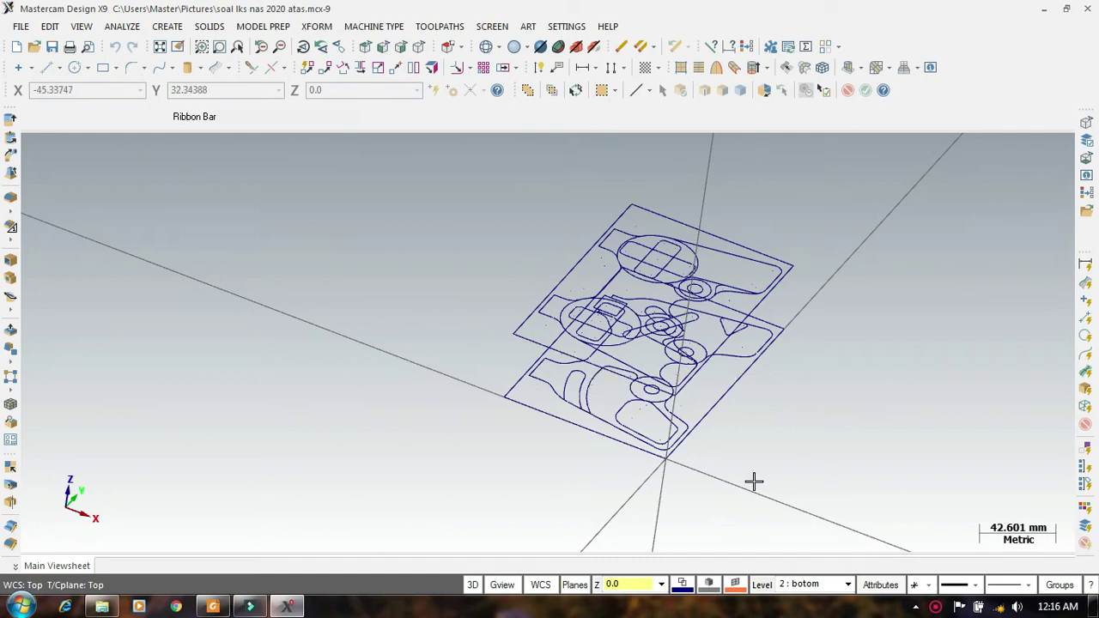
Step: Hide the level named top and switch the view and construction plane to Bottom (WCS)
{"action": "left_click", "coordinate": [761, 584]}
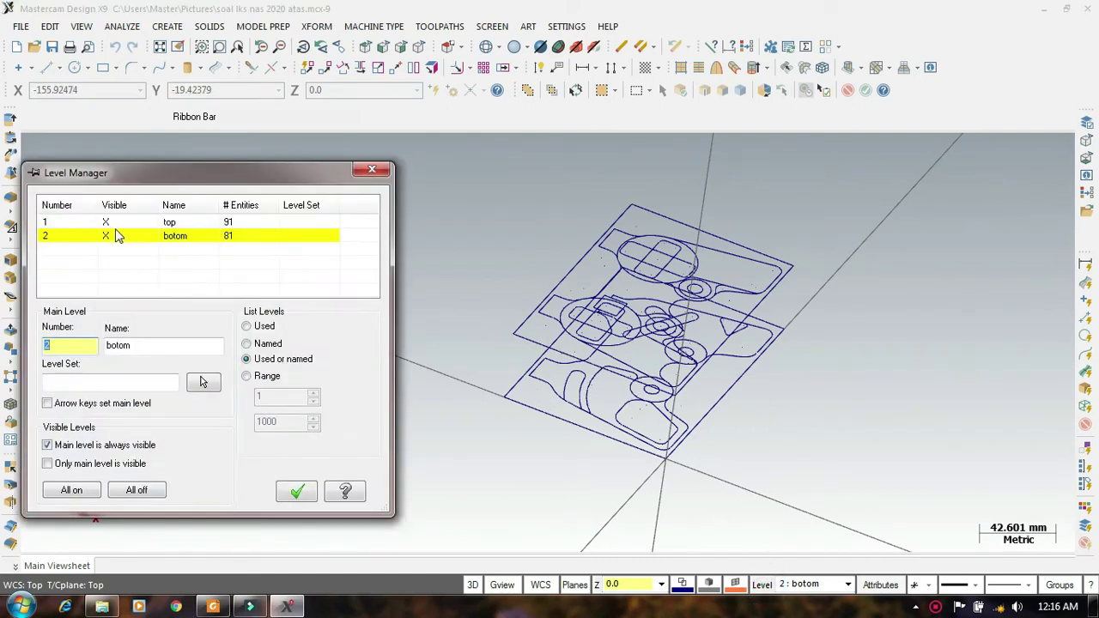
{"action": "left_click", "coordinate": [108, 221]}
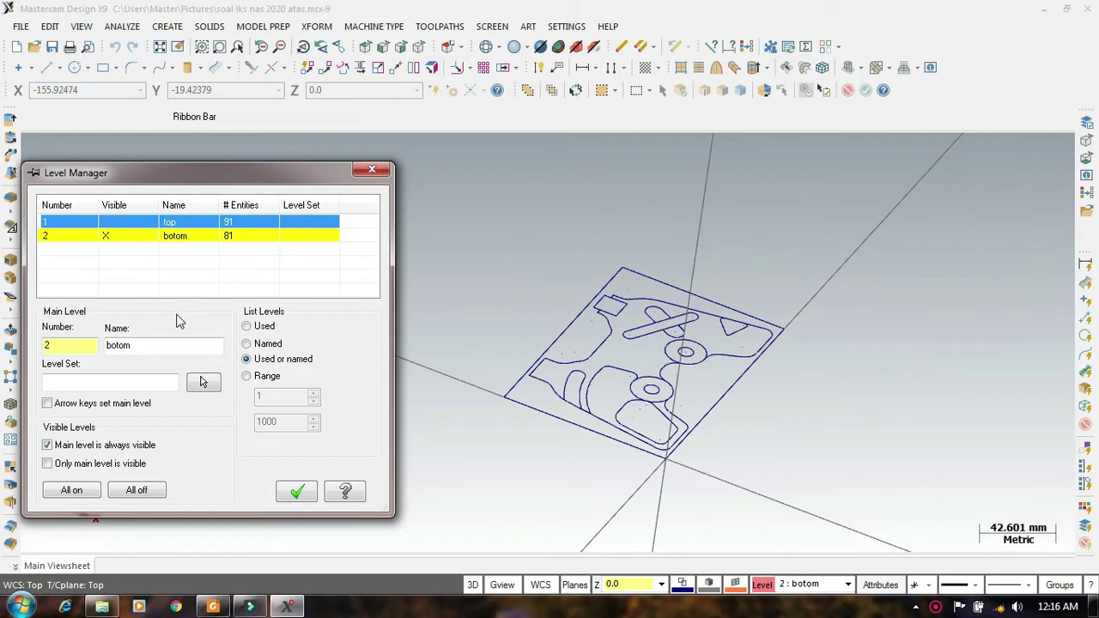
{"action": "left_click", "coordinate": [298, 494]}
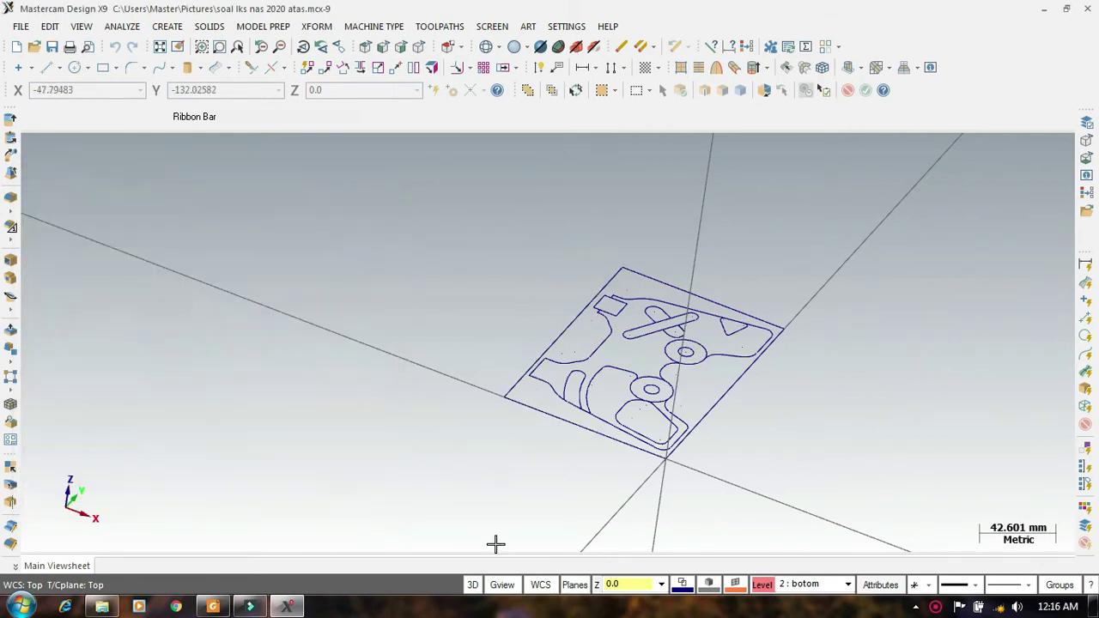
{"action": "left_click", "coordinate": [541, 587]}
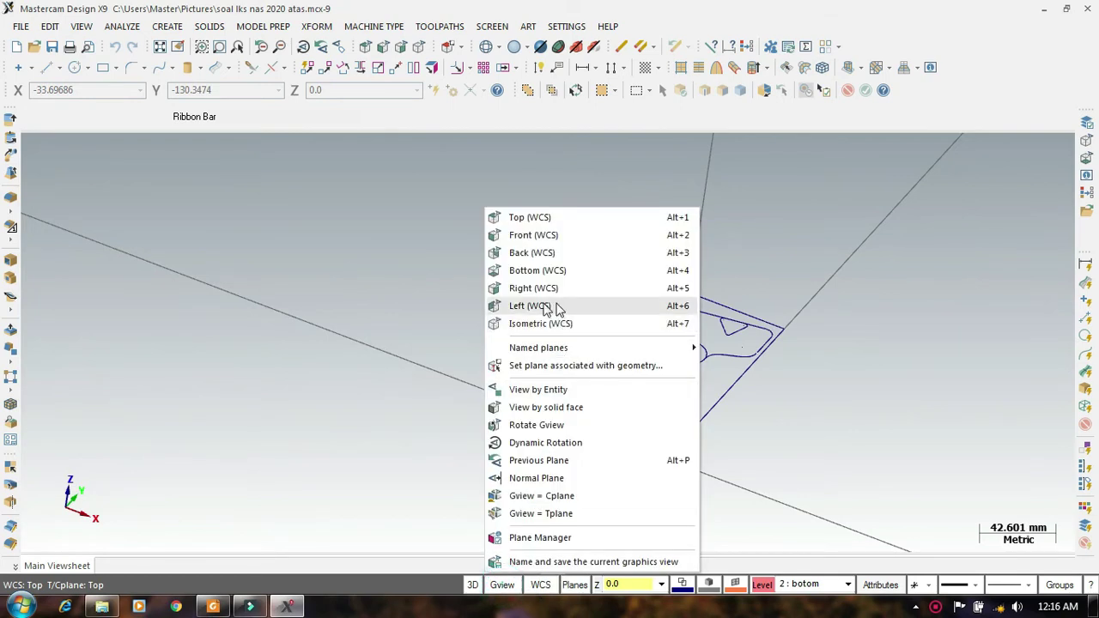
{"action": "left_click", "coordinate": [535, 271]}
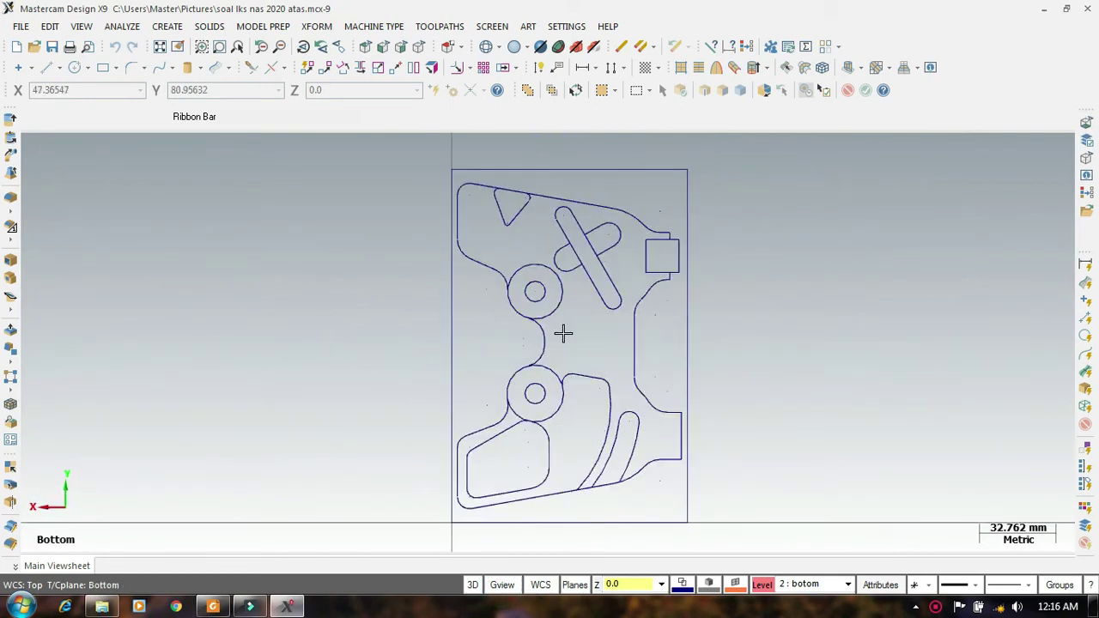
{"action": "scroll", "coordinate": [563, 460], "scroll_direction": "up", "scroll_amount": 2}
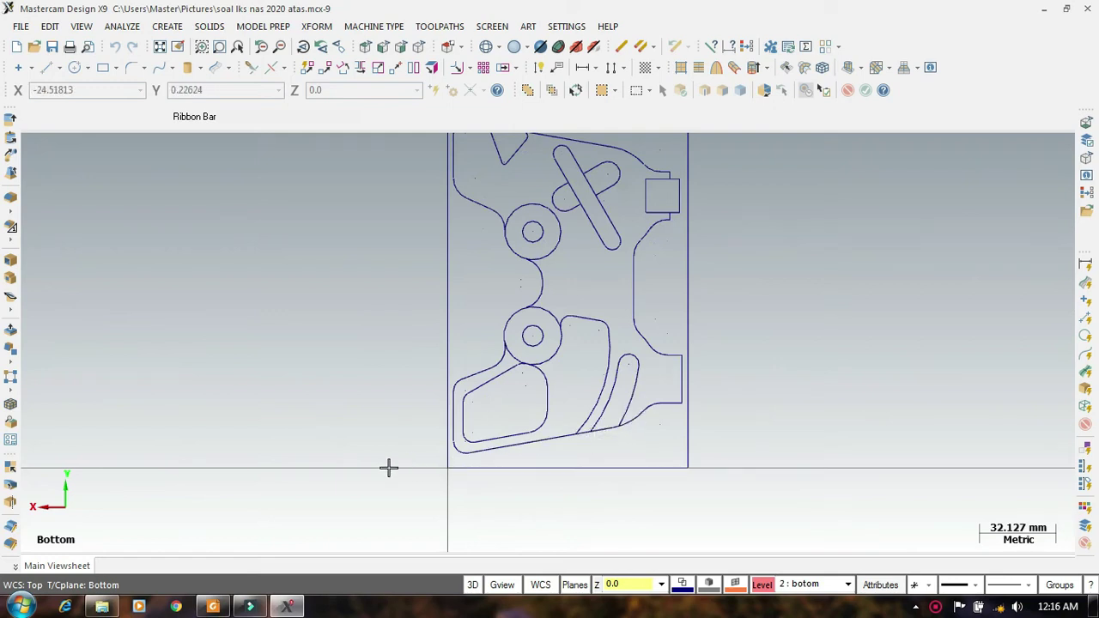
Step: Check the LKSN2020.pdf drawing in Foxit Reader and, back in Mastercam, extend the lower pocket's bottom line to the adjacent pocket's long arc
{"action": "left_click", "coordinate": [213, 606]}
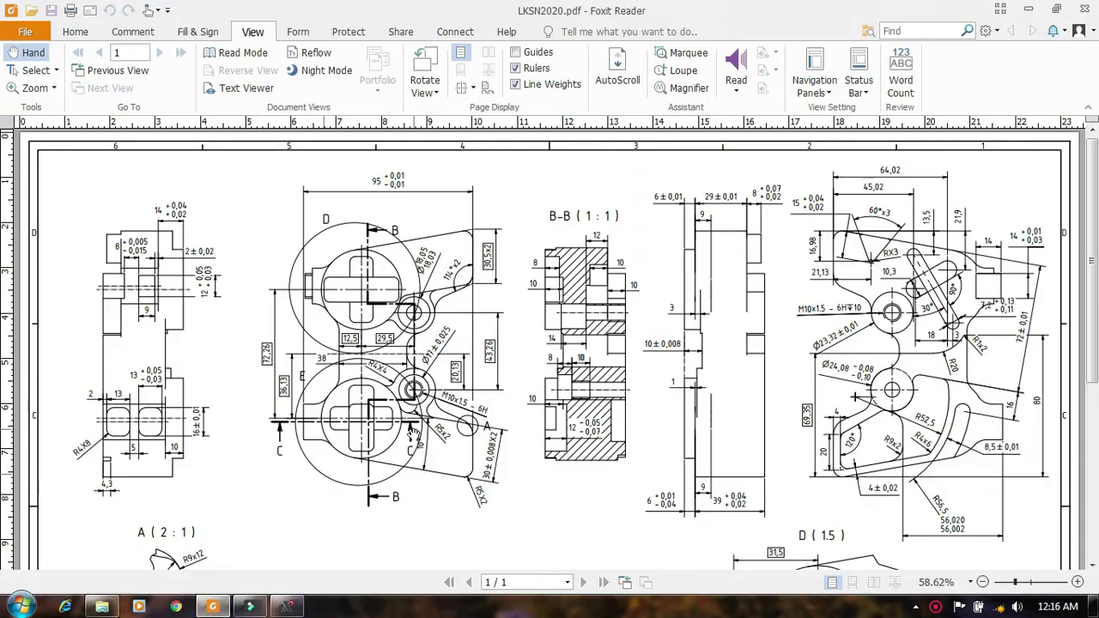
{"action": "scroll", "coordinate": [716, 442], "scroll_direction": "down", "scroll_amount": 2}
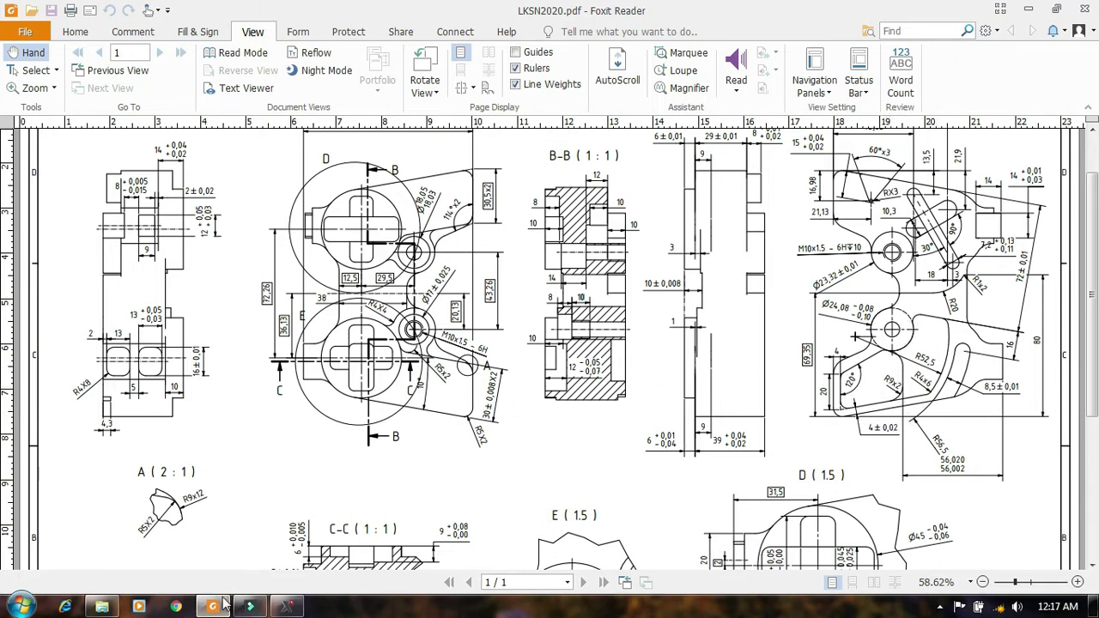
{"action": "left_click", "coordinate": [288, 606]}
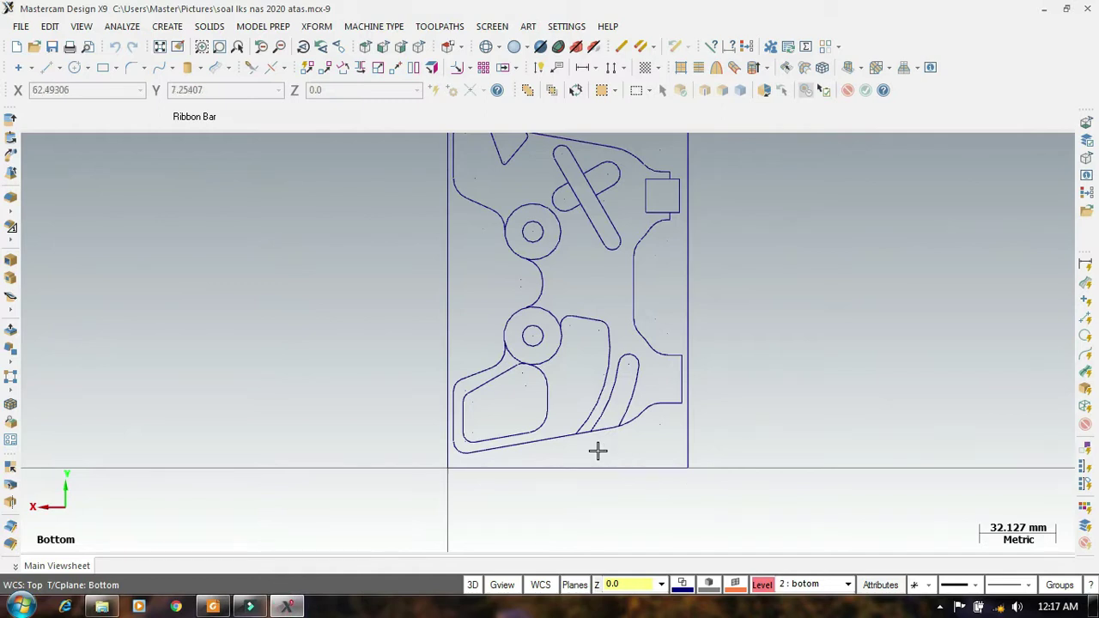
{"action": "scroll", "coordinate": [601, 455], "scroll_direction": "up", "scroll_amount": 1}
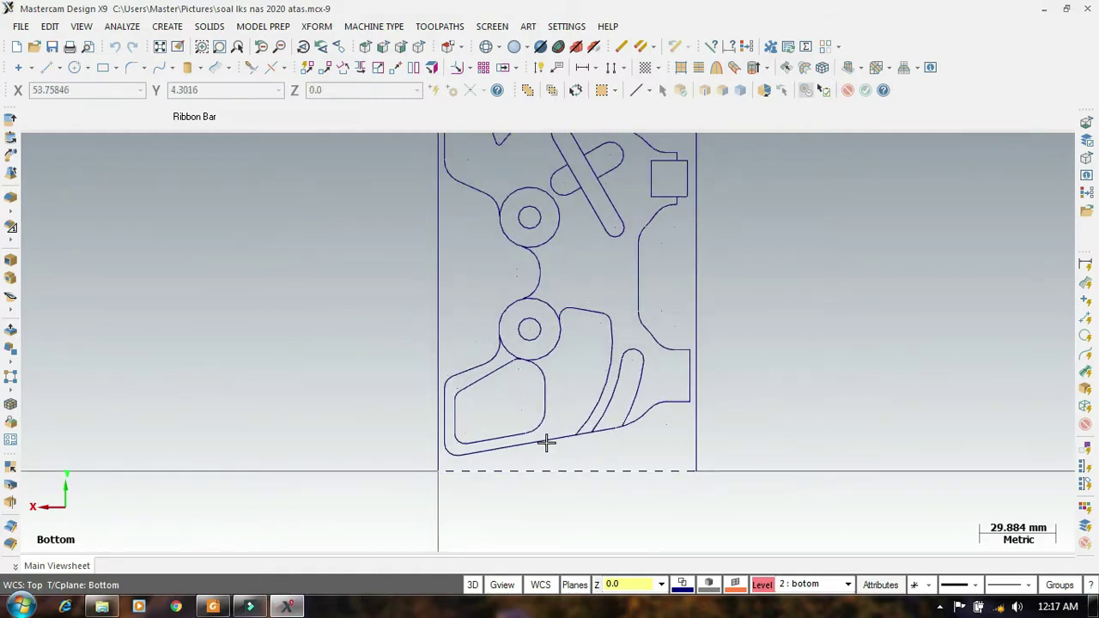
{"action": "left_click", "coordinate": [250, 67]}
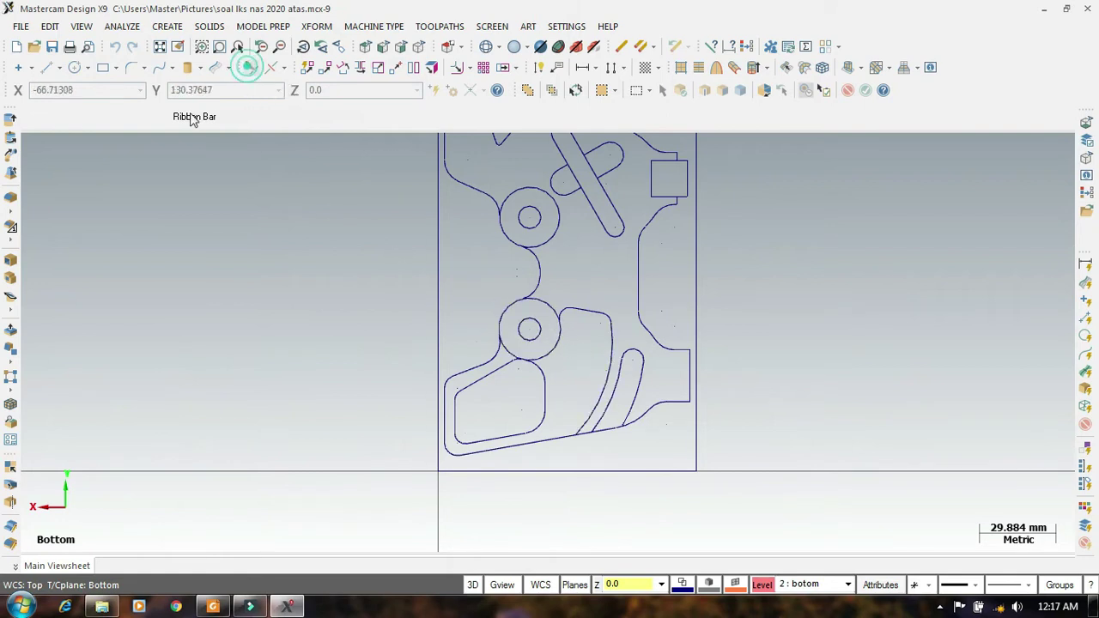
{"action": "left_click", "coordinate": [518, 435]}
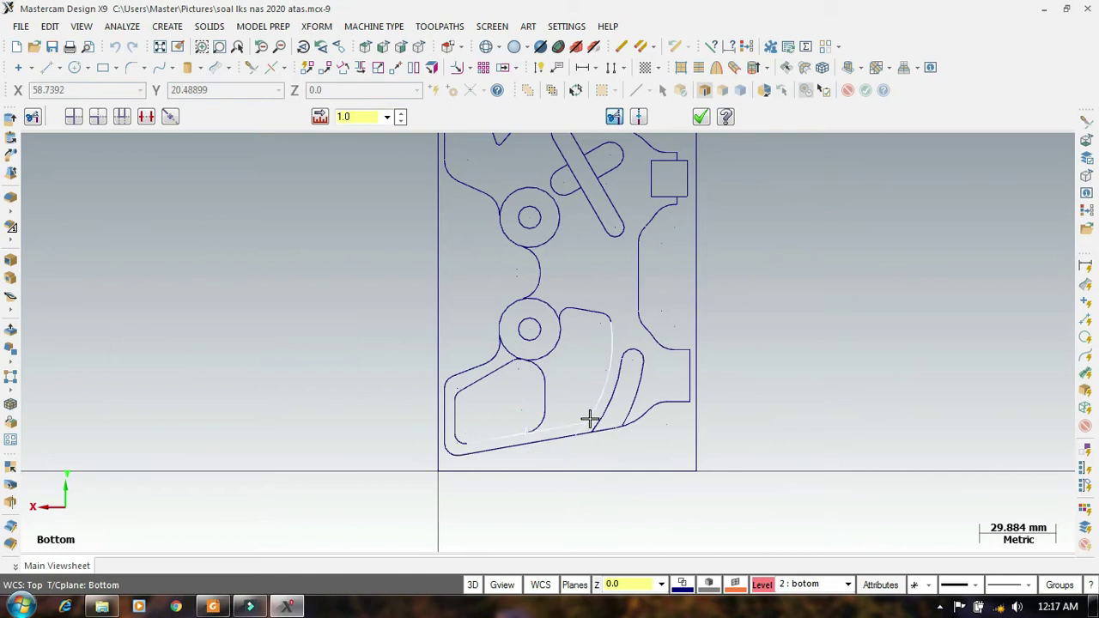
{"action": "left_click", "coordinate": [589, 419]}
{"action": "scroll", "coordinate": [591, 437], "scroll_direction": "up", "scroll_amount": 4}
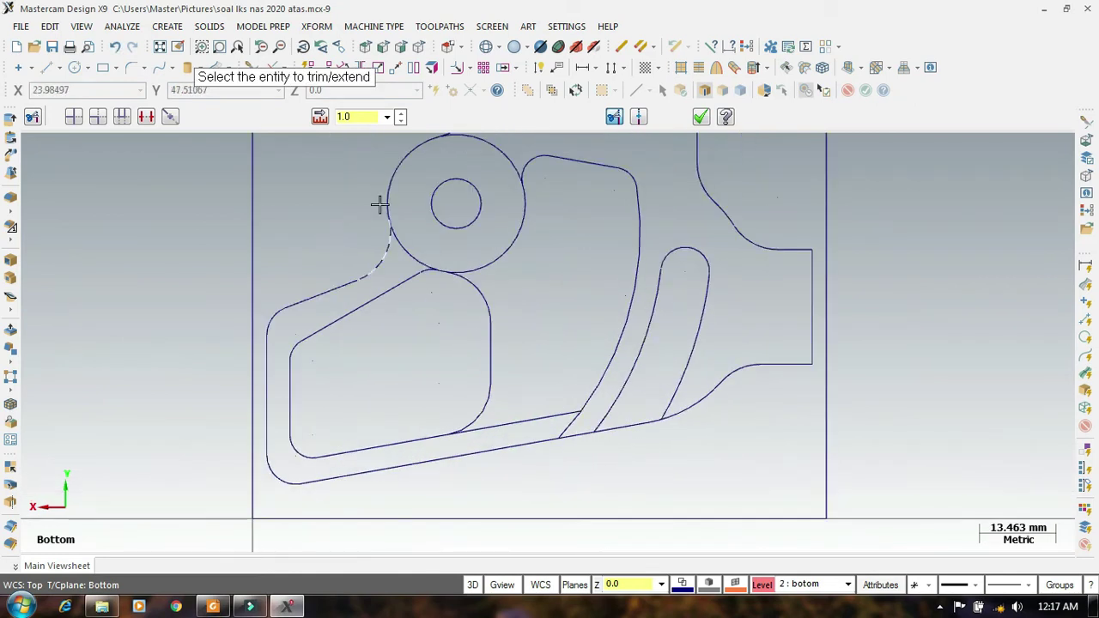
Step: Fillet the corner between the extended pocket line and the long arc with a 4 mm radius
{"action": "left_click", "coordinate": [131, 67]}
{"action": "left_click", "coordinate": [253, 117]}
{"action": "left_click", "coordinate": [561, 416]}
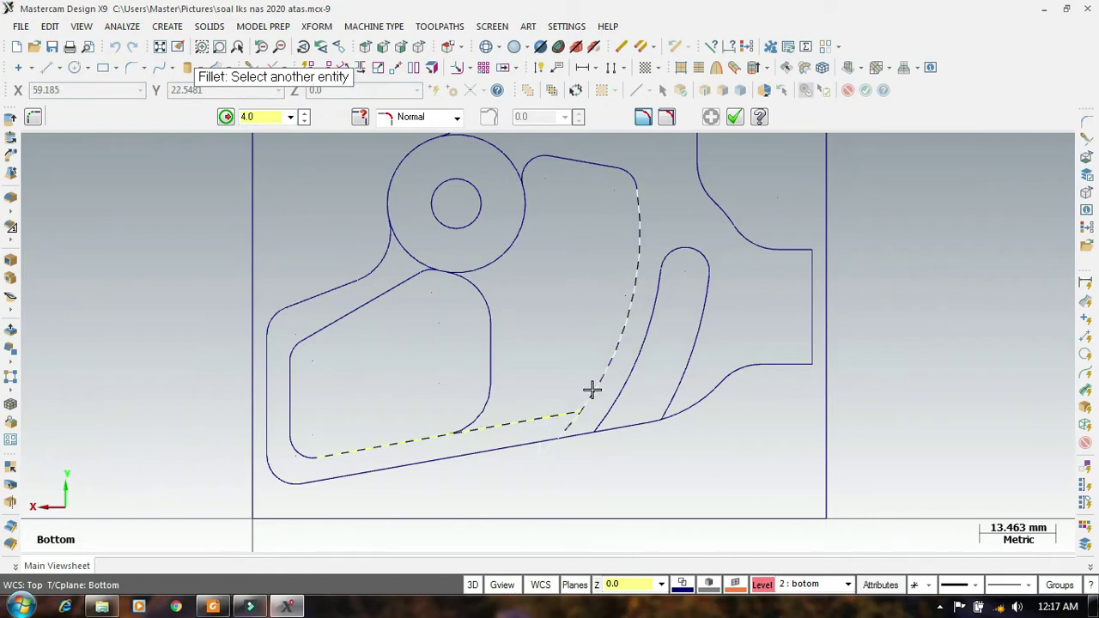
{"action": "left_click", "coordinate": [591, 389]}
{"action": "scroll", "coordinate": [579, 454], "scroll_direction": "down", "scroll_amount": 2}
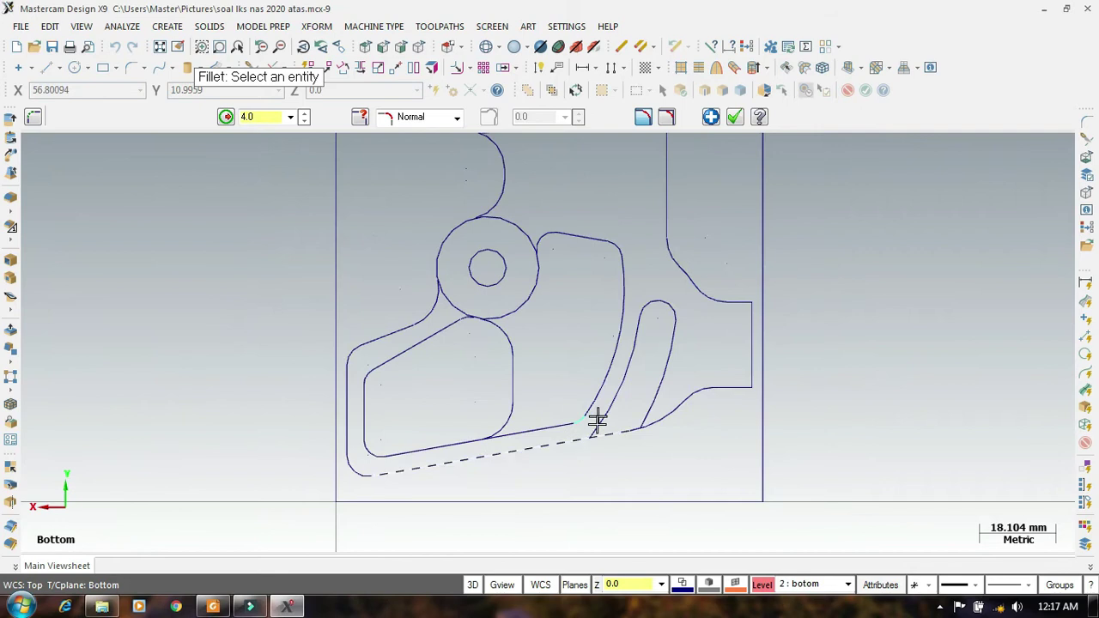
Step: Draw a horizontal line about 13 mm long, tangent to the outer profile's lower corner arc and running outward past the stock edge
{"action": "left_click", "coordinate": [47, 67]}
{"action": "scroll", "coordinate": [384, 476], "scroll_direction": "up", "scroll_amount": 5}
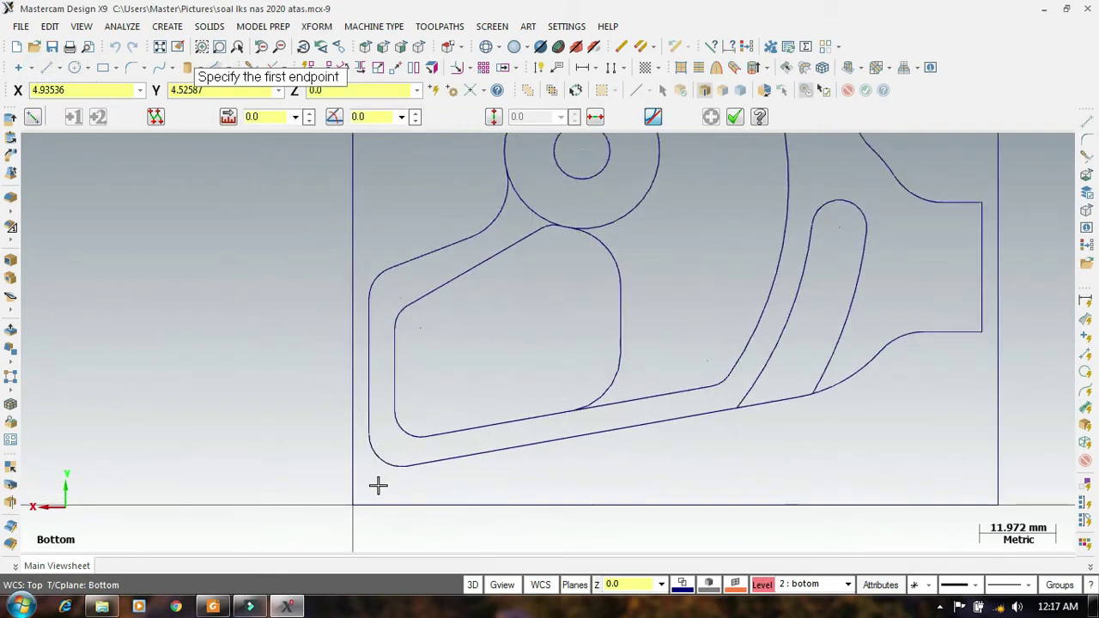
{"action": "left_click", "coordinate": [654, 123]}
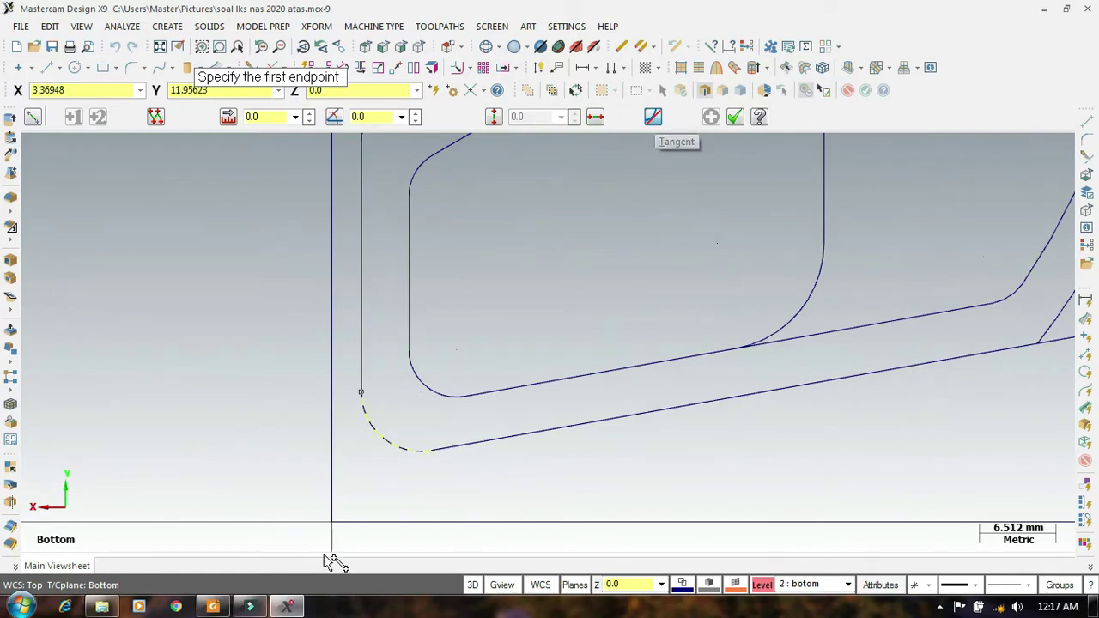
{"action": "left_click", "coordinate": [400, 457]}
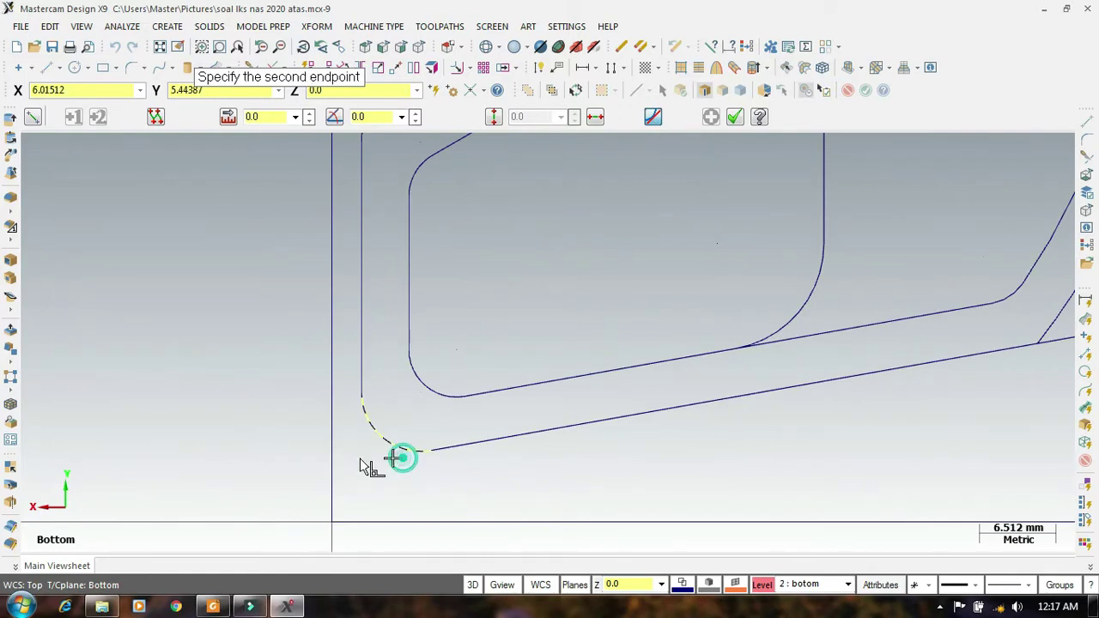
{"action": "left_click", "coordinate": [265, 450]}
{"action": "scroll", "coordinate": [475, 472], "scroll_direction": "down", "scroll_amount": 3}
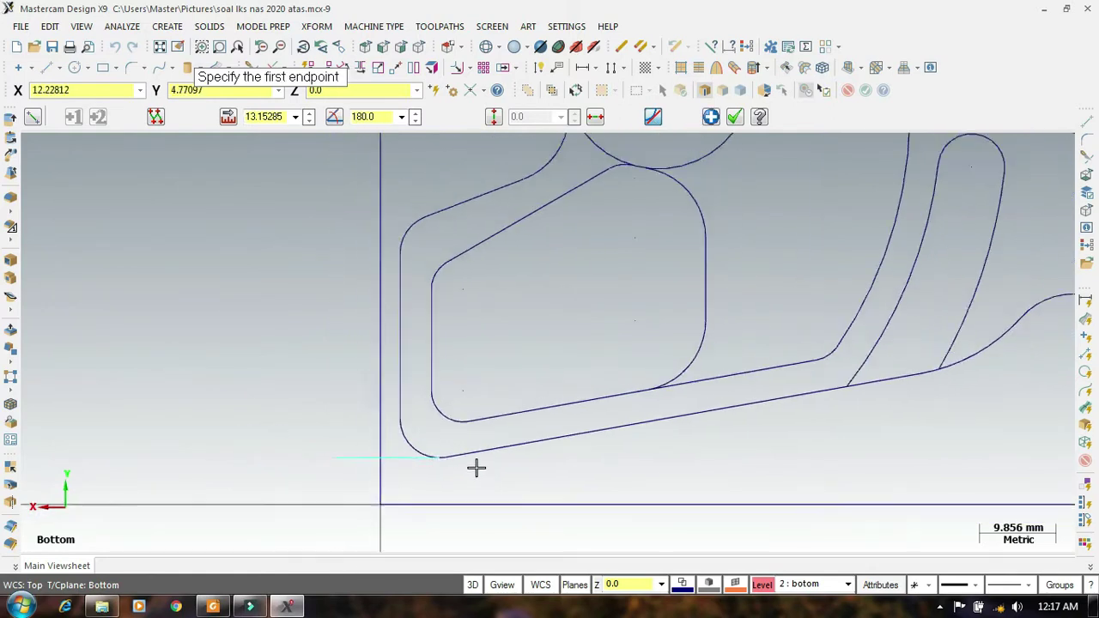
Step: Check the Foxit Reader drawing and, in Mastercam, offset a copy of the short tangent line upward 69.35 mm and move the original slightly above that copy
{"action": "left_click", "coordinate": [215, 607]}
{"action": "left_click_drag", "start_coordinate": [811, 318], "coordinate": [814, 342]}
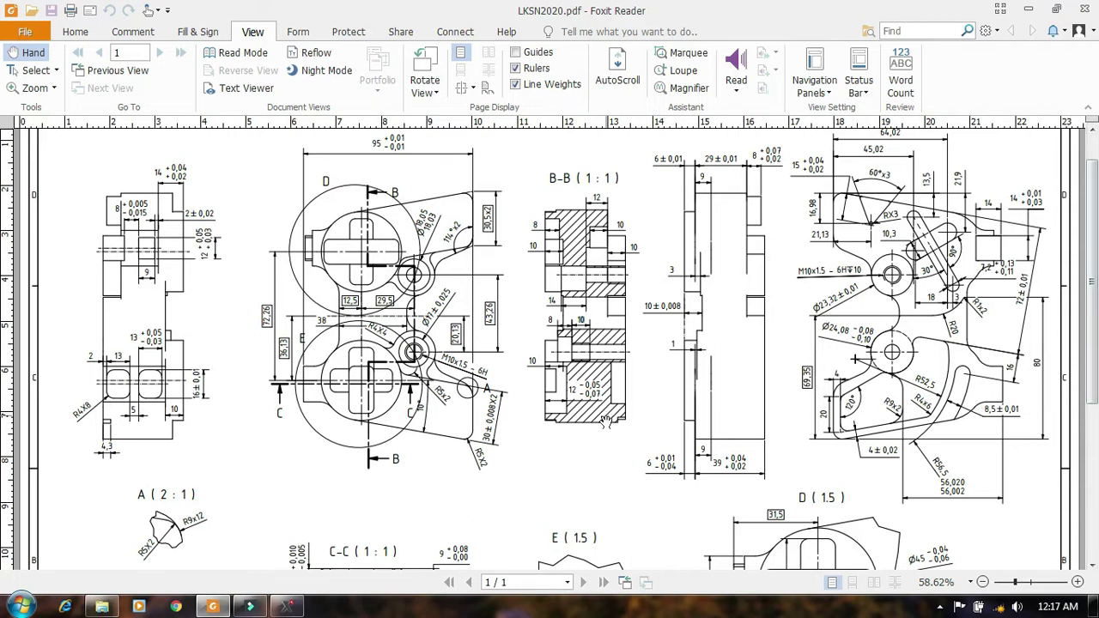
{"action": "left_click", "coordinate": [292, 607]}
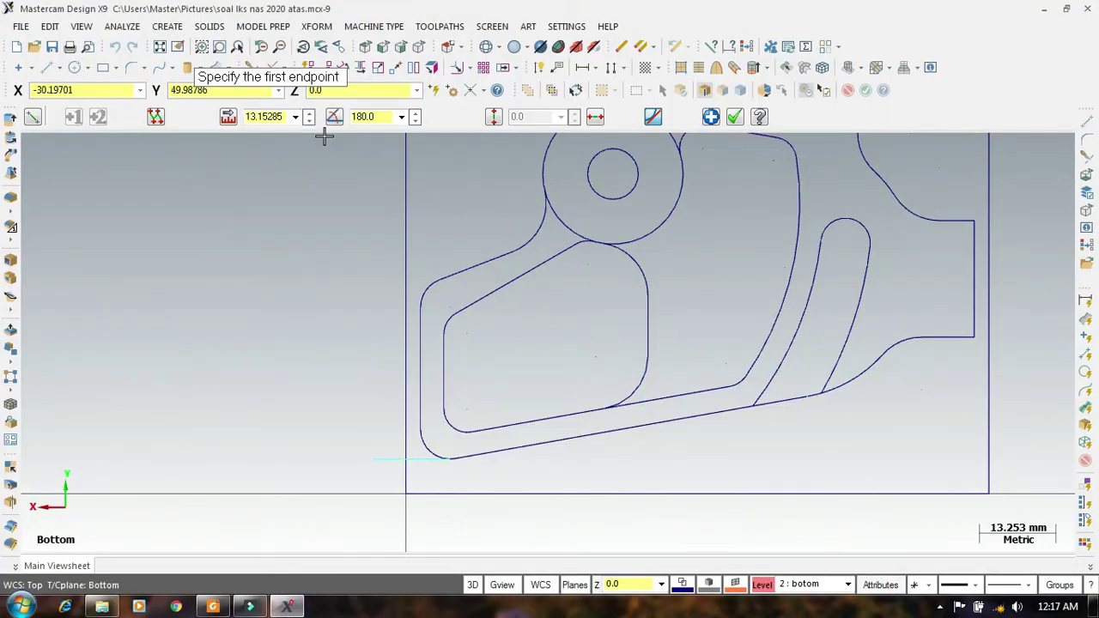
{"action": "left_click", "coordinate": [469, 70]}
{"action": "left_click", "coordinate": [473, 106]}
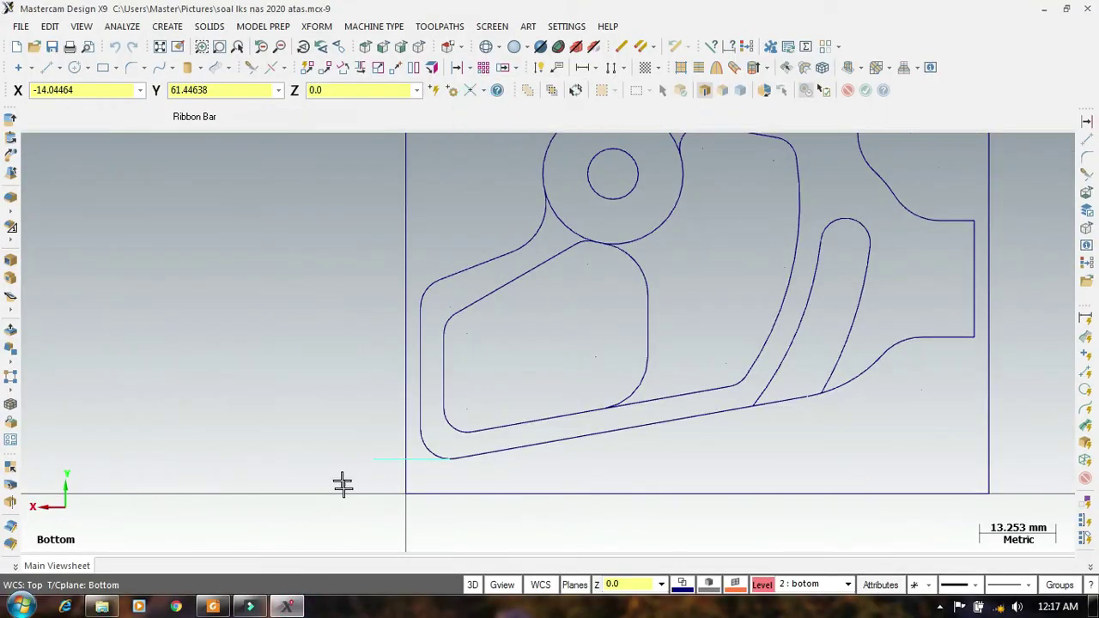
{"action": "left_click", "coordinate": [380, 457]}
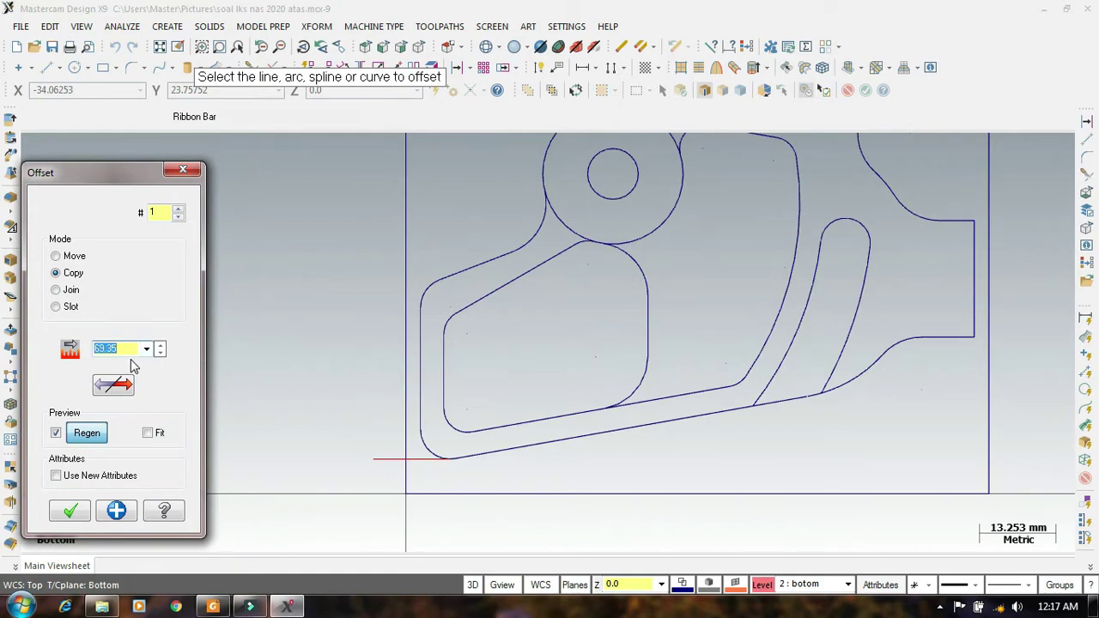
{"action": "left_click", "coordinate": [385, 460]}
{"action": "left_click", "coordinate": [366, 351]}
{"action": "left_click", "coordinate": [73, 257]}
{"action": "left_click", "coordinate": [70, 511]}
Step: Extend the upper short horizontal line across the part to the vertical edge of the profile's opposite recess
{"action": "scroll", "coordinate": [404, 466], "scroll_direction": "down", "scroll_amount": 2}
{"action": "scroll", "coordinate": [456, 321], "scroll_direction": "up", "scroll_amount": 4}
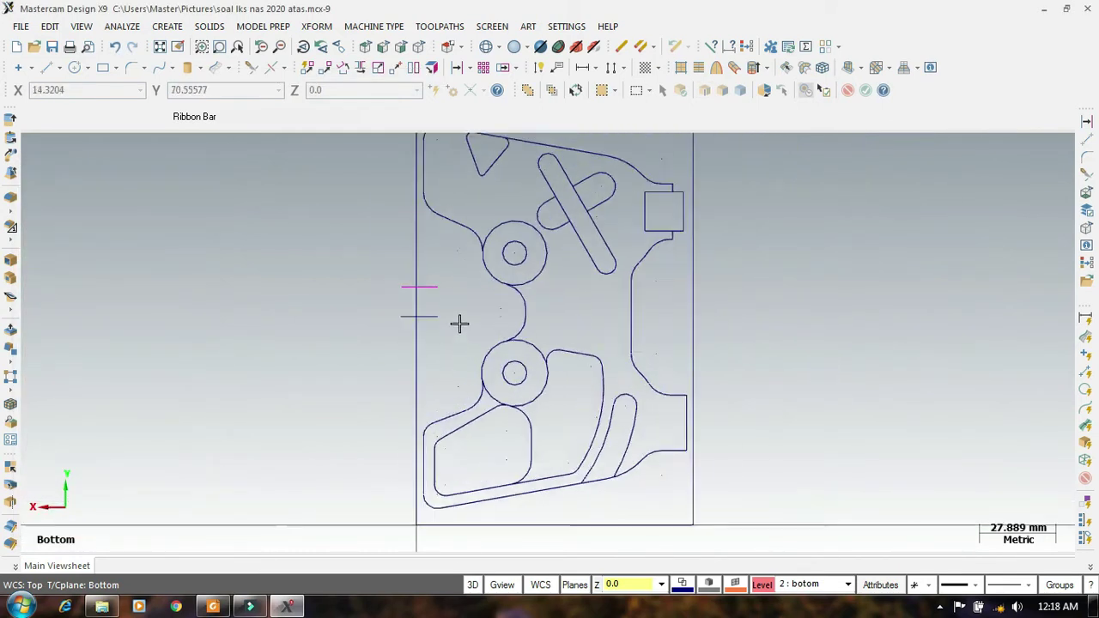
{"action": "scroll", "coordinate": [441, 269], "scroll_direction": "up", "scroll_amount": 1}
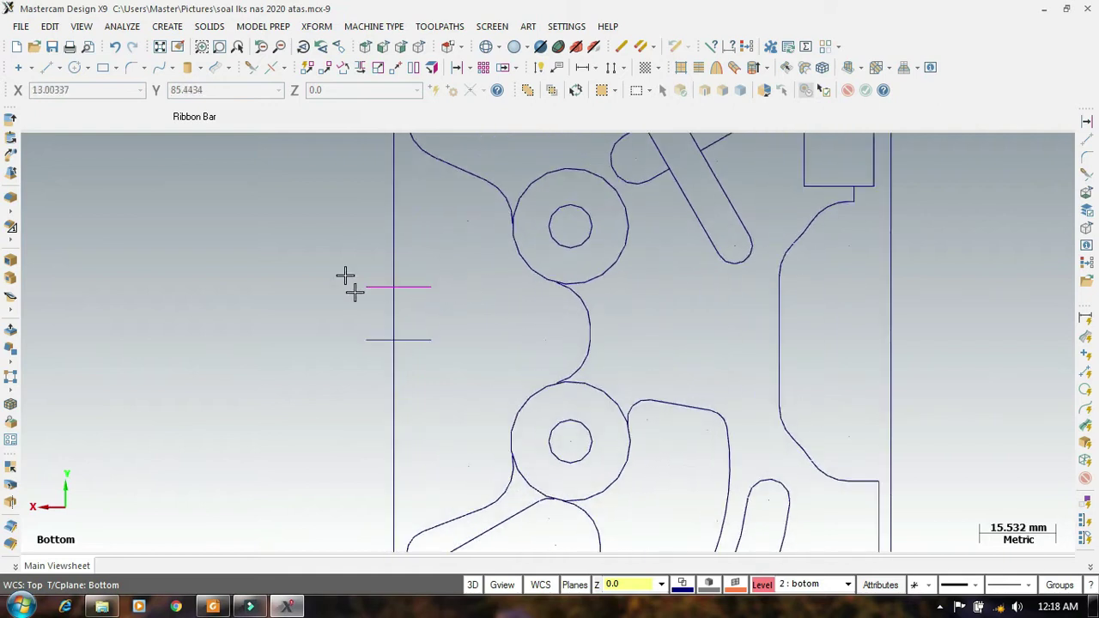
{"action": "left_click", "coordinate": [251, 68]}
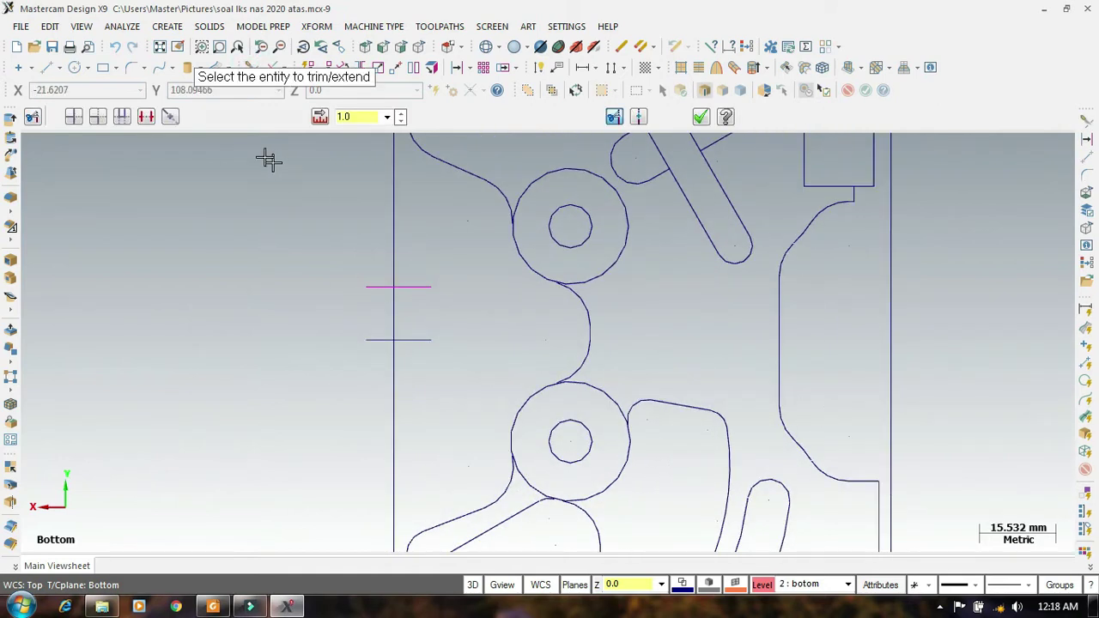
{"action": "left_click", "coordinate": [425, 290]}
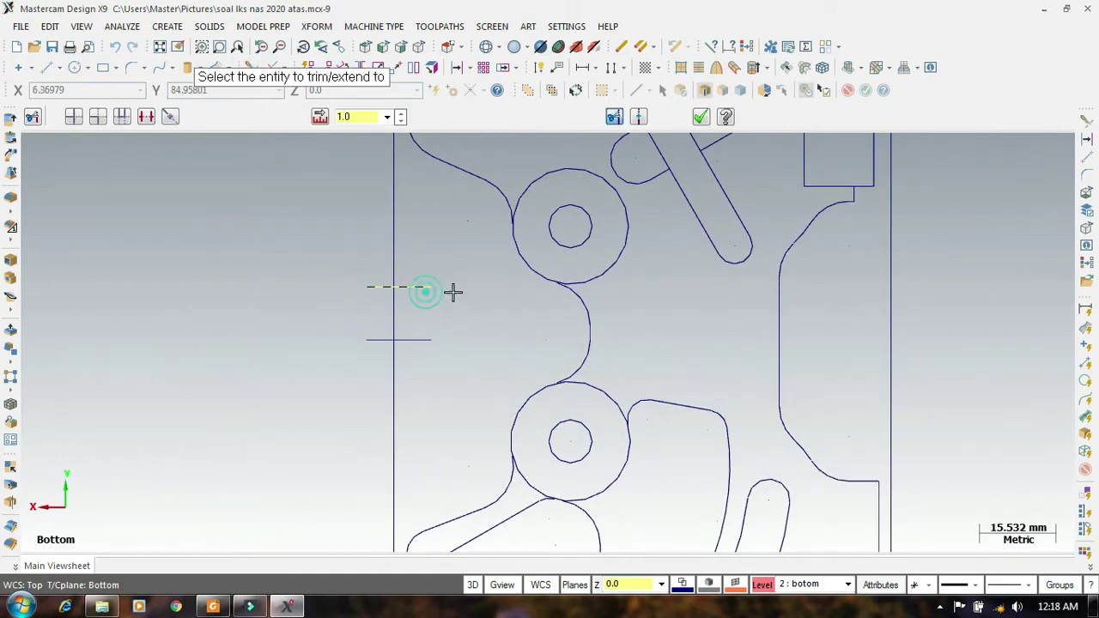
{"action": "left_click", "coordinate": [773, 298]}
{"action": "scroll", "coordinate": [414, 332], "scroll_direction": "down", "scroll_amount": 3}
{"action": "scroll", "coordinate": [781, 316], "scroll_direction": "up", "scroll_amount": 9}
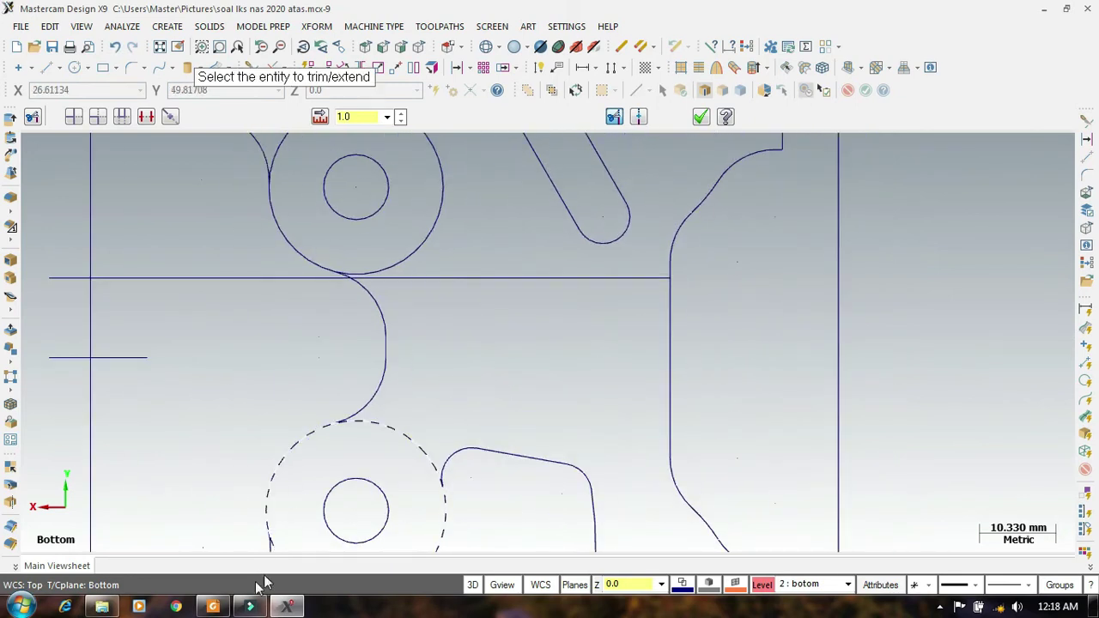
Step: Check the R1x2 detail in the Foxit Reader drawing and, in Mastercam, add a 1 mm fillet between the long horizontal line and the recess's vertical edge
{"action": "left_click", "coordinate": [213, 607]}
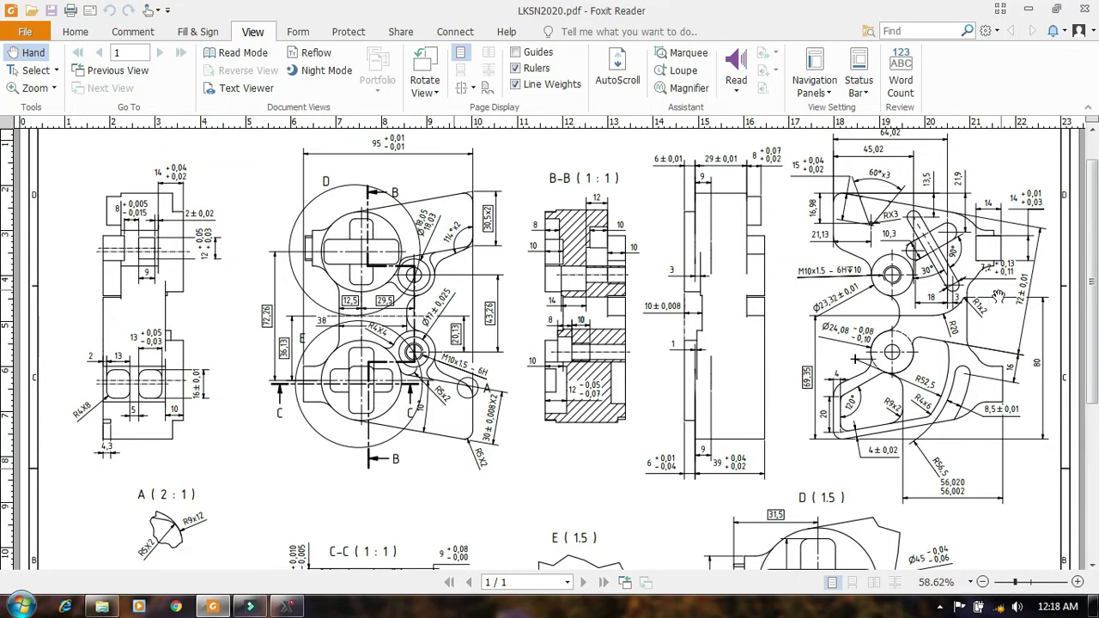
{"action": "scroll", "coordinate": [992, 292], "scroll_direction": "up", "scroll_amount": 6, "text": "ctrl"}
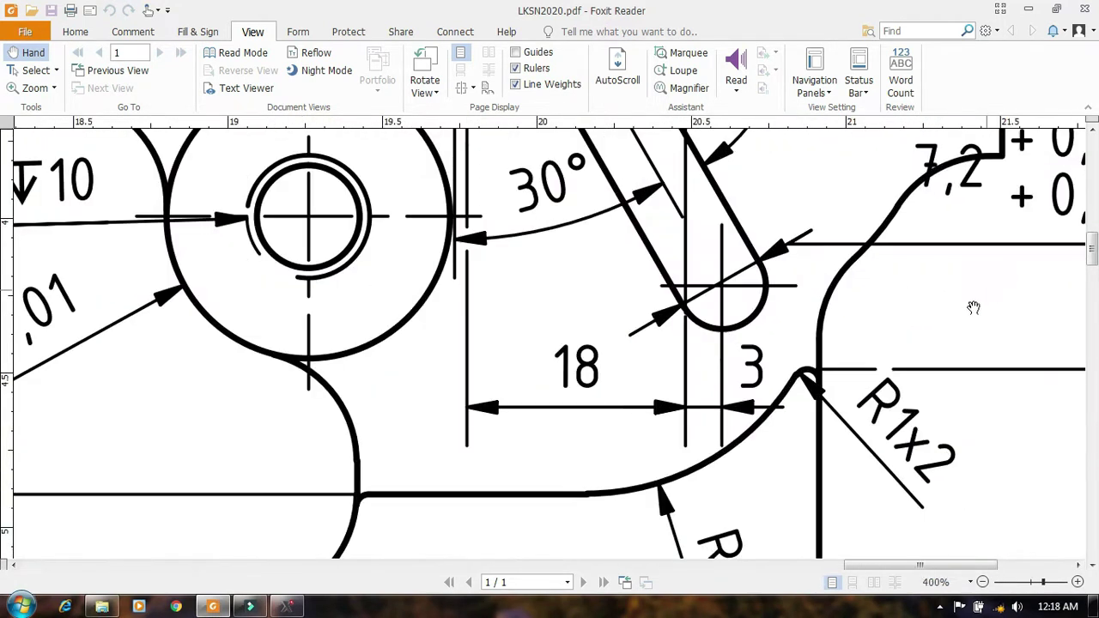
{"action": "scroll", "coordinate": [876, 375], "scroll_direction": "down", "scroll_amount": 2, "text": "ctrl"}
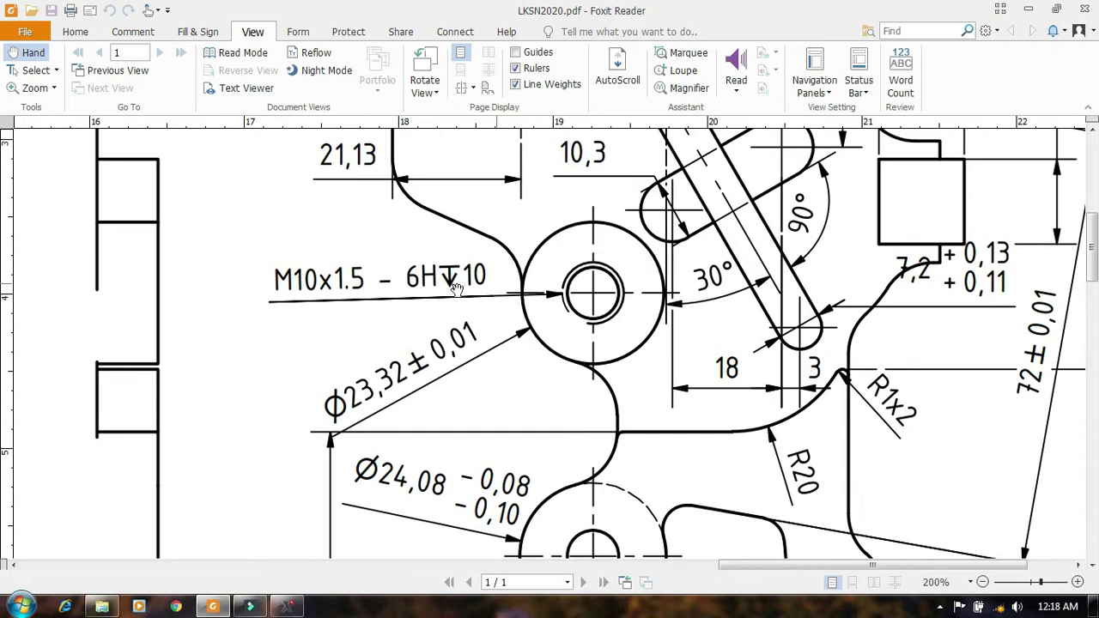
{"action": "left_click", "coordinate": [287, 605]}
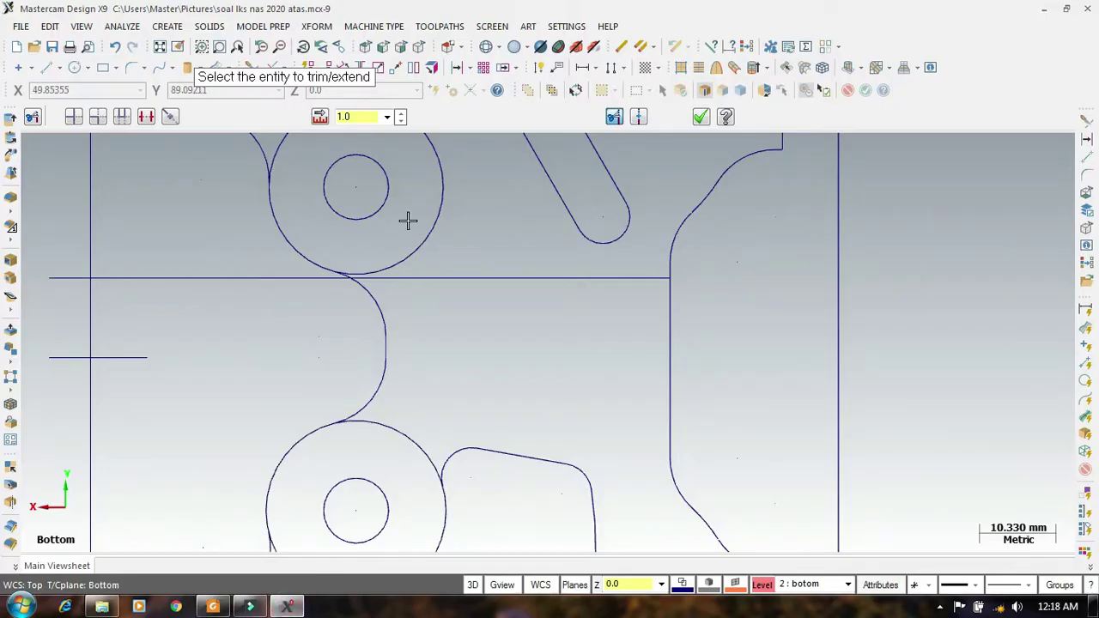
{"action": "left_click", "coordinate": [128, 69]}
{"action": "double_click", "coordinate": [263, 115]}
{"action": "type", "text": "1"}
{"action": "left_click", "coordinate": [640, 278]}
{"action": "left_click", "coordinate": [669, 309]}
Step: Check the R20 arc and surrounding contour dimensions in the Foxit Reader drawing and return to Mastercam
{"action": "scroll", "coordinate": [753, 312], "scroll_direction": "down", "scroll_amount": 5}
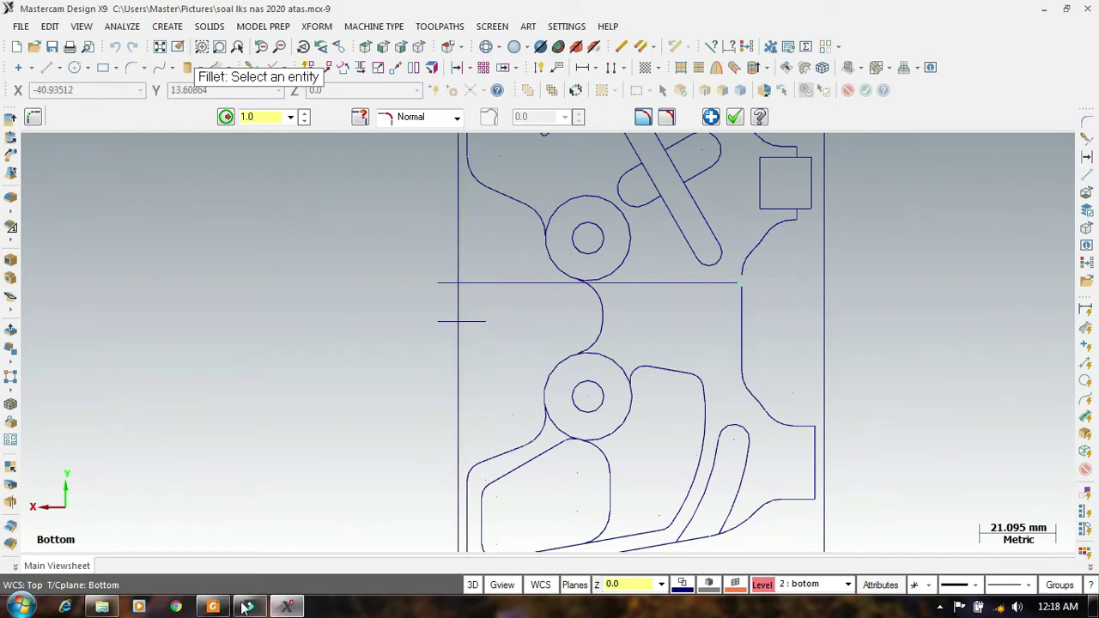
{"action": "left_click", "coordinate": [213, 606]}
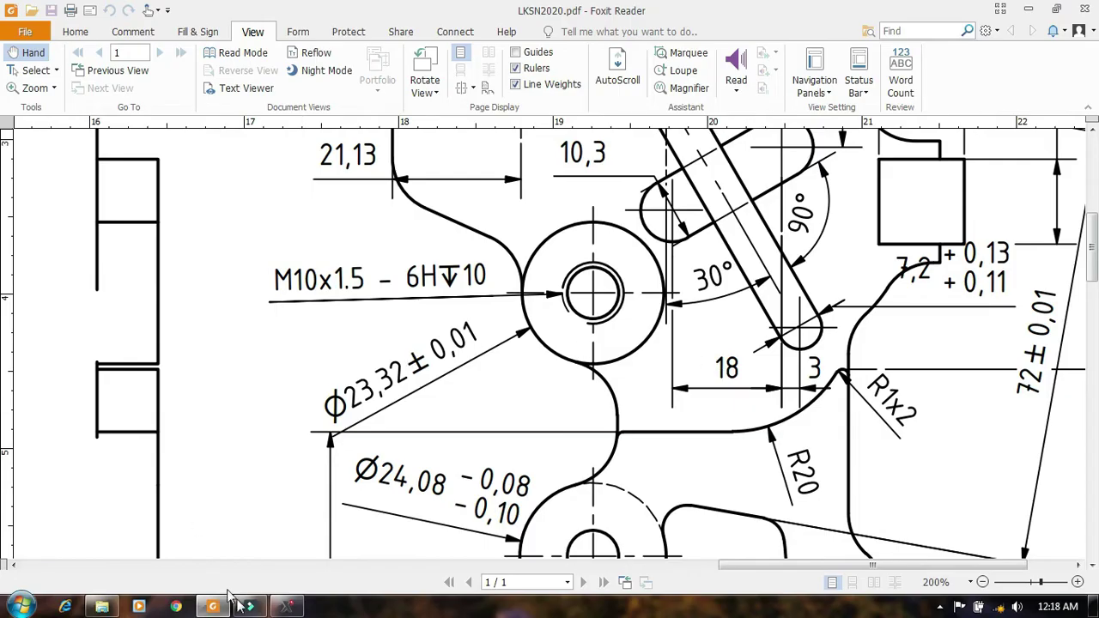
{"action": "left_click", "coordinate": [287, 606]}
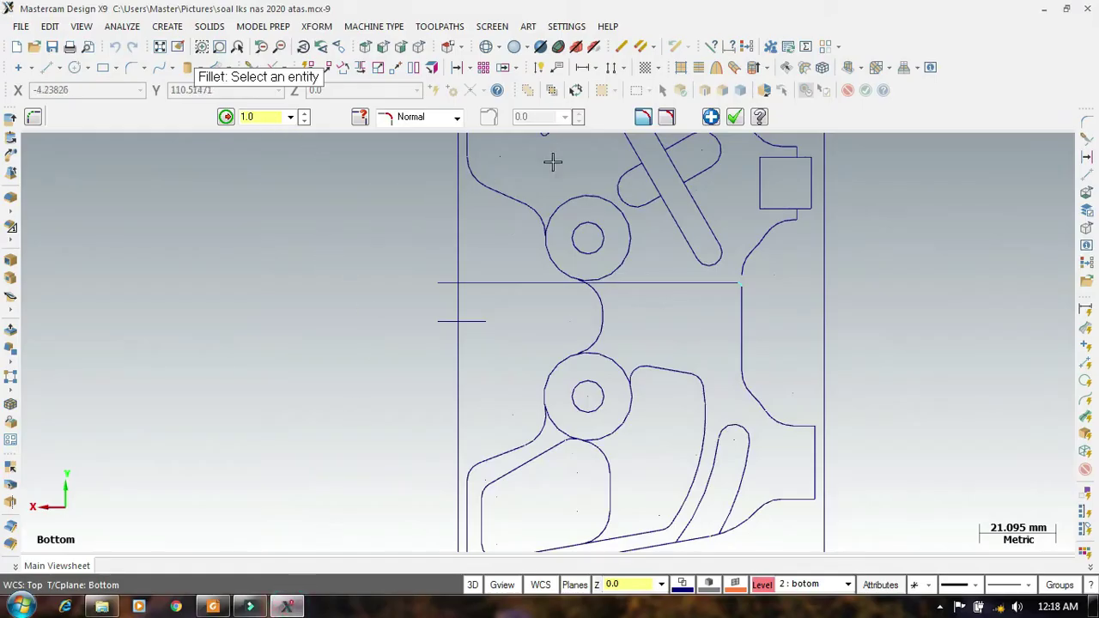
Step: Apply the 1 mm fillet and add a 20 mm fillet between the lower short horizontal line and that corner arc
{"action": "left_click", "coordinate": [734, 117]}
{"action": "left_click", "coordinate": [132, 67]}
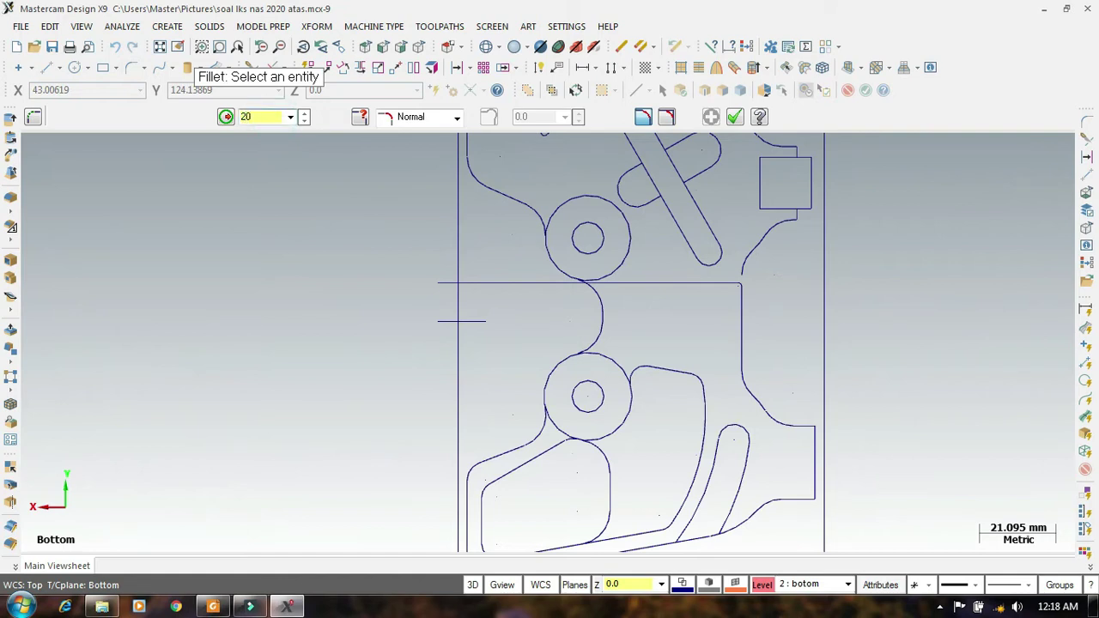
{"action": "left_click", "coordinate": [491, 323]}
{"action": "scroll", "coordinate": [763, 279], "scroll_direction": "up", "scroll_amount": 5}
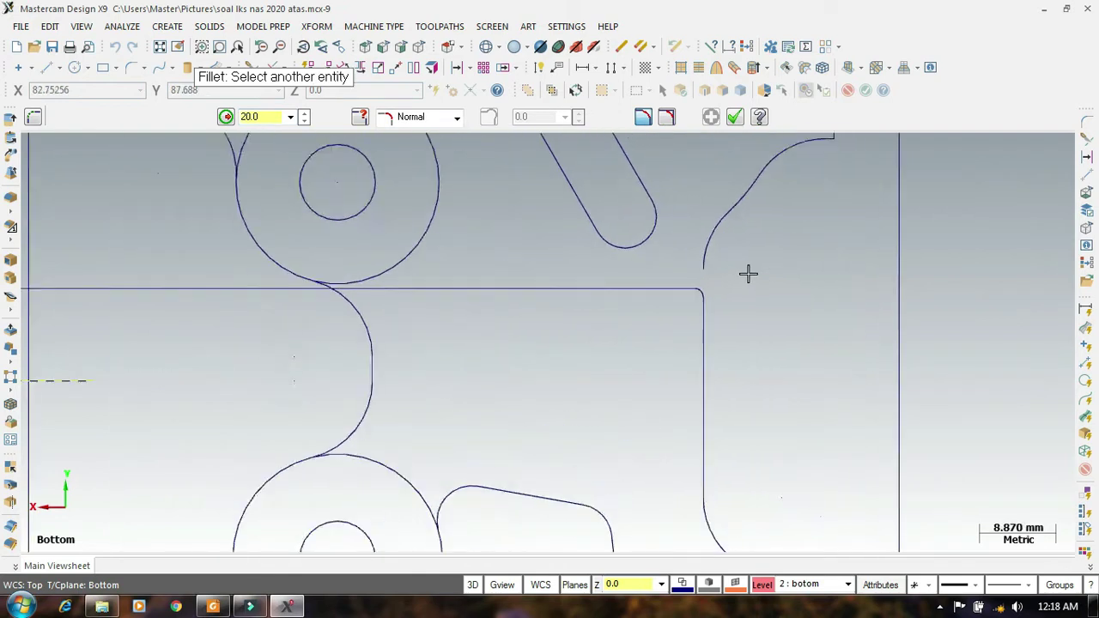
{"action": "left_click", "coordinate": [683, 303]}
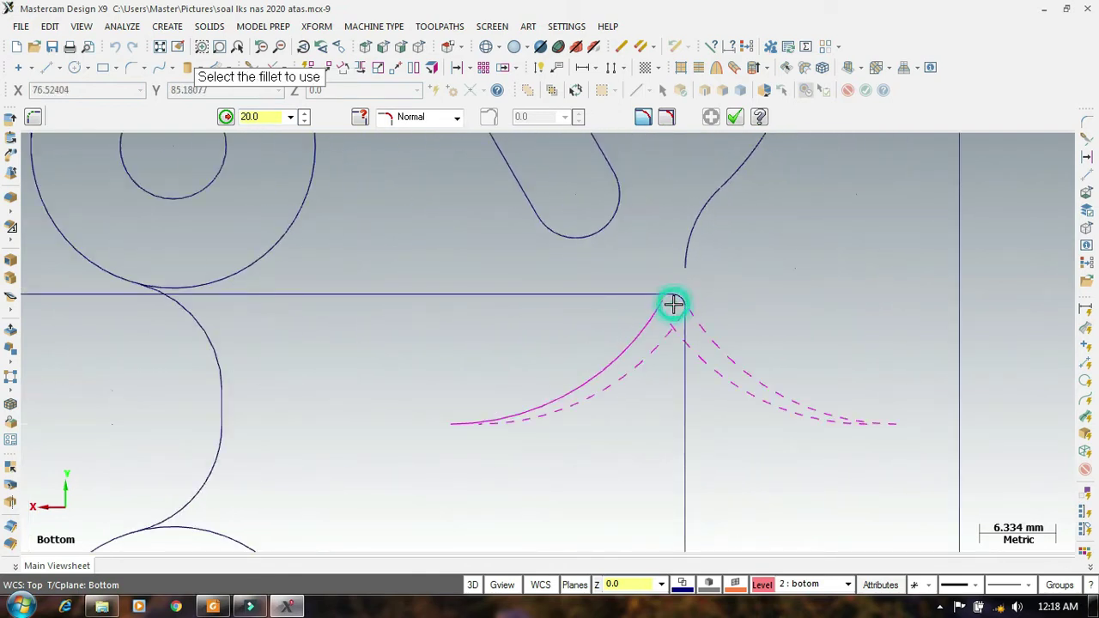
{"action": "left_click", "coordinate": [636, 333]}
{"action": "scroll", "coordinate": [807, 309], "scroll_direction": "down", "scroll_amount": 4}
{"action": "left_click", "coordinate": [734, 116]}
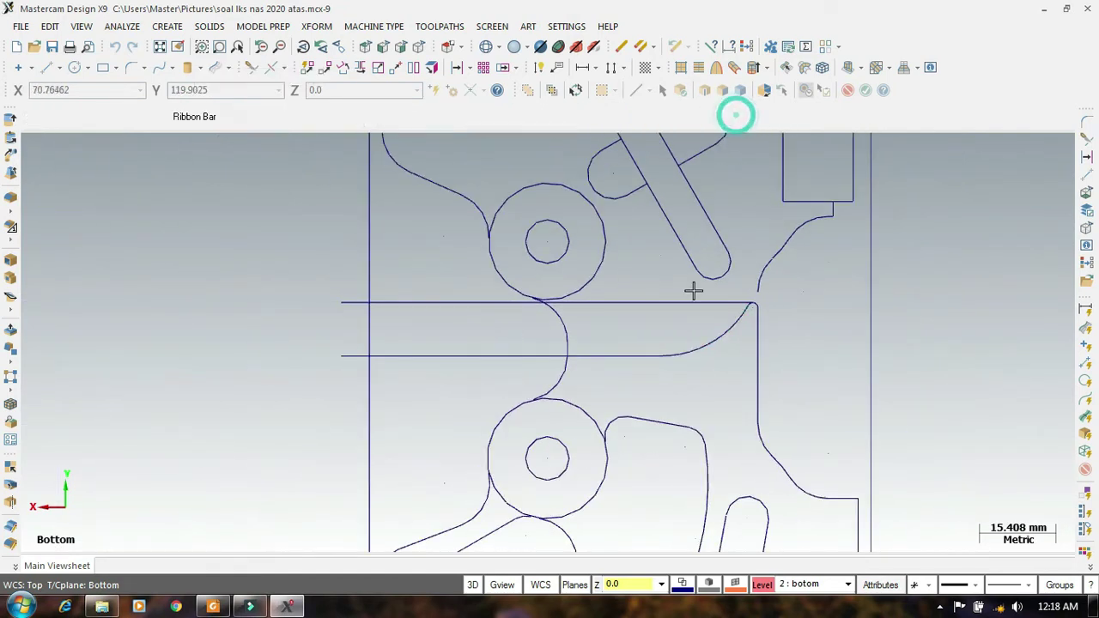
Step: Delete the long upper horizontal line and trim/extend the recess's vertical edge to rejoin the curved contour above it
{"action": "left_click", "coordinate": [467, 307]}
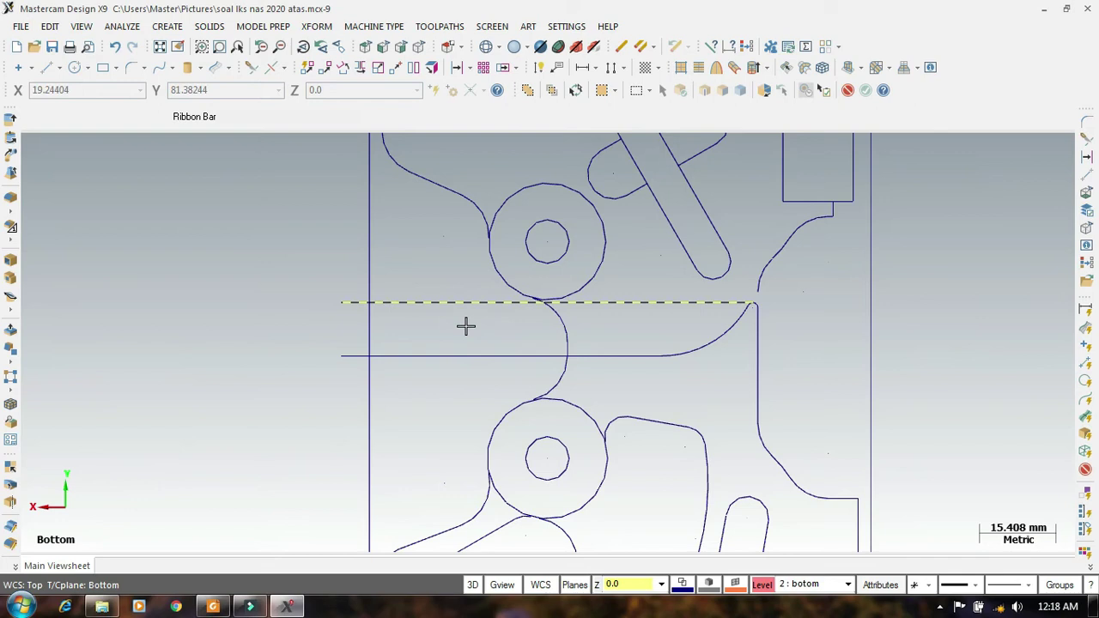
{"action": "key", "text": "Delete"}
{"action": "left_click", "coordinate": [248, 68]}
{"action": "left_click", "coordinate": [761, 371]}
{"action": "left_click", "coordinate": [759, 284]}
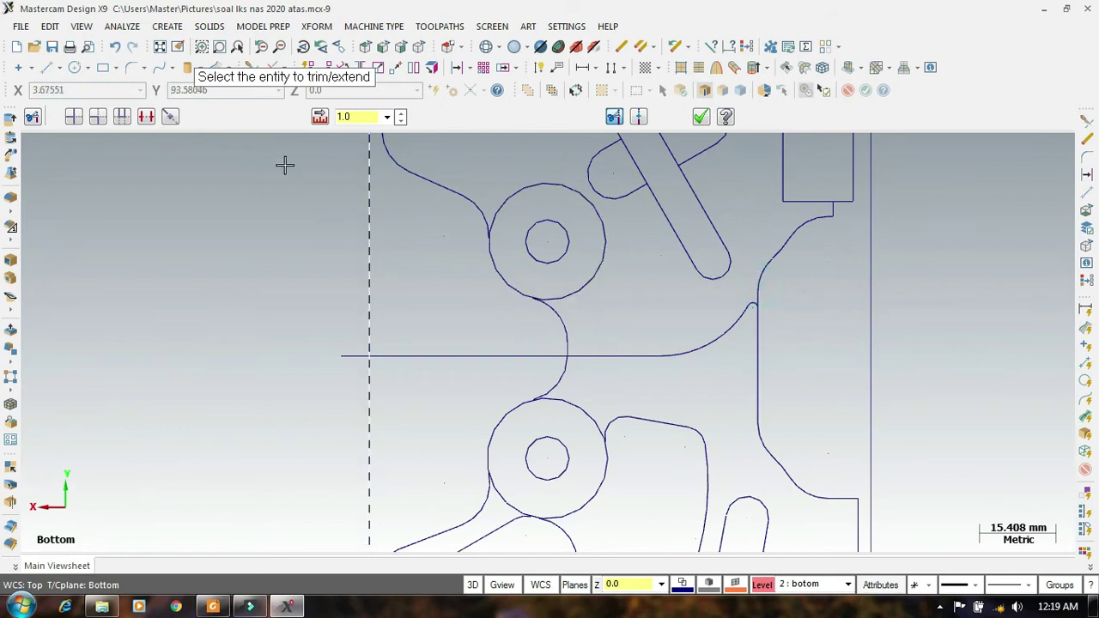
Step: Divide away the lower horizontal line's excess so that it starts at the arc between the two round bosses
{"action": "left_click", "coordinate": [146, 116]}
{"action": "left_click", "coordinate": [409, 353]}
{"action": "left_click", "coordinate": [344, 353]}
{"action": "scroll", "coordinate": [490, 258], "scroll_direction": "down", "scroll_amount": 4}
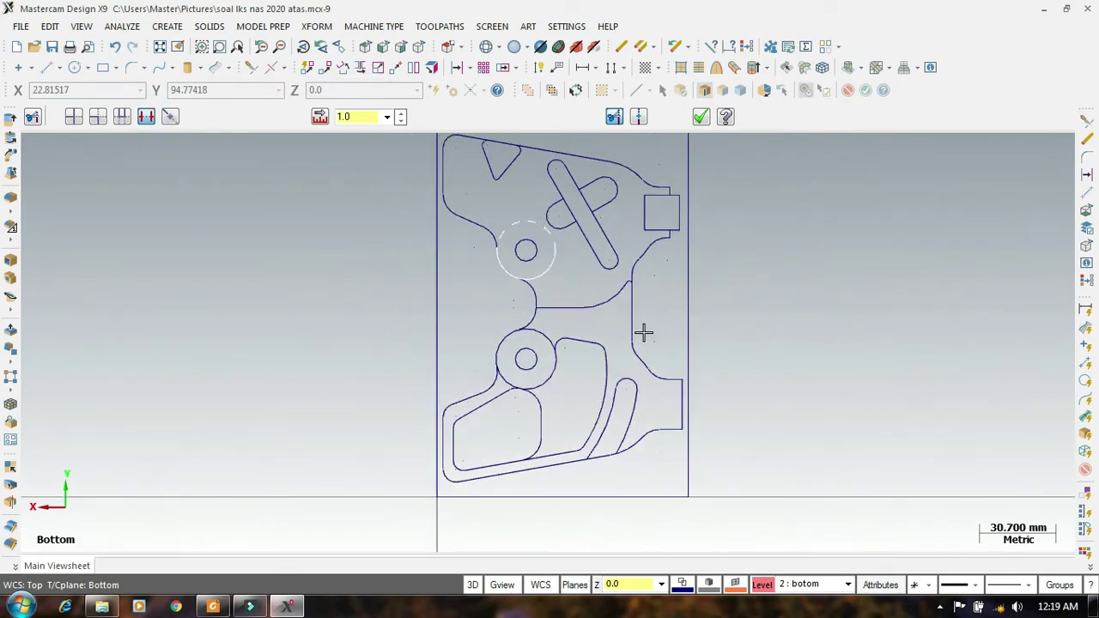
{"action": "scroll", "coordinate": [696, 440], "scroll_direction": "down", "scroll_amount": 1}
{"action": "scroll", "coordinate": [631, 352], "scroll_direction": "up", "scroll_amount": 2}
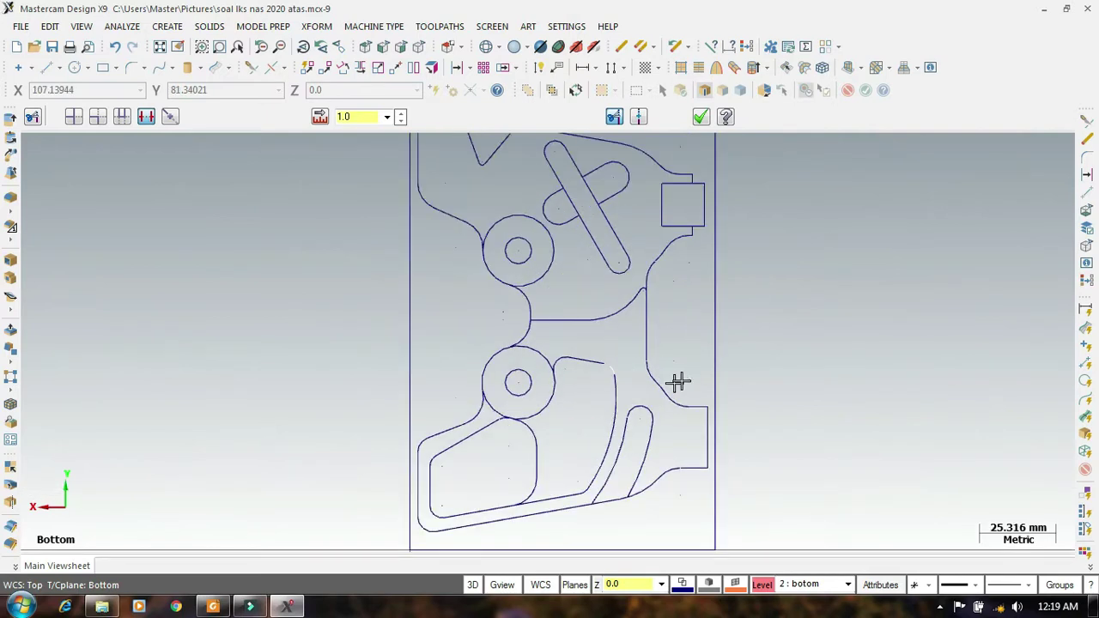
{"action": "scroll", "coordinate": [661, 348], "scroll_direction": "up", "scroll_amount": 1}
{"action": "scroll", "coordinate": [674, 350], "scroll_direction": "down", "scroll_amount": 1}
{"action": "left_click", "coordinate": [701, 116]}
{"action": "scroll", "coordinate": [746, 330], "scroll_direction": "down", "scroll_amount": 2}
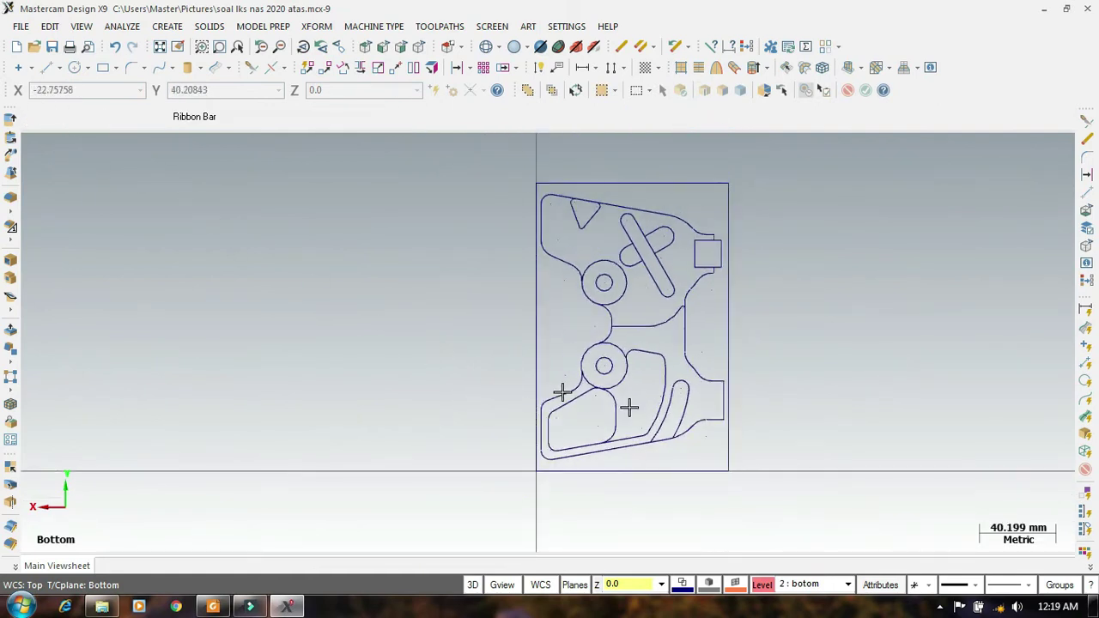
Step: Make level 1 (top) visible together with level 2 (botom) and show both sets of geometry in isometric view
{"action": "left_click", "coordinate": [763, 584]}
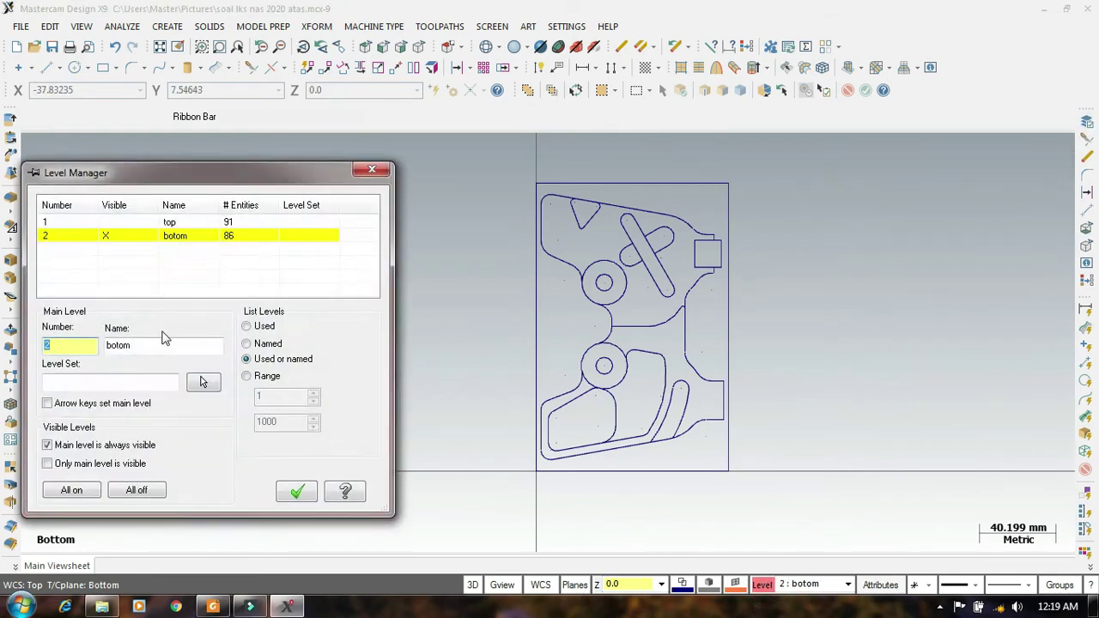
{"action": "left_click", "coordinate": [110, 221]}
{"action": "left_click", "coordinate": [296, 491]}
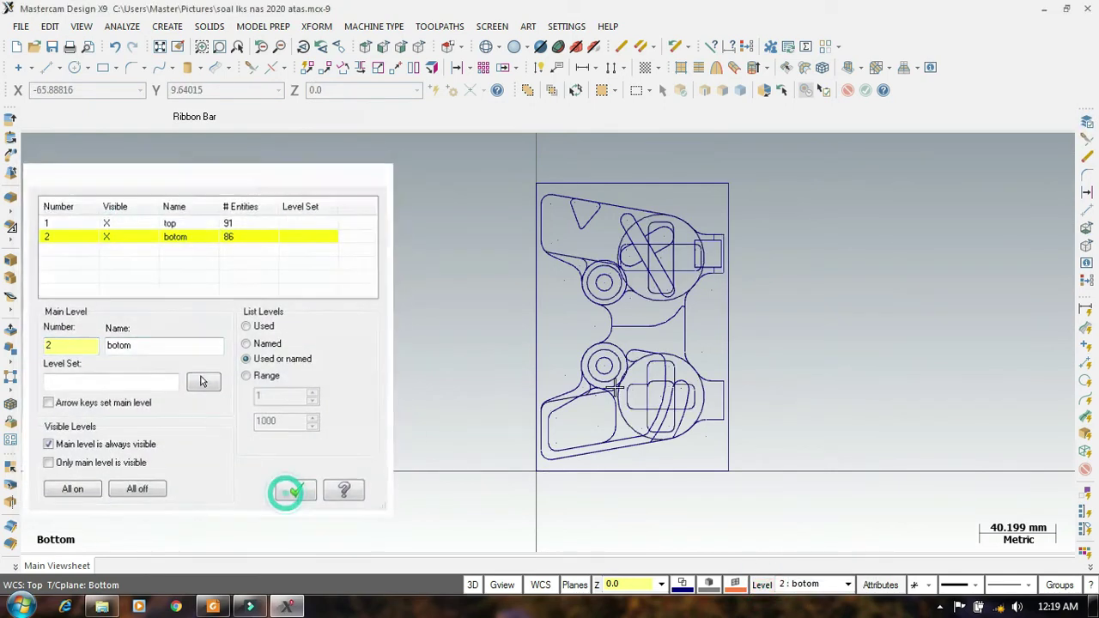
{"action": "right_click", "coordinate": [864, 324]}
{"action": "left_click", "coordinate": [912, 483]}
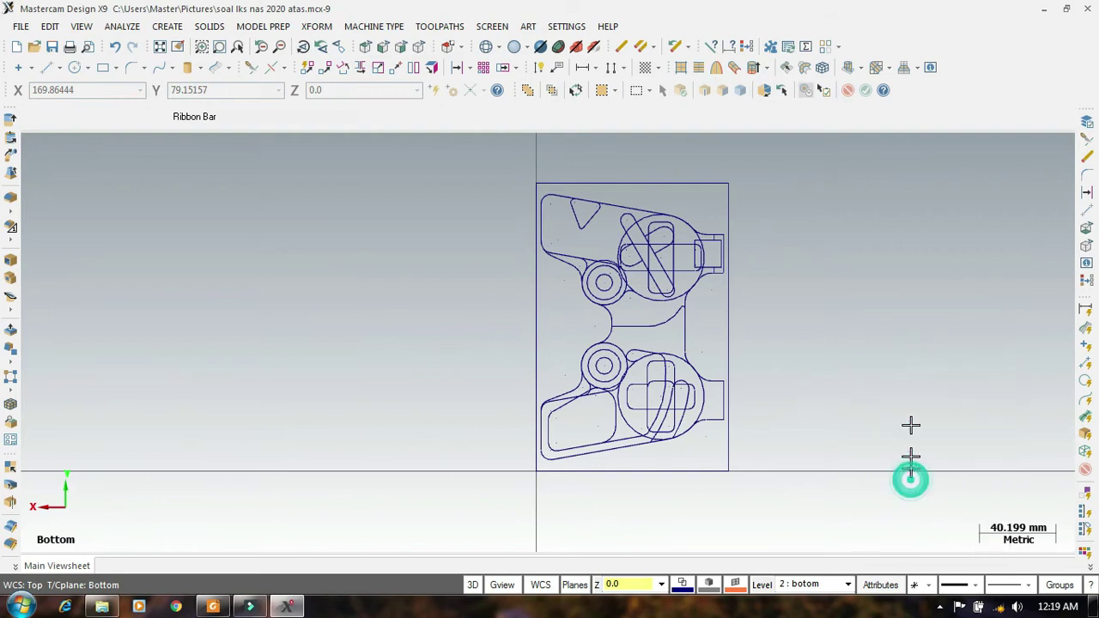
{"action": "scroll", "coordinate": [595, 411], "scroll_direction": "down", "scroll_amount": 1}
{"action": "scroll", "coordinate": [523, 424], "scroll_direction": "up", "scroll_amount": 2}
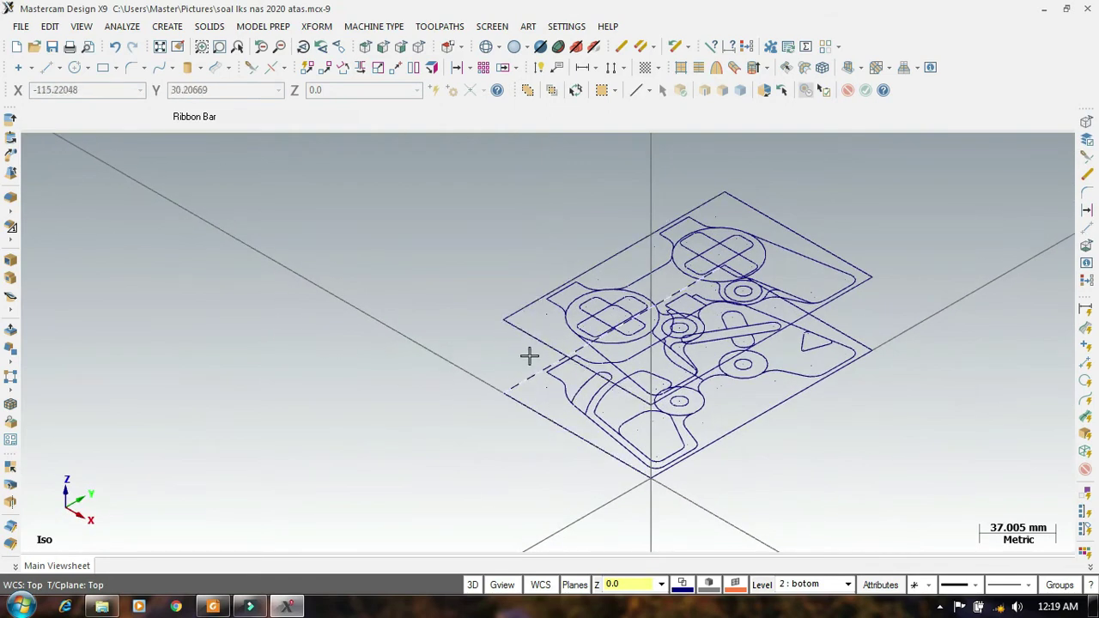
Step: Switch to the LKSN2020.pdf drawing in Foxit Reader and examine its main views, section C-C and details D and E
{"action": "left_click", "coordinate": [212, 607]}
{"action": "scroll", "coordinate": [493, 381], "scroll_direction": "down", "scroll_amount": 5, "text": "ctrl"}
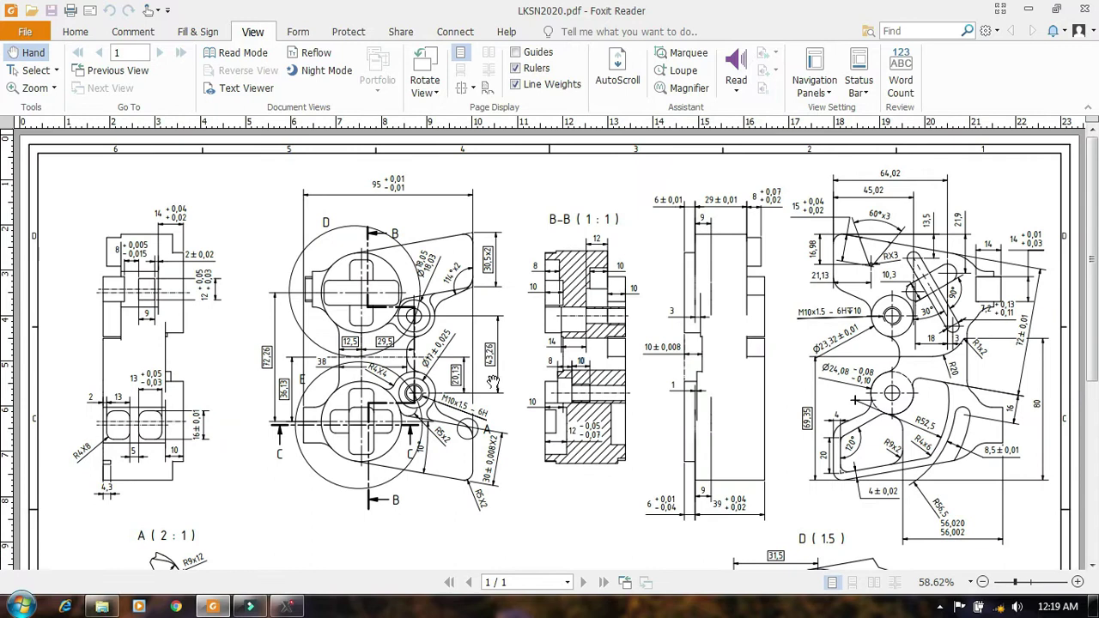
{"action": "scroll", "coordinate": [565, 498], "scroll_direction": "down", "scroll_amount": 5}
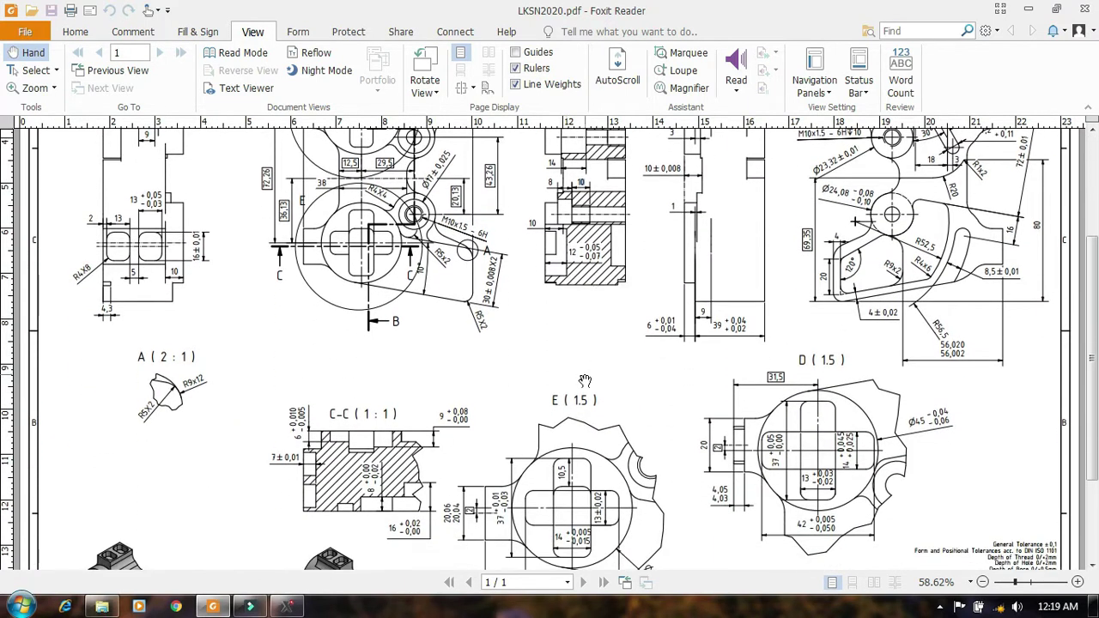
{"action": "scroll", "coordinate": [583, 380], "scroll_direction": "down", "scroll_amount": 5}
{"action": "scroll", "coordinate": [584, 380], "scroll_direction": "up", "scroll_amount": 5}
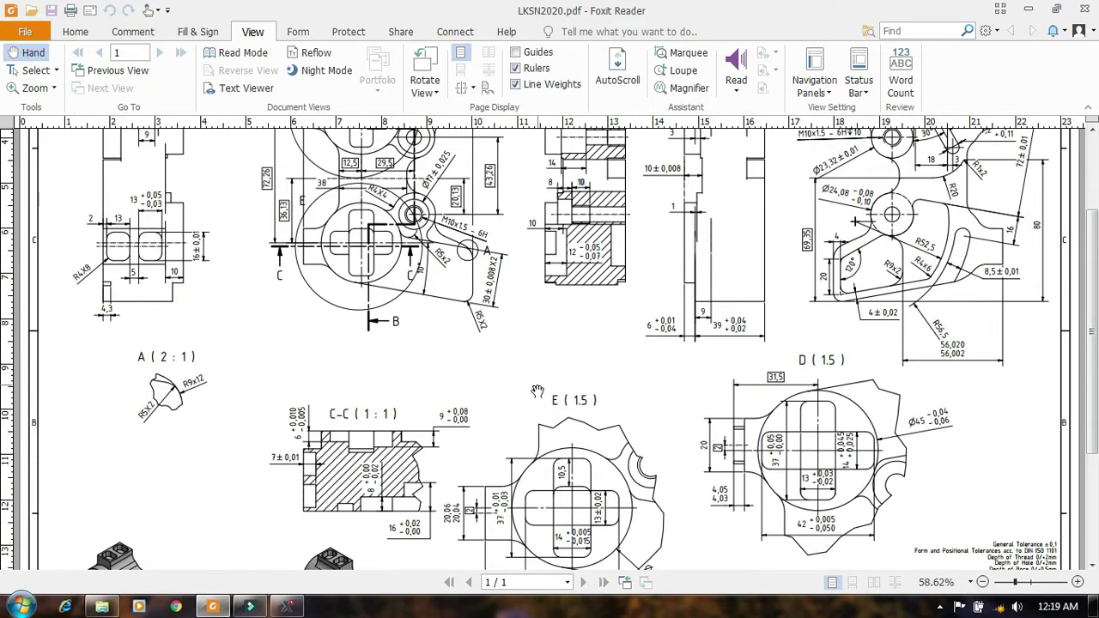
{"action": "scroll", "coordinate": [537, 391], "scroll_direction": "up", "scroll_amount": 3}
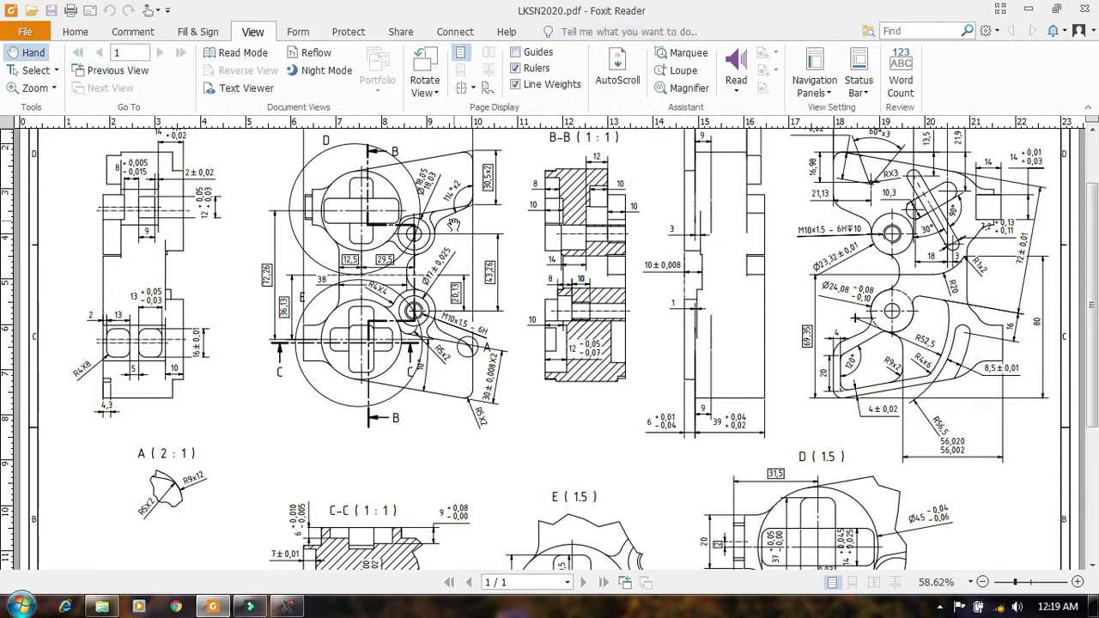
Step: Draw a straight horizontal markup line across the full width of the sheet above the part views
{"action": "left_click", "coordinate": [130, 32]}
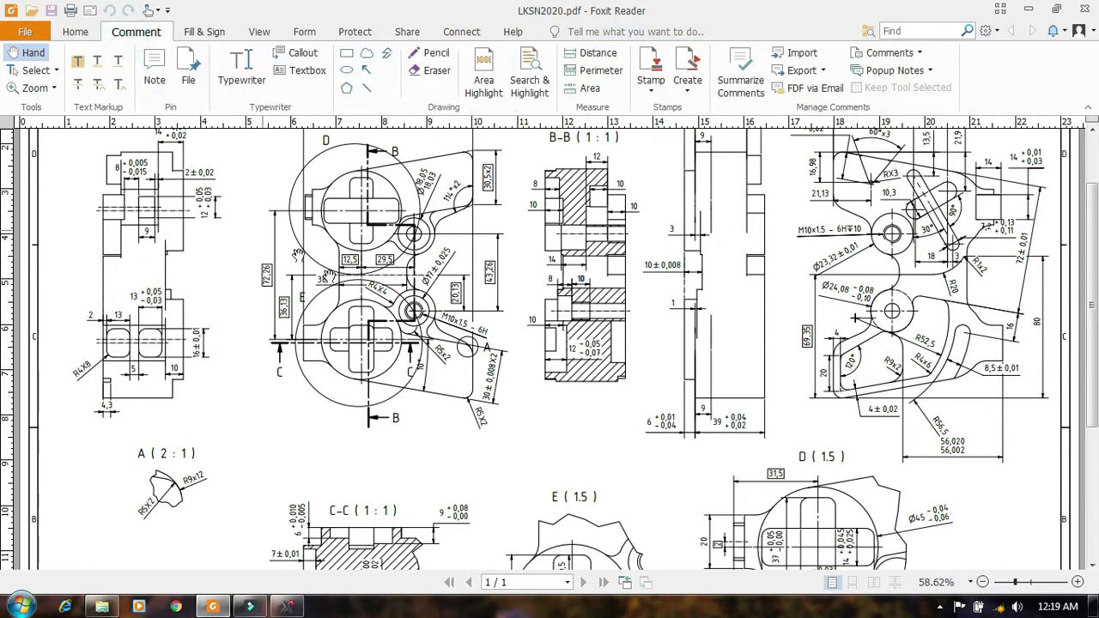
{"action": "scroll", "coordinate": [563, 412], "scroll_direction": "up", "scroll_amount": 2}
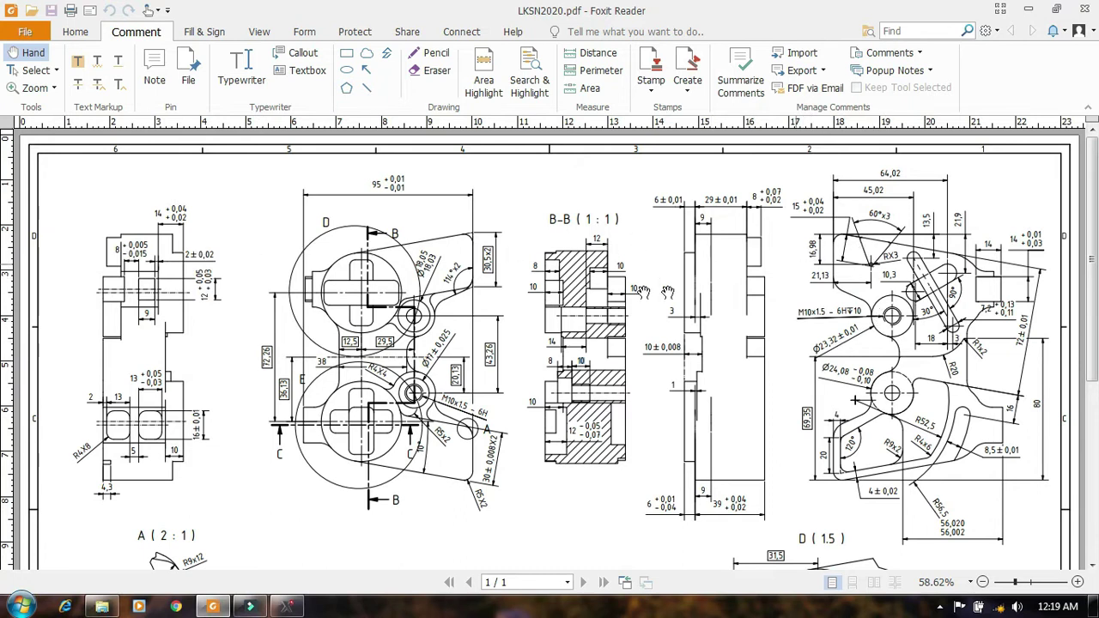
{"action": "left_click", "coordinate": [366, 88]}
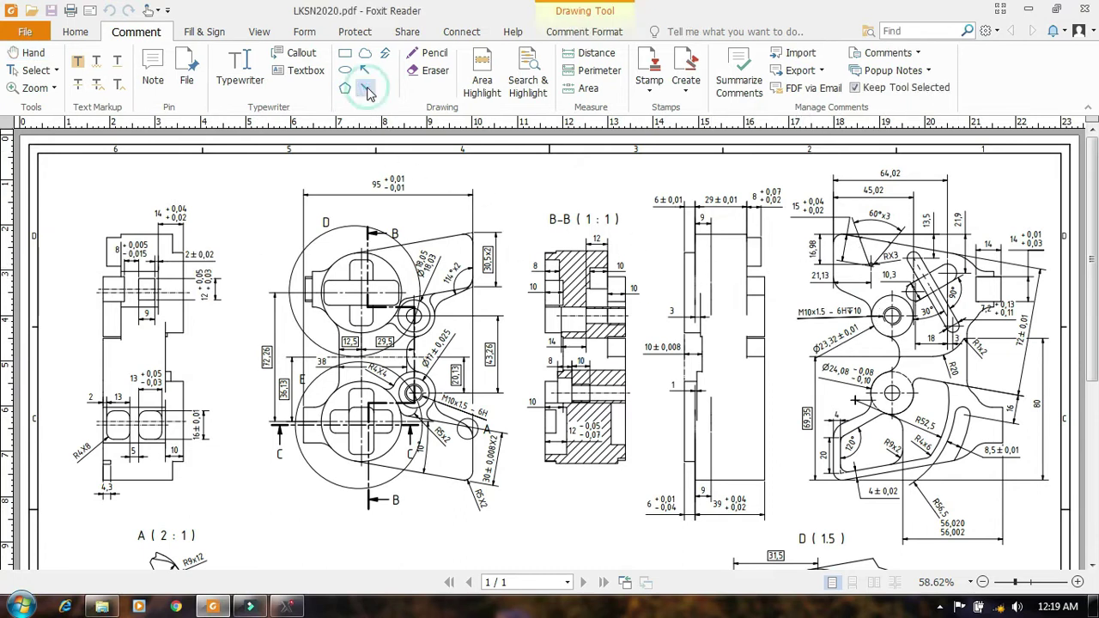
{"action": "left_click", "coordinate": [57, 198]}
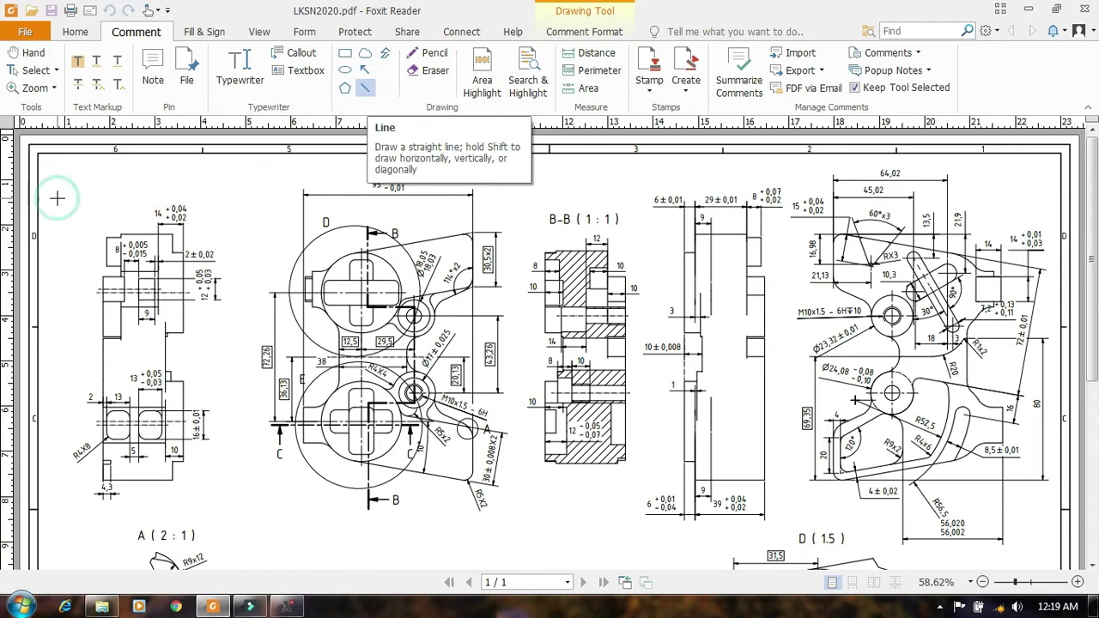
{"action": "mouse_move", "coordinate": [58, 196]}
{"action": "left_mouse_down"}
{"action": "mouse_move", "coordinate": [571, 214]}
{"action": "mouse_move", "coordinate": [929, 186]}
{"action": "mouse_move", "coordinate": [1032, 196]}
{"action": "left_mouse_up"}
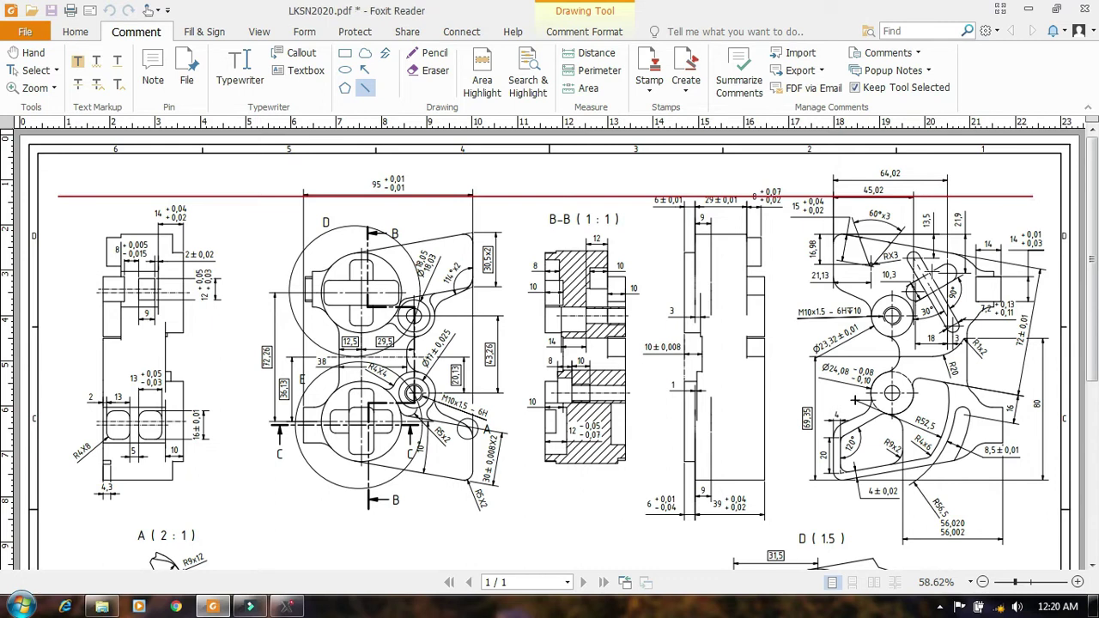
{"action": "key", "text": "Escape"}
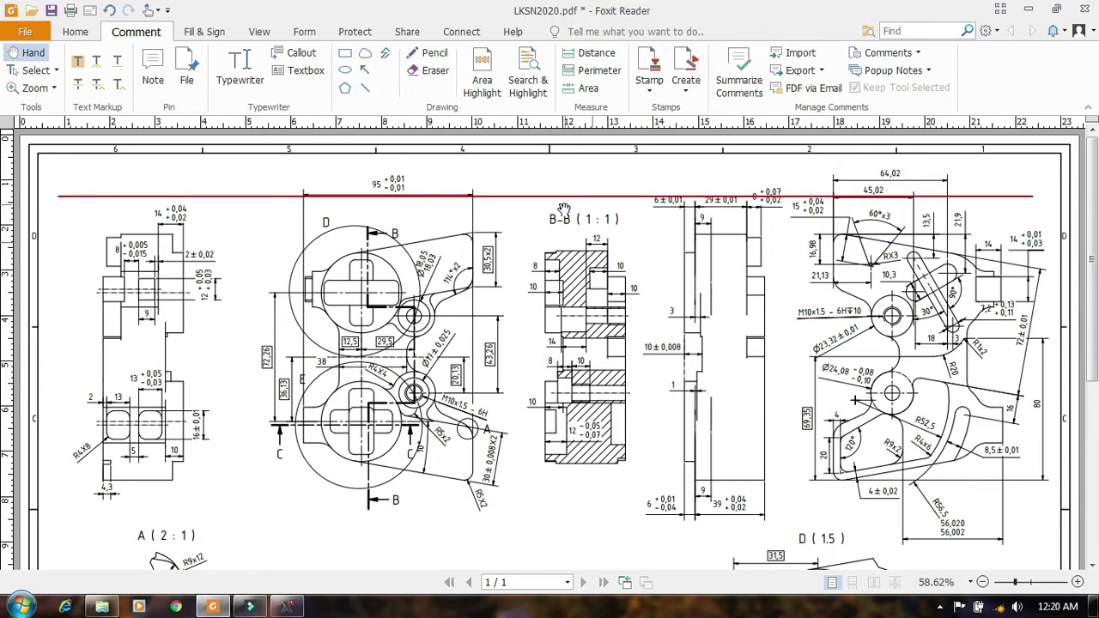
Step: Move the markup line down in stages through the upper features to the level of the lower M10x1.5 hole
{"action": "left_click_drag", "start_coordinate": [563, 197], "coordinate": [607, 238]}
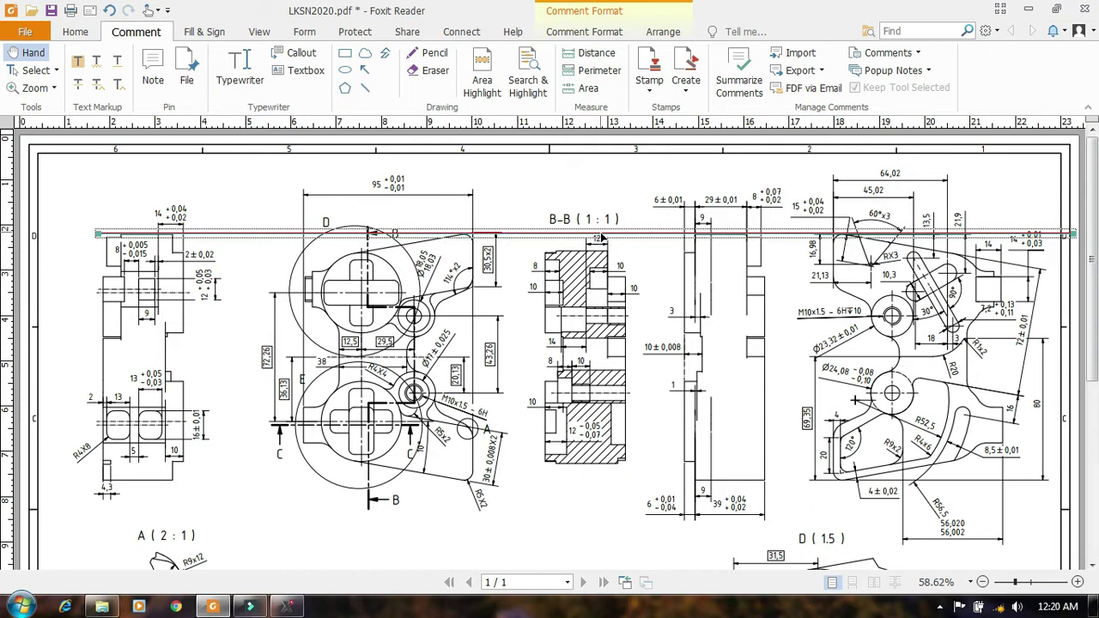
{"action": "left_click_drag", "start_coordinate": [604, 238], "coordinate": [609, 255]}
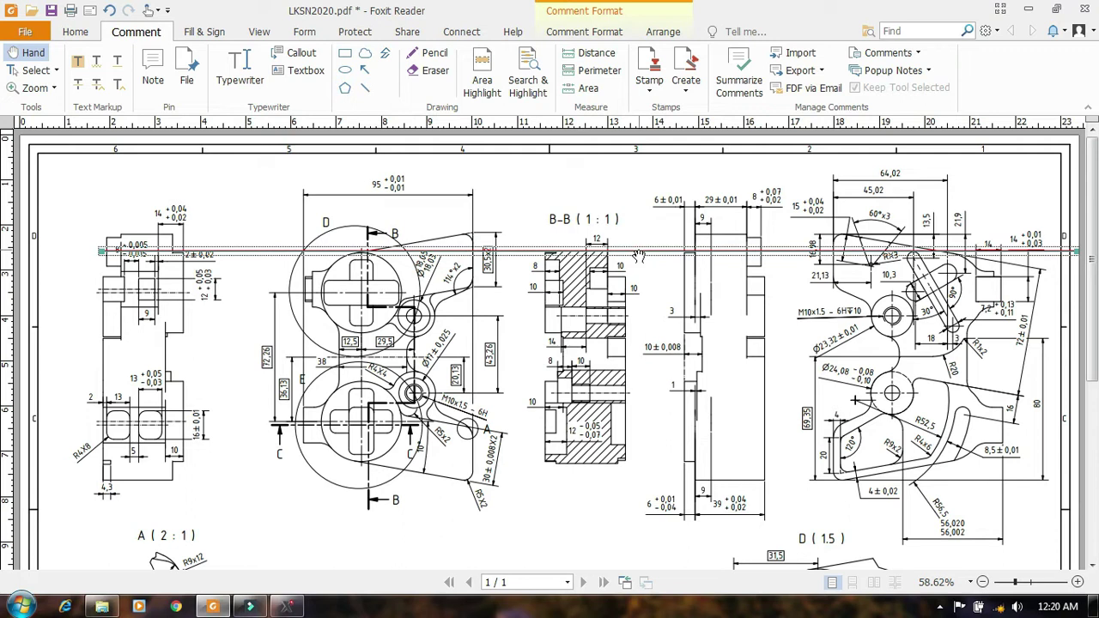
{"action": "left_click_drag", "start_coordinate": [639, 254], "coordinate": [644, 267]}
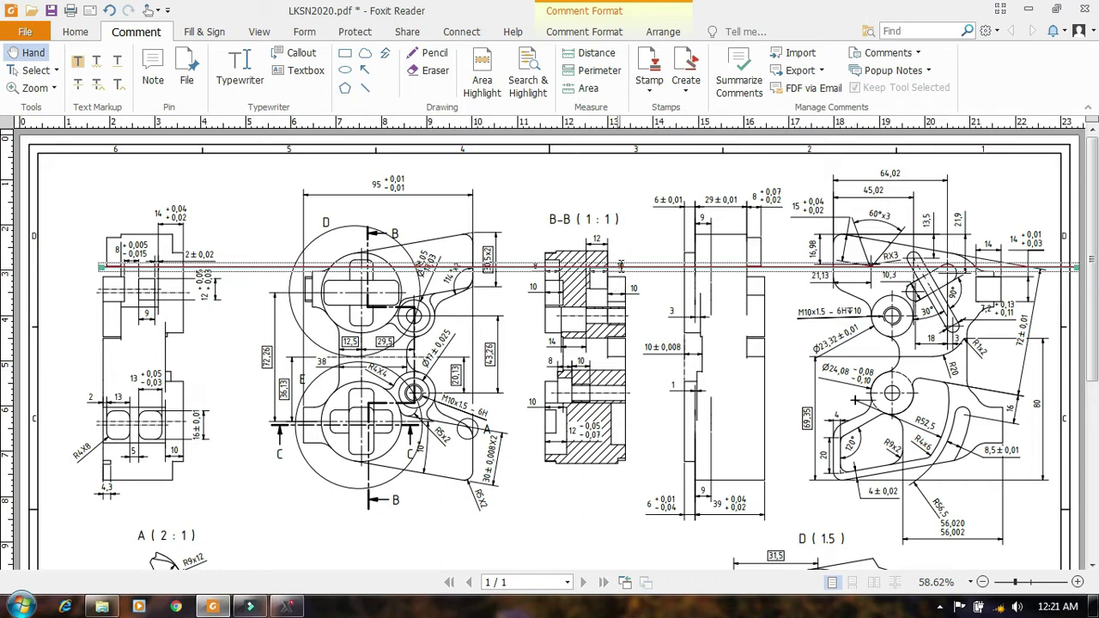
{"action": "left_click_drag", "start_coordinate": [621, 266], "coordinate": [621, 301]}
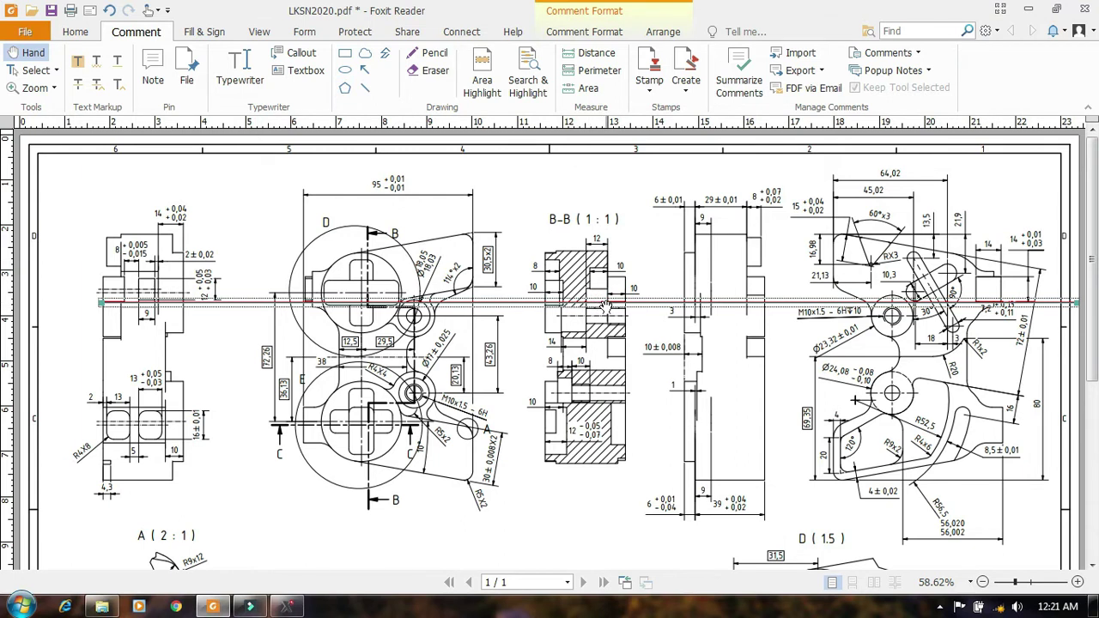
{"action": "left_click_drag", "start_coordinate": [607, 305], "coordinate": [601, 397]}
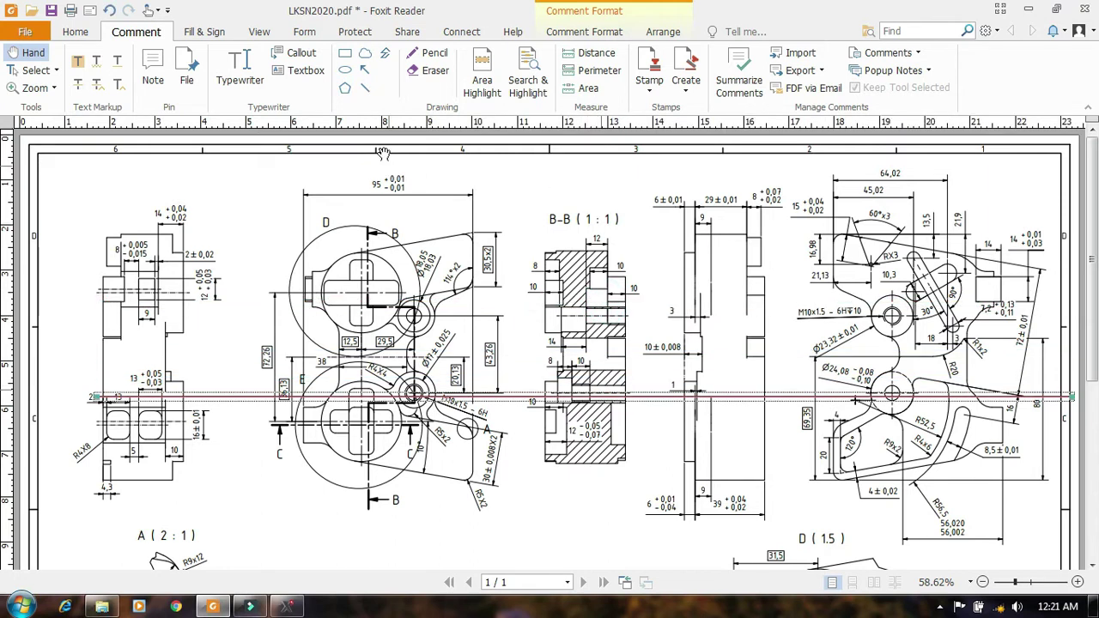
Step: Draw markup arrows from section B-B: two from its 12 and 10 depth features to the crossed slots, one from its 8 recess to the upper cross pocket
{"action": "left_click", "coordinate": [364, 70]}
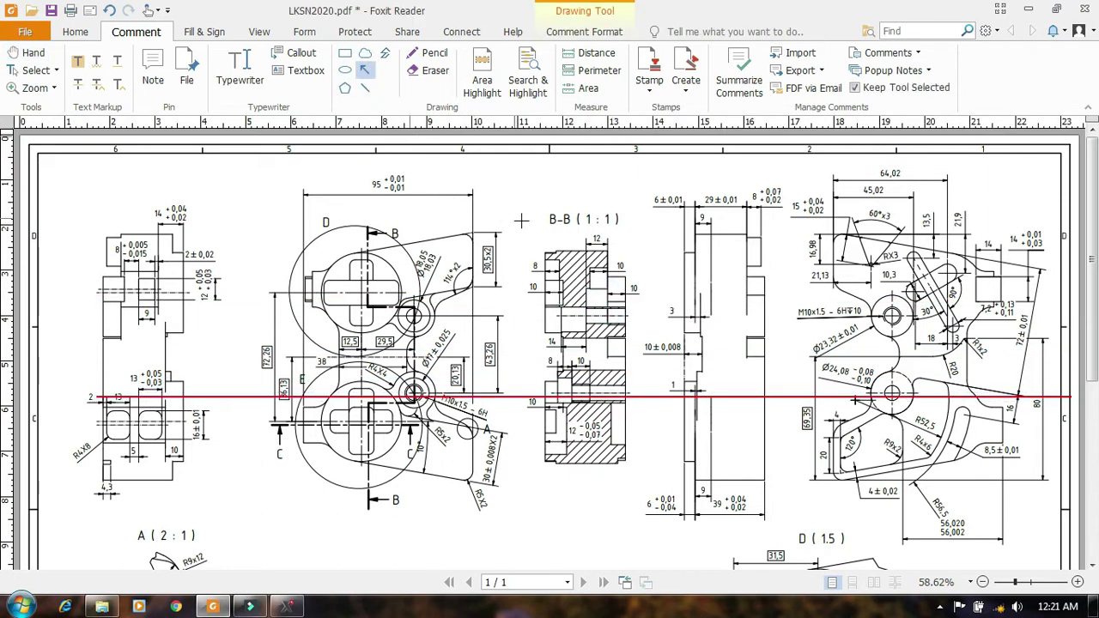
{"action": "mouse_move", "coordinate": [597, 243]}
{"action": "left_mouse_down"}
{"action": "mouse_move", "coordinate": [715, 246]}
{"action": "mouse_move", "coordinate": [917, 291]}
{"action": "left_mouse_up"}
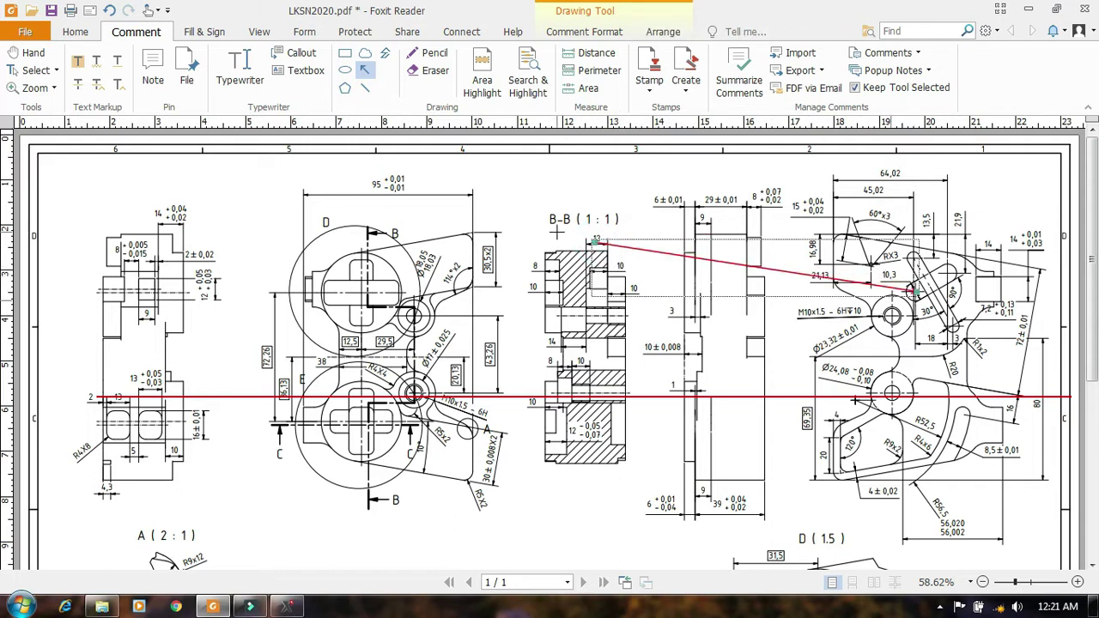
{"action": "key", "text": "Escape"}
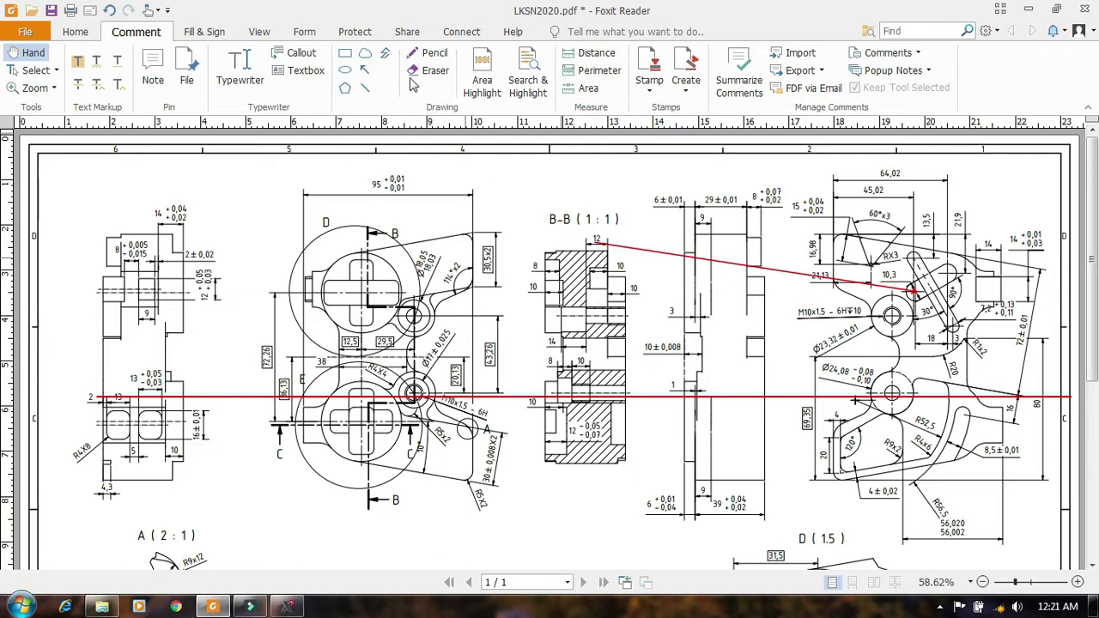
{"action": "left_click", "coordinate": [364, 70]}
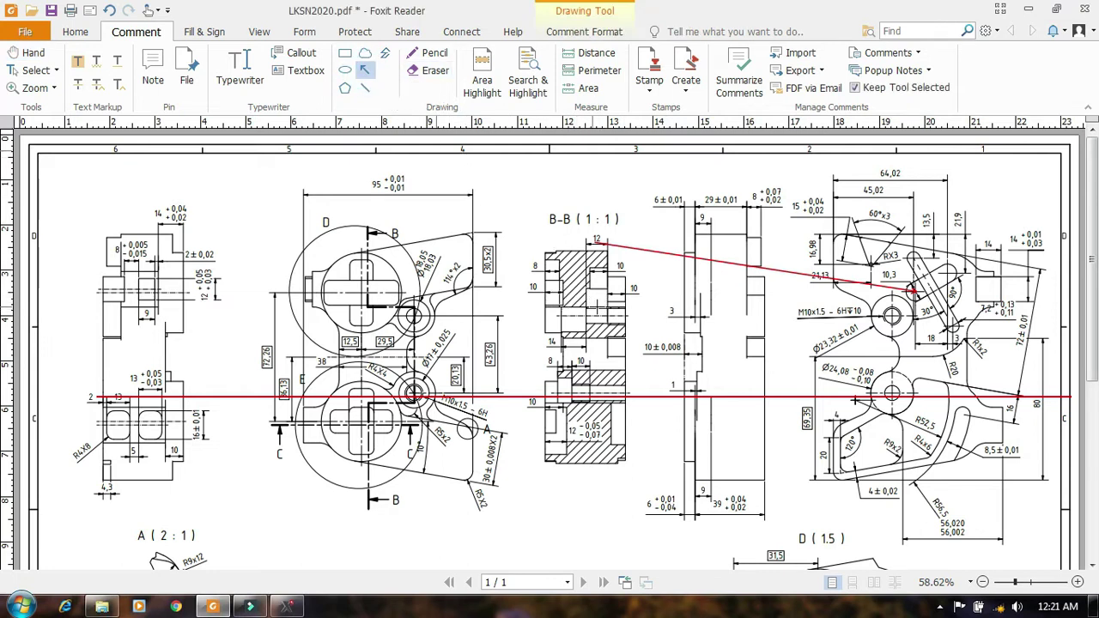
{"action": "left_click_drag", "start_coordinate": [600, 277], "coordinate": [918, 266]}
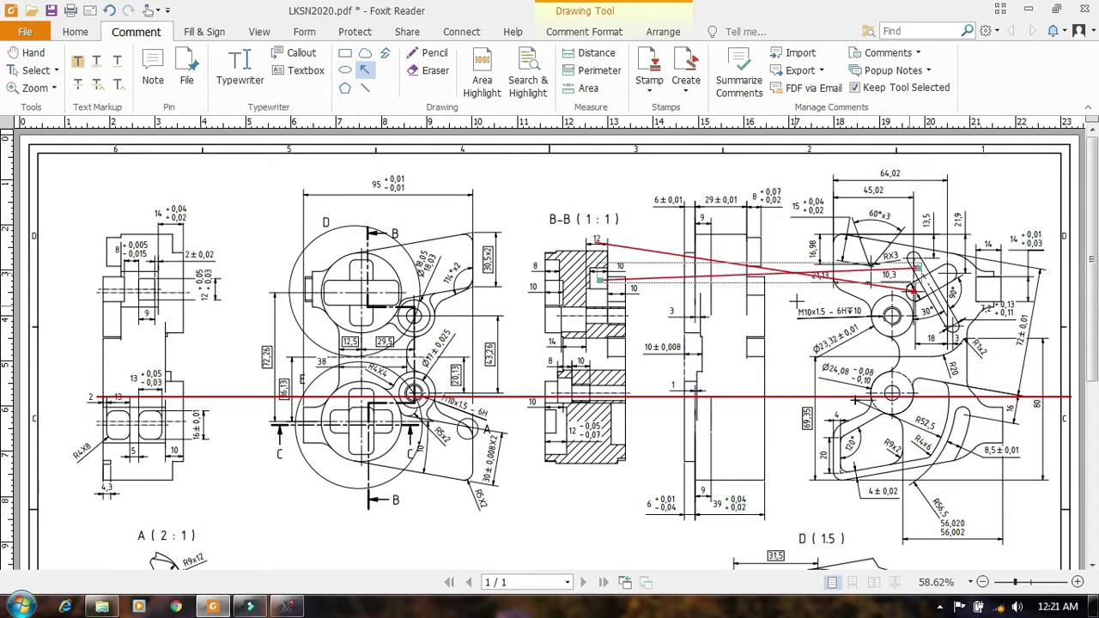
{"action": "key", "text": "Escape"}
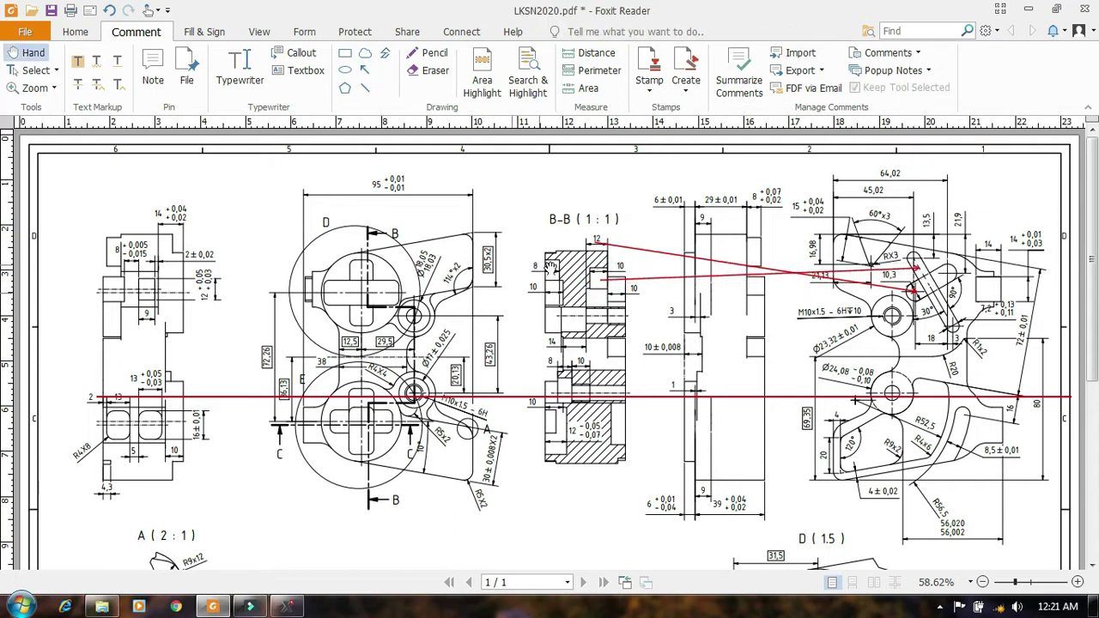
{"action": "left_click", "coordinate": [364, 70]}
{"action": "left_click_drag", "start_coordinate": [551, 265], "coordinate": [364, 270]}
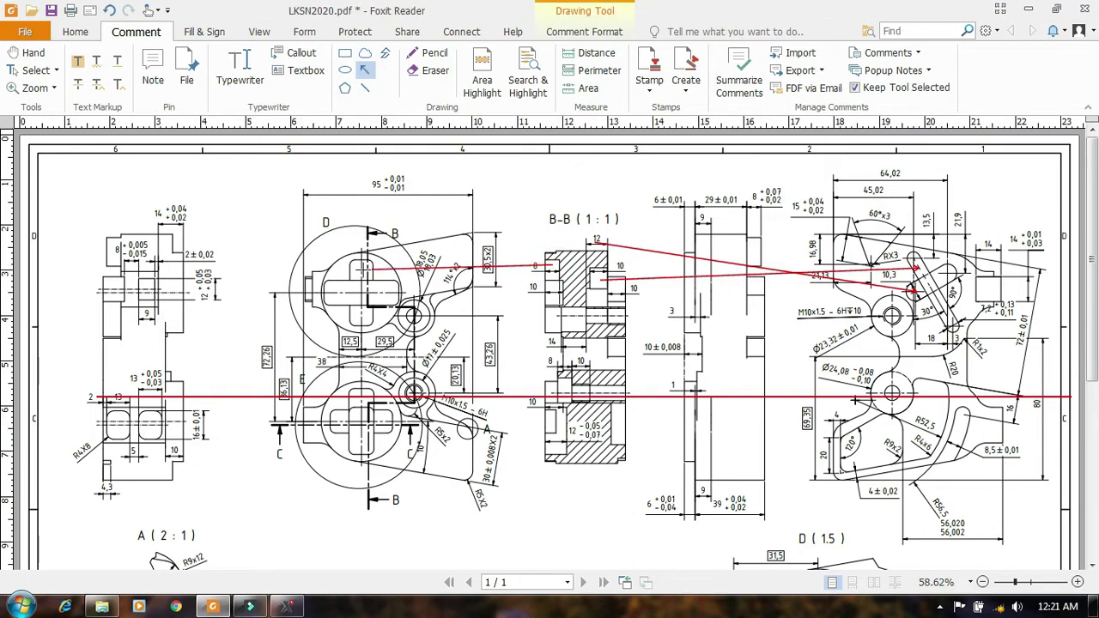
Step: Draw markup arrows from section B-B's upper 10 depth to the upper cross pocket and from the side view's 8 +0,07 dimension to the 60°x3 feature
{"action": "left_click_drag", "start_coordinate": [545, 287], "coordinate": [359, 297]}
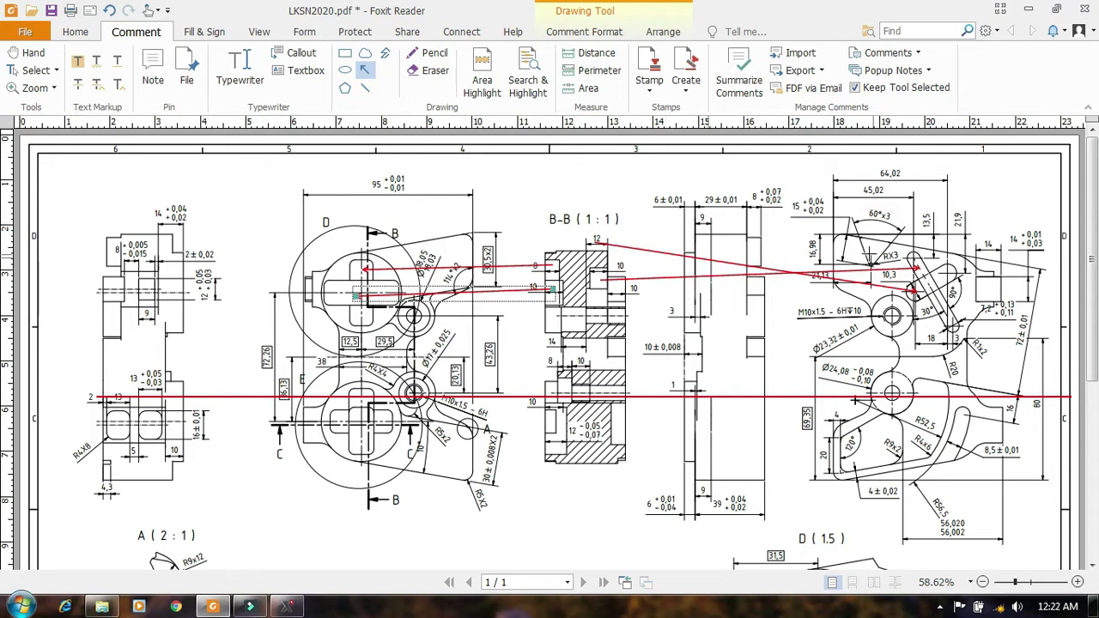
{"action": "left_click_drag", "start_coordinate": [763, 199], "coordinate": [869, 249]}
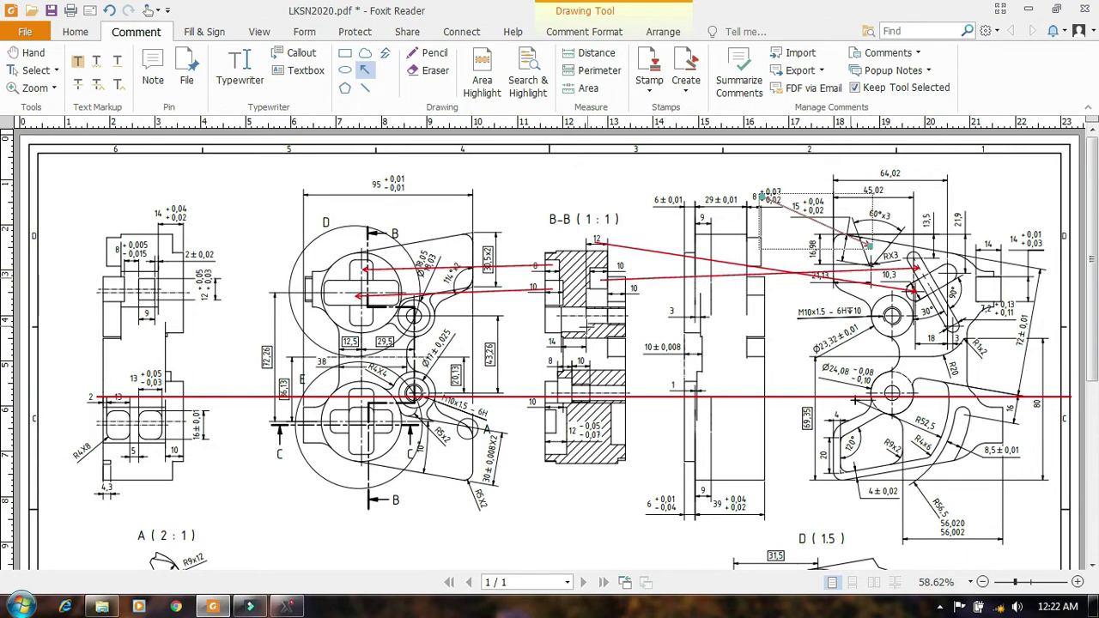
{"action": "key", "text": "Escape"}
Step: Check the isometric view, and shift the markup arrow from section B-B's 12 dimension so its head points to the long inclined slot
{"action": "scroll", "coordinate": [495, 415], "scroll_direction": "down", "scroll_amount": 5}
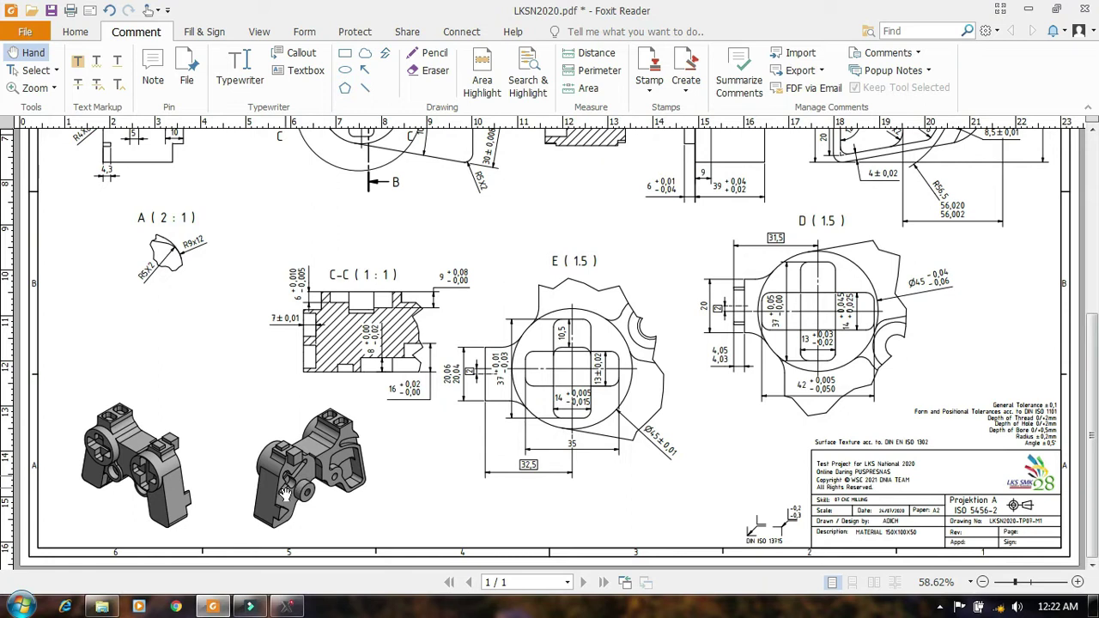
{"action": "scroll", "coordinate": [284, 495], "scroll_direction": "up", "scroll_amount": 5, "text": "ctrl"}
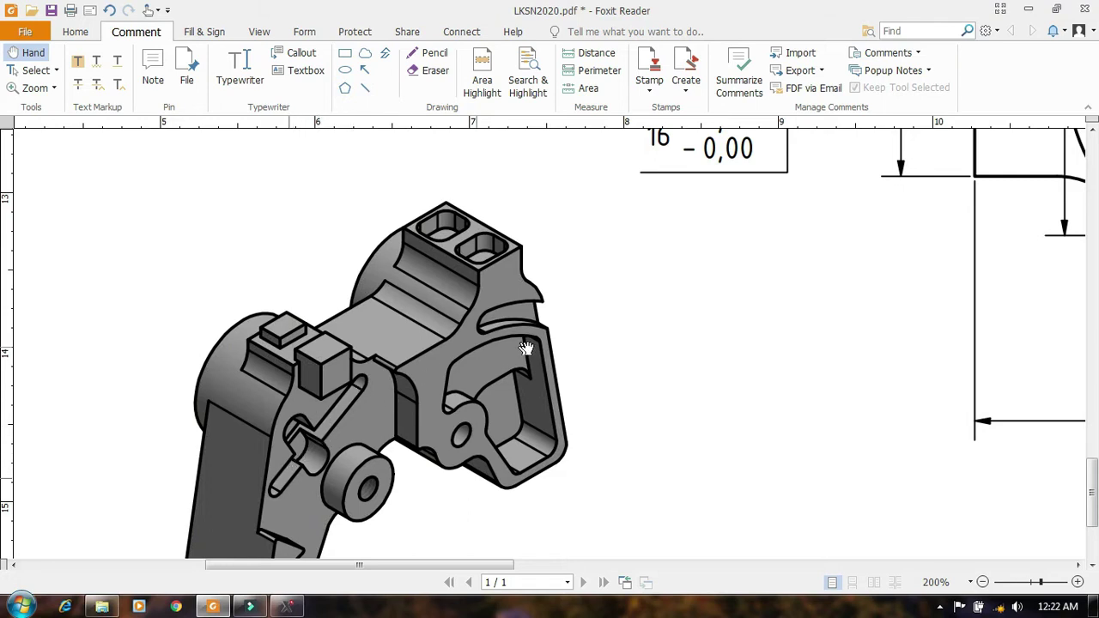
{"action": "scroll", "coordinate": [528, 345], "scroll_direction": "down", "scroll_amount": 5, "text": "ctrl"}
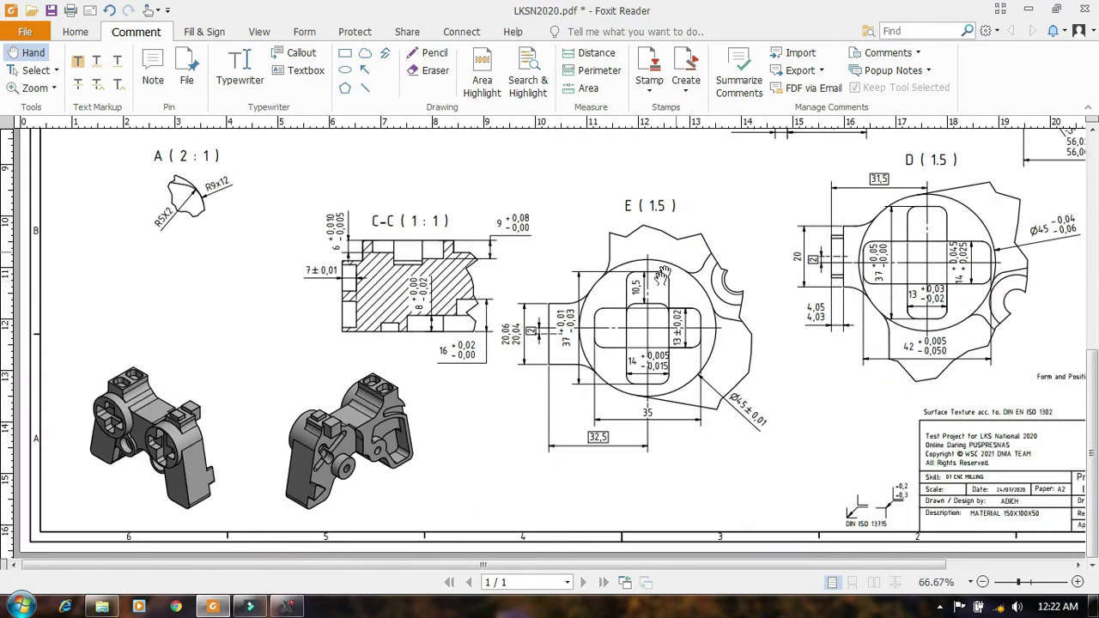
{"action": "scroll", "coordinate": [633, 296], "scroll_direction": "up", "scroll_amount": 5}
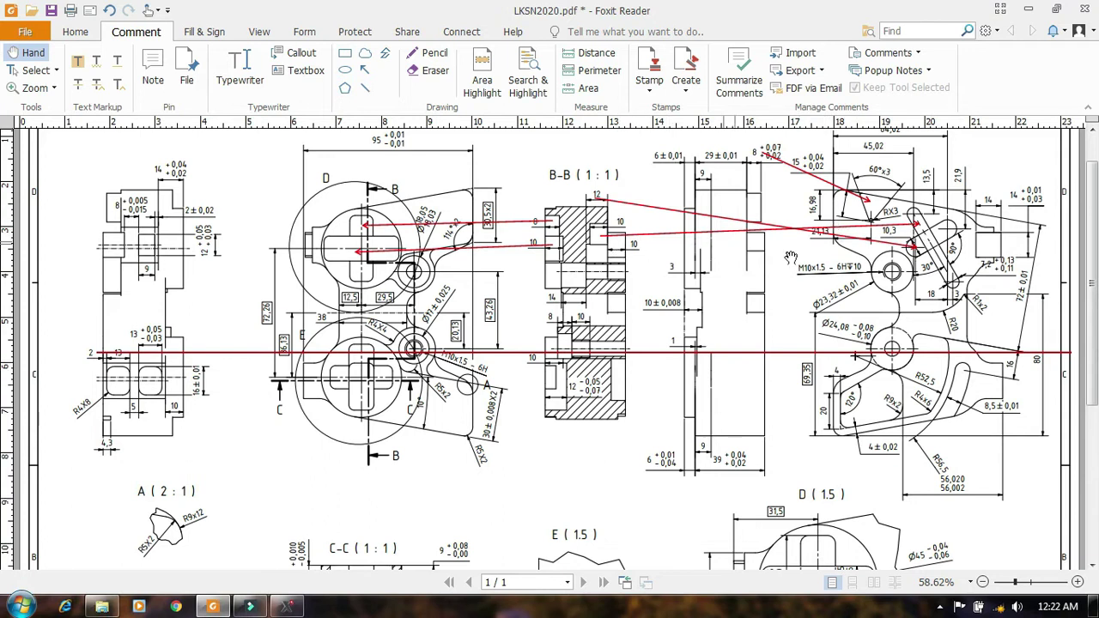
{"action": "left_click", "coordinate": [916, 242]}
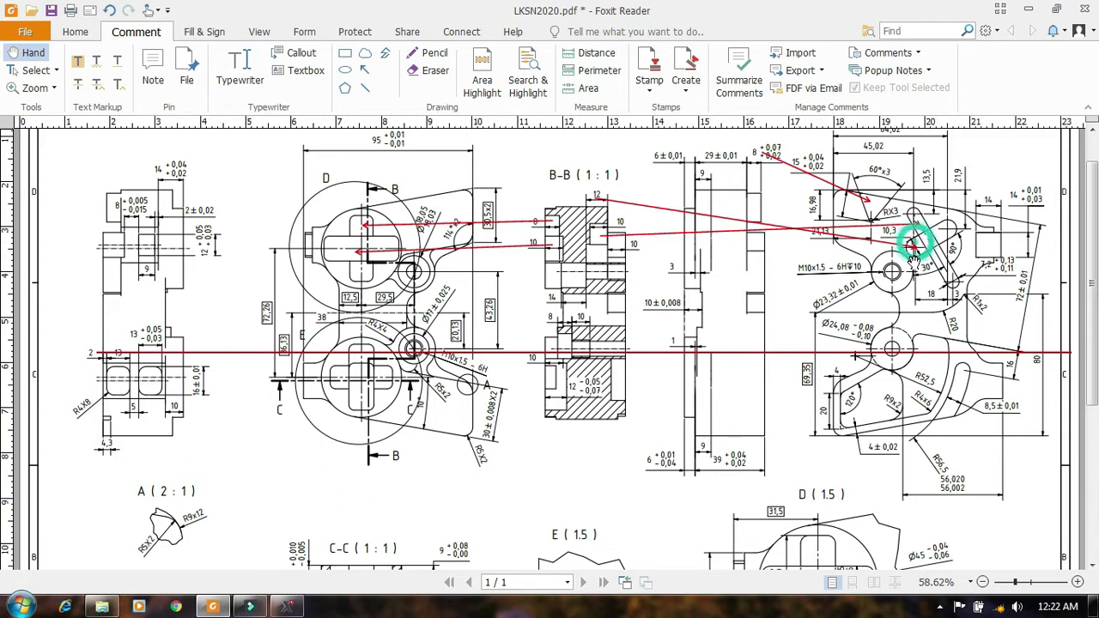
{"action": "left_click", "coordinate": [631, 202]}
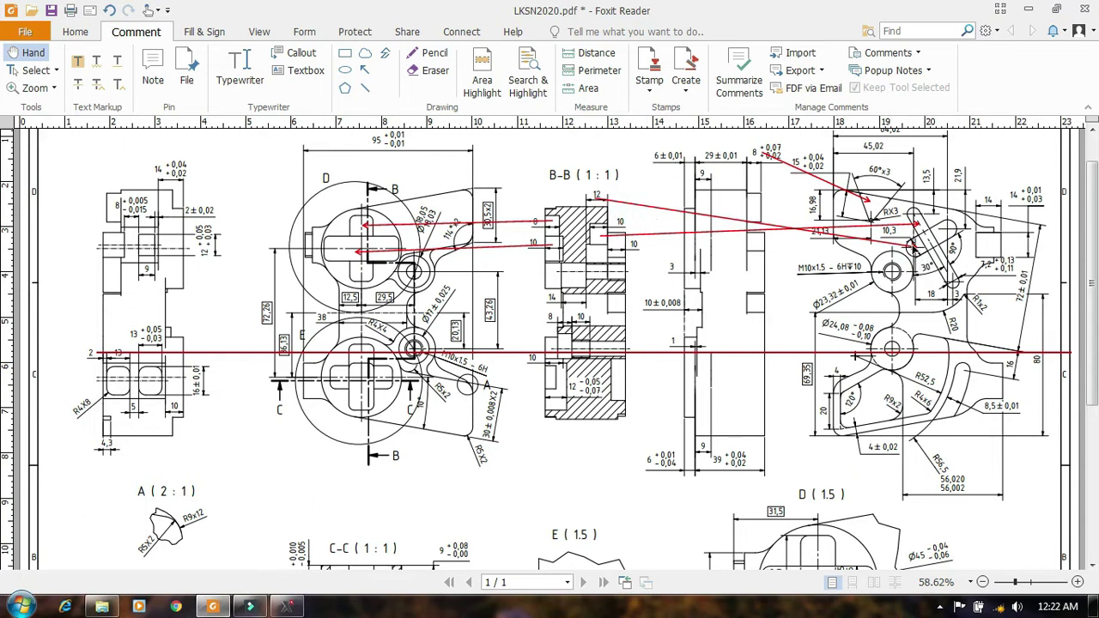
{"action": "left_click", "coordinate": [916, 248]}
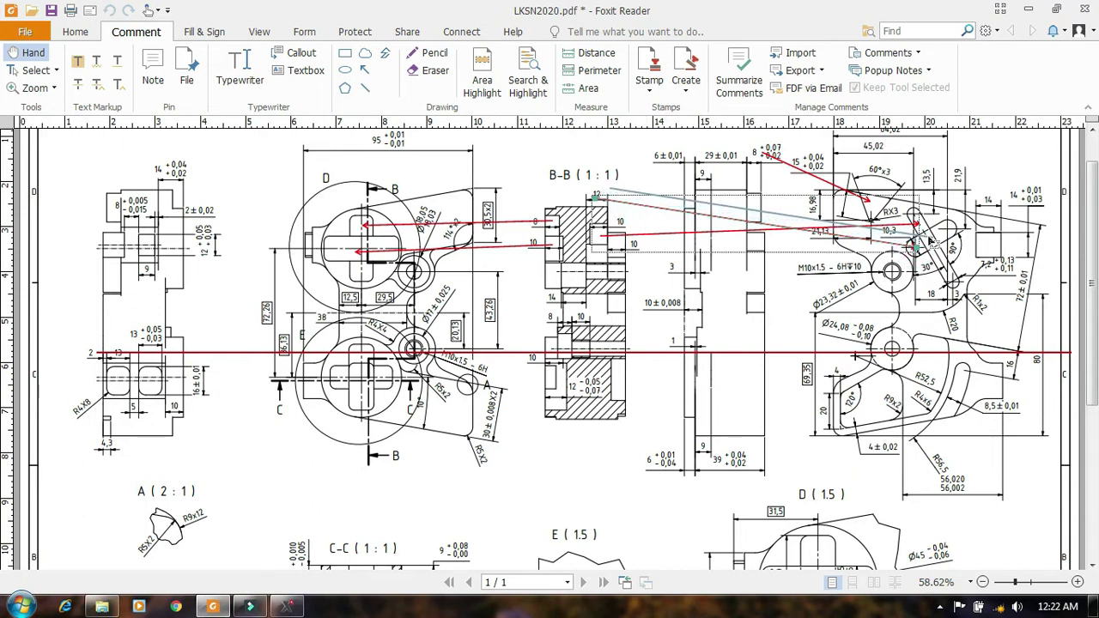
Step: Reposition the other crossed-slot arrow so it runs from the lower 10 depth in section B-B to the short slot's end
{"action": "left_click_drag", "start_coordinate": [925, 239], "coordinate": [915, 254]}
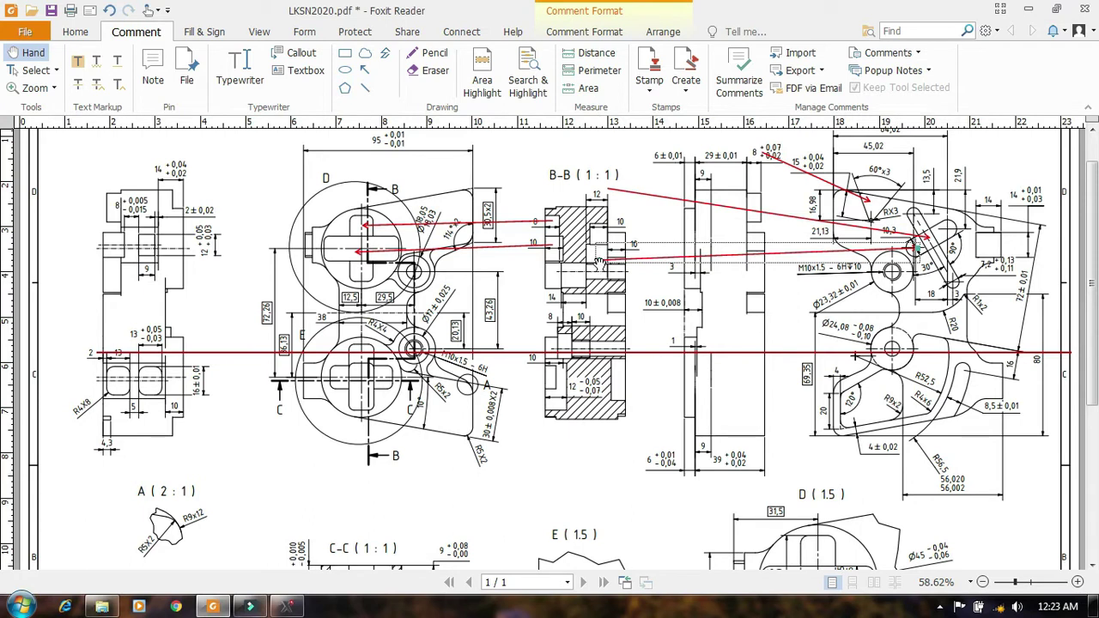
{"action": "left_click_drag", "start_coordinate": [600, 262], "coordinate": [600, 235]}
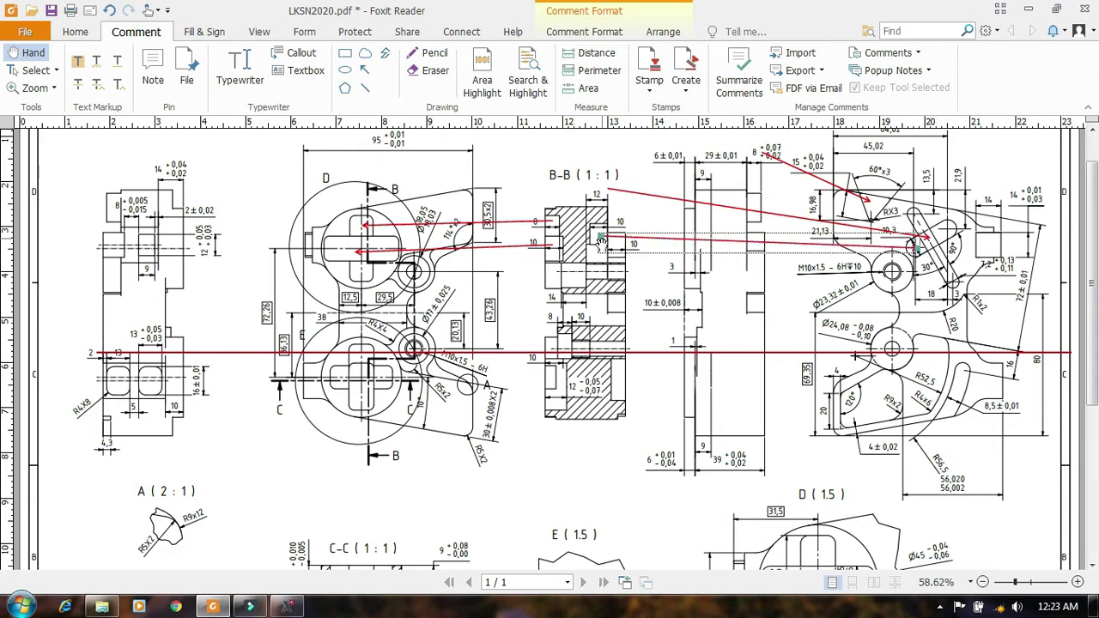
{"action": "left_click_drag", "start_coordinate": [601, 233], "coordinate": [594, 251]}
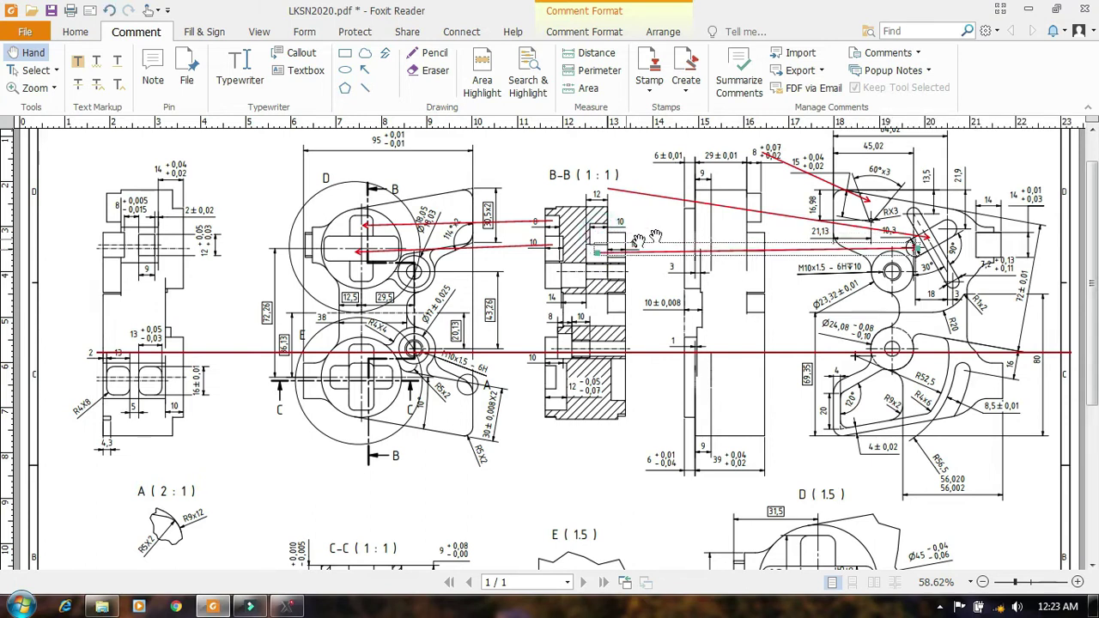
Step: Move the tail of the long inclined slot's arrow down to the upper 10 deep recess in section B-B
{"action": "left_click", "coordinate": [612, 176]}
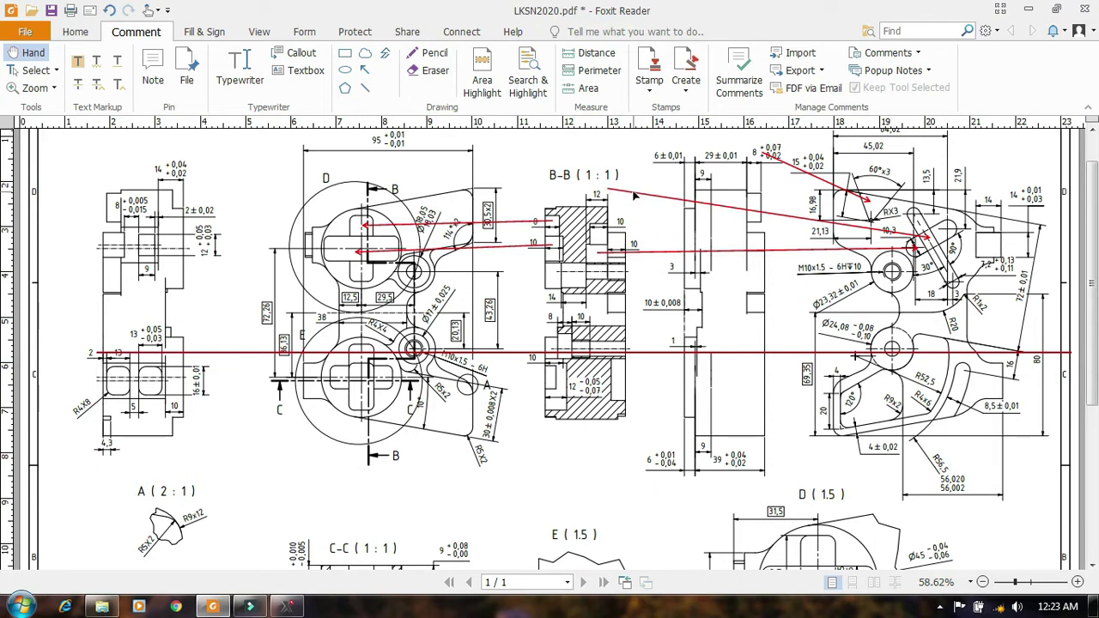
{"action": "left_click", "coordinate": [635, 195]}
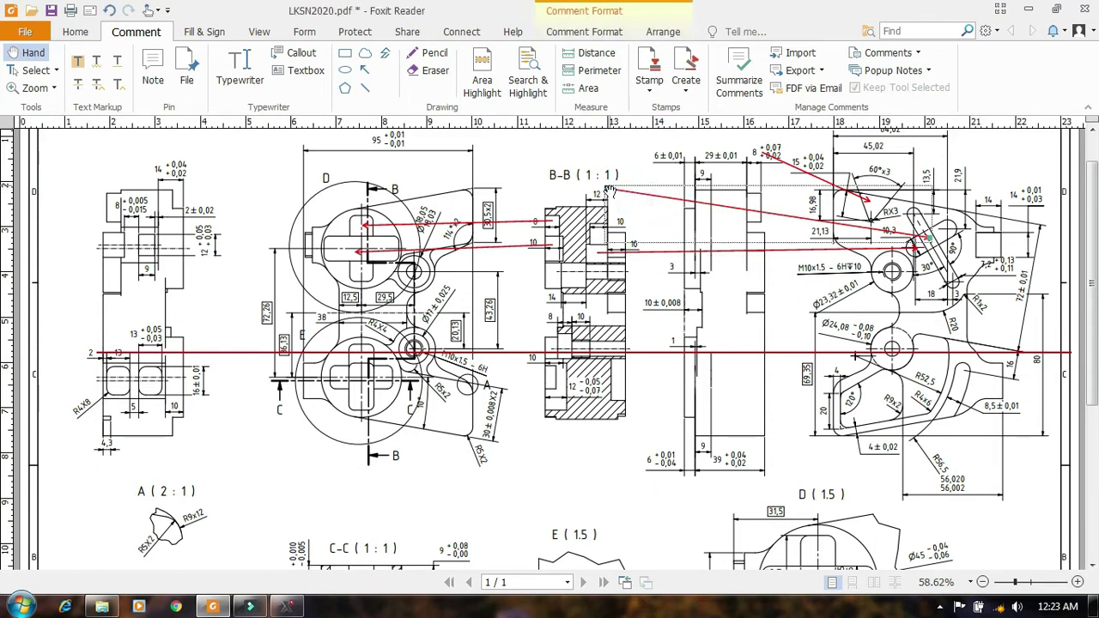
{"action": "left_click_drag", "start_coordinate": [609, 187], "coordinate": [615, 235]}
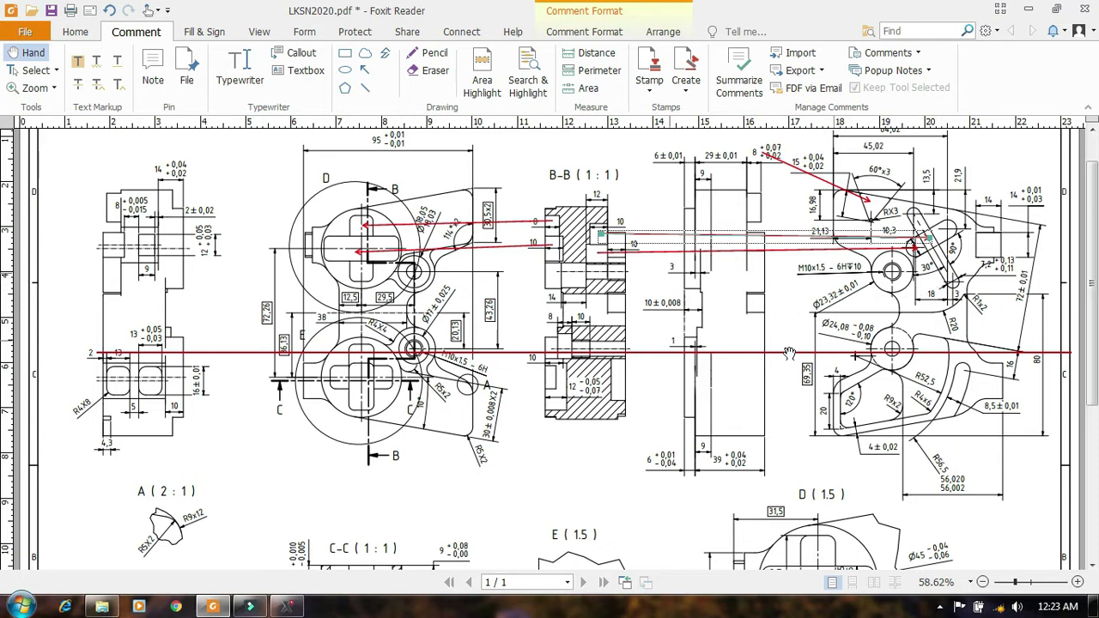
Step: Move the horizontal markup line down in stages through the lower features to just below the main part views
{"action": "left_click_drag", "start_coordinate": [608, 448], "coordinate": [595, 370]}
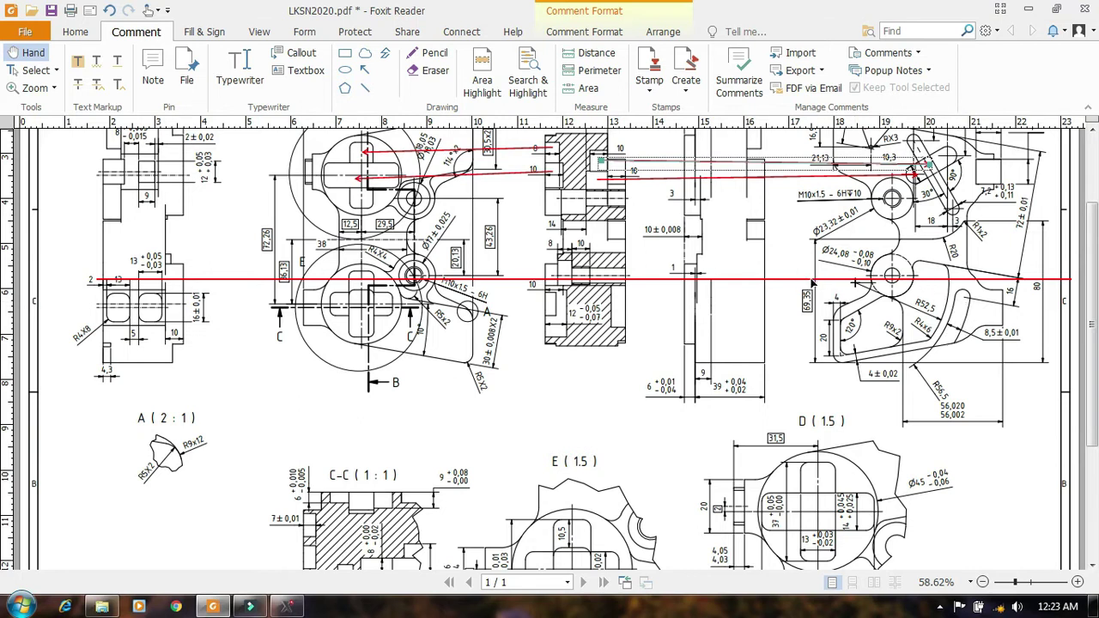
{"action": "left_click_drag", "start_coordinate": [811, 282], "coordinate": [802, 351]}
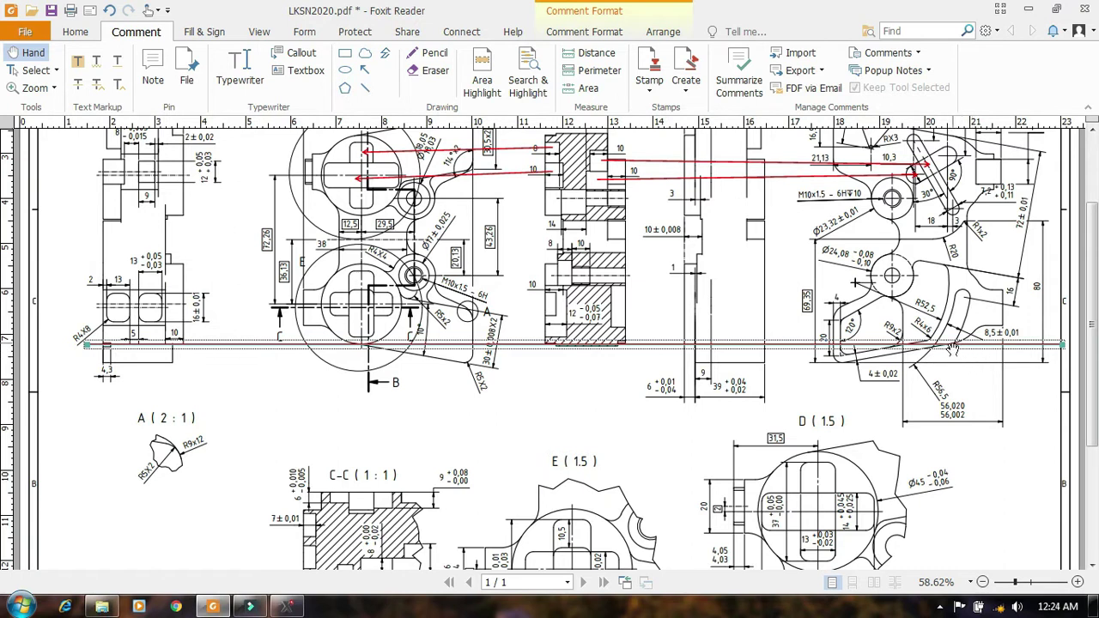
{"action": "left_click_drag", "start_coordinate": [952, 344], "coordinate": [950, 348]}
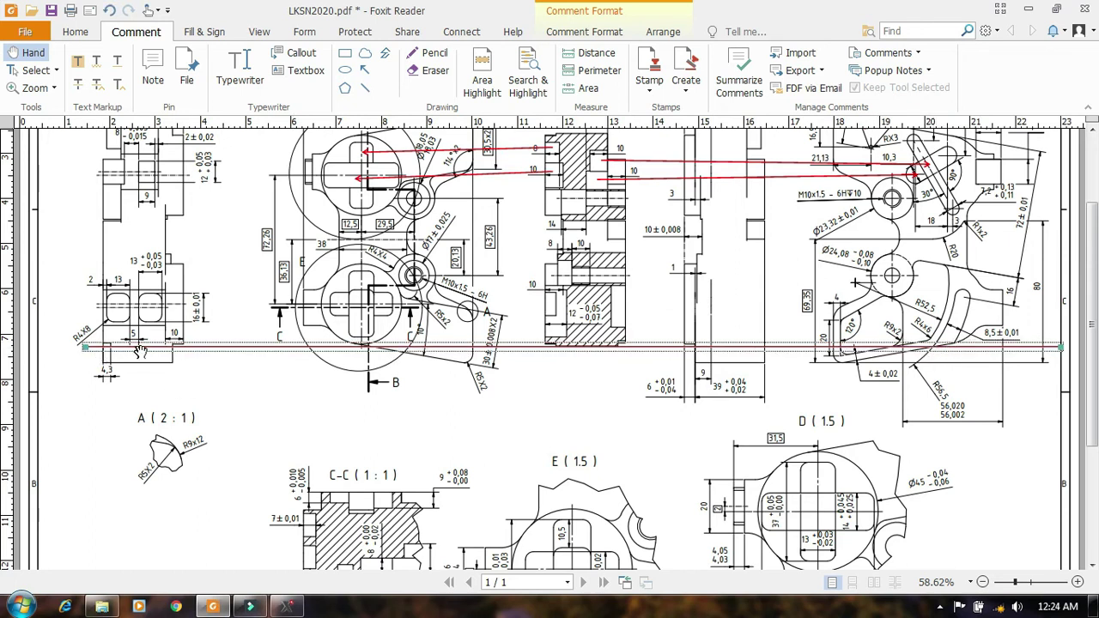
{"action": "left_click_drag", "start_coordinate": [143, 350], "coordinate": [121, 364]}
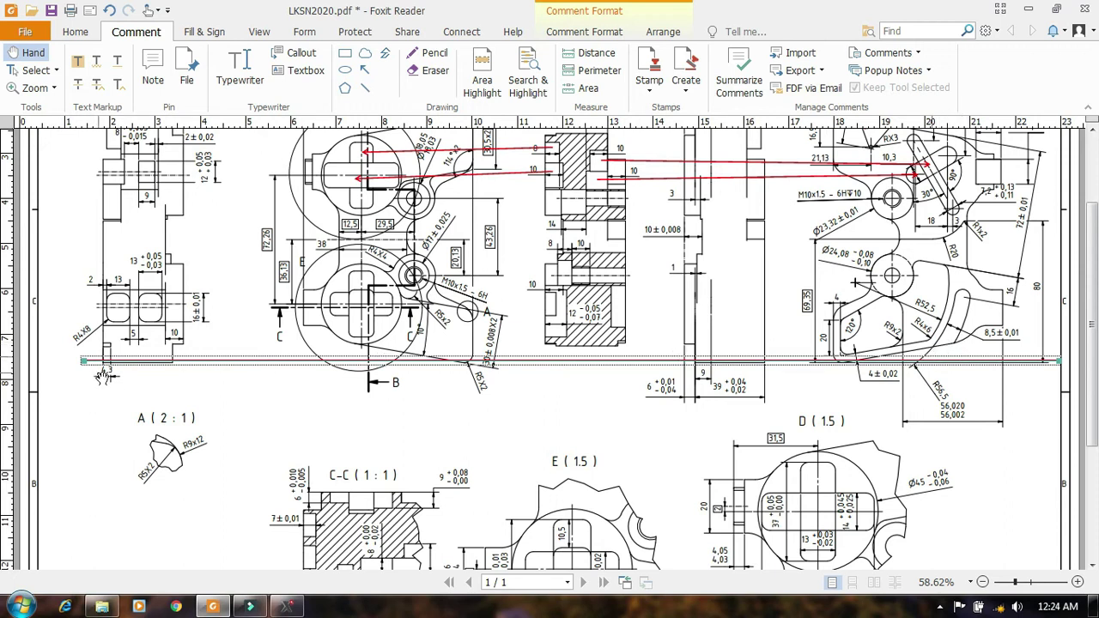
{"action": "left_click_drag", "start_coordinate": [276, 364], "coordinate": [283, 409]}
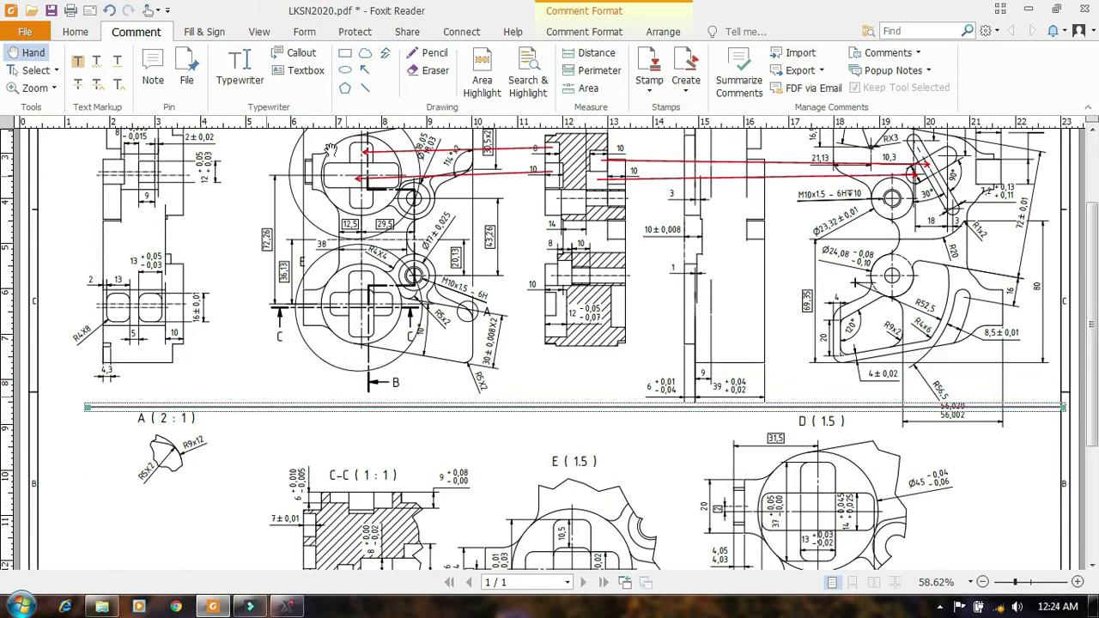
Step: Draw a markup arrow from the 4,3 dimension of the far side view to the end of the 8,5 mm curved slot
{"action": "left_click", "coordinate": [365, 70]}
{"action": "mouse_move", "coordinate": [108, 376]}
{"action": "left_mouse_down"}
{"action": "mouse_move", "coordinate": [561, 382]}
{"action": "mouse_move", "coordinate": [944, 341]}
{"action": "left_mouse_up"}
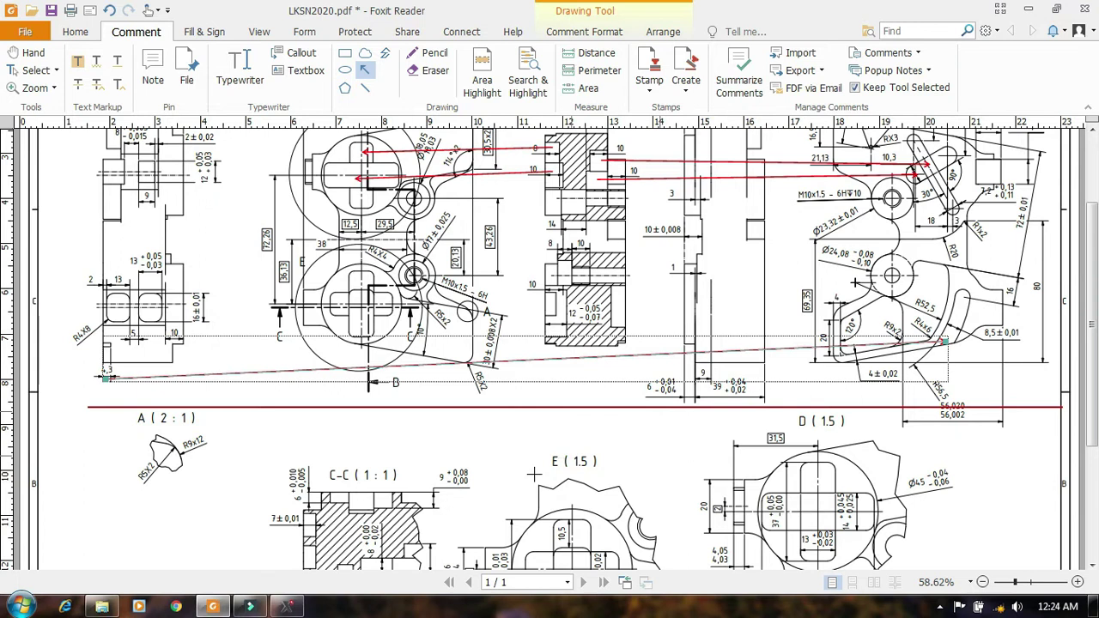
{"action": "key", "text": "Escape"}
Step: Examine the lower pocket in the isometric view, and draw markup arrows to it from section C-C's 16 and 8 depths
{"action": "left_click_drag", "start_coordinate": [455, 532], "coordinate": [464, 464]}
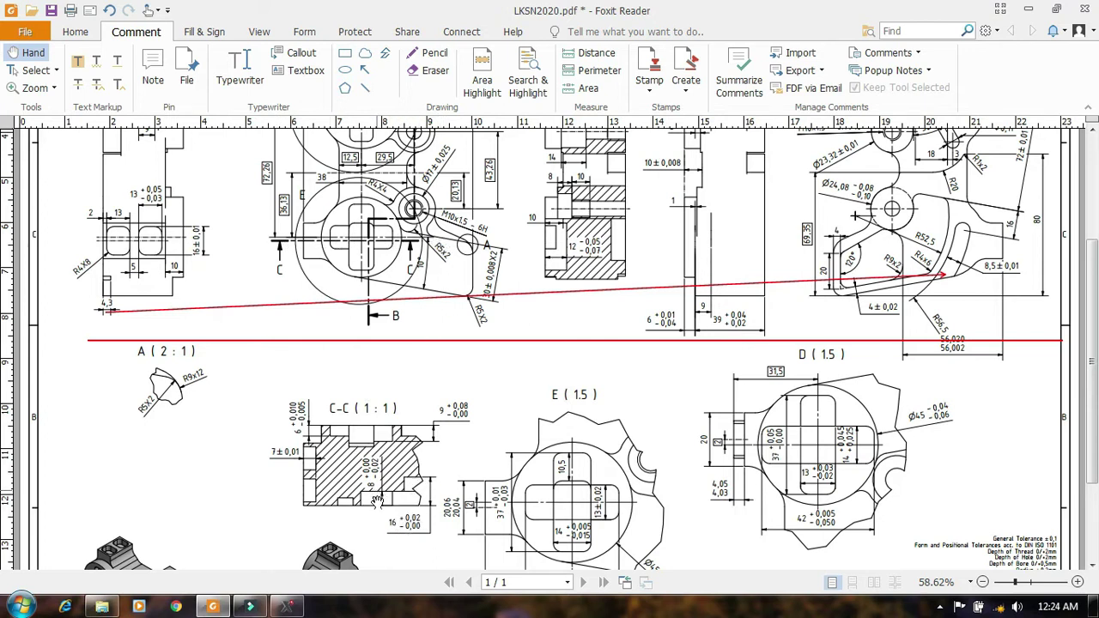
{"action": "scroll", "coordinate": [406, 529], "scroll_direction": "down", "scroll_amount": 1}
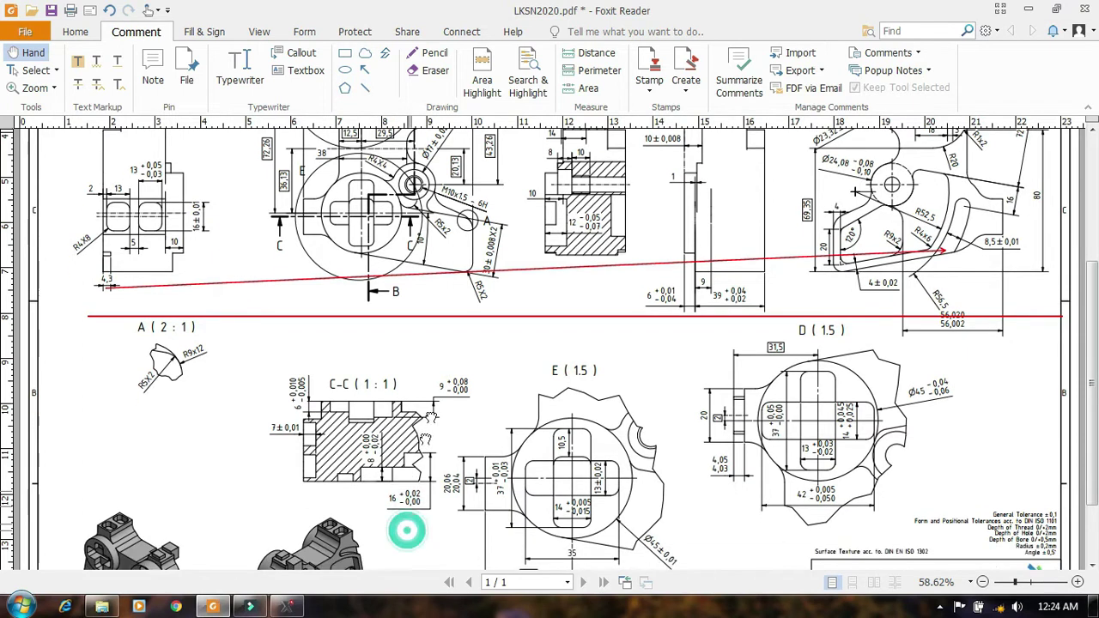
{"action": "scroll", "coordinate": [427, 437], "scroll_direction": "down", "scroll_amount": 4}
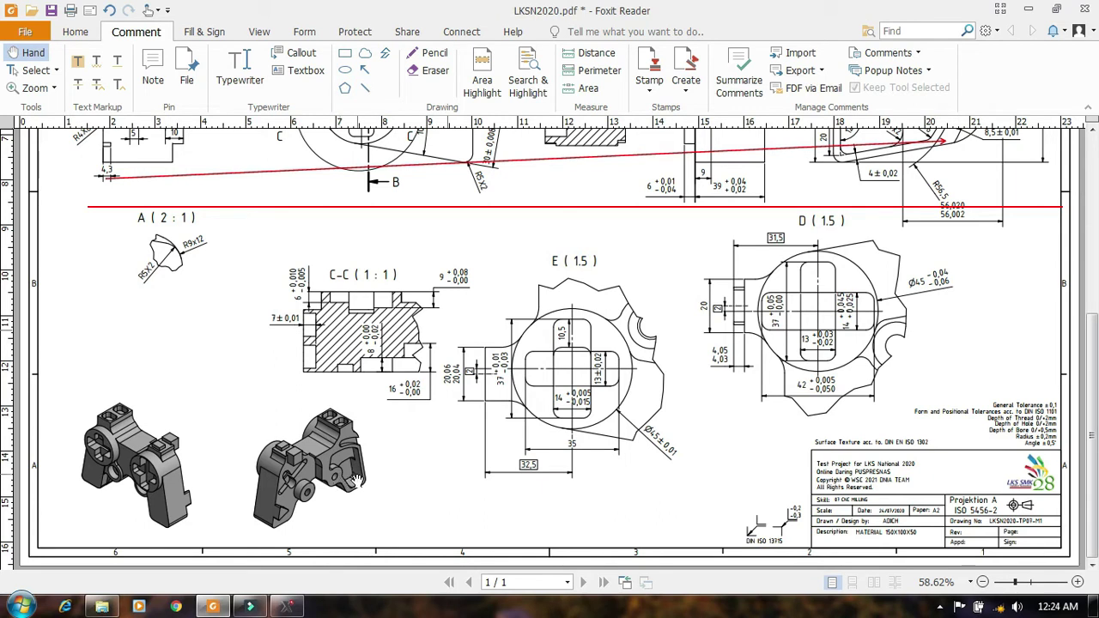
{"action": "scroll", "coordinate": [352, 483], "scroll_direction": "up", "scroll_amount": 8, "text": "ctrl"}
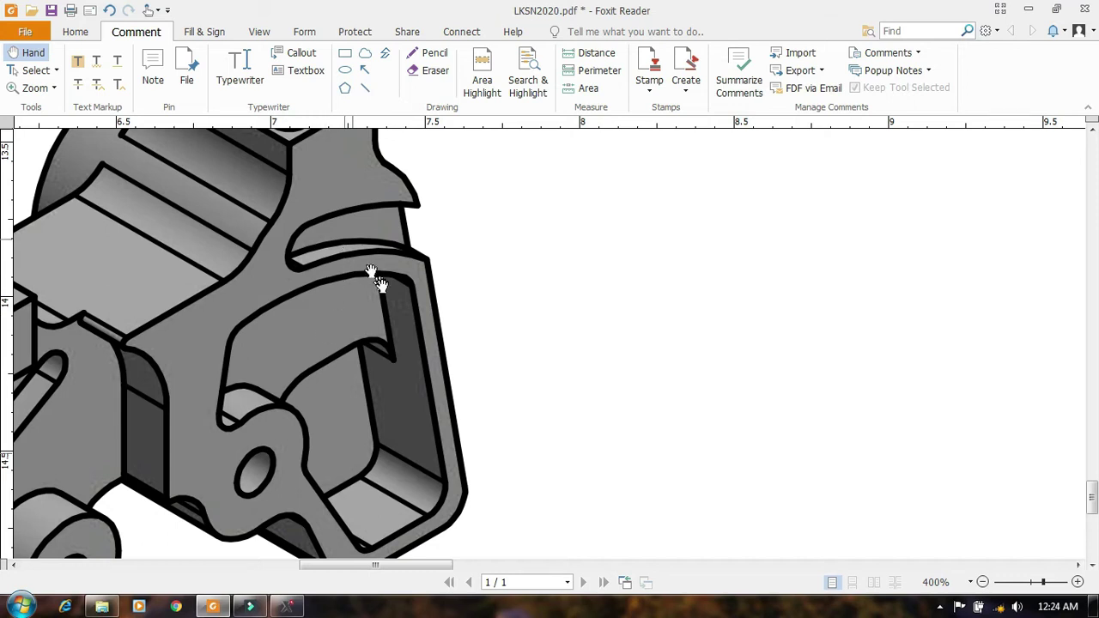
{"action": "scroll", "coordinate": [383, 294], "scroll_direction": "down", "scroll_amount": 6, "text": "ctrl"}
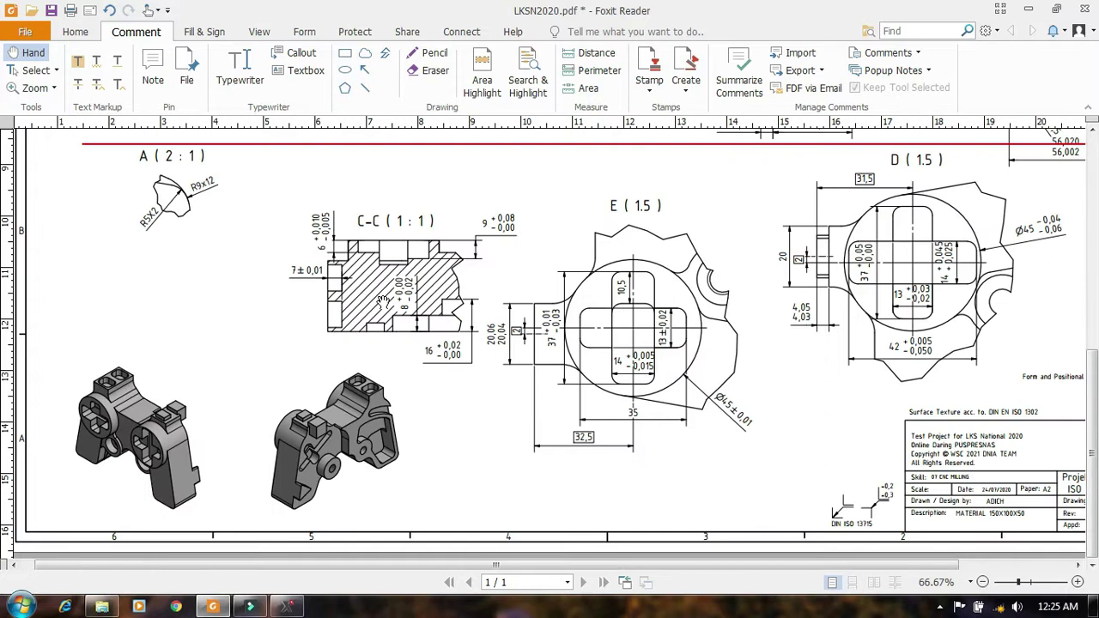
{"action": "scroll", "coordinate": [384, 300], "scroll_direction": "down", "scroll_amount": 1, "text": "ctrl"}
{"action": "mouse_move", "coordinate": [455, 281]}
{"action": "left_mouse_down"}
{"action": "mouse_move", "coordinate": [427, 479]}
{"action": "mouse_move", "coordinate": [423, 434]}
{"action": "left_mouse_up"}
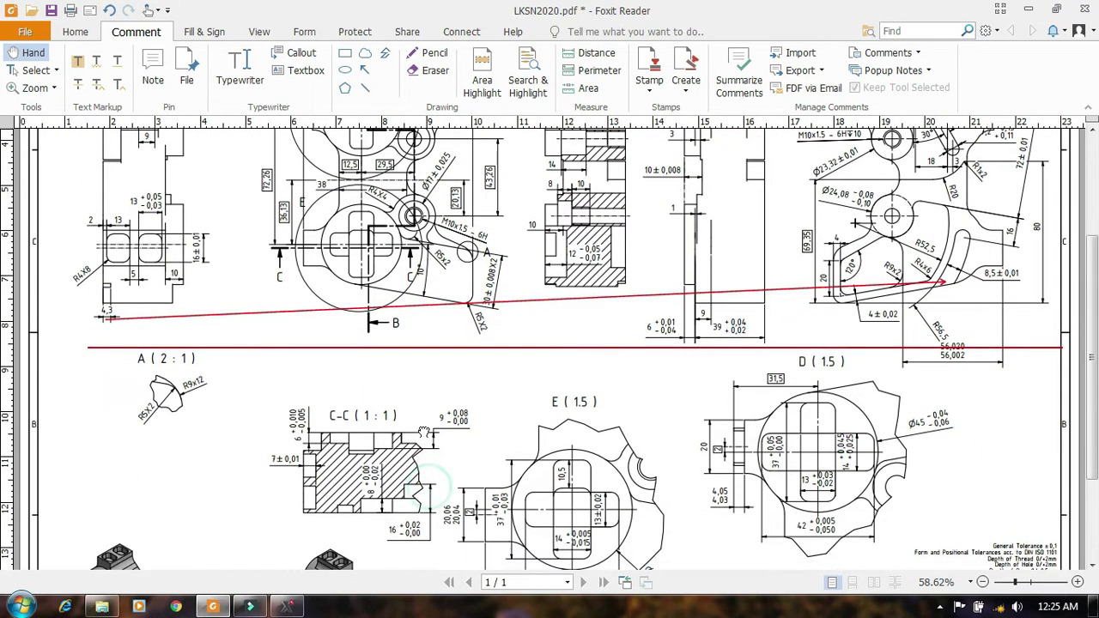
{"action": "left_click", "coordinate": [364, 71]}
{"action": "mouse_move", "coordinate": [416, 523]}
{"action": "left_mouse_down"}
{"action": "mouse_move", "coordinate": [824, 316]}
{"action": "mouse_move", "coordinate": [816, 296]}
{"action": "mouse_move", "coordinate": [861, 273]}
{"action": "left_mouse_up"}
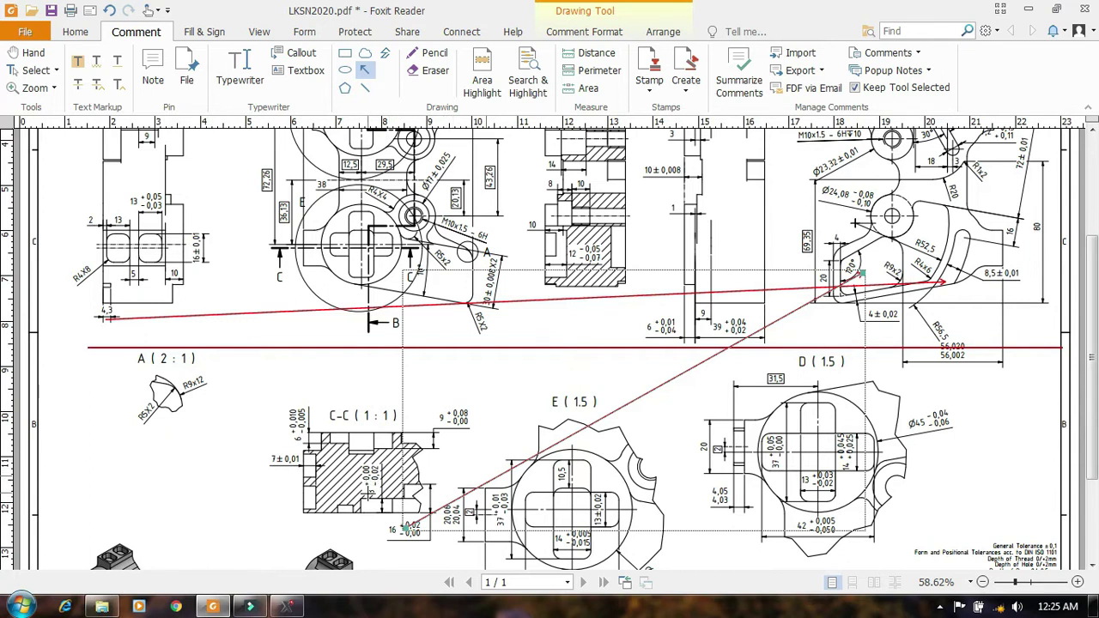
{"action": "mouse_move", "coordinate": [371, 501]}
{"action": "left_mouse_down"}
{"action": "mouse_move", "coordinate": [838, 312]}
{"action": "mouse_move", "coordinate": [924, 274]}
{"action": "mouse_move", "coordinate": [918, 266]}
{"action": "left_mouse_up"}
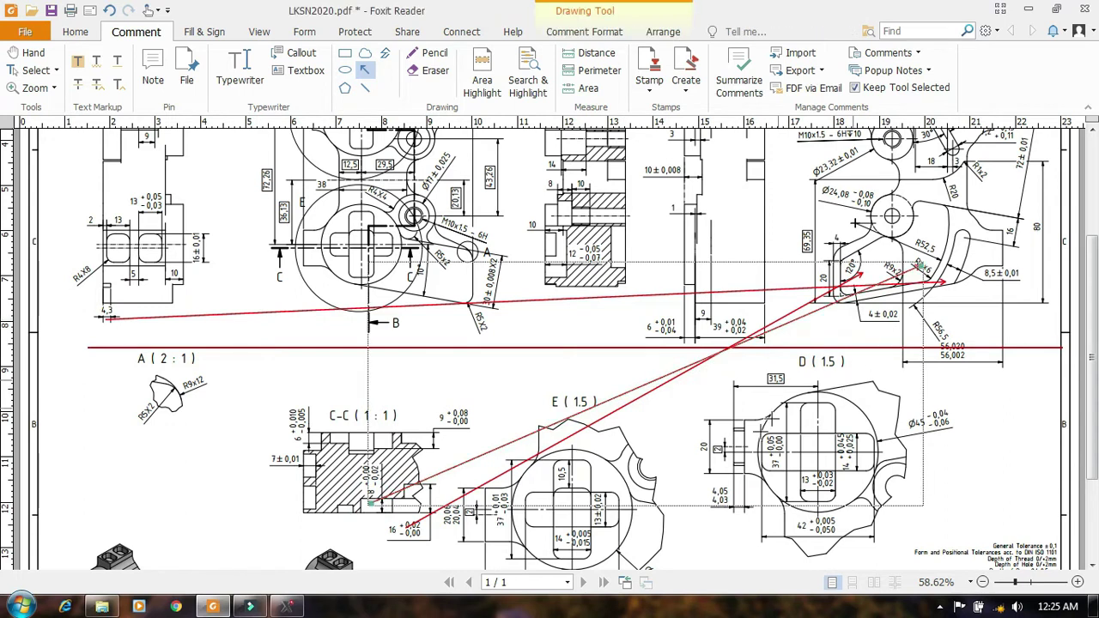
{"action": "key", "text": "Escape"}
Step: Review the marked-up main views against sections B-B and C-C and details D and E
{"action": "scroll", "coordinate": [652, 464], "scroll_direction": "down", "scroll_amount": 2}
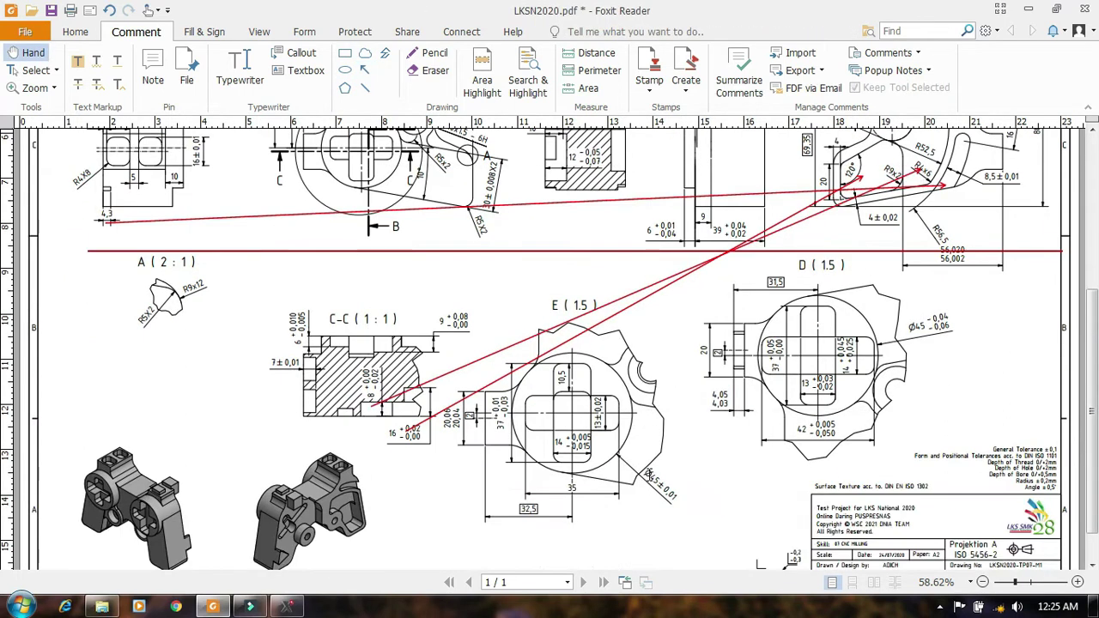
{"action": "scroll", "coordinate": [654, 450], "scroll_direction": "up", "scroll_amount": 2}
{"action": "scroll", "coordinate": [654, 450], "scroll_direction": "up", "scroll_amount": 1}
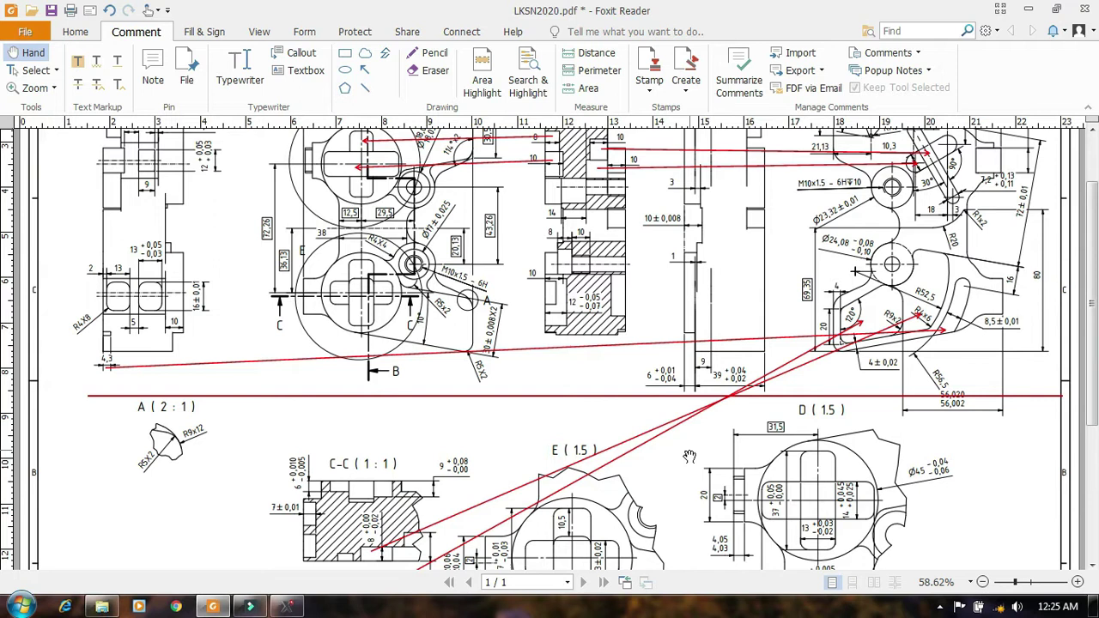
{"action": "scroll", "coordinate": [678, 455], "scroll_direction": "up", "scroll_amount": 1}
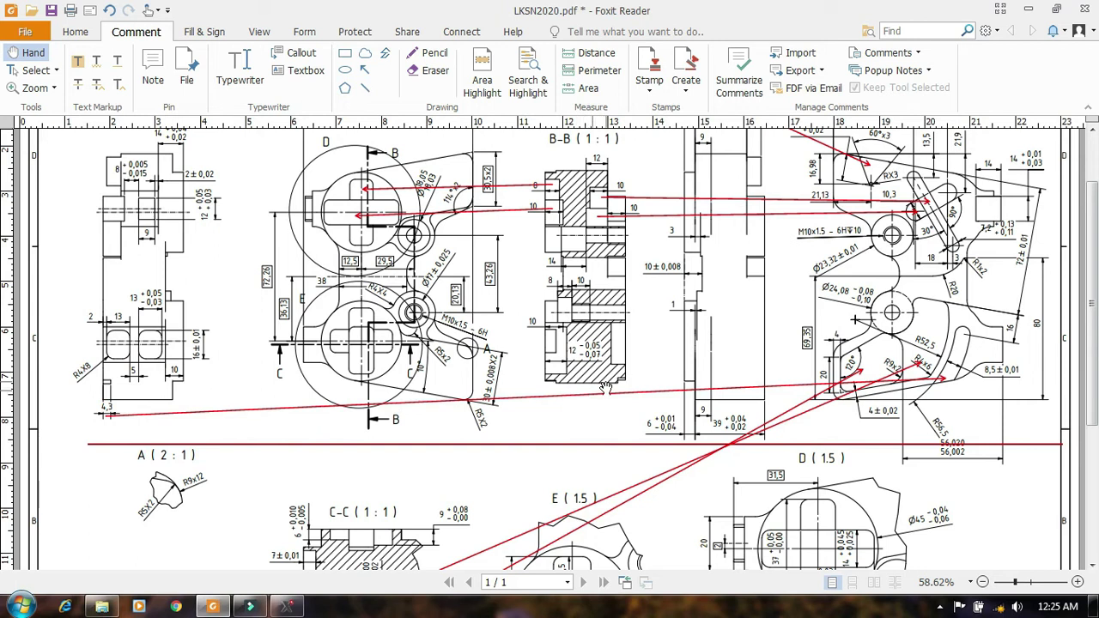
{"action": "scroll", "coordinate": [605, 387], "scroll_direction": "down", "scroll_amount": 1}
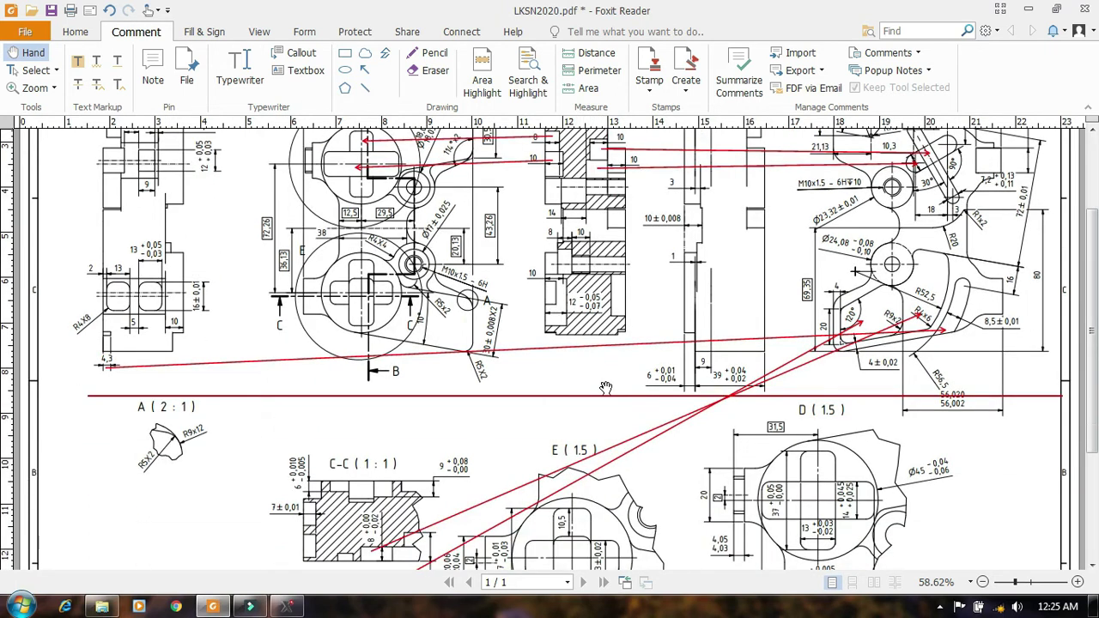
{"action": "scroll", "coordinate": [605, 387], "scroll_direction": "down", "scroll_amount": 2}
{"action": "scroll", "coordinate": [605, 387], "scroll_direction": "up", "scroll_amount": 2}
{"action": "scroll", "coordinate": [616, 311], "scroll_direction": "up", "scroll_amount": 1}
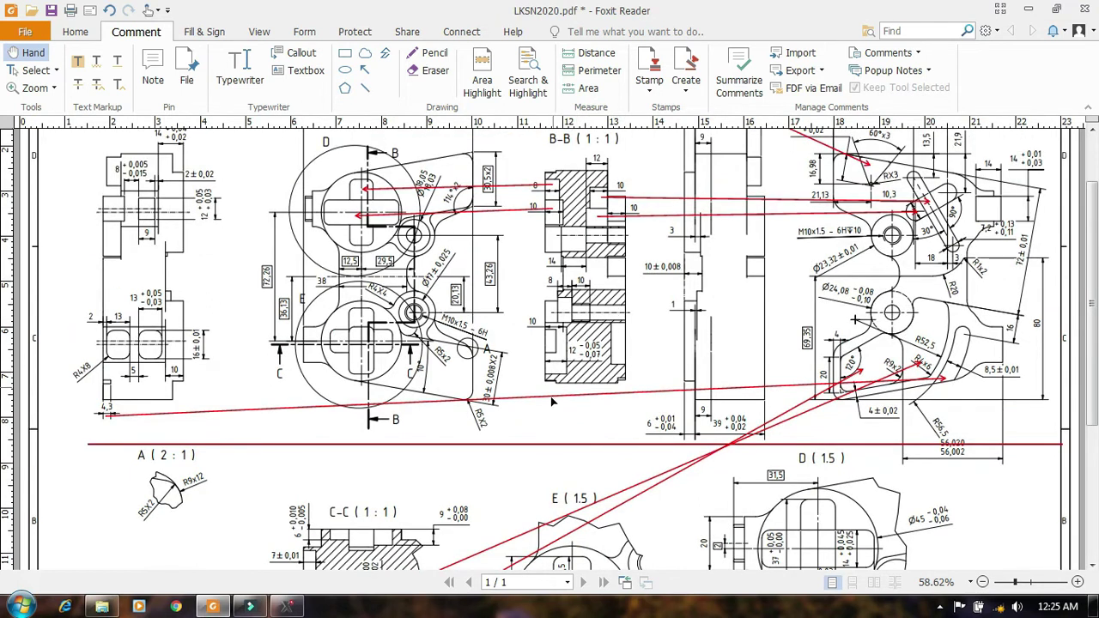
Step: Delete the horizontal markup line below the main part views
{"action": "left_click_drag", "start_coordinate": [551, 443], "coordinate": [547, 446]}
{"action": "left_click", "coordinate": [544, 447]}
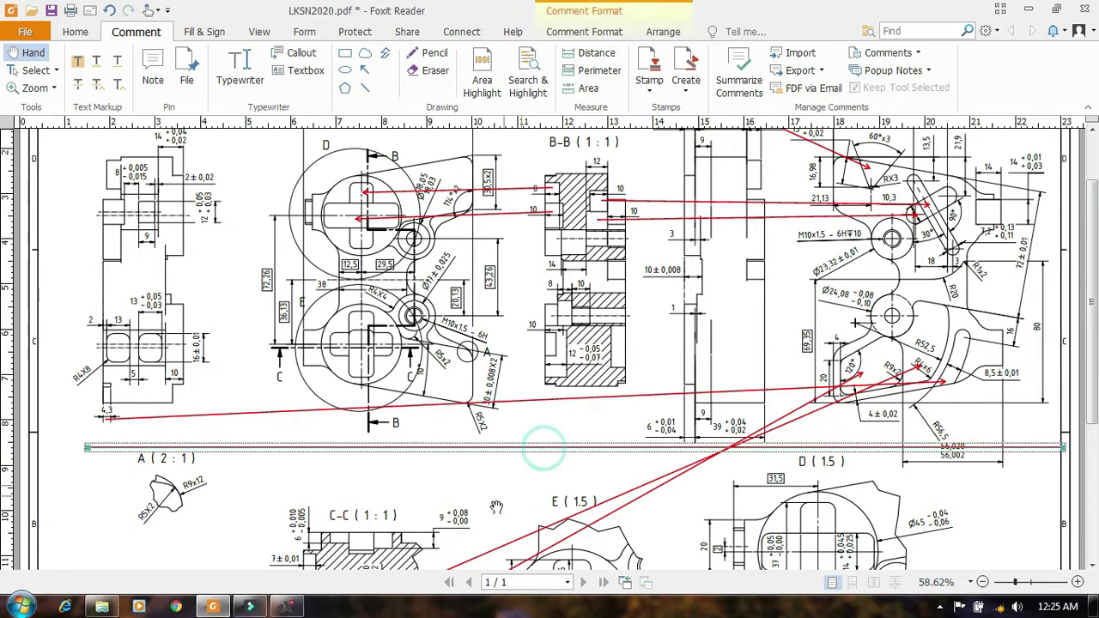
{"action": "left_click", "coordinate": [481, 511]}
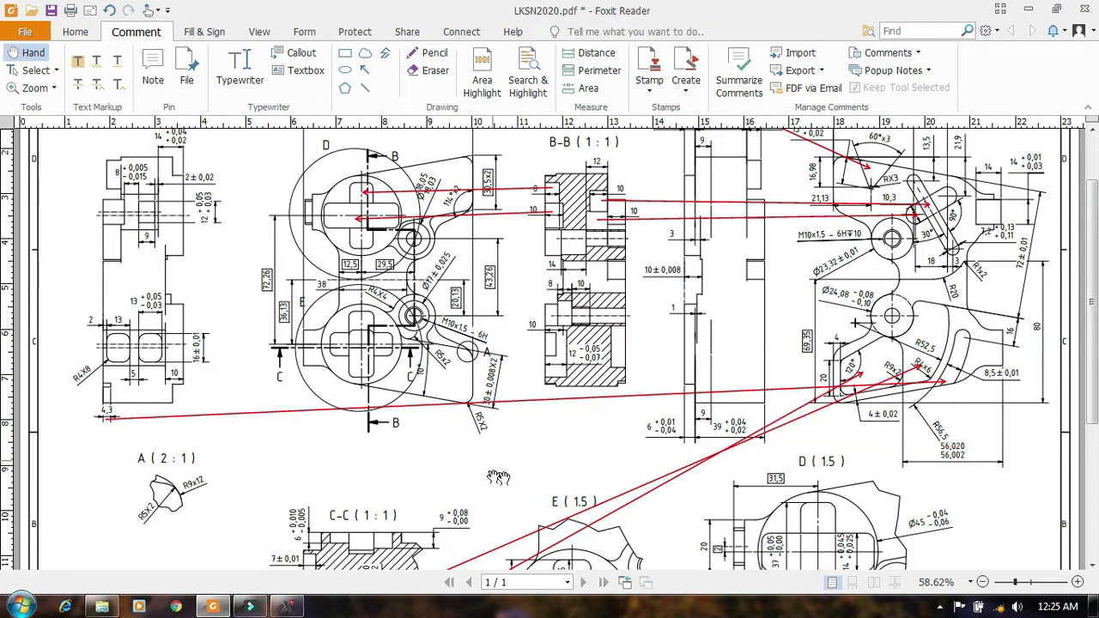
Step: Draw markup arrows from section C-C's 6 and 9 depths to the two side arms of the lower cross-shaped pocket in the front view
{"action": "left_click_drag", "start_coordinate": [633, 300], "coordinate": [633, 356]}
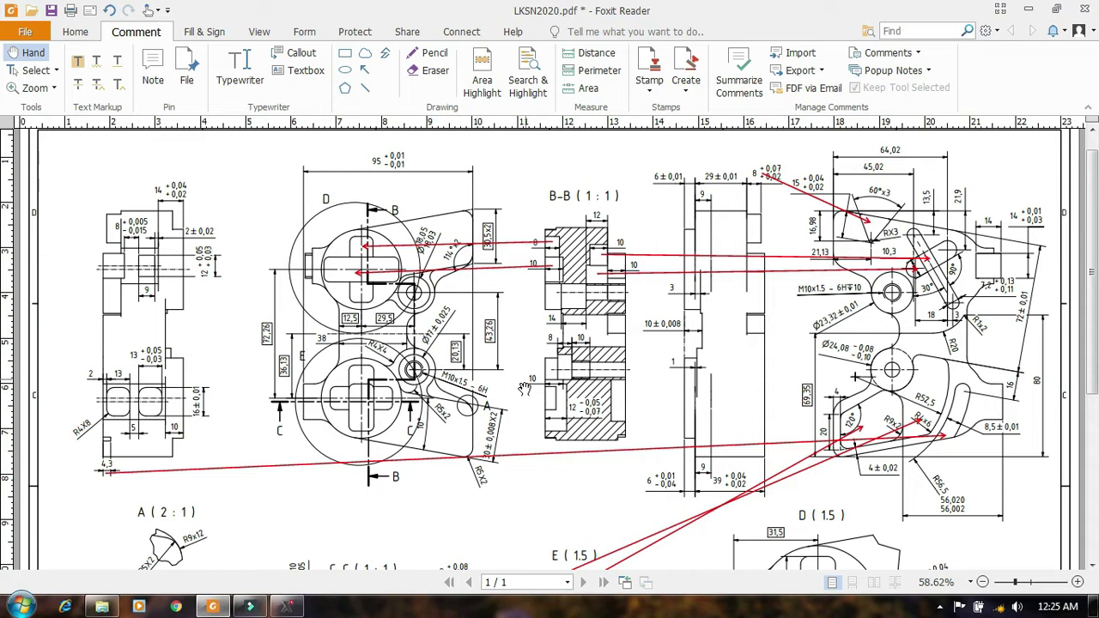
{"action": "left_click", "coordinate": [365, 72]}
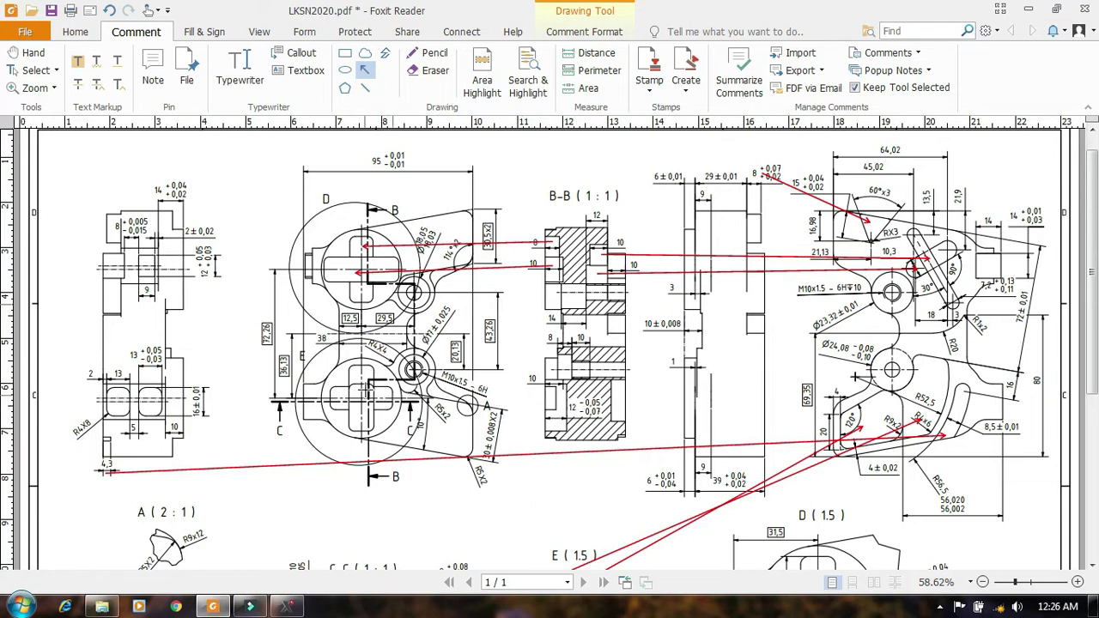
{"action": "key", "text": "Escape"}
{"action": "left_click_drag", "start_coordinate": [409, 505], "coordinate": [430, 349]}
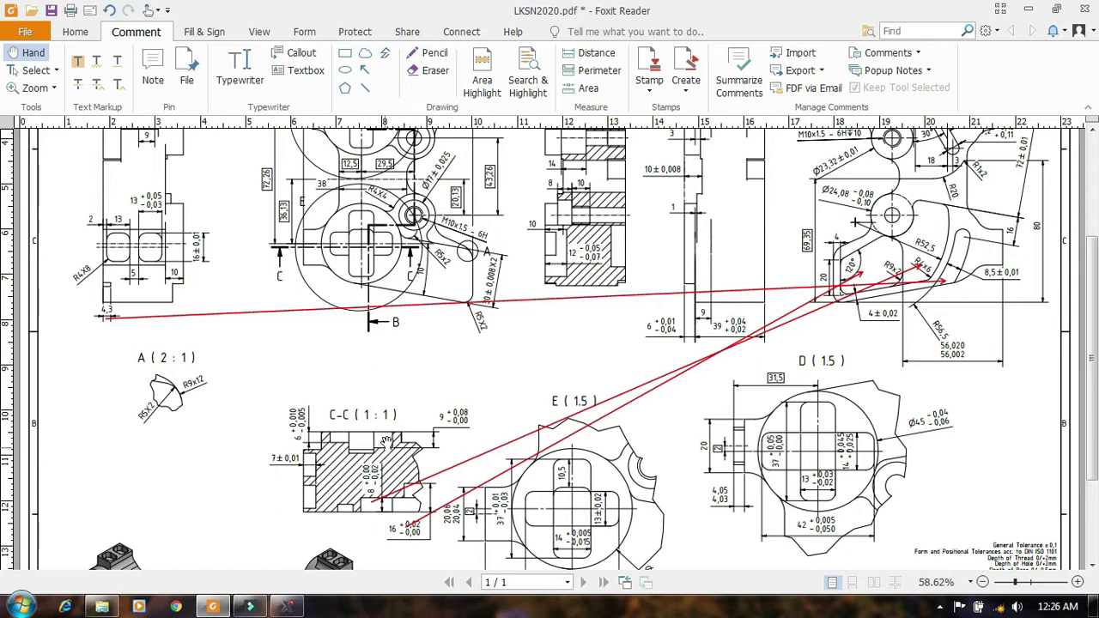
{"action": "left_click_drag", "start_coordinate": [393, 391], "coordinate": [394, 410]}
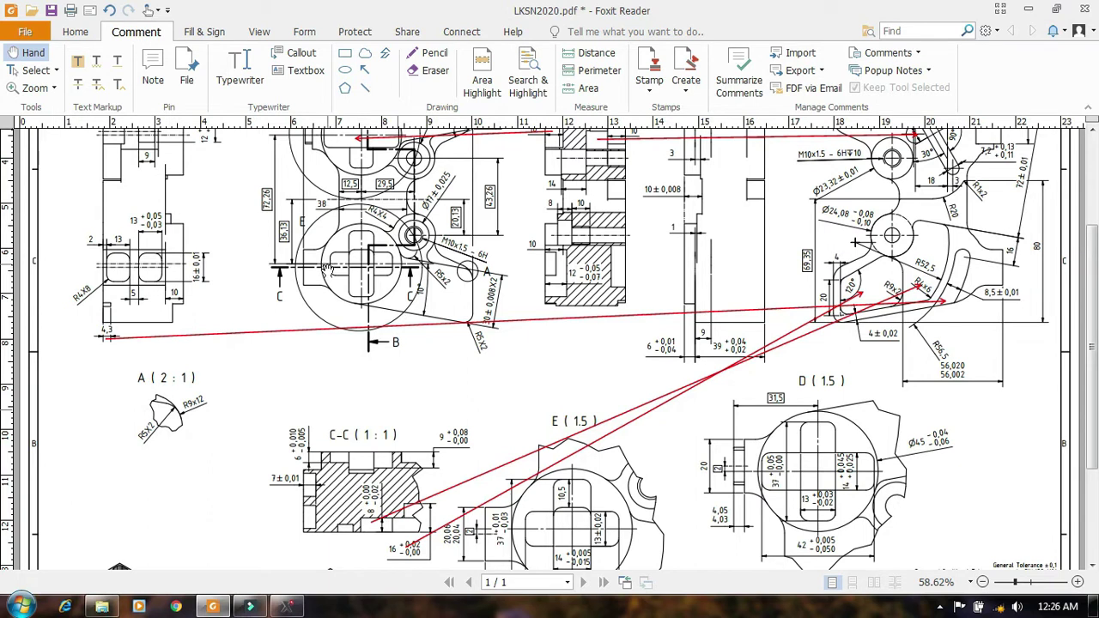
{"action": "left_click", "coordinate": [363, 70]}
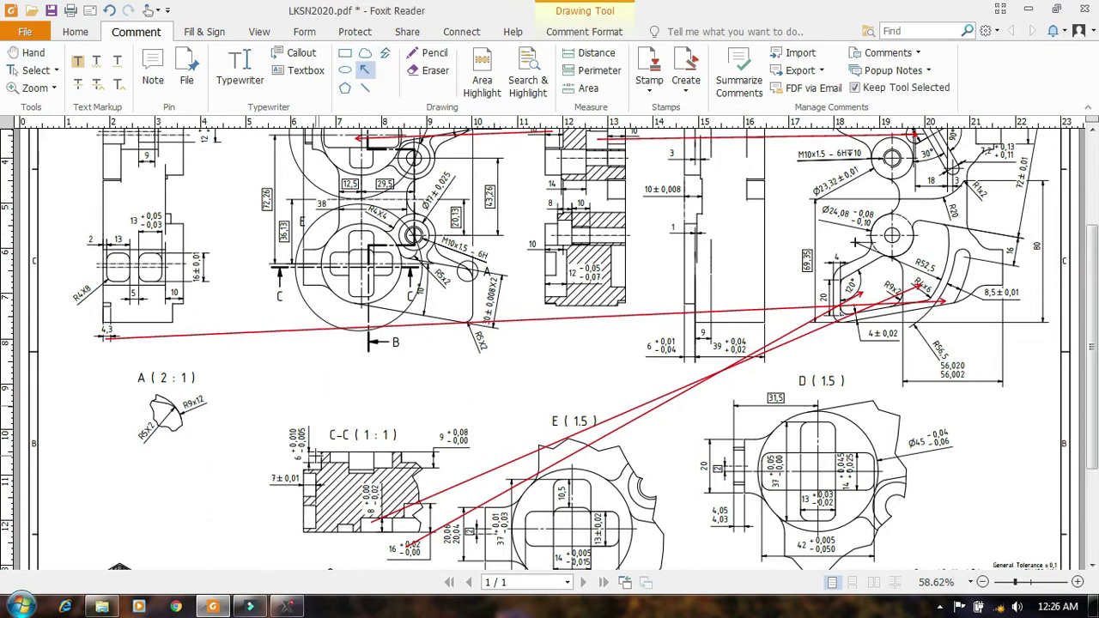
{"action": "left_click_drag", "start_coordinate": [316, 454], "coordinate": [339, 263]}
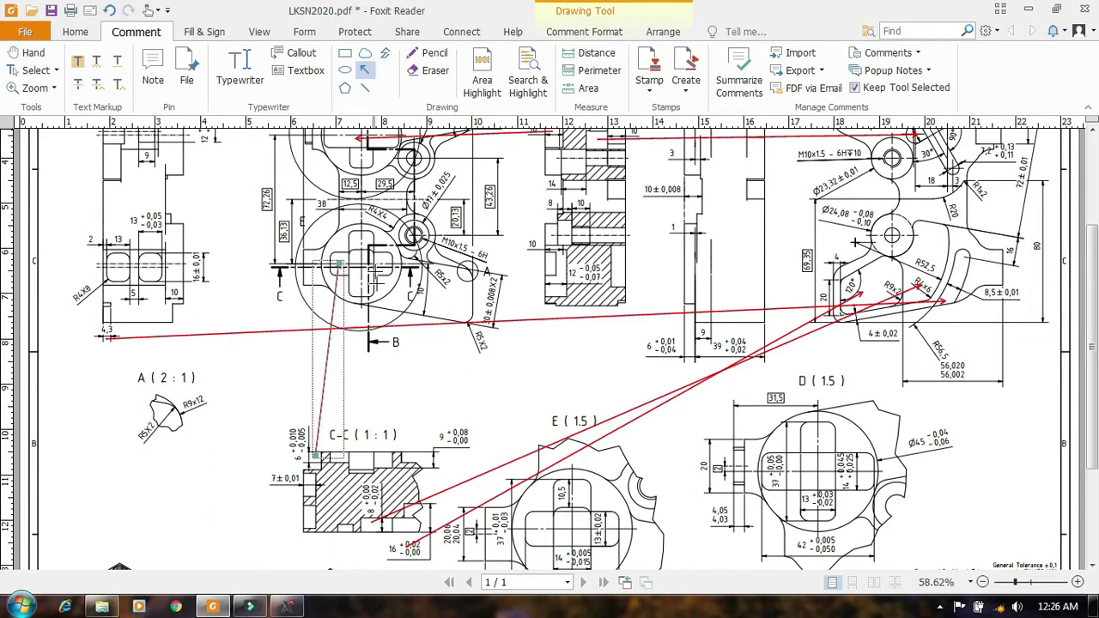
{"action": "left_click_drag", "start_coordinate": [420, 455], "coordinate": [388, 269]}
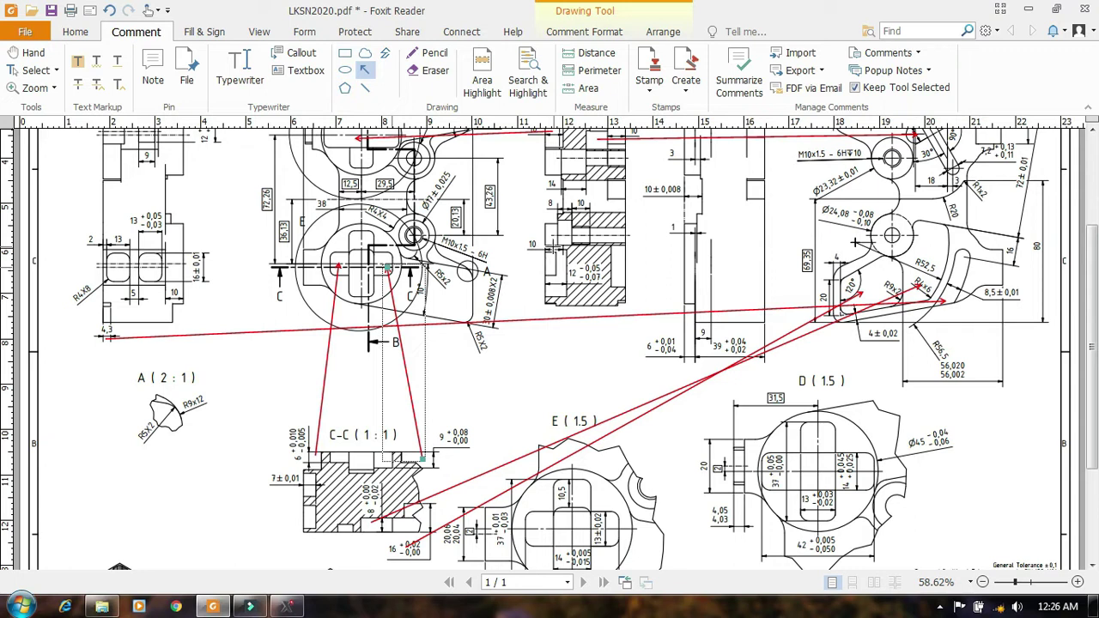
Step: Draw markup arrows from section B-B's lower 10 and 12 depths to the upper and lower arms of the lower cross-shaped pocket
{"action": "left_click_drag", "start_coordinate": [534, 244], "coordinate": [363, 239]}
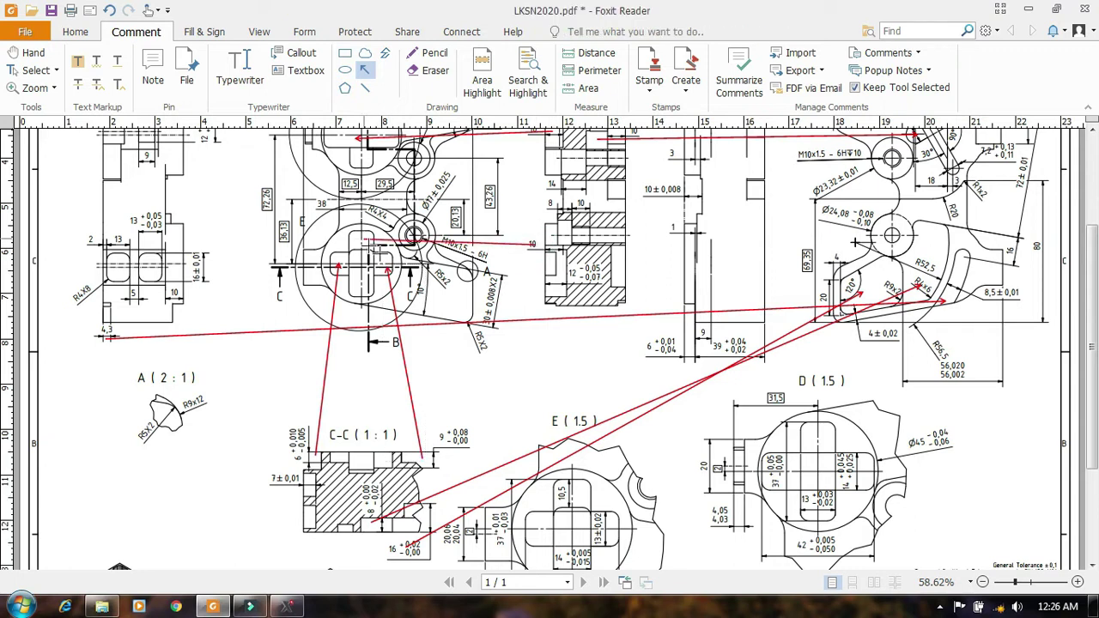
{"action": "left_click_drag", "start_coordinate": [545, 287], "coordinate": [364, 288]}
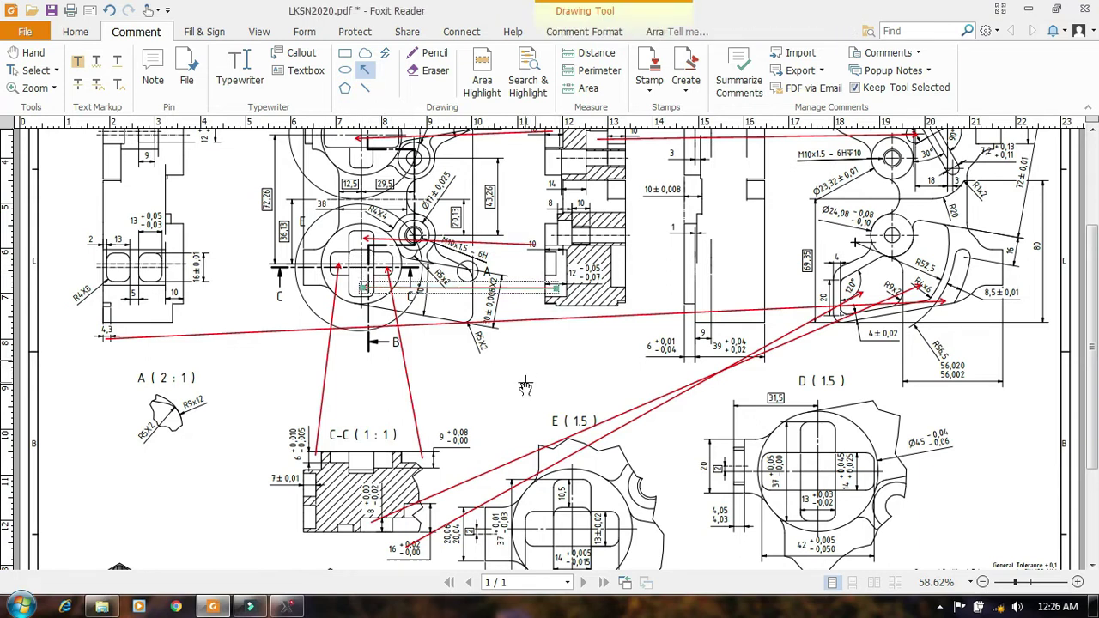
{"action": "key", "text": "Escape"}
Step: Review the arrows in the main views against sections B-B and C-C, details D and E, and the isometric views
{"action": "left_click_drag", "start_coordinate": [522, 196], "coordinate": [526, 335]}
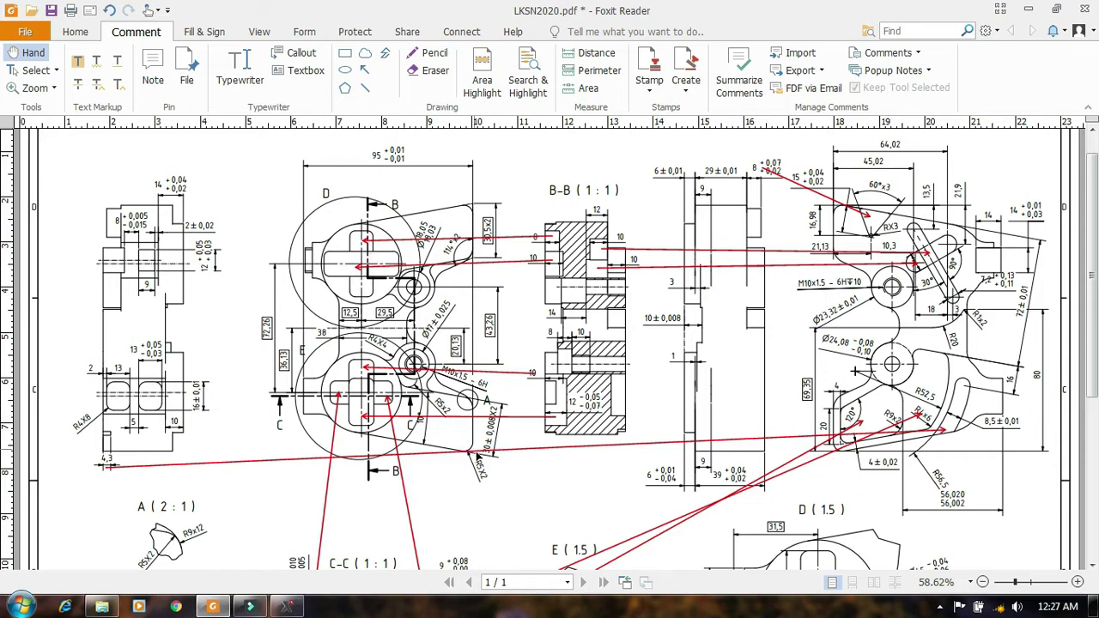
{"action": "left_click_drag", "start_coordinate": [482, 470], "coordinate": [477, 420]}
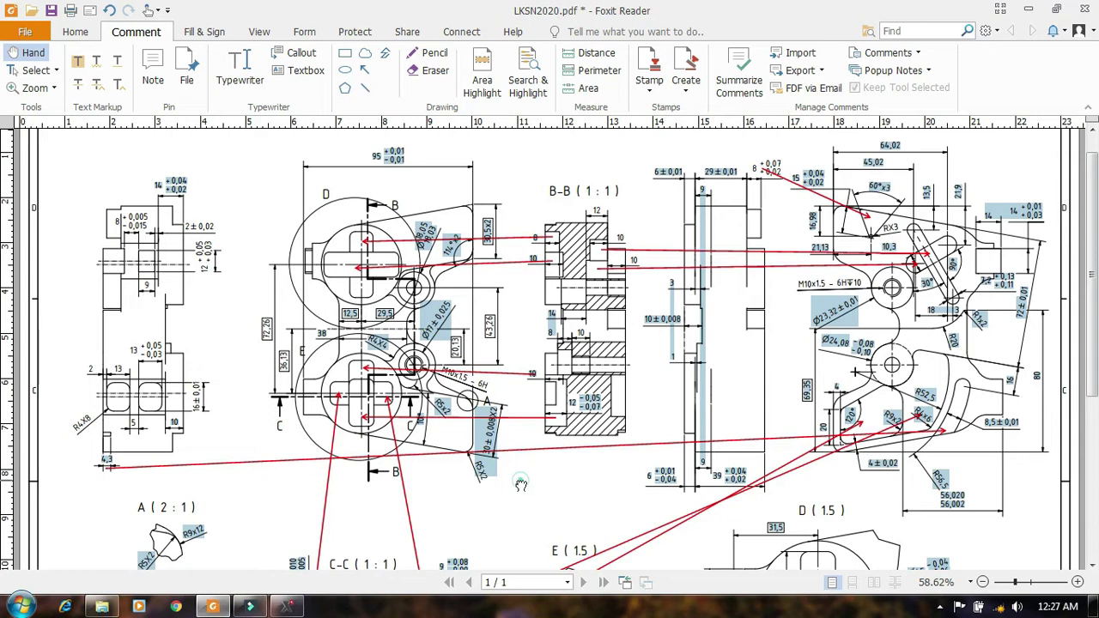
{"action": "left_click", "coordinate": [535, 508]}
{"action": "mouse_move", "coordinate": [539, 528]}
{"action": "left_mouse_down"}
{"action": "mouse_move", "coordinate": [533, 382]}
{"action": "mouse_move", "coordinate": [537, 514]}
{"action": "mouse_move", "coordinate": [547, 277]}
{"action": "mouse_move", "coordinate": [547, 290]}
{"action": "left_mouse_up"}
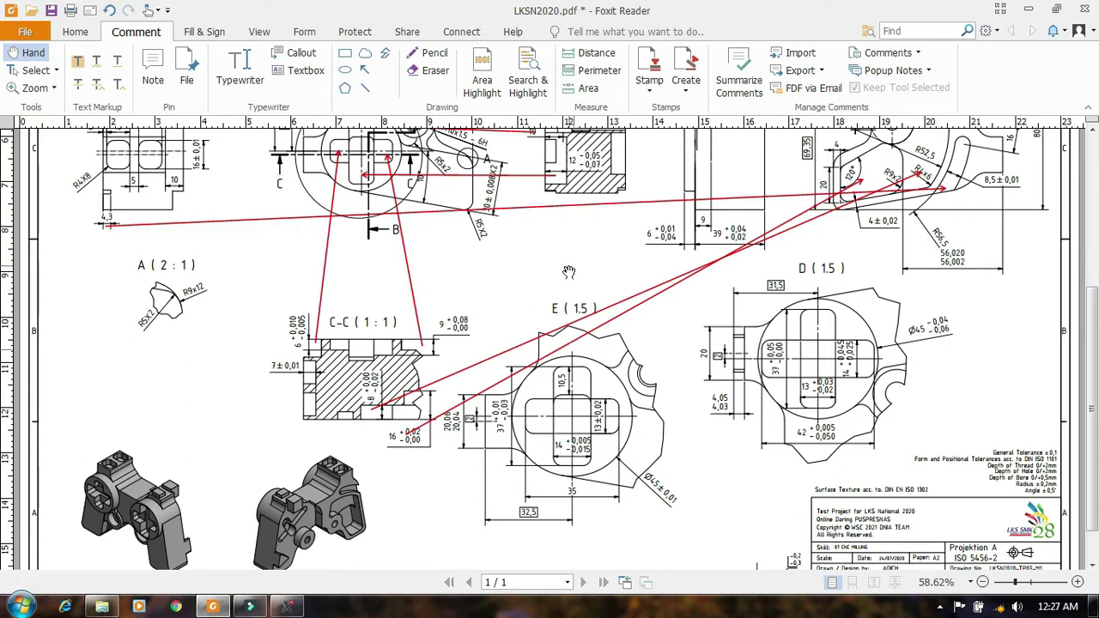
{"action": "mouse_move", "coordinate": [564, 253]}
{"action": "left_mouse_down"}
{"action": "mouse_move", "coordinate": [569, 305]}
{"action": "mouse_move", "coordinate": [556, 347]}
{"action": "mouse_move", "coordinate": [572, 446]}
{"action": "mouse_move", "coordinate": [562, 508]}
{"action": "left_mouse_up"}
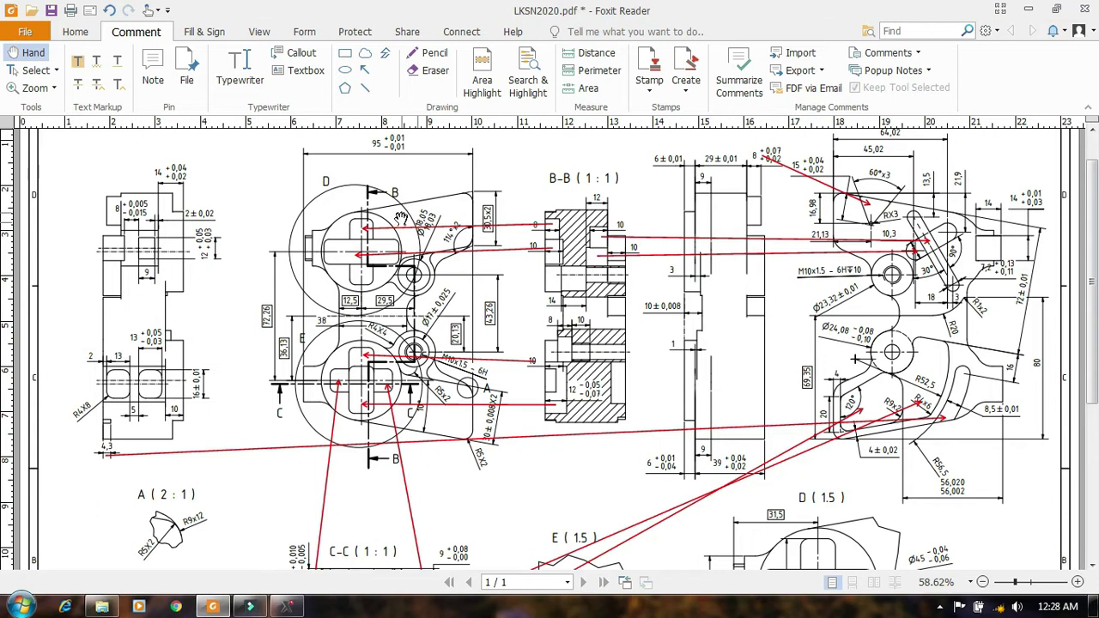
{"action": "scroll", "coordinate": [570, 167], "scroll_direction": "down", "scroll_amount": 5}
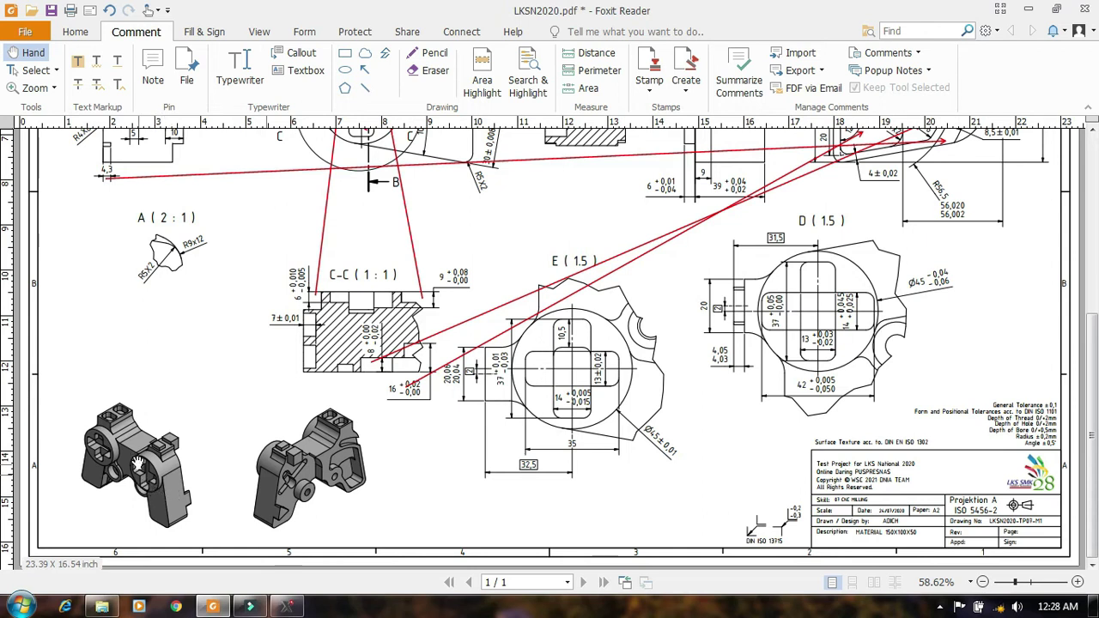
{"action": "left_click_drag", "start_coordinate": [523, 238], "coordinate": [515, 453]}
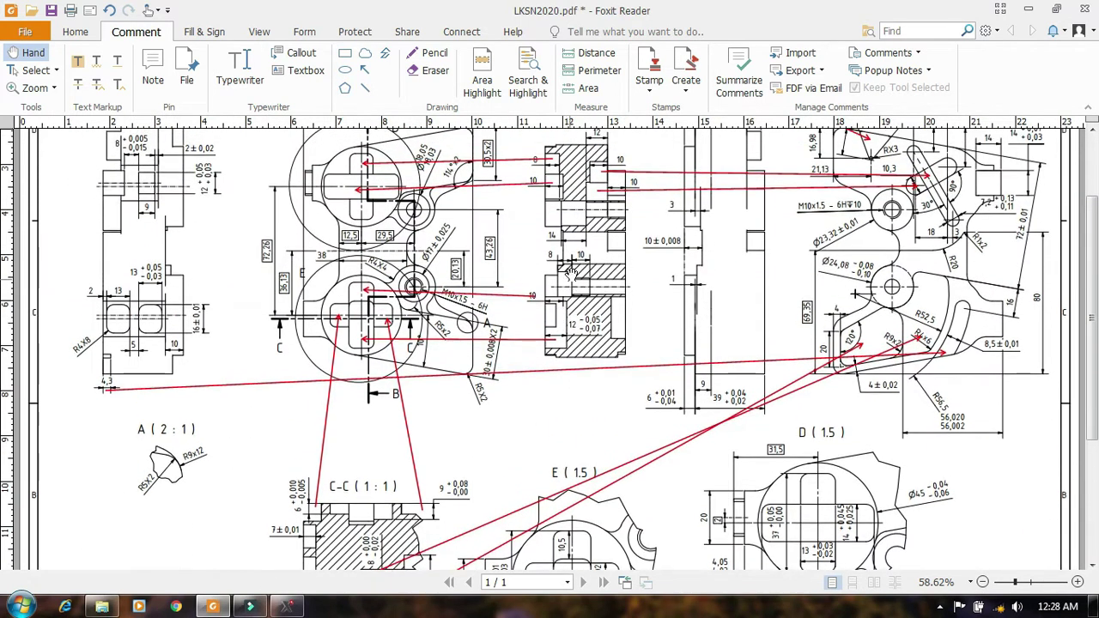
{"action": "left_click_drag", "start_coordinate": [528, 238], "coordinate": [530, 256]}
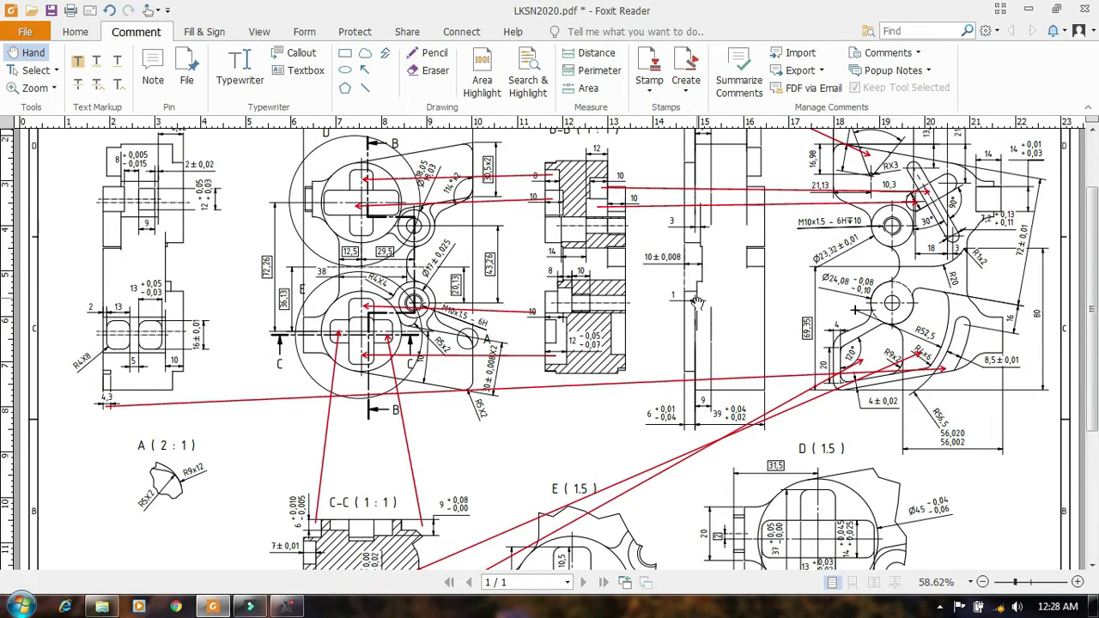
{"action": "left_click_drag", "start_coordinate": [650, 256], "coordinate": [648, 326]}
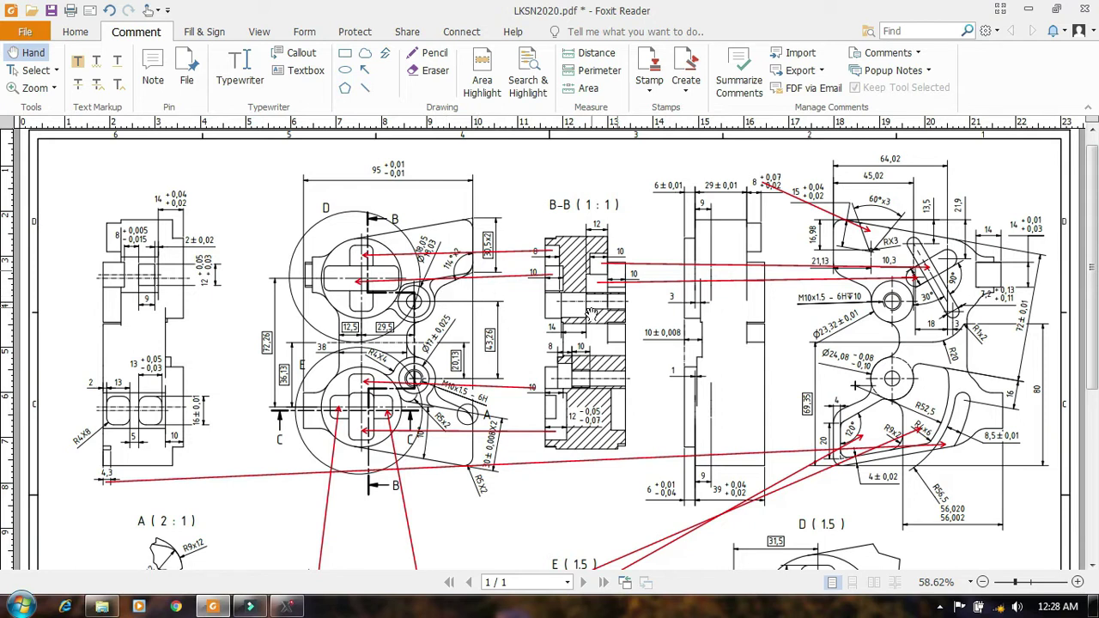
Step: Draw a horizontal markup line across the main views, and move it down to the level of the upper M10 hole
{"action": "left_click", "coordinate": [365, 88]}
{"action": "left_click_drag", "start_coordinate": [95, 171], "coordinate": [960, 170]}
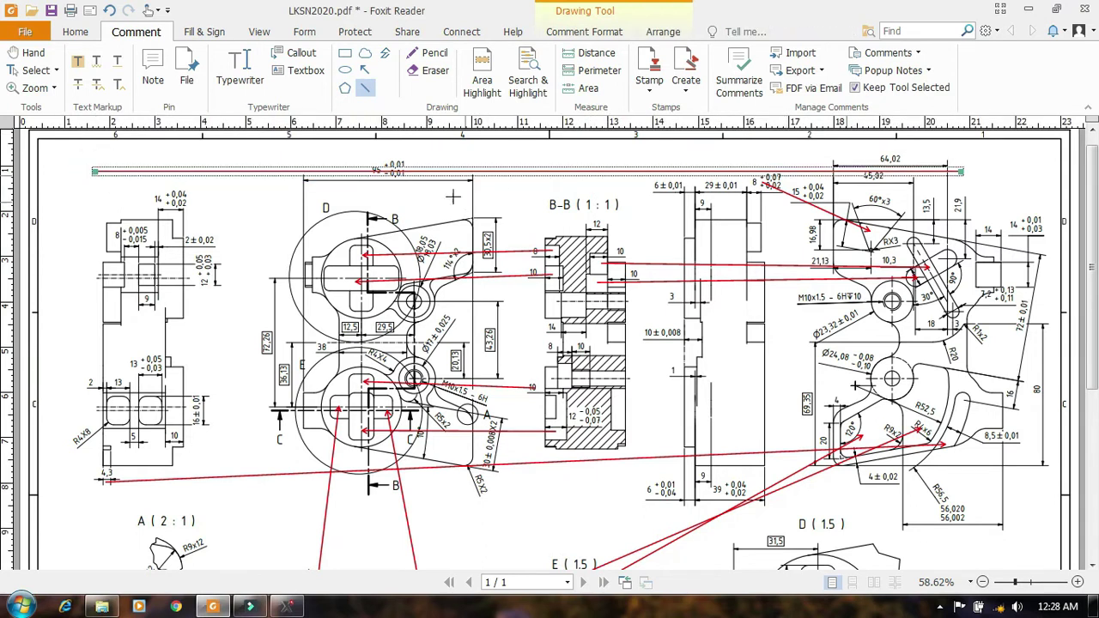
{"action": "left_click", "coordinate": [509, 171]}
{"action": "mouse_move", "coordinate": [509, 171]}
{"action": "left_mouse_down"}
{"action": "mouse_move", "coordinate": [515, 216]}
{"action": "mouse_move", "coordinate": [566, 240]}
{"action": "mouse_move", "coordinate": [623, 262]}
{"action": "mouse_move", "coordinate": [630, 243]}
{"action": "mouse_move", "coordinate": [655, 232]}
{"action": "mouse_move", "coordinate": [648, 215]}
{"action": "mouse_move", "coordinate": [648, 225]}
{"action": "mouse_move", "coordinate": [464, 220]}
{"action": "mouse_move", "coordinate": [745, 221]}
{"action": "mouse_move", "coordinate": [577, 224]}
{"action": "mouse_move", "coordinate": [618, 234]}
{"action": "mouse_move", "coordinate": [717, 306]}
{"action": "left_mouse_up"}
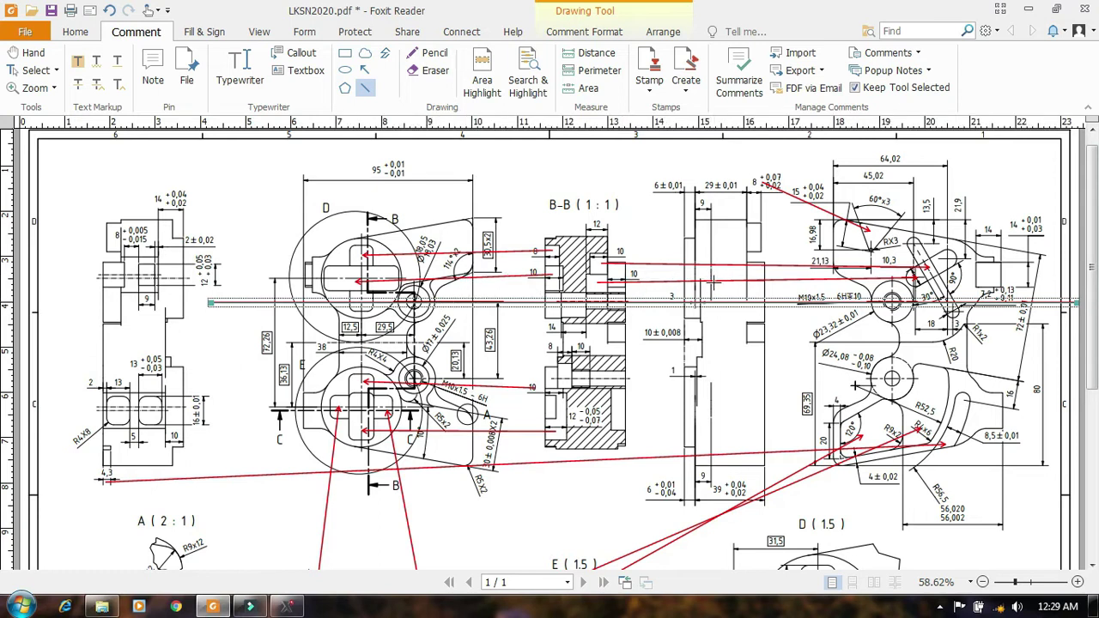
Step: Align the horizontal markup line with the lower end of the upper 9-depth edge in the side view beside section B-B
{"action": "scroll", "coordinate": [719, 273], "scroll_direction": "up", "scroll_amount": 10, "text": "ctrl"}
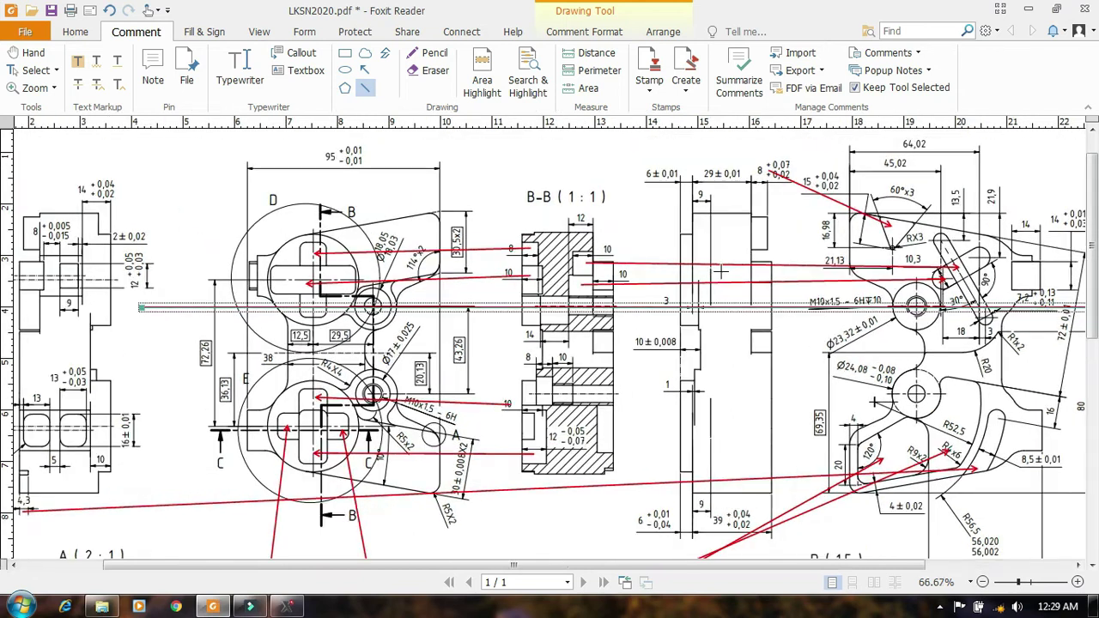
{"action": "scroll", "coordinate": [690, 271], "scroll_direction": "up", "scroll_amount": 5, "text": "ctrl"}
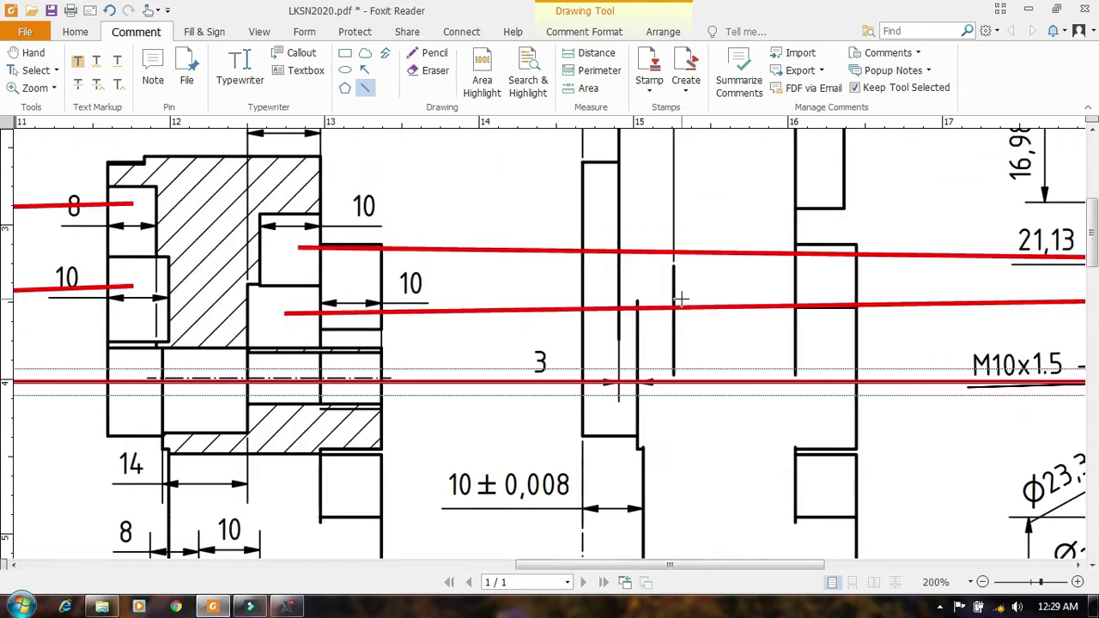
{"action": "left_click", "coordinate": [663, 383]}
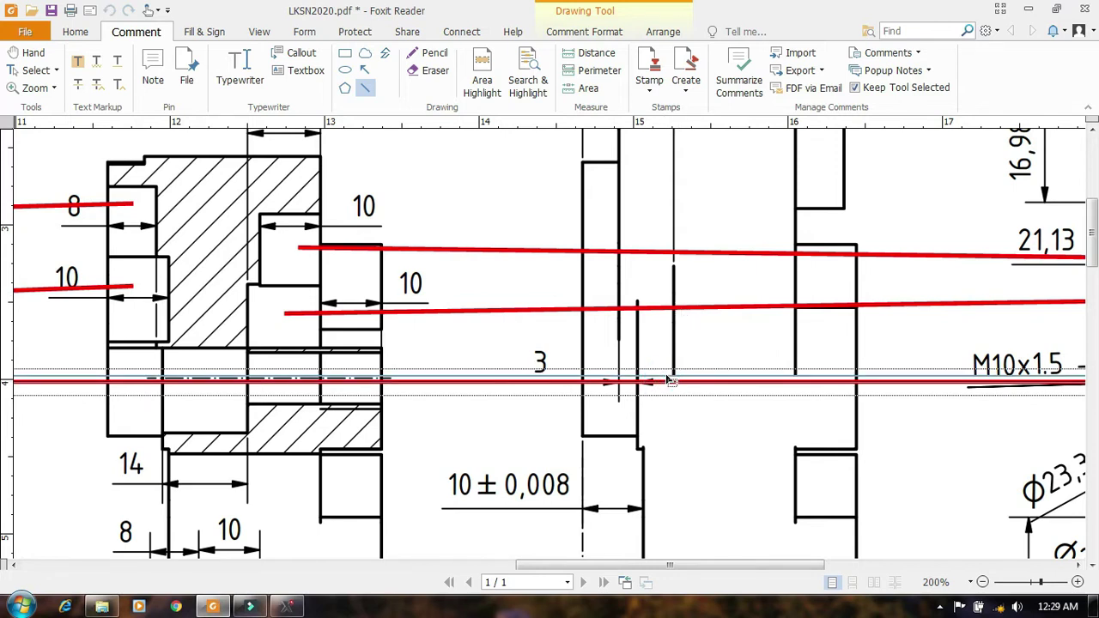
{"action": "left_click_drag", "start_coordinate": [667, 379], "coordinate": [669, 373]}
{"action": "scroll", "coordinate": [775, 400], "scroll_direction": "down", "scroll_amount": 4}
{"action": "scroll", "coordinate": [754, 374], "scroll_direction": "up", "scroll_amount": 4}
{"action": "scroll", "coordinate": [753, 376], "scroll_direction": "down", "scroll_amount": 2, "text": "ctrl"}
{"action": "scroll", "coordinate": [754, 376], "scroll_direction": "down", "scroll_amount": 2, "text": "ctrl"}
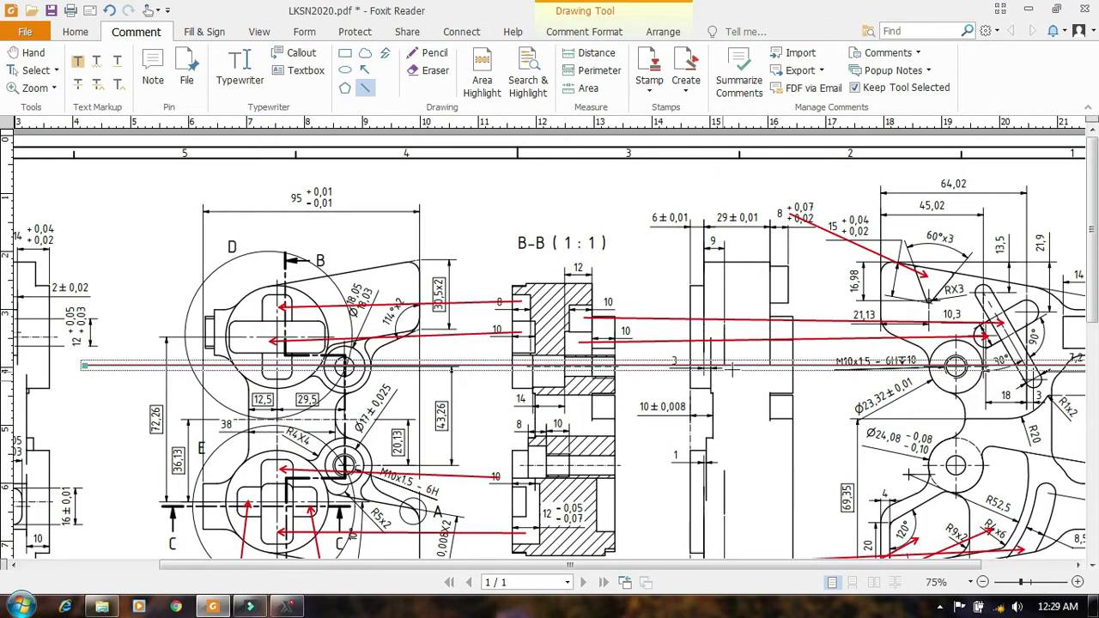
Step: Move the horizontal markup line down past the lower M10 hole's centre to the middle of the lower pocket
{"action": "left_click_drag", "start_coordinate": [734, 367], "coordinate": [733, 327]}
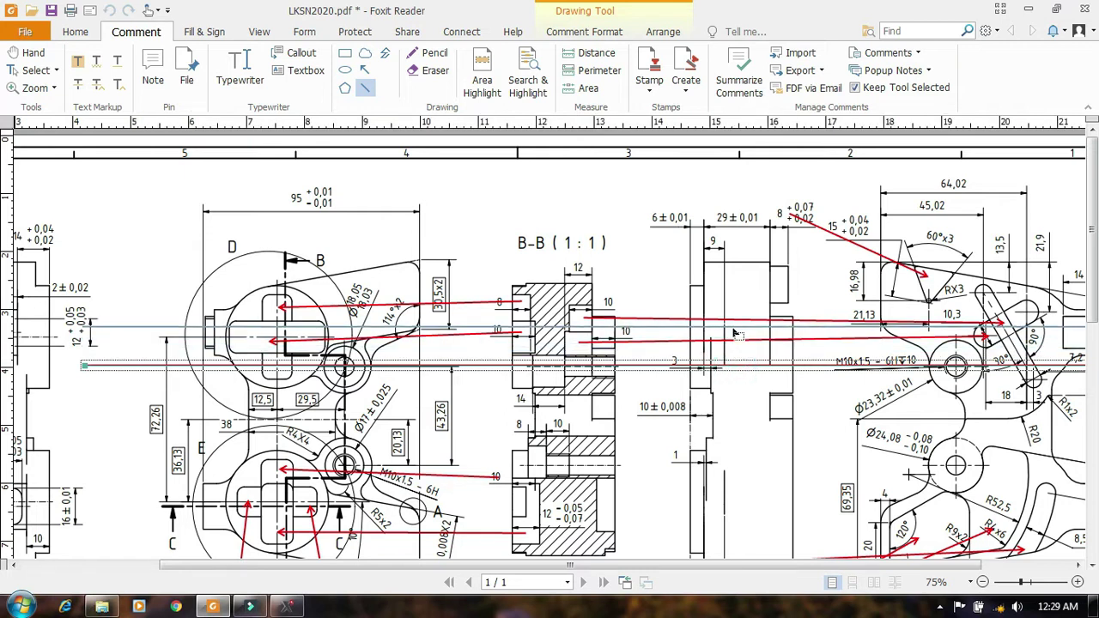
{"action": "left_click_drag", "start_coordinate": [733, 333], "coordinate": [729, 467]}
{"action": "scroll", "coordinate": [699, 345], "scroll_direction": "down", "scroll_amount": 3}
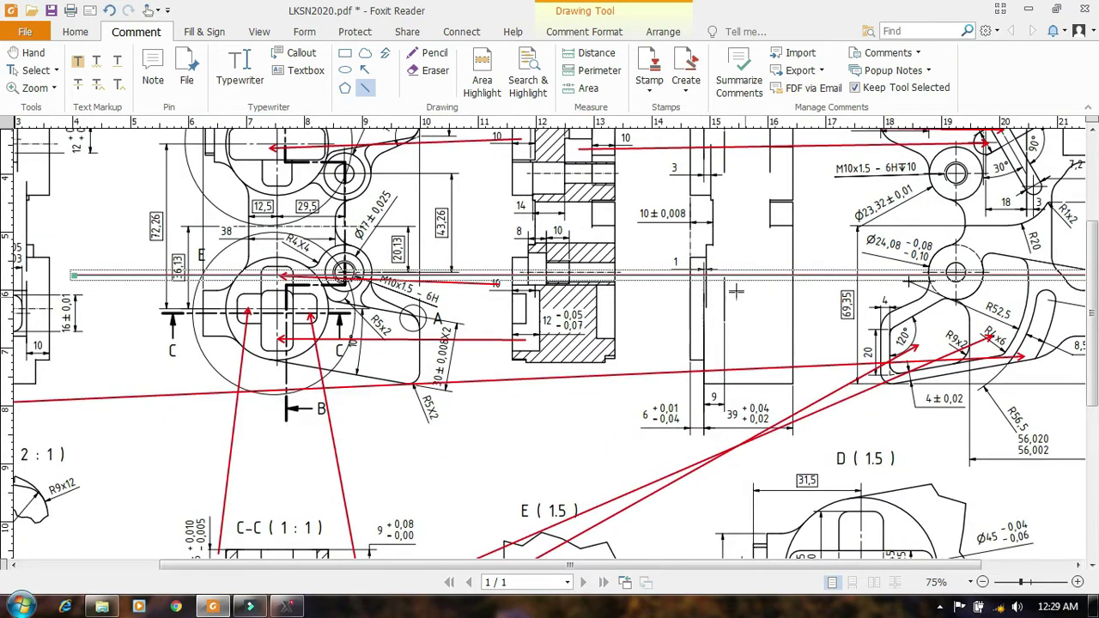
{"action": "left_click_drag", "start_coordinate": [732, 281], "coordinate": [727, 335]}
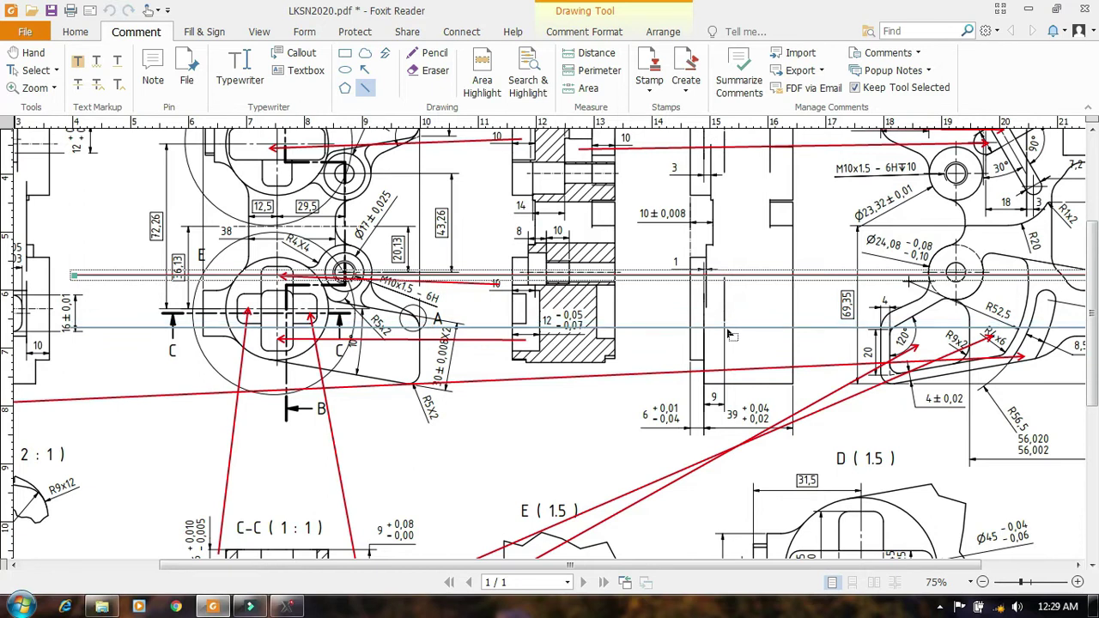
{"action": "left_click_drag", "start_coordinate": [728, 333], "coordinate": [728, 333]}
Step: Align the horizontal markup line with the lower end of the thick lower 9-depth edge in the side view
{"action": "scroll", "coordinate": [726, 326], "scroll_direction": "up", "scroll_amount": 1}
{"action": "scroll", "coordinate": [726, 361], "scroll_direction": "up", "scroll_amount": 1, "text": "ctrl"}
{"action": "scroll", "coordinate": [733, 466], "scroll_direction": "up", "scroll_amount": 1, "text": "ctrl"}
{"action": "scroll", "coordinate": [733, 466], "scroll_direction": "up", "scroll_amount": 3, "text": "ctrl"}
{"action": "left_click_drag", "start_coordinate": [713, 437], "coordinate": [710, 404]}
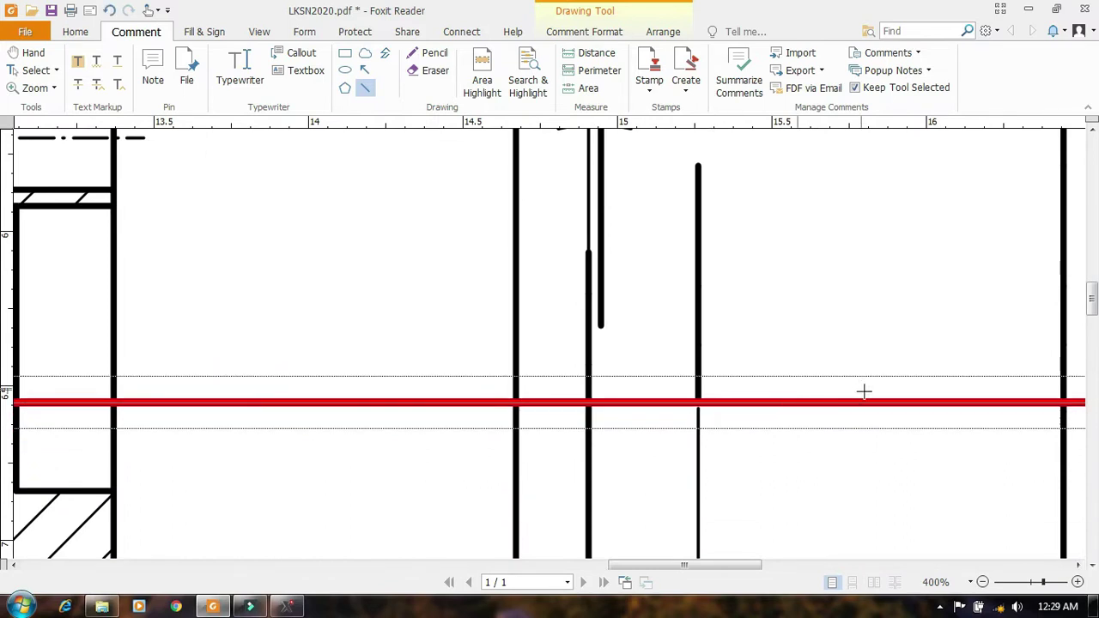
{"action": "scroll", "coordinate": [866, 392], "scroll_direction": "down", "scroll_amount": 3}
{"action": "scroll", "coordinate": [802, 389], "scroll_direction": "down", "scroll_amount": 5, "text": "ctrl"}
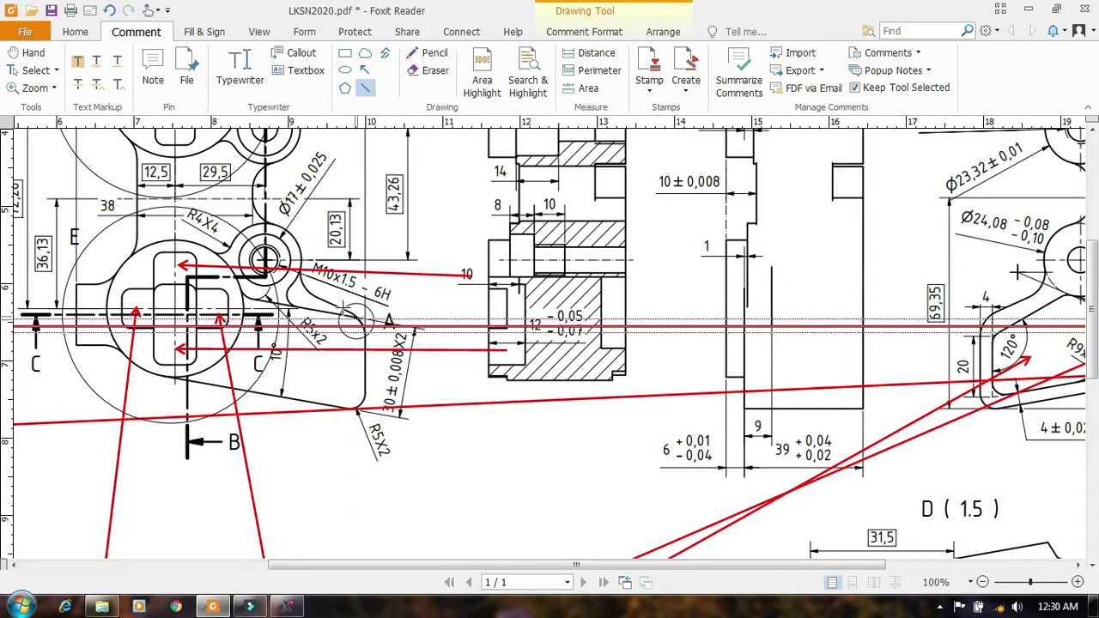
{"action": "left_click", "coordinate": [303, 285]}
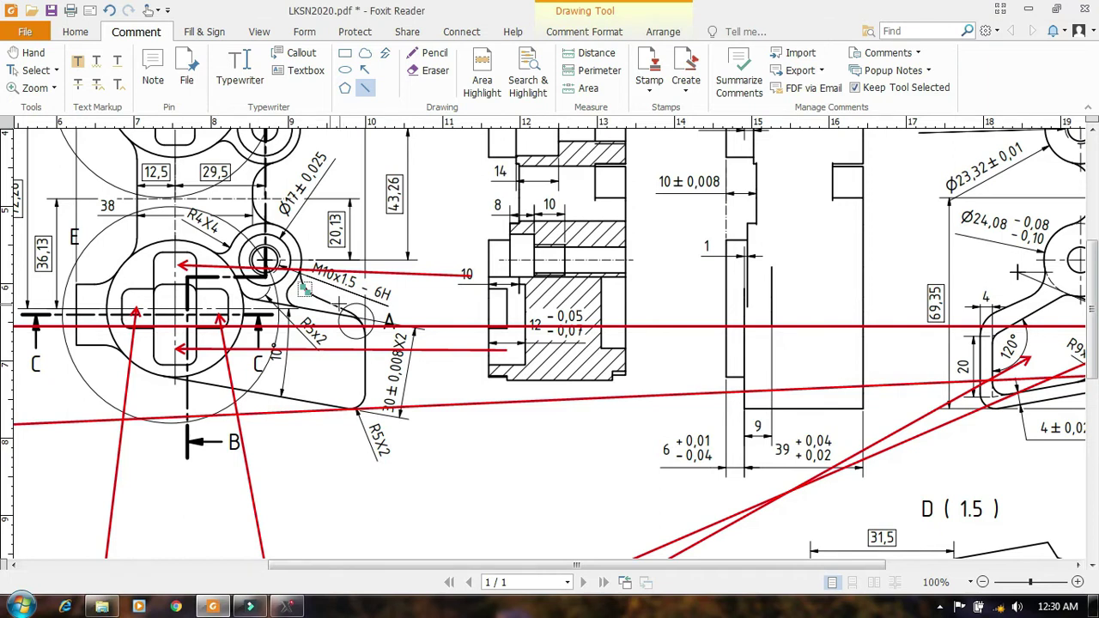
{"action": "key", "text": "Escape"}
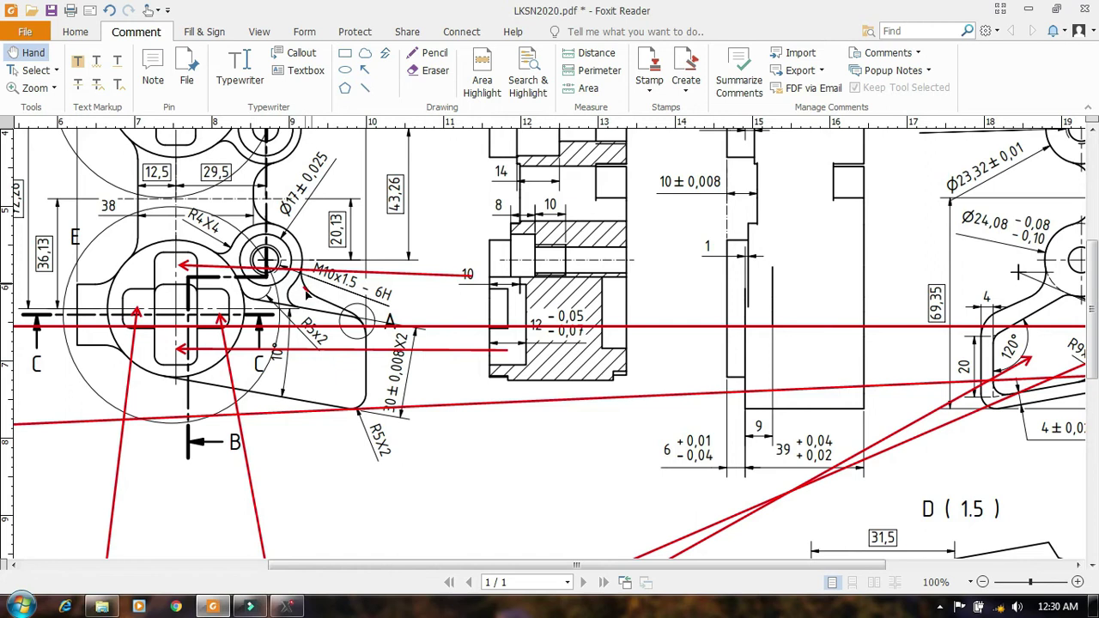
{"action": "left_click", "coordinate": [307, 290]}
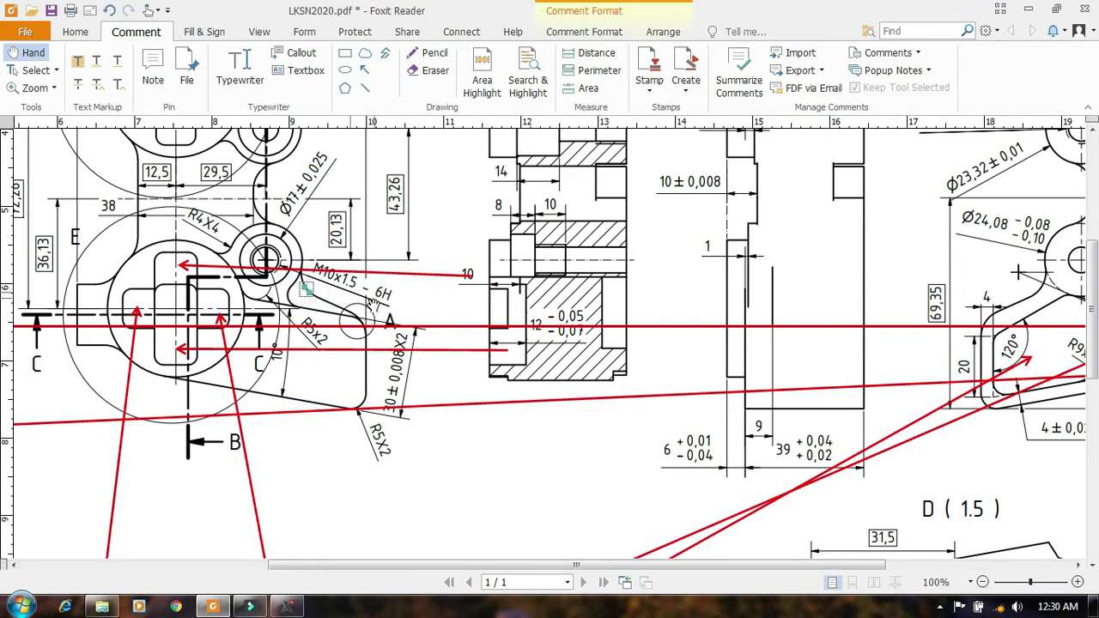
{"action": "key", "text": "Delete"}
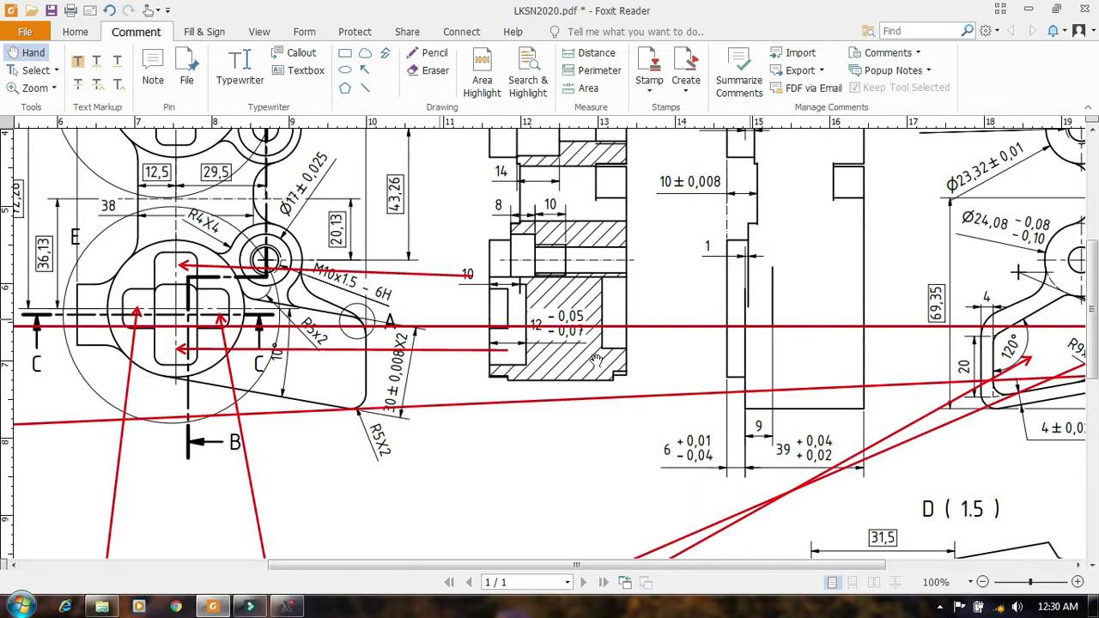
{"action": "scroll", "coordinate": [598, 367], "scroll_direction": "down", "scroll_amount": 3, "text": "ctrl"}
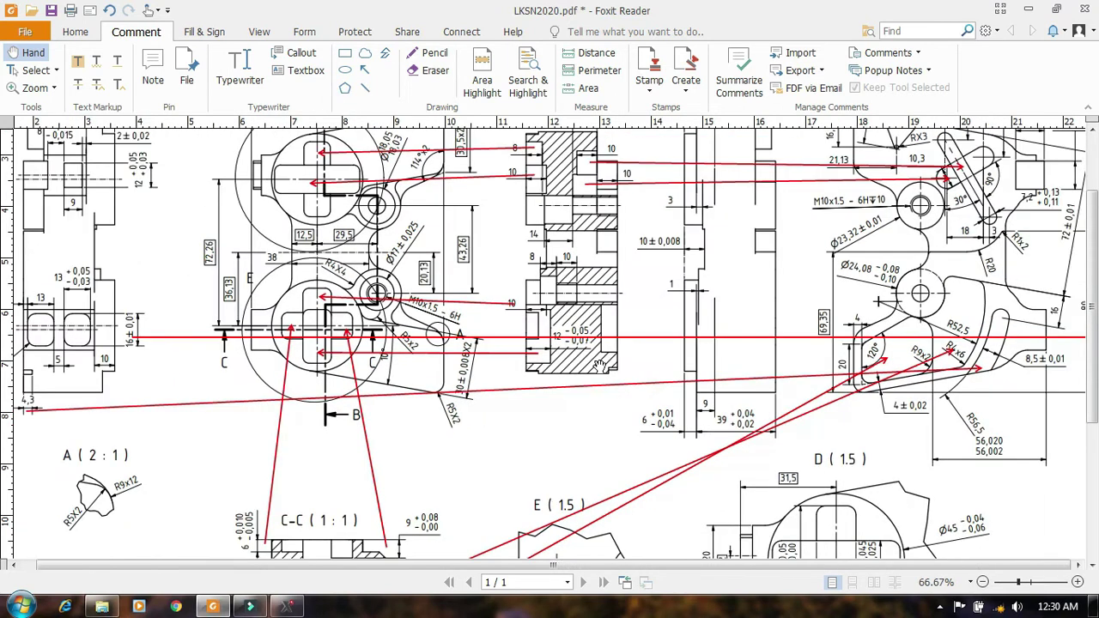
Step: Delete the horizontal markup line running across the main views
{"action": "left_click", "coordinate": [650, 342]}
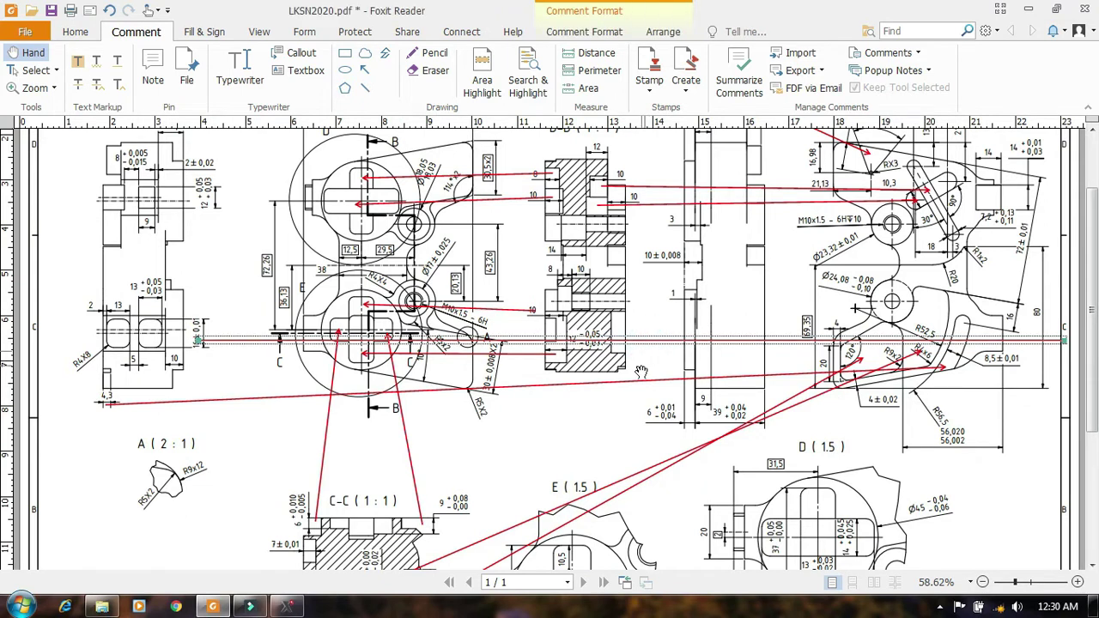
{"action": "key", "text": "Delete"}
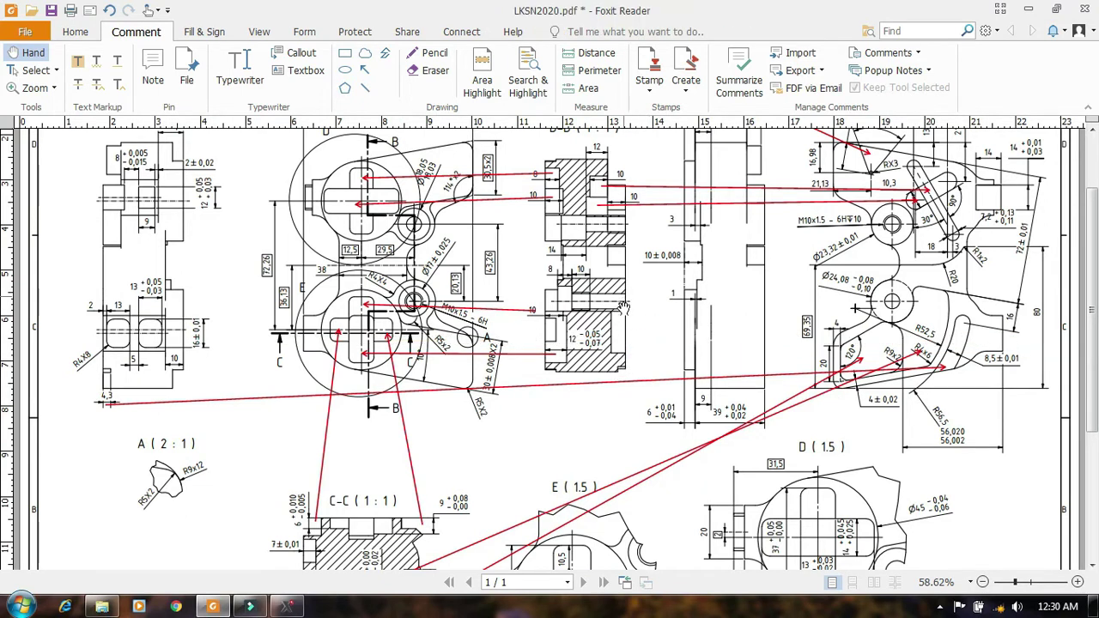
Step: Examine the marked-up main views and sections B-B and C-C for the feature depths
{"action": "left_click_drag", "start_coordinate": [619, 275], "coordinate": [627, 341]}
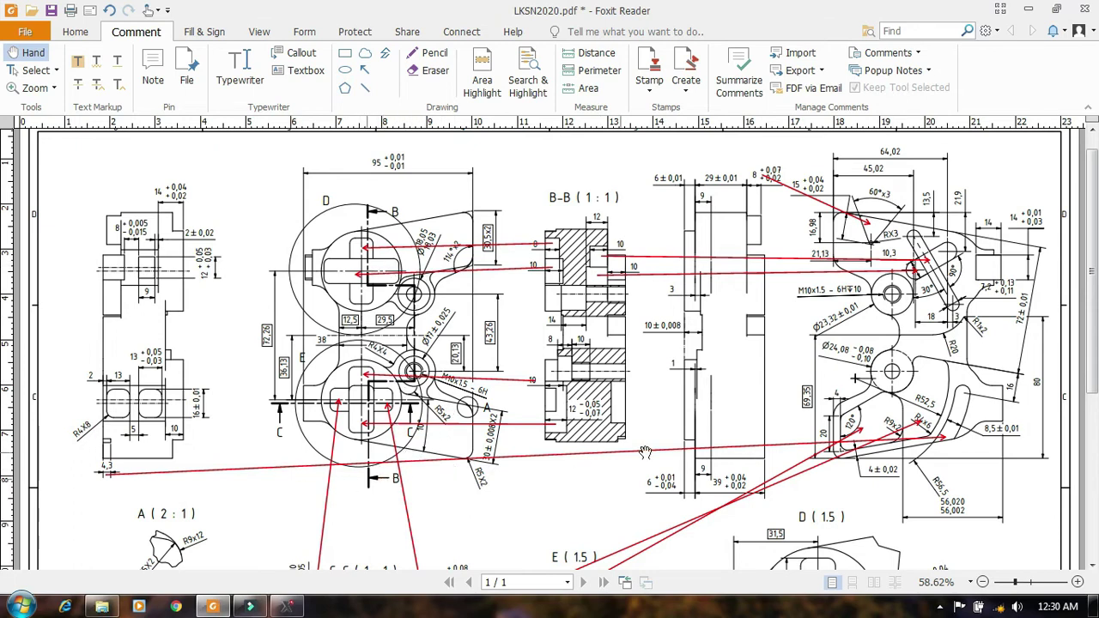
{"action": "scroll", "coordinate": [632, 352], "scroll_direction": "down", "scroll_amount": 5}
{"action": "scroll", "coordinate": [632, 359], "scroll_direction": "up", "scroll_amount": 5}
{"action": "scroll", "coordinate": [632, 359], "scroll_direction": "down", "scroll_amount": 1, "text": "ctrl"}
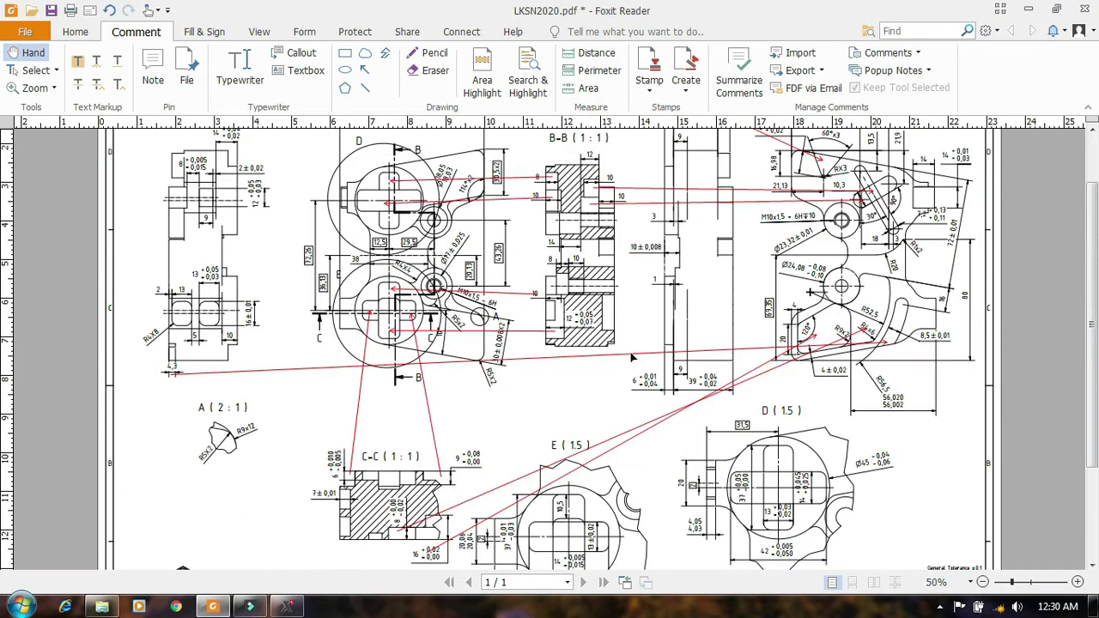
{"action": "scroll", "coordinate": [630, 359], "scroll_direction": "down", "scroll_amount": 1, "text": "ctrl"}
{"action": "scroll", "coordinate": [608, 318], "scroll_direction": "up", "scroll_amount": 1, "text": "ctrl"}
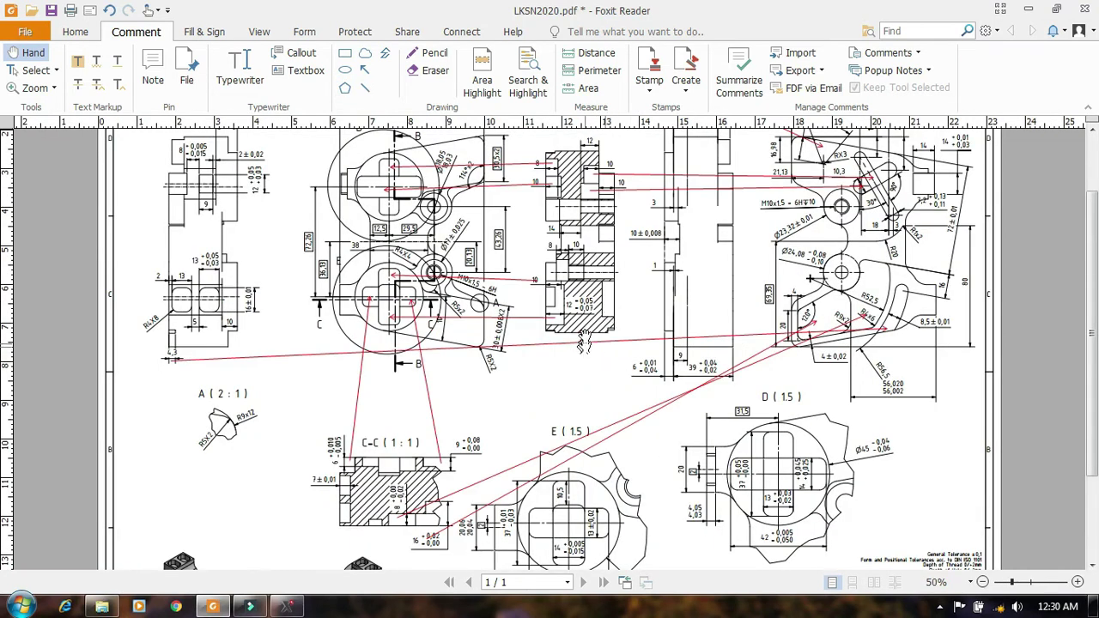
{"action": "left_click_drag", "start_coordinate": [609, 249], "coordinate": [622, 326]}
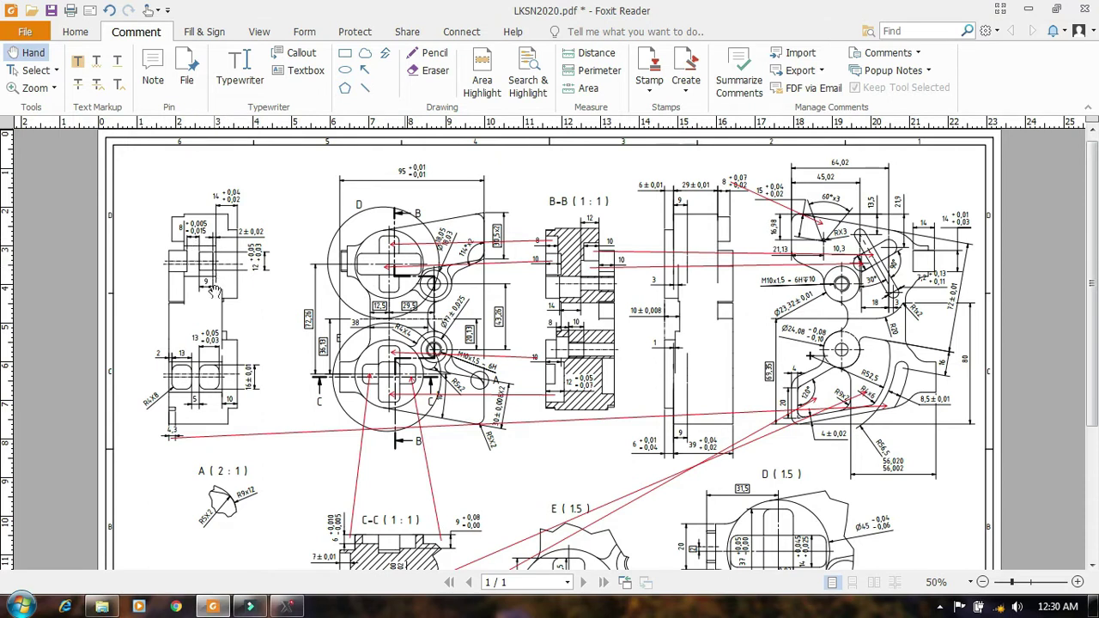
{"action": "scroll", "coordinate": [522, 459], "scroll_direction": "down", "scroll_amount": 2}
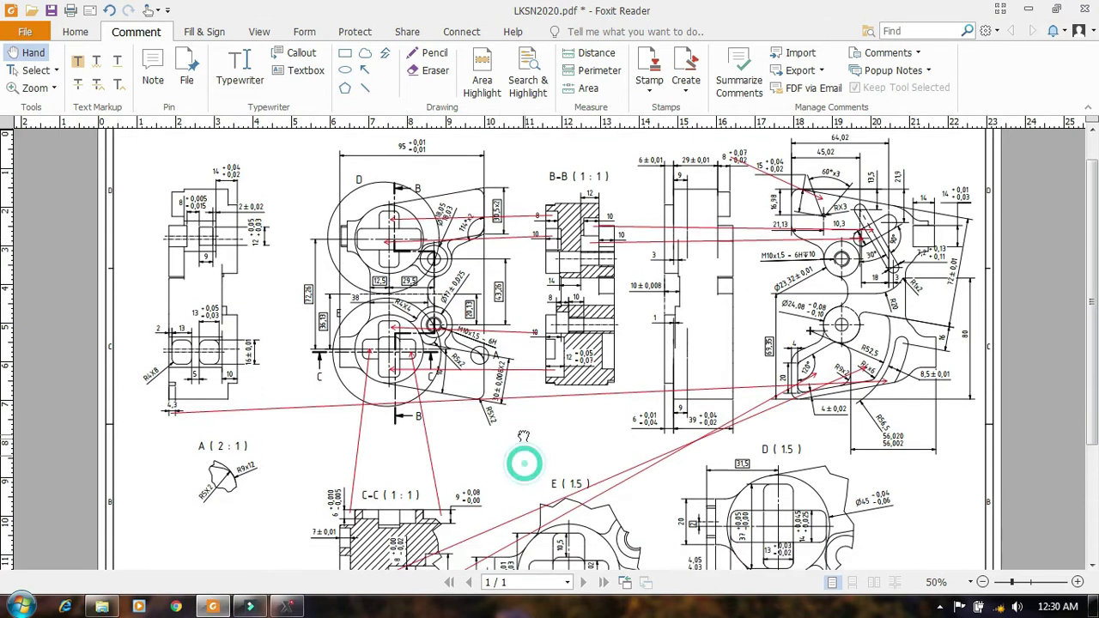
Step: Switch to Mastercam and extrude the upper rectangle 43 mm downward as a new solid body
{"action": "left_click", "coordinate": [287, 607]}
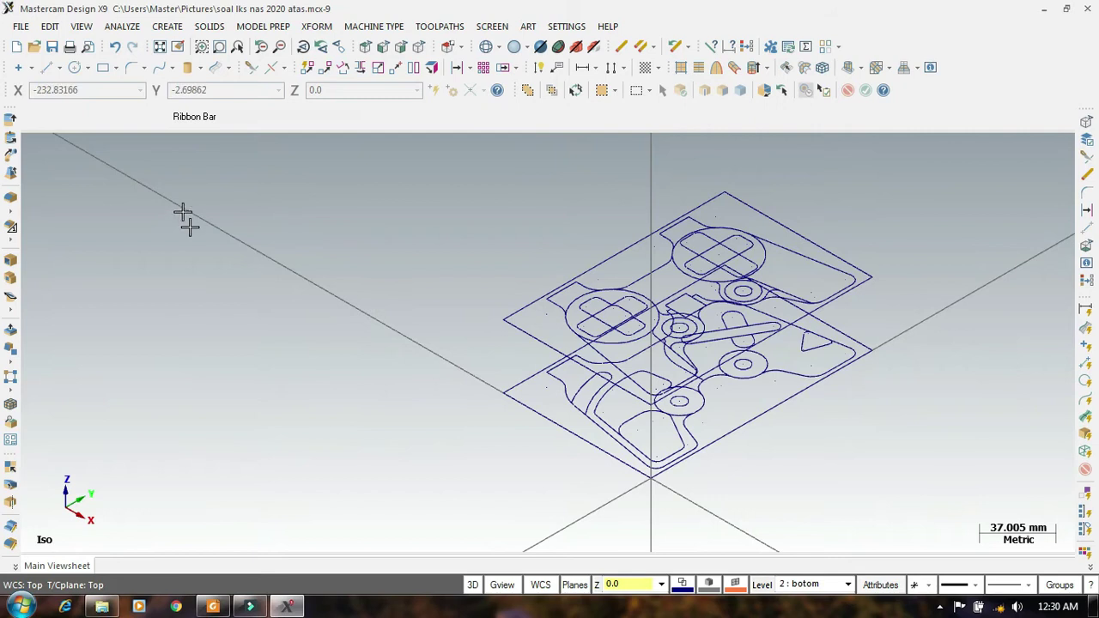
{"action": "left_click", "coordinate": [12, 130]}
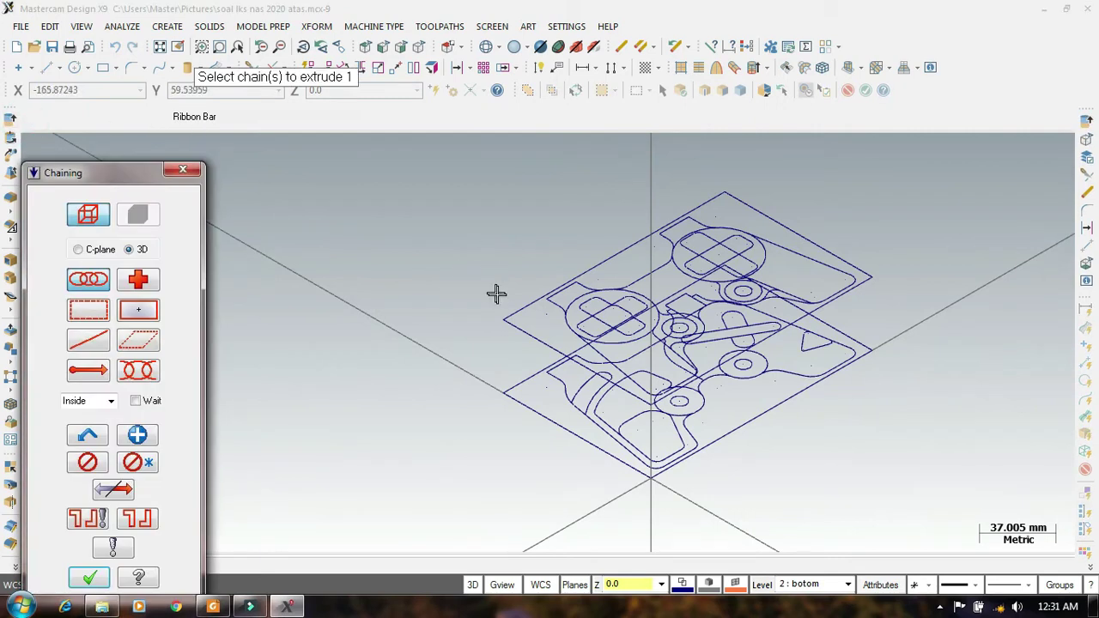
{"action": "left_click", "coordinate": [507, 314]}
{"action": "left_click", "coordinate": [89, 578]}
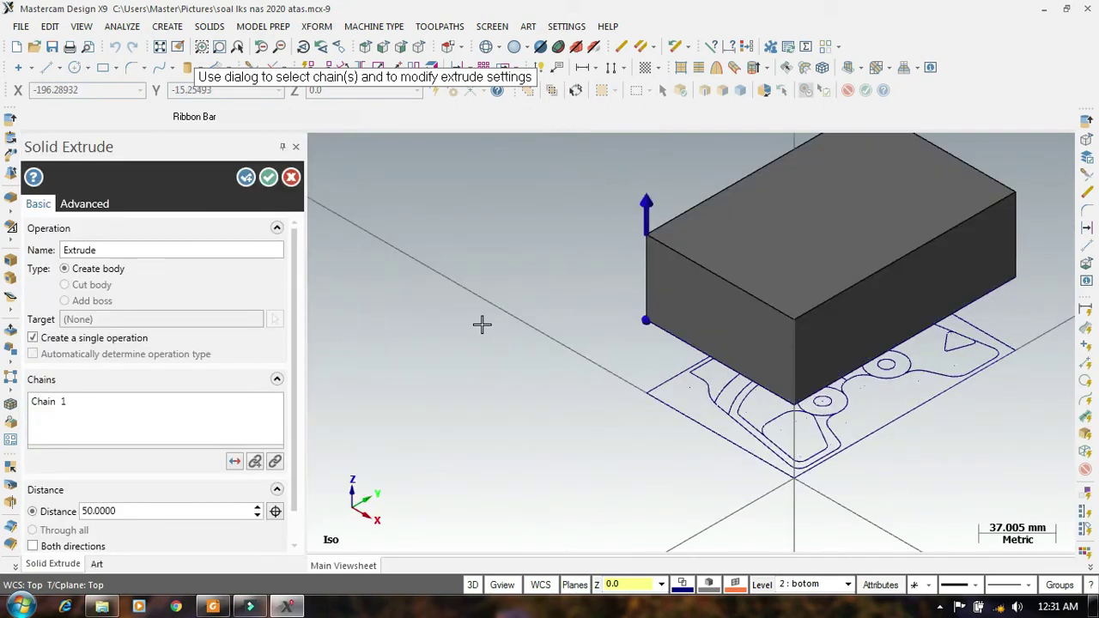
{"action": "left_click_drag", "start_coordinate": [648, 204], "coordinate": [650, 393]}
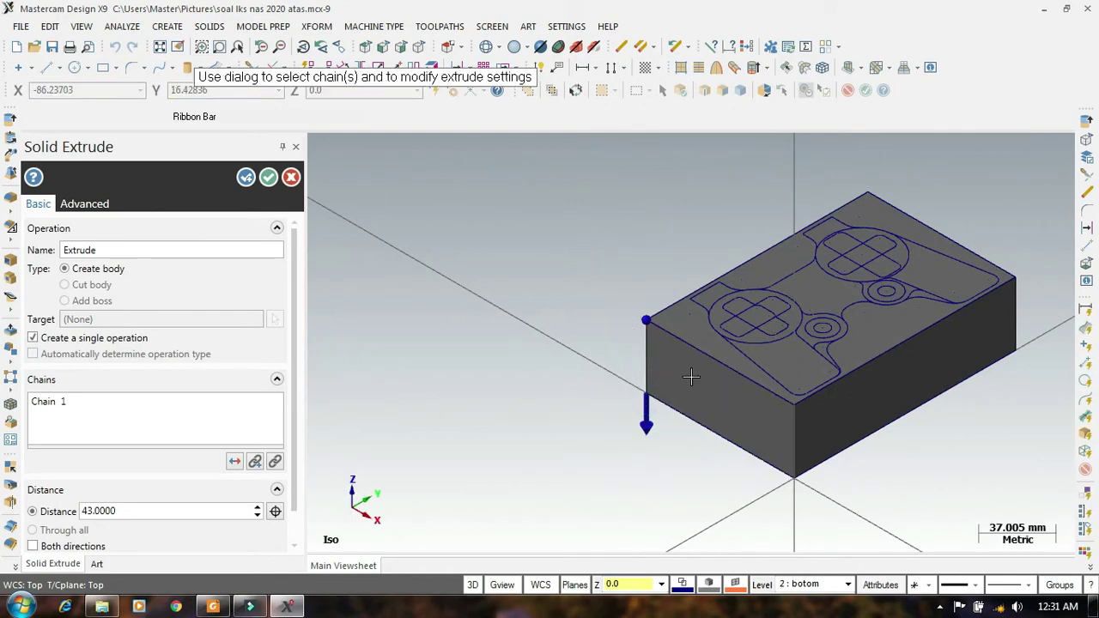
{"action": "left_click", "coordinate": [268, 177]}
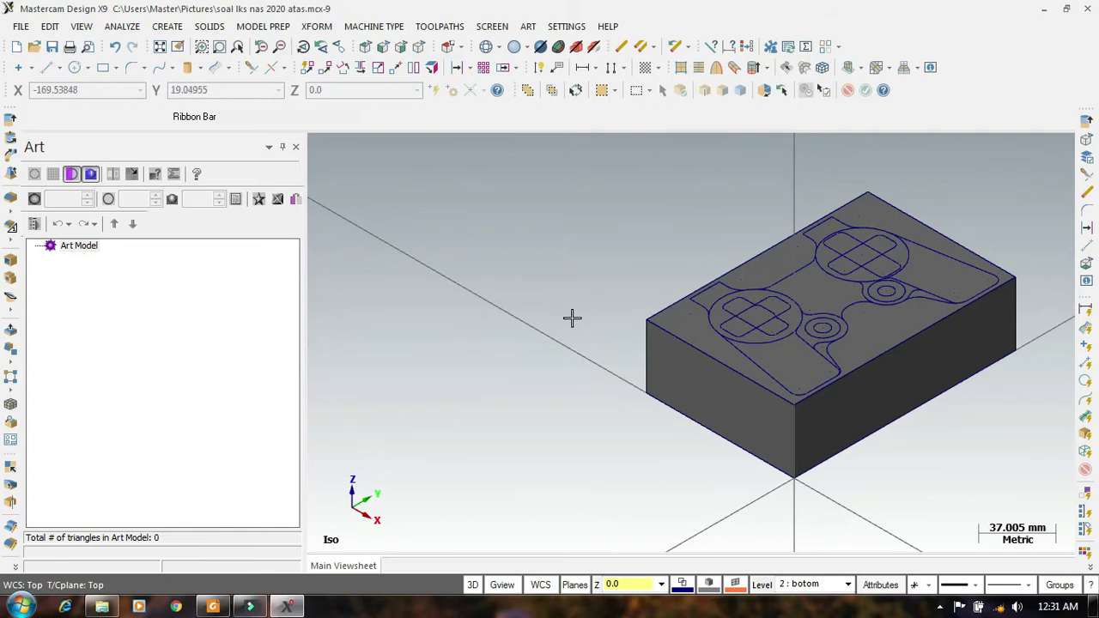
{"action": "middle_click_drag", "start_coordinate": [608, 312], "coordinate": [468, 328]}
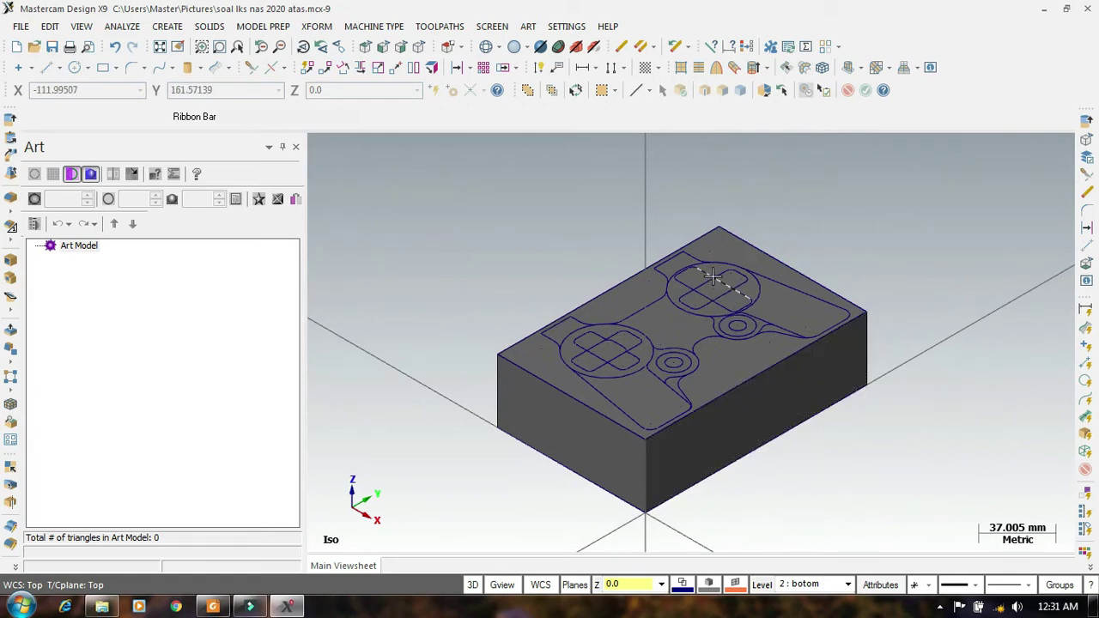
{"action": "scroll", "coordinate": [629, 351], "scroll_direction": "up", "scroll_amount": 2}
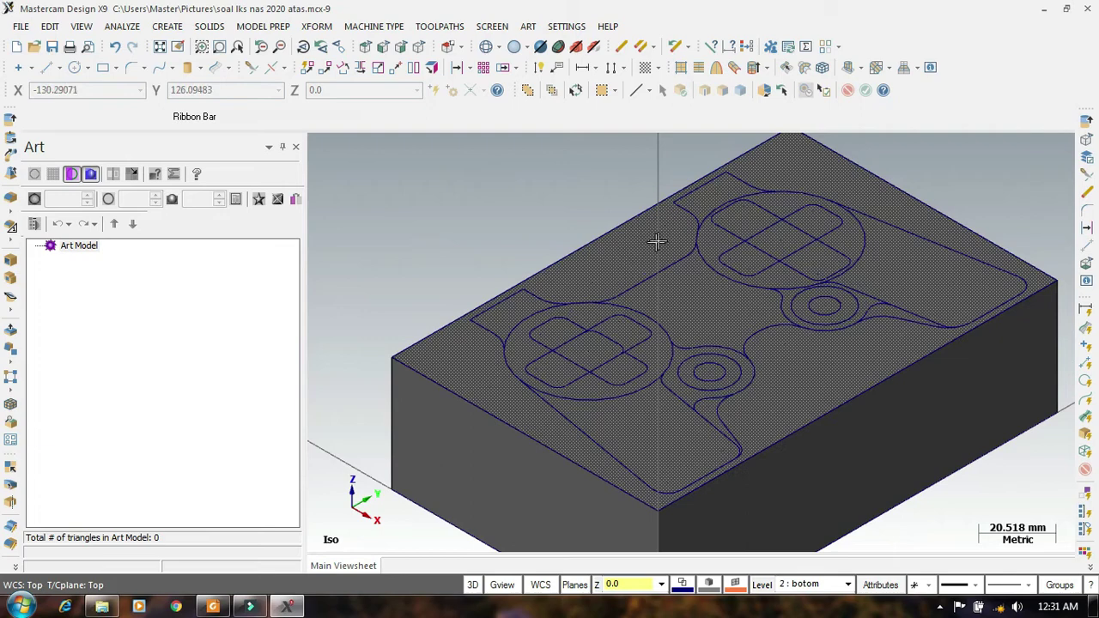
{"action": "left_click", "coordinate": [615, 261]}
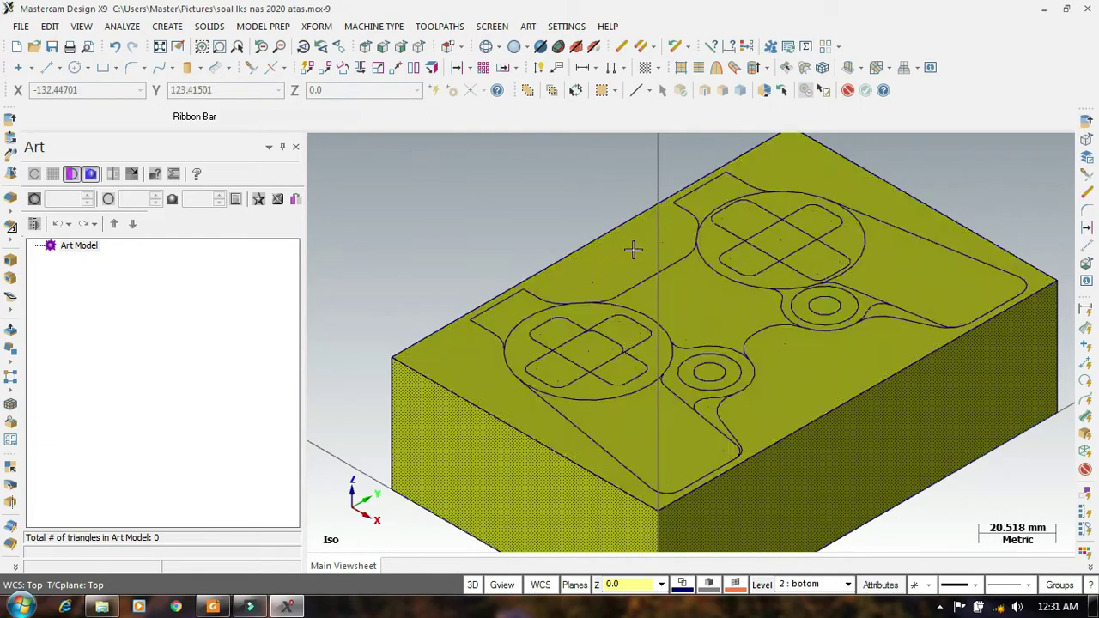
{"action": "left_click", "coordinate": [638, 289]}
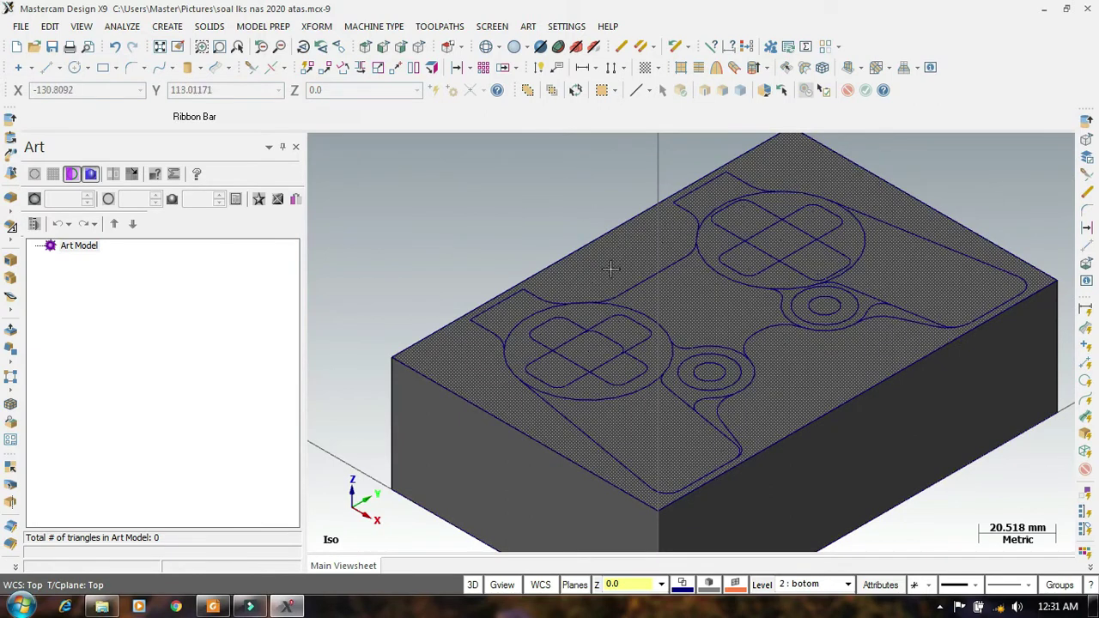
{"action": "scroll", "coordinate": [609, 268], "scroll_direction": "down", "scroll_amount": 4}
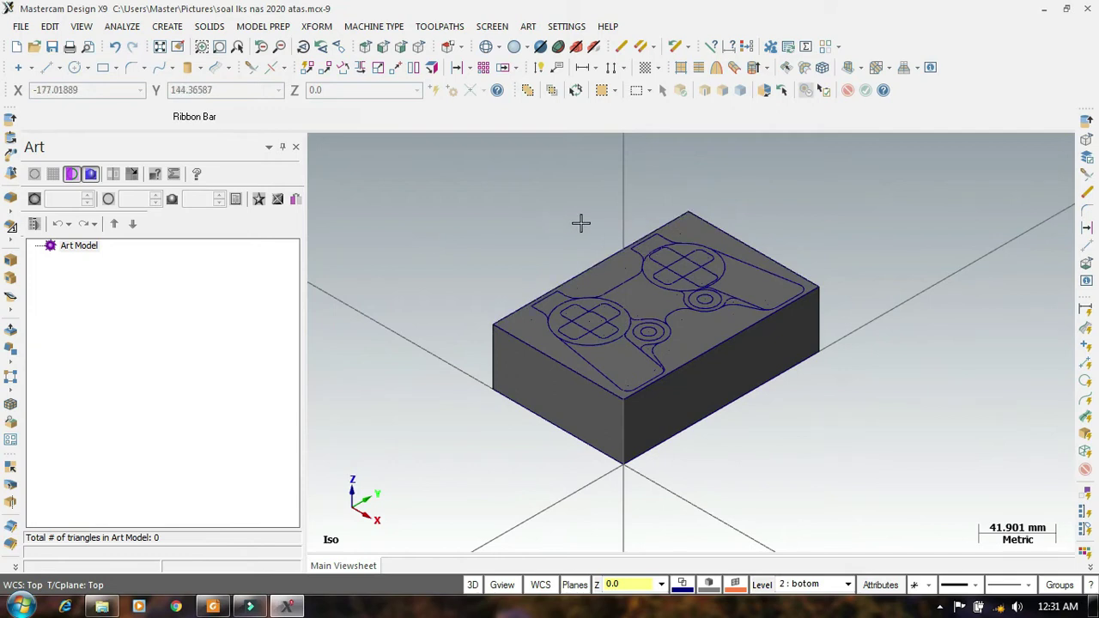
Step: Split the block's top face with all of the upper wireframe geometry, removing the solid's history
{"action": "middle_click_drag", "start_coordinate": [943, 363], "coordinate": [942, 325]}
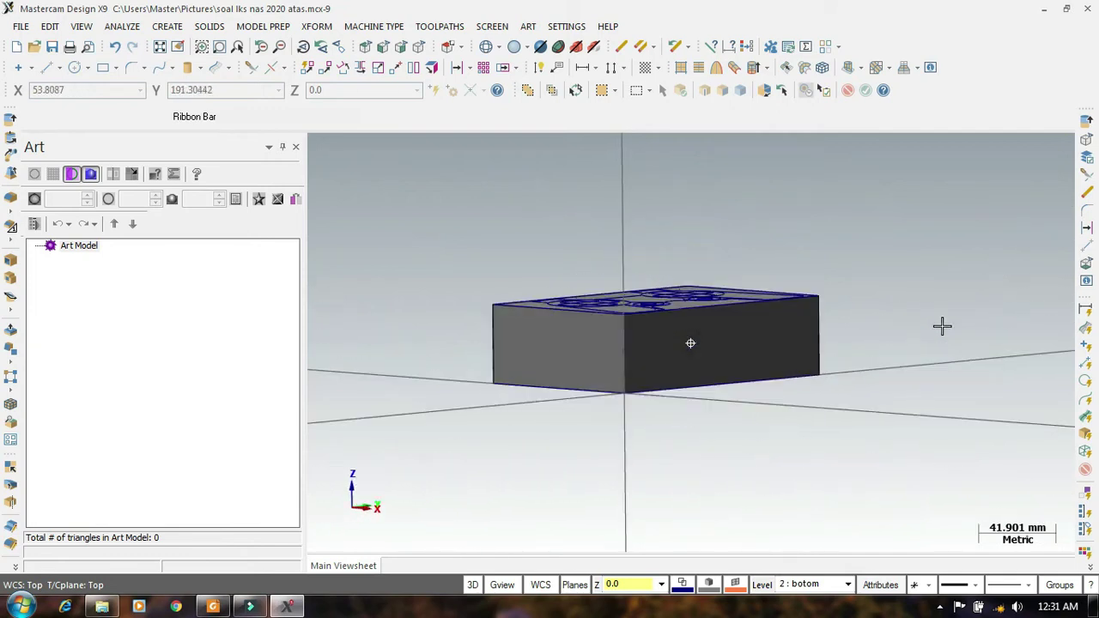
{"action": "left_click", "coordinate": [255, 33]}
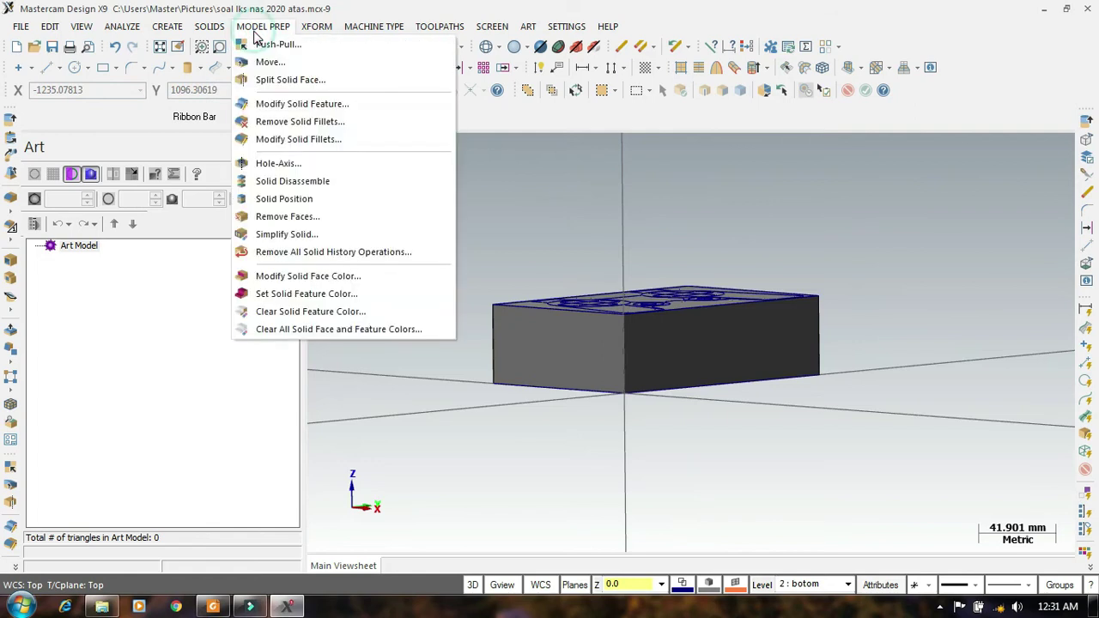
{"action": "left_click", "coordinate": [281, 81]}
{"action": "left_click_drag", "start_coordinate": [431, 204], "coordinate": [865, 341]}
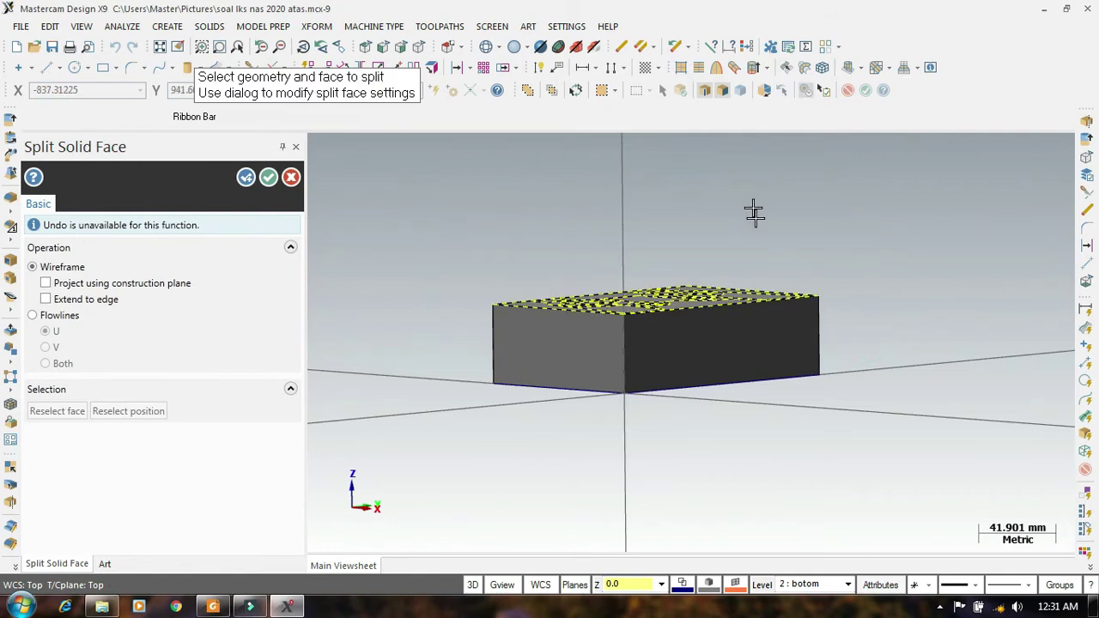
{"action": "middle_click_drag", "start_coordinate": [754, 211], "coordinate": [691, 344]}
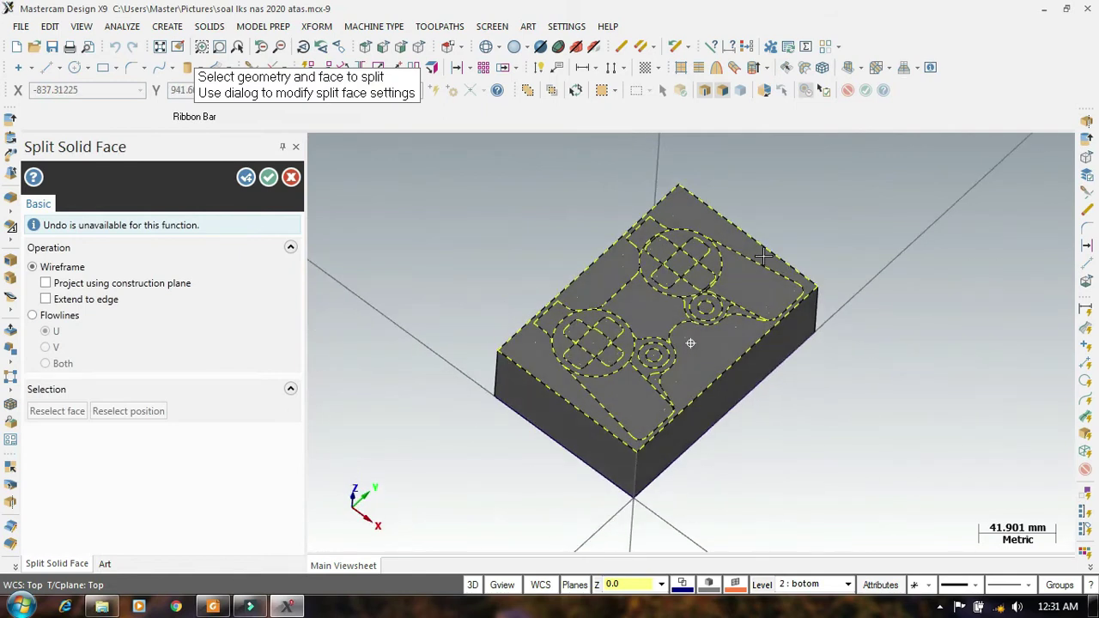
{"action": "left_click", "coordinate": [751, 299]}
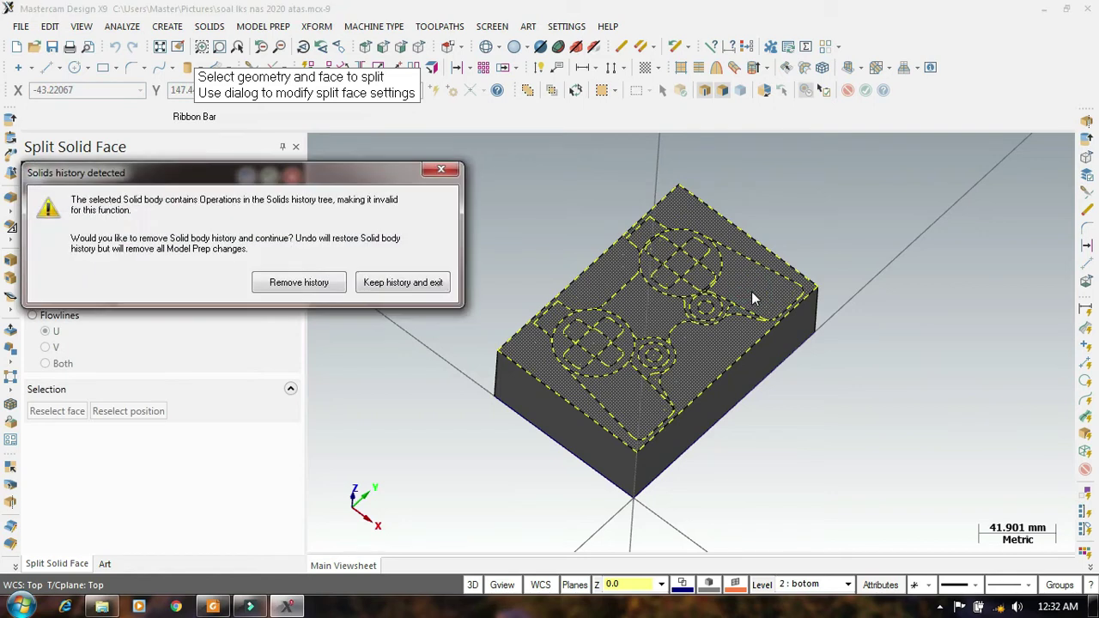
{"action": "left_click", "coordinate": [299, 282]}
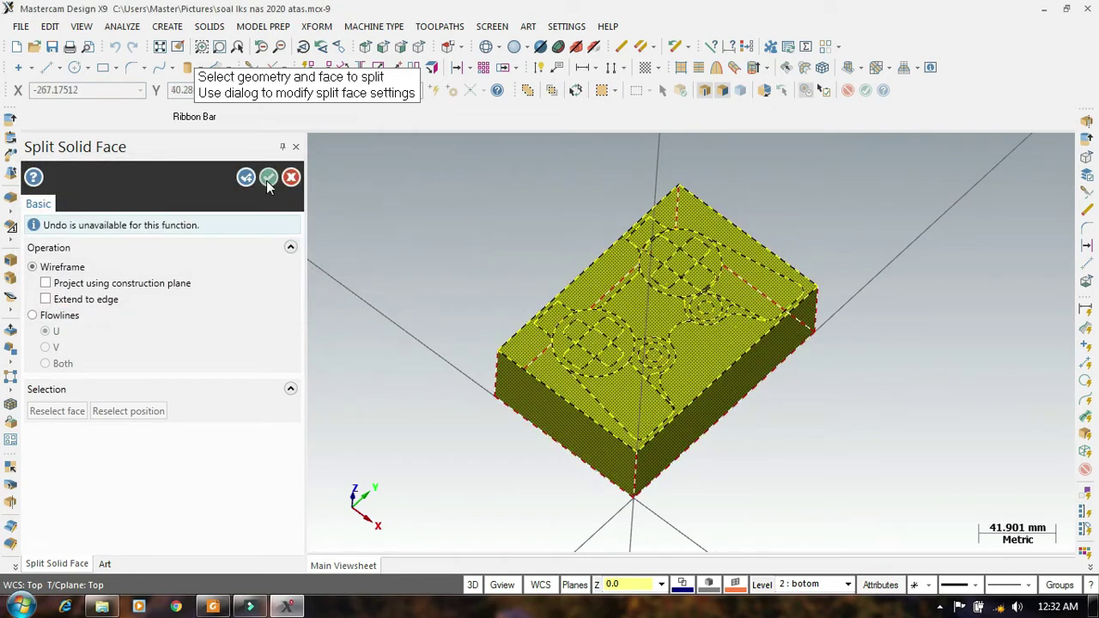
{"action": "left_click", "coordinate": [267, 182]}
Step: Examine the split regions on the block's top face around the circles, holes and part outline
{"action": "scroll", "coordinate": [654, 275], "scroll_direction": "up", "scroll_amount": 4}
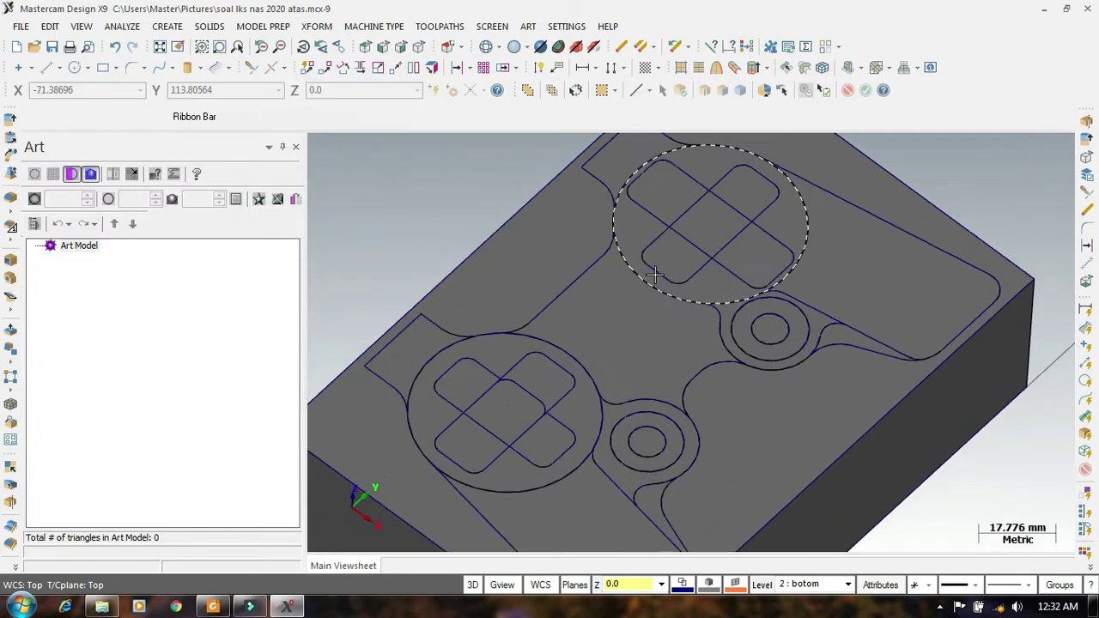
{"action": "scroll", "coordinate": [654, 275], "scroll_direction": "up", "scroll_amount": 1}
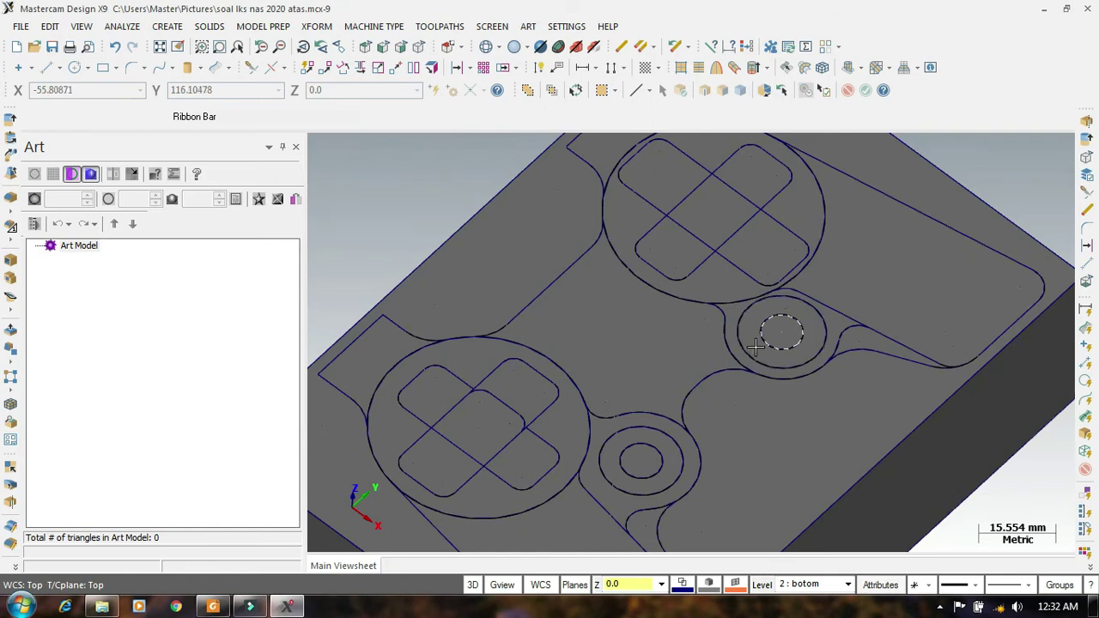
{"action": "scroll", "coordinate": [752, 353], "scroll_direction": "up", "scroll_amount": 2}
{"action": "scroll", "coordinate": [752, 353], "scroll_direction": "up", "scroll_amount": 3}
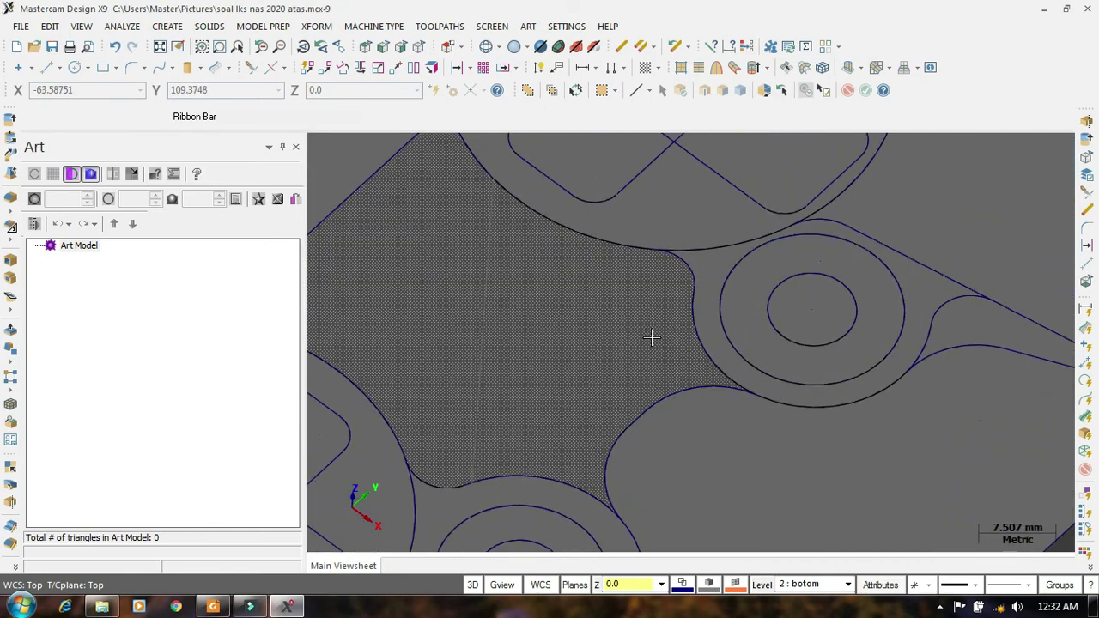
{"action": "scroll", "coordinate": [628, 284], "scroll_direction": "down", "scroll_amount": 12}
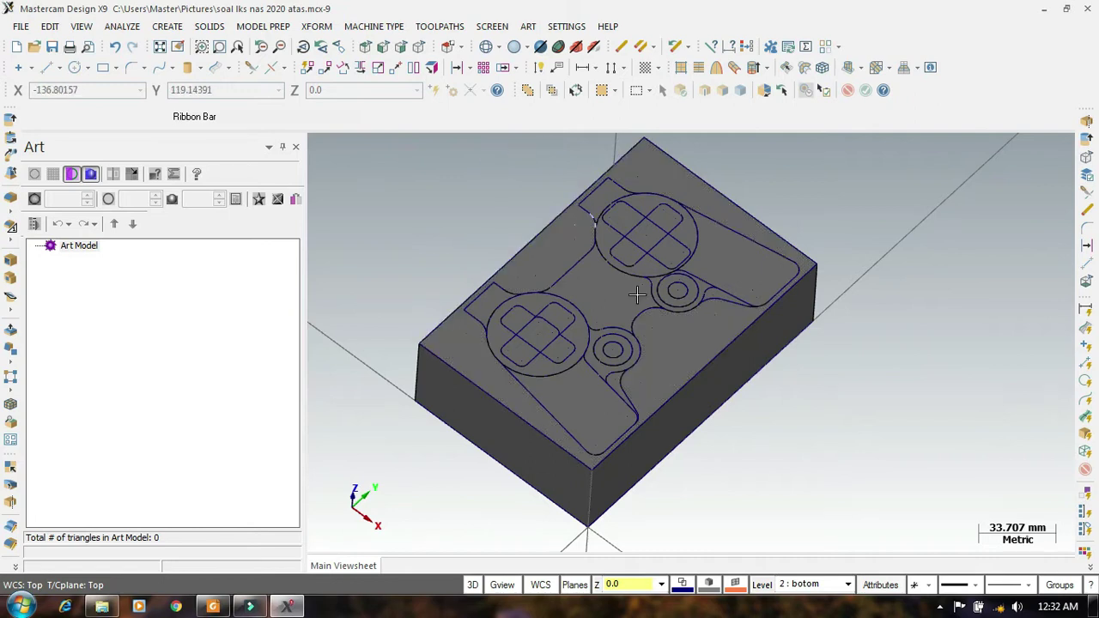
{"action": "left_click", "coordinate": [678, 345]}
{"action": "scroll", "coordinate": [521, 290], "scroll_direction": "up", "scroll_amount": 2}
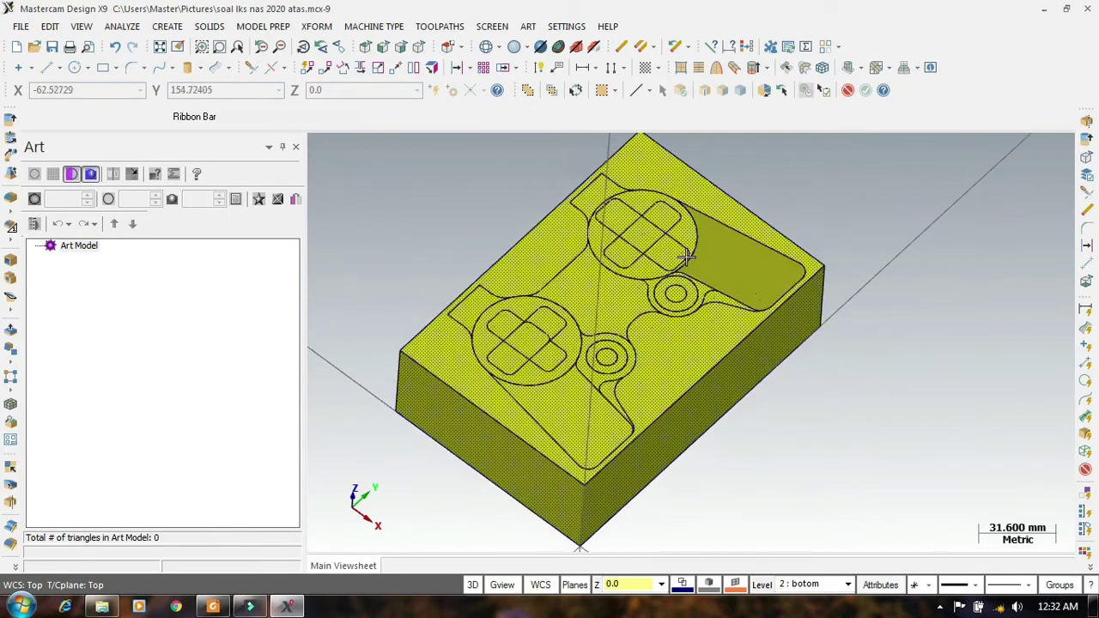
{"action": "left_click", "coordinate": [434, 252]}
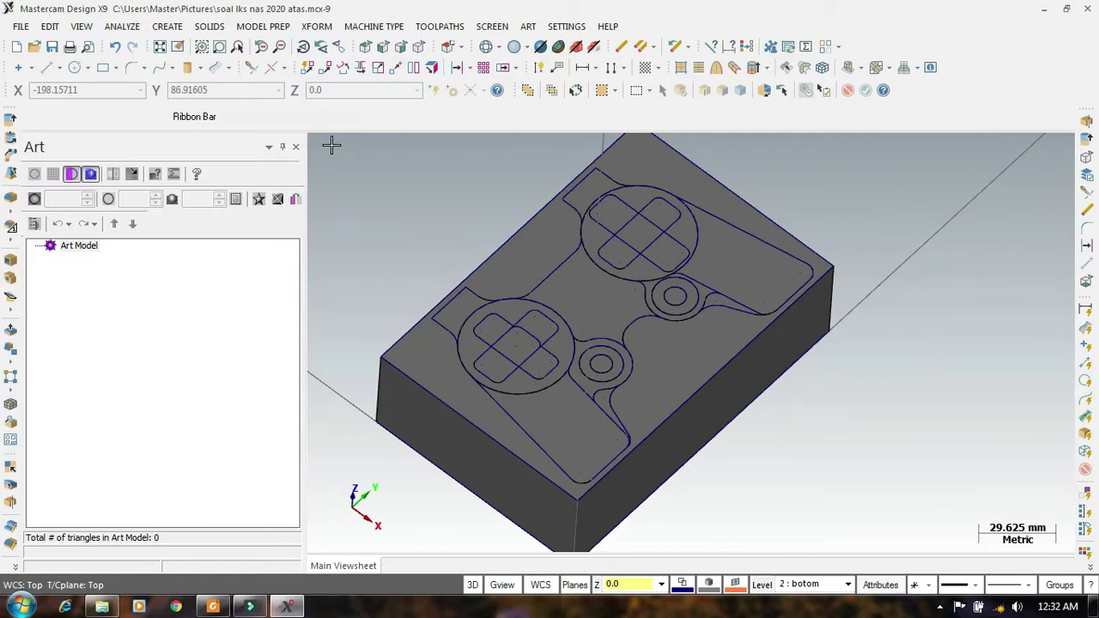
Step: Push-pull the waste region outside the part outline and both small hole faces 43 mm down through the block
{"action": "left_click", "coordinate": [276, 27]}
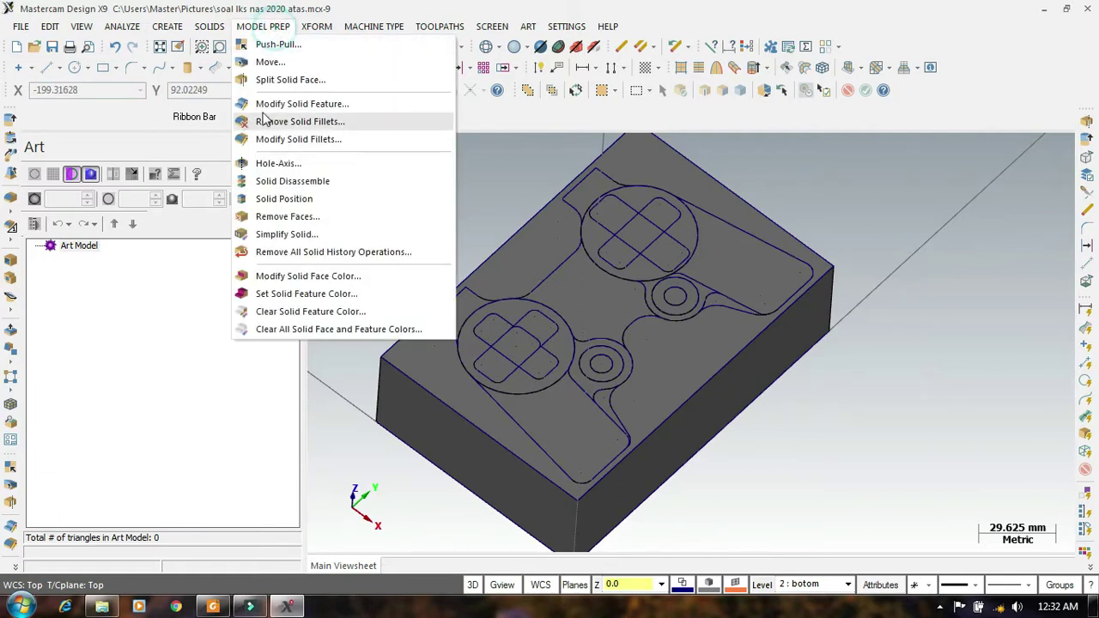
{"action": "left_click", "coordinate": [275, 47]}
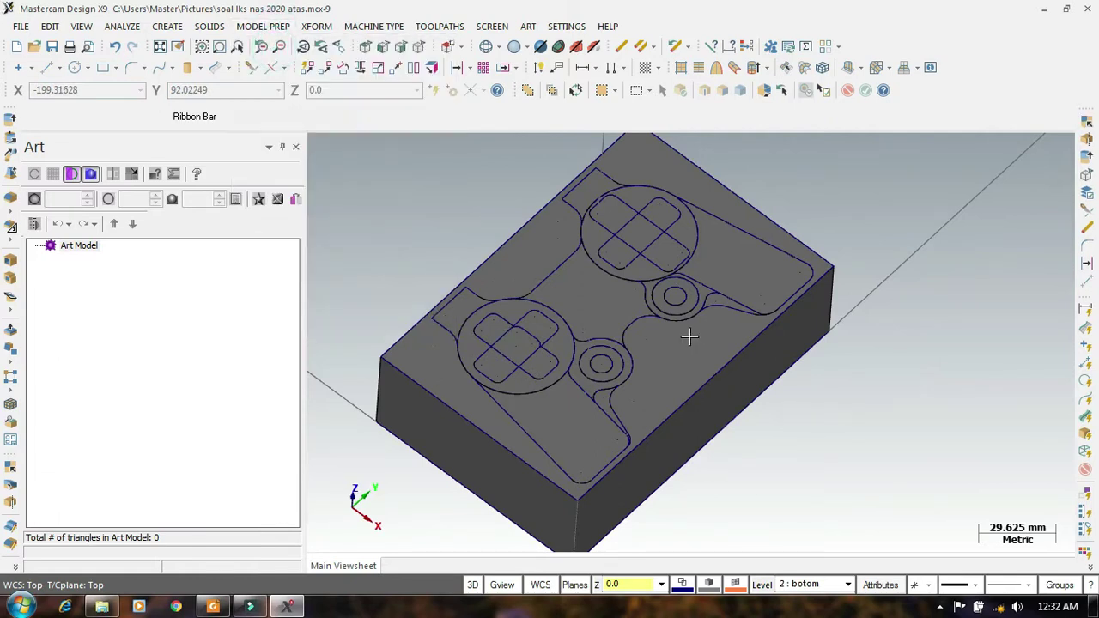
{"action": "scroll", "coordinate": [686, 309], "scroll_direction": "up", "scroll_amount": 2}
{"action": "scroll", "coordinate": [686, 309], "scroll_direction": "up", "scroll_amount": 3}
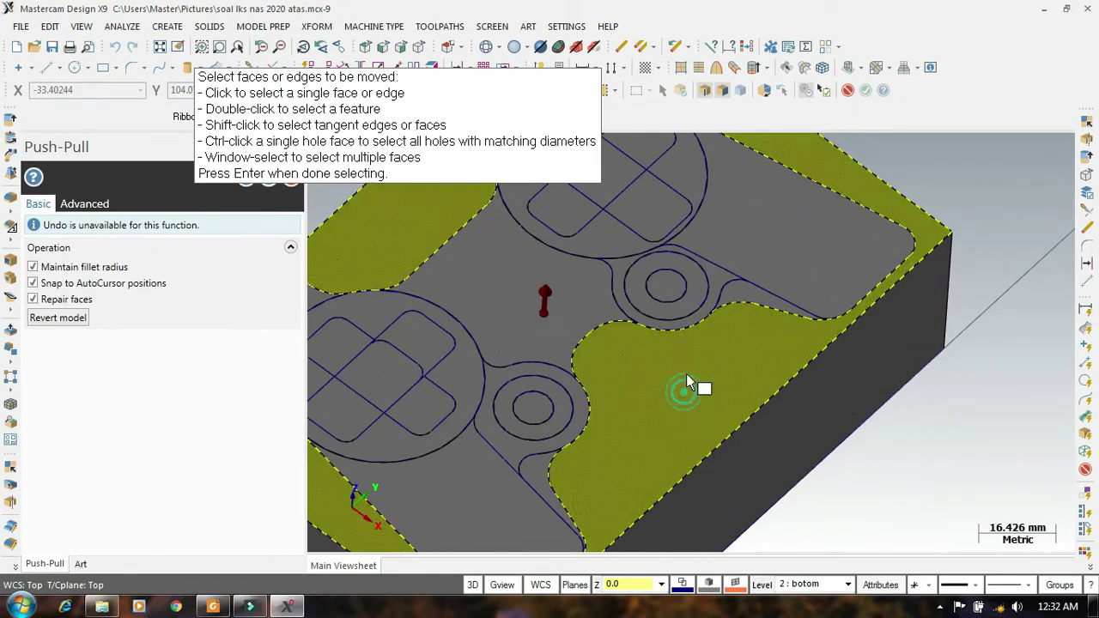
{"action": "left_click", "coordinate": [670, 301]}
{"action": "scroll", "coordinate": [794, 283], "scroll_direction": "down", "scroll_amount": 3}
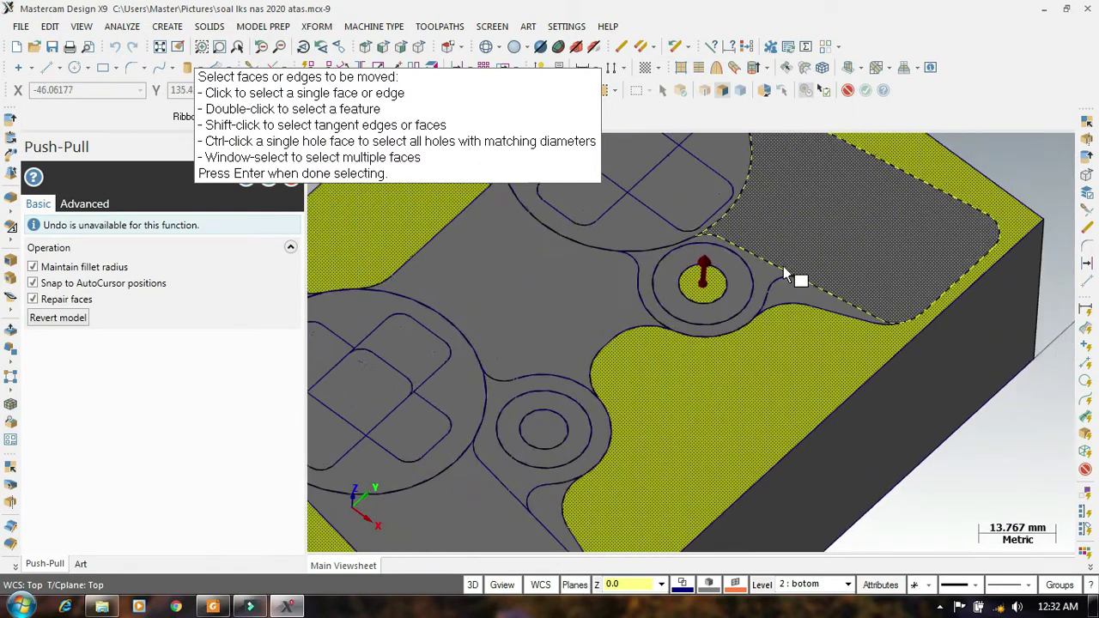
{"action": "left_click", "coordinate": [603, 360]}
{"action": "scroll", "coordinate": [614, 258], "scroll_direction": "down", "scroll_amount": 2}
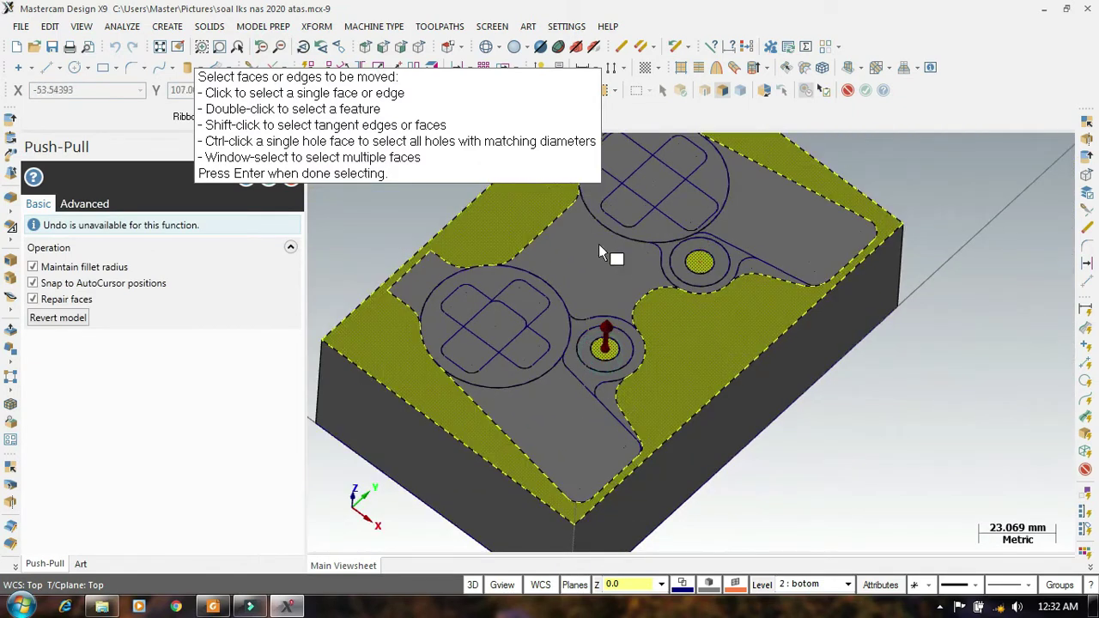
{"action": "left_click", "coordinate": [606, 301]}
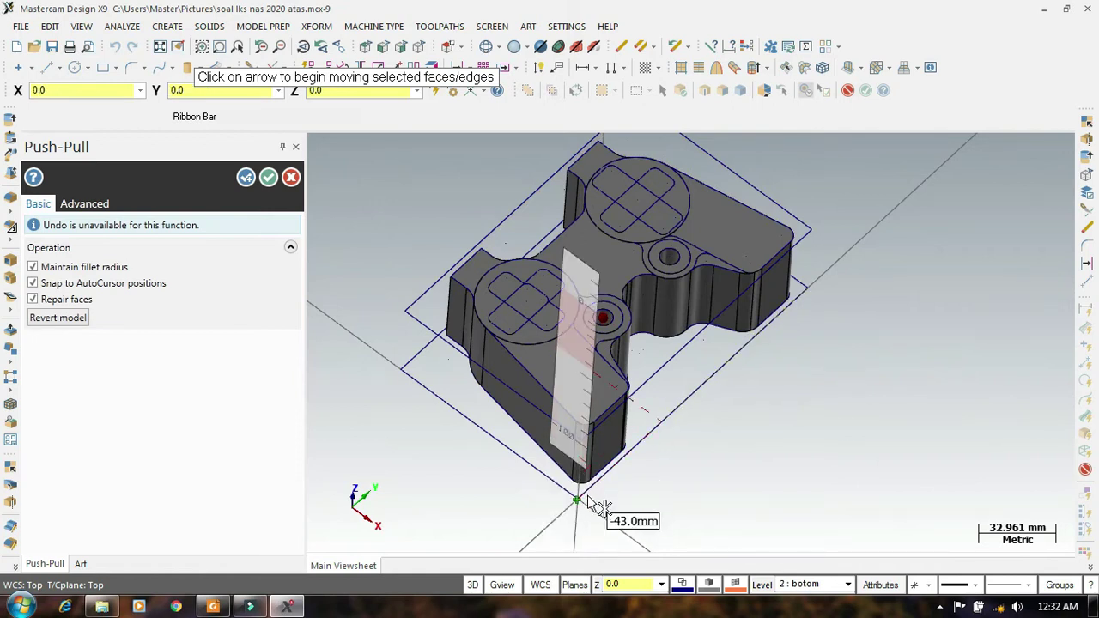
{"action": "left_click", "coordinate": [588, 499]}
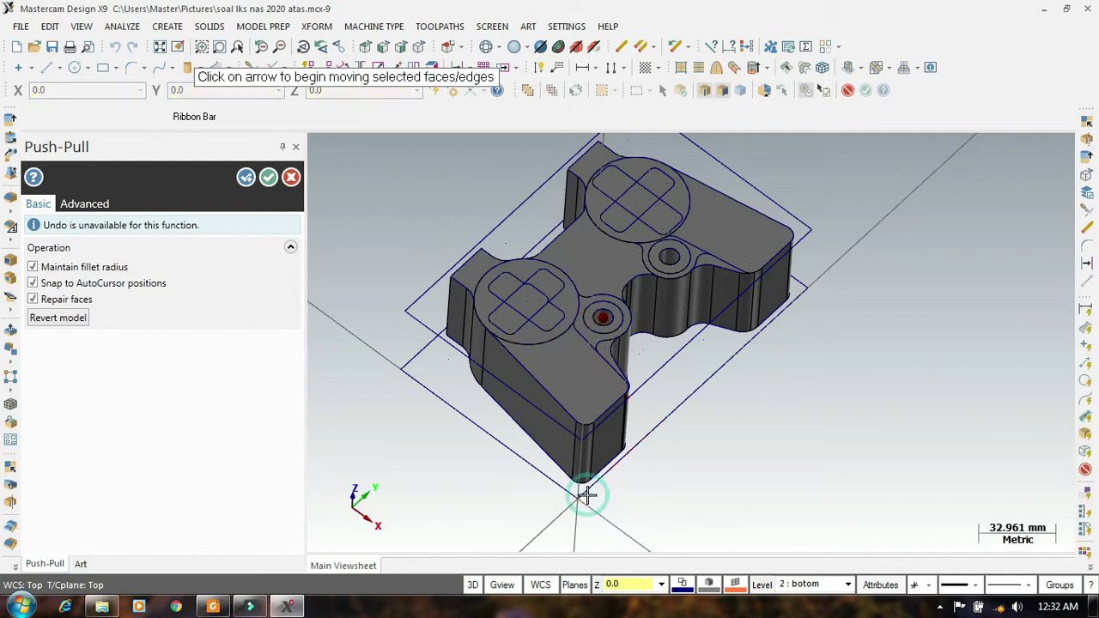
{"action": "scroll", "coordinate": [706, 456], "scroll_direction": "down", "scroll_amount": 1}
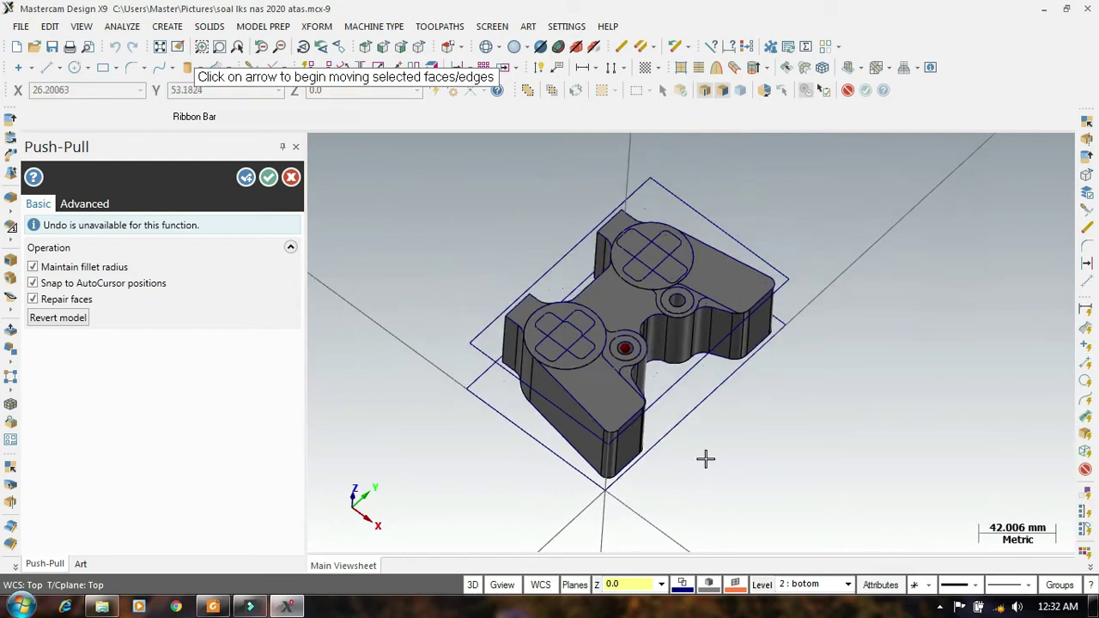
{"action": "left_click", "coordinate": [267, 177]}
Step: Push-pull both wing faces, the narrow curved faces beside them and the ring faces around both holes down 6 mm
{"action": "scroll", "coordinate": [738, 275], "scroll_direction": "up", "scroll_amount": 3}
{"action": "scroll", "coordinate": [650, 200], "scroll_direction": "down", "scroll_amount": 1}
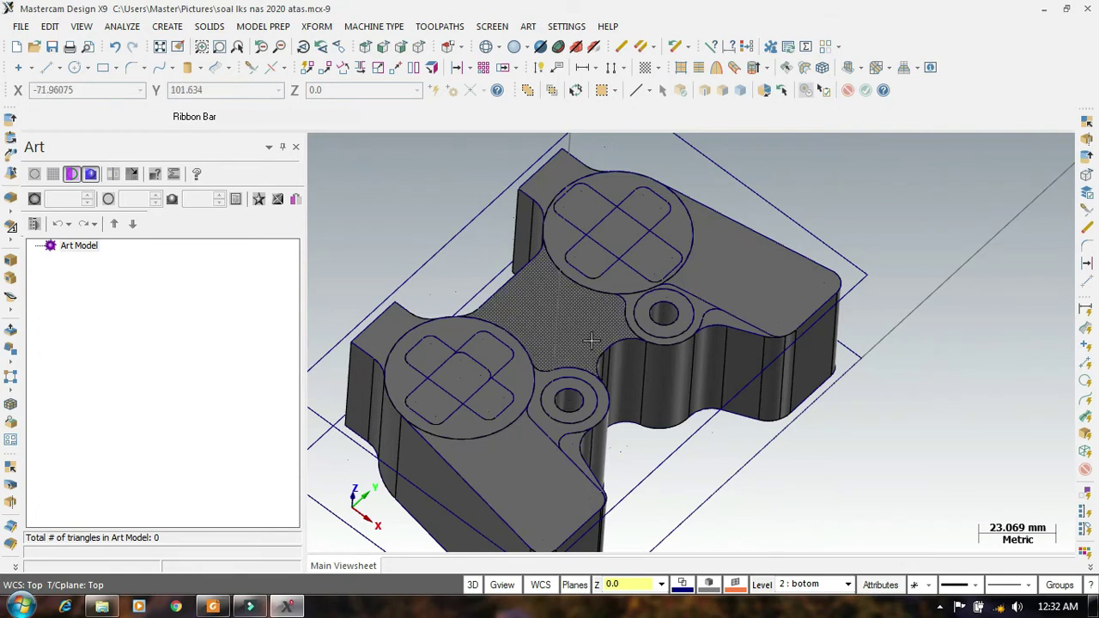
{"action": "scroll", "coordinate": [668, 244], "scroll_direction": "down", "scroll_amount": 2}
{"action": "scroll", "coordinate": [626, 344], "scroll_direction": "up", "scroll_amount": 3}
{"action": "scroll", "coordinate": [599, 260], "scroll_direction": "down", "scroll_amount": 5}
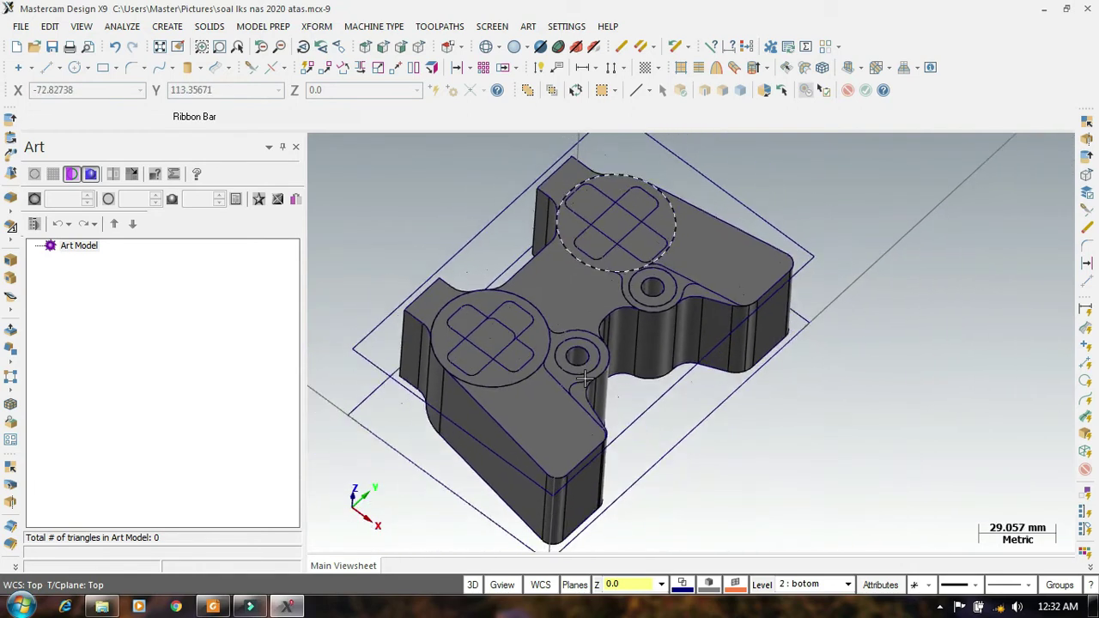
{"action": "left_click", "coordinate": [263, 26]}
{"action": "left_click", "coordinate": [272, 47]}
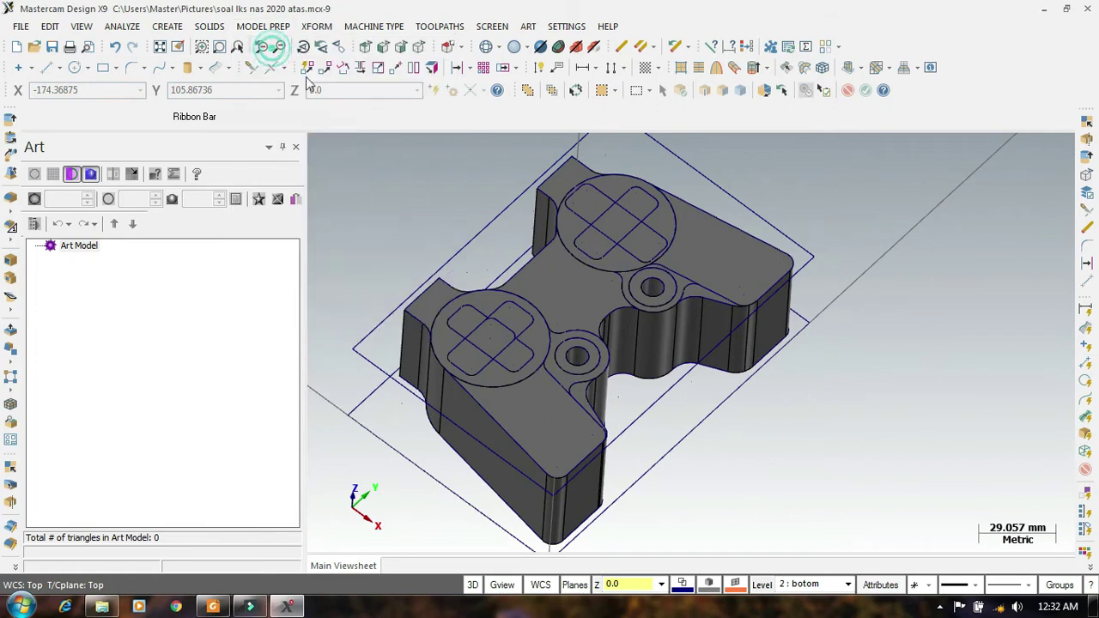
{"action": "scroll", "coordinate": [571, 408], "scroll_direction": "up", "scroll_amount": 5}
{"action": "left_click", "coordinate": [544, 427]}
{"action": "scroll", "coordinate": [625, 373], "scroll_direction": "up", "scroll_amount": 3}
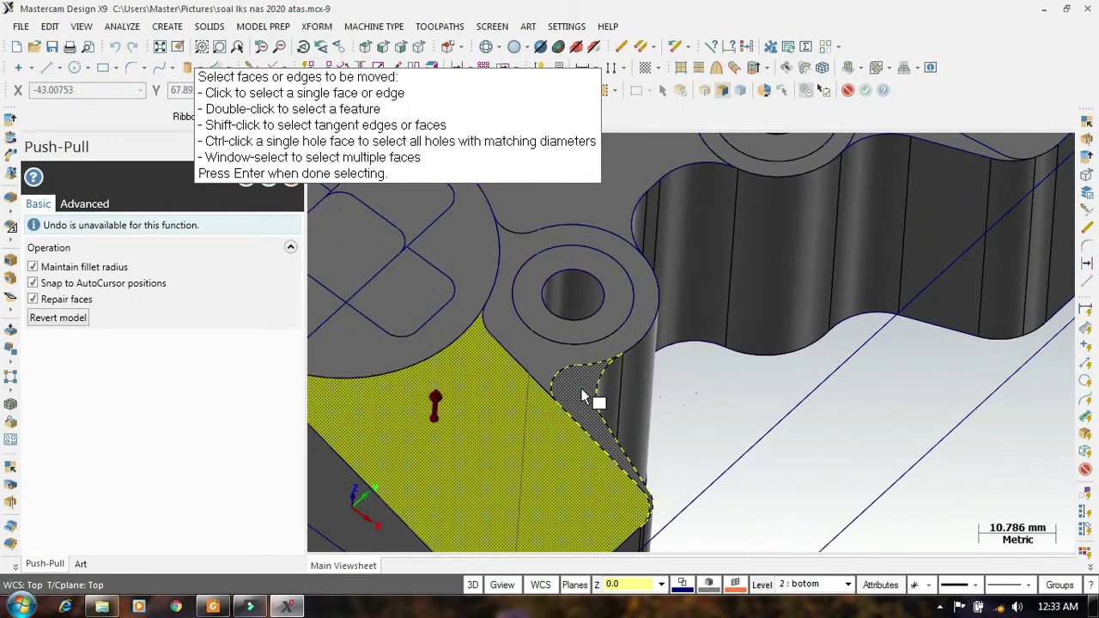
{"action": "left_click", "coordinate": [582, 395]}
{"action": "left_click", "coordinate": [538, 356]}
{"action": "left_click", "coordinate": [562, 328]}
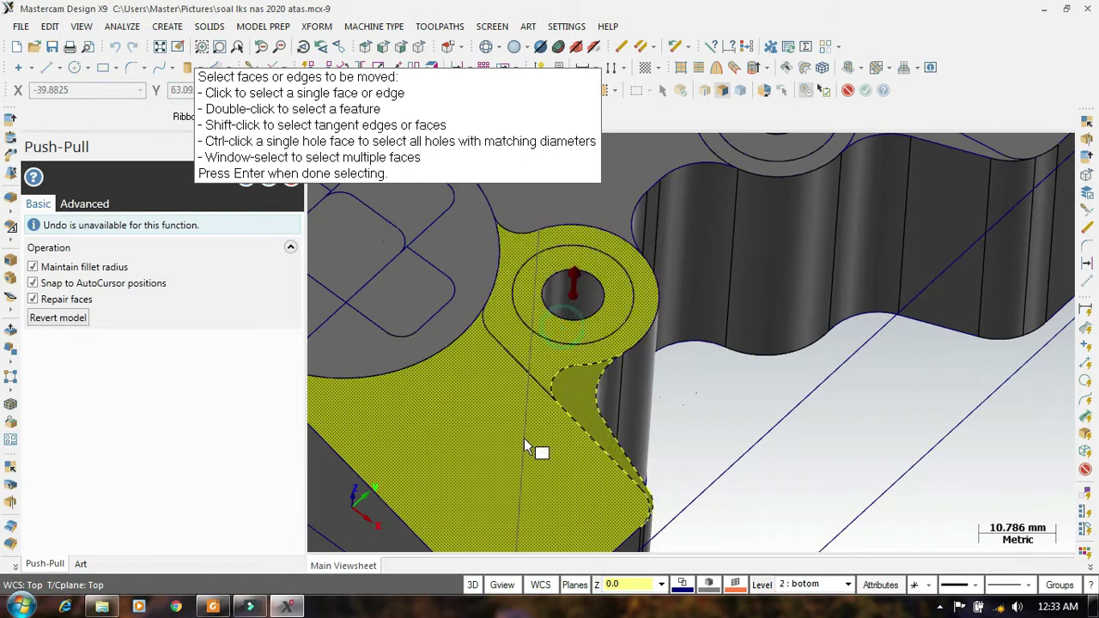
{"action": "scroll", "coordinate": [527, 445], "scroll_direction": "down", "scroll_amount": 4}
{"action": "left_click", "coordinate": [655, 249]}
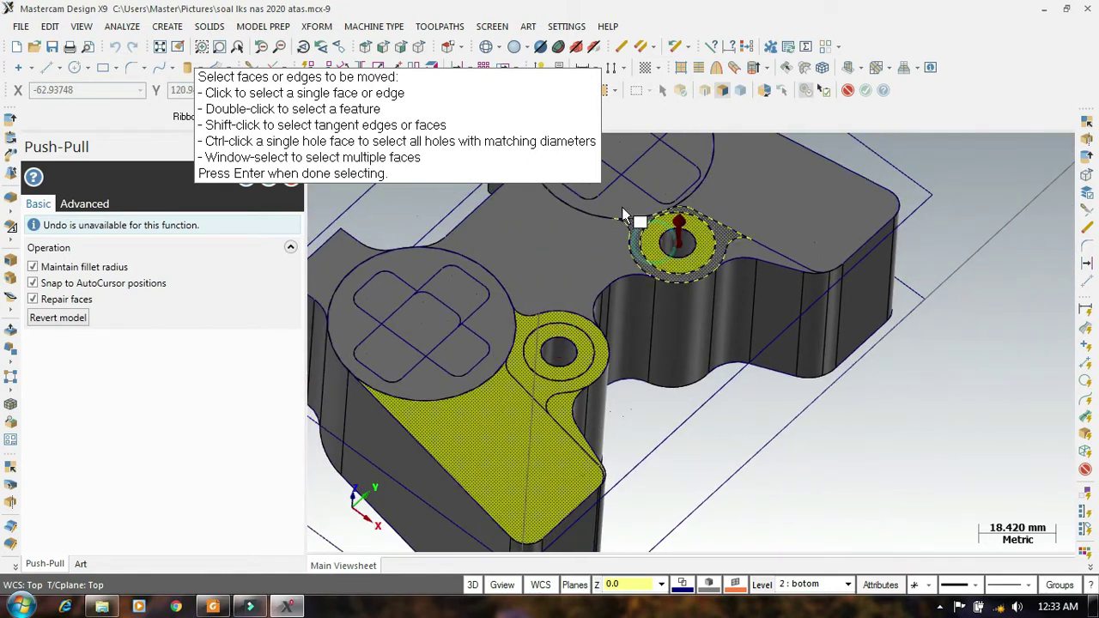
{"action": "scroll", "coordinate": [649, 249], "scroll_direction": "up", "scroll_amount": 6}
{"action": "left_click", "coordinate": [911, 226]}
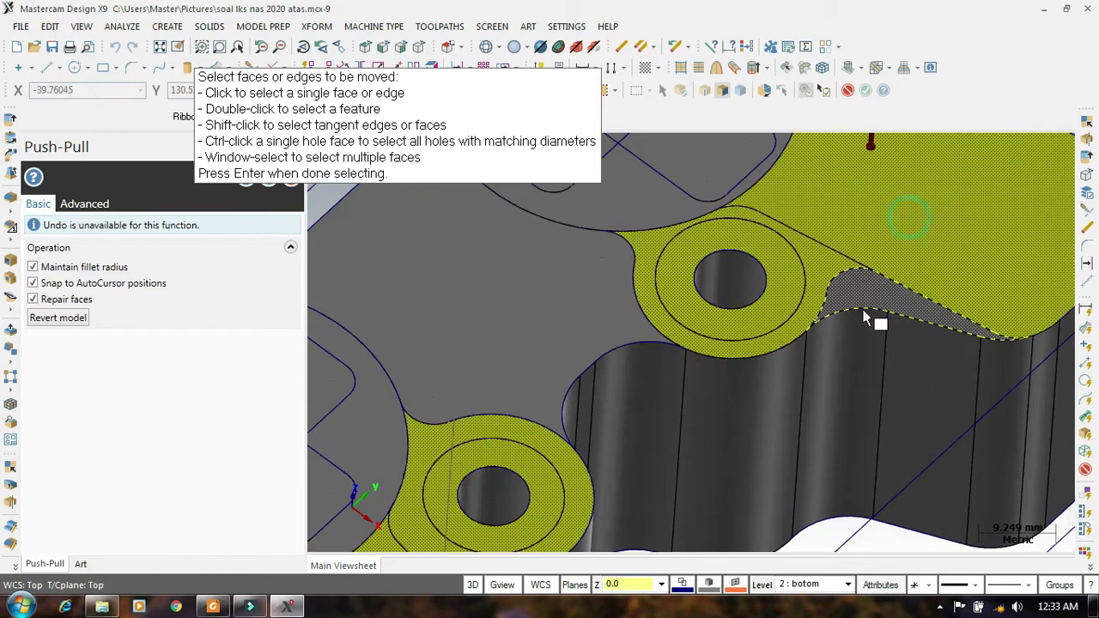
{"action": "scroll", "coordinate": [723, 390], "scroll_direction": "down", "scroll_amount": 3}
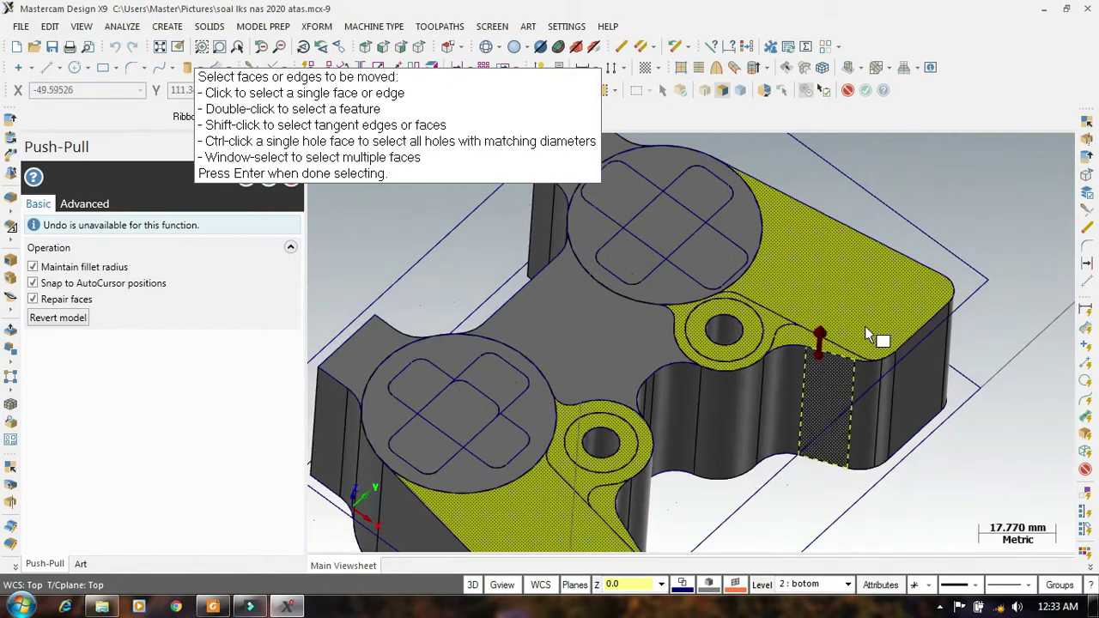
{"action": "left_click", "coordinate": [819, 335]}
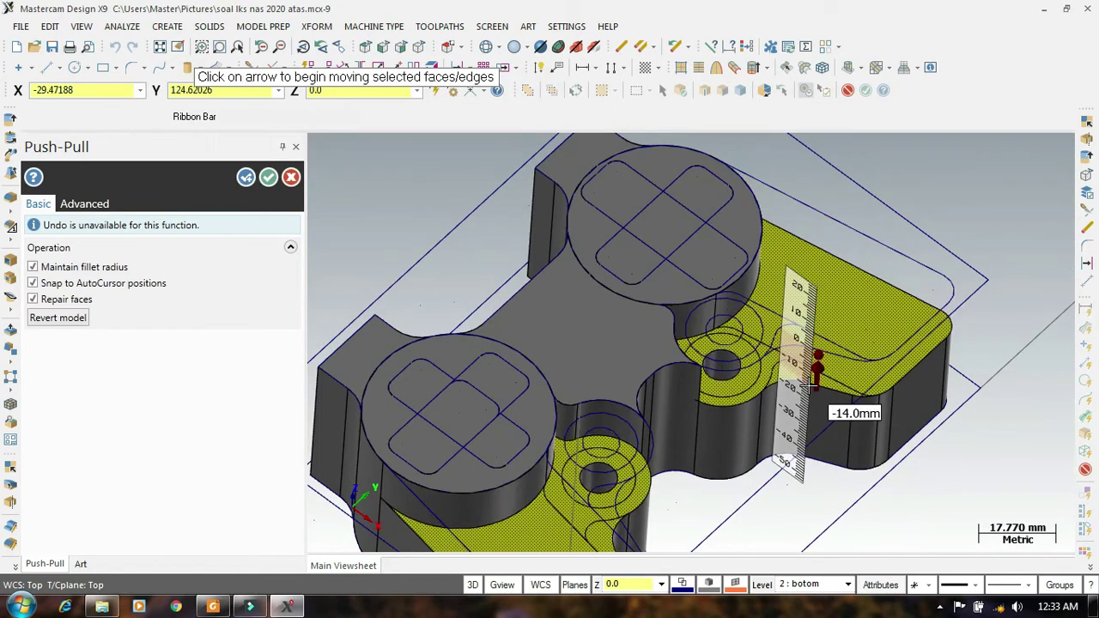
{"action": "type", "text": "-6"}
{"action": "key", "text": "Return"}
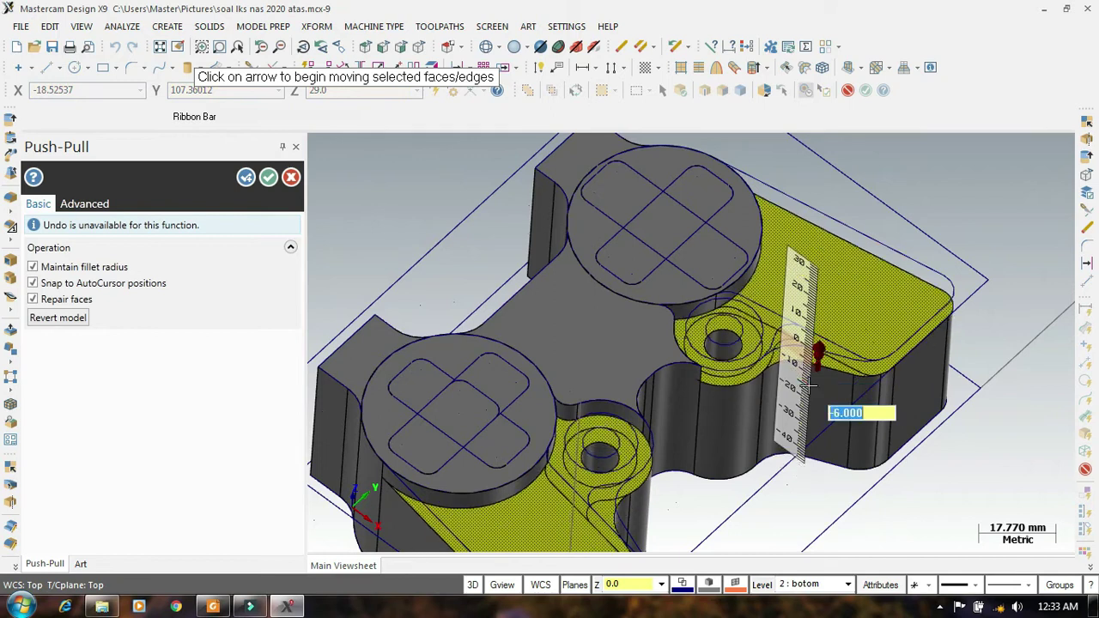
Step: Push-pull the middle web face between the two large circular bosses down 10 mm
{"action": "scroll", "coordinate": [747, 284], "scroll_direction": "down", "scroll_amount": 2}
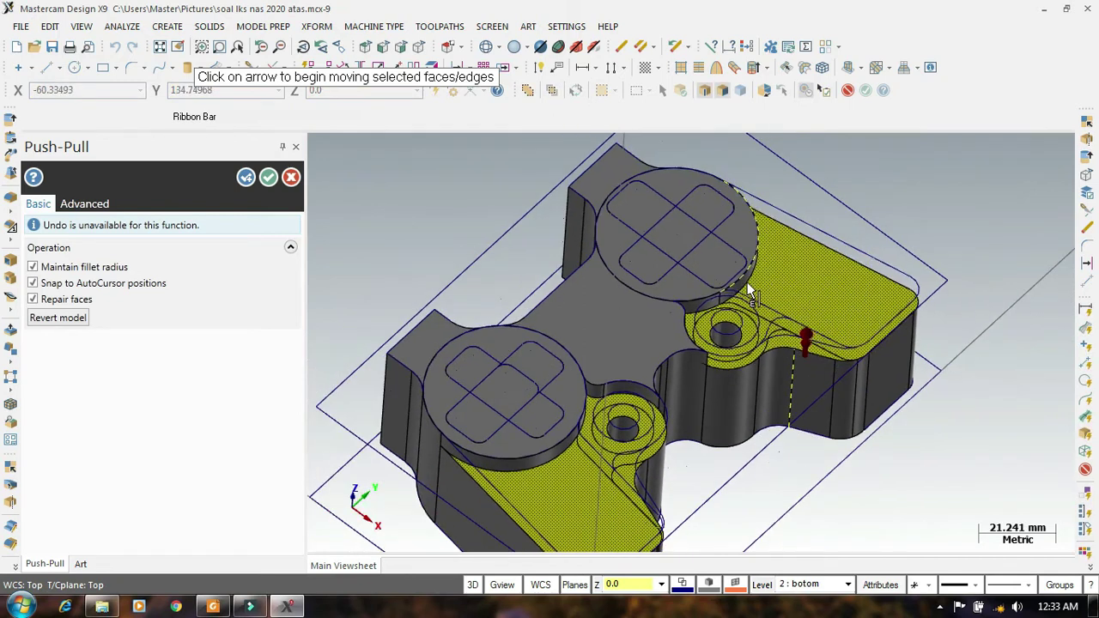
{"action": "scroll", "coordinate": [745, 282], "scroll_direction": "up", "scroll_amount": 3}
{"action": "left_click", "coordinate": [568, 337]}
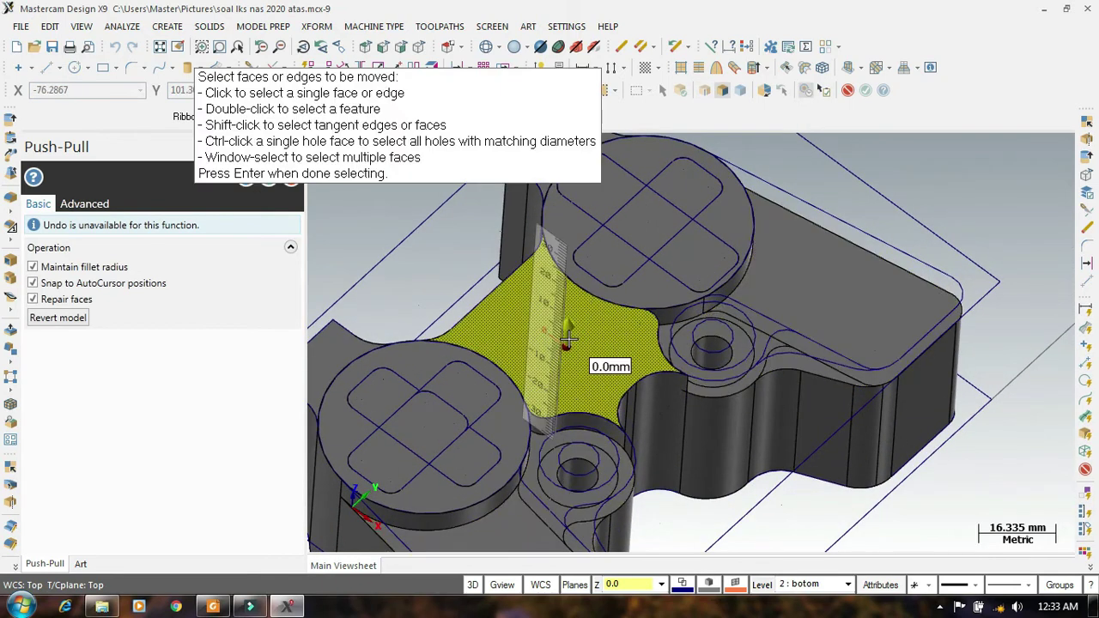
{"action": "left_click", "coordinate": [567, 330]}
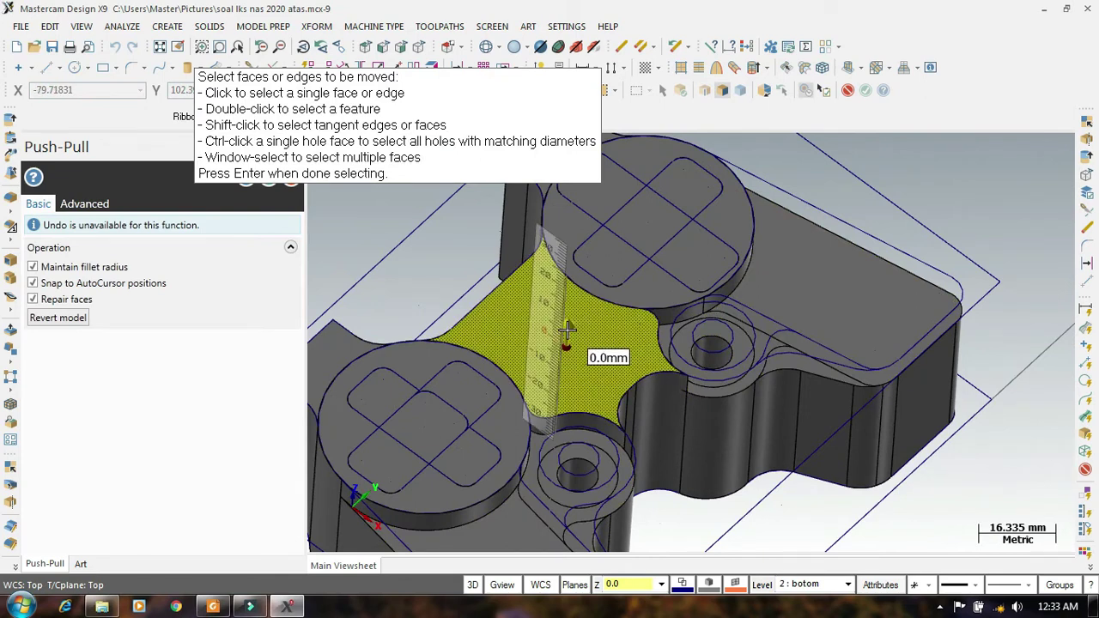
{"action": "left_click", "coordinate": [567, 330]}
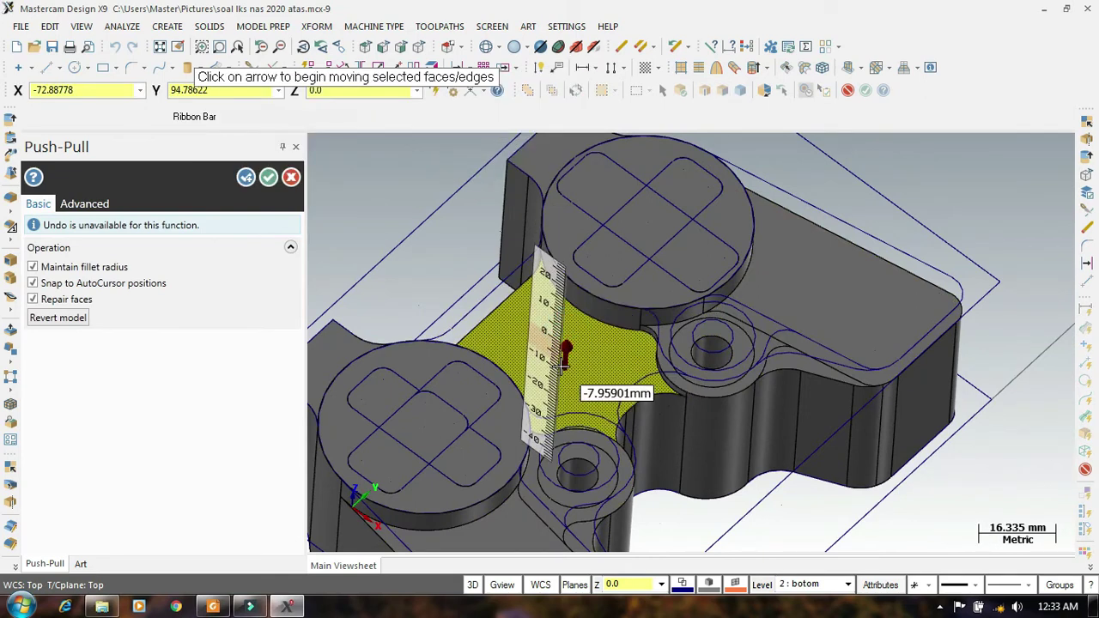
{"action": "type", "text": "-10"}
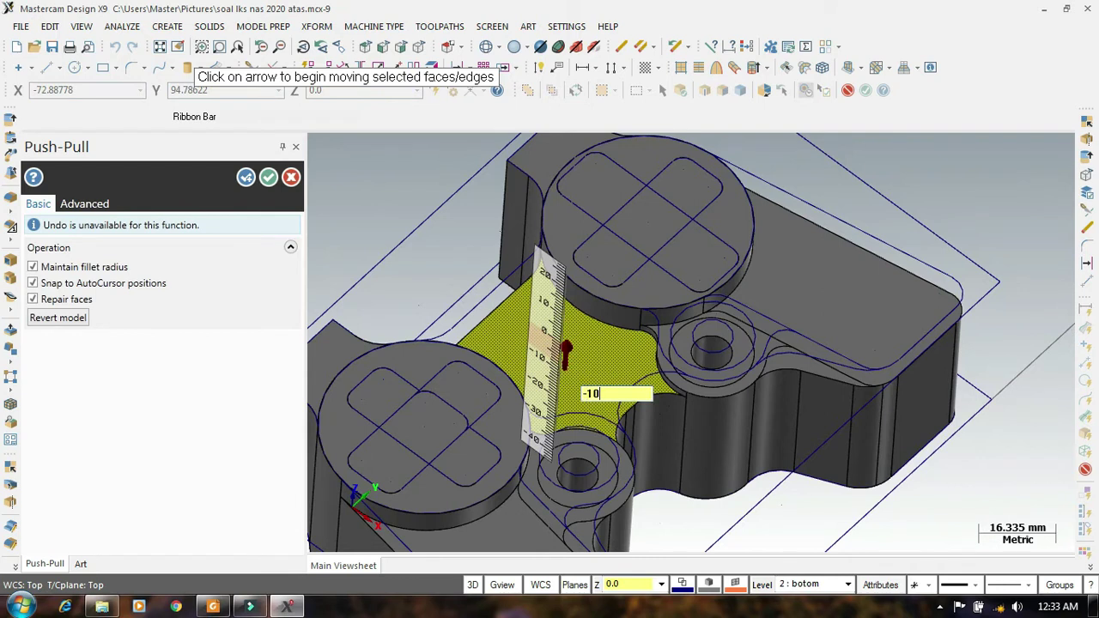
{"action": "key", "text": "Return"}
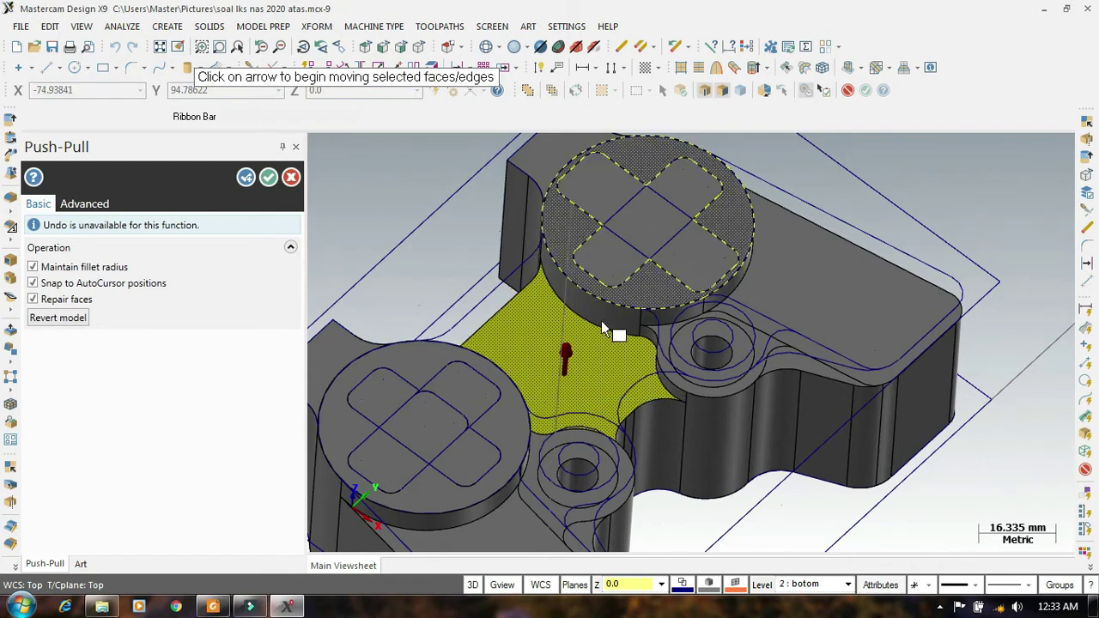
Step: Push-pull the two narrow curved faces between the hole bosses and the wings down another 9 mm
{"action": "scroll", "coordinate": [600, 325], "scroll_direction": "down", "scroll_amount": 2}
{"action": "scroll", "coordinate": [554, 465], "scroll_direction": "up", "scroll_amount": 4}
{"action": "scroll", "coordinate": [655, 515], "scroll_direction": "down", "scroll_amount": 1}
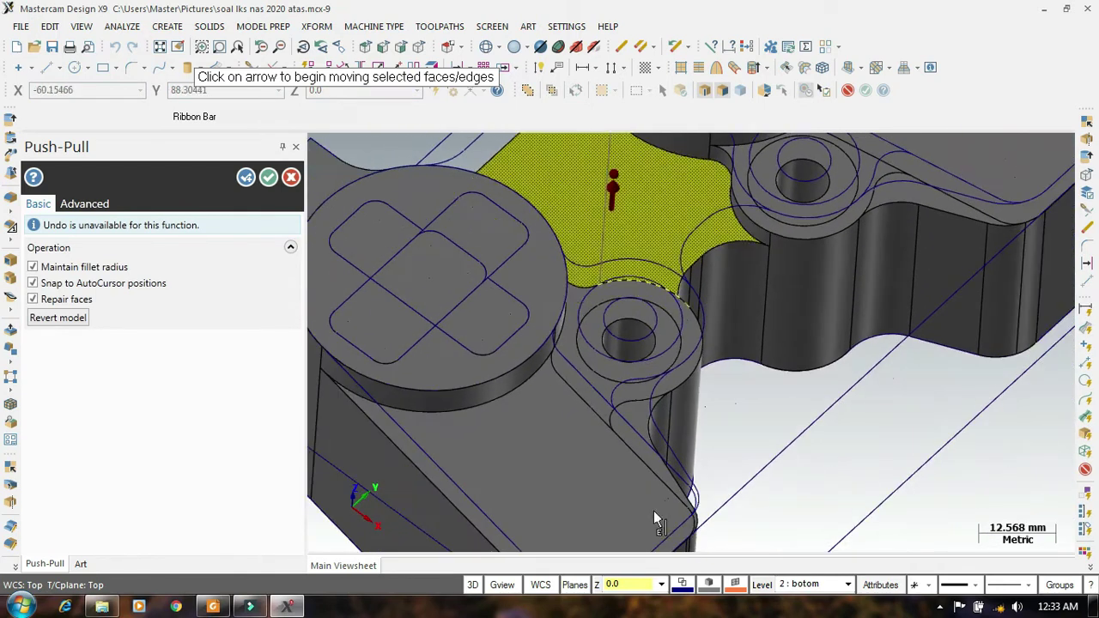
{"action": "scroll", "coordinate": [680, 429], "scroll_direction": "up", "scroll_amount": 2}
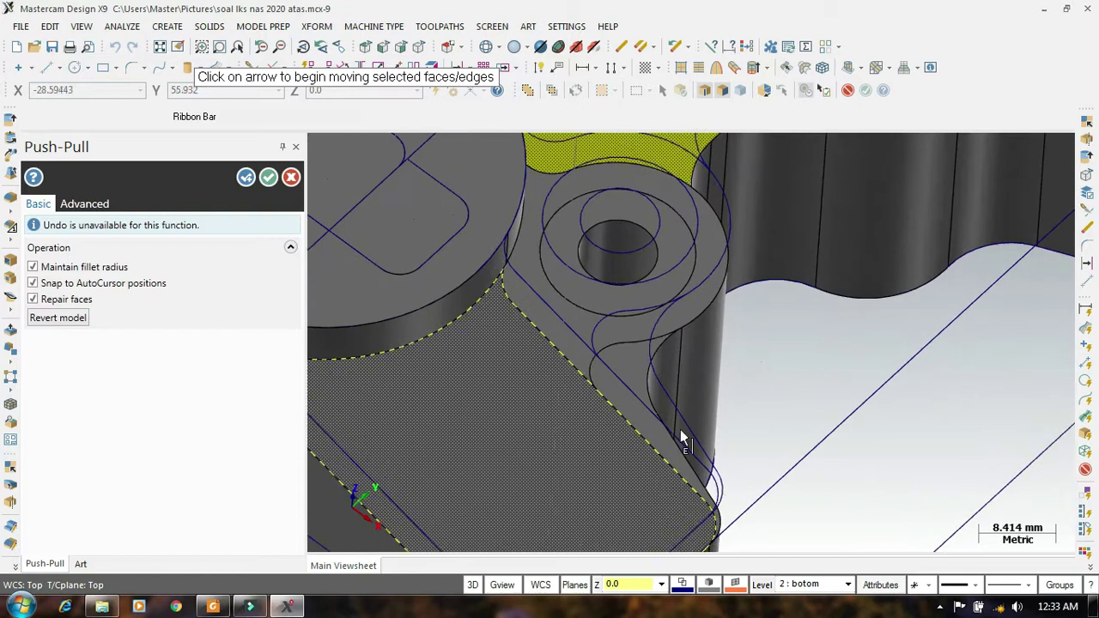
{"action": "left_click", "coordinate": [631, 374]}
{"action": "scroll", "coordinate": [491, 473], "scroll_direction": "down", "scroll_amount": 4}
{"action": "left_click", "coordinate": [812, 217]}
{"action": "left_click_drag", "start_coordinate": [828, 225], "coordinate": [823, 248]}
{"action": "type", "text": "-9"}
{"action": "key", "text": "Return"}
Step: Push-pull the outer ring face around the hole near the far wing down 3 mm
{"action": "scroll", "coordinate": [738, 282], "scroll_direction": "down", "scroll_amount": 3}
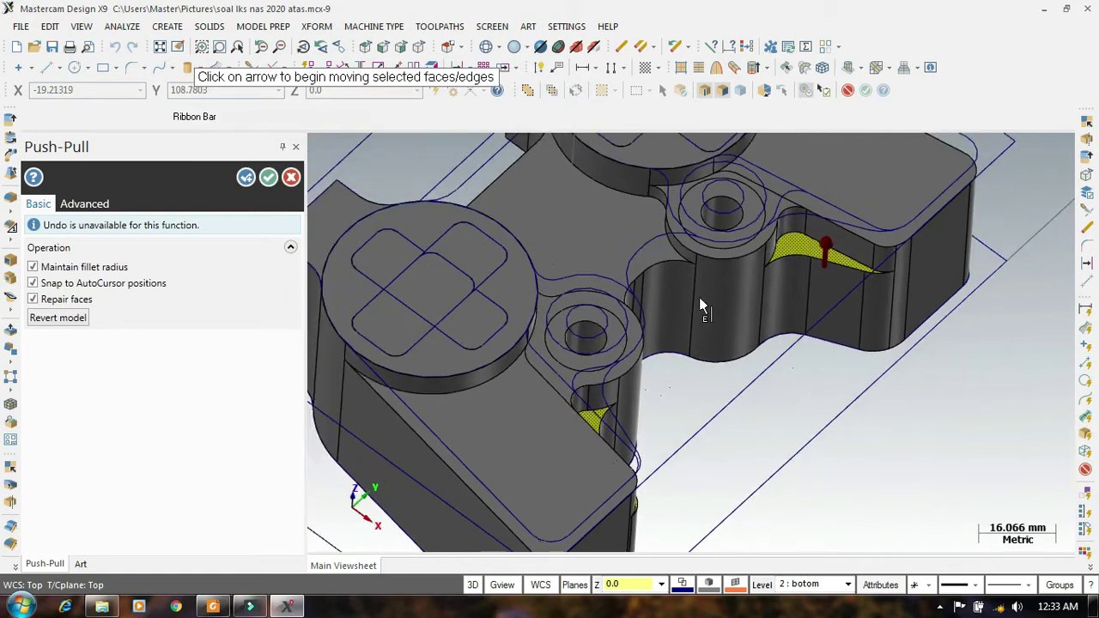
{"action": "scroll", "coordinate": [686, 180], "scroll_direction": "up", "scroll_amount": 5}
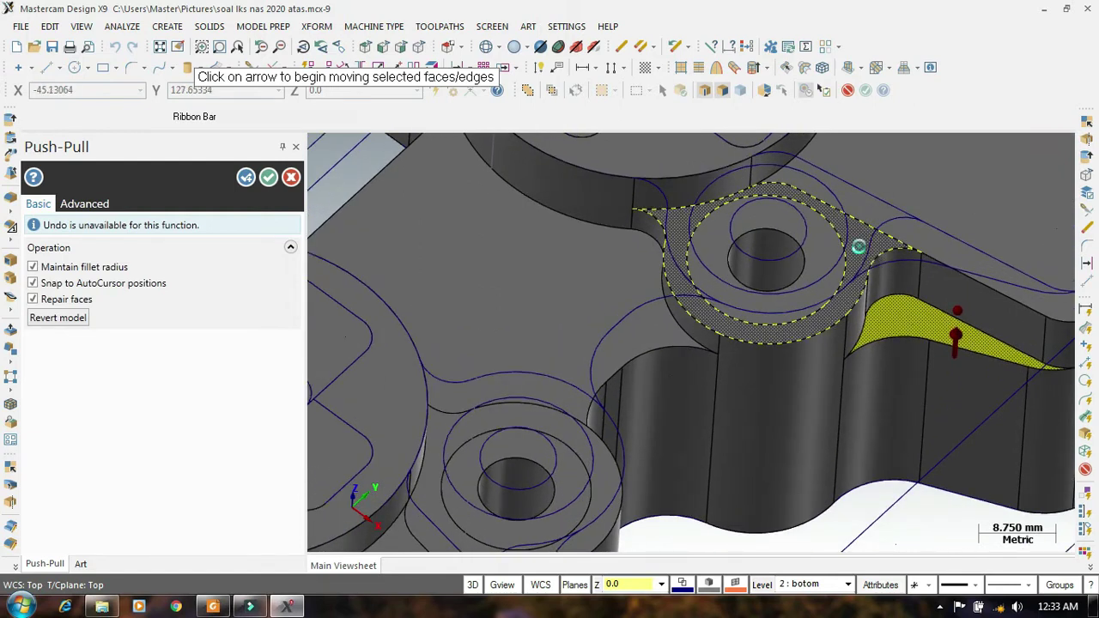
{"action": "left_click", "coordinate": [859, 248]}
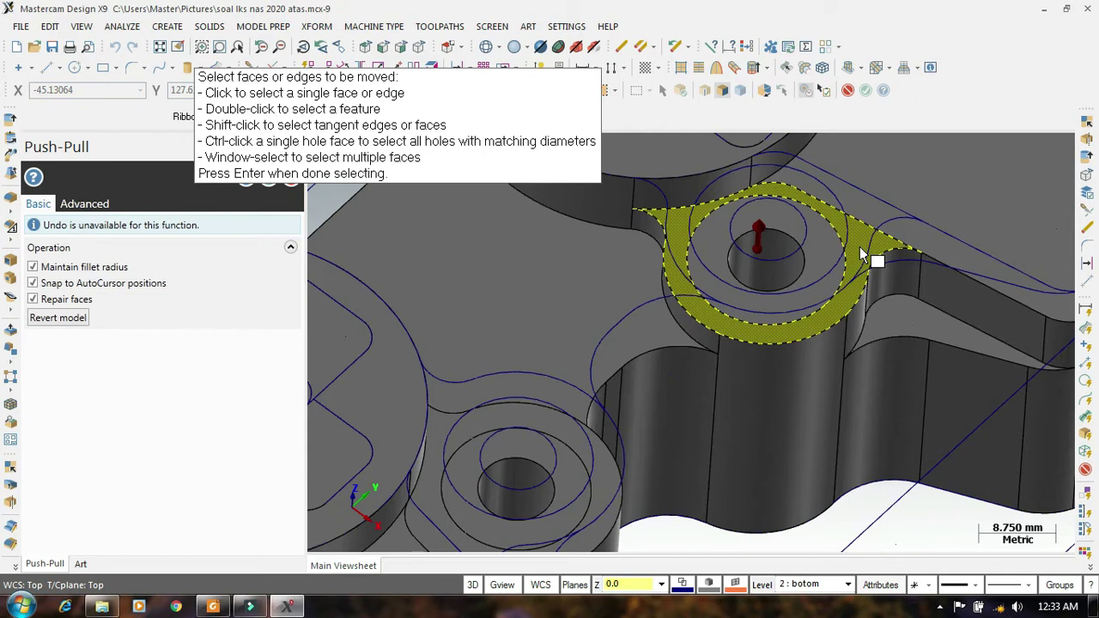
{"action": "left_click", "coordinate": [758, 230]}
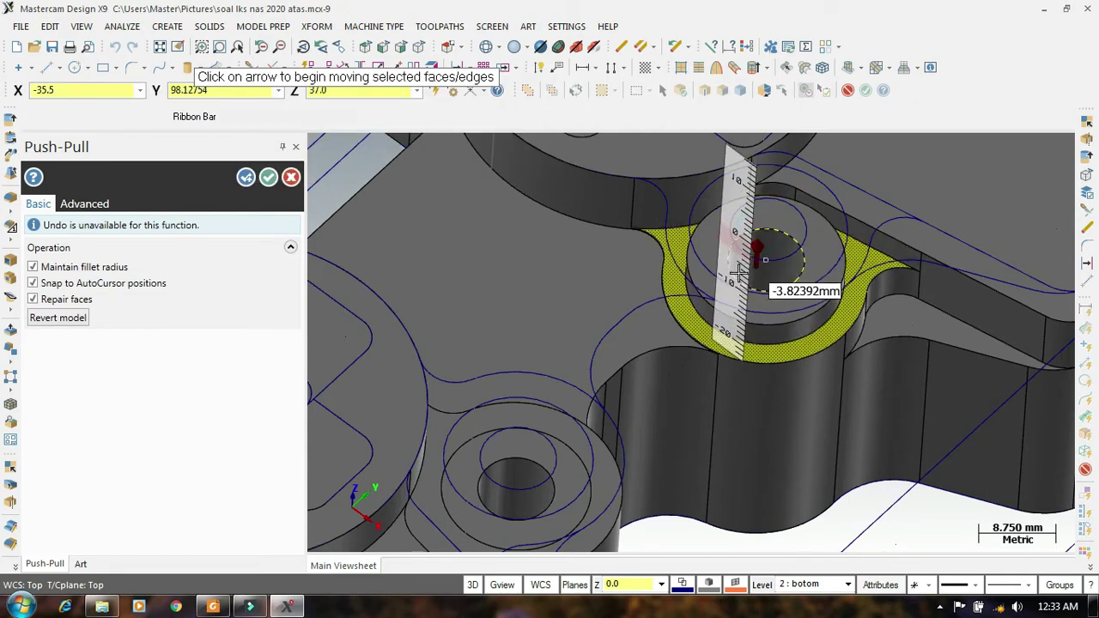
{"action": "type", "text": "-3"}
{"action": "key", "text": "Return"}
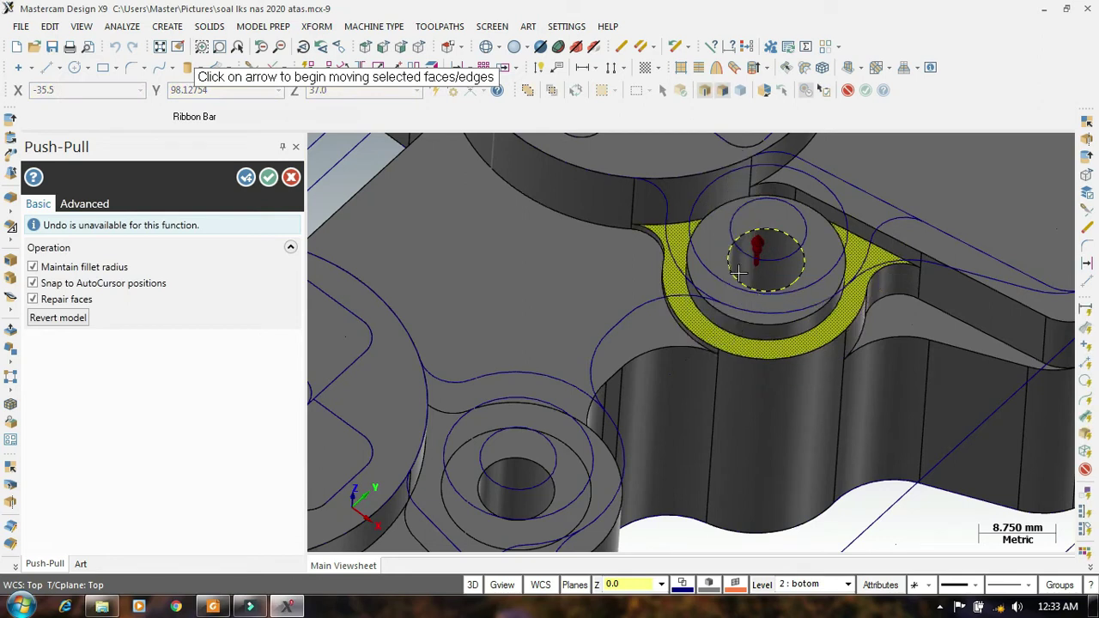
Step: Push-pull the outer ring face around the hole near the front wing down 1 mm
{"action": "left_click", "coordinate": [595, 470]}
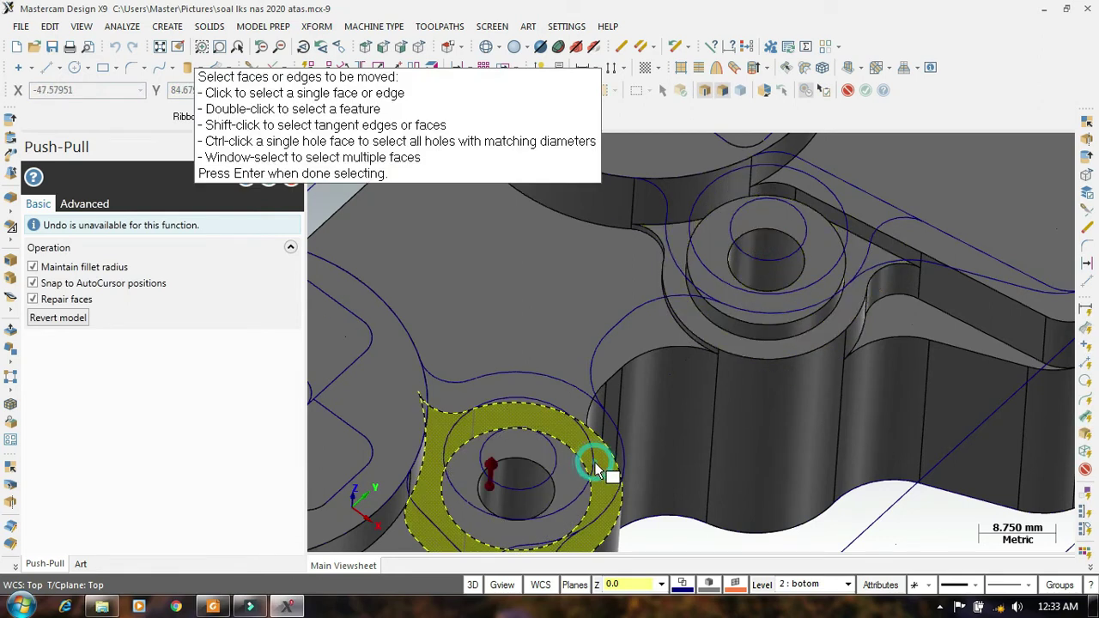
{"action": "left_click", "coordinate": [491, 467]}
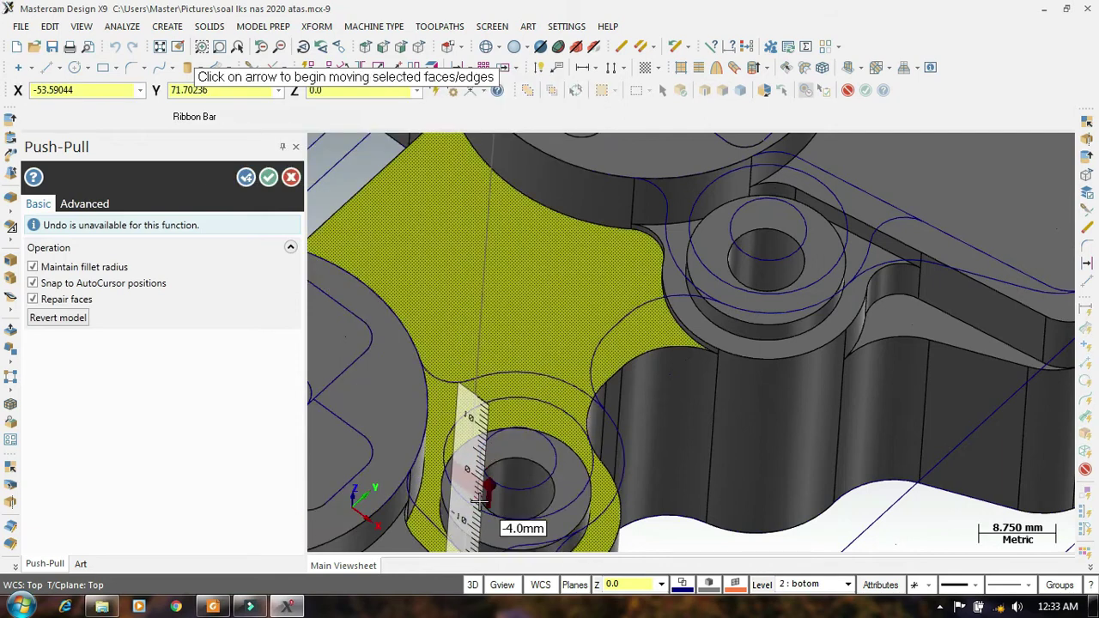
{"action": "type", "text": "-1"}
{"action": "key", "text": "Return"}
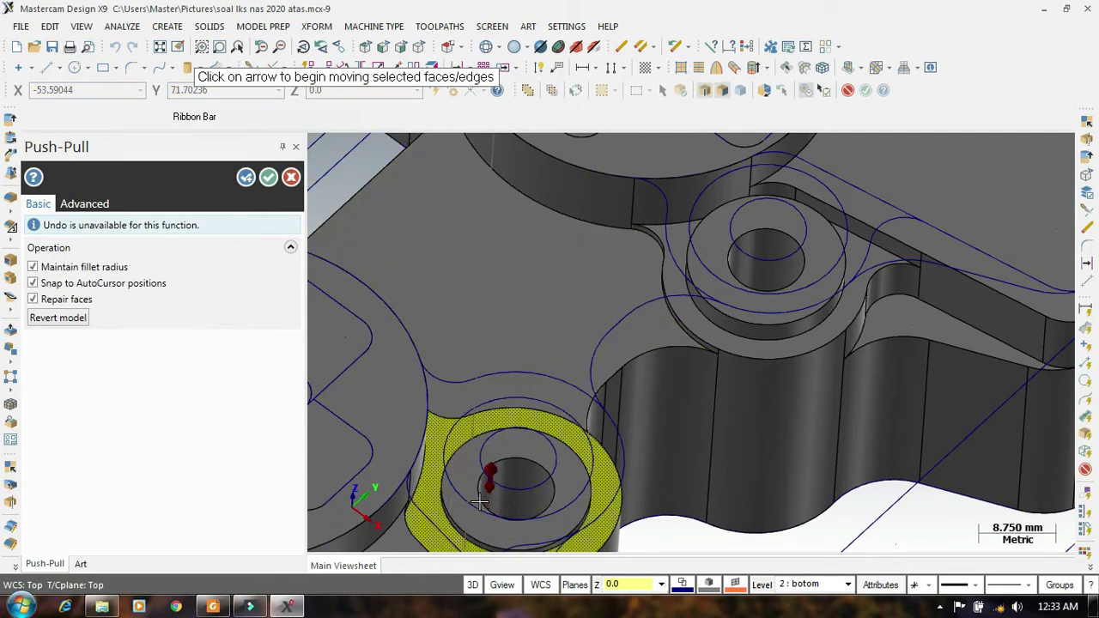
{"action": "scroll", "coordinate": [575, 266], "scroll_direction": "down", "scroll_amount": 2}
{"action": "scroll", "coordinate": [579, 262], "scroll_direction": "down", "scroll_amount": 3}
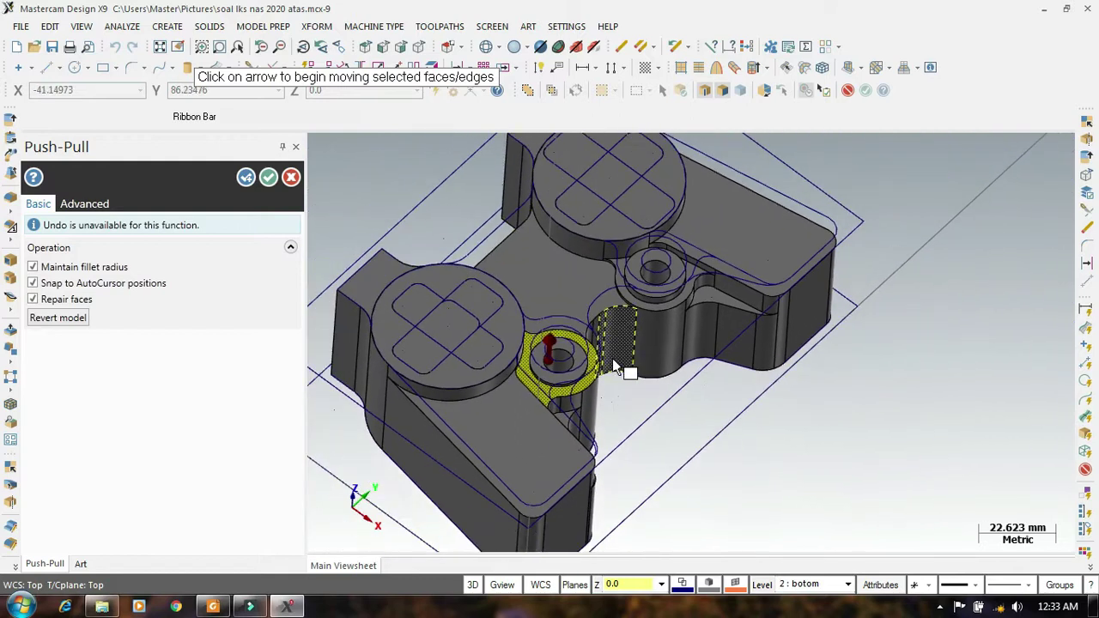
Step: Examine the hole boss depths in section B-B and the side view of the LKSN2020 PDF drawing
{"action": "scroll", "coordinate": [551, 419], "scroll_direction": "down", "scroll_amount": 1}
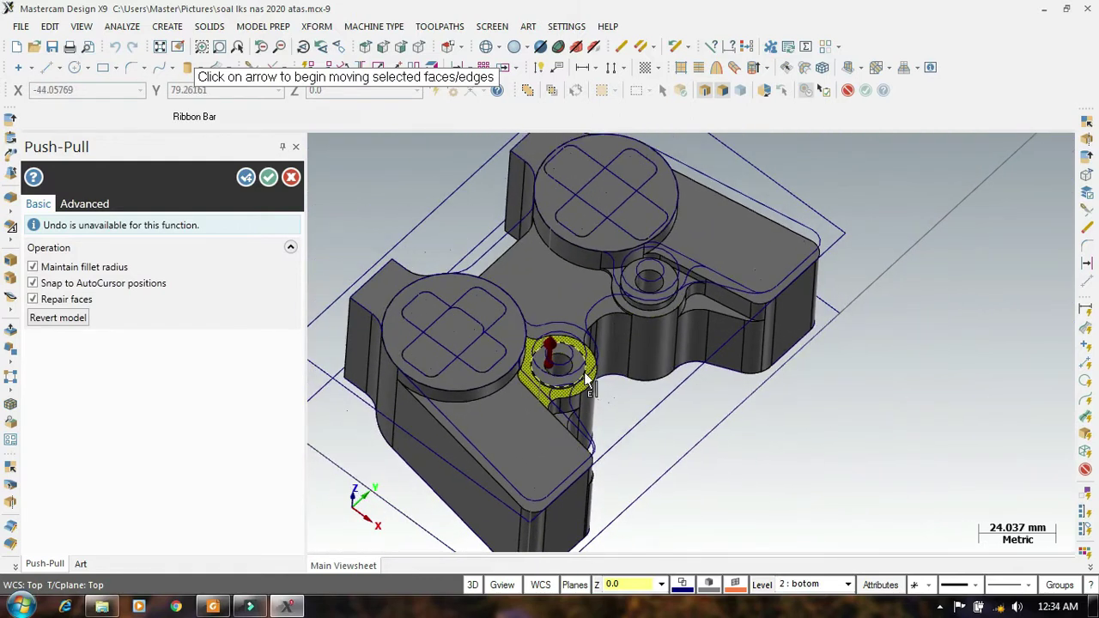
{"action": "left_click", "coordinate": [213, 607]}
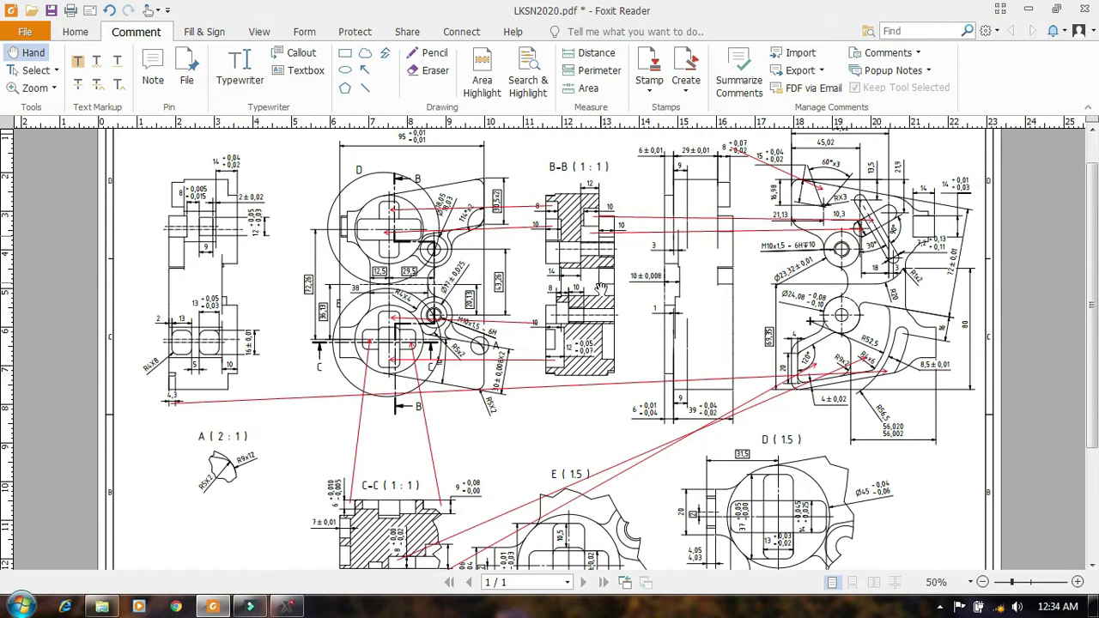
{"action": "scroll", "coordinate": [600, 287], "scroll_direction": "up", "scroll_amount": 4, "text": "ctrl"}
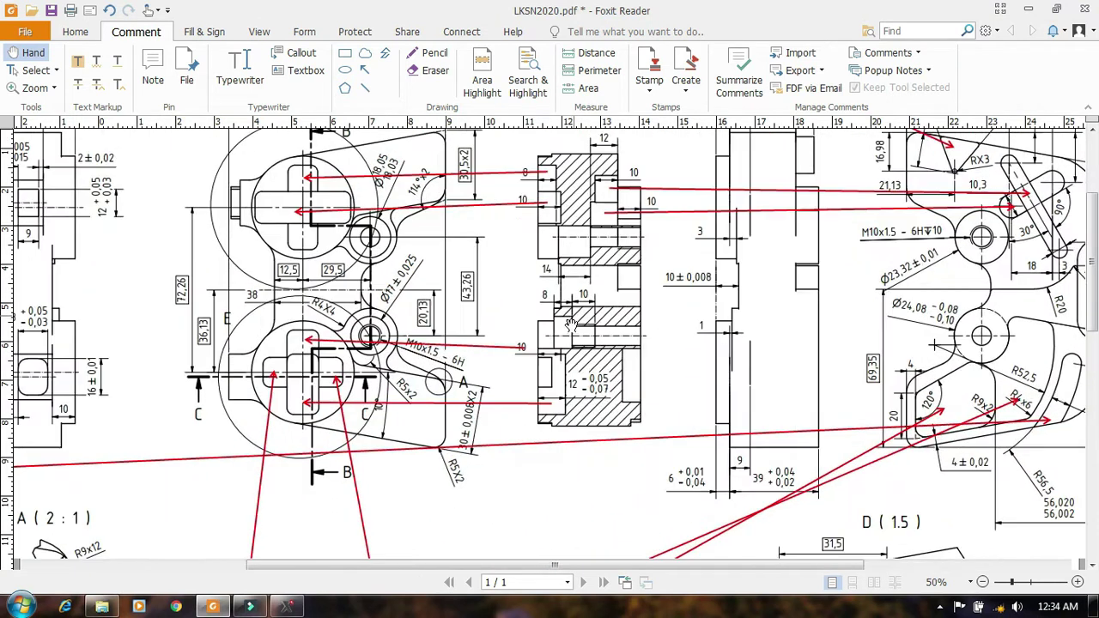
{"action": "scroll", "coordinate": [569, 324], "scroll_direction": "up", "scroll_amount": 3, "text": "ctrl"}
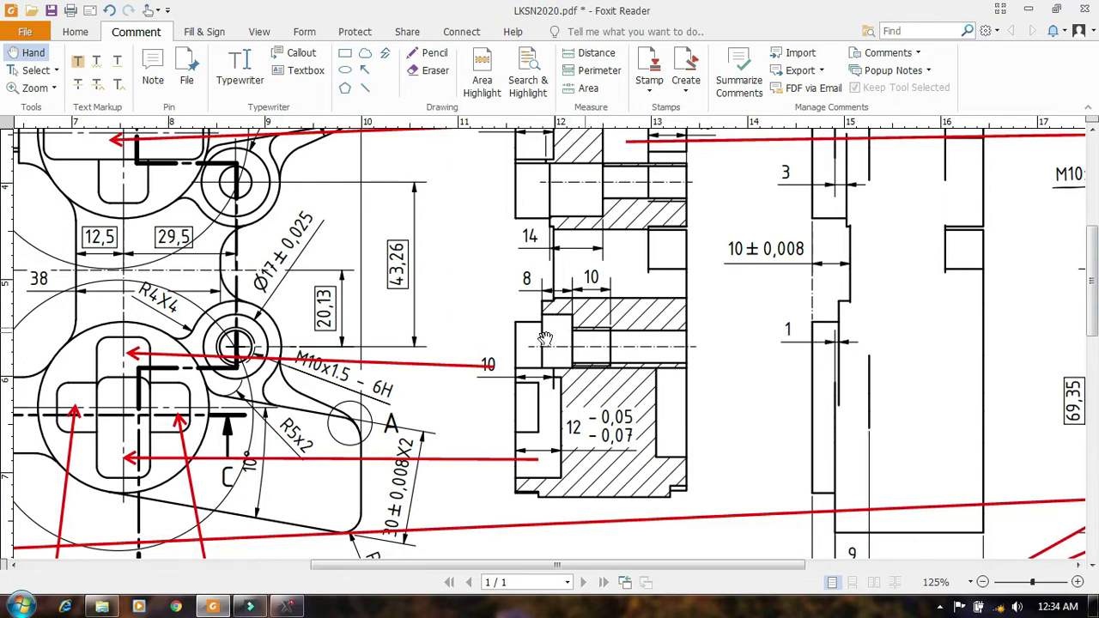
{"action": "scroll", "coordinate": [546, 339], "scroll_direction": "up", "scroll_amount": 3}
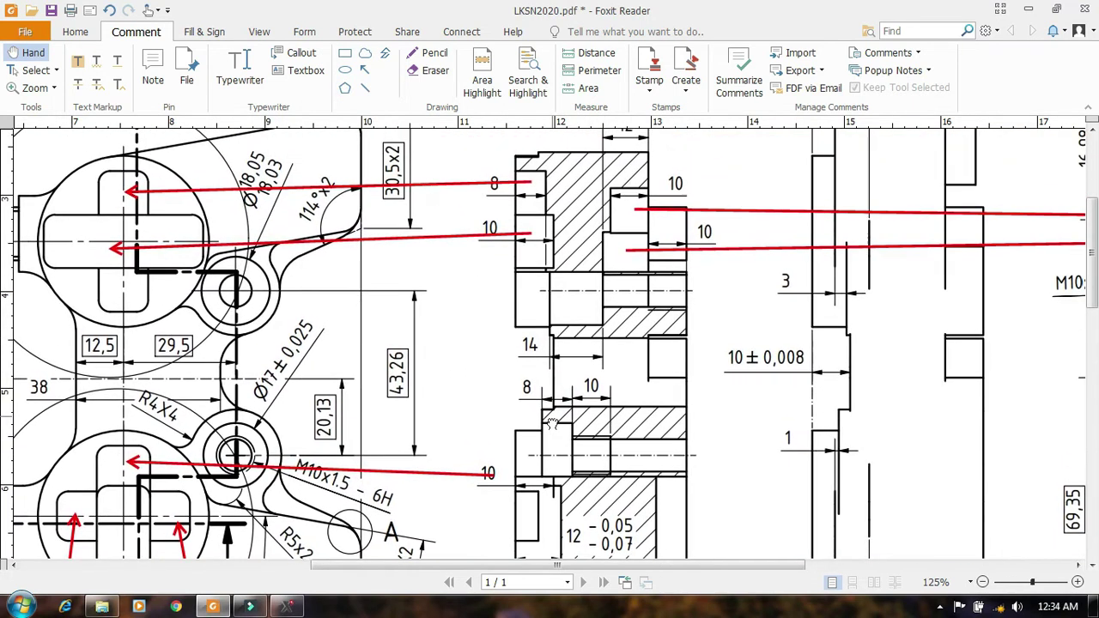
{"action": "left_click_drag", "start_coordinate": [551, 423], "coordinate": [550, 442]}
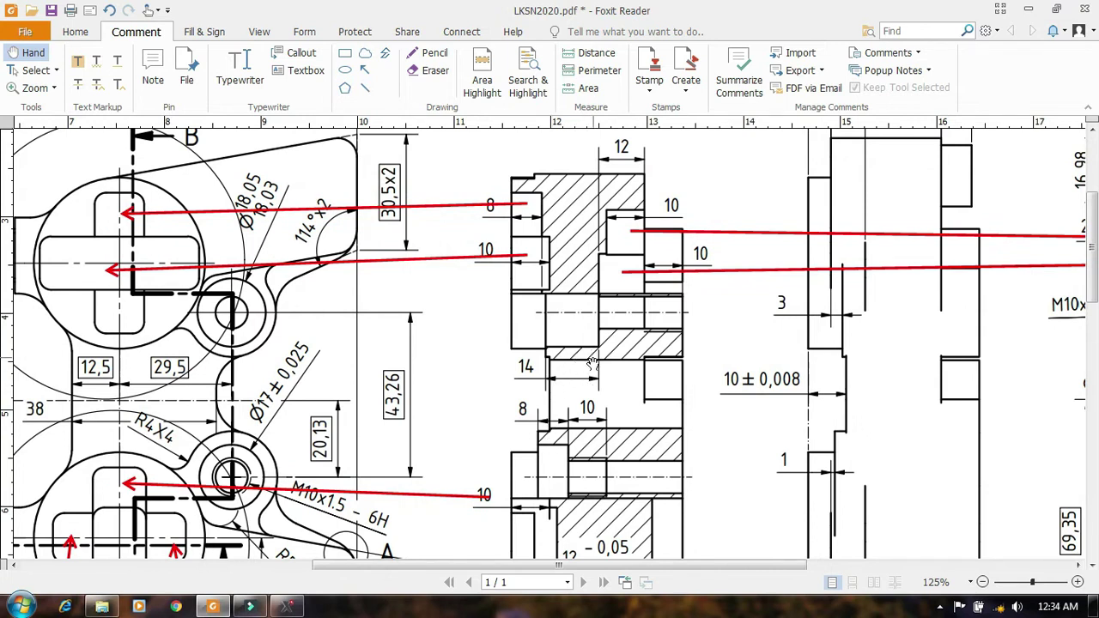
{"action": "scroll", "coordinate": [593, 362], "scroll_direction": "down", "scroll_amount": 2, "text": "ctrl"}
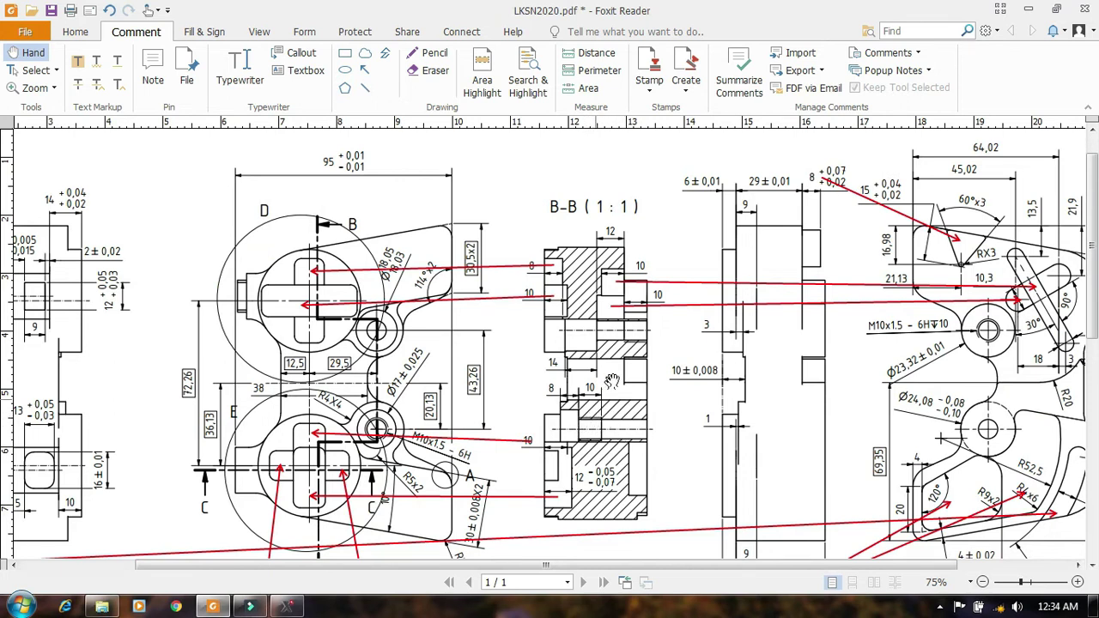
{"action": "scroll", "coordinate": [611, 381], "scroll_direction": "down", "scroll_amount": 1, "text": "ctrl"}
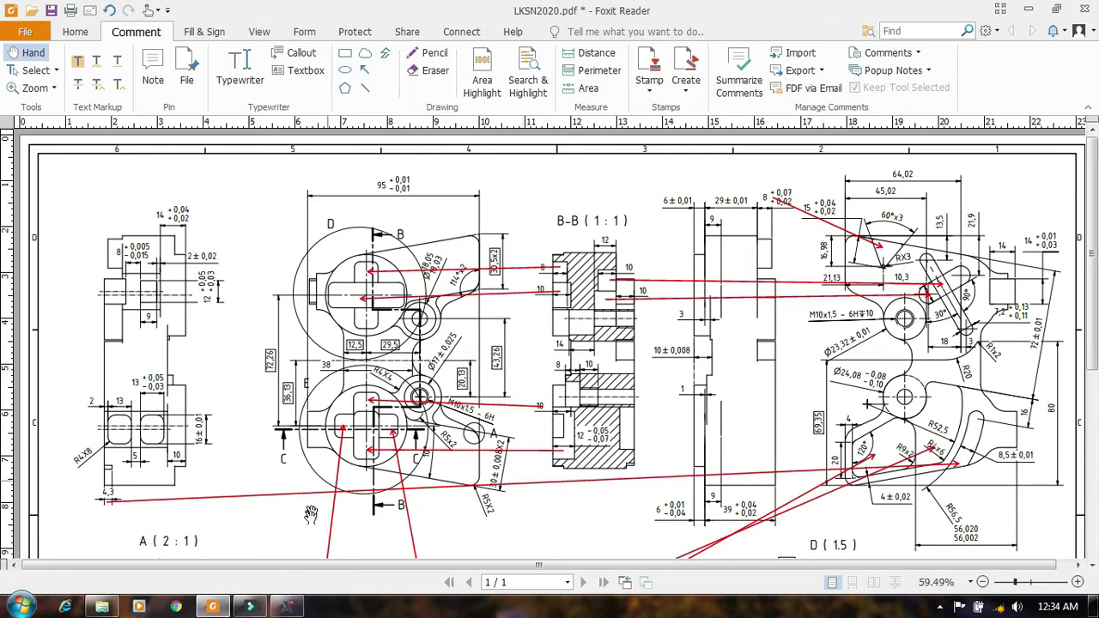
Step: Switch back to Mastercam and push-pull the outer ring face around the hole near the front wing down 8 mm
{"action": "left_click", "coordinate": [288, 606]}
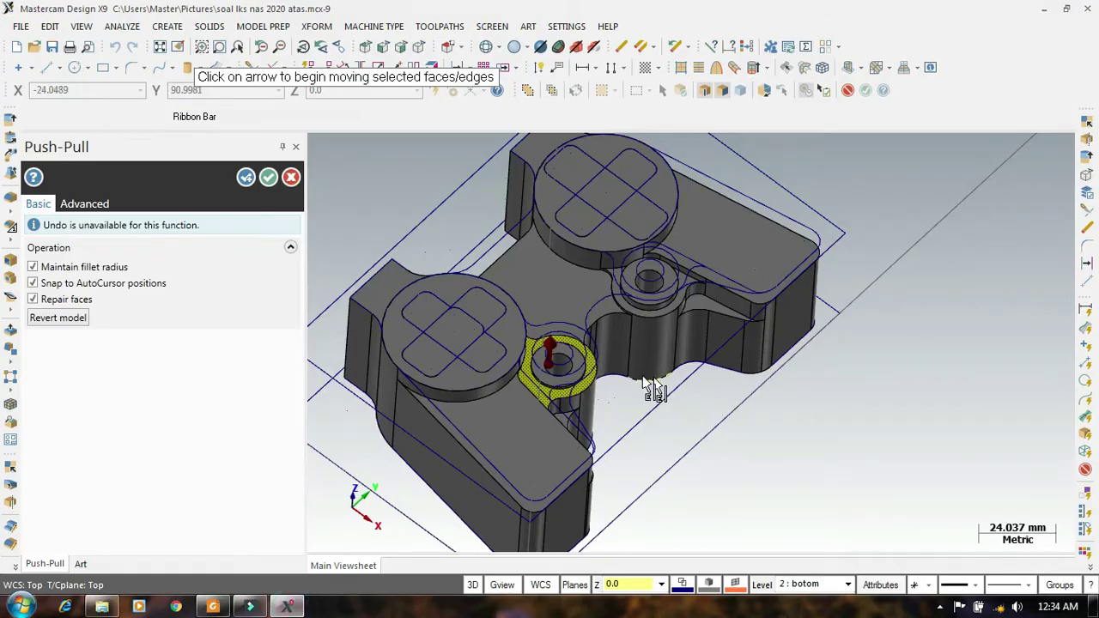
{"action": "left_click_drag", "start_coordinate": [542, 346], "coordinate": [539, 386]}
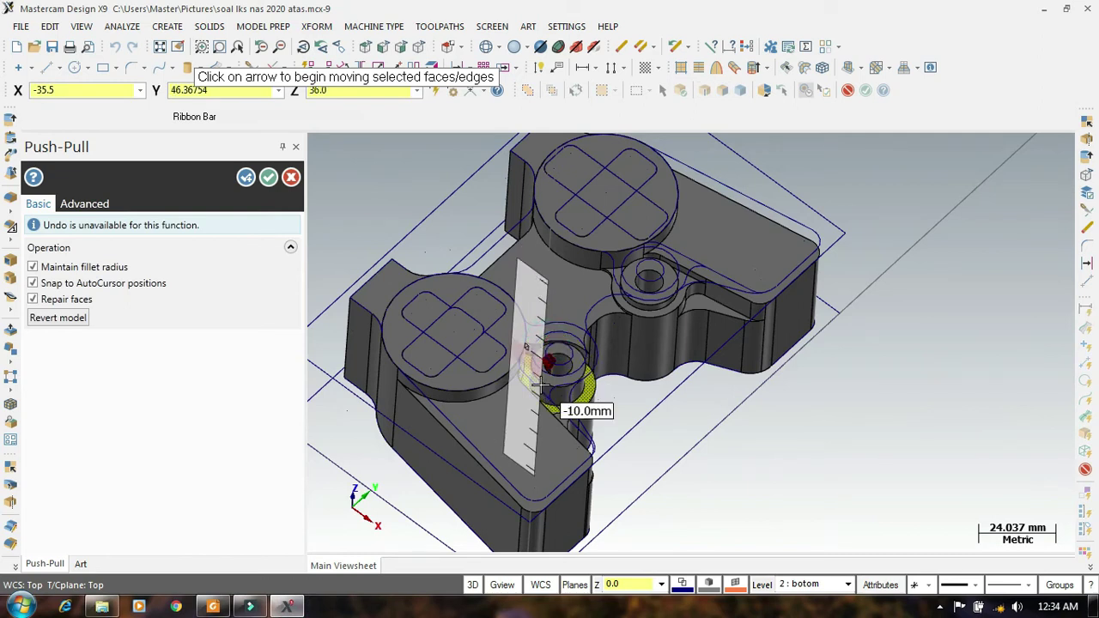
{"action": "type", "text": "-8"}
{"action": "key", "text": "Return"}
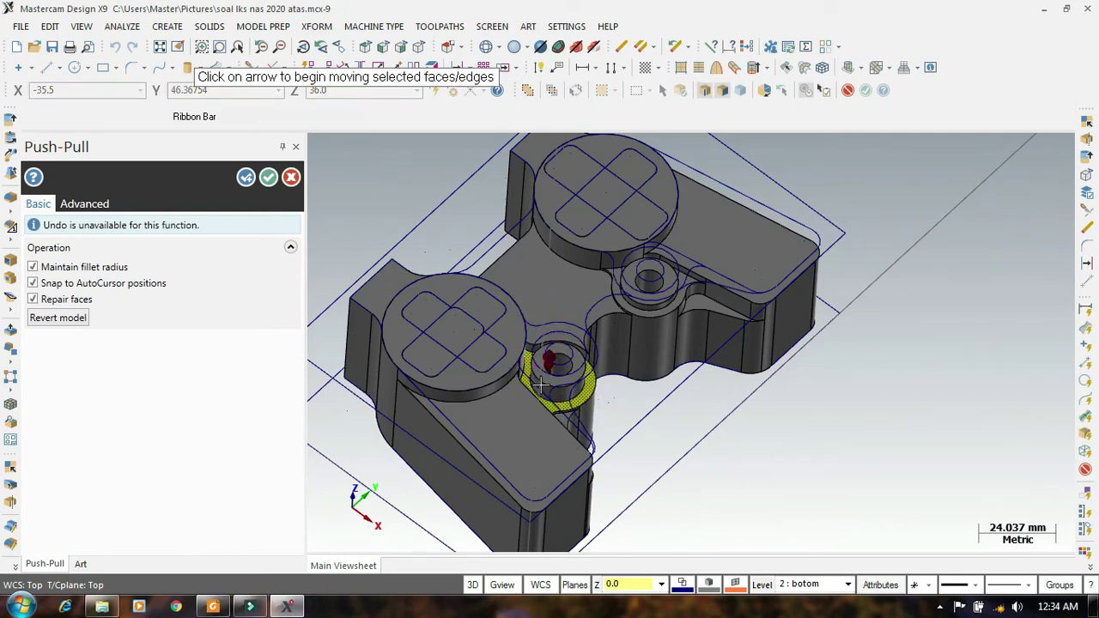
Step: Push-pull the outer ring face around the hole near the front wing back up 8 mm
{"action": "scroll", "coordinate": [689, 377], "scroll_direction": "down", "scroll_amount": 3}
{"action": "scroll", "coordinate": [644, 482], "scroll_direction": "up", "scroll_amount": 3}
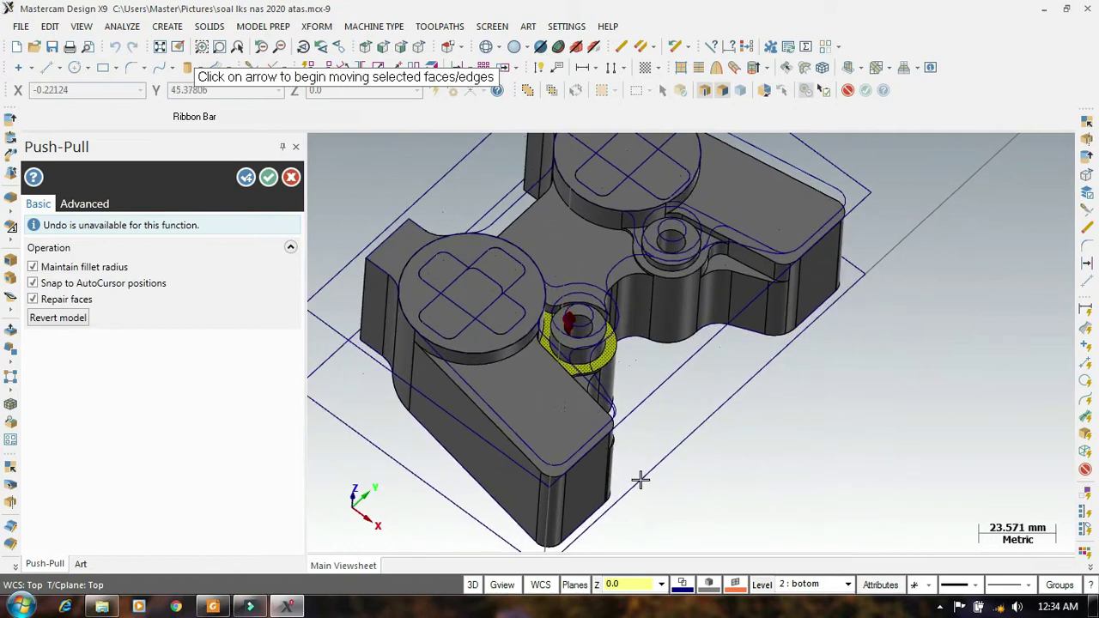
{"action": "scroll", "coordinate": [623, 336], "scroll_direction": "down", "scroll_amount": 2}
{"action": "scroll", "coordinate": [570, 331], "scroll_direction": "up", "scroll_amount": 3}
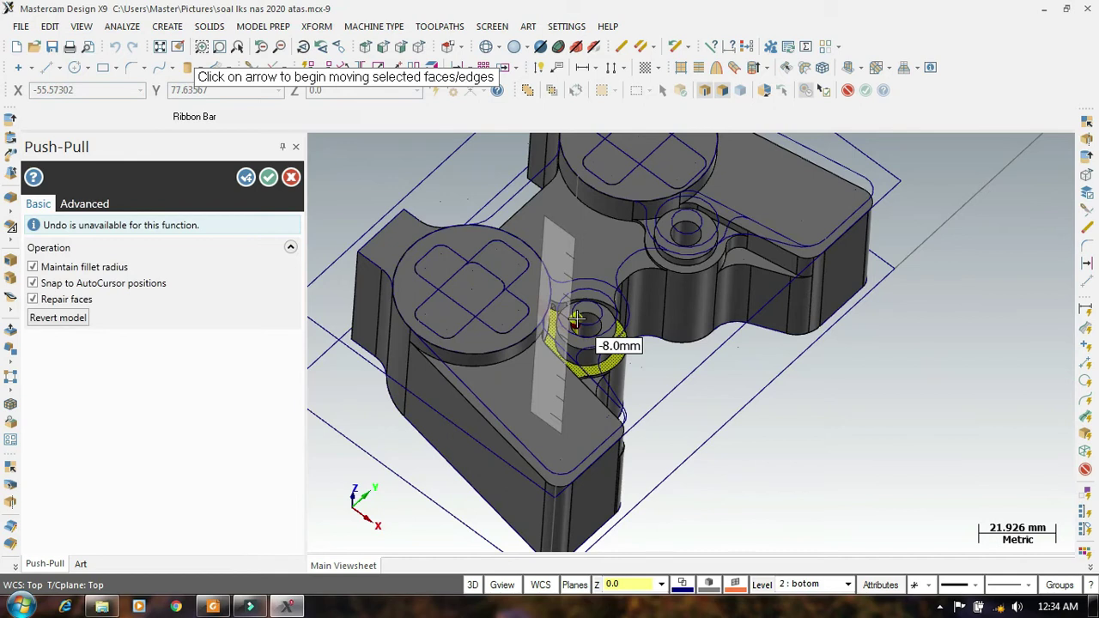
{"action": "left_click", "coordinate": [575, 319]}
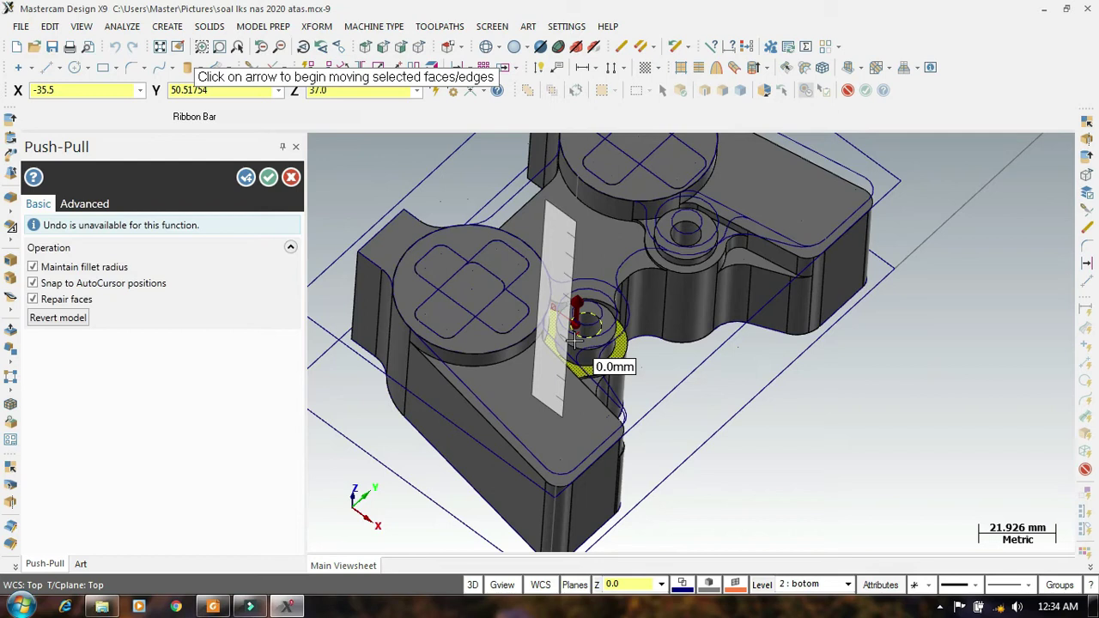
{"action": "type", "text": "8"}
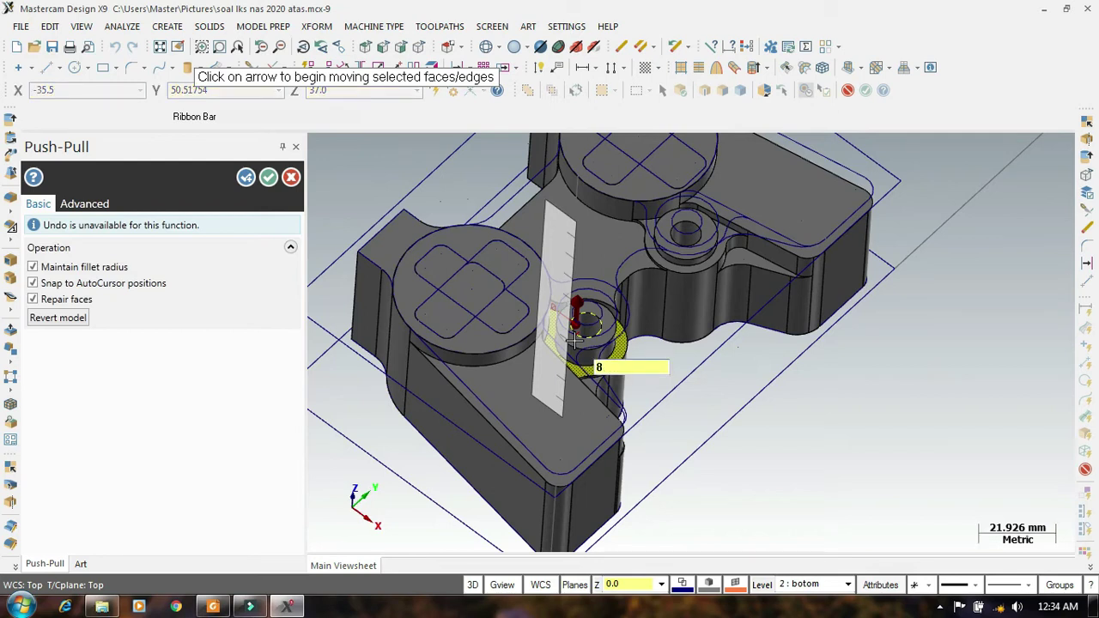
{"action": "key", "text": "Return"}
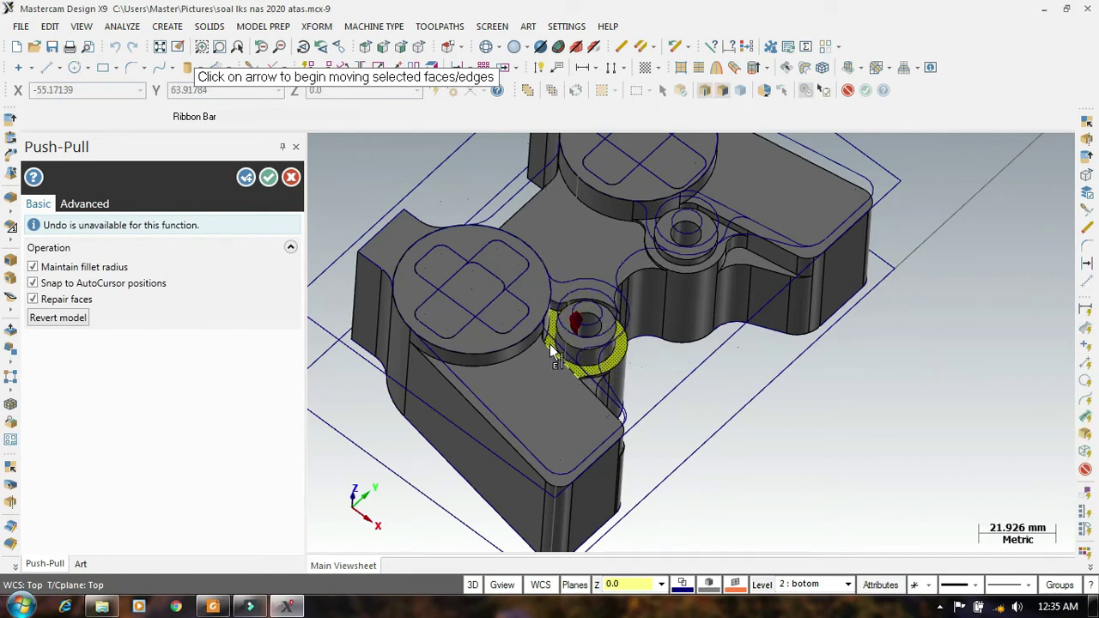
{"action": "scroll", "coordinate": [579, 343], "scroll_direction": "up", "scroll_amount": 2}
{"action": "scroll", "coordinate": [580, 344], "scroll_direction": "up", "scroll_amount": 1}
{"action": "left_click", "coordinate": [590, 313]}
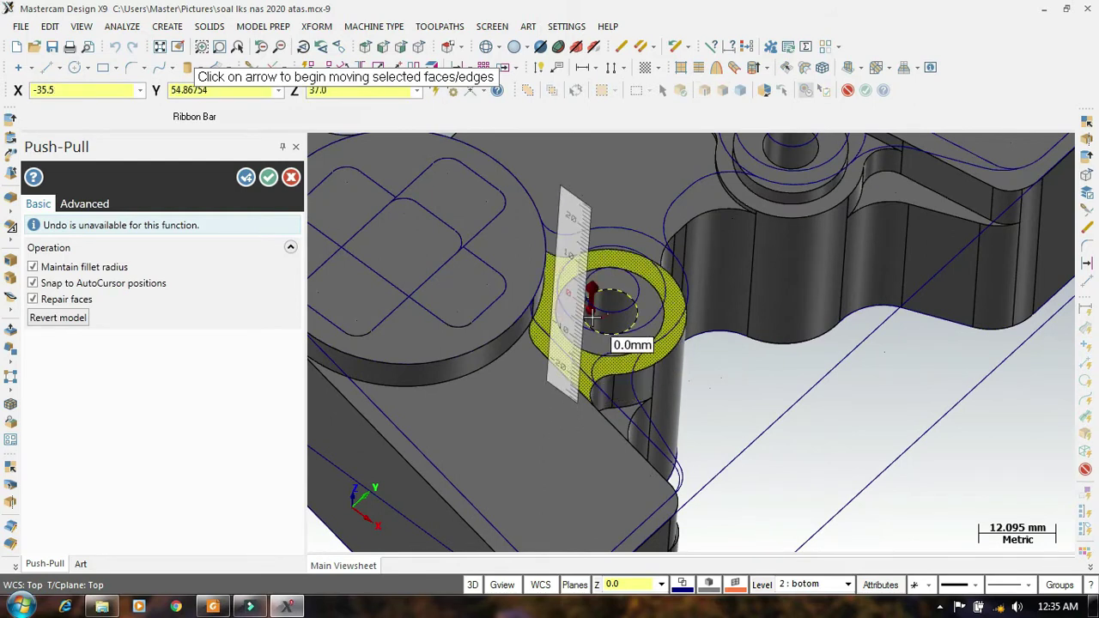
{"action": "type", "text": "8"}
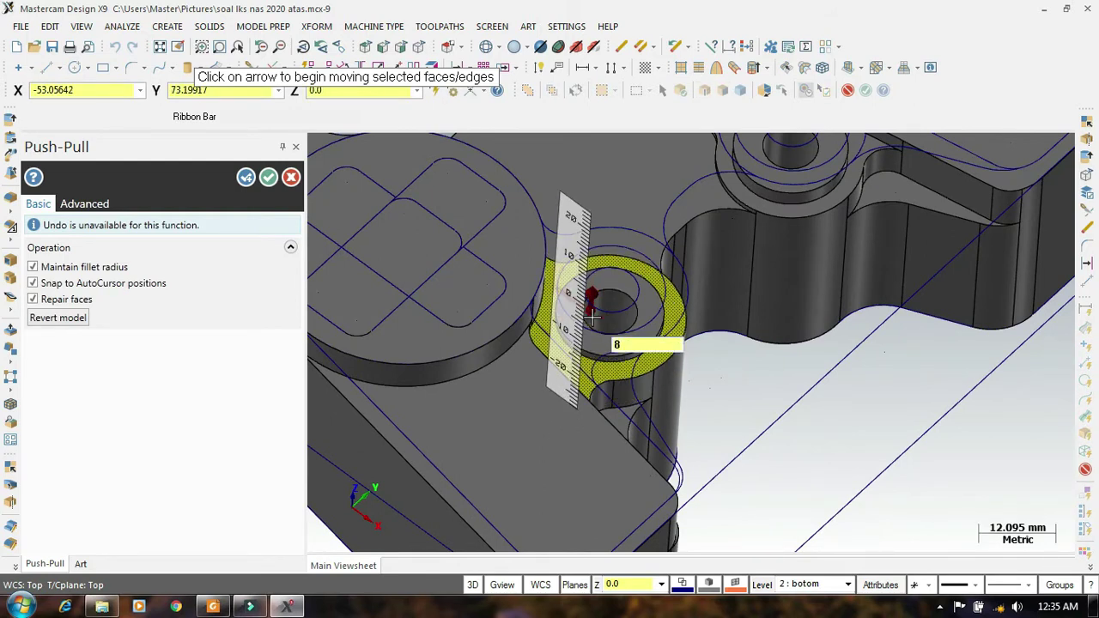
{"action": "key", "text": "Return"}
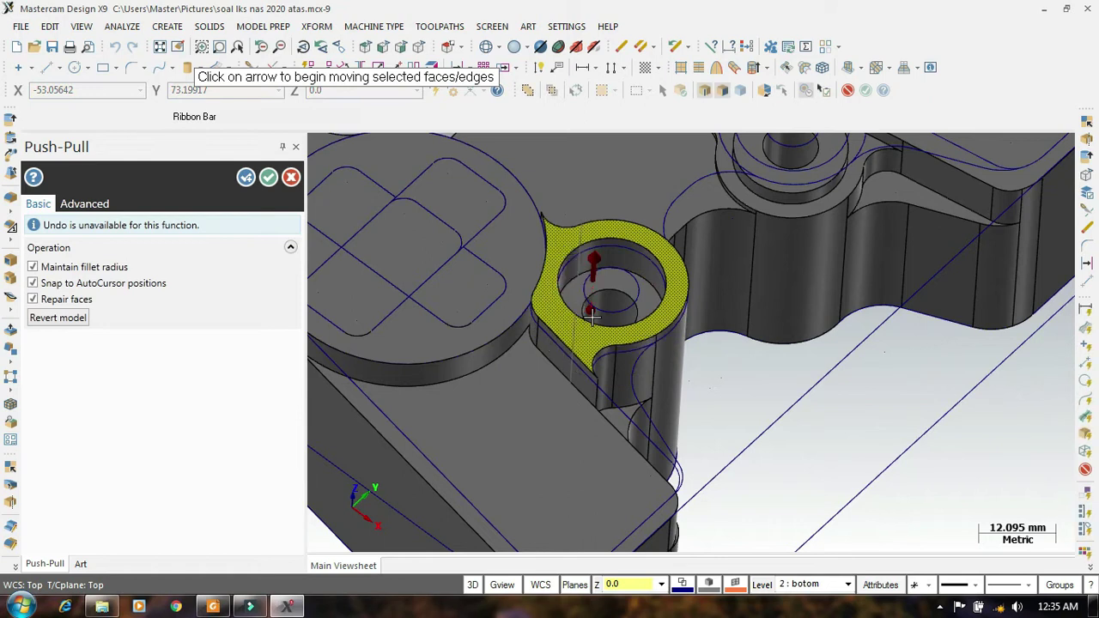
Step: Inspect the front ring face's height against the wing and bosses from the side, and restore the isometric view
{"action": "scroll", "coordinate": [684, 360], "scroll_direction": "down", "scroll_amount": 1}
{"action": "scroll", "coordinate": [736, 380], "scroll_direction": "down", "scroll_amount": 1}
{"action": "middle_click_drag", "start_coordinate": [736, 380], "coordinate": [730, 456]}
{"action": "scroll", "coordinate": [591, 462], "scroll_direction": "down", "scroll_amount": 1}
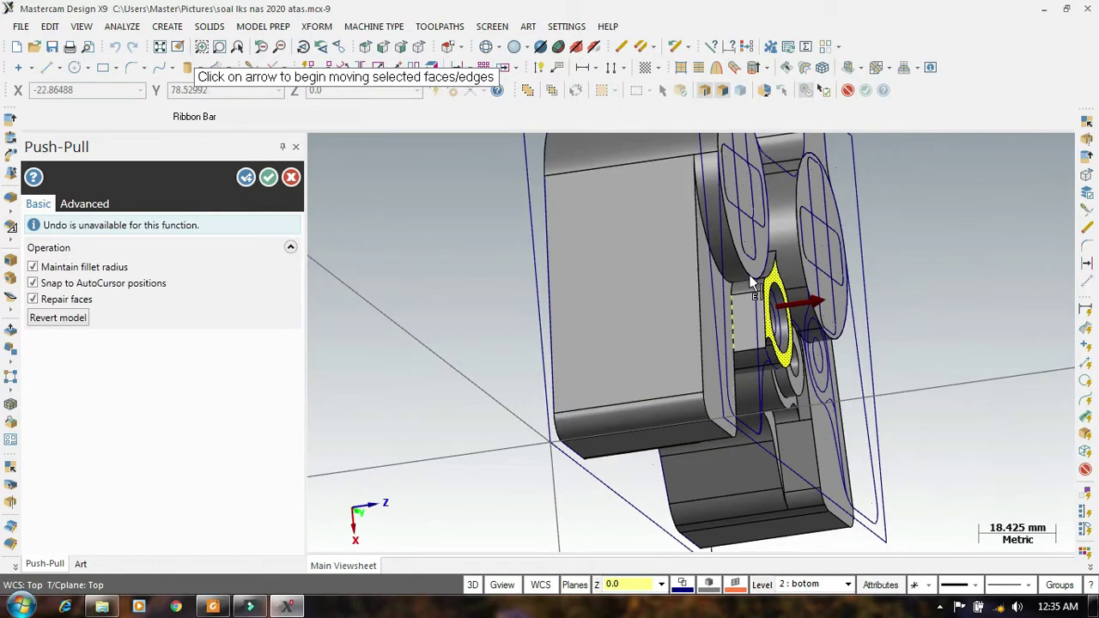
{"action": "scroll", "coordinate": [754, 272], "scroll_direction": "up", "scroll_amount": 4}
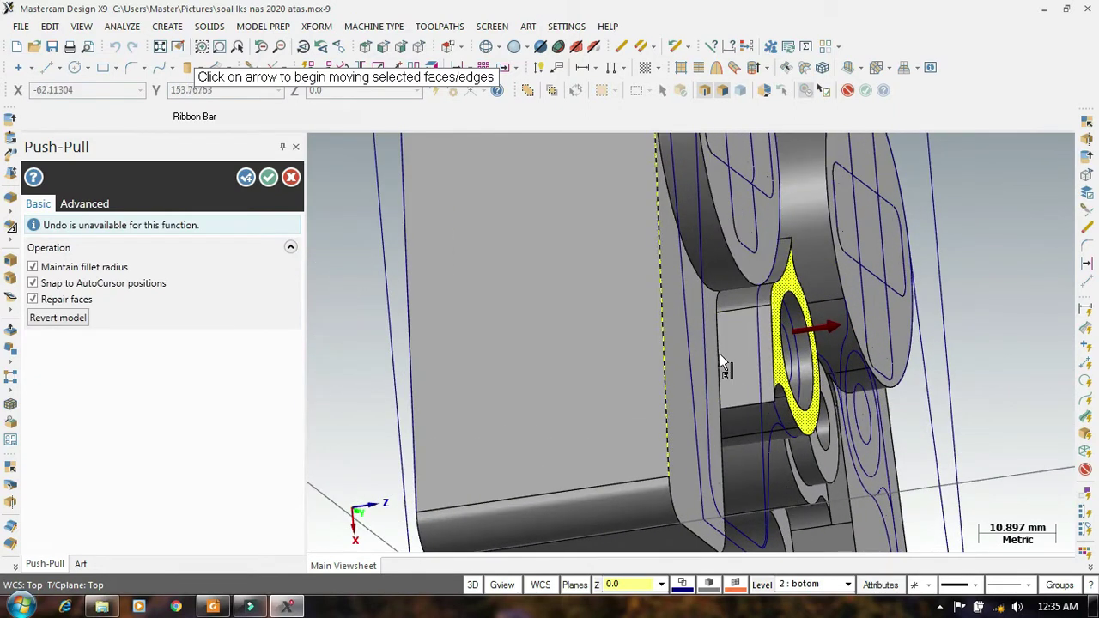
{"action": "middle_click_drag", "start_coordinate": [704, 363], "coordinate": [584, 358]}
{"action": "right_click", "coordinate": [487, 347]}
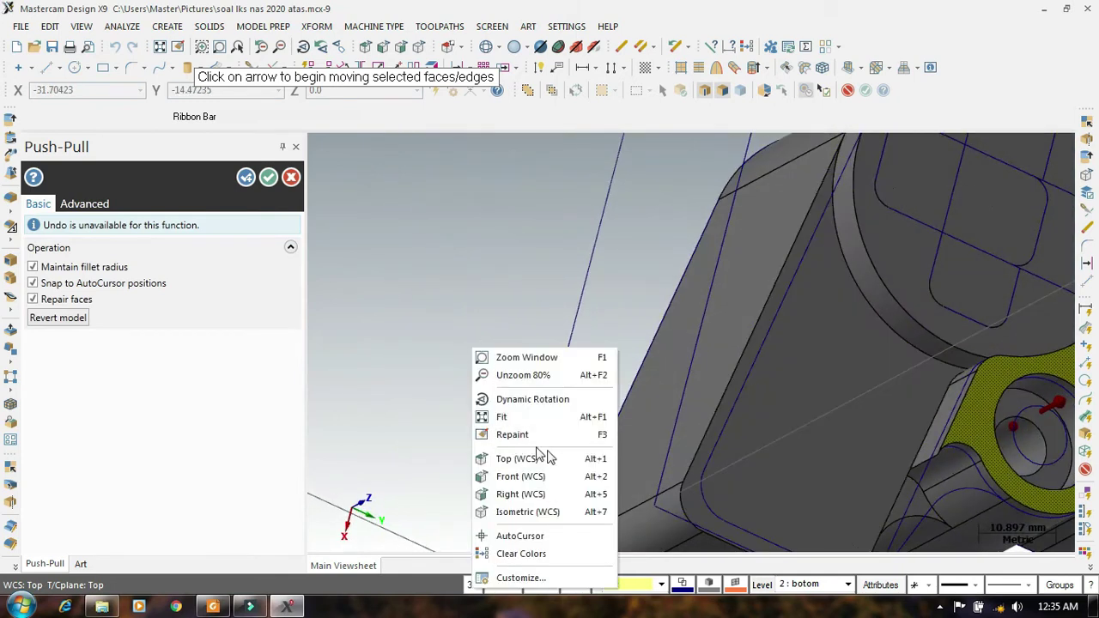
{"action": "left_click", "coordinate": [549, 509]}
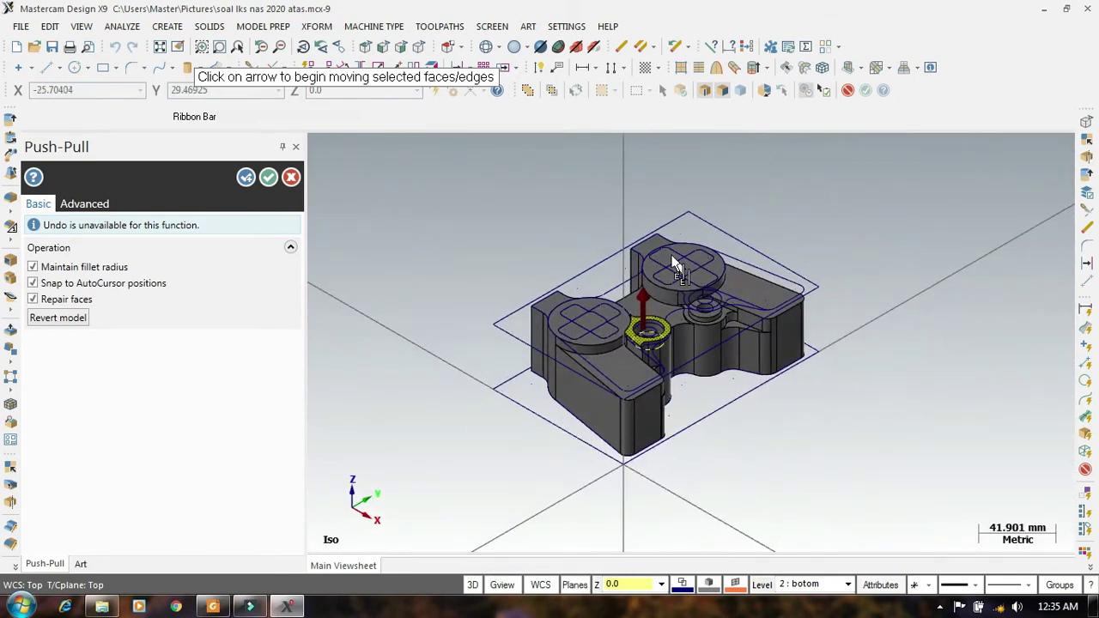
Step: Push-pull the ring face around the hole near the front wing up 6 mm to the adjacent large boss's top and apply it
{"action": "scroll", "coordinate": [671, 254], "scroll_direction": "up", "scroll_amount": 6}
{"action": "scroll", "coordinate": [650, 456], "scroll_direction": "up", "scroll_amount": 6}
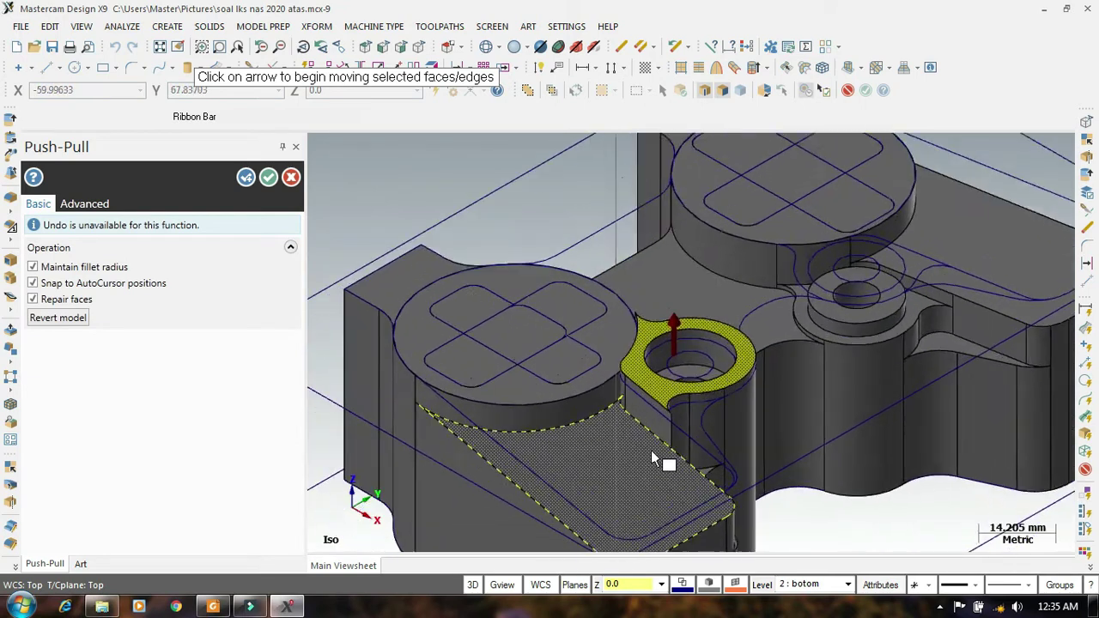
{"action": "left_click", "coordinate": [684, 297]}
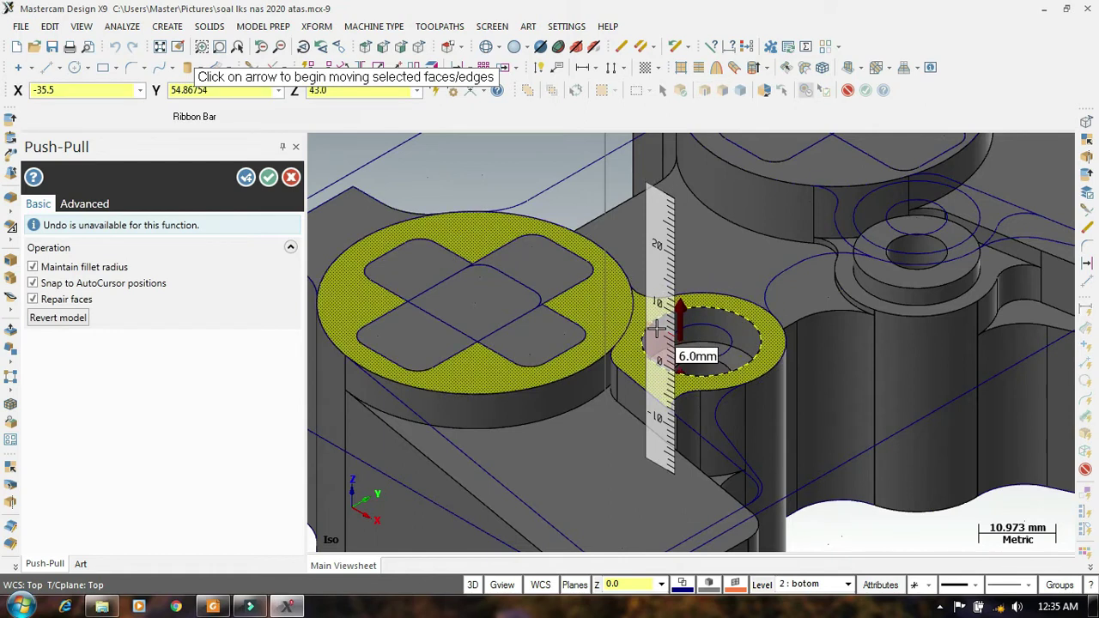
{"action": "left_click", "coordinate": [657, 328]}
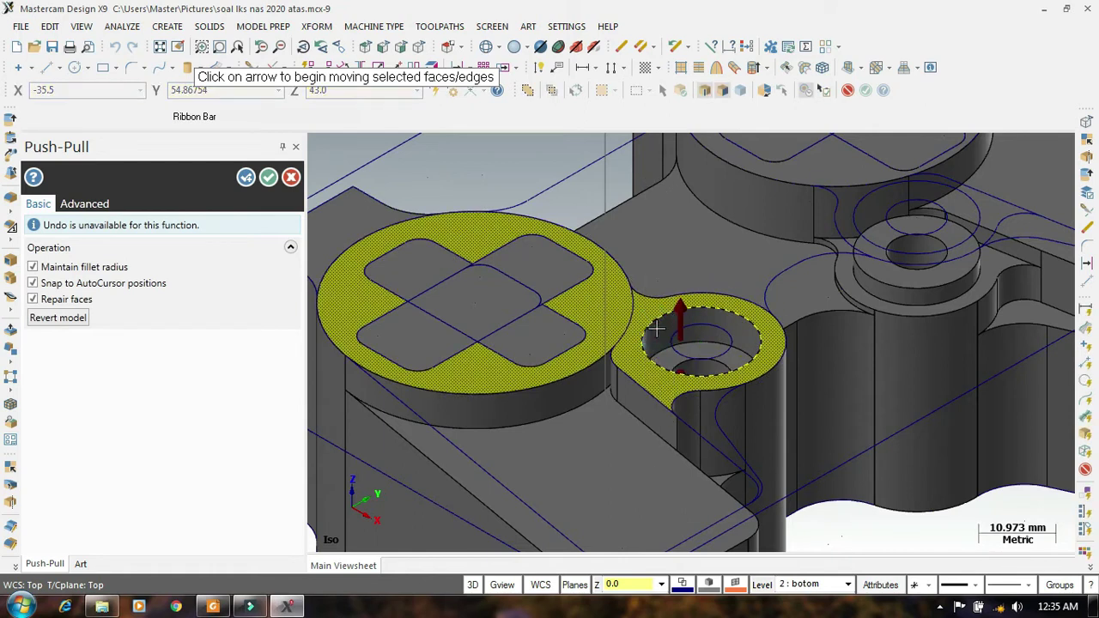
{"action": "left_click", "coordinate": [247, 176]}
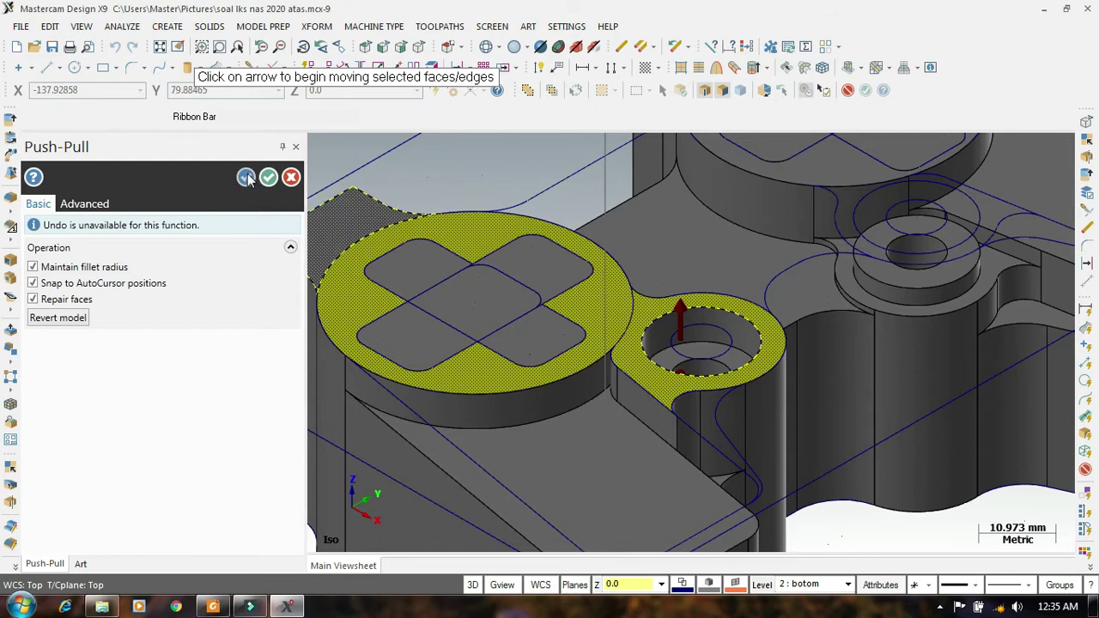
{"action": "scroll", "coordinate": [722, 393], "scroll_direction": "up", "scroll_amount": 1}
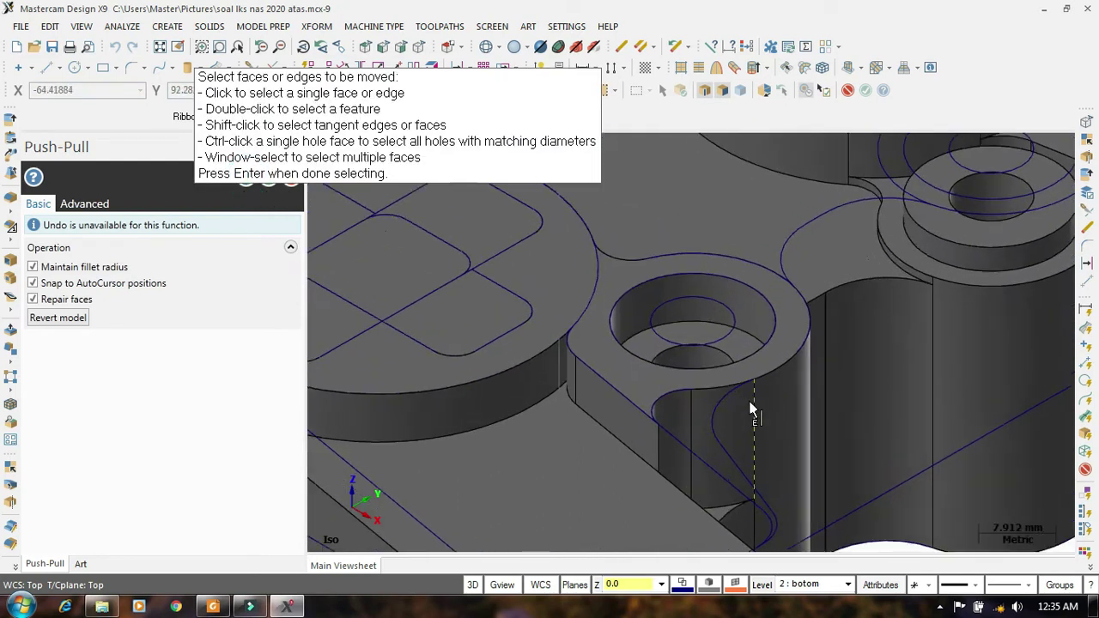
{"action": "scroll", "coordinate": [659, 441], "scroll_direction": "down", "scroll_amount": 1}
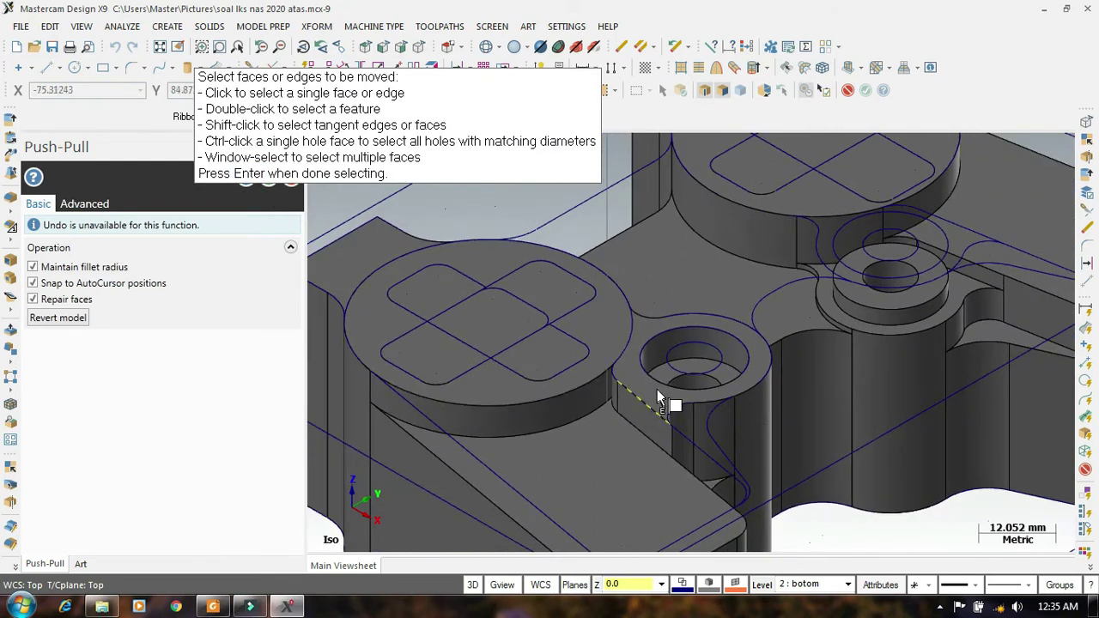
{"action": "left_click", "coordinate": [658, 403]}
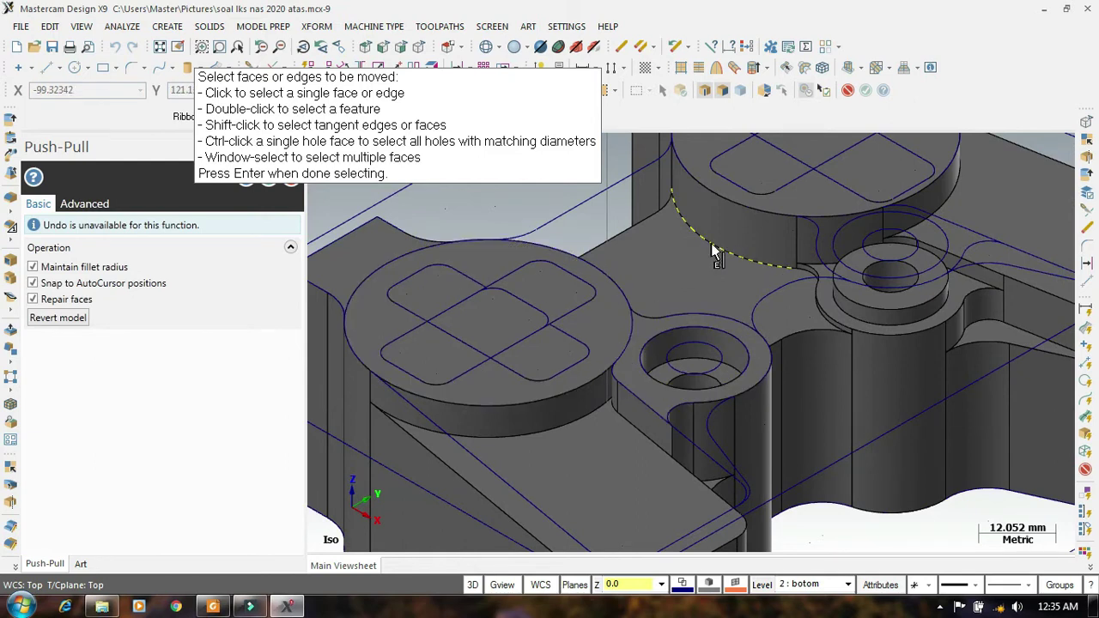
{"action": "scroll", "coordinate": [829, 366], "scroll_direction": "down", "scroll_amount": 2}
{"action": "scroll", "coordinate": [629, 275], "scroll_direction": "up", "scroll_amount": 2}
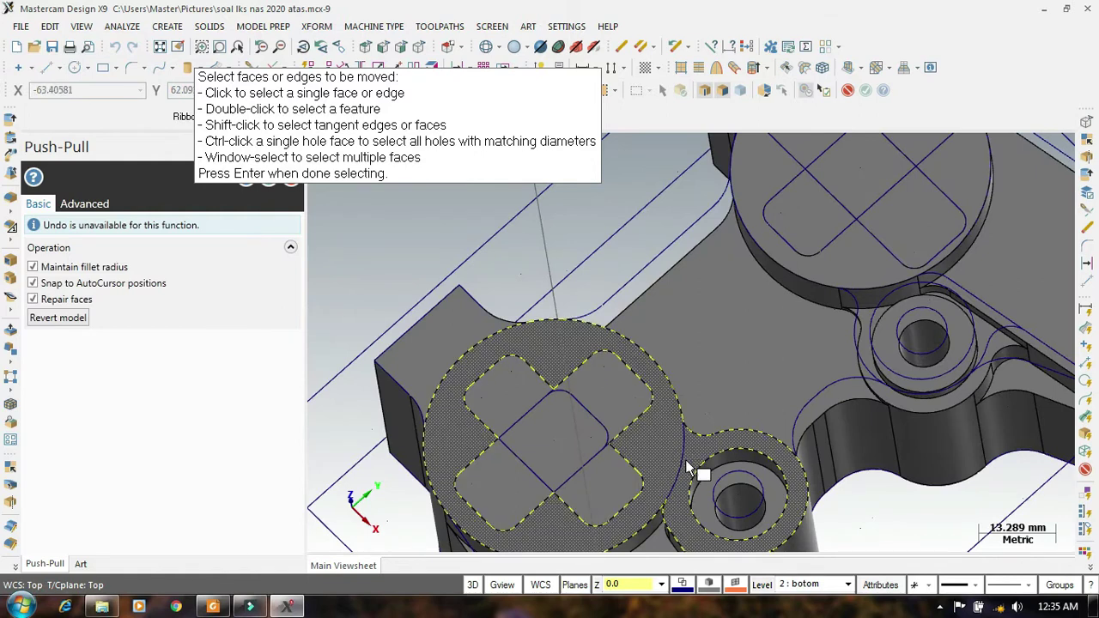
{"action": "scroll", "coordinate": [693, 223], "scroll_direction": "down", "scroll_amount": 1}
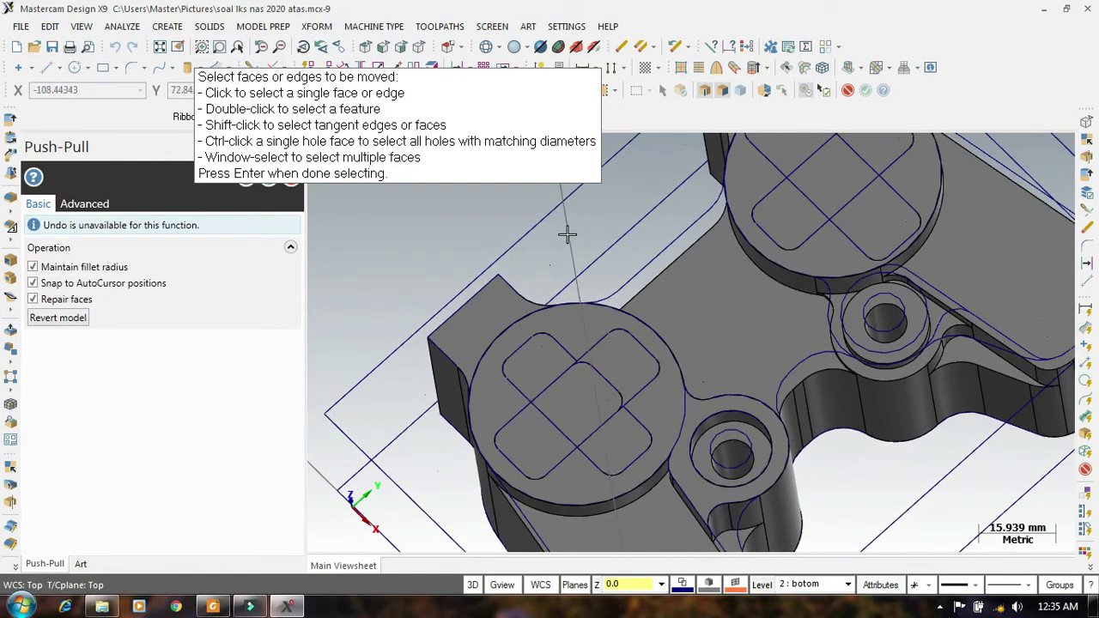
Step: Split the joined top face of the large front boss and the adjacent hole ring along the boss's circle
{"action": "left_click", "coordinate": [268, 26]}
{"action": "left_click", "coordinate": [277, 78]}
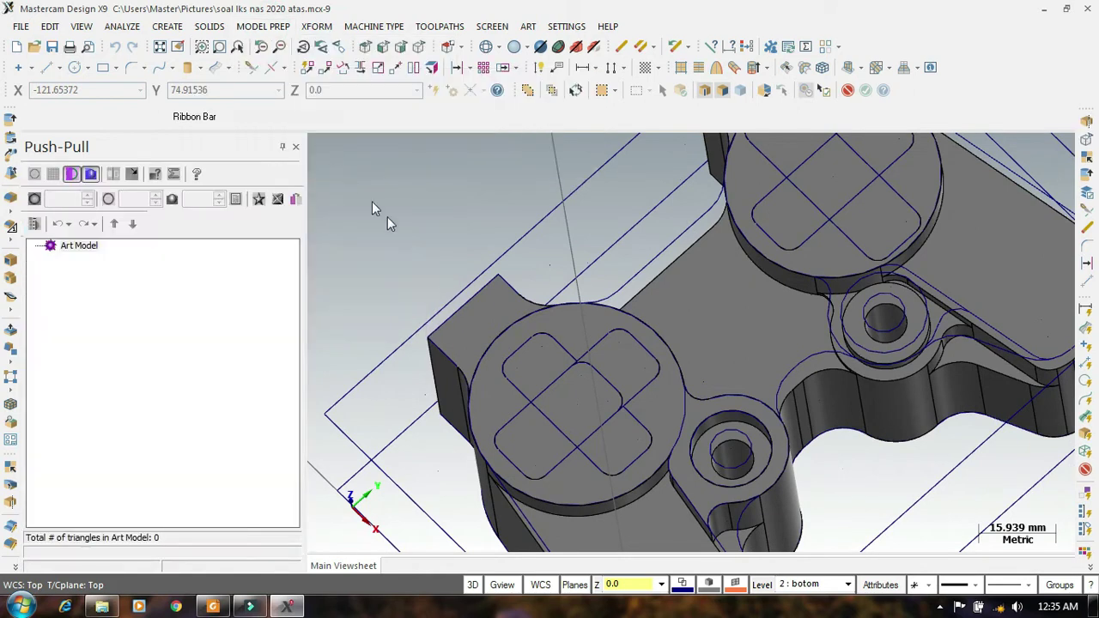
{"action": "left_click", "coordinate": [670, 420]}
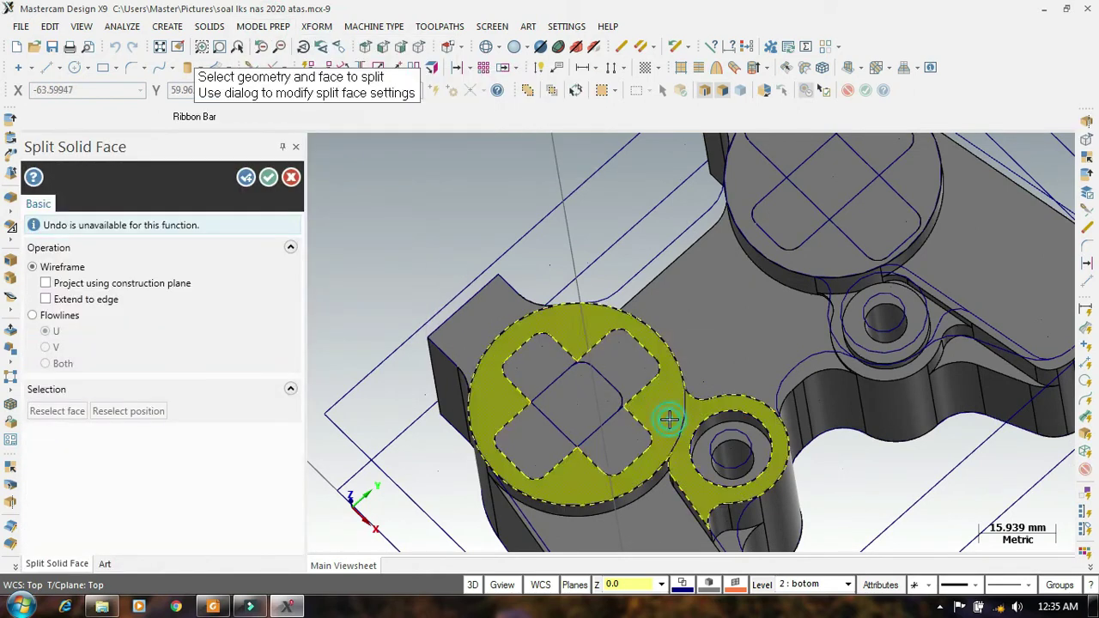
{"action": "left_click", "coordinate": [718, 91]}
{"action": "left_click", "coordinate": [702, 95]}
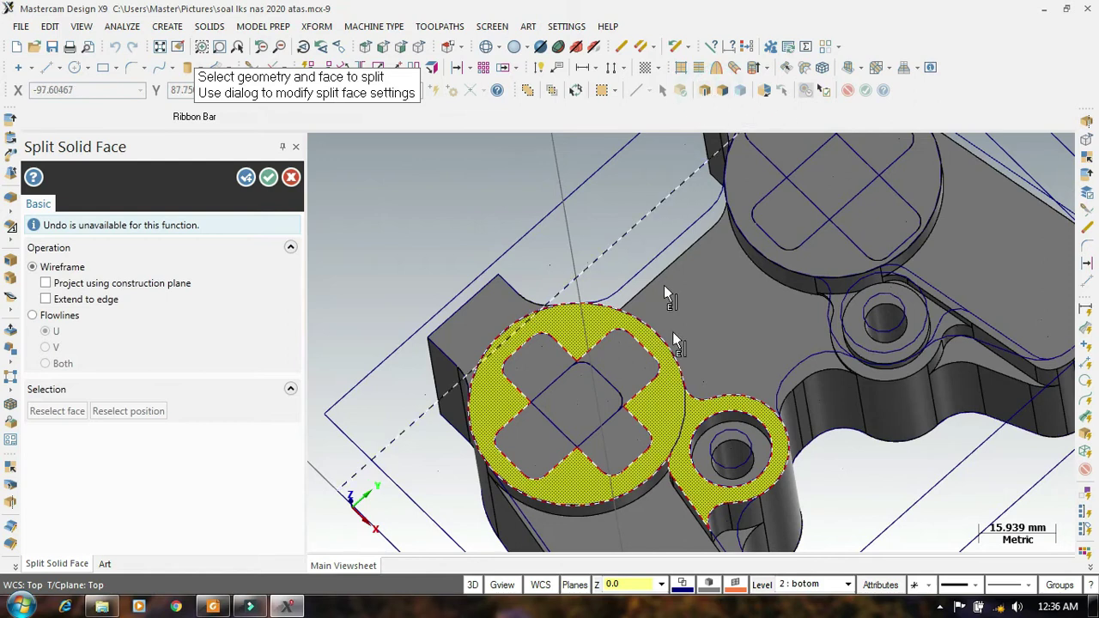
{"action": "scroll", "coordinate": [686, 427], "scroll_direction": "up", "scroll_amount": 5}
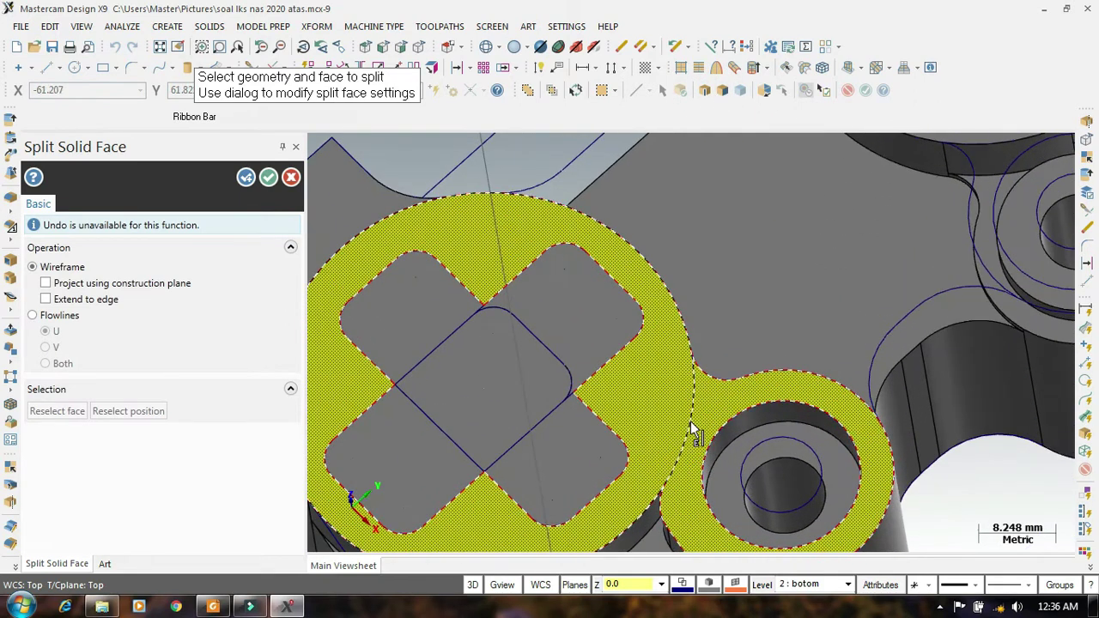
{"action": "left_click", "coordinate": [691, 422]}
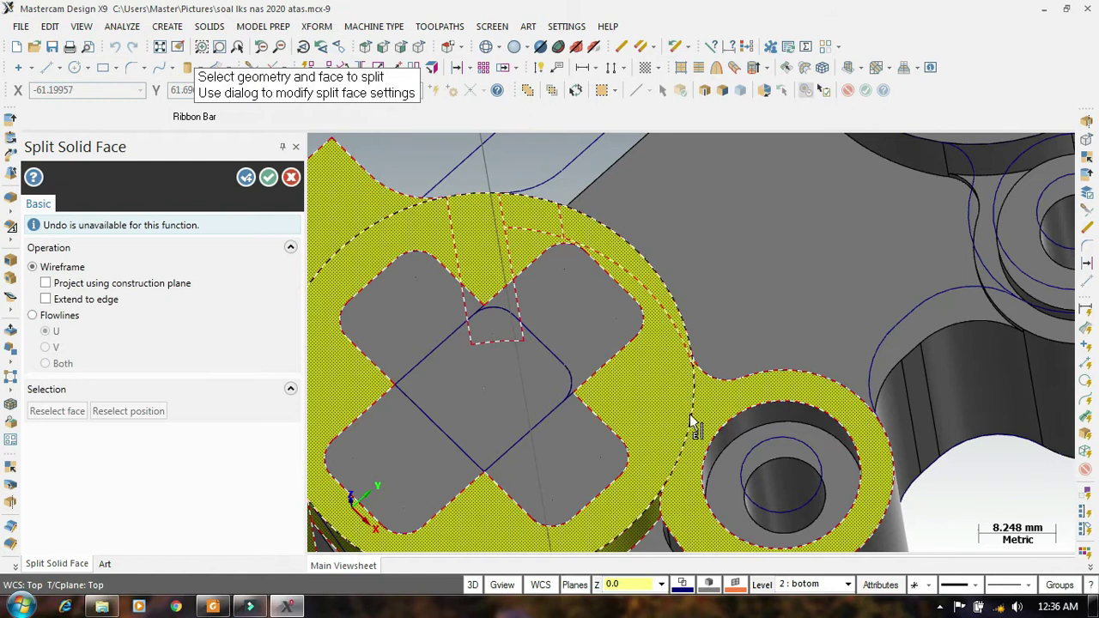
{"action": "left_click", "coordinate": [254, 187]}
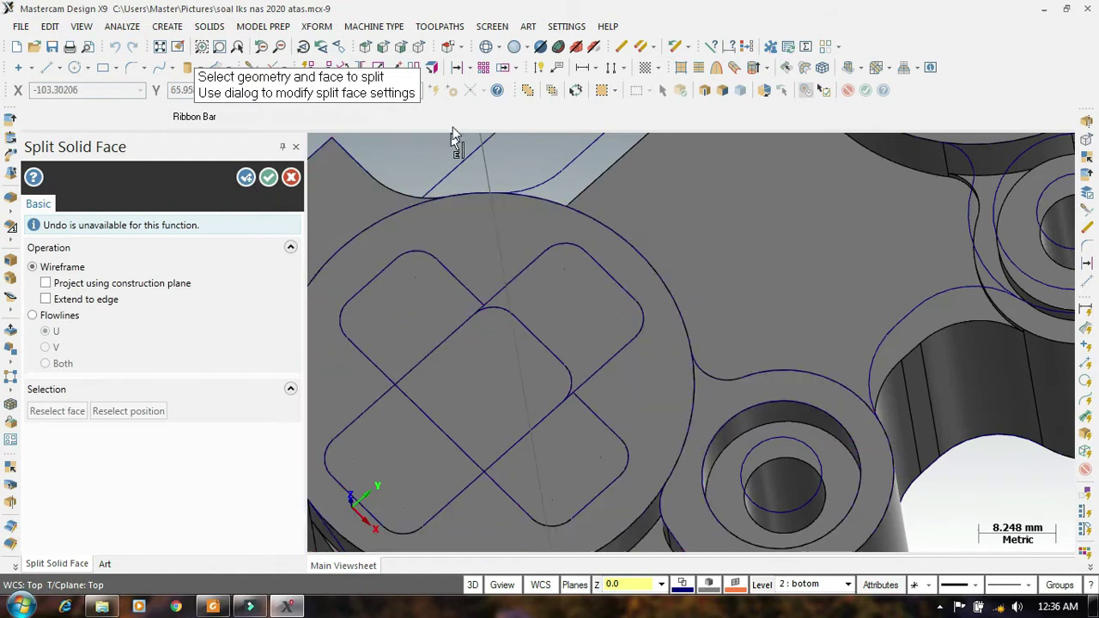
{"action": "scroll", "coordinate": [453, 137], "scroll_direction": "down", "scroll_amount": 2}
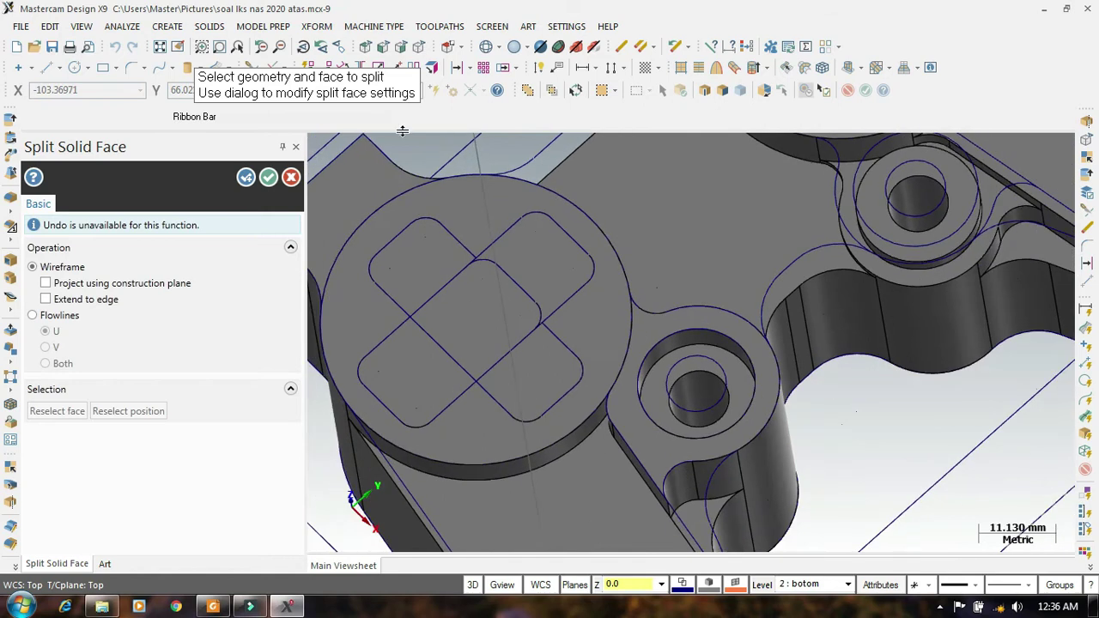
{"action": "left_click", "coordinate": [270, 178]}
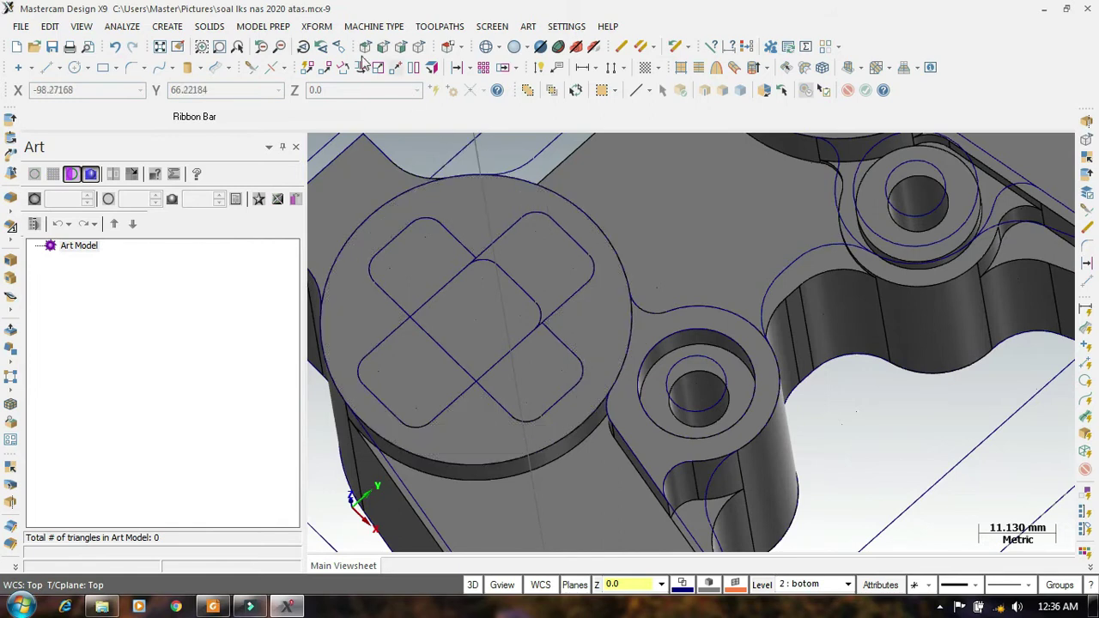
Step: Push-pull the ring face around the hole near the front wing down 6 mm and accept it
{"action": "left_click", "coordinate": [263, 26]}
{"action": "left_click", "coordinate": [276, 48]}
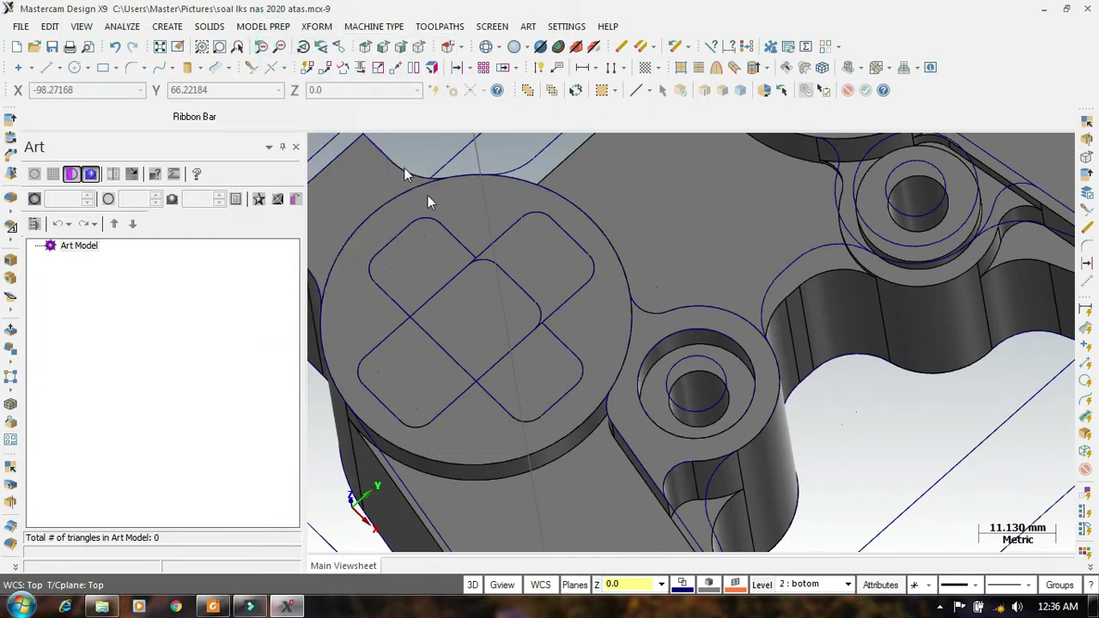
{"action": "left_click", "coordinate": [723, 91]}
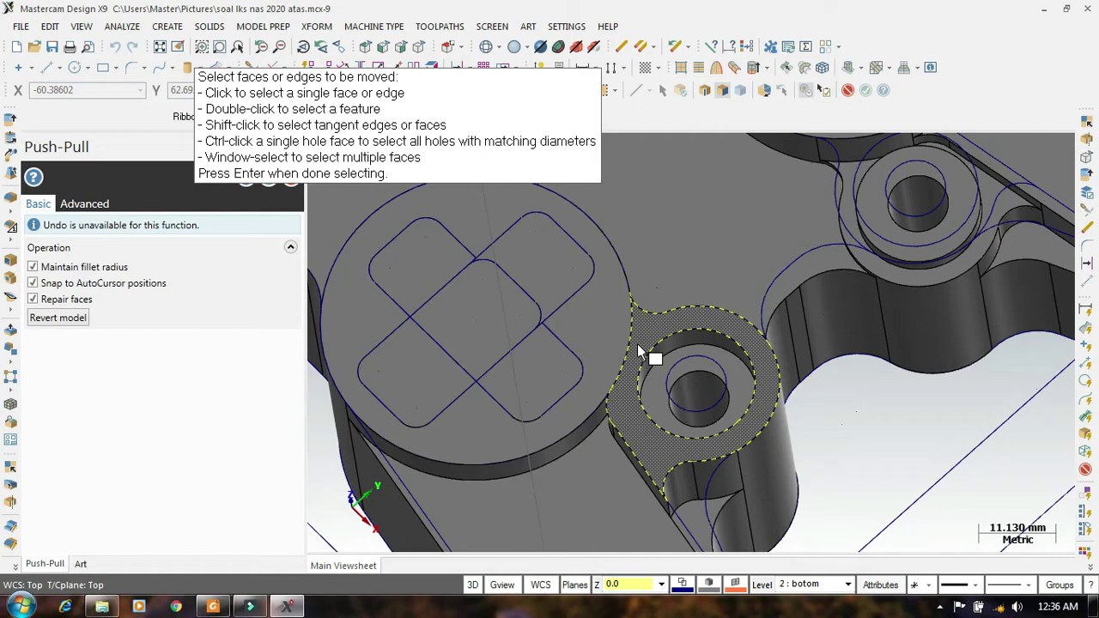
{"action": "scroll", "coordinate": [669, 299], "scroll_direction": "down", "scroll_amount": 1}
{"action": "scroll", "coordinate": [637, 332], "scroll_direction": "up", "scroll_amount": 2}
{"action": "middle_click_drag", "start_coordinate": [644, 363], "coordinate": [654, 322]}
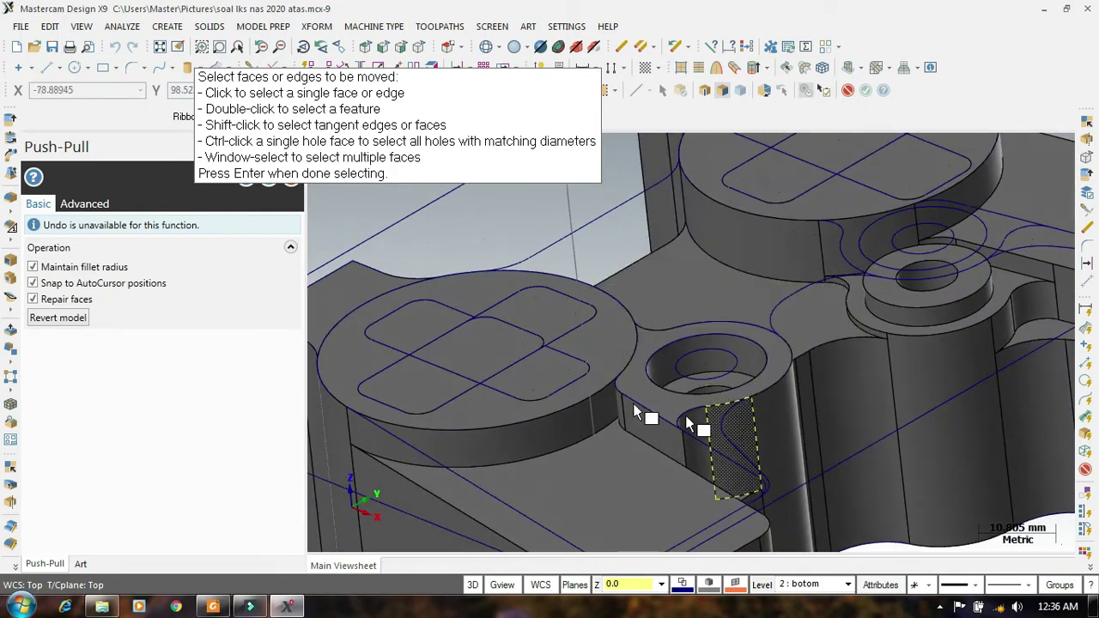
{"action": "scroll", "coordinate": [647, 286], "scroll_direction": "down", "scroll_amount": 5}
{"action": "scroll", "coordinate": [678, 391], "scroll_direction": "up", "scroll_amount": 3}
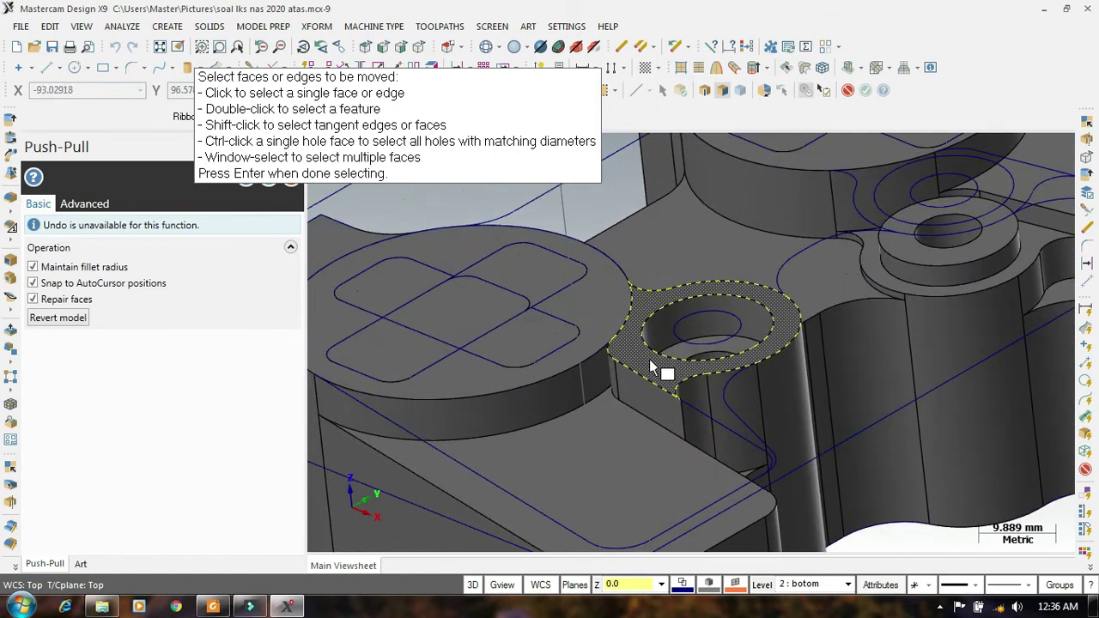
{"action": "left_click", "coordinate": [652, 367]}
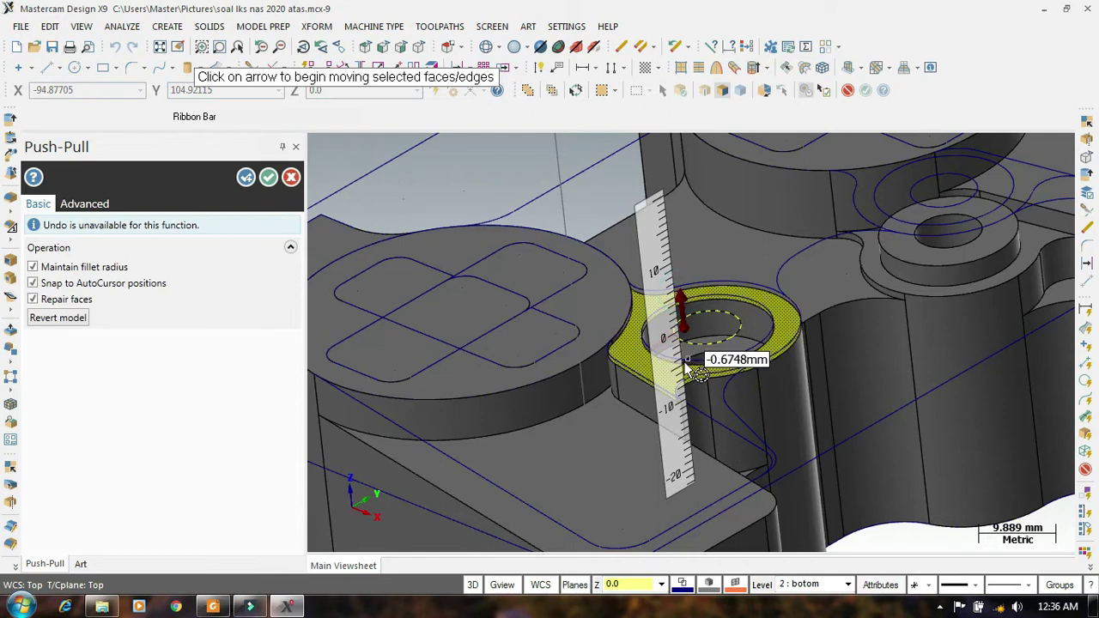
{"action": "left_click_drag", "start_coordinate": [686, 362], "coordinate": [687, 364]}
{"action": "type", "text": "-6.000"}
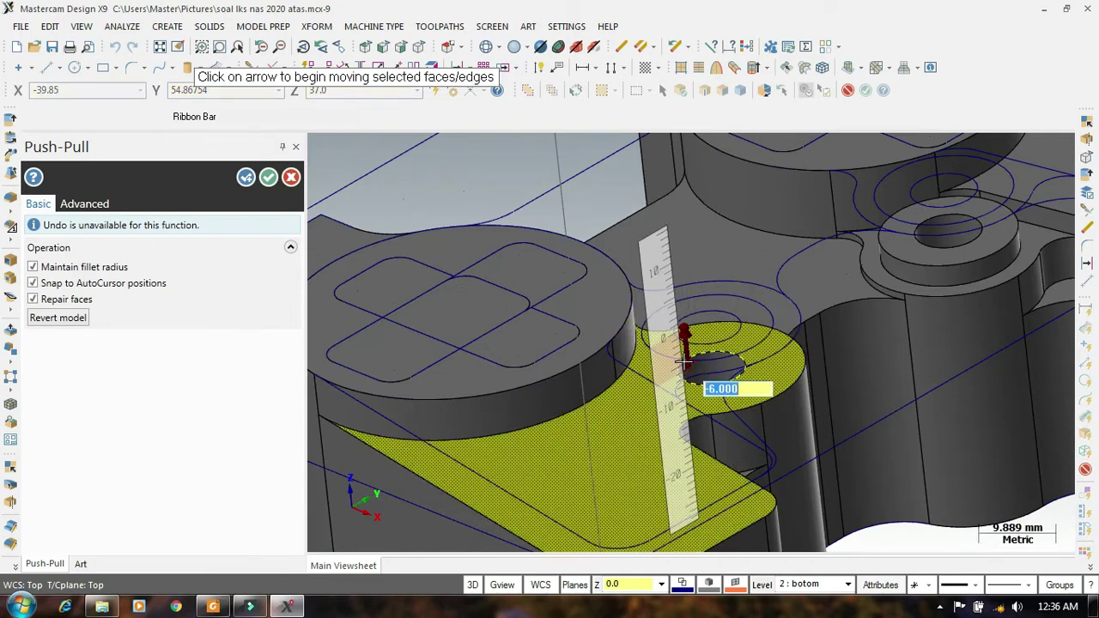
{"action": "key", "text": "Return"}
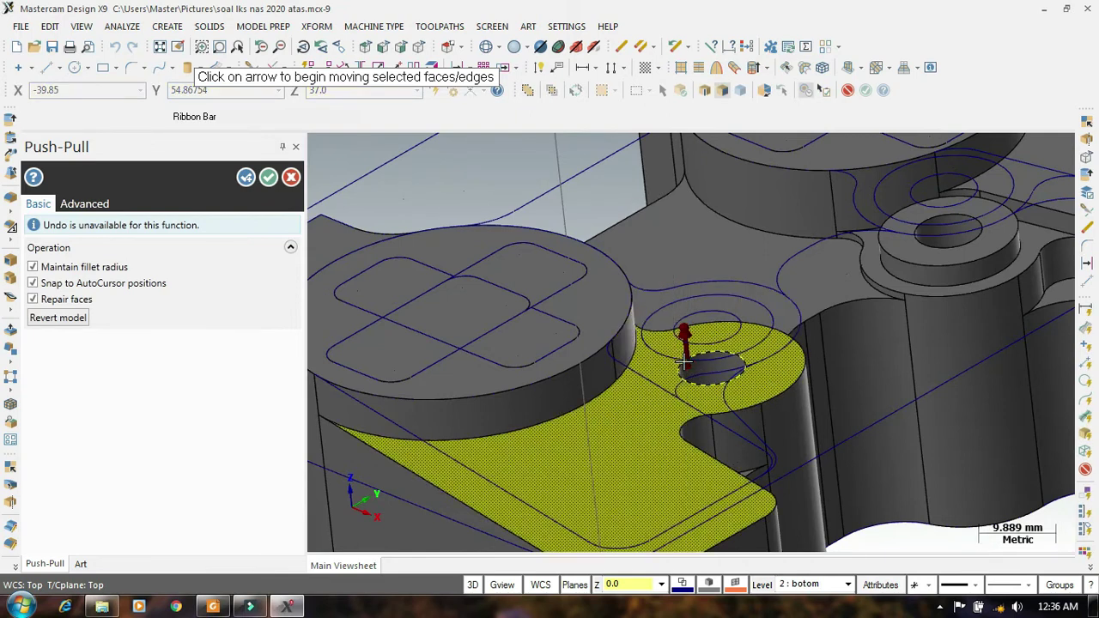
{"action": "middle_click_drag", "start_coordinate": [684, 365], "coordinate": [775, 341]}
{"action": "scroll", "coordinate": [775, 340], "scroll_direction": "down", "scroll_amount": 1}
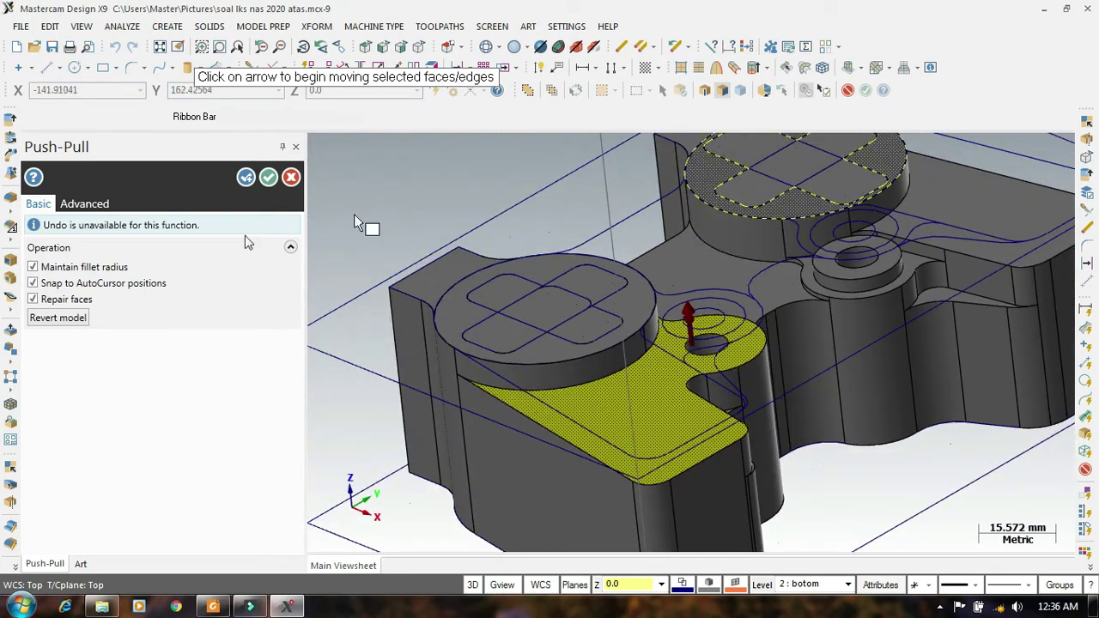
{"action": "left_click", "coordinate": [269, 177]}
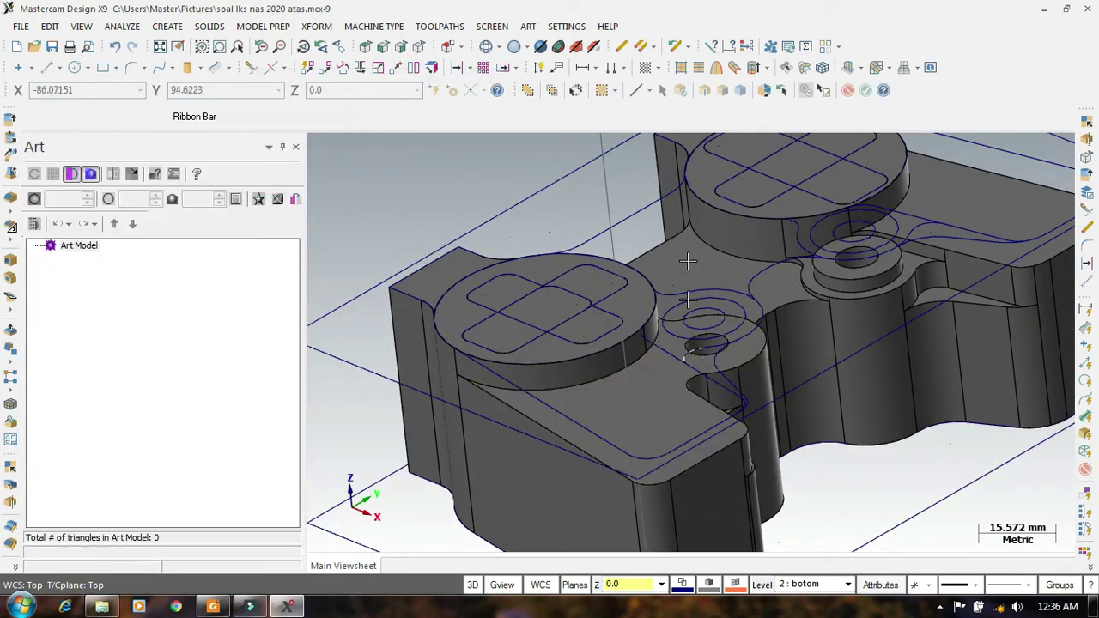
Step: Split the joined front wing and hole ring face along the wireframe line between the wing and the ring
{"action": "middle_click_drag", "start_coordinate": [684, 265], "coordinate": [671, 429]}
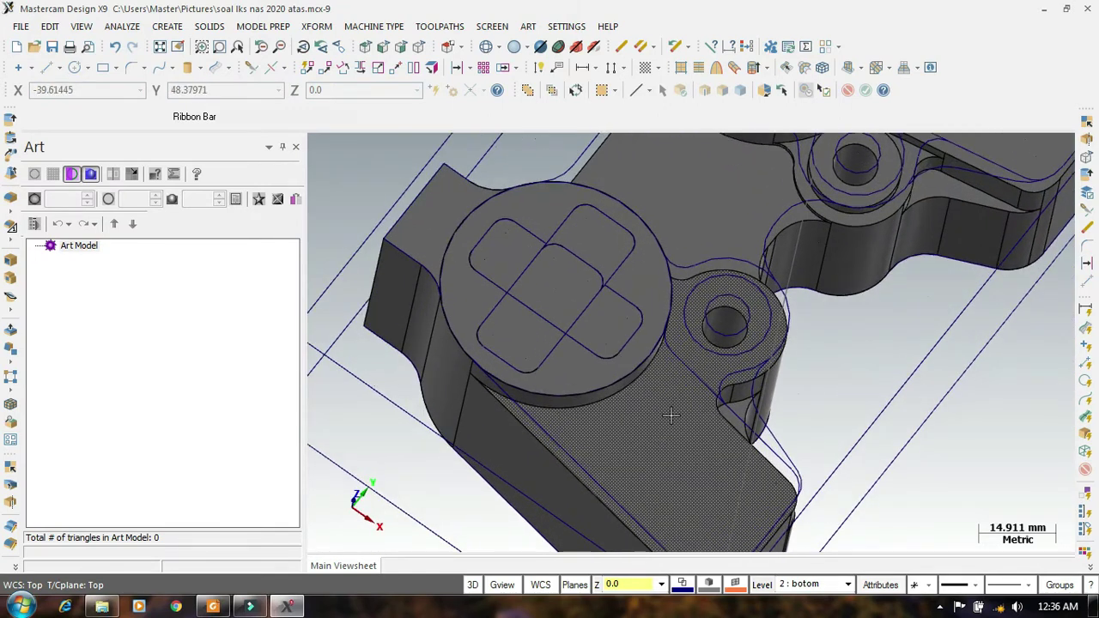
{"action": "left_click", "coordinate": [670, 415]}
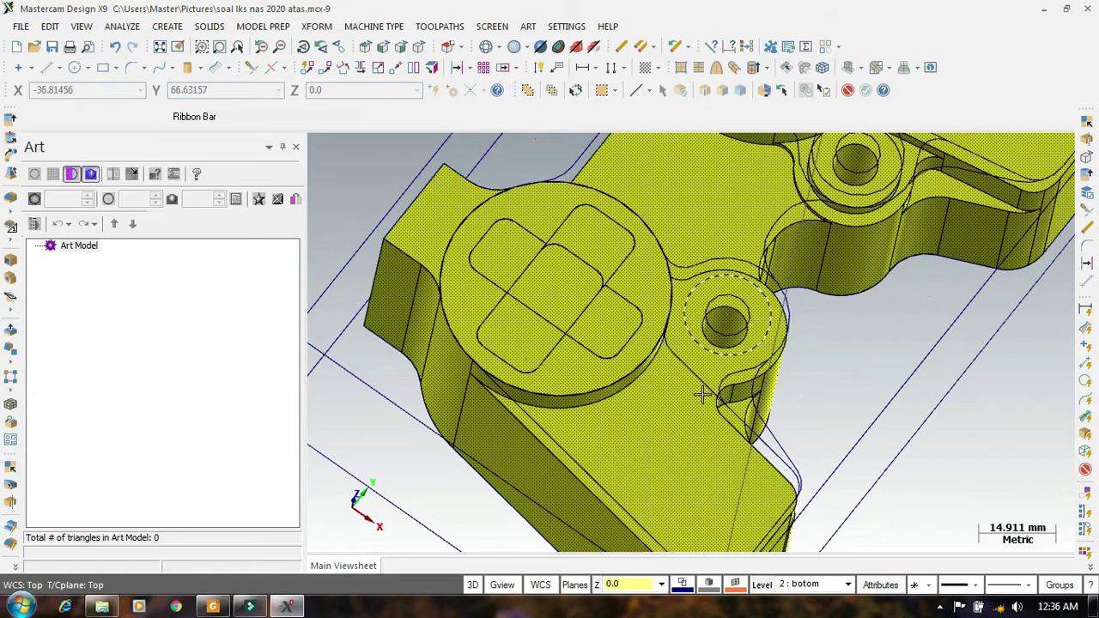
{"action": "left_click", "coordinate": [660, 416]}
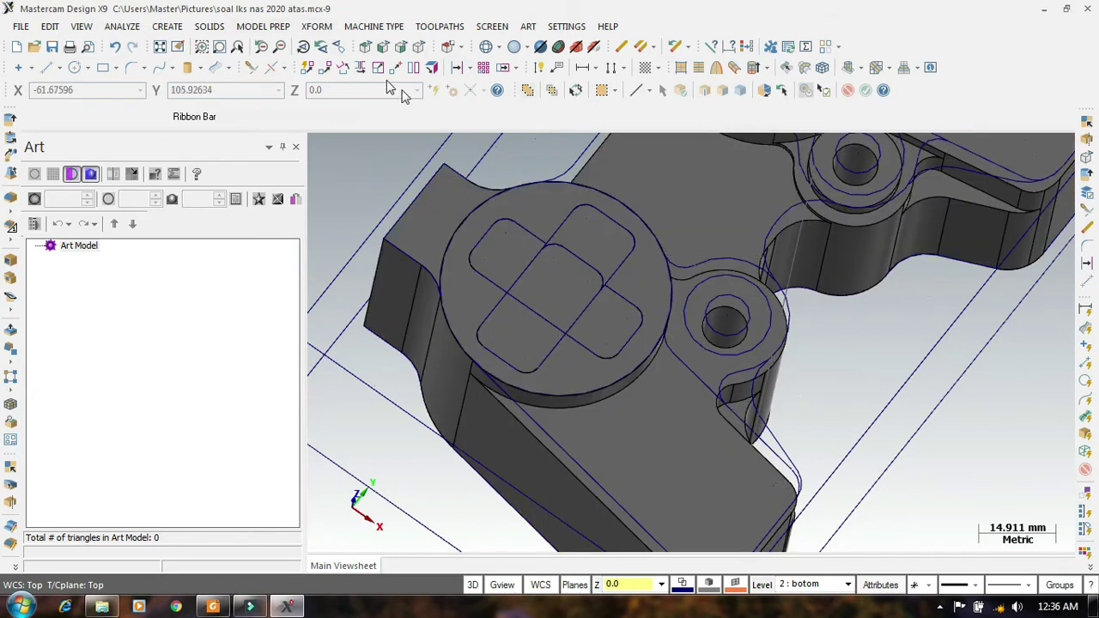
{"action": "left_click", "coordinate": [272, 27]}
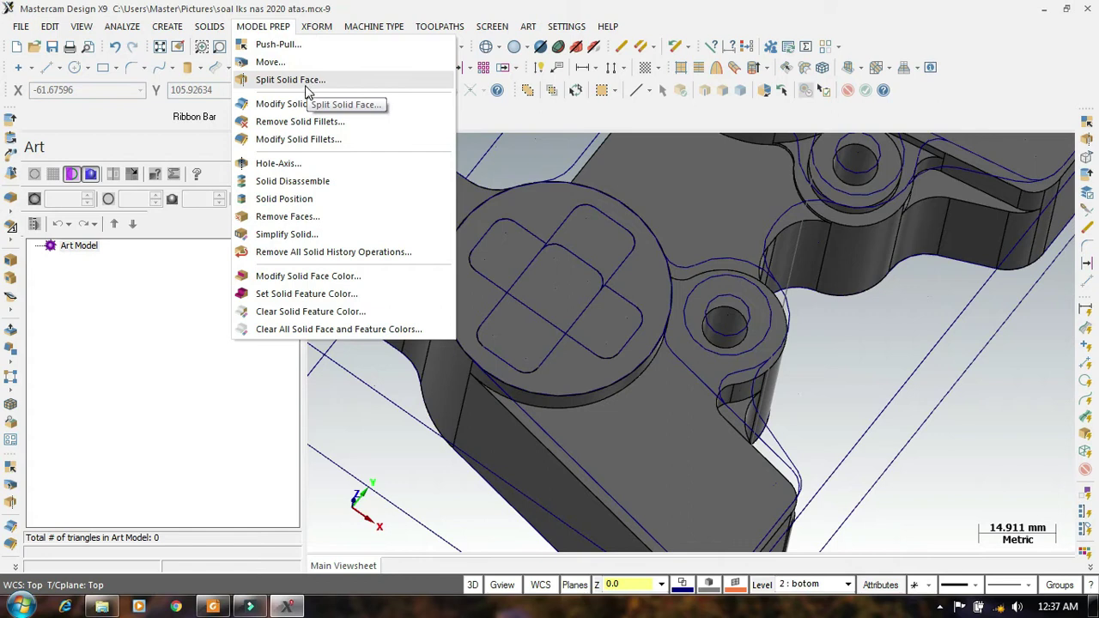
{"action": "left_click", "coordinate": [290, 80]}
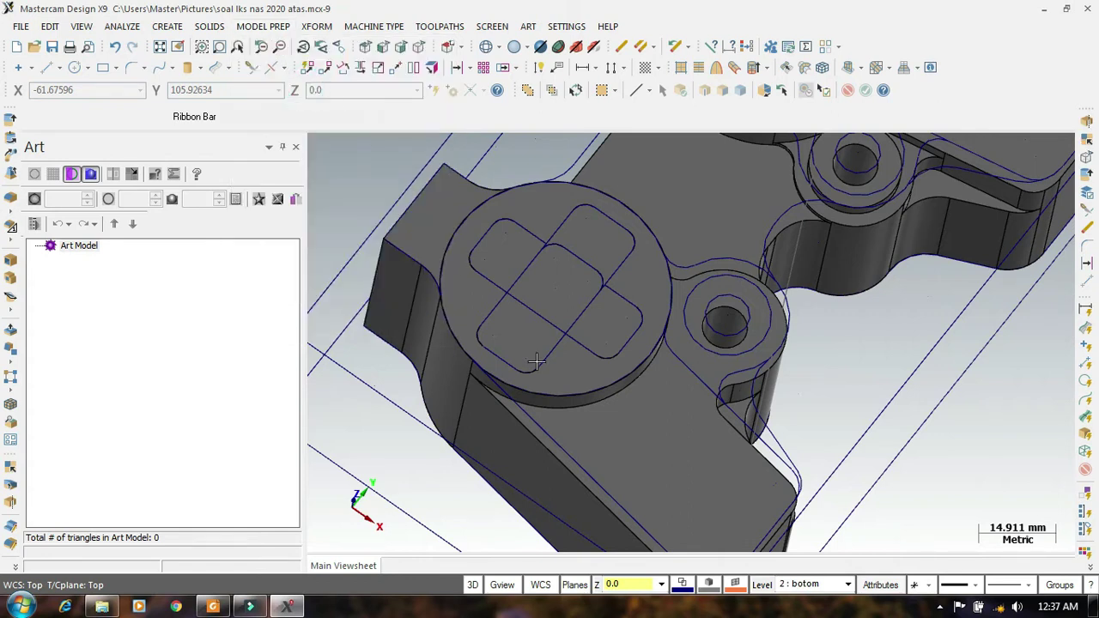
{"action": "scroll", "coordinate": [699, 420], "scroll_direction": "up", "scroll_amount": 2}
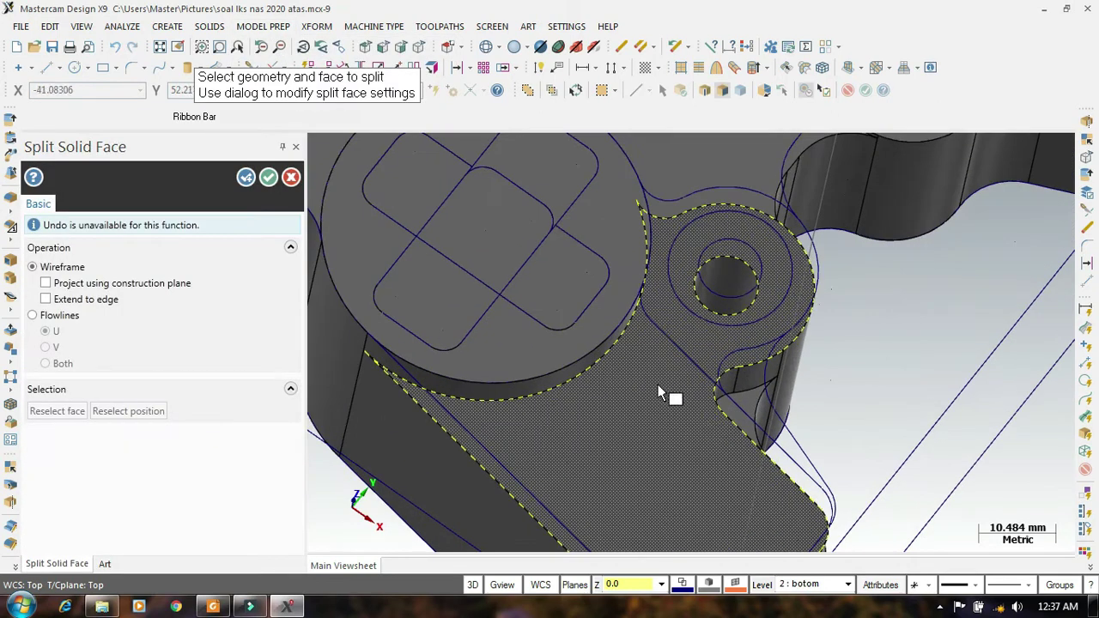
{"action": "left_click", "coordinate": [658, 391]}
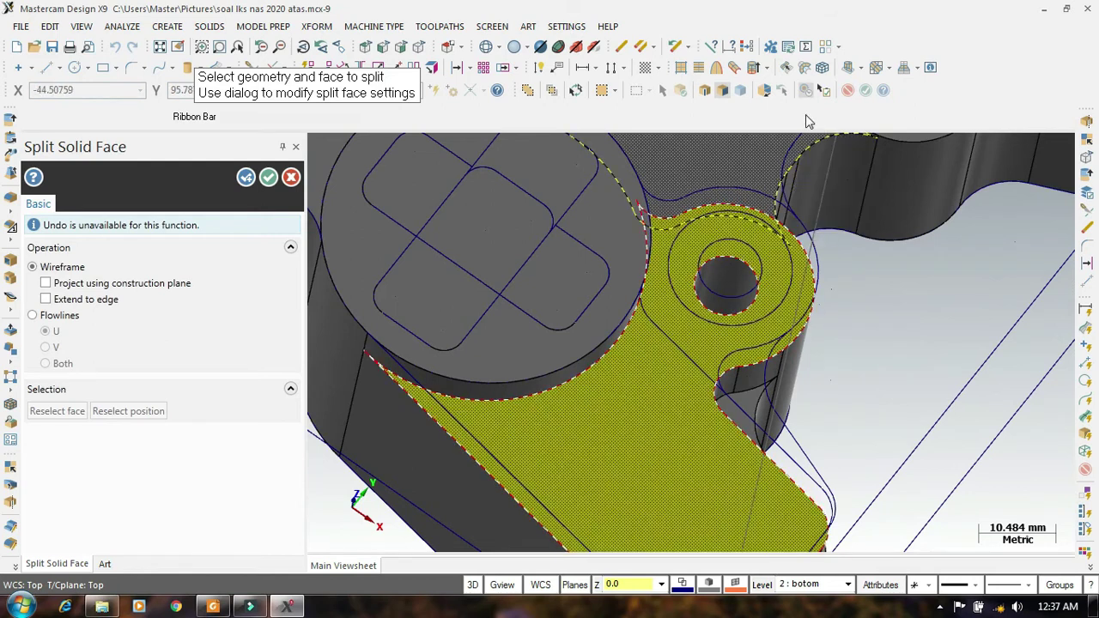
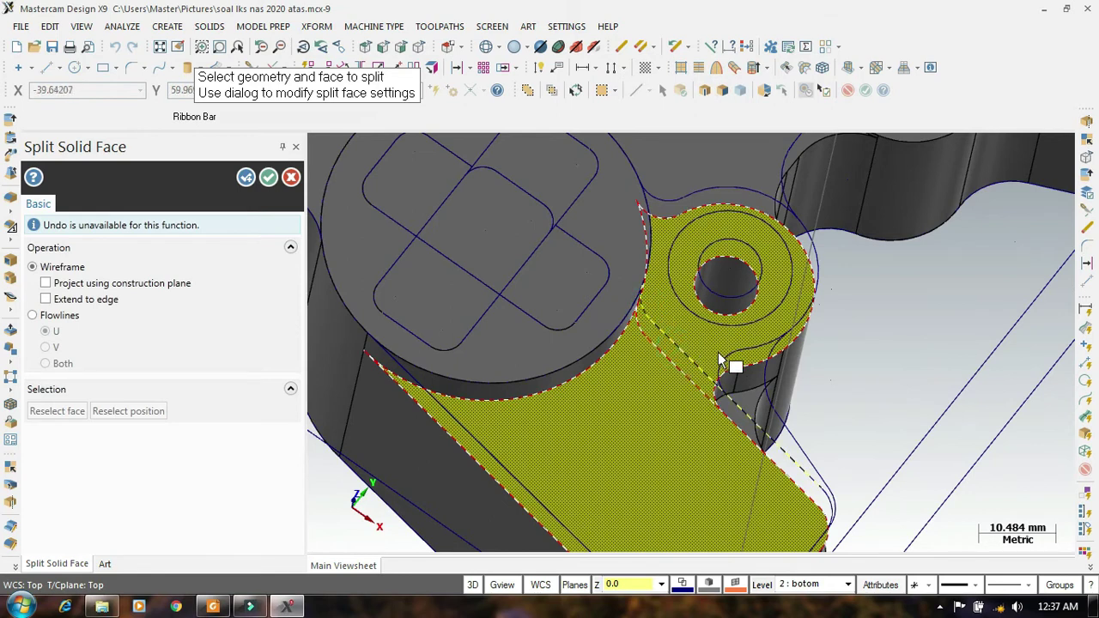
{"action": "left_click", "coordinate": [269, 178]}
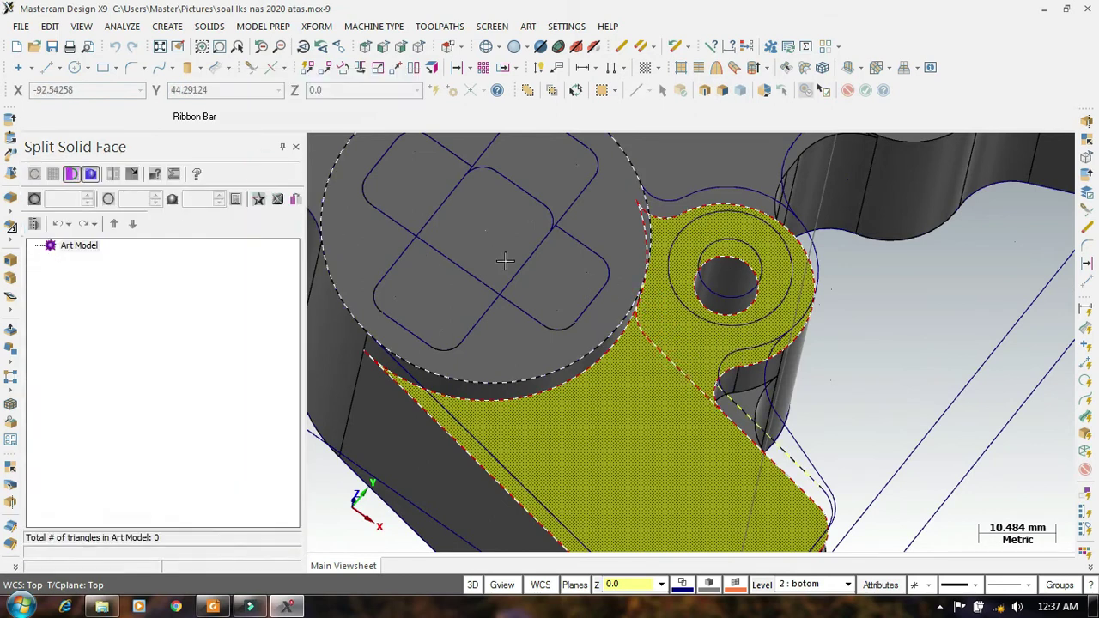
{"action": "left_click", "coordinate": [251, 28]}
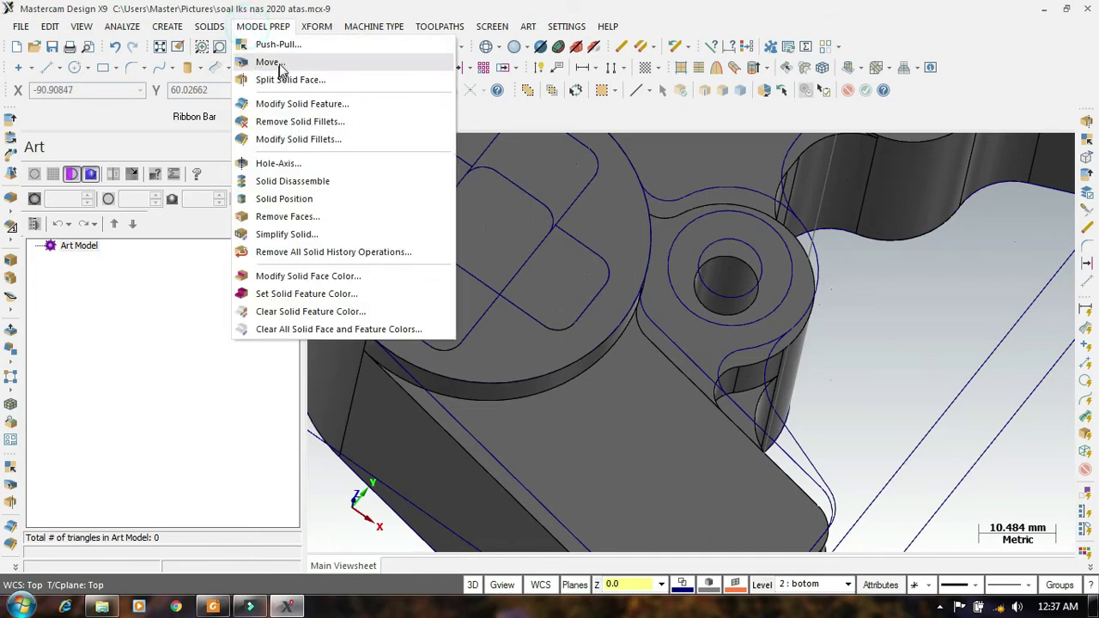
{"action": "left_click", "coordinate": [276, 44]}
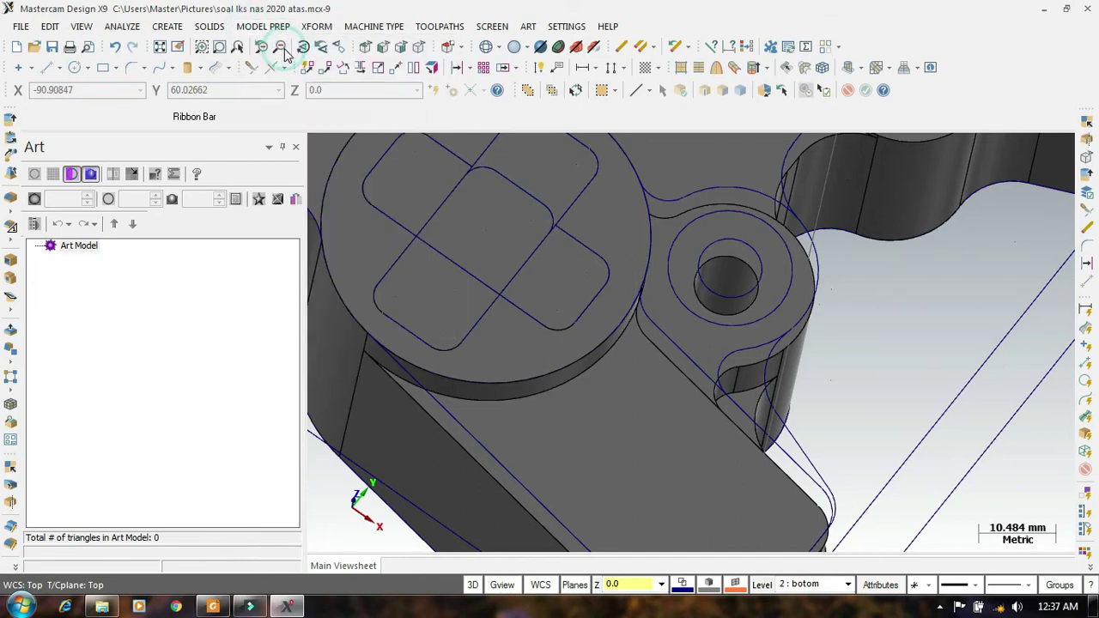
{"action": "left_click", "coordinate": [723, 96]}
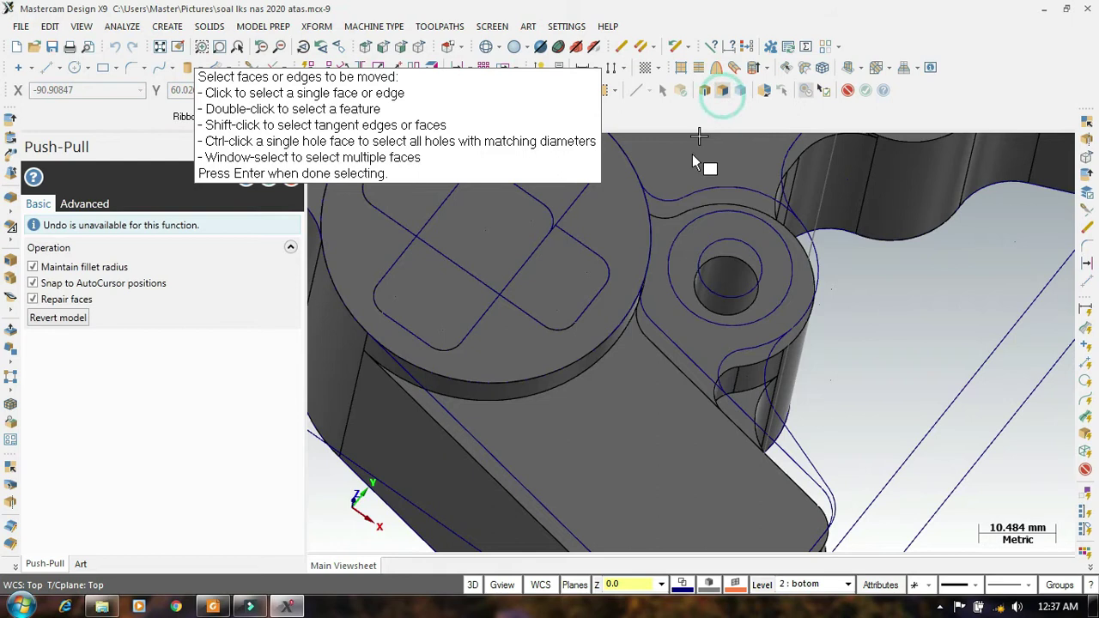
{"action": "mouse_move", "coordinate": [882, 326]}
{"action": "middle_mouse_down"}
{"action": "mouse_move", "coordinate": [816, 310]}
{"action": "mouse_move", "coordinate": [839, 331]}
{"action": "middle_mouse_up"}
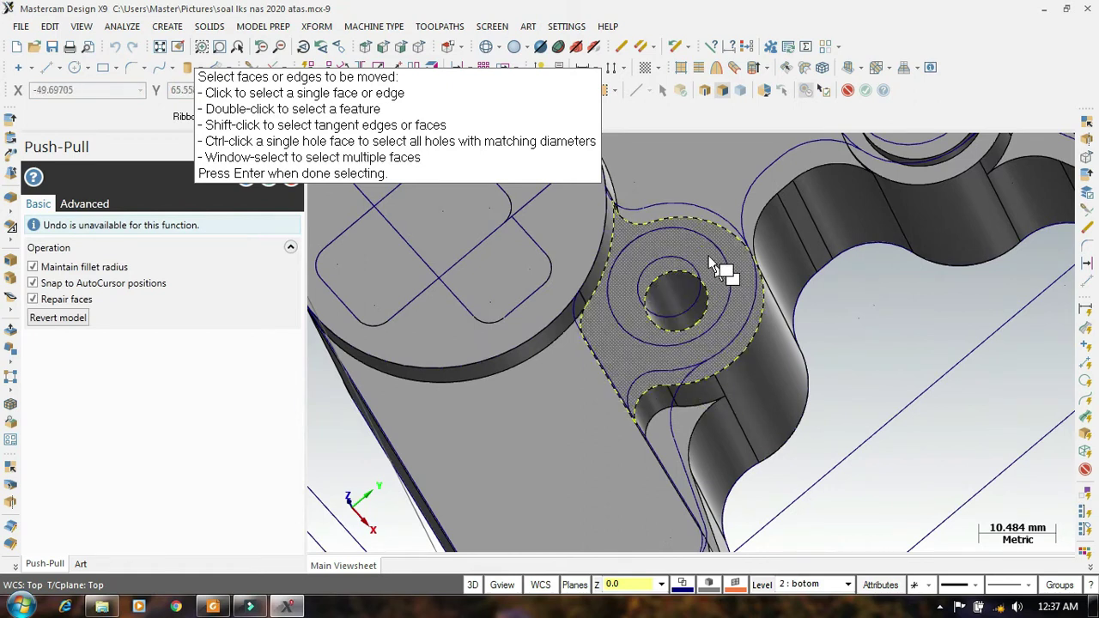
{"action": "key", "text": "Escape"}
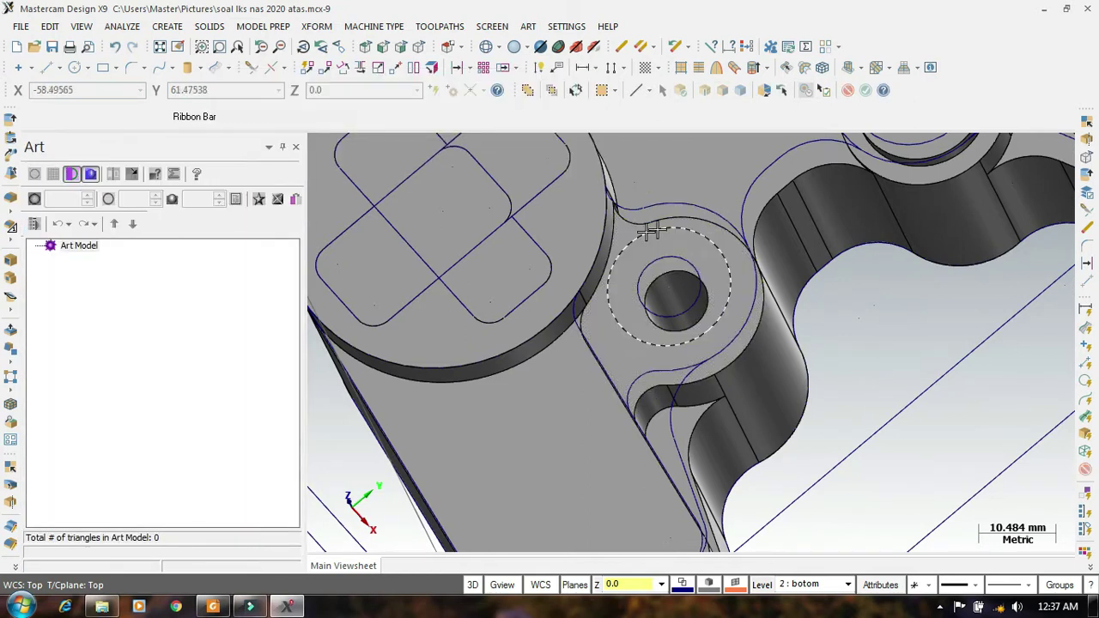
Step: Split the top face around the hole near the front wing along the larger wireframe circle concentric with the hole
{"action": "scroll", "coordinate": [687, 247], "scroll_direction": "up", "scroll_amount": 2}
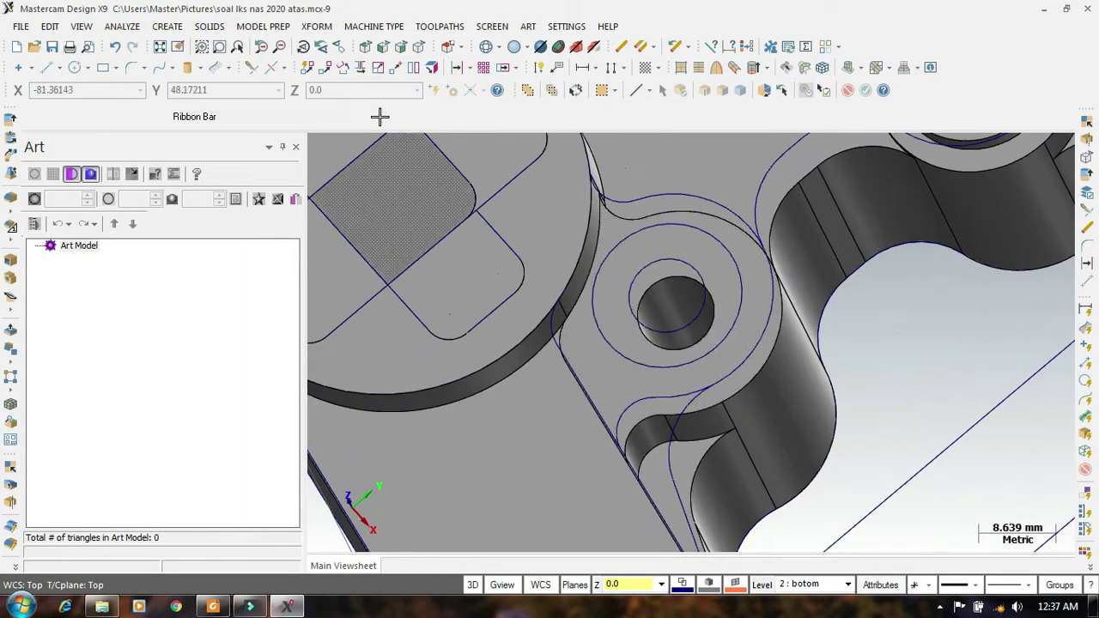
{"action": "left_click", "coordinate": [266, 27]}
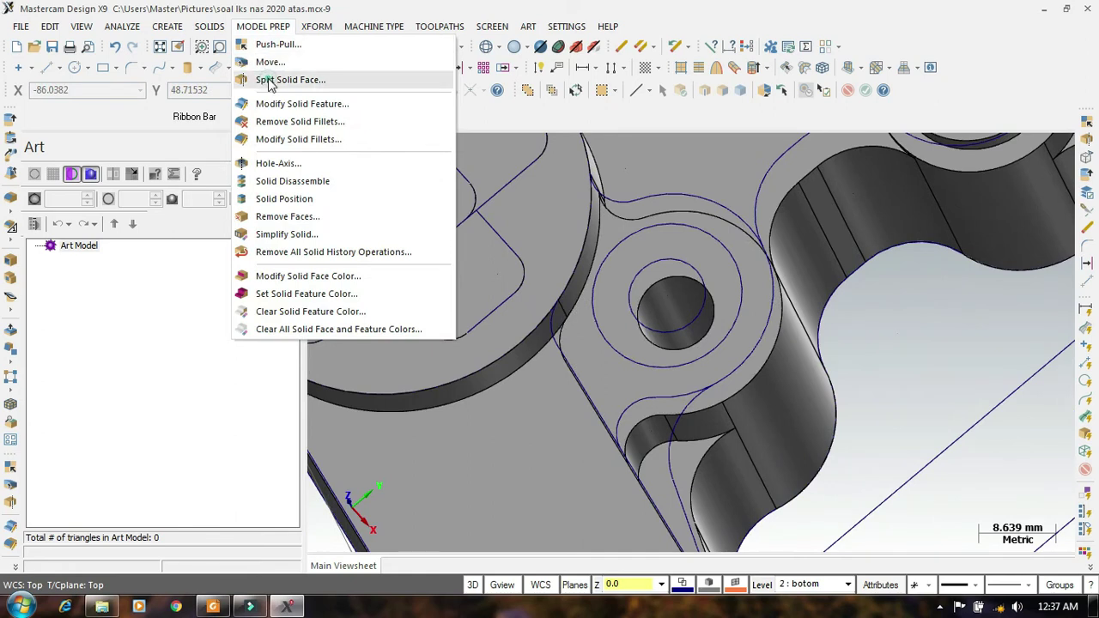
{"action": "left_click", "coordinate": [448, 157]}
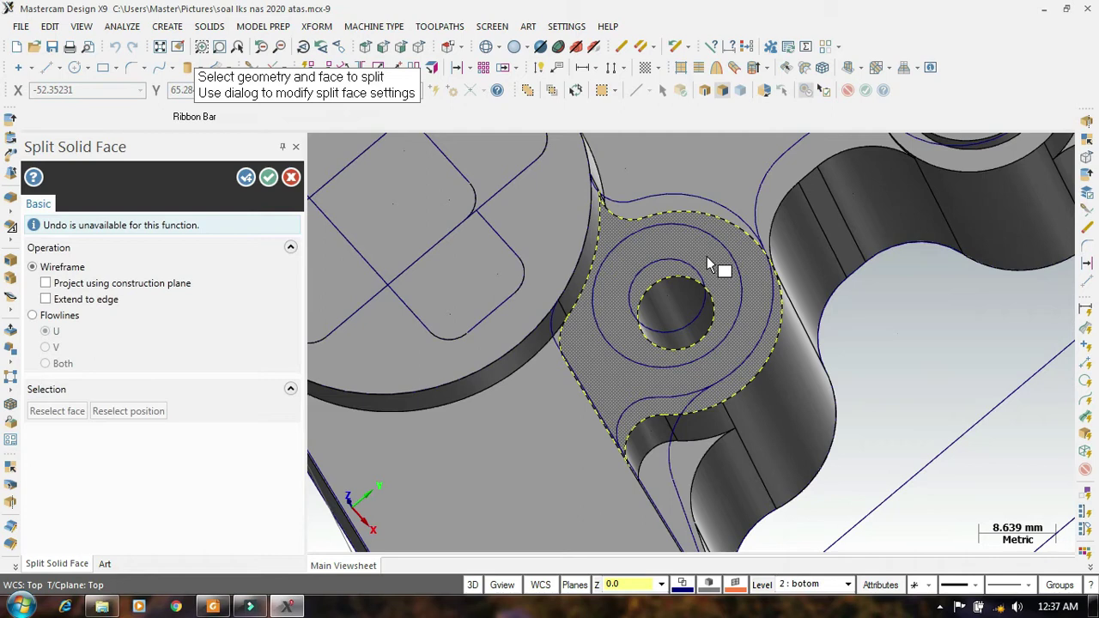
{"action": "left_click", "coordinate": [708, 266]}
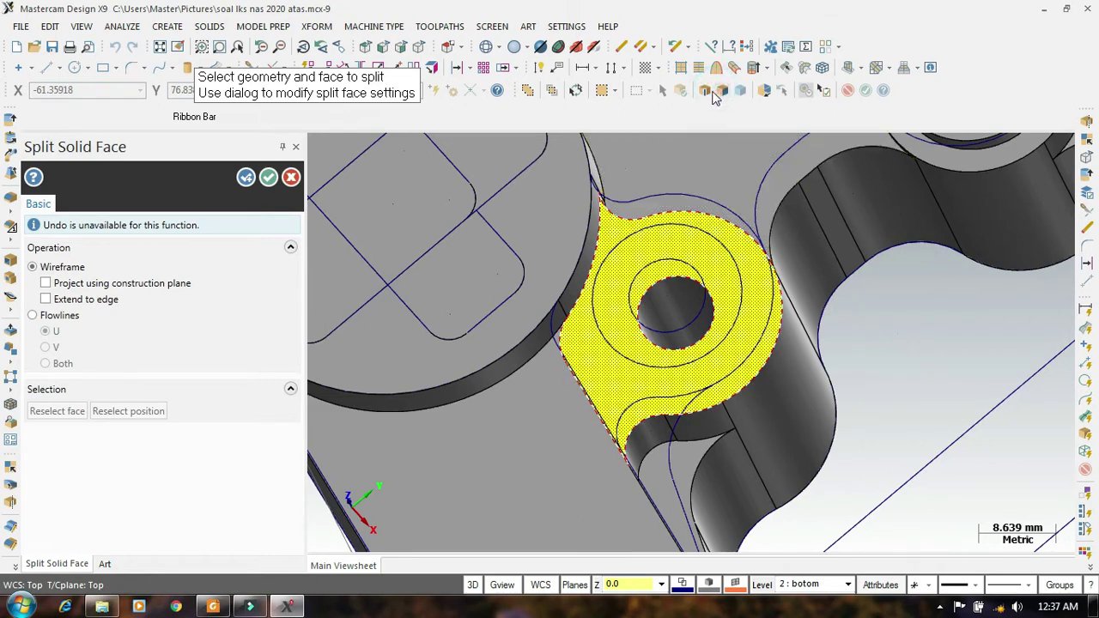
{"action": "left_click", "coordinate": [673, 233]}
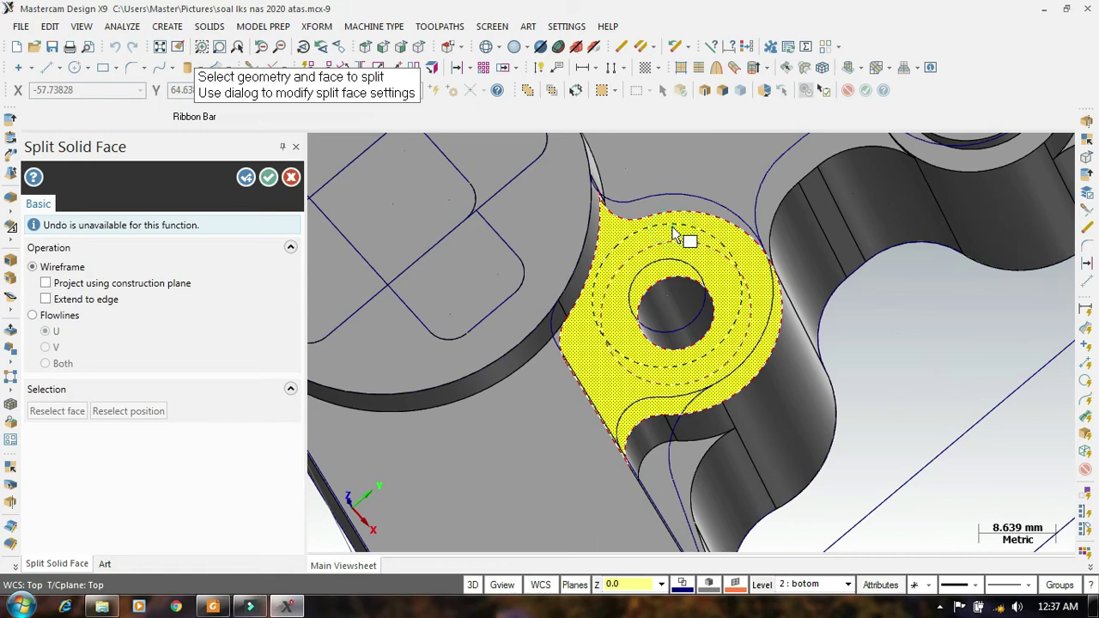
{"action": "left_click", "coordinate": [268, 180]}
Step: Check the counterbore depth in the LKSN2020 drawing and push-pull the inner ring face around the hole near the front wing by -8 mm
{"action": "left_click", "coordinate": [267, 28]}
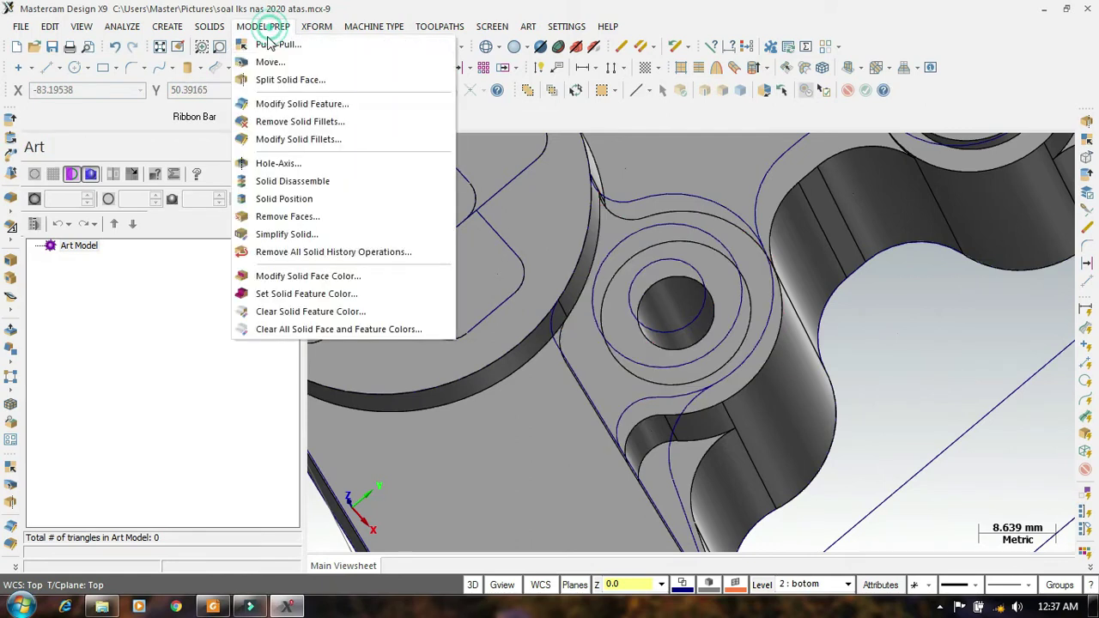
{"action": "left_click", "coordinate": [269, 44]}
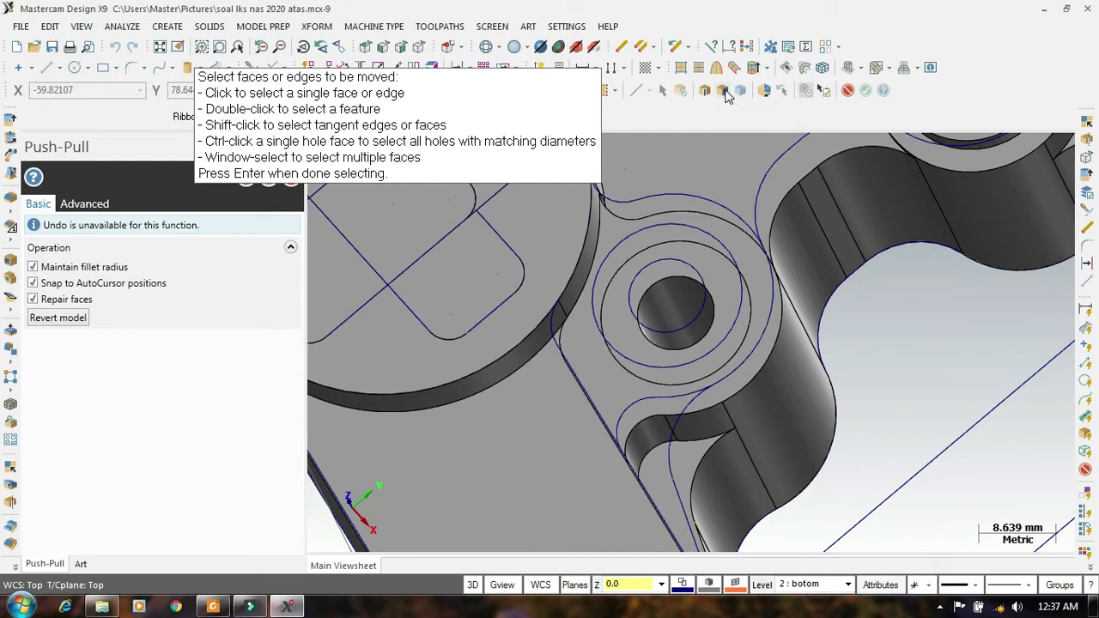
{"action": "left_click", "coordinate": [682, 258]}
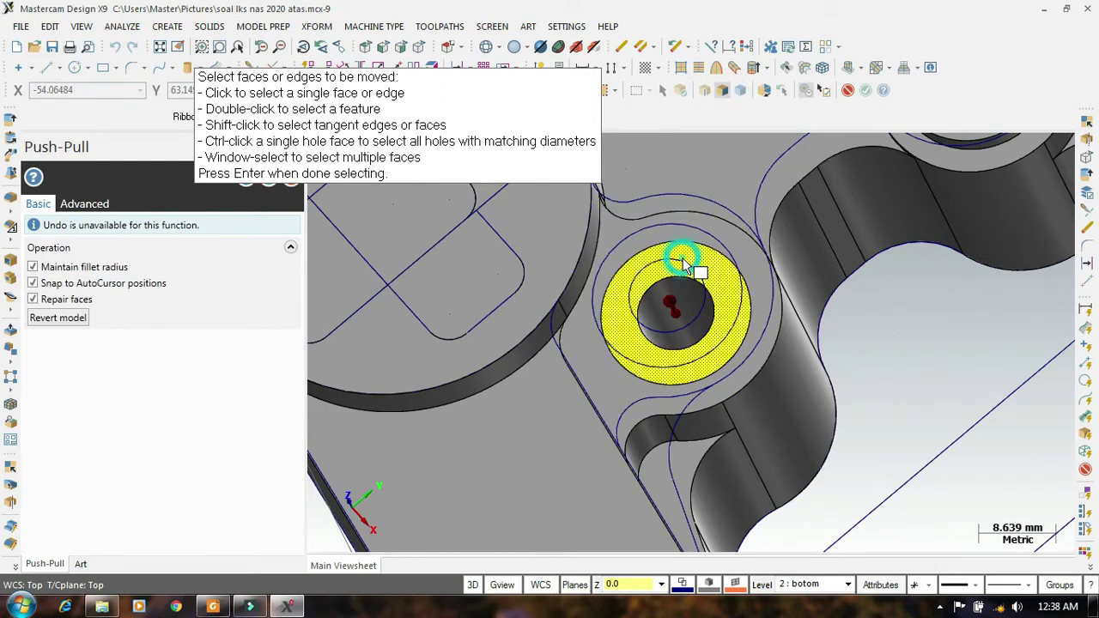
{"action": "middle_click_drag", "start_coordinate": [863, 285], "coordinate": [868, 251]}
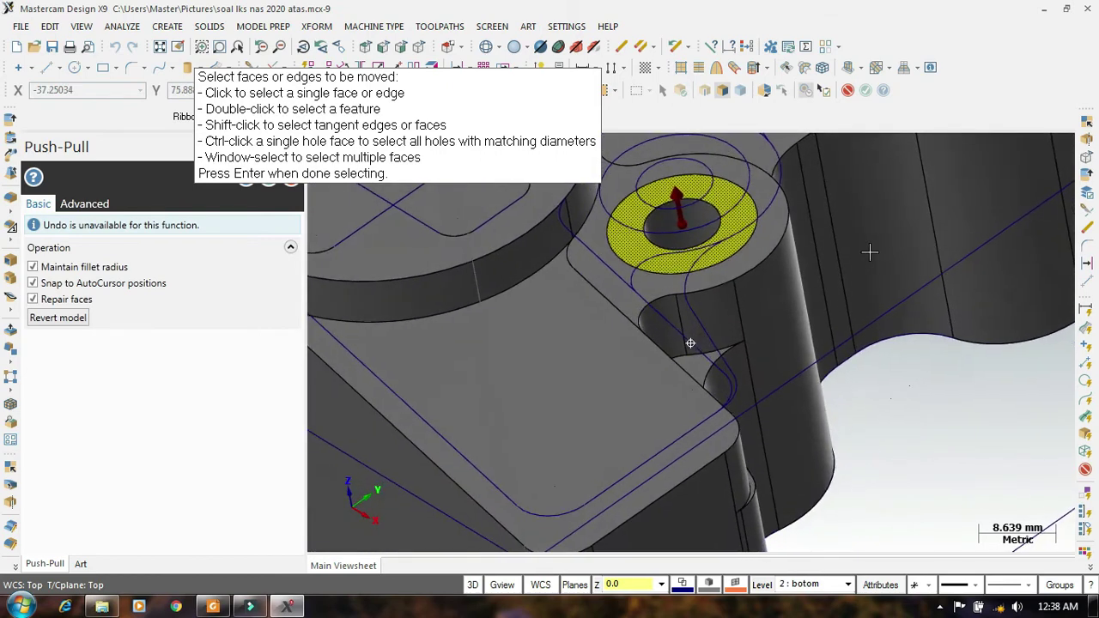
{"action": "left_click", "coordinate": [221, 607]}
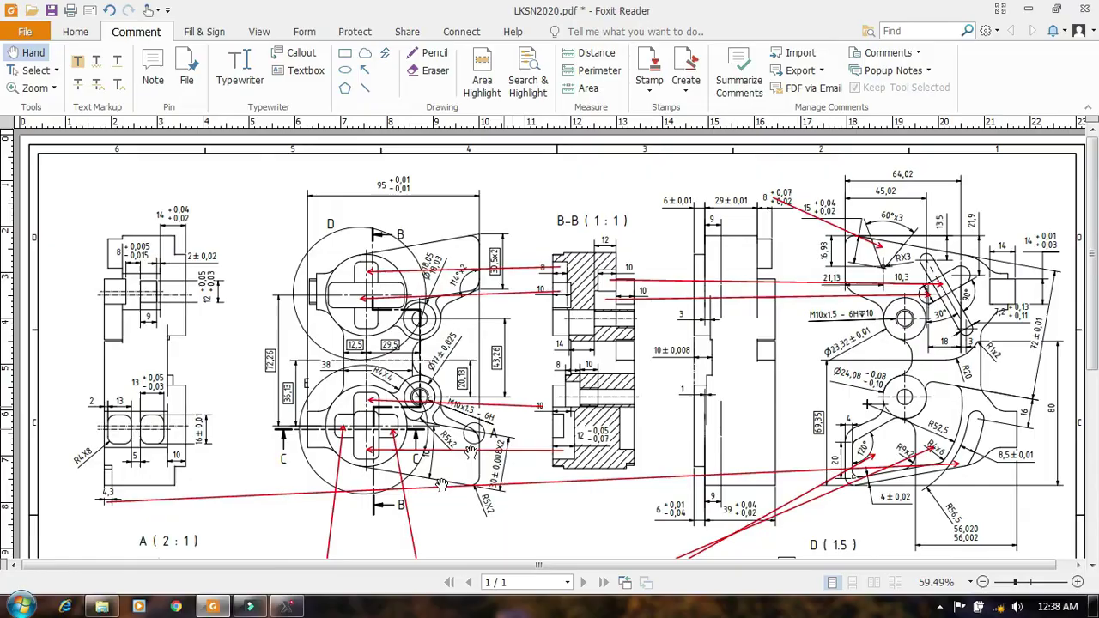
{"action": "left_click", "coordinate": [285, 606]}
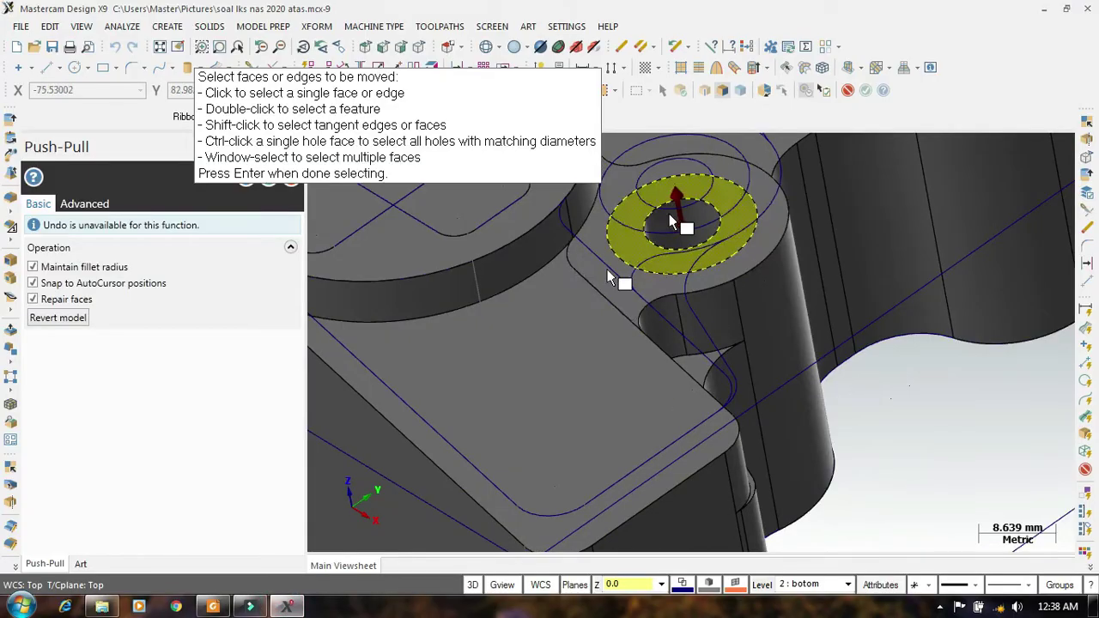
{"action": "scroll", "coordinate": [606, 283], "scroll_direction": "up", "scroll_amount": 1}
{"action": "left_click_drag", "start_coordinate": [637, 260], "coordinate": [646, 311]}
{"action": "type", "text": "-8"}
{"action": "key", "text": "Return"}
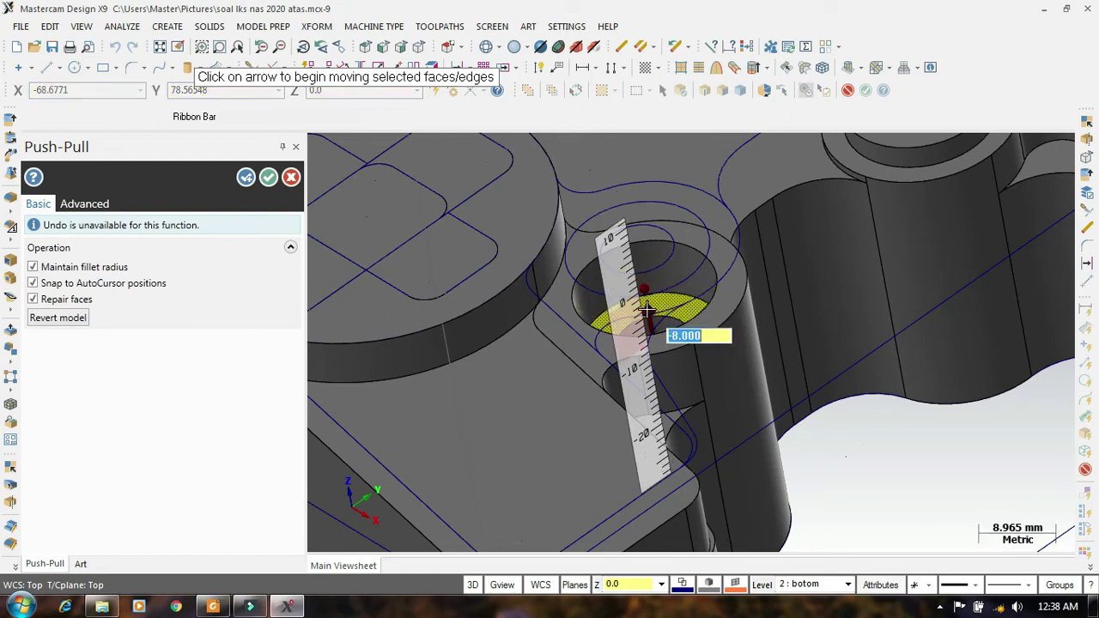
Step: Push-pull the raised ring face around the other hole, on the stepped boss farther back, downward
{"action": "scroll", "coordinate": [515, 458], "scroll_direction": "down", "scroll_amount": 3}
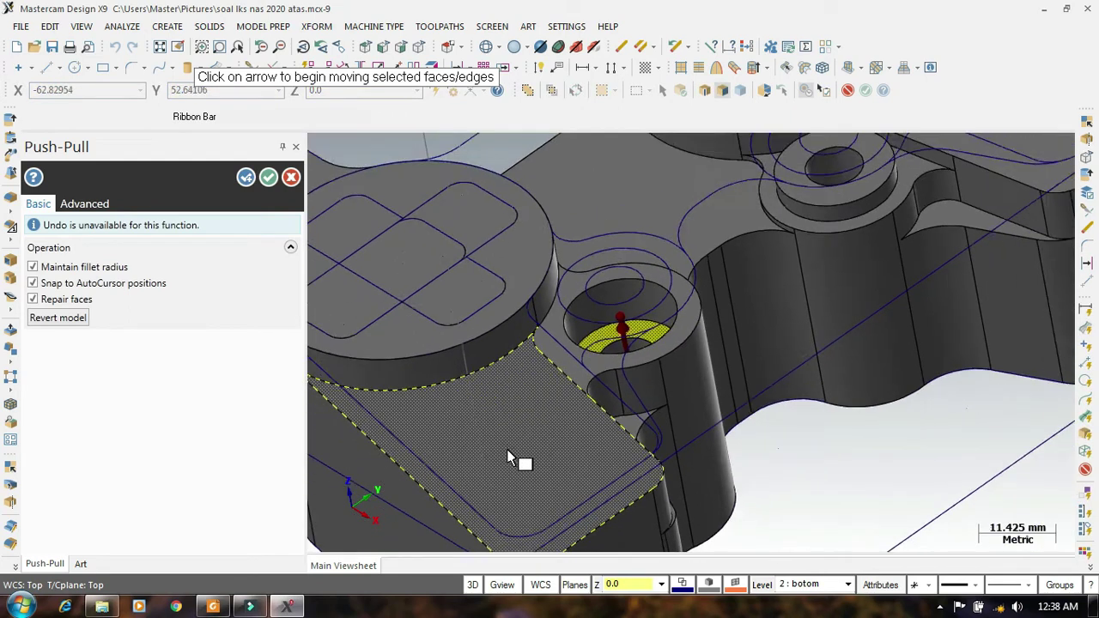
{"action": "scroll", "coordinate": [788, 207], "scroll_direction": "up", "scroll_amount": 2}
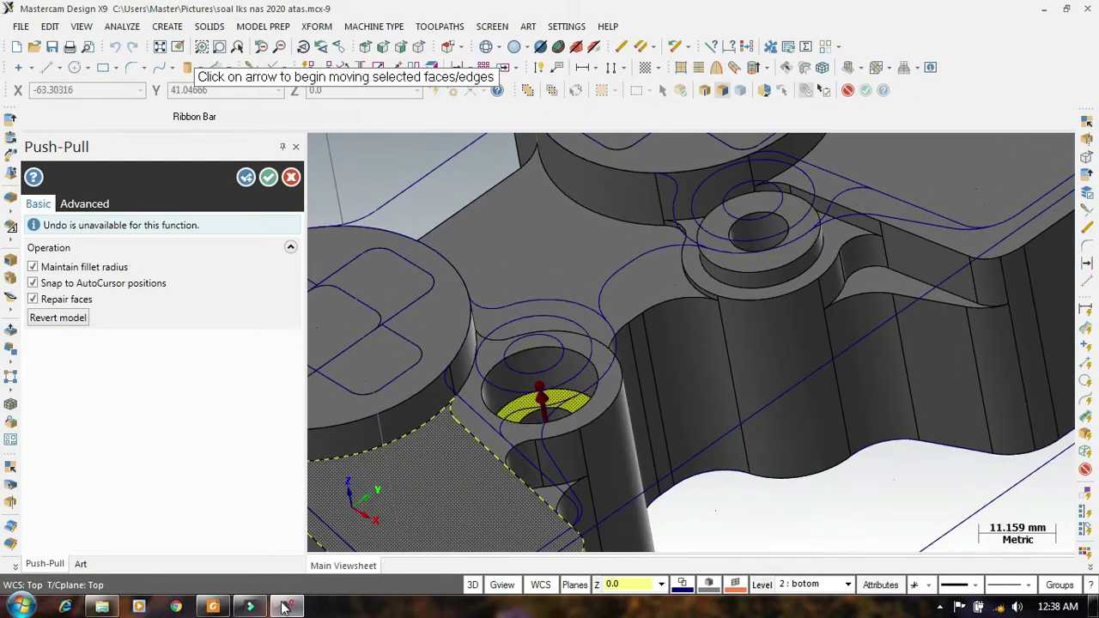
{"action": "scroll", "coordinate": [824, 213], "scroll_direction": "up", "scroll_amount": 3}
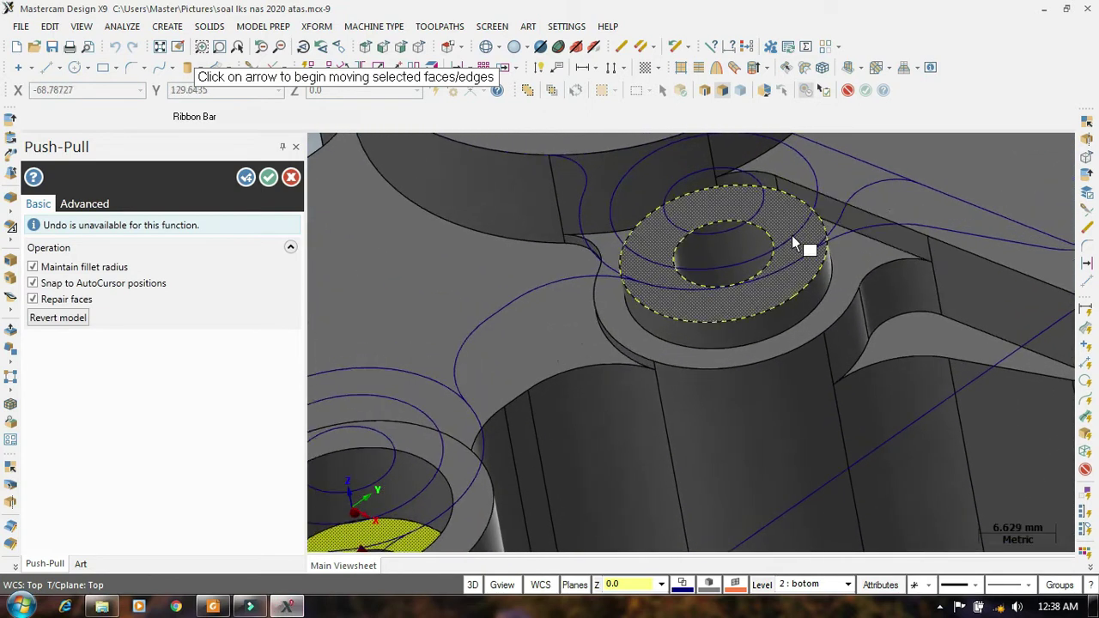
{"action": "left_click", "coordinate": [792, 225]}
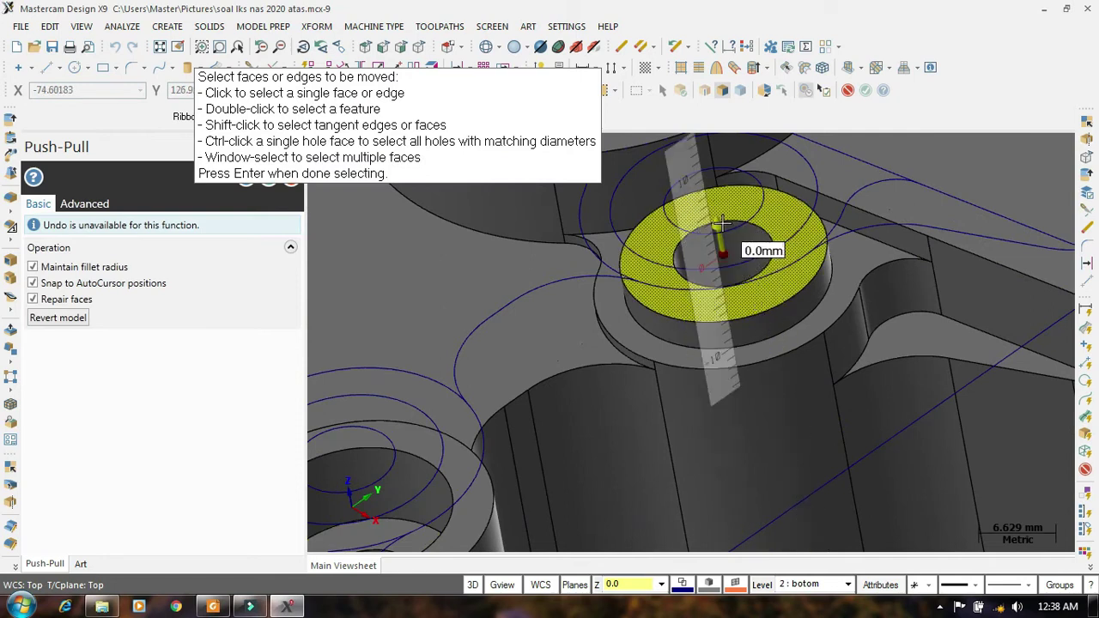
{"action": "left_click_drag", "start_coordinate": [722, 254], "coordinate": [728, 284]}
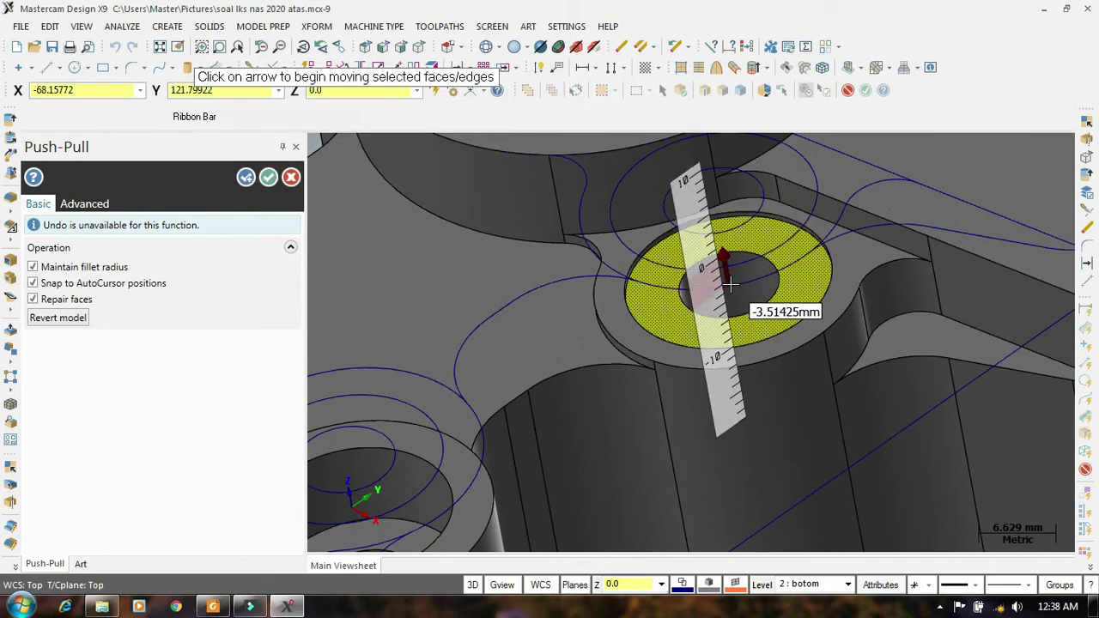
Step: Push the ring-shaped face around the rear small boss's hole by -14 mm and finish the Push-Pull operation
{"action": "type", "text": "-"}
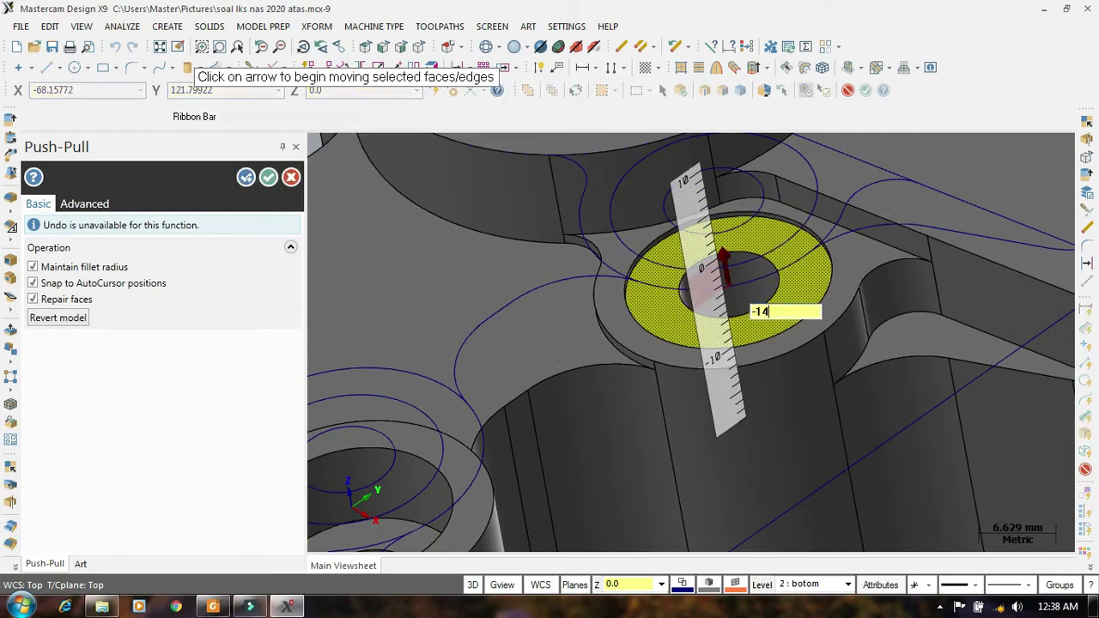
{"action": "type", "text": "14"}
{"action": "key", "text": "Return"}
{"action": "scroll", "coordinate": [712, 335], "scroll_direction": "down", "scroll_amount": 5}
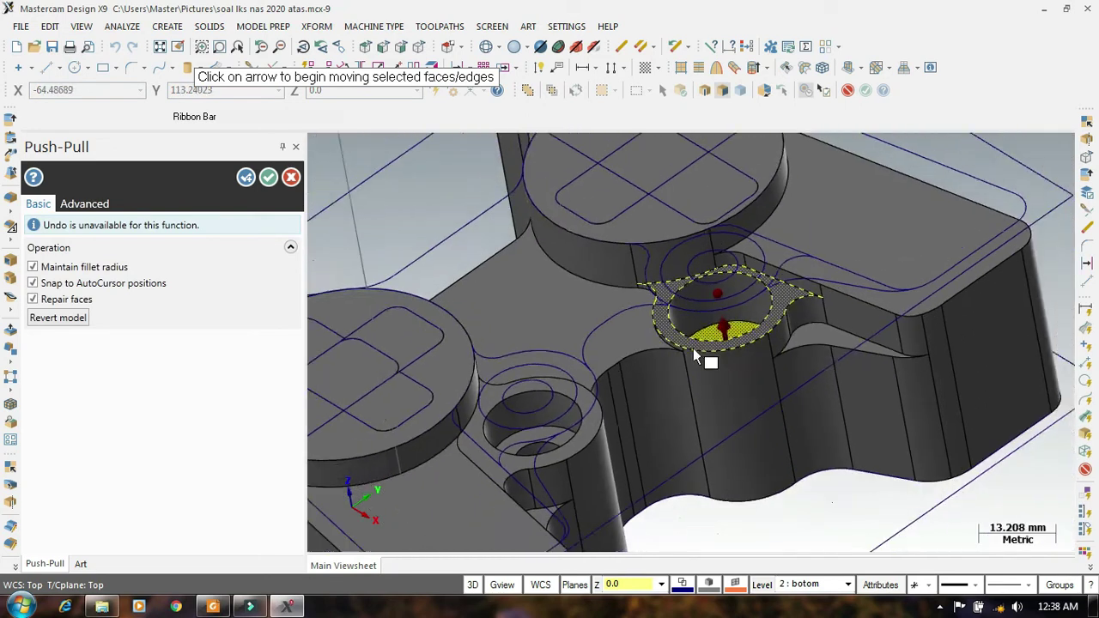
{"action": "scroll", "coordinate": [697, 352], "scroll_direction": "down", "scroll_amount": 4}
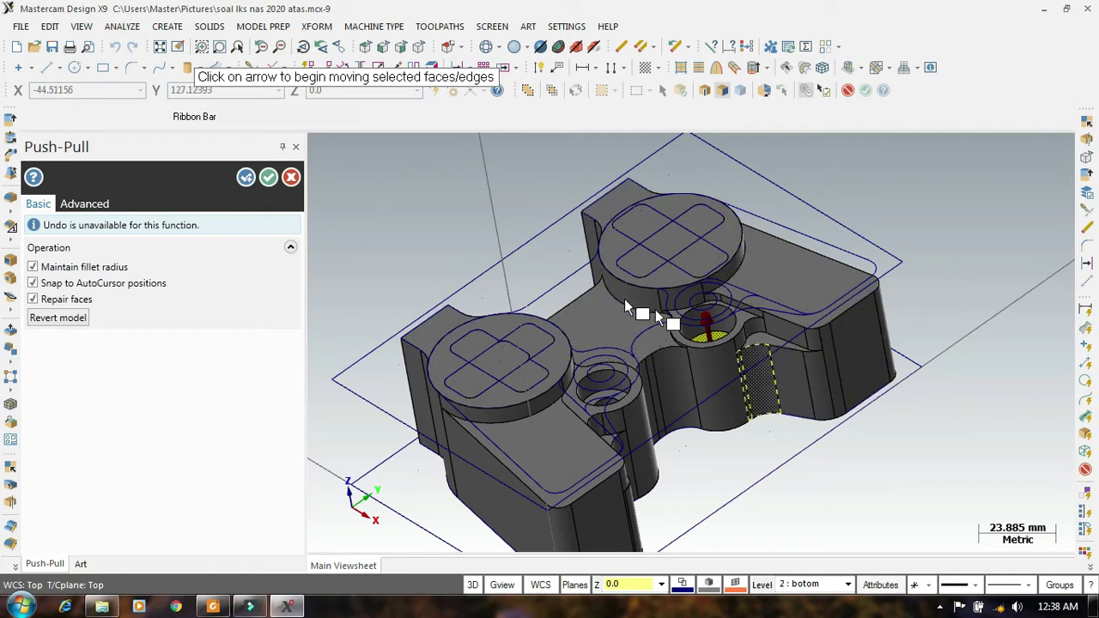
{"action": "left_click", "coordinate": [268, 177]}
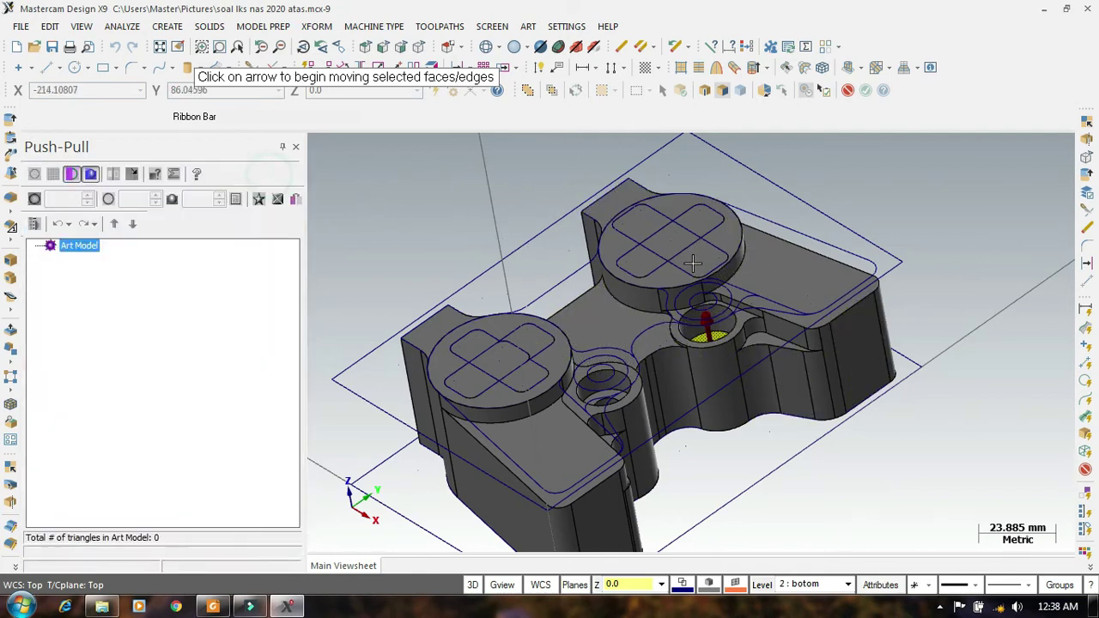
Step: Push-Pull the -X arm of the cross on the front large round boss by -6 mm
{"action": "mouse_move", "coordinate": [488, 224]}
{"action": "middle_mouse_down"}
{"action": "mouse_move", "coordinate": [521, 257]}
{"action": "mouse_move", "coordinate": [490, 292]}
{"action": "mouse_move", "coordinate": [456, 258]}
{"action": "mouse_move", "coordinate": [478, 209]}
{"action": "mouse_move", "coordinate": [488, 216]}
{"action": "middle_mouse_up"}
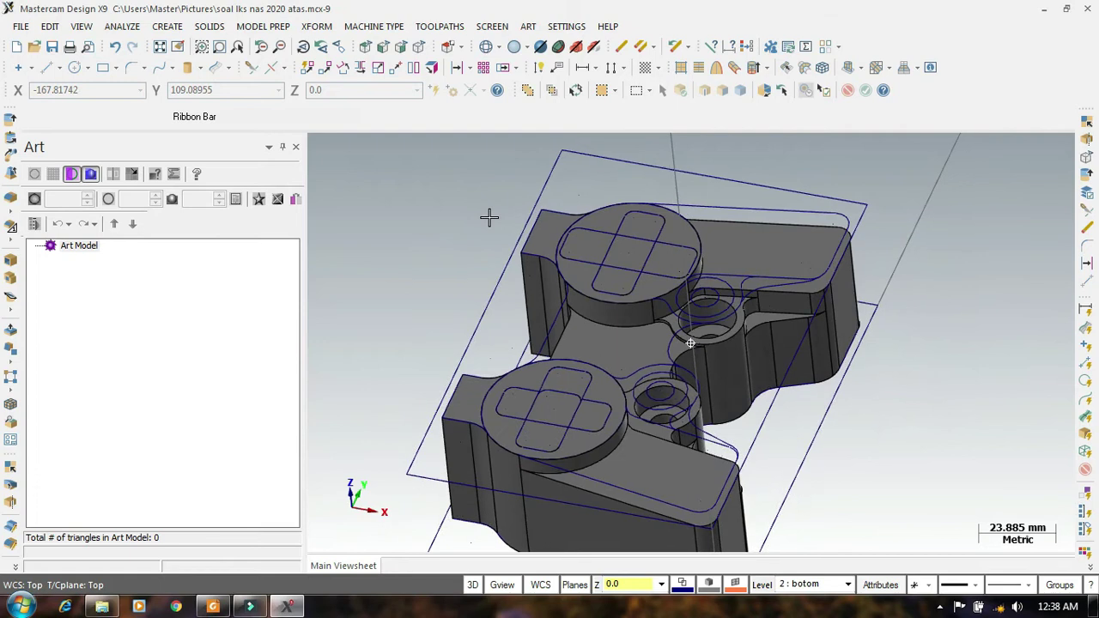
{"action": "scroll", "coordinate": [925, 270], "scroll_direction": "down", "scroll_amount": 2}
{"action": "scroll", "coordinate": [608, 408], "scroll_direction": "up", "scroll_amount": 3}
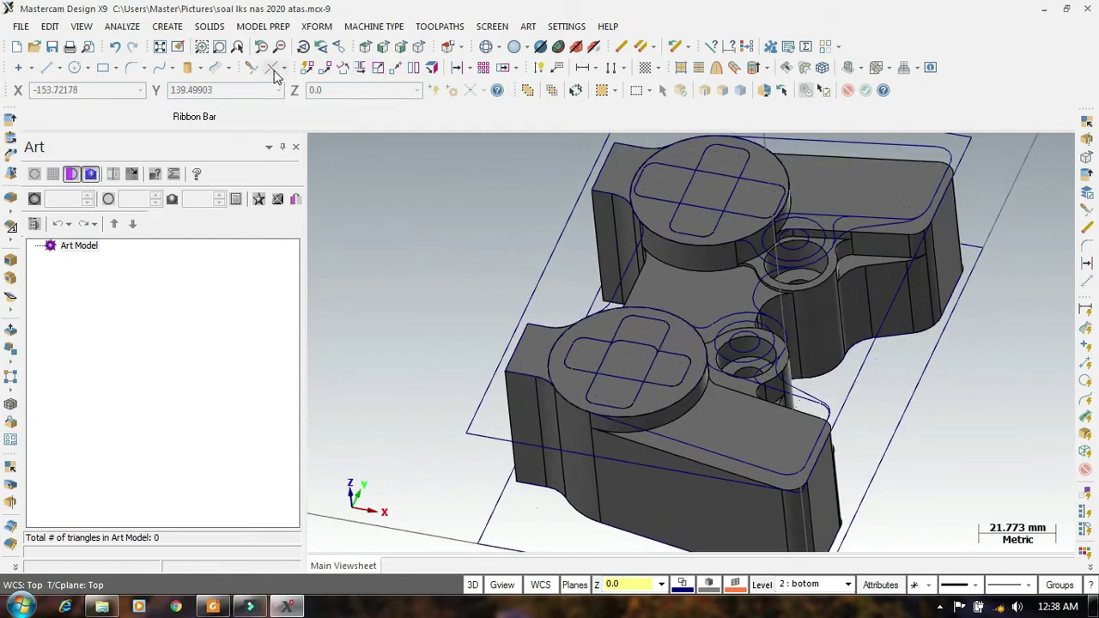
{"action": "left_click", "coordinate": [262, 26]}
{"action": "left_click", "coordinate": [263, 56]}
{"action": "scroll", "coordinate": [546, 340], "scroll_direction": "up", "scroll_amount": 2}
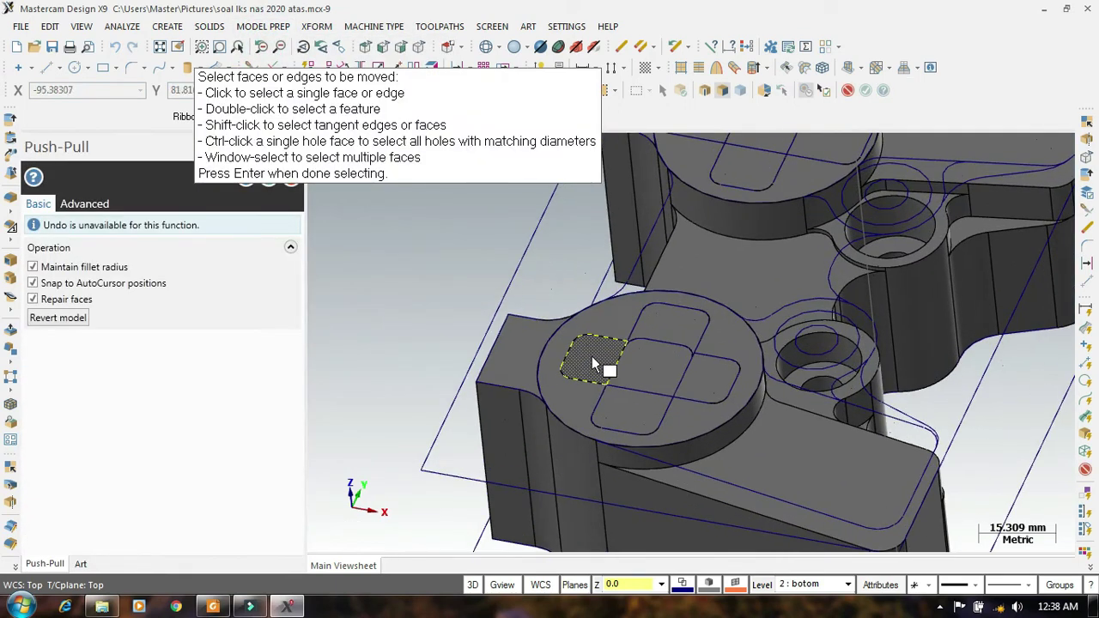
{"action": "left_click", "coordinate": [590, 356]}
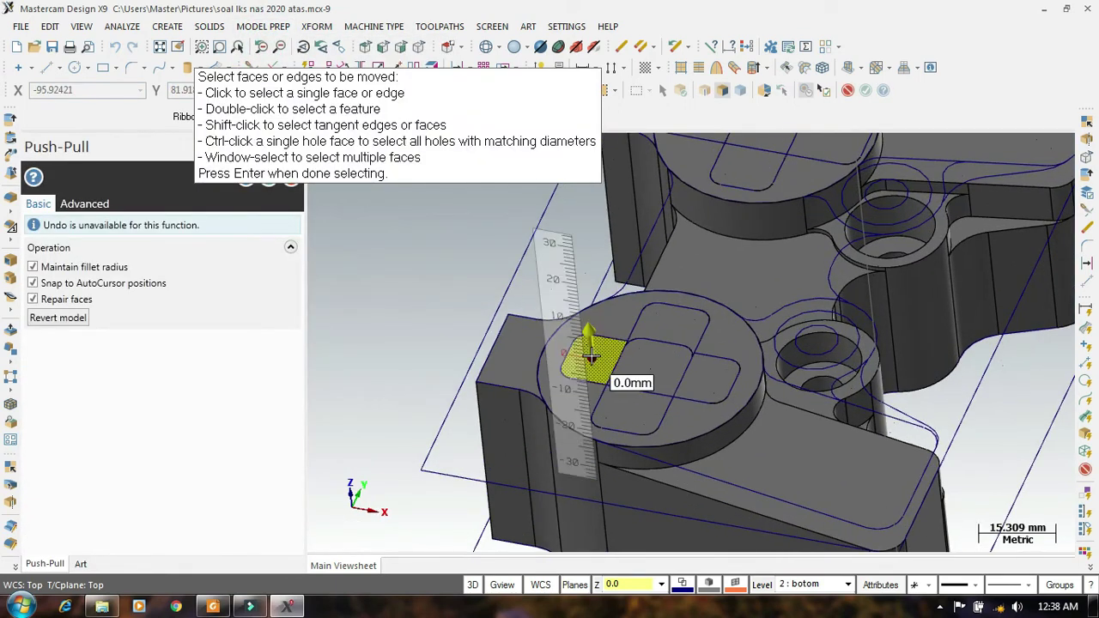
{"action": "key", "text": "Return"}
{"action": "left_click_drag", "start_coordinate": [591, 364], "coordinate": [592, 369]}
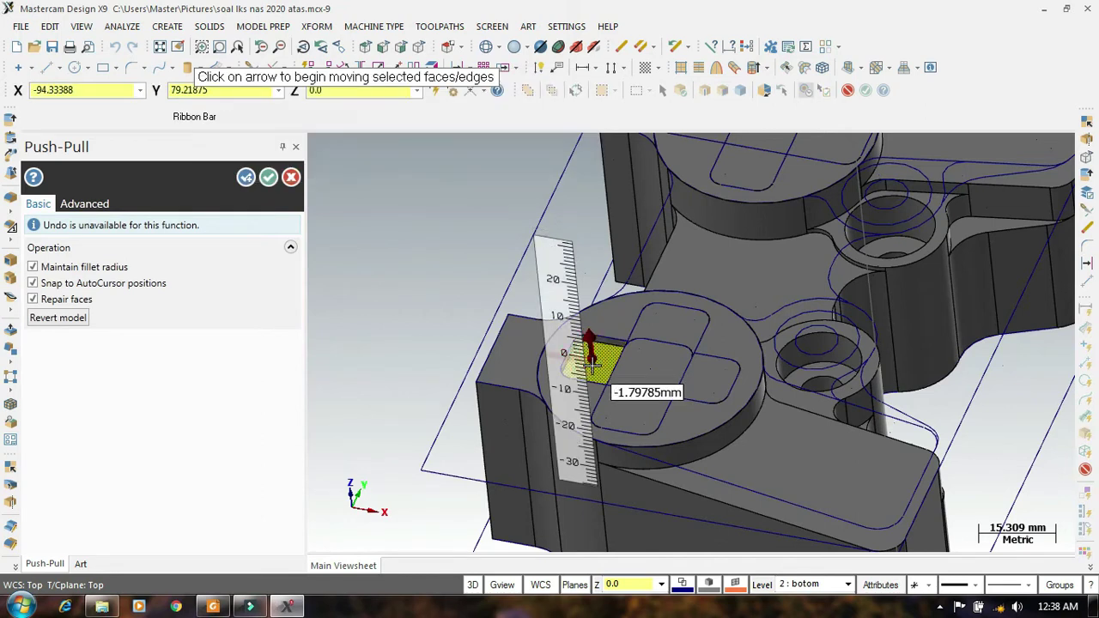
{"action": "type", "text": "-6"}
{"action": "key", "text": "Return"}
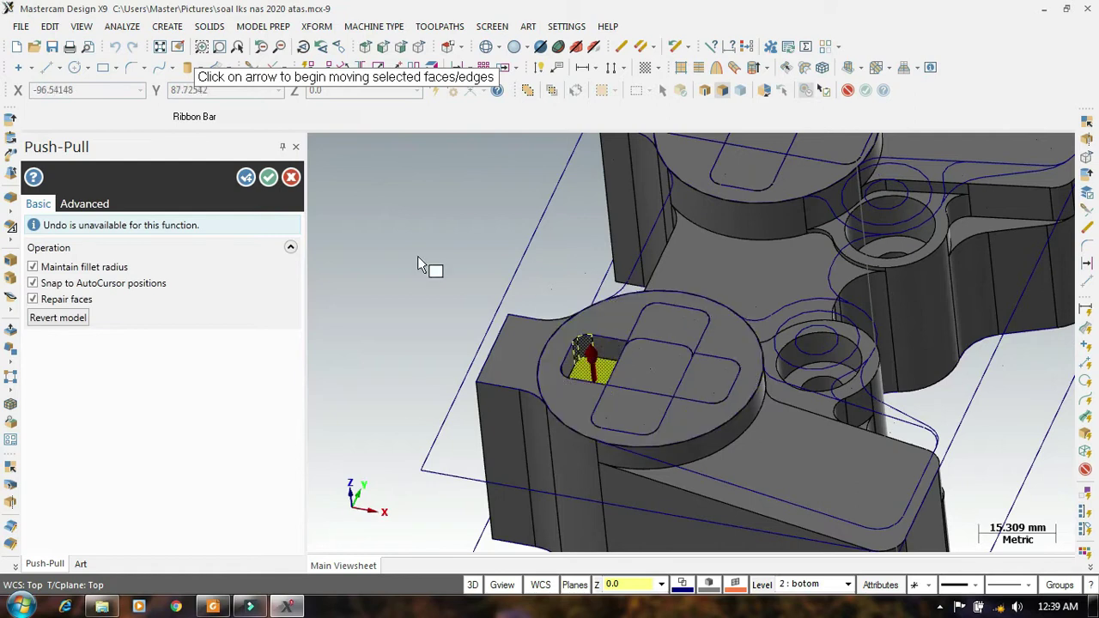
{"action": "left_click", "coordinate": [268, 177]}
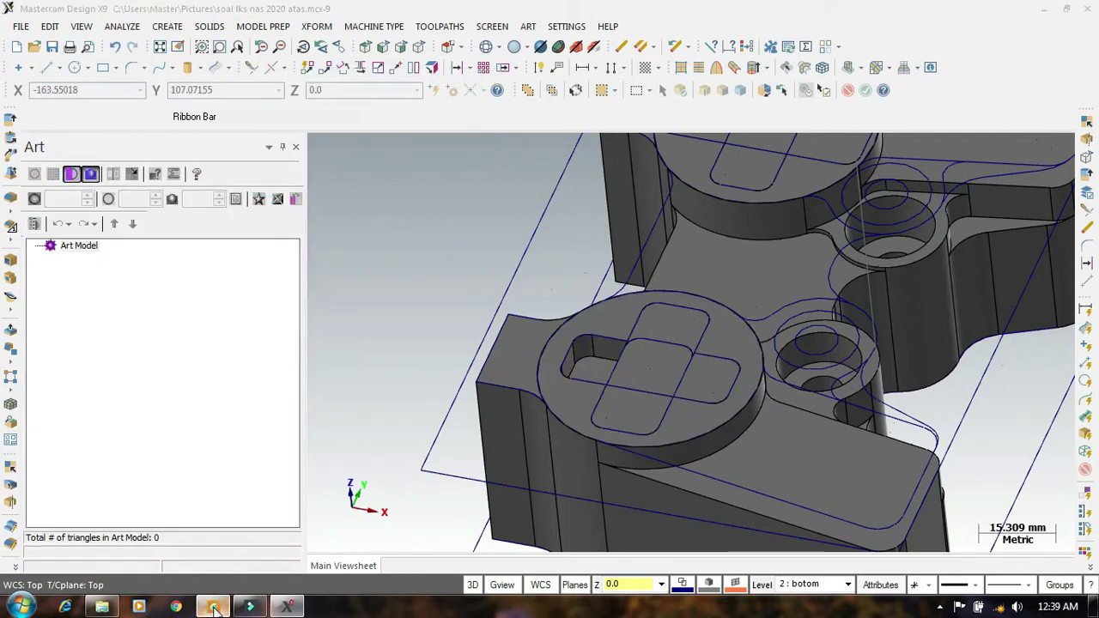
Step: Examine section C-C of the LKSN2020.pdf drawing in Foxit Reader for the cross pocket depths, and return to Mastercam
{"action": "left_click", "coordinate": [212, 607]}
{"action": "left_click_drag", "start_coordinate": [336, 491], "coordinate": [380, 329]}
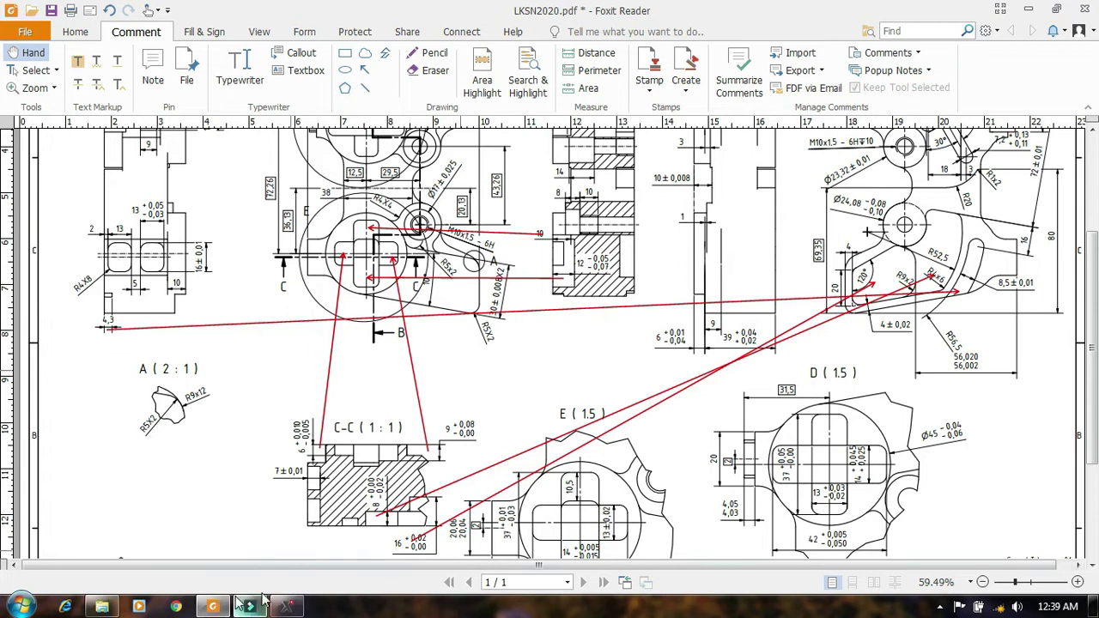
{"action": "left_click", "coordinate": [288, 606]}
Step: Push-Pull the +X arm of the front boss's cross down into the boss to form a pocket
{"action": "scroll", "coordinate": [488, 387], "scroll_direction": "down", "scroll_amount": 1}
{"action": "scroll", "coordinate": [593, 386], "scroll_direction": "up", "scroll_amount": 1}
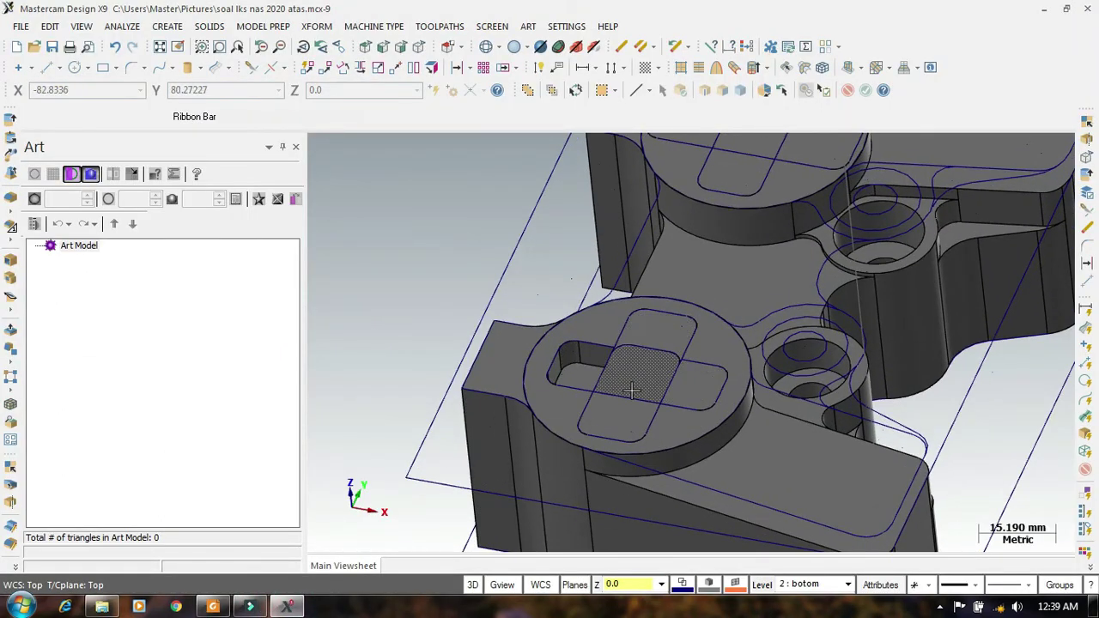
{"action": "left_click", "coordinate": [250, 26]}
{"action": "left_click", "coordinate": [263, 43]}
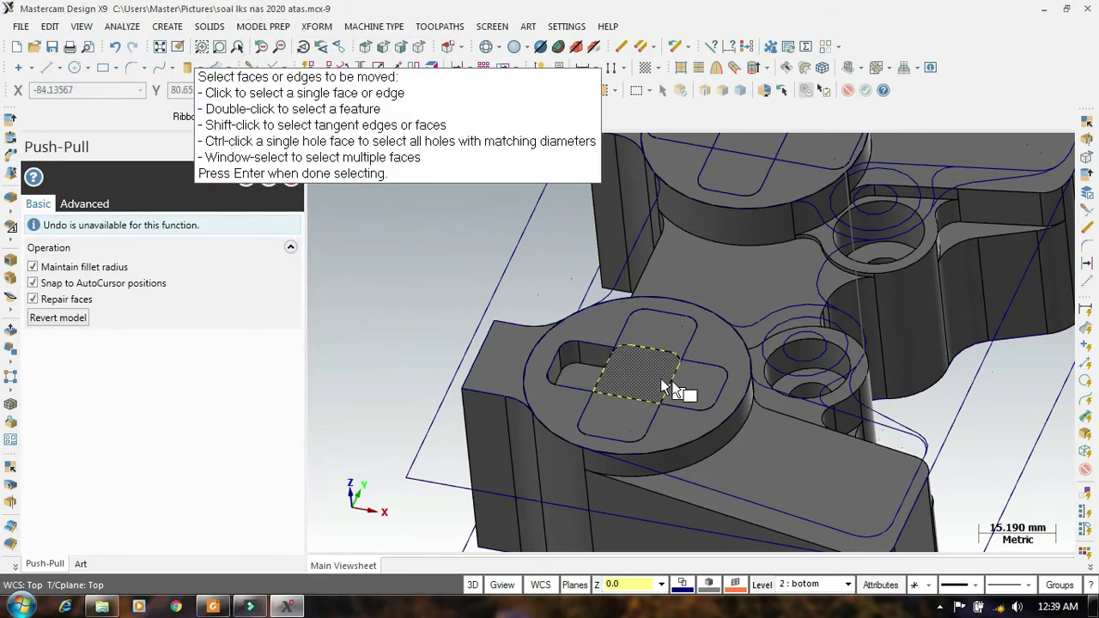
{"action": "left_click", "coordinate": [696, 381]}
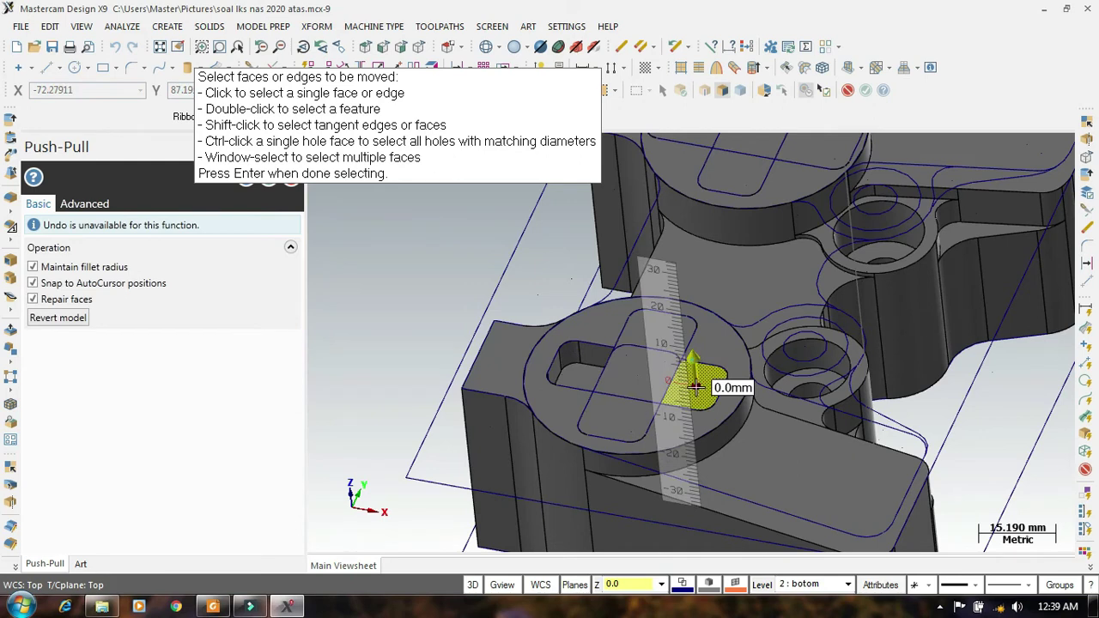
{"action": "left_click", "coordinate": [696, 388]}
{"action": "type", "text": "-"}
{"action": "key", "text": "Return"}
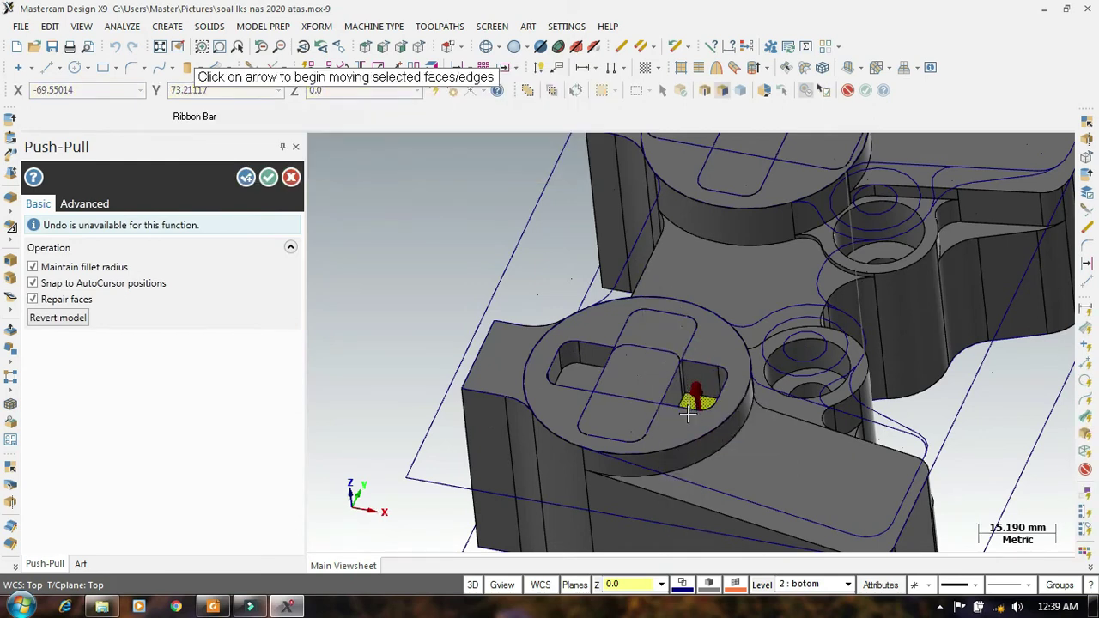
Step: Push the rear (+Y) arm of the front boss's cross by -10 mm
{"action": "left_click", "coordinate": [662, 331]}
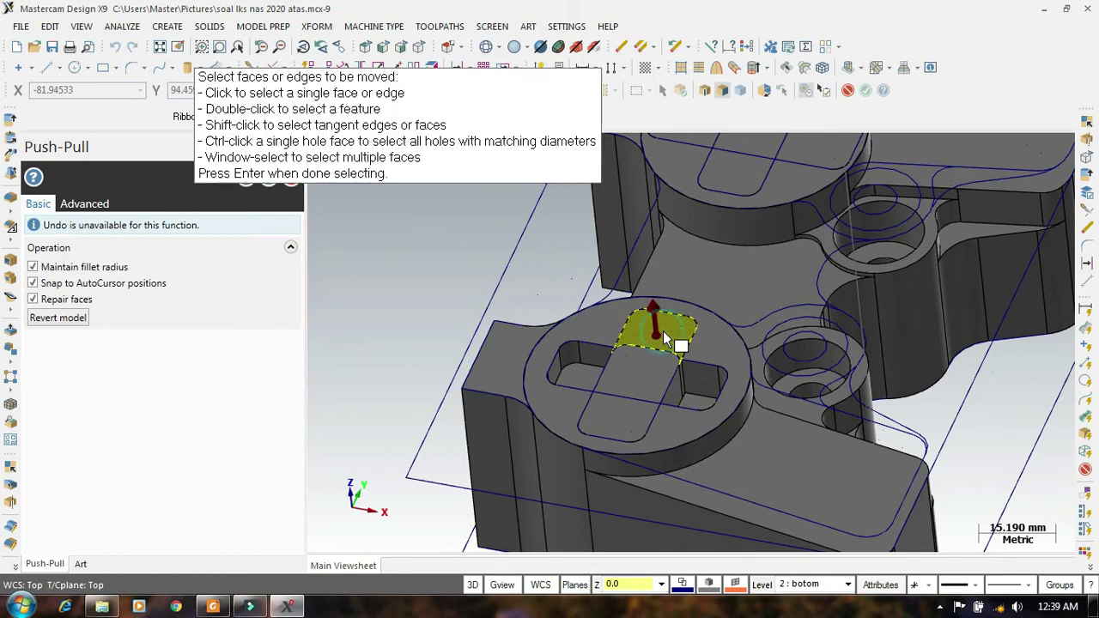
{"action": "left_click", "coordinate": [661, 329]}
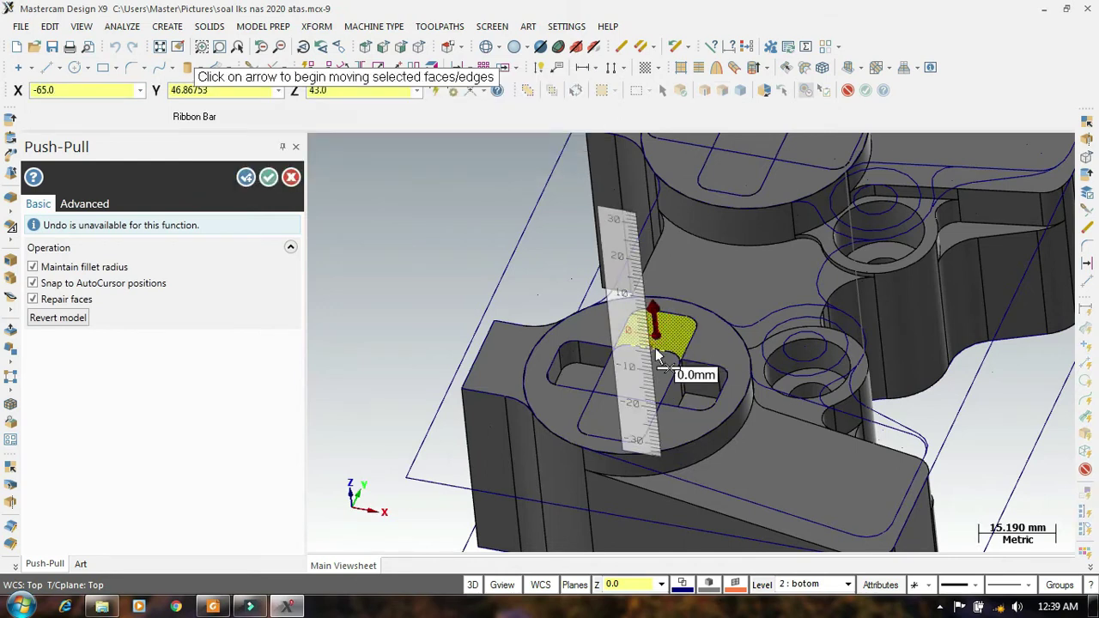
{"action": "type", "text": "-10"}
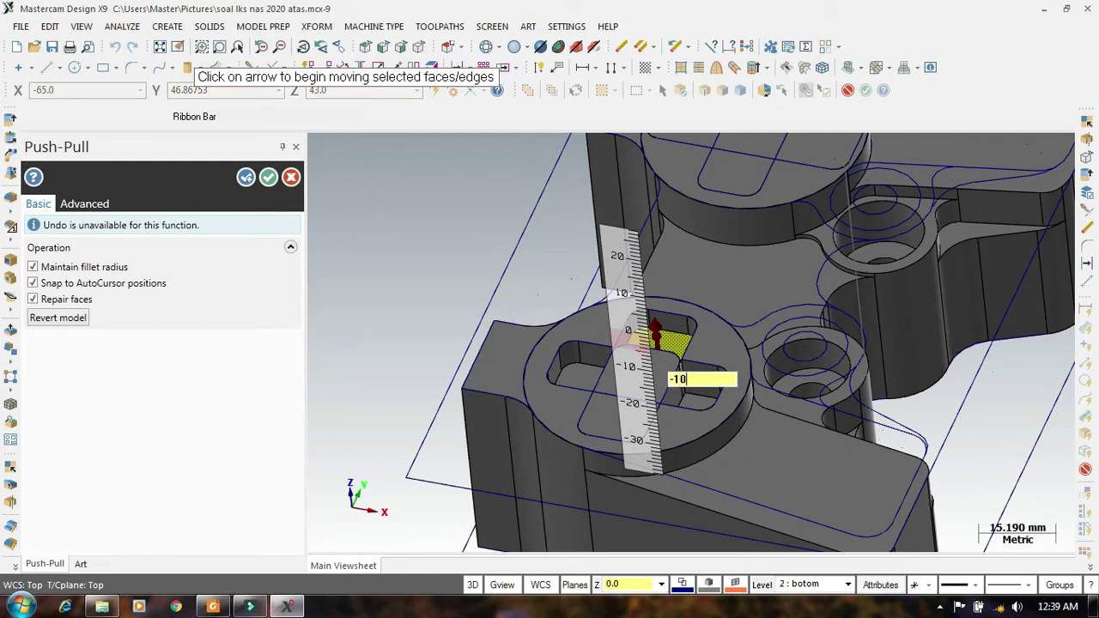
{"action": "key", "text": "Return"}
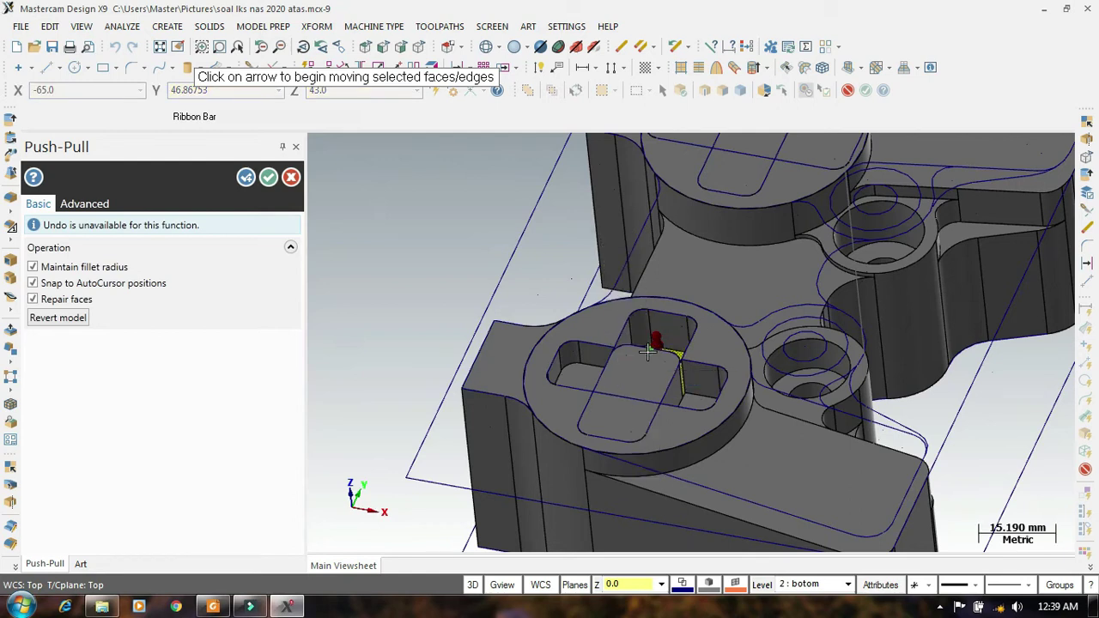
Step: Push the joined centre and front (-Y) arm face of the front boss's cross by -12 mm
{"action": "left_click", "coordinate": [629, 417]}
{"action": "left_click", "coordinate": [612, 390]}
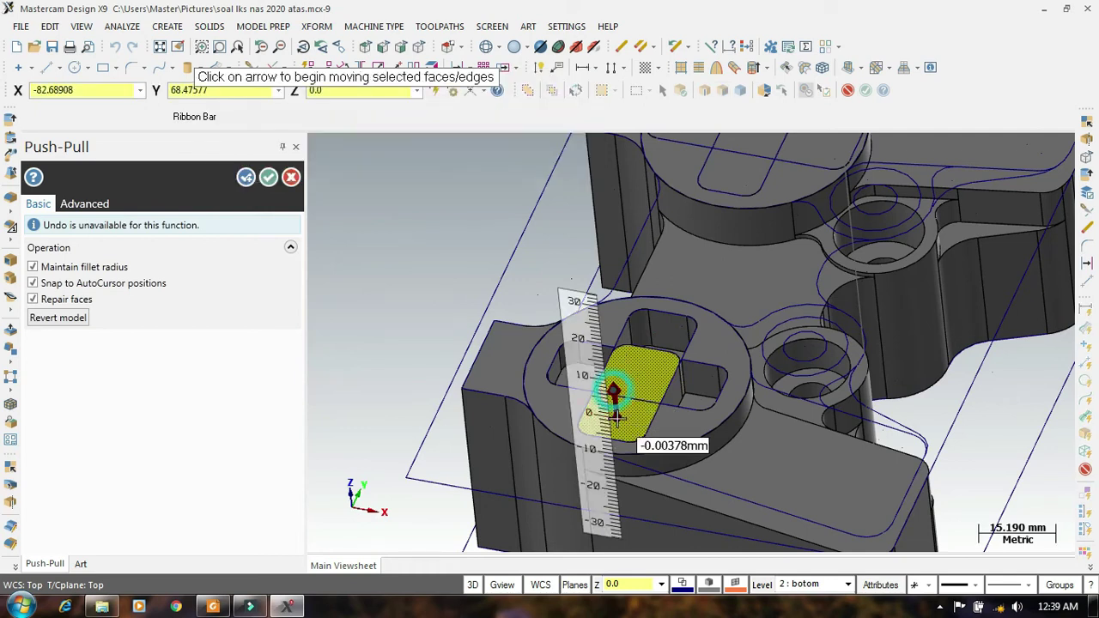
{"action": "type", "text": "-12"}
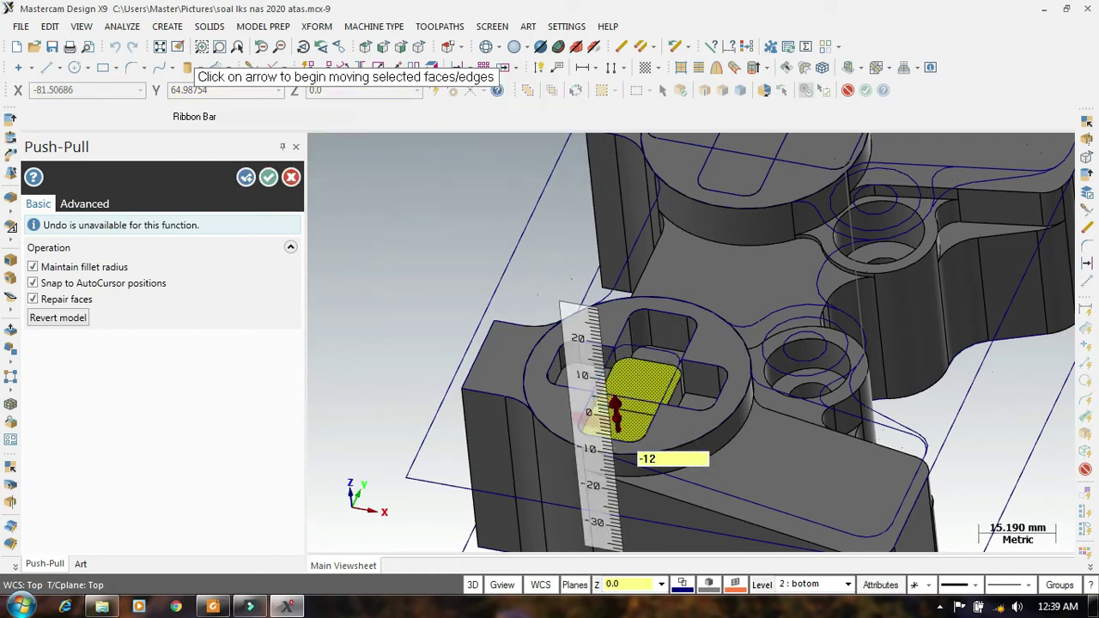
{"action": "key", "text": "Return"}
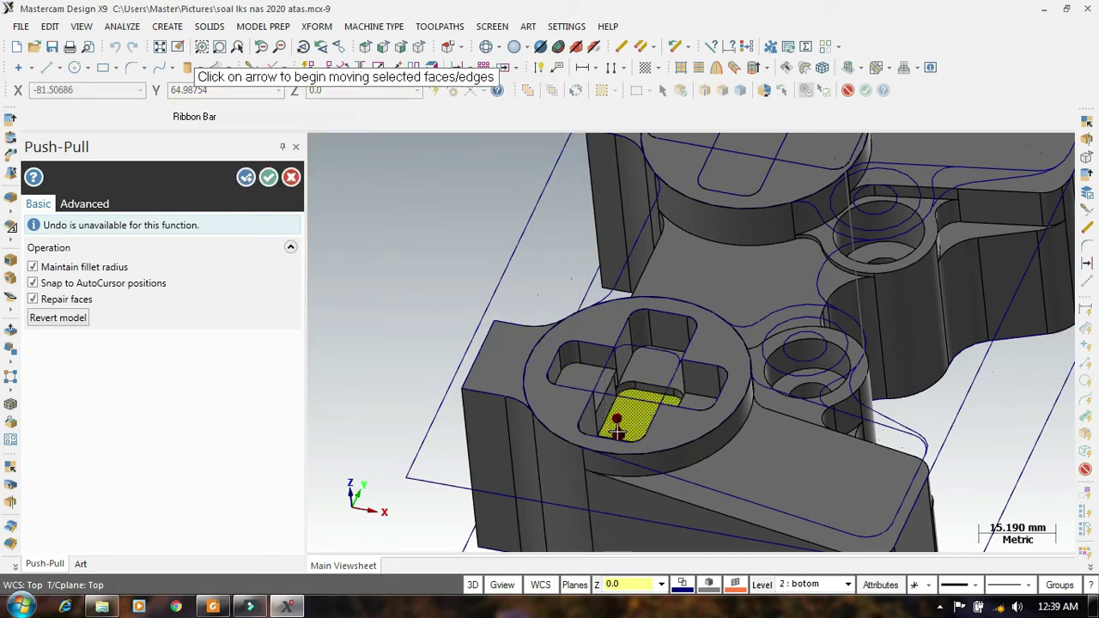
Step: Examine section B-B in the Foxit Reader drawing for the rear boss's cross pocket depths, and return to Mastercam
{"action": "scroll", "coordinate": [489, 450], "scroll_direction": "down", "scroll_amount": 4}
{"action": "scroll", "coordinate": [485, 443], "scroll_direction": "down", "scroll_amount": 1}
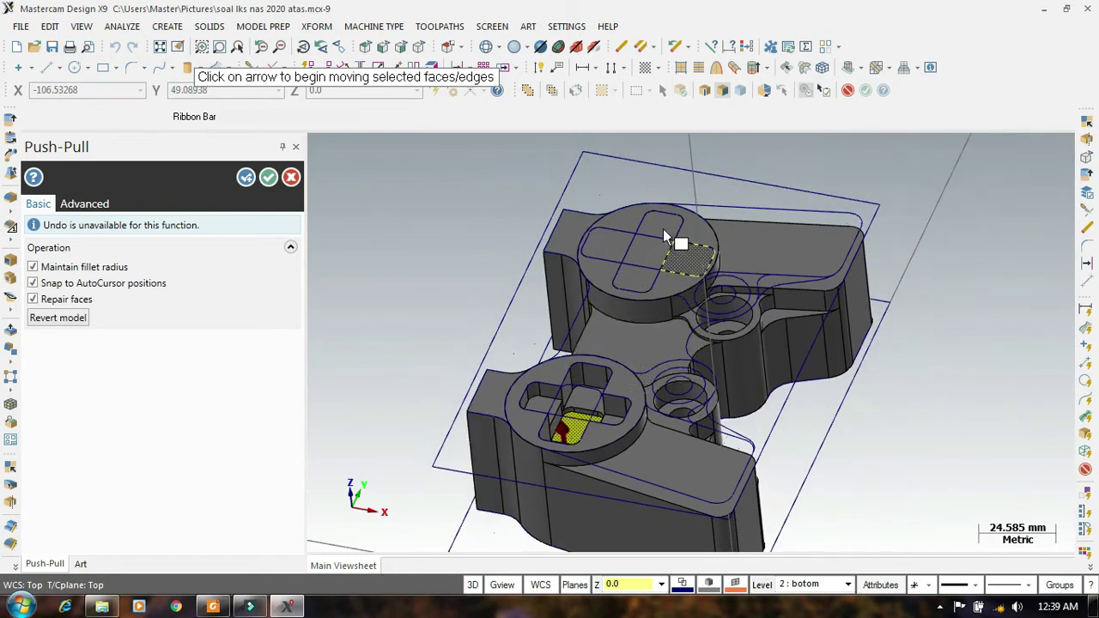
{"action": "scroll", "coordinate": [662, 238], "scroll_direction": "up", "scroll_amount": 4}
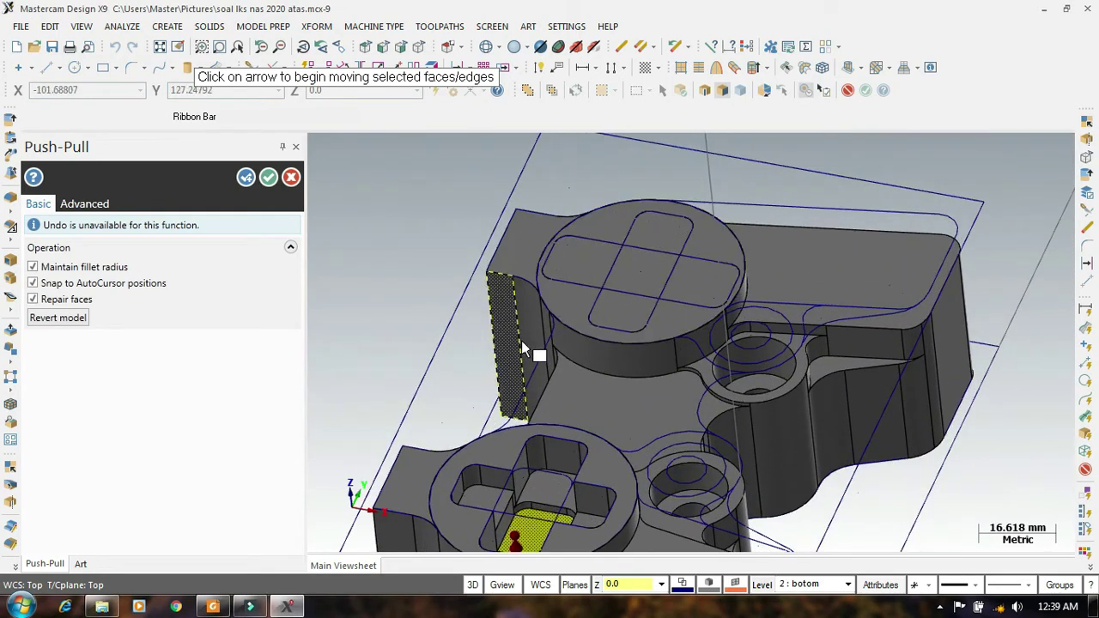
{"action": "left_click", "coordinate": [225, 607]}
{"action": "left_click_drag", "start_coordinate": [599, 224], "coordinate": [587, 341]}
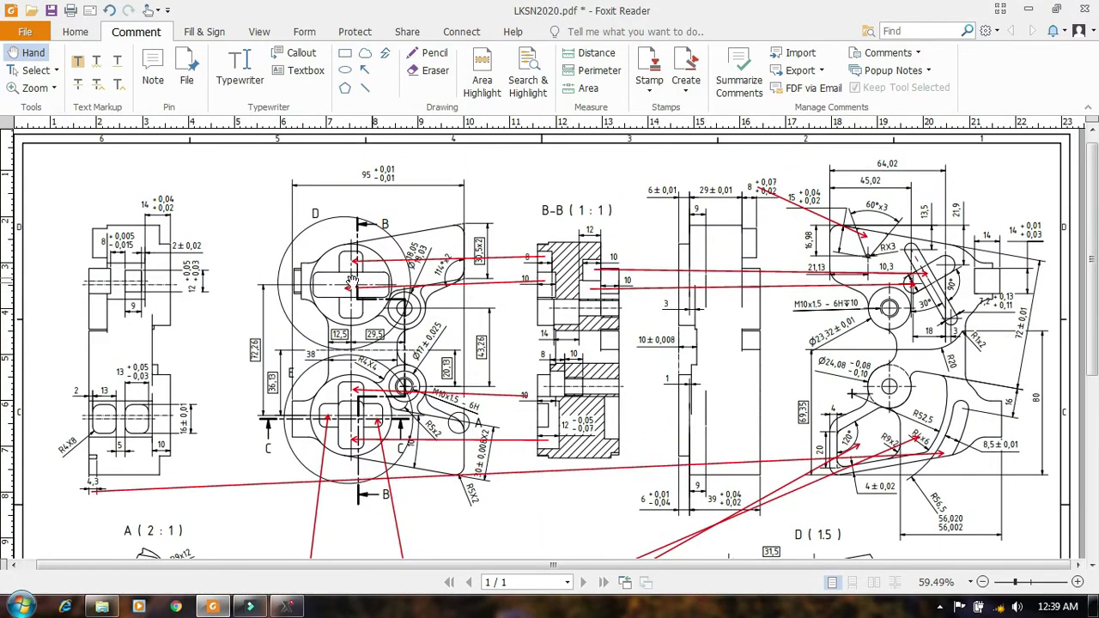
{"action": "left_click", "coordinate": [288, 607]}
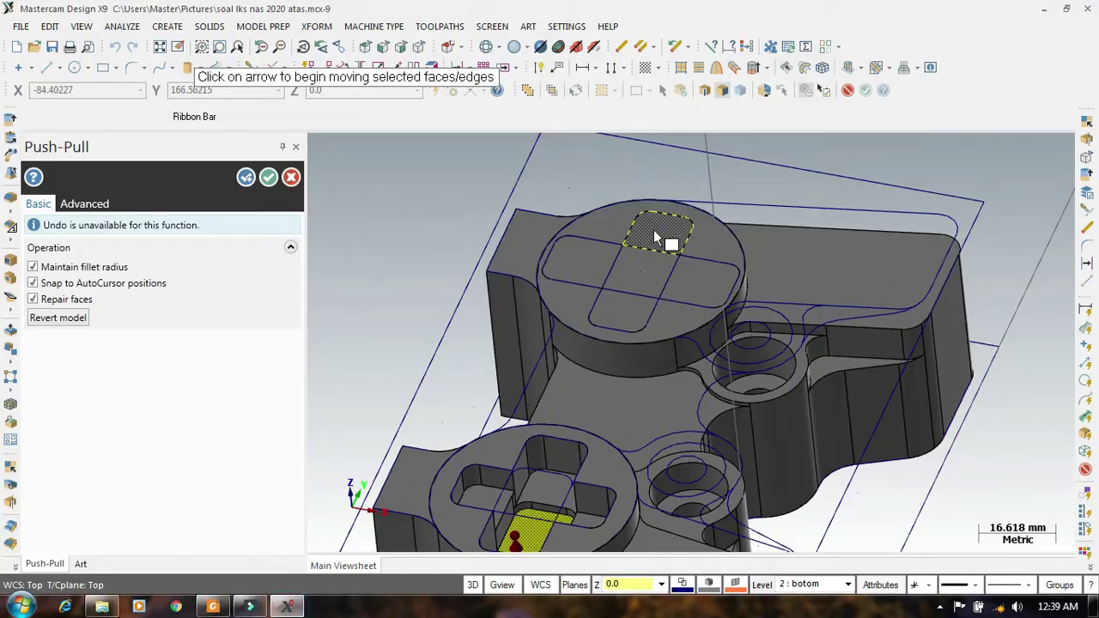
Step: Push both the +Y and -Y arms of the rear large boss's cross together by -8 mm
{"action": "left_click", "coordinate": [655, 238]}
{"action": "left_click", "coordinate": [625, 306]}
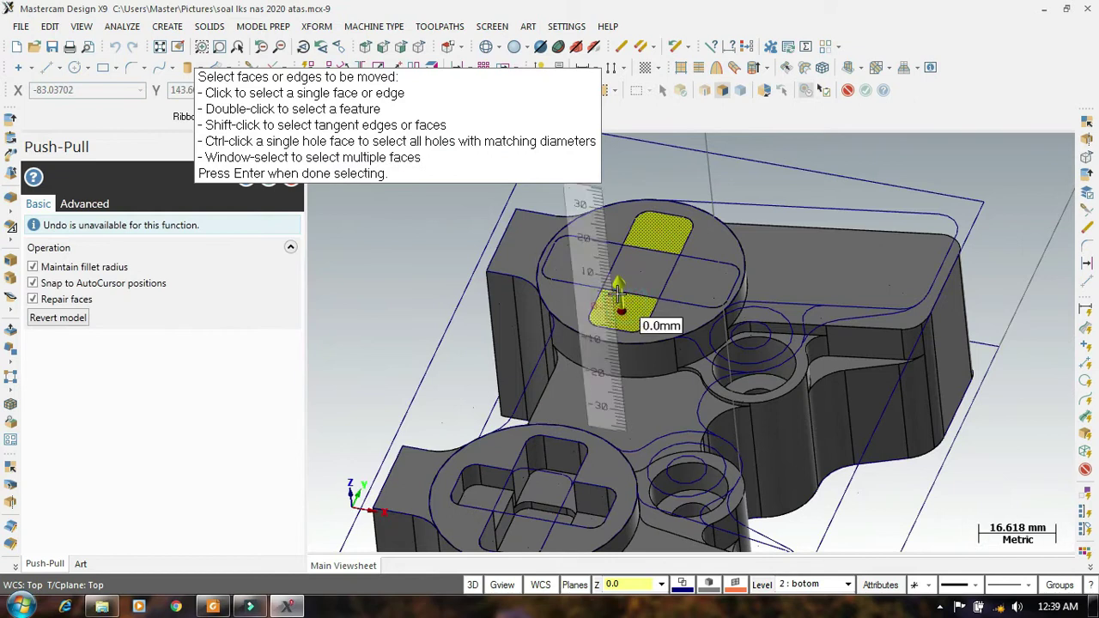
{"action": "left_click", "coordinate": [620, 301]}
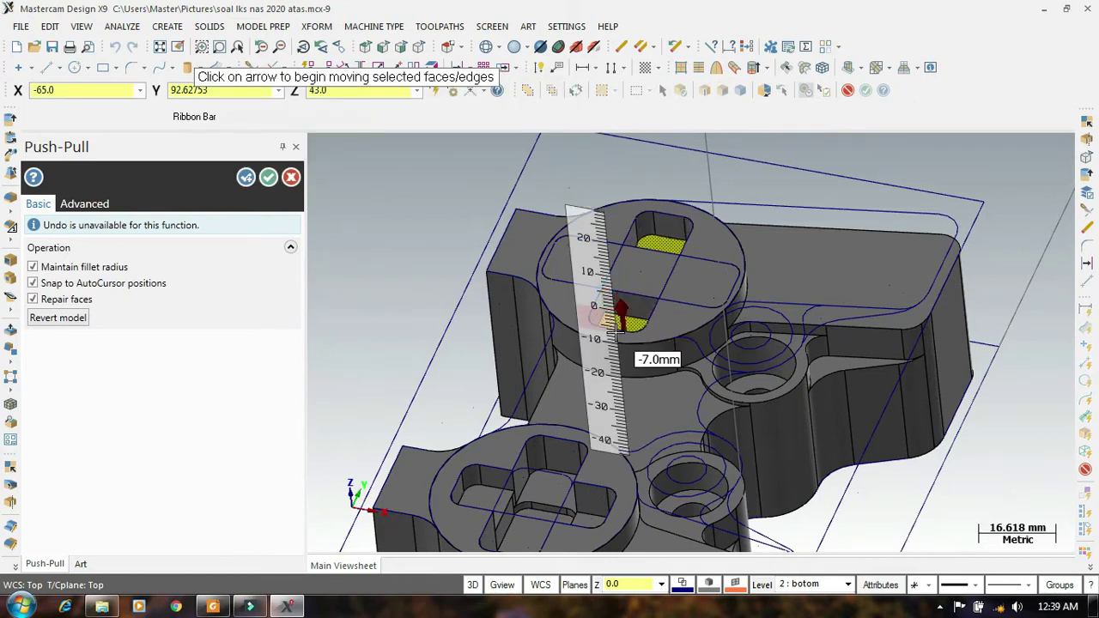
{"action": "type", "text": "-8"}
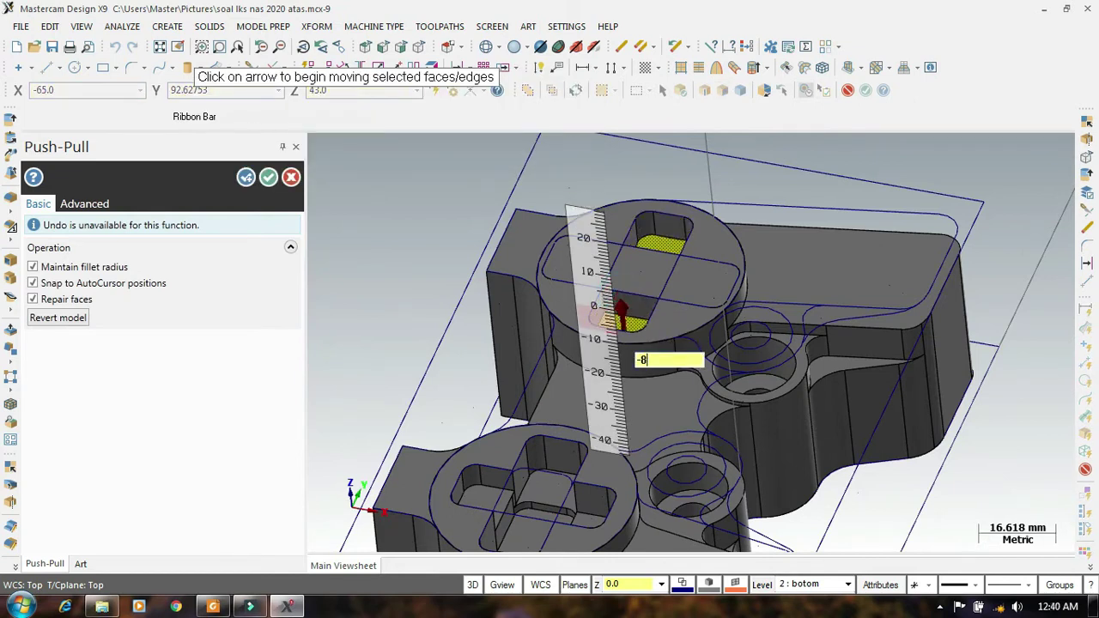
{"action": "key", "text": "Return"}
Step: Push the full X-direction bar of the rear boss's cross, including its centre, by -10 mm and finish Push-Pull
{"action": "left_click", "coordinate": [601, 273]}
{"action": "left_click", "coordinate": [629, 283]}
{"action": "left_click", "coordinate": [695, 254]}
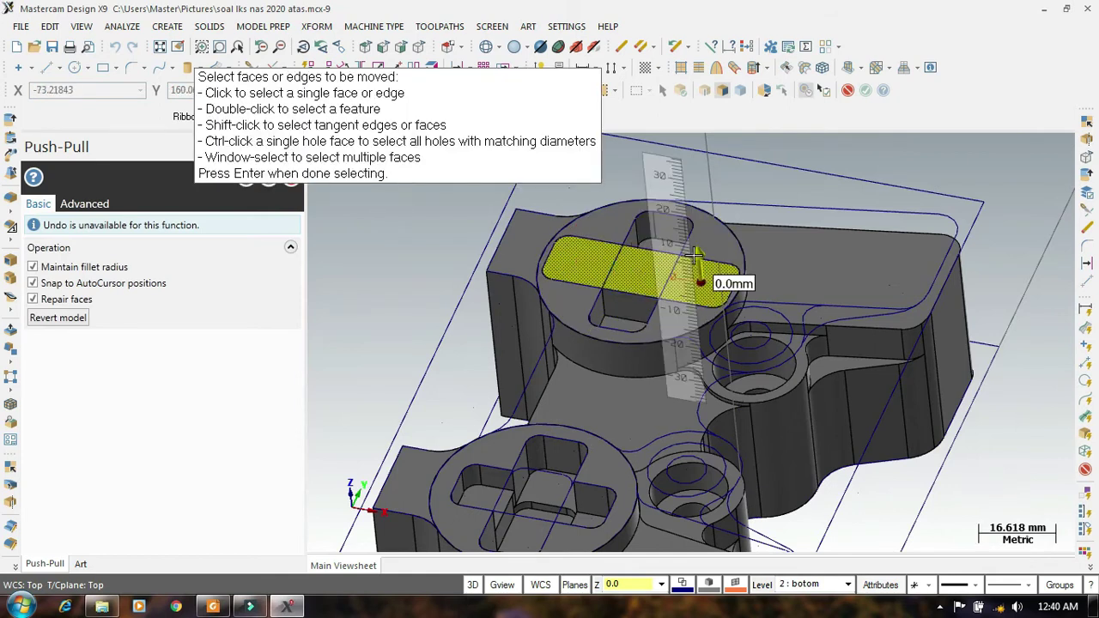
{"action": "type", "text": "-10"}
{"action": "key", "text": "Return"}
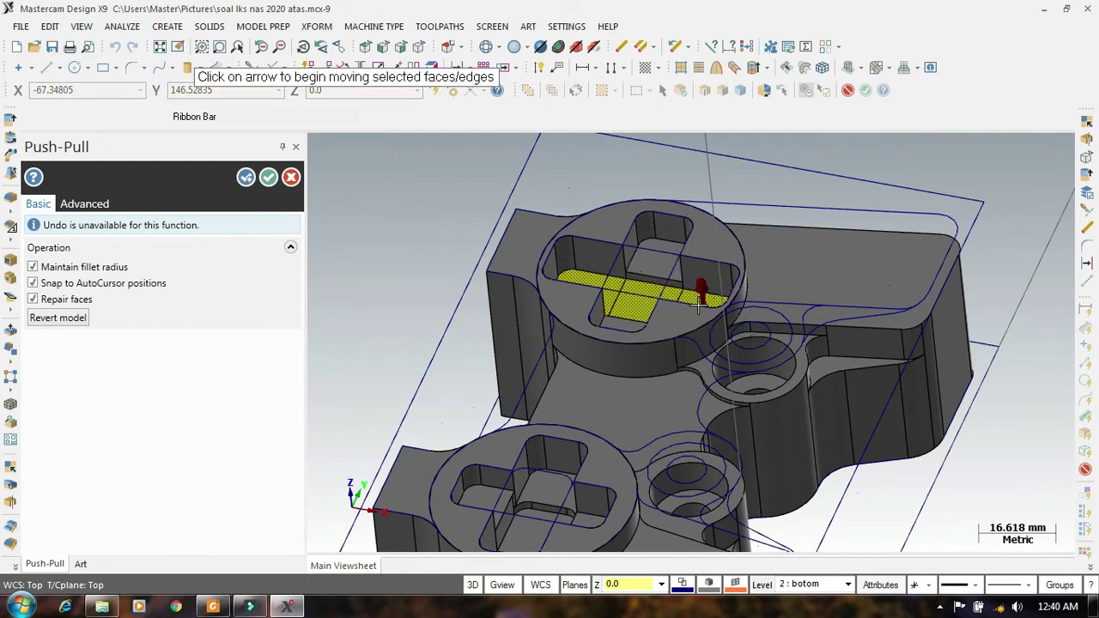
{"action": "left_click", "coordinate": [269, 176]}
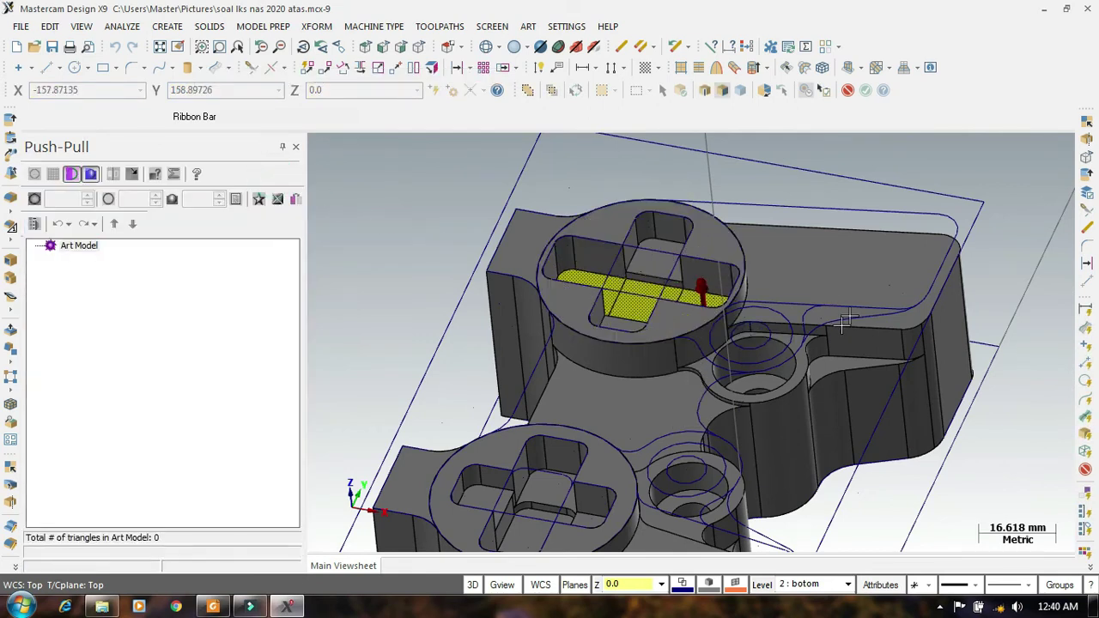
Step: Consult the Foxit Reader drawing, return to Mastercam, and push the top face of the front boss's -X side block by -10 mm
{"action": "scroll", "coordinate": [807, 328], "scroll_direction": "down", "scroll_amount": 3}
{"action": "scroll", "coordinate": [532, 332], "scroll_direction": "up", "scroll_amount": 2}
{"action": "mouse_move", "coordinate": [473, 306]}
{"action": "middle_mouse_down"}
{"action": "mouse_move", "coordinate": [503, 321]}
{"action": "mouse_move", "coordinate": [466, 317]}
{"action": "mouse_move", "coordinate": [473, 299]}
{"action": "mouse_move", "coordinate": [424, 286]}
{"action": "mouse_move", "coordinate": [482, 302]}
{"action": "middle_mouse_up"}
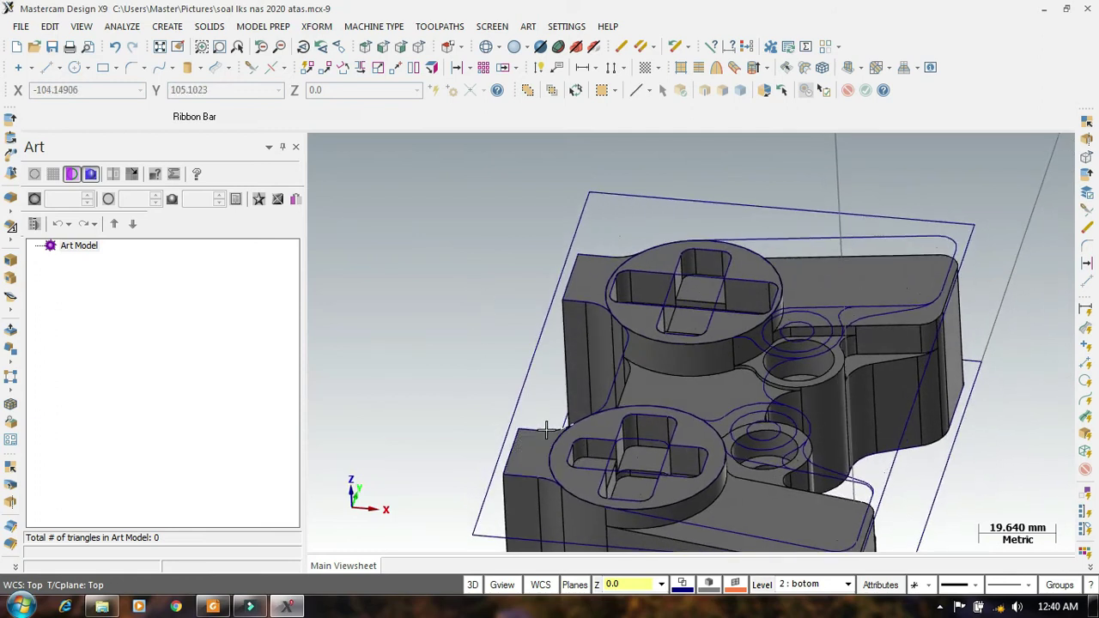
{"action": "left_click", "coordinate": [213, 606]}
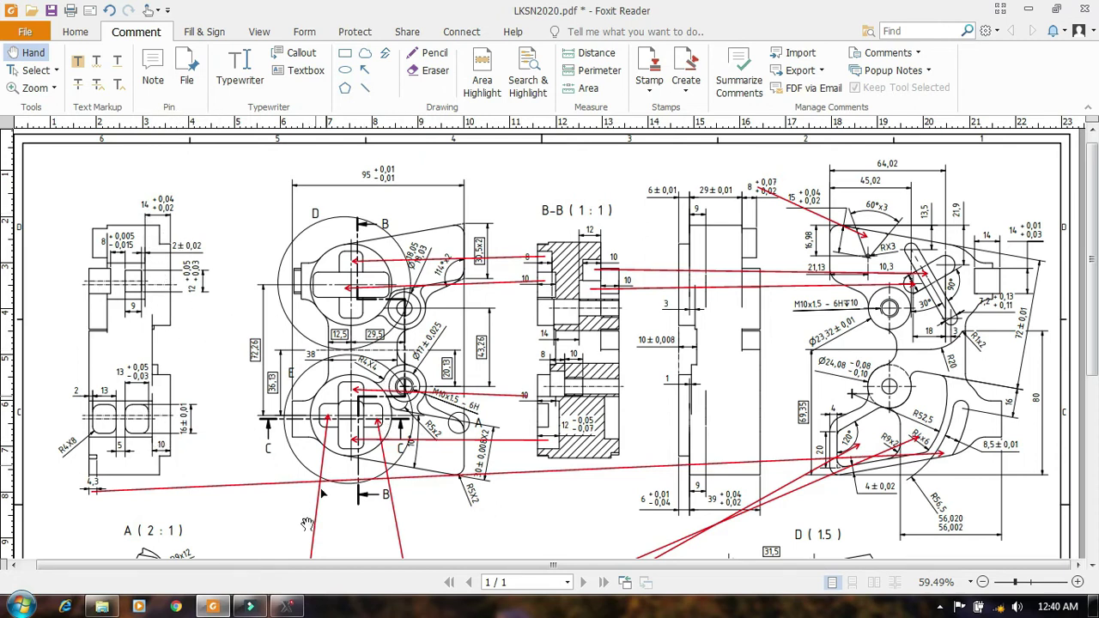
{"action": "left_click", "coordinate": [286, 606]}
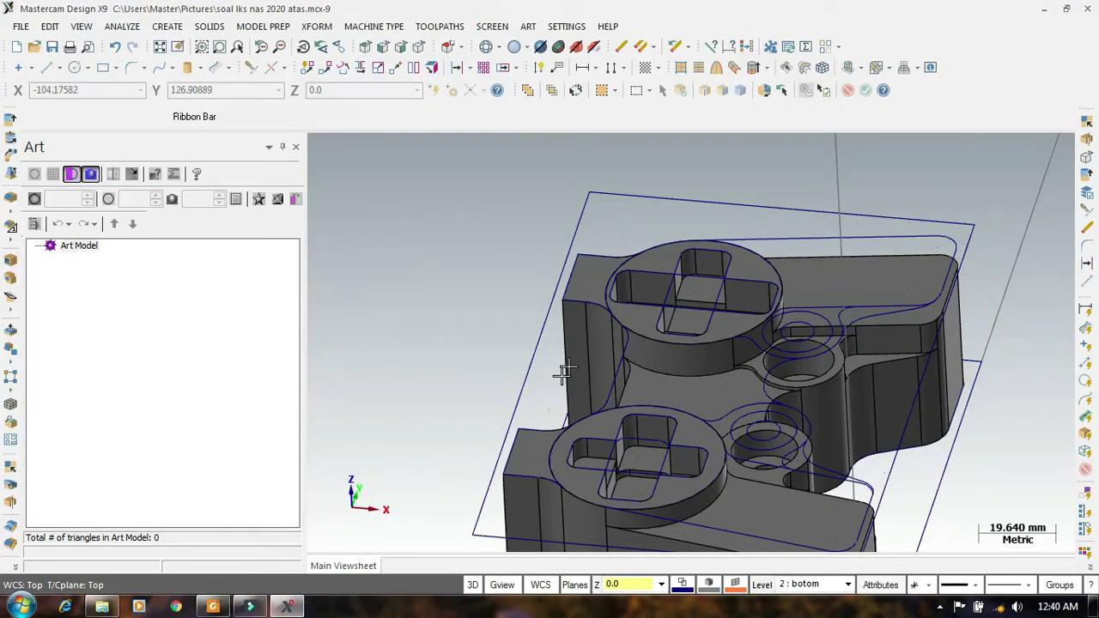
{"action": "left_click", "coordinate": [263, 26]}
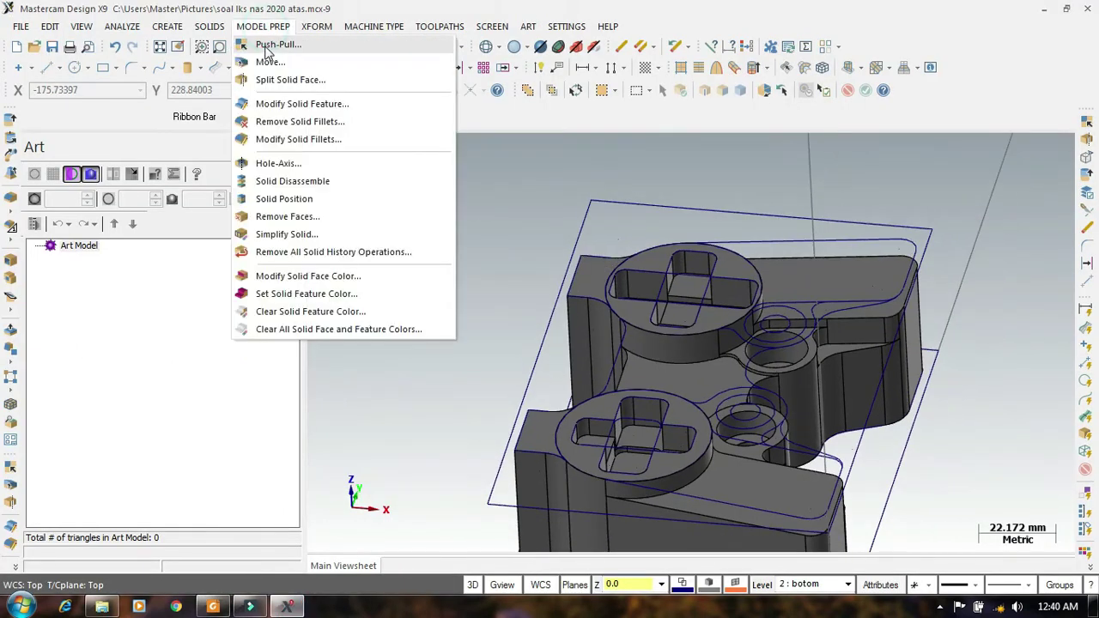
{"action": "left_click", "coordinate": [268, 40]}
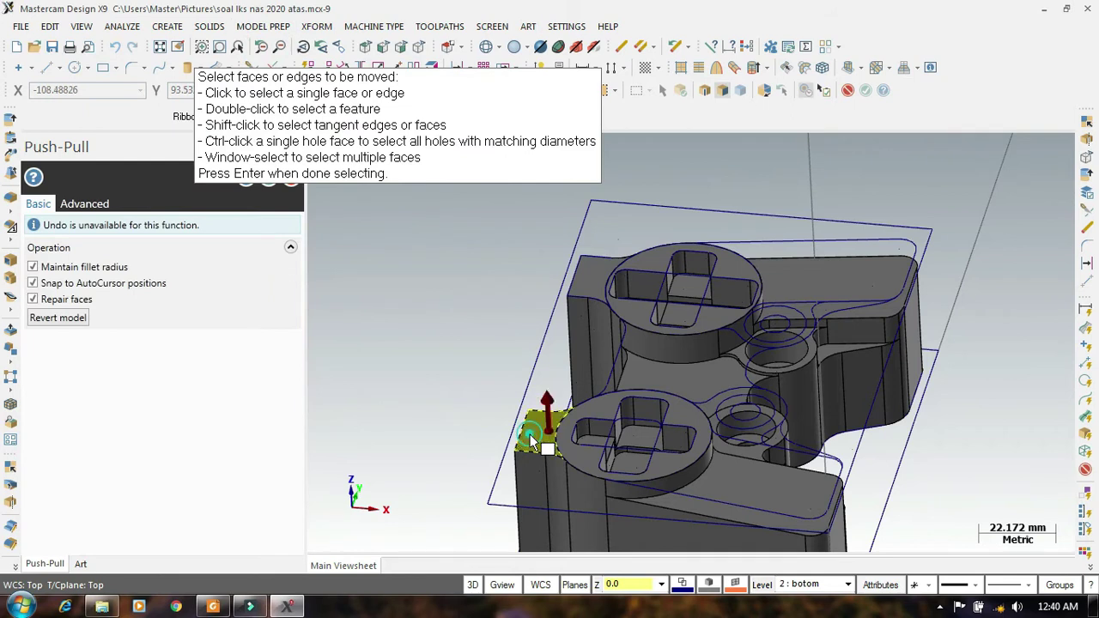
{"action": "left_click", "coordinate": [543, 428]}
{"action": "left_click", "coordinate": [547, 409]}
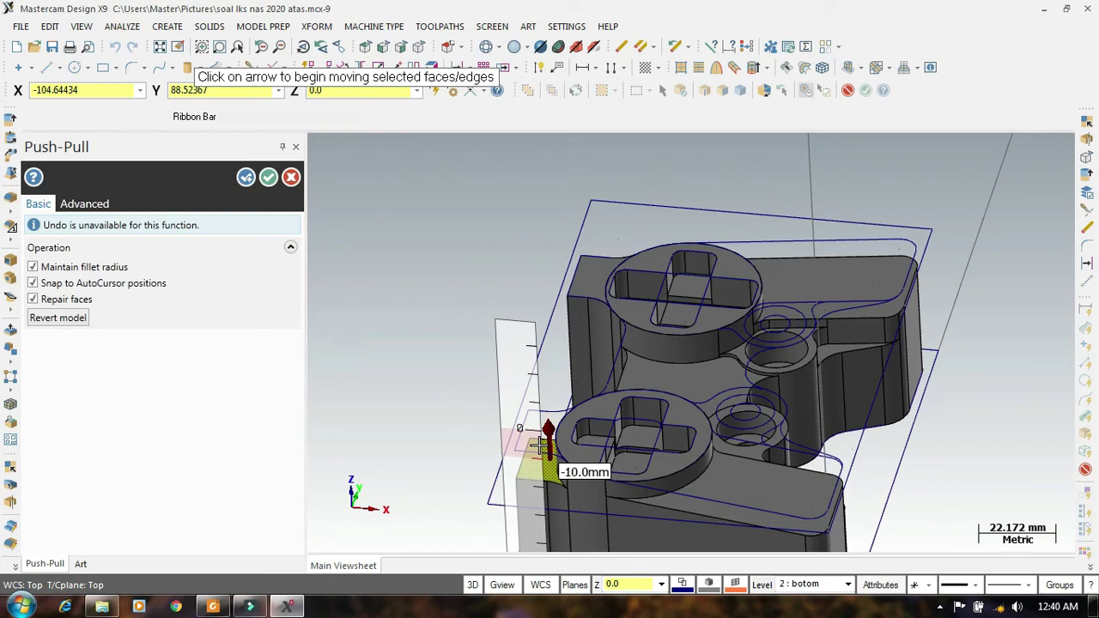
{"action": "left_click", "coordinate": [539, 443]}
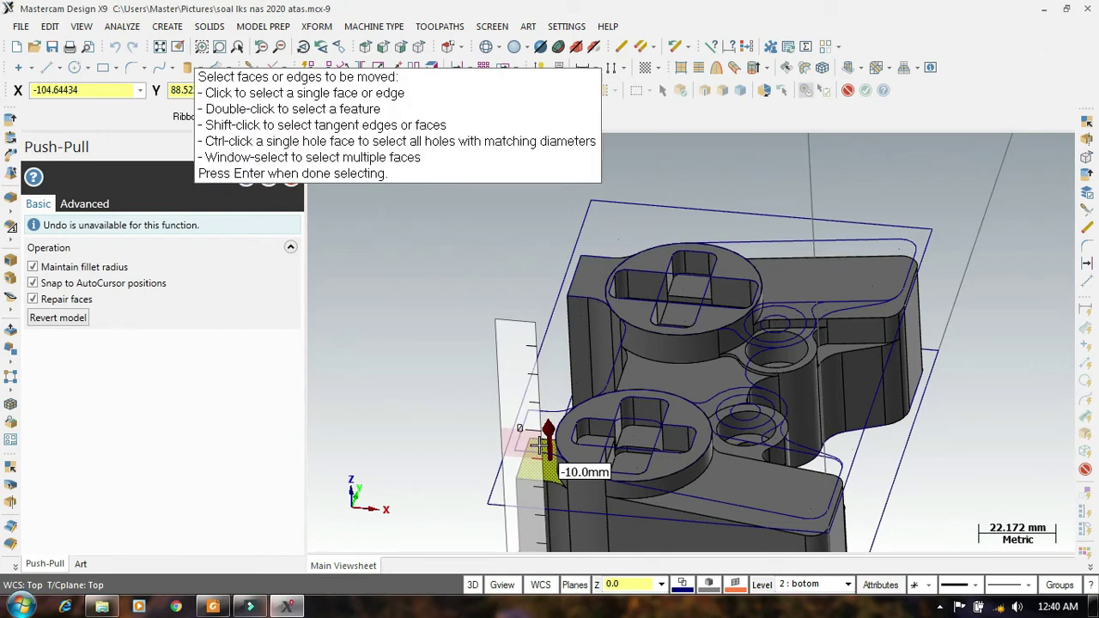
Step: Push the top face of the rear boss's -X side block by -12 mm
{"action": "left_click", "coordinate": [608, 276]}
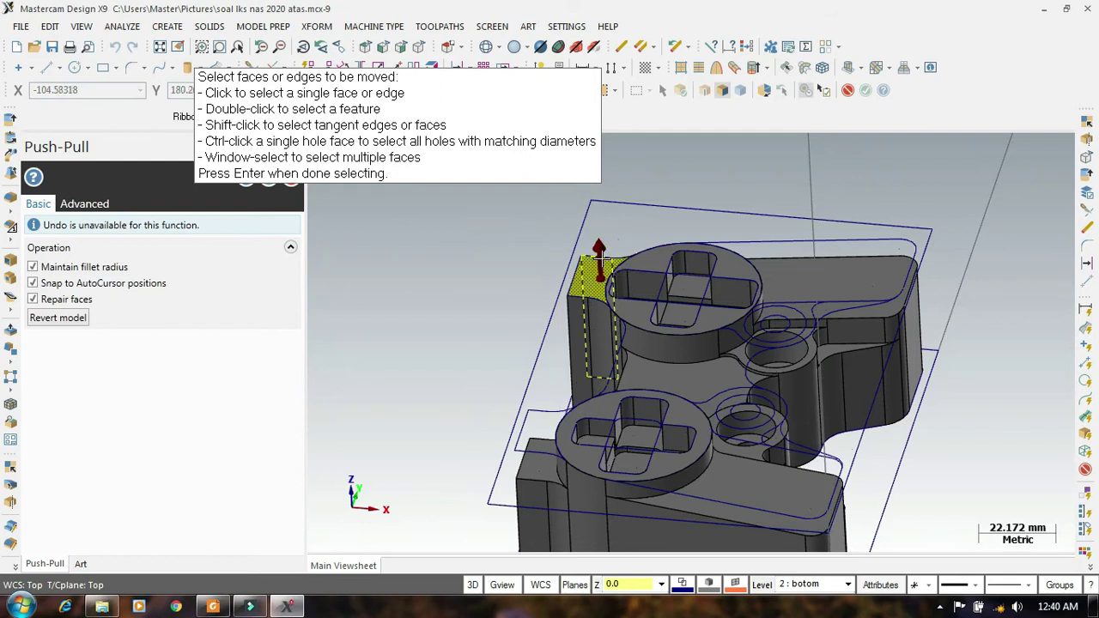
{"action": "left_click", "coordinate": [600, 258]}
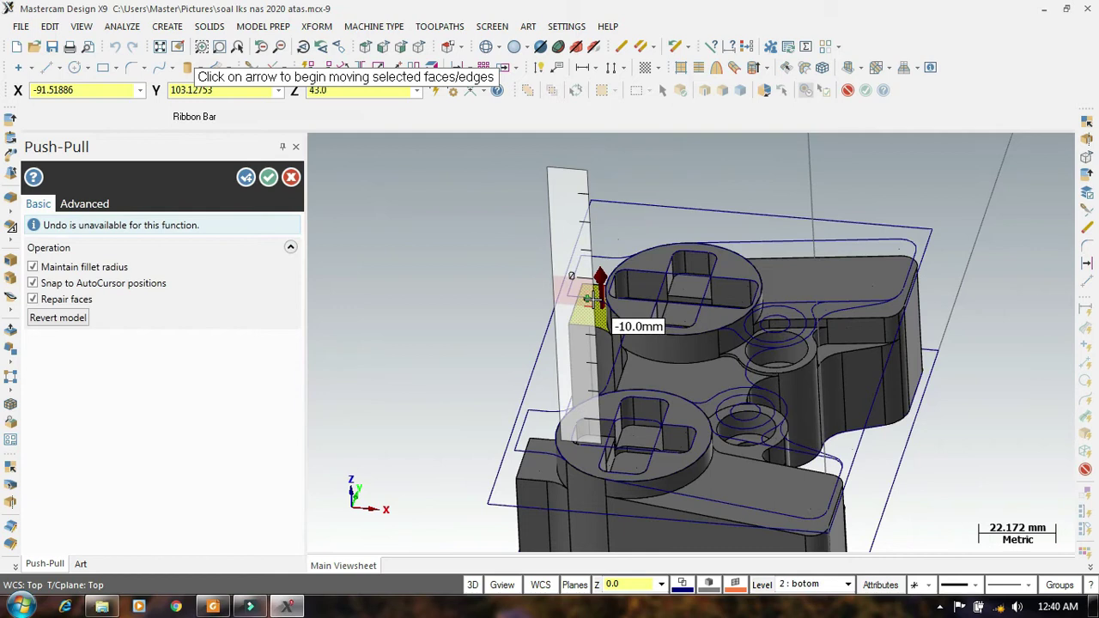
{"action": "type", "text": "-"}
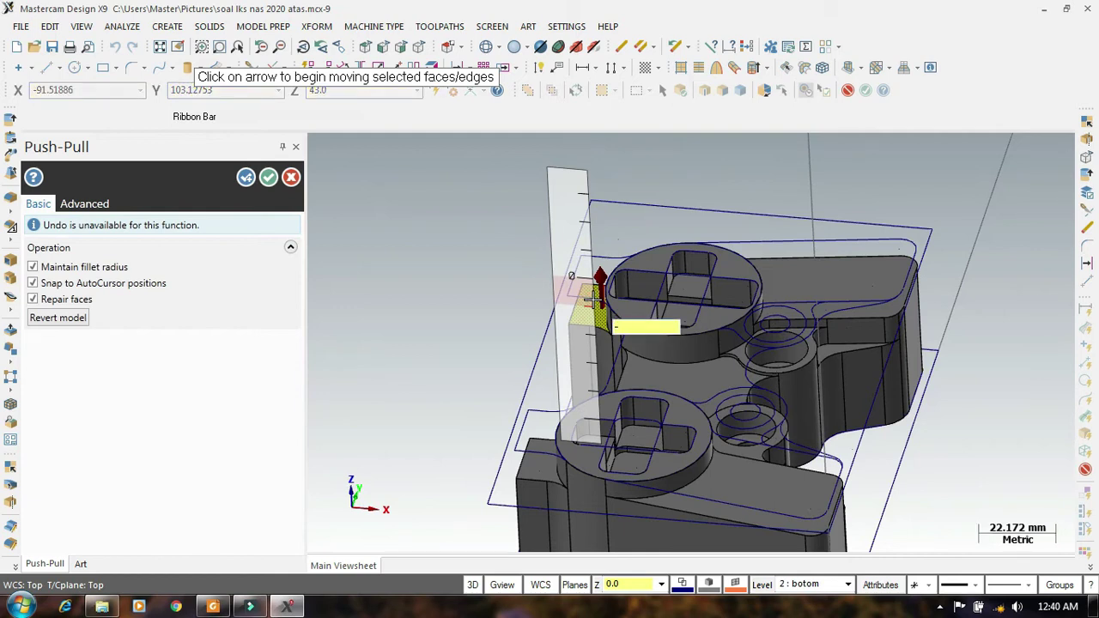
{"action": "type", "text": "12"}
{"action": "key", "text": "Return"}
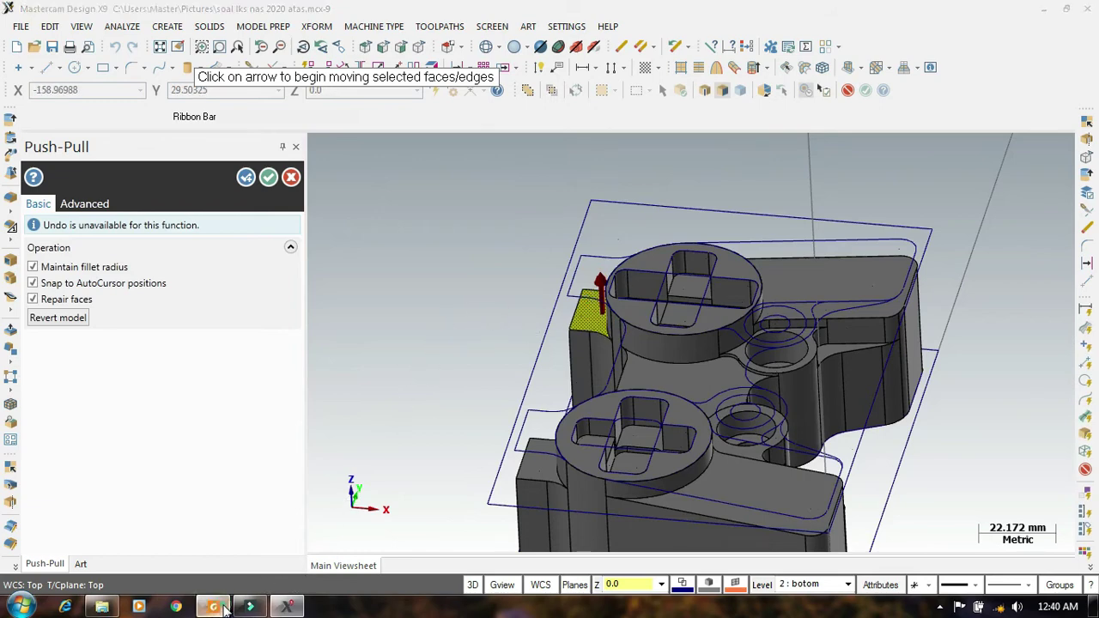
Step: Recheck the side block dimensions in the Foxit Reader drawing, and set the rear side block's push distance in Mastercam to -2 mm
{"action": "left_click", "coordinate": [250, 605]}
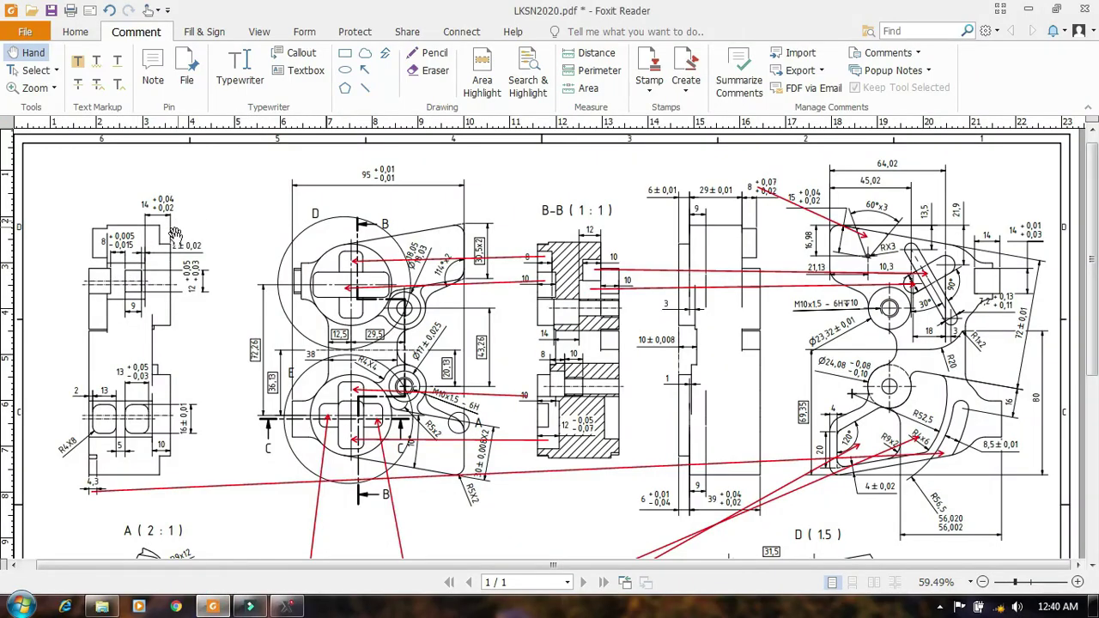
{"action": "left_click", "coordinate": [288, 607]}
{"action": "left_click", "coordinate": [603, 279]}
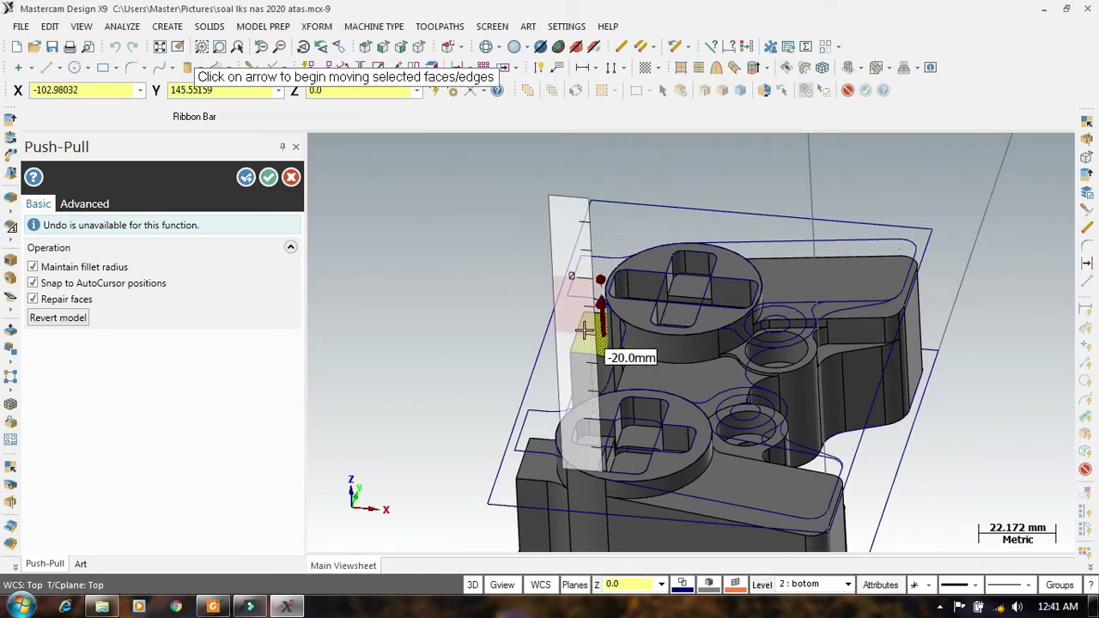
{"action": "type", "text": "-"}
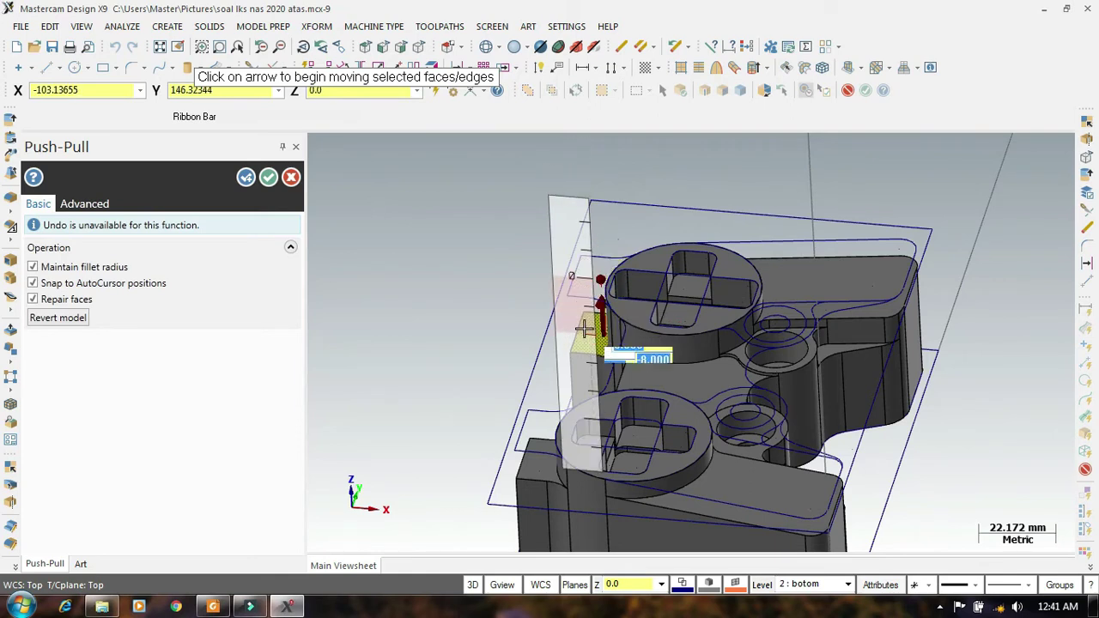
{"action": "type", "text": "2"}
{"action": "key", "text": "Return"}
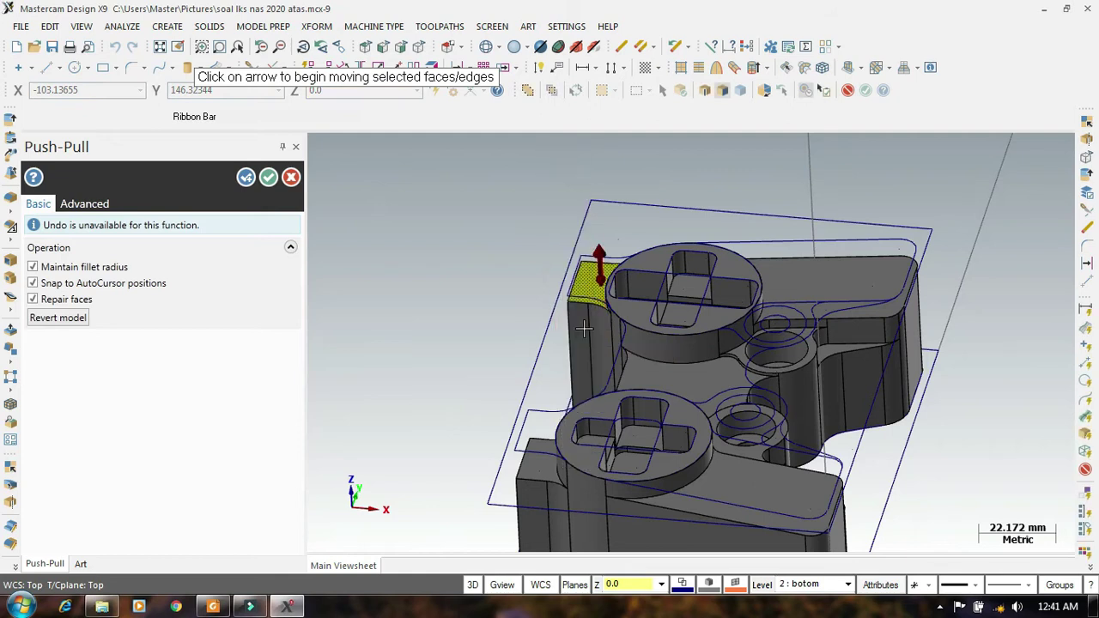
Step: Set the rear side block's top face push distance to -12 mm and finish Push-Pull
{"action": "mouse_move", "coordinate": [548, 267]}
{"action": "middle_mouse_down"}
{"action": "mouse_move", "coordinate": [544, 240]}
{"action": "mouse_move", "coordinate": [524, 242]}
{"action": "middle_mouse_up"}
{"action": "left_click", "coordinate": [592, 273]}
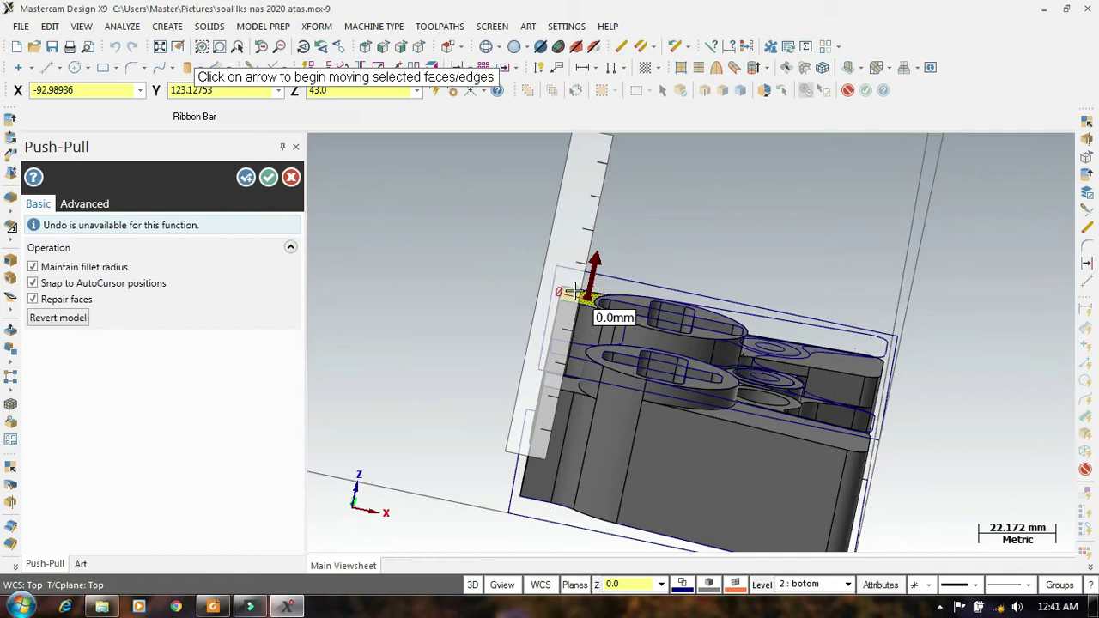
{"action": "type", "text": "-1"}
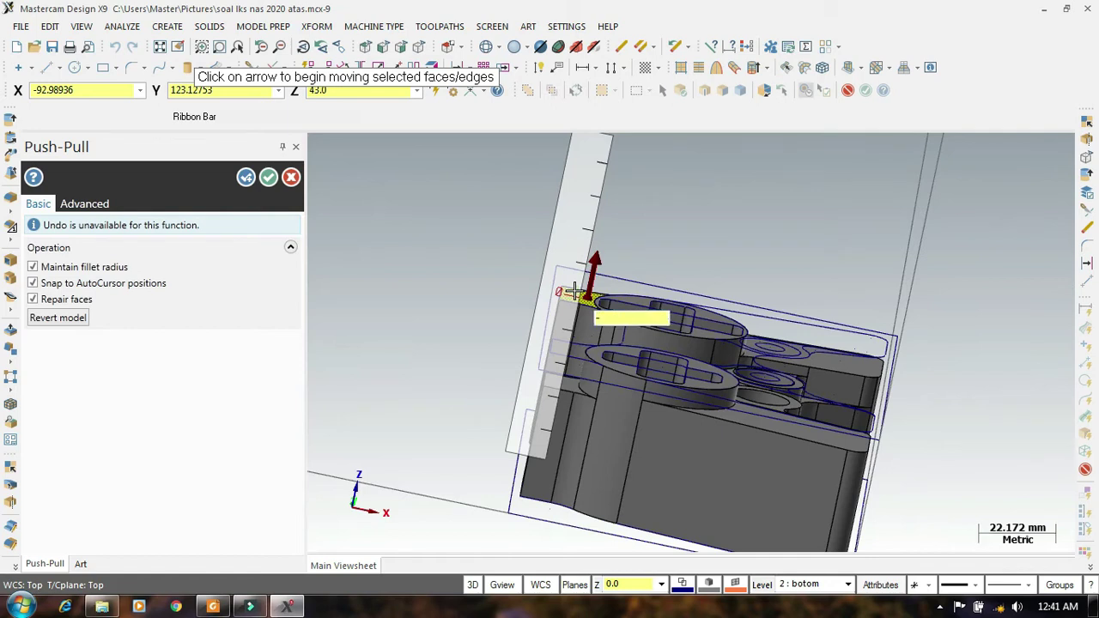
{"action": "key", "text": "Return"}
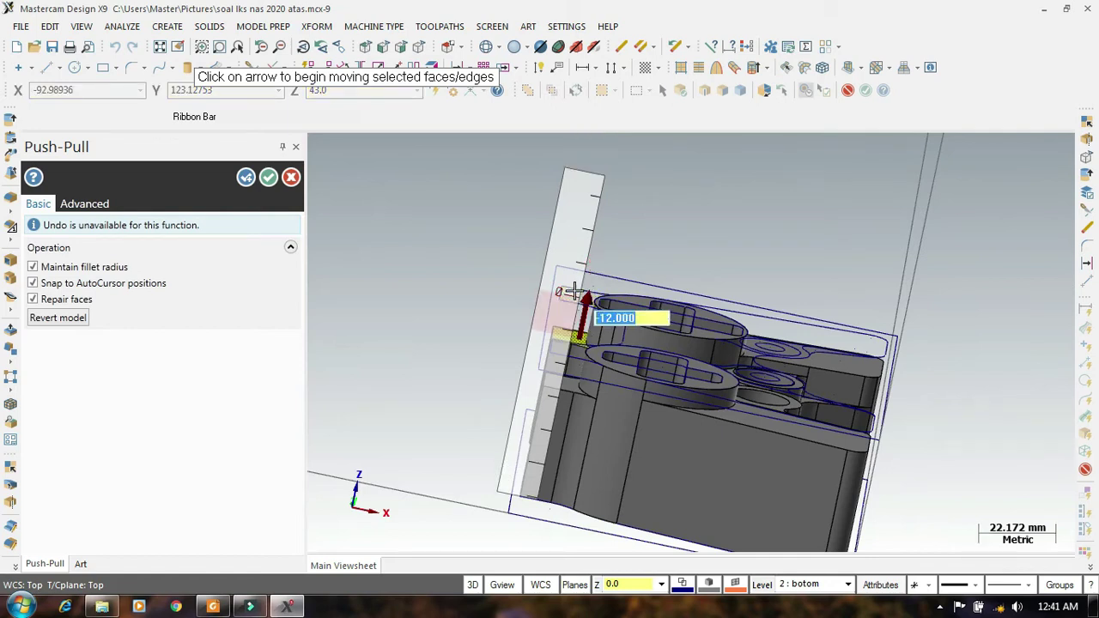
{"action": "left_click", "coordinate": [268, 178]}
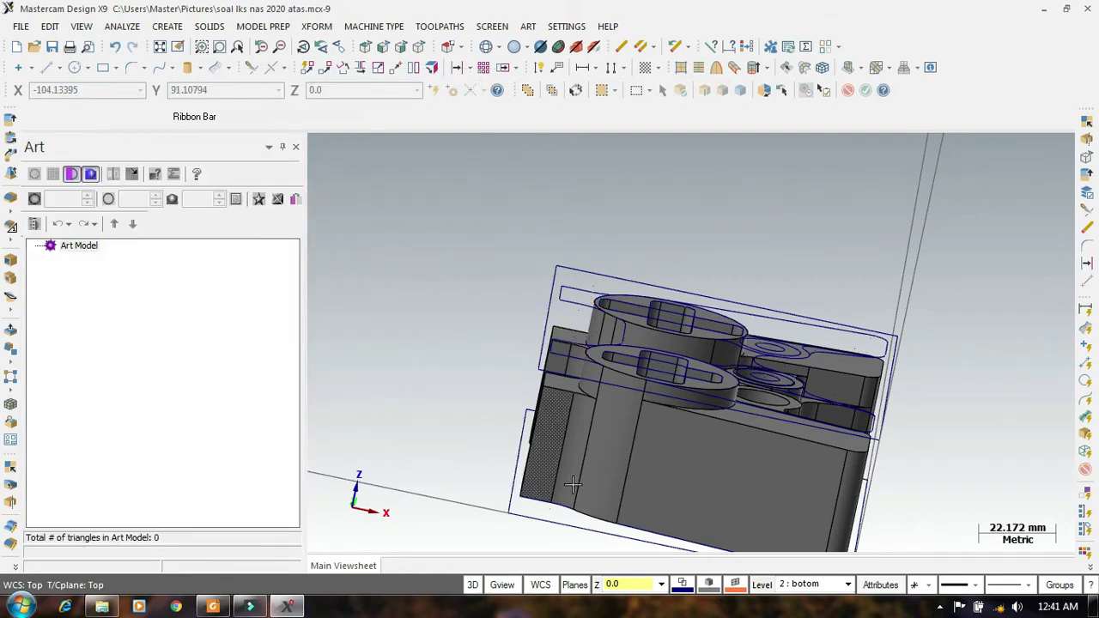
Step: Review the whole part, examine section C-C and the isometric views in the Foxit Reader drawing, and return to Mastercam
{"action": "middle_click_drag", "start_coordinate": [525, 246], "coordinate": [549, 274]}
{"action": "middle_click_drag", "start_coordinate": [868, 331], "coordinate": [543, 247]}
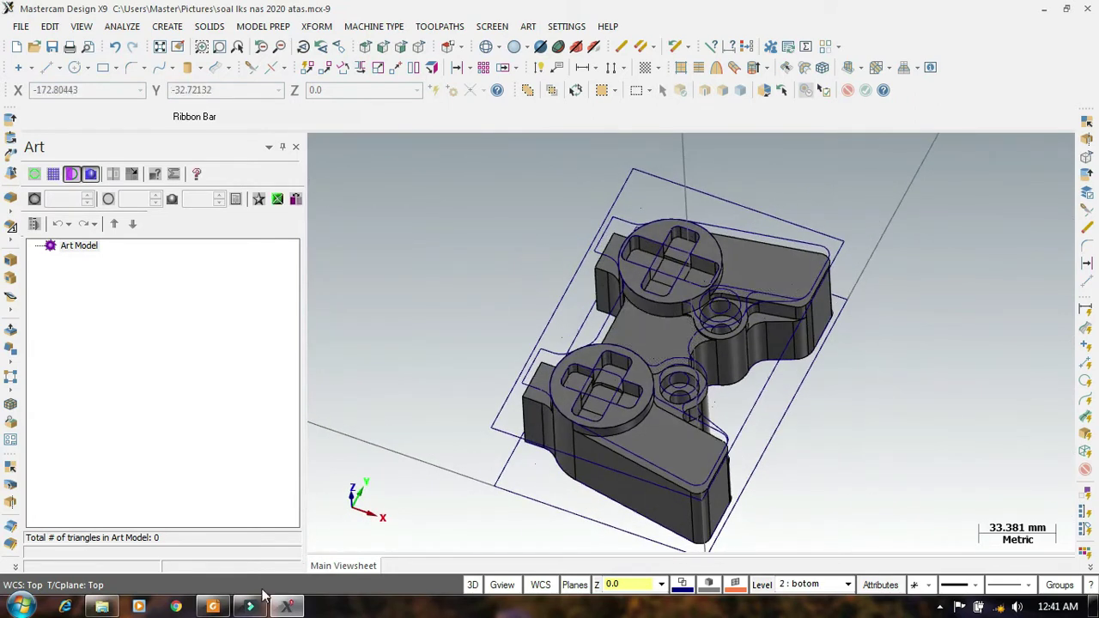
{"action": "left_click", "coordinate": [213, 606]}
{"action": "left_click_drag", "start_coordinate": [294, 347], "coordinate": [306, 211]}
{"action": "left_click_drag", "start_coordinate": [117, 498], "coordinate": [135, 460]}
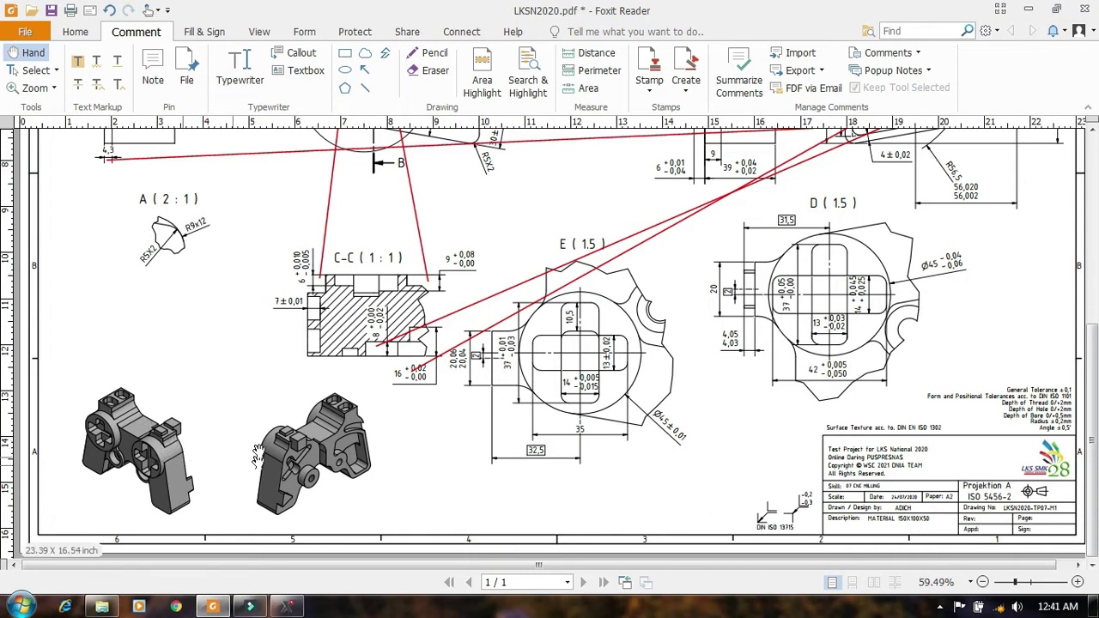
{"action": "left_click", "coordinate": [290, 609]}
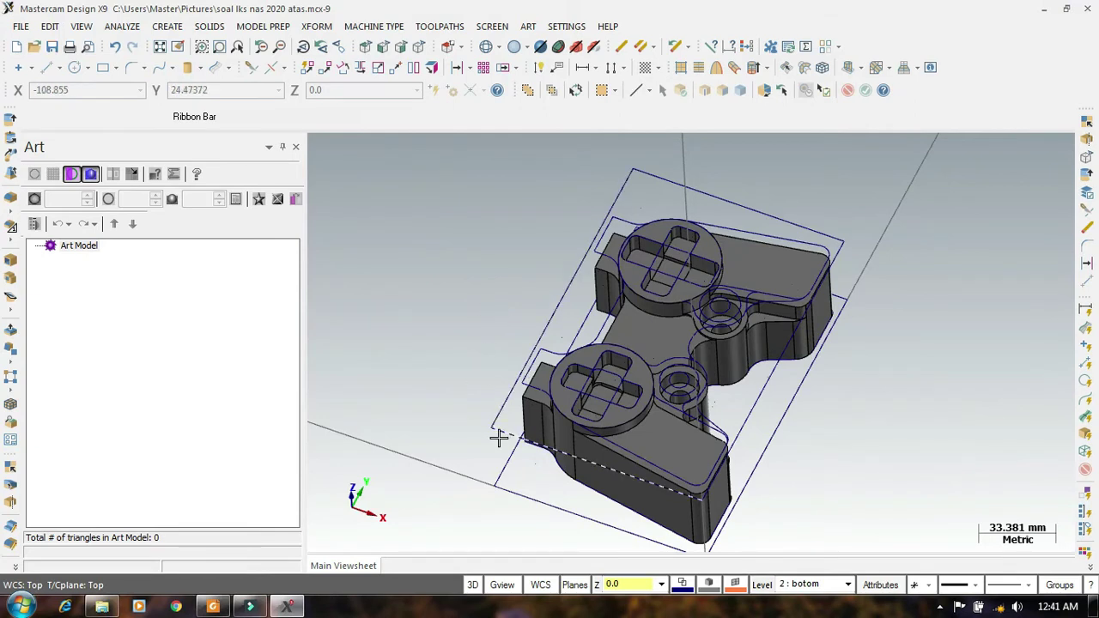
Step: Set the graphics view to Bottom and turn the part so that its underside faces upward at an angle
{"action": "left_click", "coordinate": [508, 599]}
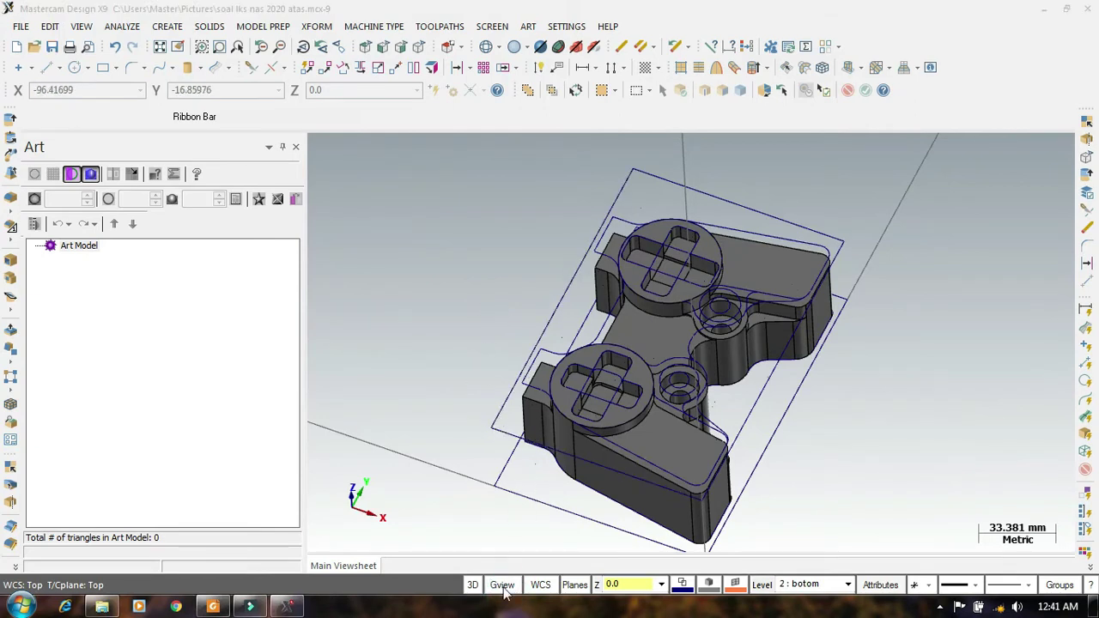
{"action": "left_click", "coordinate": [503, 589]}
{"action": "left_click", "coordinate": [513, 271]}
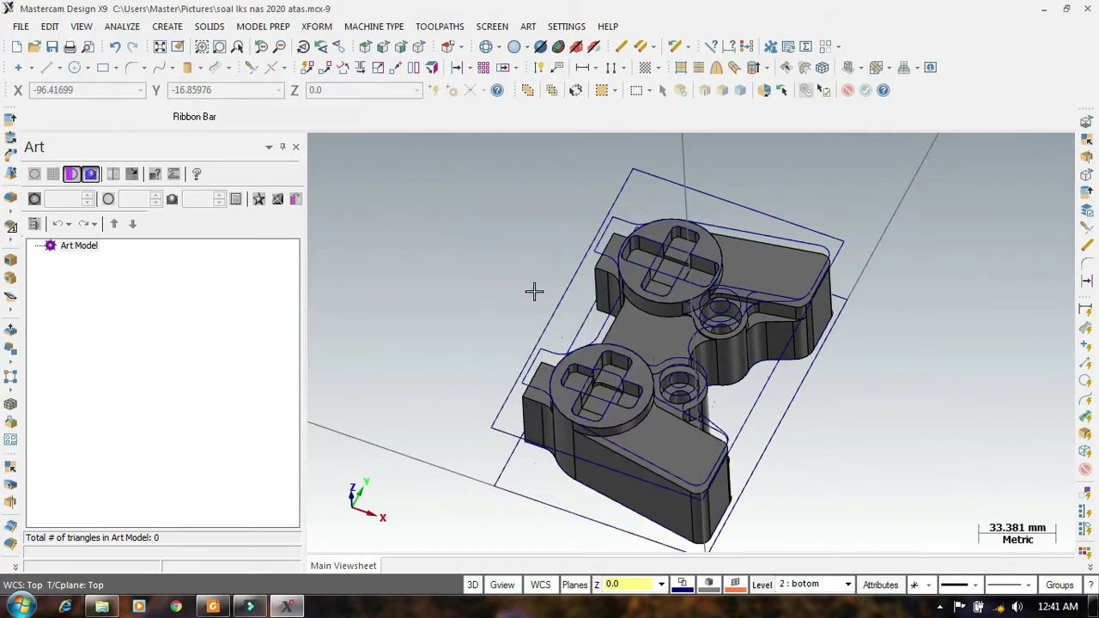
{"action": "scroll", "coordinate": [442, 383], "scroll_direction": "down", "scroll_amount": 1}
{"action": "scroll", "coordinate": [571, 429], "scroll_direction": "up", "scroll_amount": 2}
{"action": "middle_click_drag", "start_coordinate": [771, 497], "coordinate": [741, 433]}
{"action": "scroll", "coordinate": [581, 437], "scroll_direction": "down", "scroll_amount": 1}
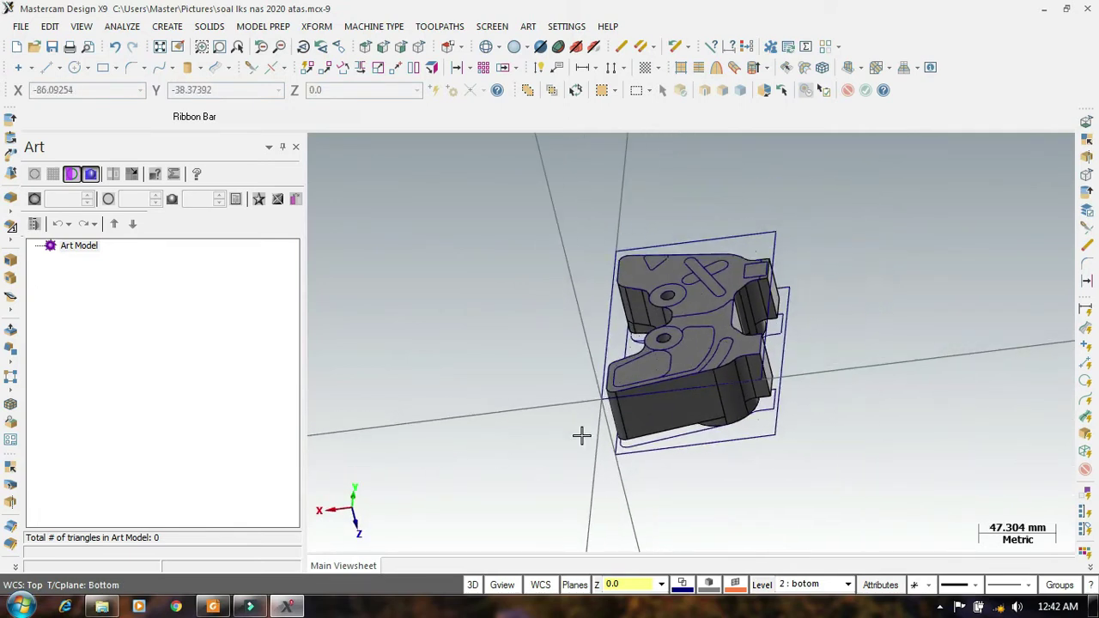
{"action": "scroll", "coordinate": [809, 363], "scroll_direction": "up", "scroll_amount": 2}
{"action": "mouse_move", "coordinate": [842, 367]}
{"action": "middle_mouse_down"}
{"action": "mouse_move", "coordinate": [841, 385]}
{"action": "mouse_move", "coordinate": [878, 363]}
{"action": "middle_mouse_up"}
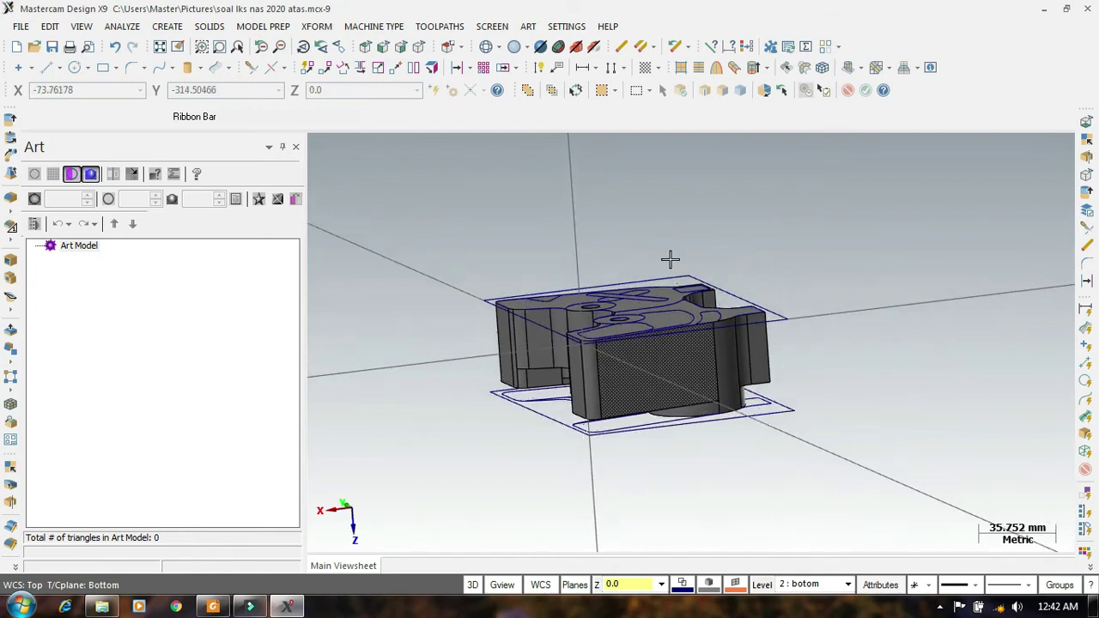
{"action": "scroll", "coordinate": [661, 262], "scroll_direction": "up", "scroll_amount": 1}
Step: Split the part's underside face with all the bottom wireframe contours using Split Solid Face, and inspect the divided regions
{"action": "left_click", "coordinate": [262, 27]}
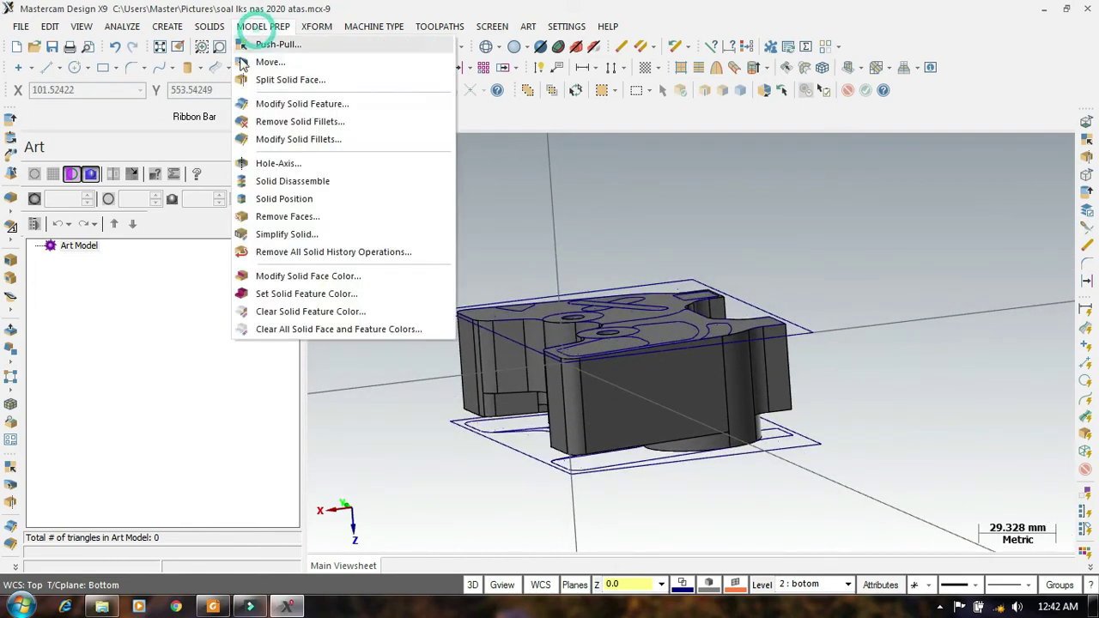
{"action": "left_click", "coordinate": [278, 80]}
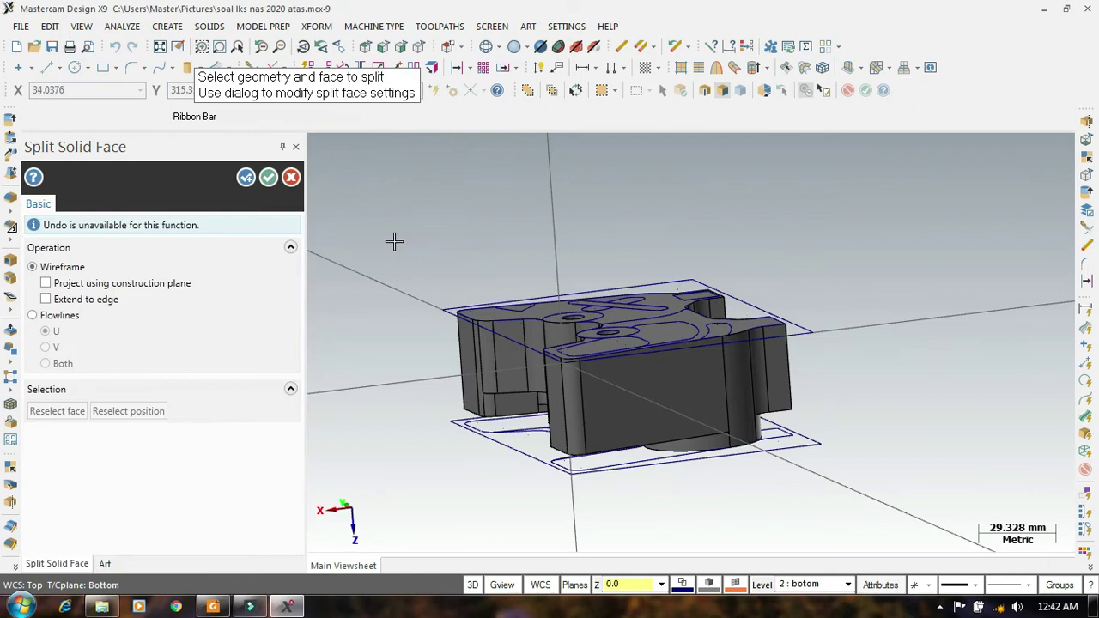
{"action": "left_click_drag", "start_coordinate": [497, 239], "coordinate": [850, 375]}
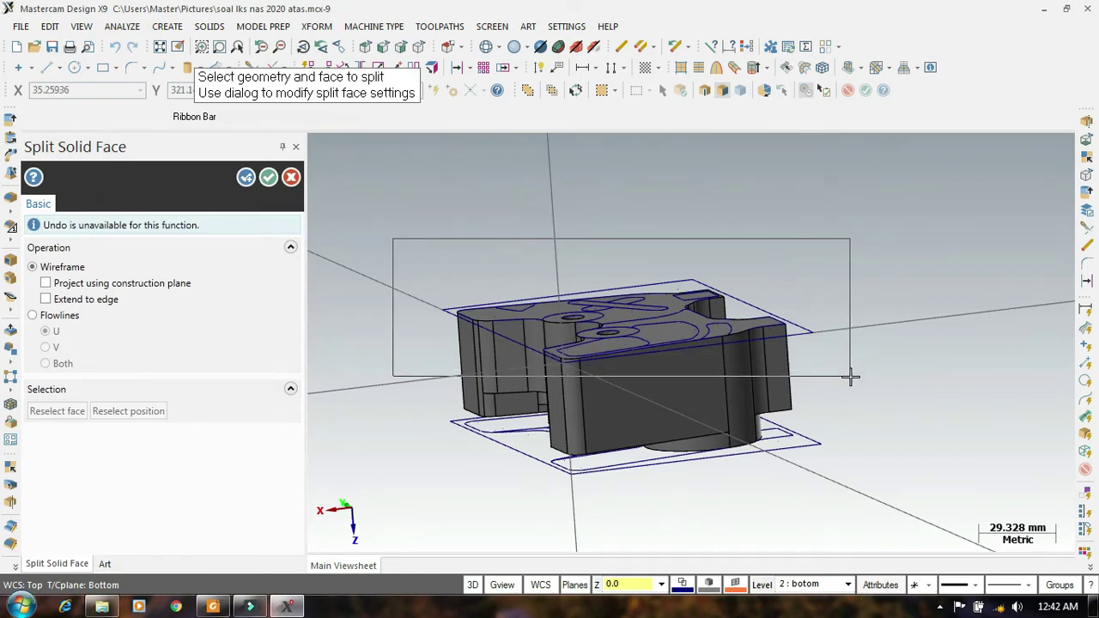
{"action": "middle_click_drag", "start_coordinate": [849, 376], "coordinate": [844, 366]}
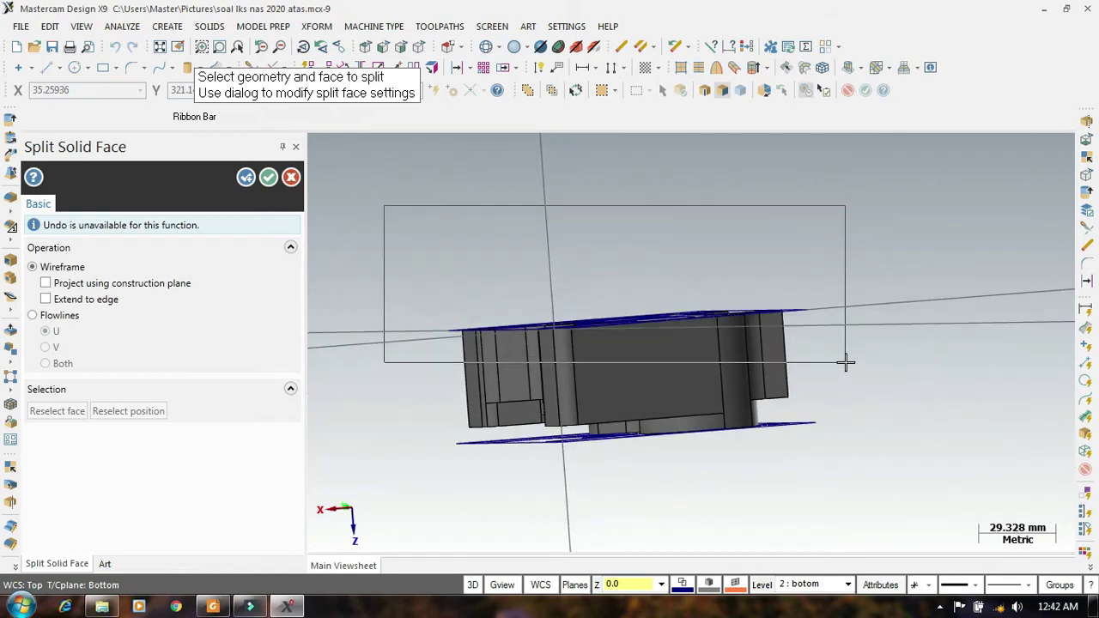
{"action": "left_click", "coordinate": [846, 360]}
{"action": "middle_click_drag", "start_coordinate": [689, 206], "coordinate": [705, 259]}
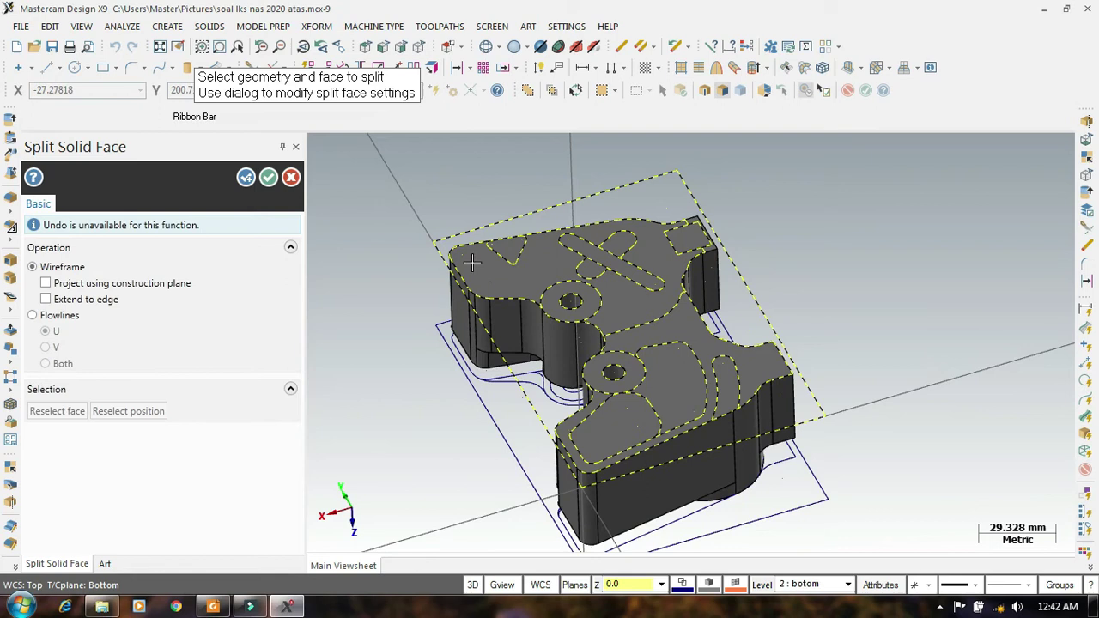
{"action": "left_click", "coordinate": [629, 315]}
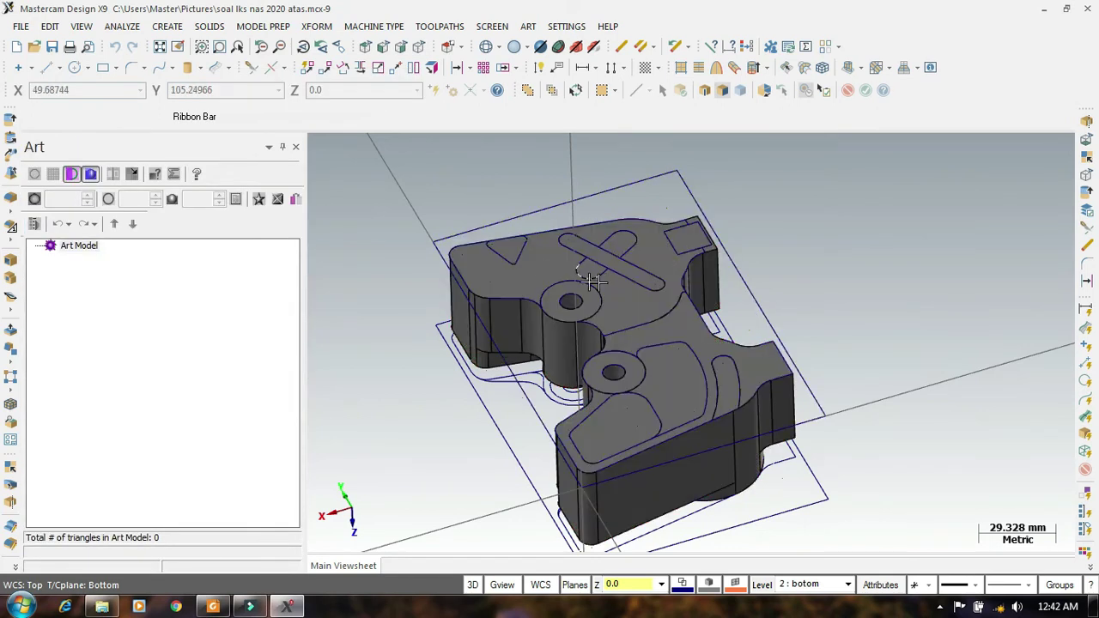
{"action": "scroll", "coordinate": [541, 267], "scroll_direction": "up", "scroll_amount": 5}
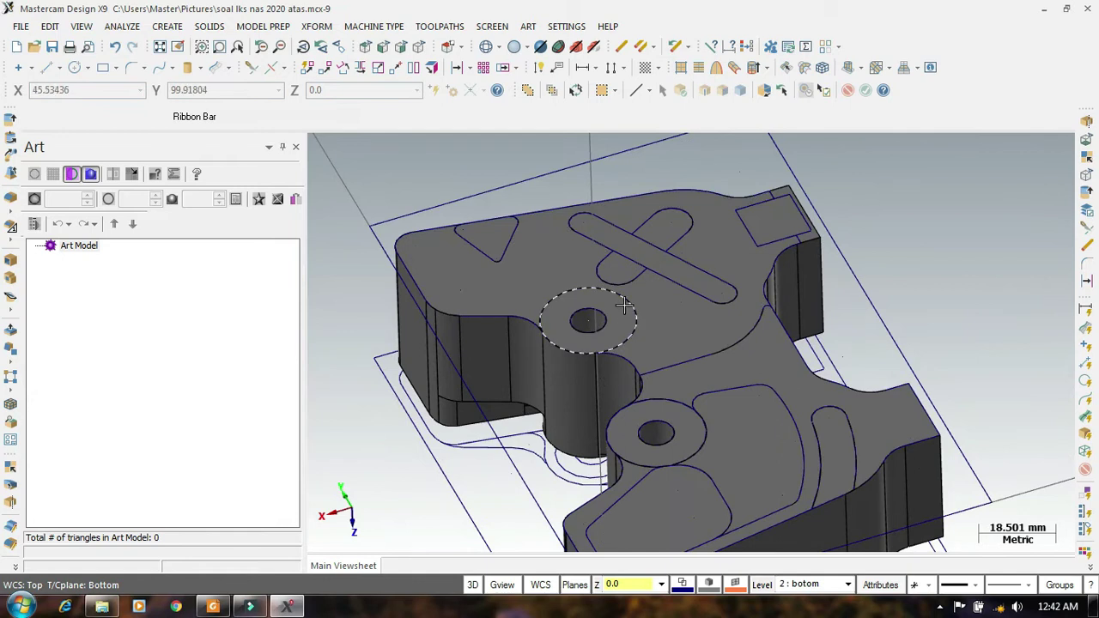
{"action": "scroll", "coordinate": [623, 305], "scroll_direction": "up", "scroll_amount": 4}
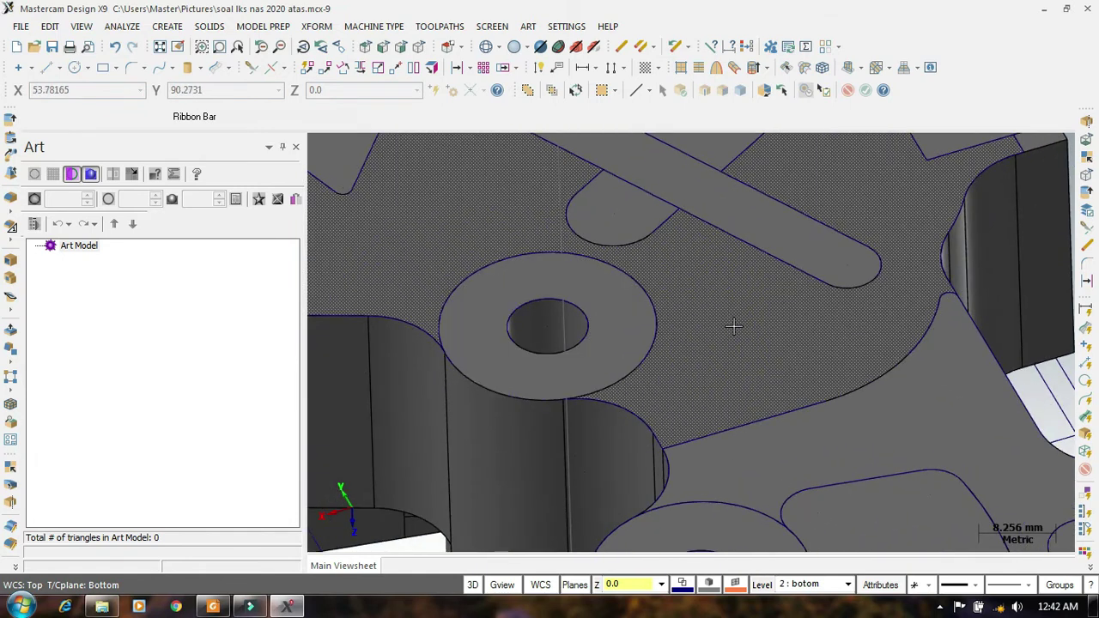
{"action": "scroll", "coordinate": [704, 321], "scroll_direction": "down", "scroll_amount": 2}
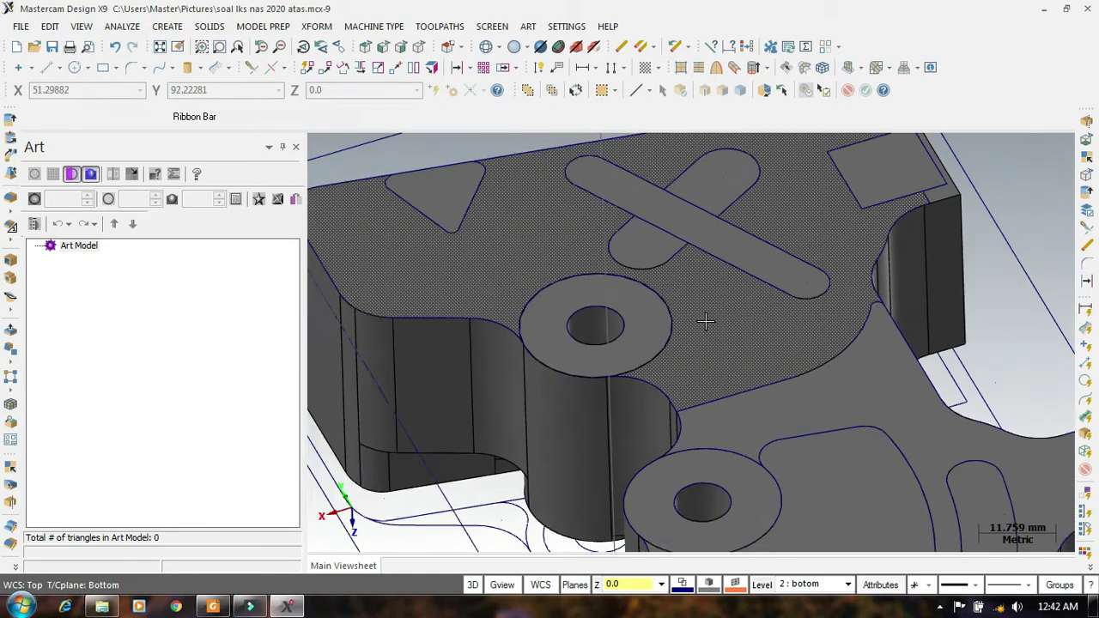
Step: Examine the square region and adjoining side block on the underside, comparing them with the Foxit Reader drawing before returning to Mastercam
{"action": "scroll", "coordinate": [705, 321], "scroll_direction": "down", "scroll_amount": 4}
{"action": "middle_click_drag", "start_coordinate": [837, 189], "coordinate": [750, 236]}
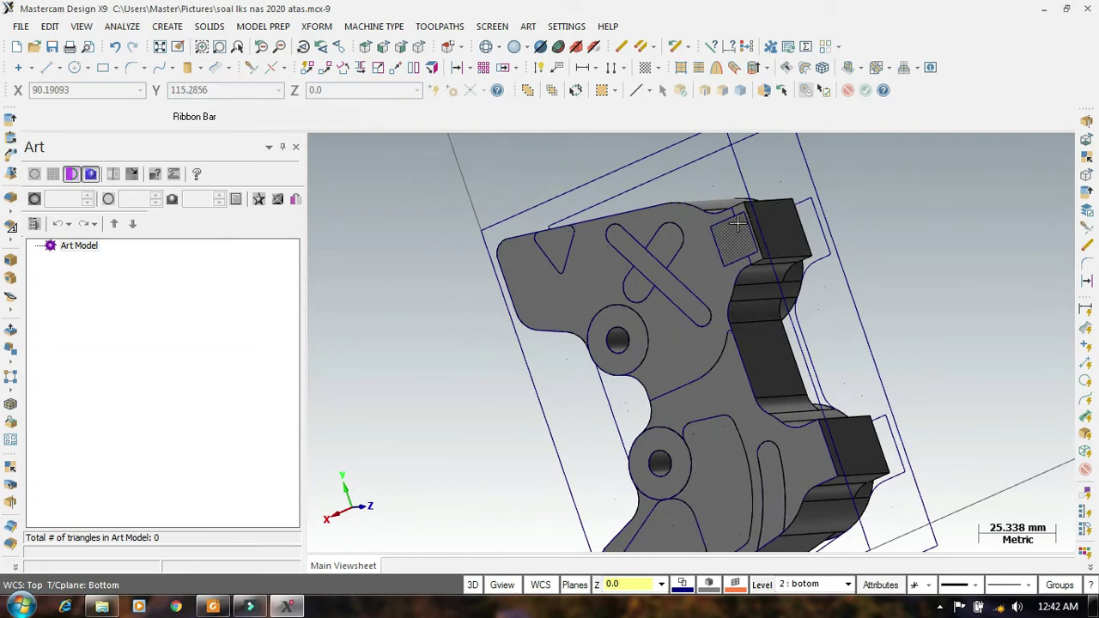
{"action": "scroll", "coordinate": [750, 237], "scroll_direction": "up", "scroll_amount": 6}
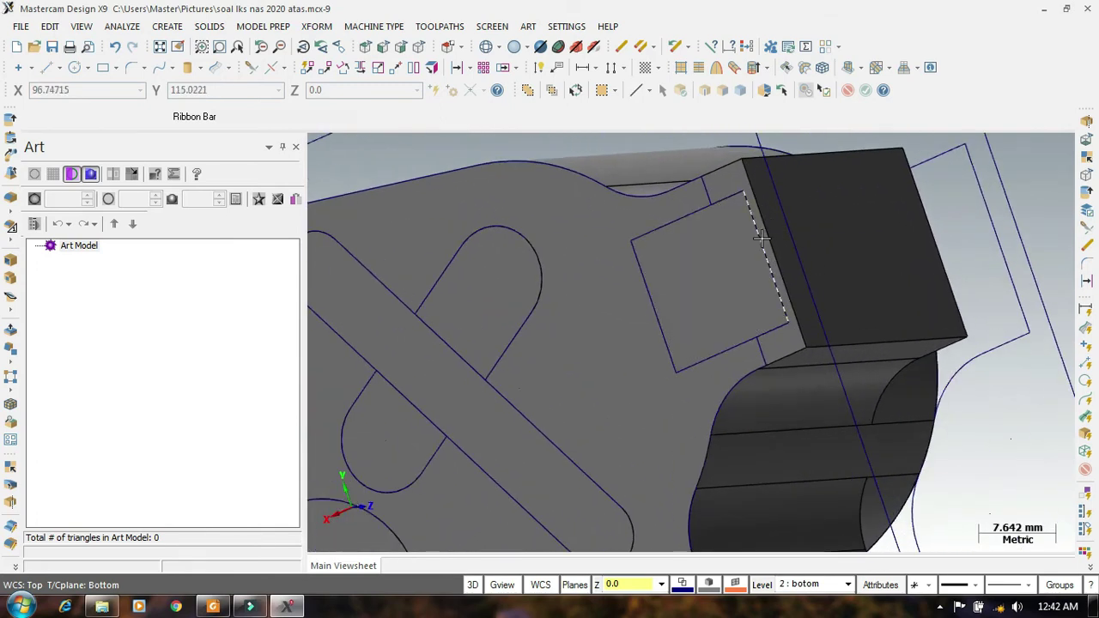
{"action": "left_click", "coordinate": [212, 607]}
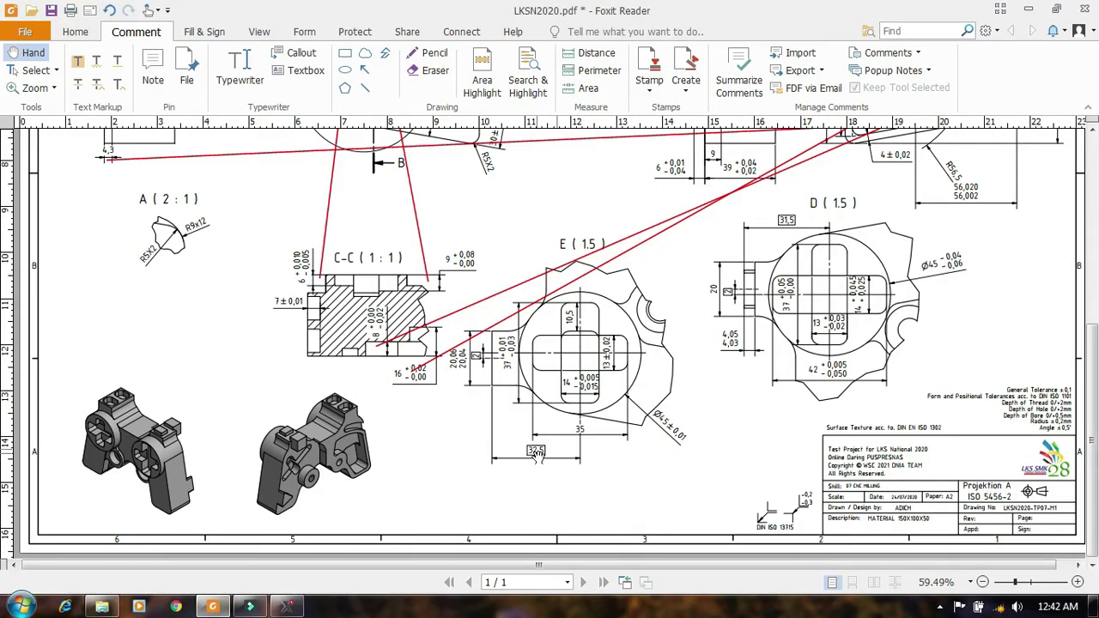
{"action": "left_click", "coordinate": [289, 608]}
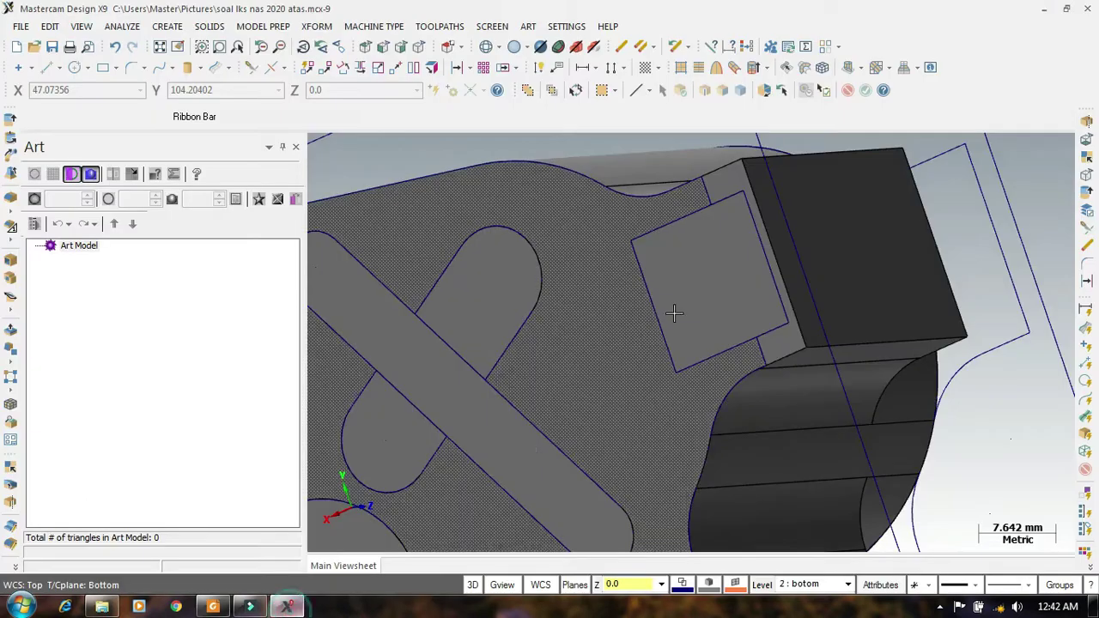
{"action": "scroll", "coordinate": [501, 392], "scroll_direction": "down", "scroll_amount": 4}
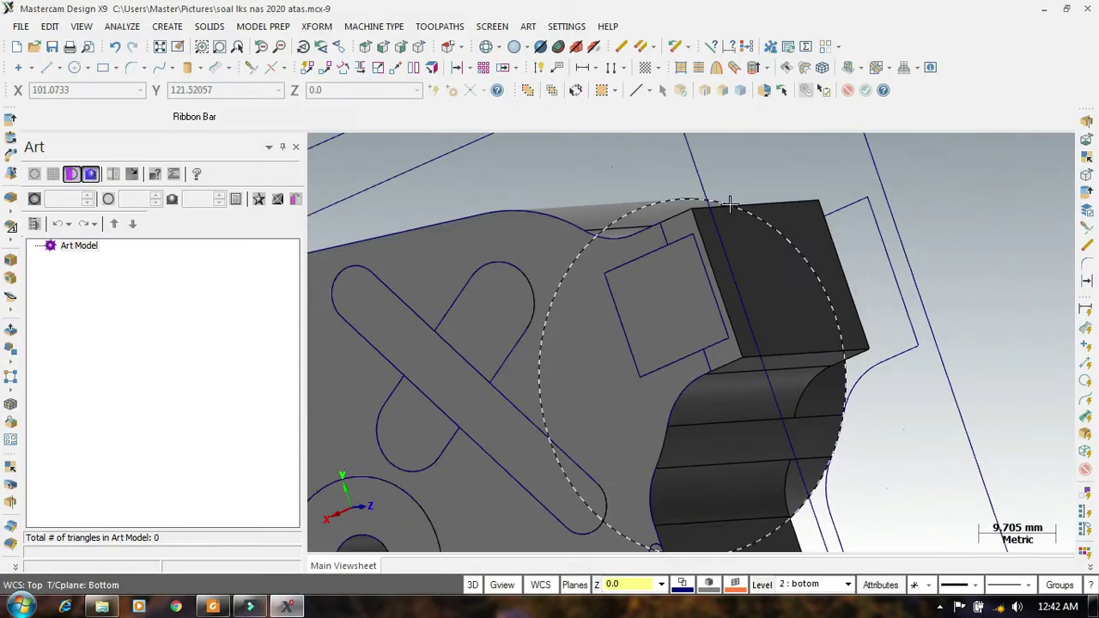
{"action": "scroll", "coordinate": [729, 202], "scroll_direction": "up", "scroll_amount": 4}
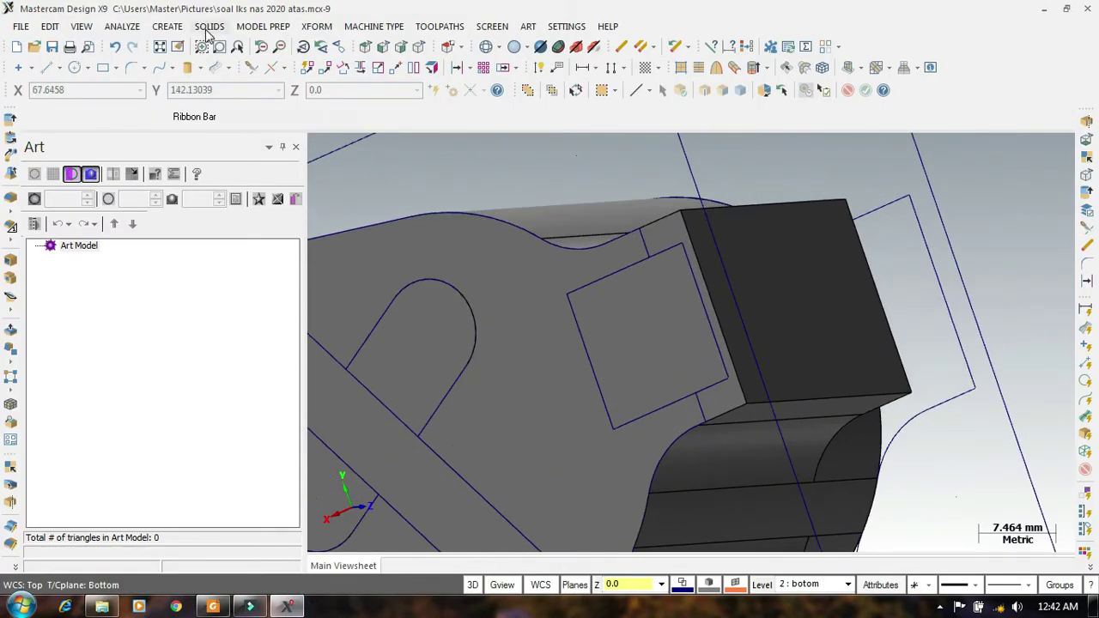
Step: Push the narrow strip face around the square region by -48 mm with Push-Pull and apply it
{"action": "left_click", "coordinate": [258, 26]}
{"action": "left_click", "coordinate": [262, 41]}
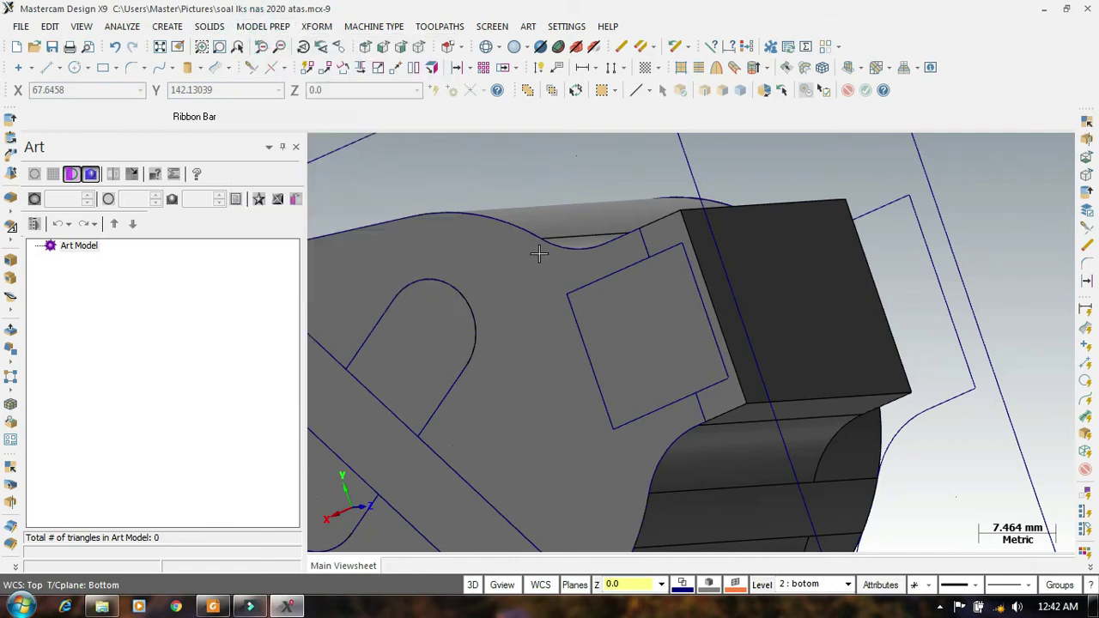
{"action": "left_click", "coordinate": [671, 238]}
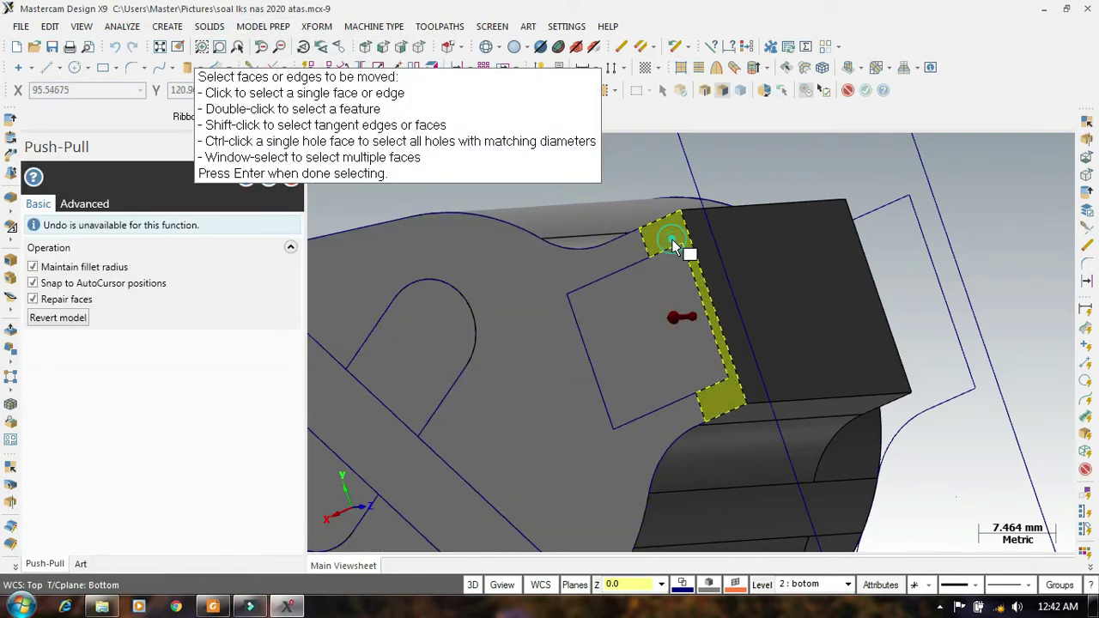
{"action": "key", "text": "Return"}
{"action": "left_click", "coordinate": [674, 315]}
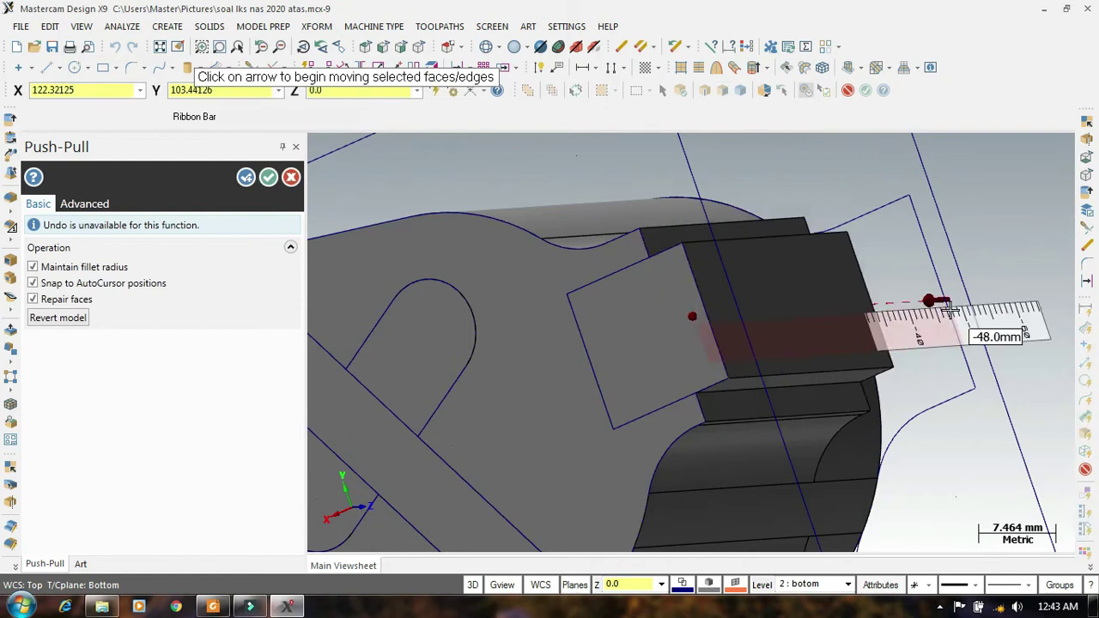
{"action": "left_click", "coordinate": [948, 309]}
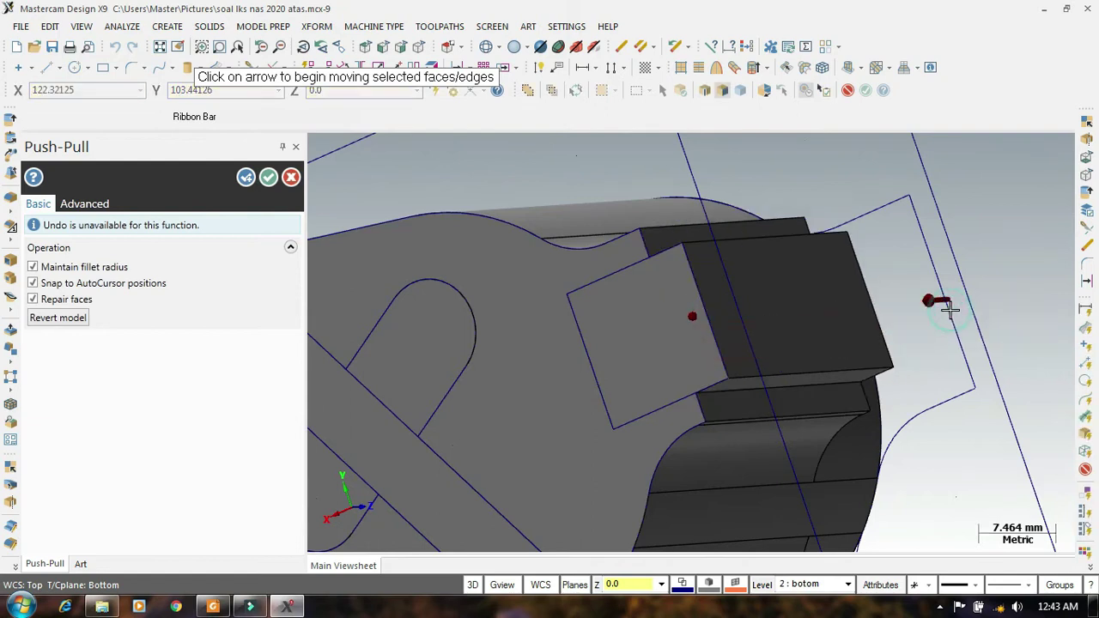
{"action": "left_click", "coordinate": [246, 177]}
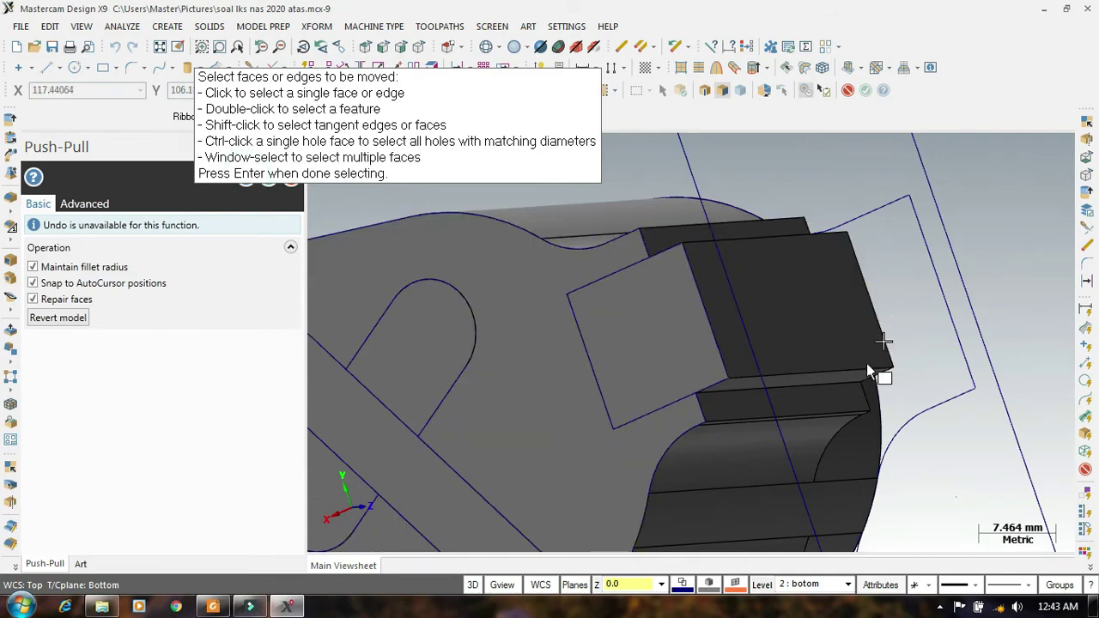
Step: Push the large underside face surrounding the triangle, crossing slot shapes and ring by -10 mm, leaving those shapes standing
{"action": "scroll", "coordinate": [718, 403], "scroll_direction": "down", "scroll_amount": 1}
{"action": "scroll", "coordinate": [628, 367], "scroll_direction": "down", "scroll_amount": 1}
{"action": "middle_click_drag", "start_coordinate": [635, 221], "coordinate": [566, 429]}
{"action": "left_click", "coordinate": [533, 471]}
{"action": "middle_click_drag", "start_coordinate": [533, 471], "coordinate": [503, 346]}
{"action": "left_click", "coordinate": [503, 346]}
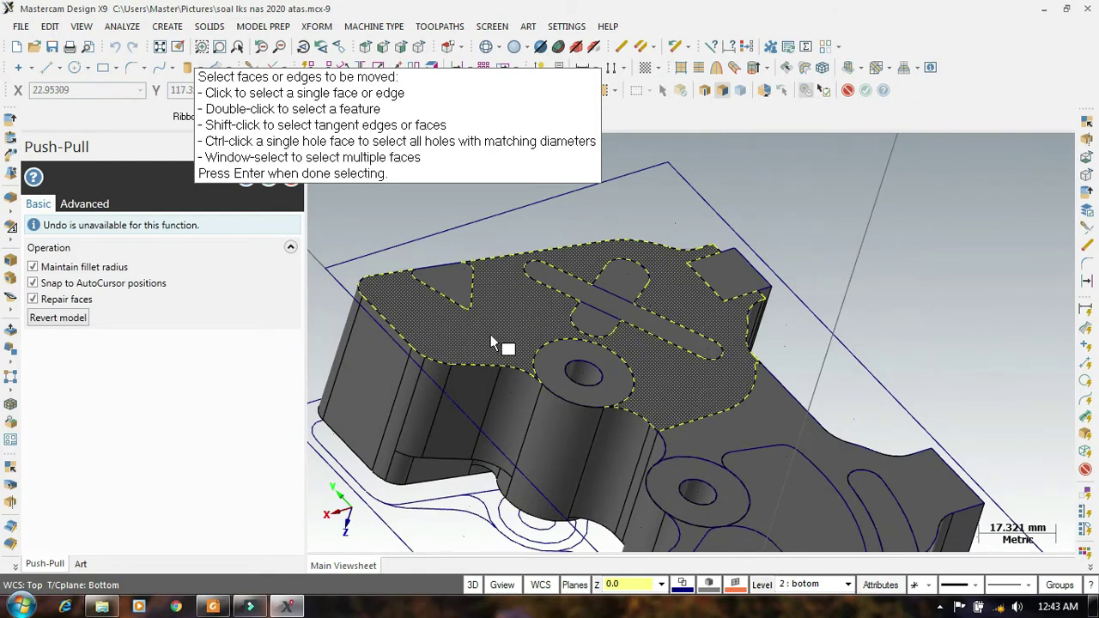
{"action": "scroll", "coordinate": [556, 212], "scroll_direction": "down", "scroll_amount": 1}
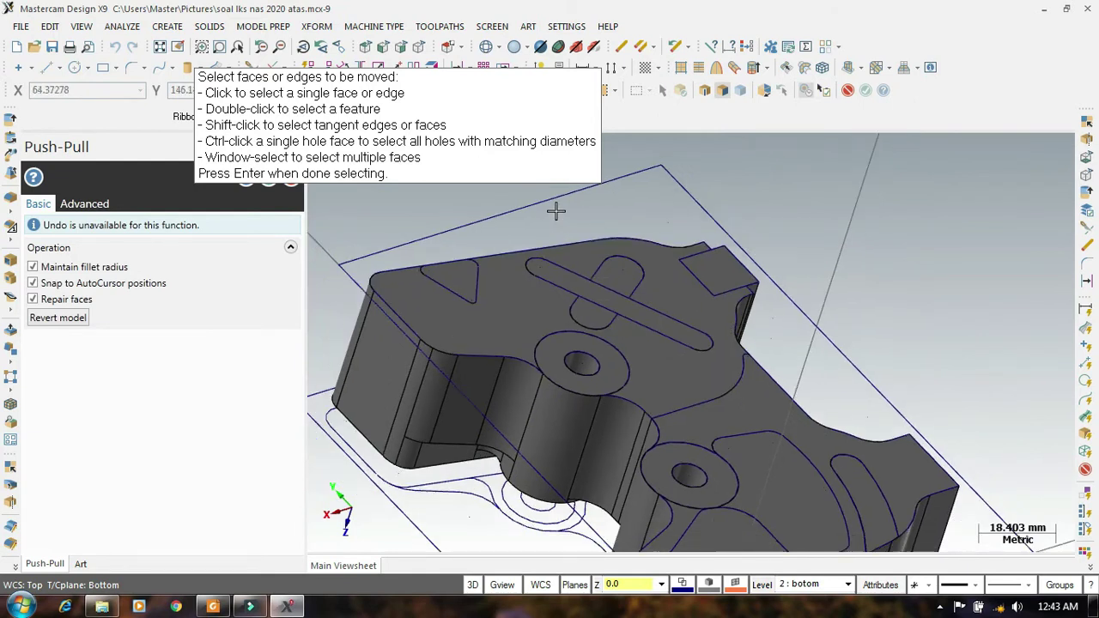
{"action": "scroll", "coordinate": [555, 212], "scroll_direction": "up", "scroll_amount": 3}
{"action": "left_click", "coordinate": [511, 343]}
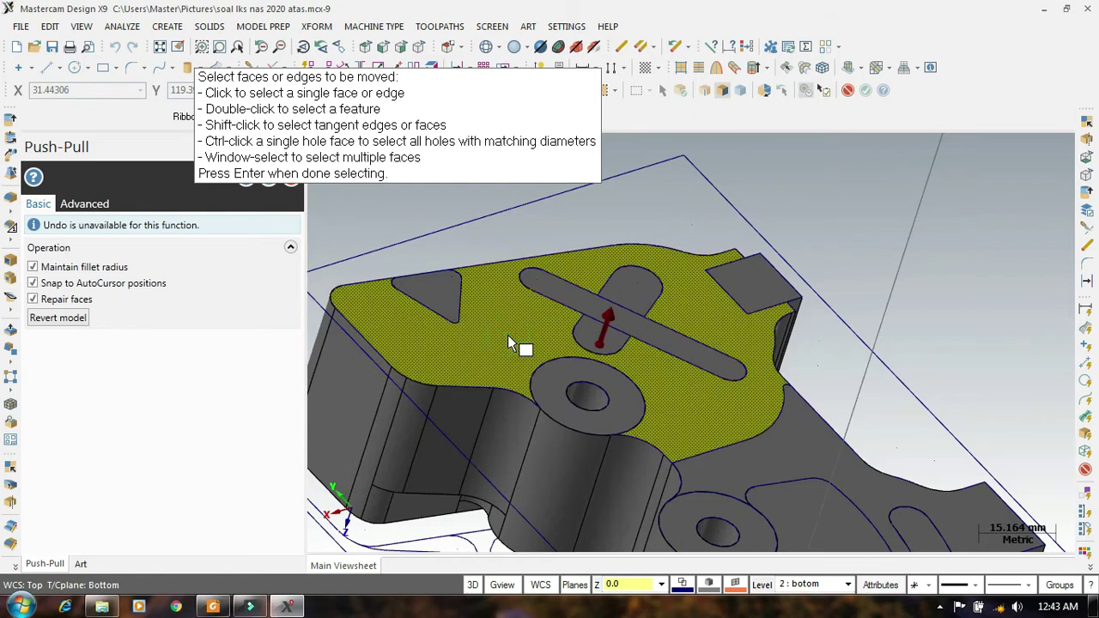
{"action": "key", "text": "Return"}
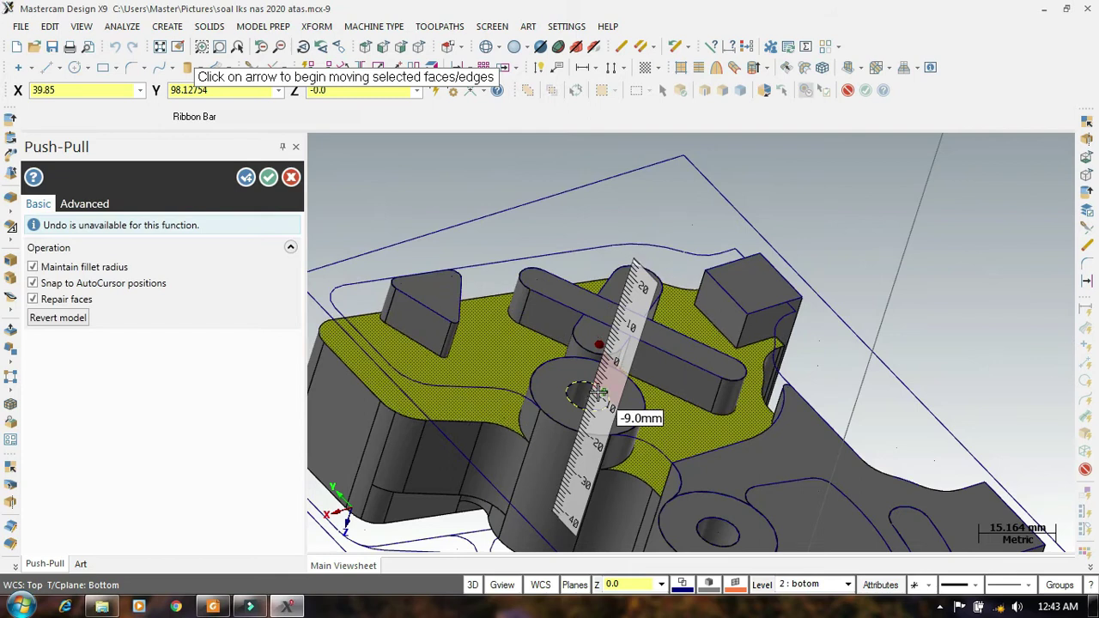
{"action": "type", "text": "-10"}
{"action": "key", "text": "Return"}
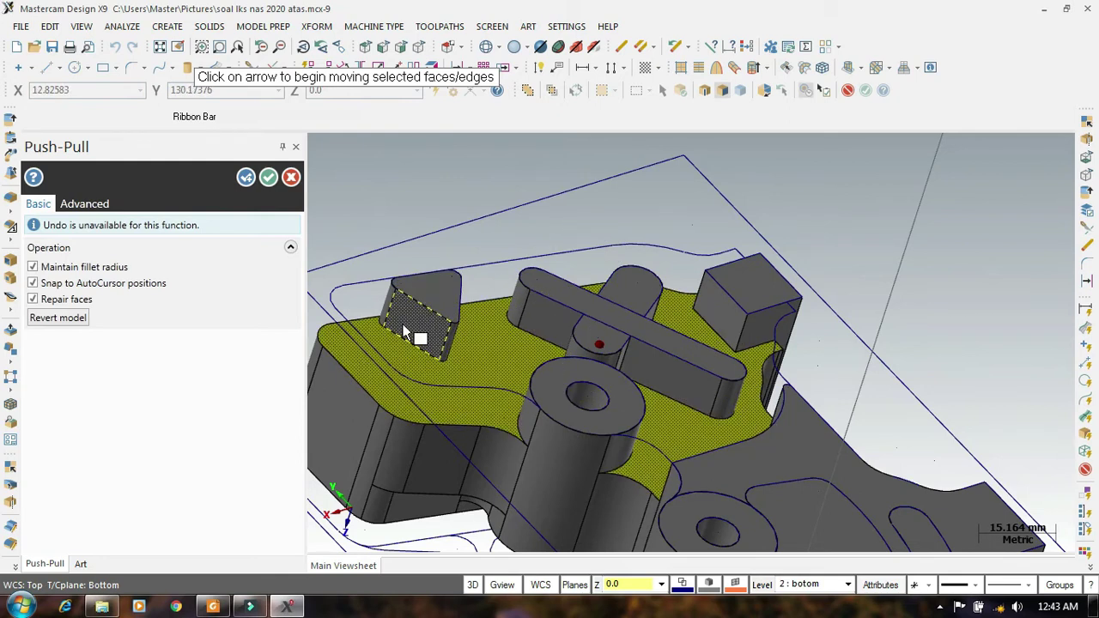
Step: Push the triangular boss's top face by -2 mm
{"action": "left_click", "coordinate": [442, 298]}
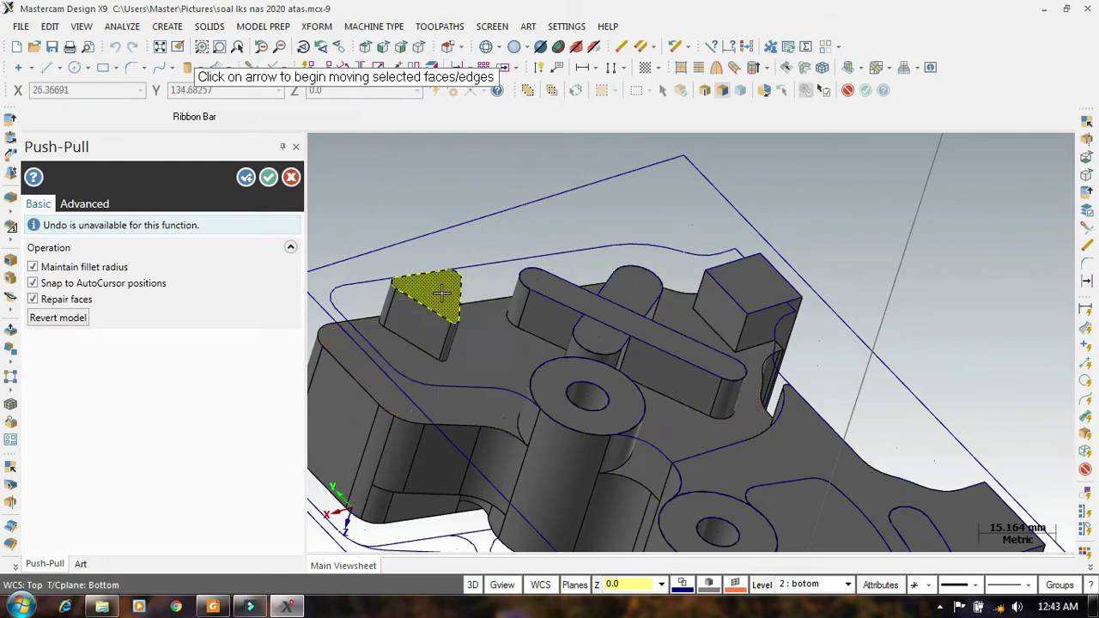
{"action": "left_click", "coordinate": [448, 276]}
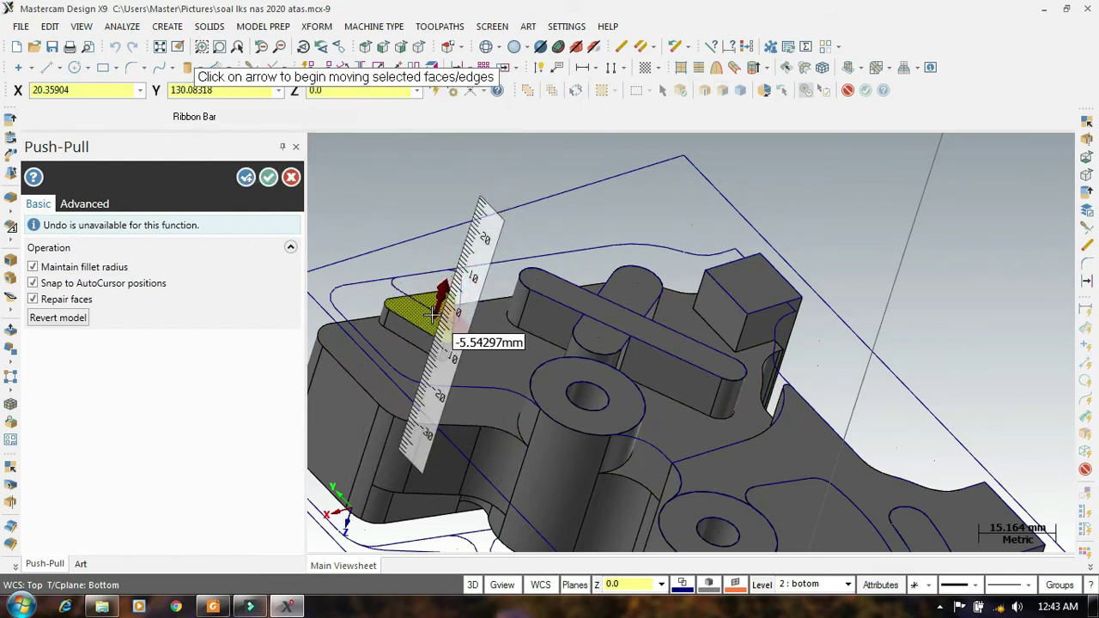
{"action": "type", "text": "-2"}
{"action": "key", "text": "Return"}
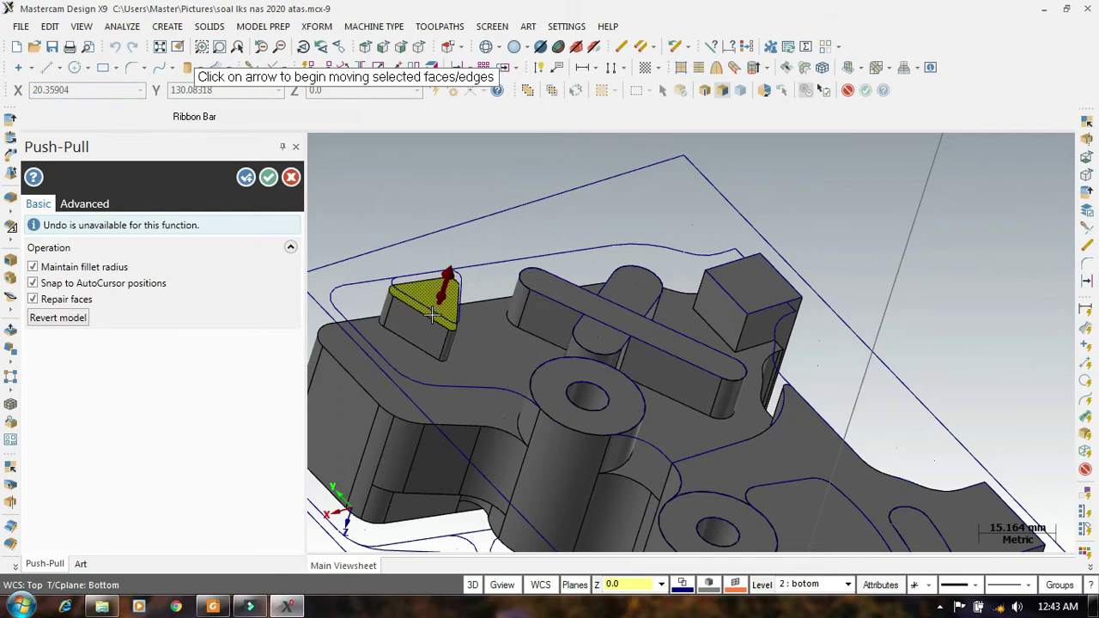
Step: Check the crossing slot bosses against section B-B, section C-C and the isometric views in the Foxit Reader drawing, and return to Mastercam
{"action": "mouse_move", "coordinate": [890, 283]}
{"action": "middle_mouse_down"}
{"action": "mouse_move", "coordinate": [856, 263]}
{"action": "mouse_move", "coordinate": [843, 272]}
{"action": "middle_mouse_up"}
{"action": "scroll", "coordinate": [632, 270], "scroll_direction": "down", "scroll_amount": 2}
{"action": "scroll", "coordinate": [638, 241], "scroll_direction": "up", "scroll_amount": 2}
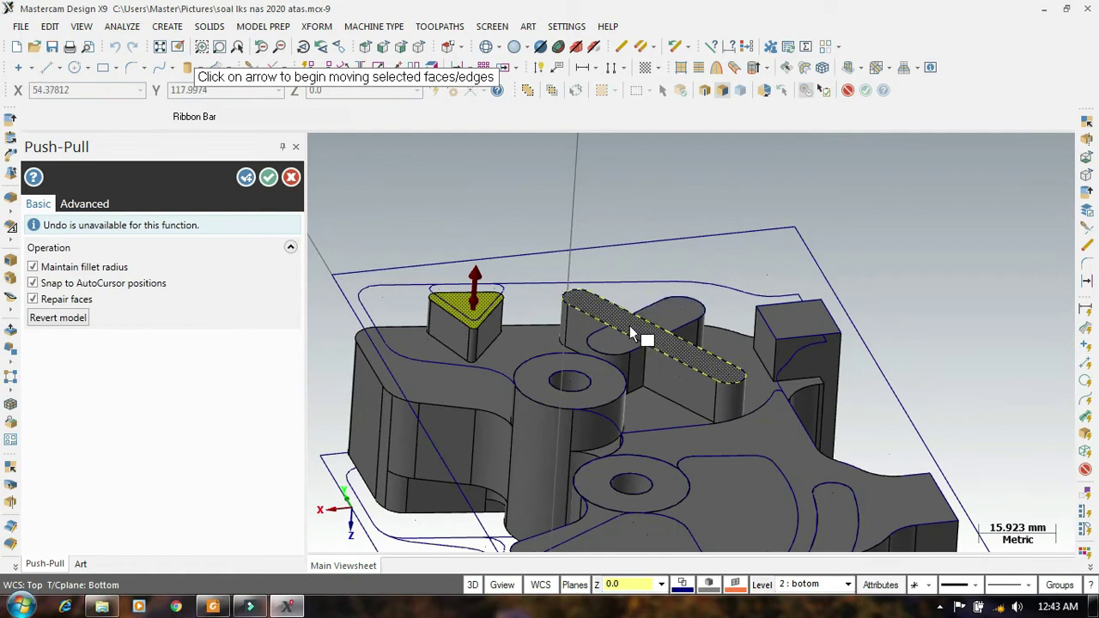
{"action": "left_click", "coordinate": [212, 607]}
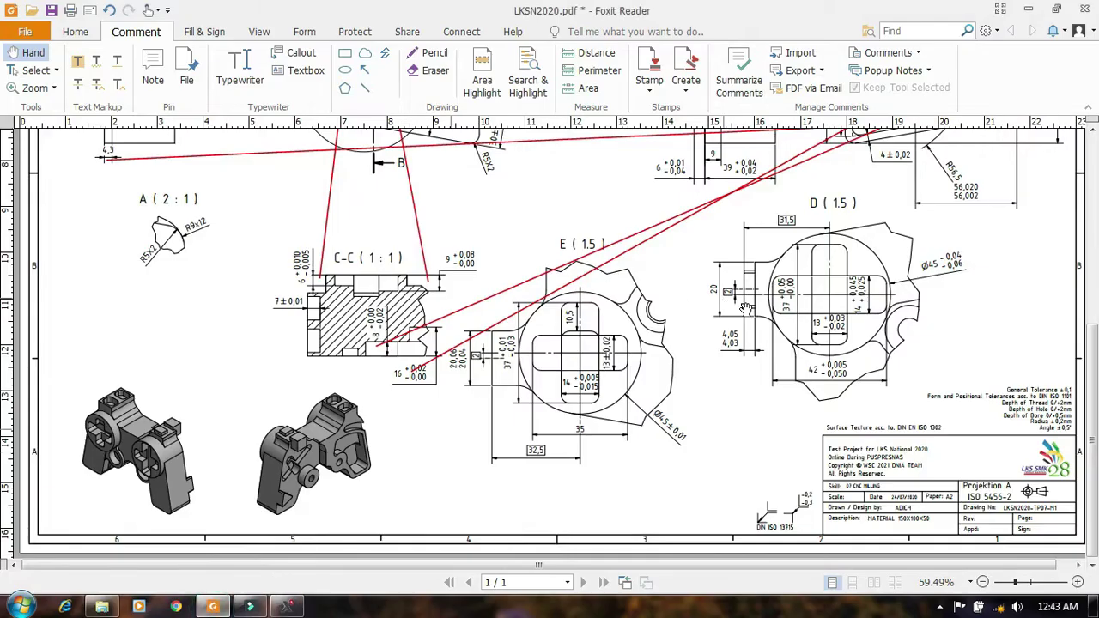
{"action": "left_click_drag", "start_coordinate": [682, 232], "coordinate": [667, 524]}
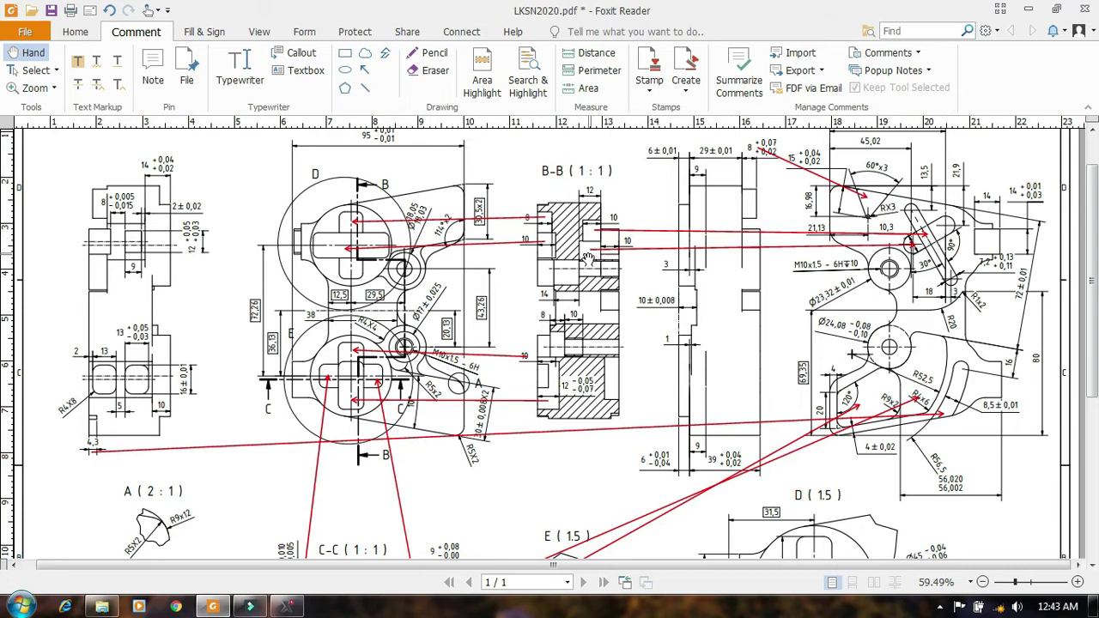
{"action": "left_click_drag", "start_coordinate": [431, 546], "coordinate": [447, 253]}
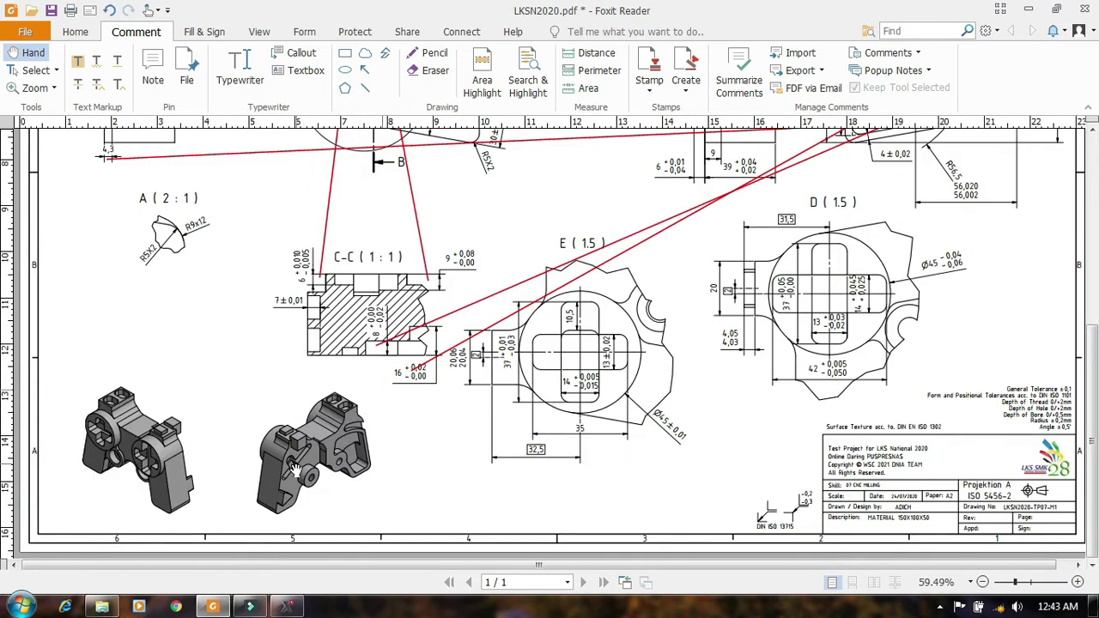
{"action": "scroll", "coordinate": [533, 227], "scroll_direction": "up", "scroll_amount": 5}
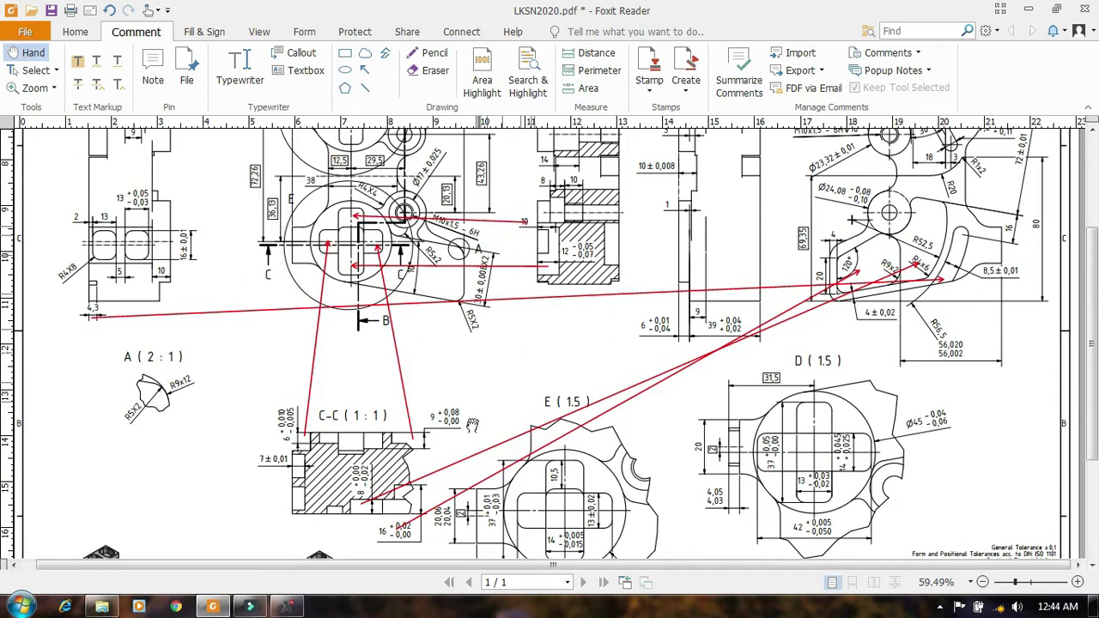
{"action": "left_click_drag", "start_coordinate": [583, 245], "coordinate": [560, 328]}
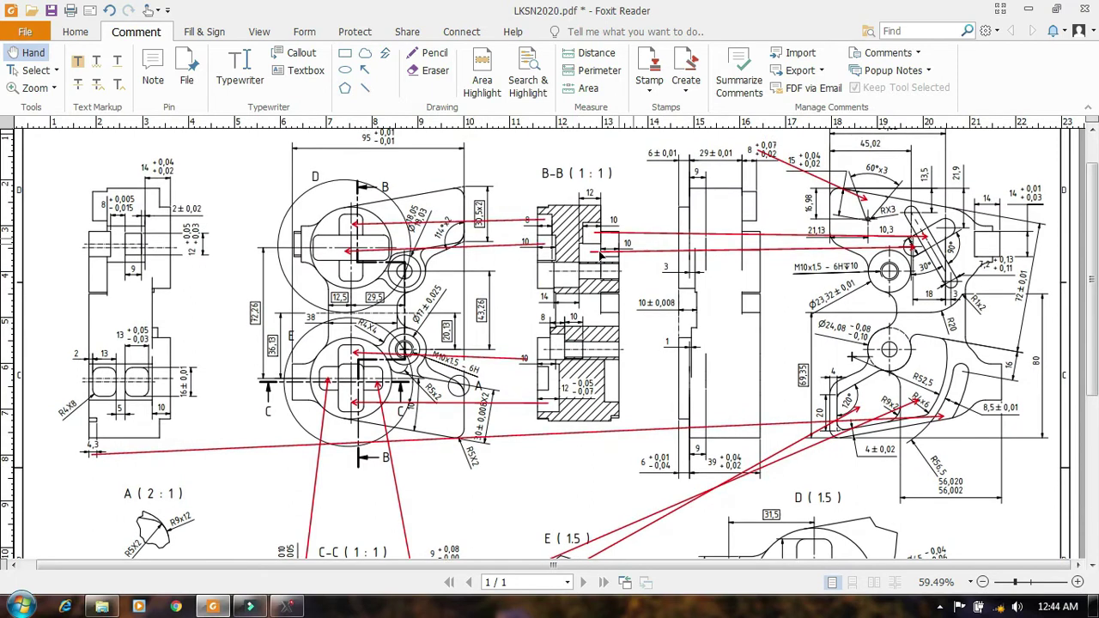
{"action": "left_click", "coordinate": [287, 606]}
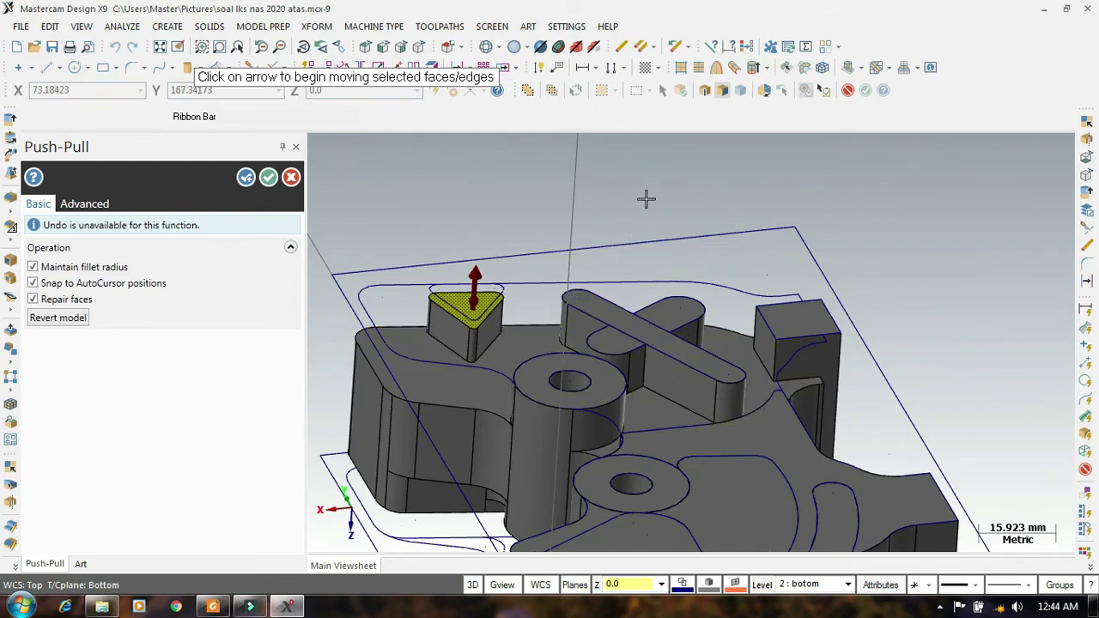
Step: Select the long diagonal slot boss's top face for Push-Pull and start moving it
{"action": "mouse_move", "coordinate": [682, 179]}
{"action": "middle_mouse_down"}
{"action": "mouse_move", "coordinate": [655, 187]}
{"action": "mouse_move", "coordinate": [665, 176]}
{"action": "middle_mouse_up"}
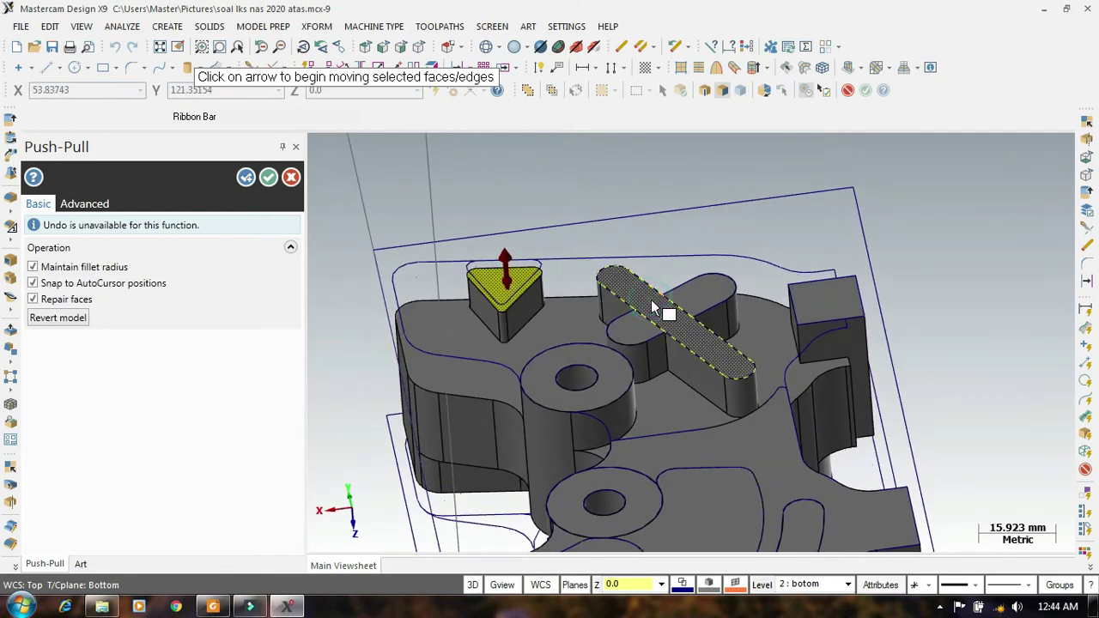
{"action": "left_click", "coordinate": [661, 309]}
{"action": "left_click", "coordinate": [674, 292]}
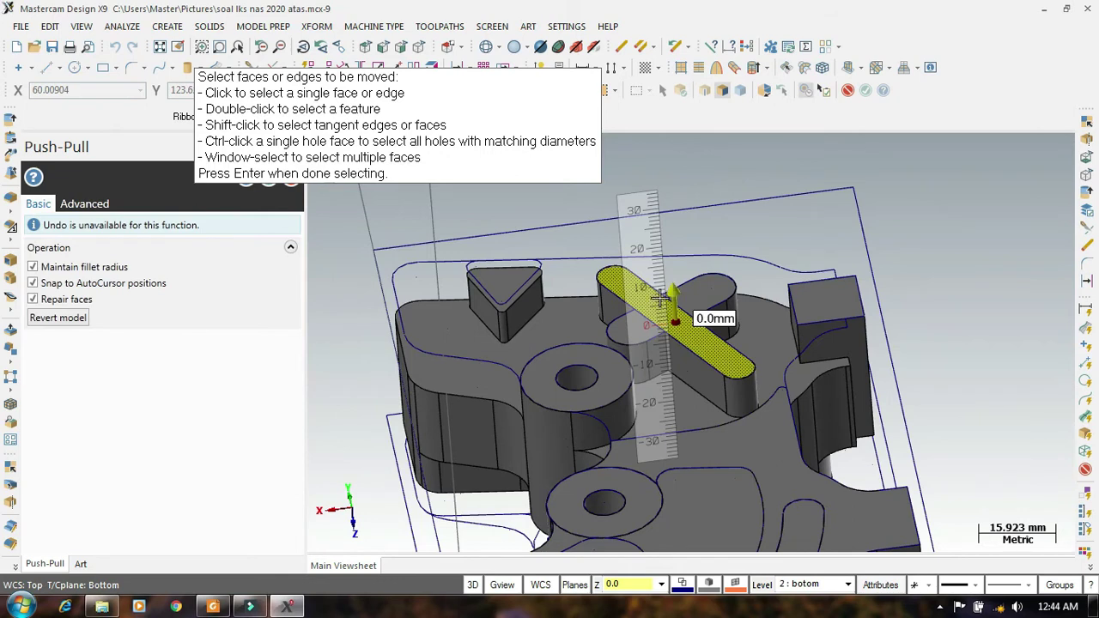
Step: Switch to the Foxit Reader drawing and examine the crossing bosses in the enlarged isometric view and section B-B
{"action": "left_click", "coordinate": [221, 611]}
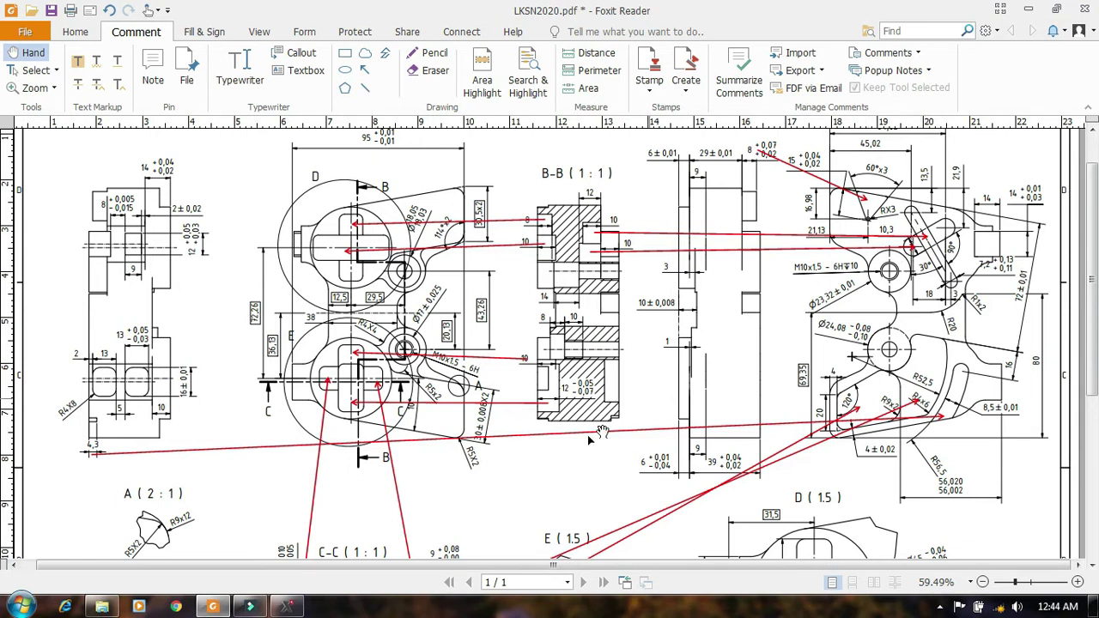
{"action": "scroll", "coordinate": [572, 449], "scroll_direction": "down", "scroll_amount": 5}
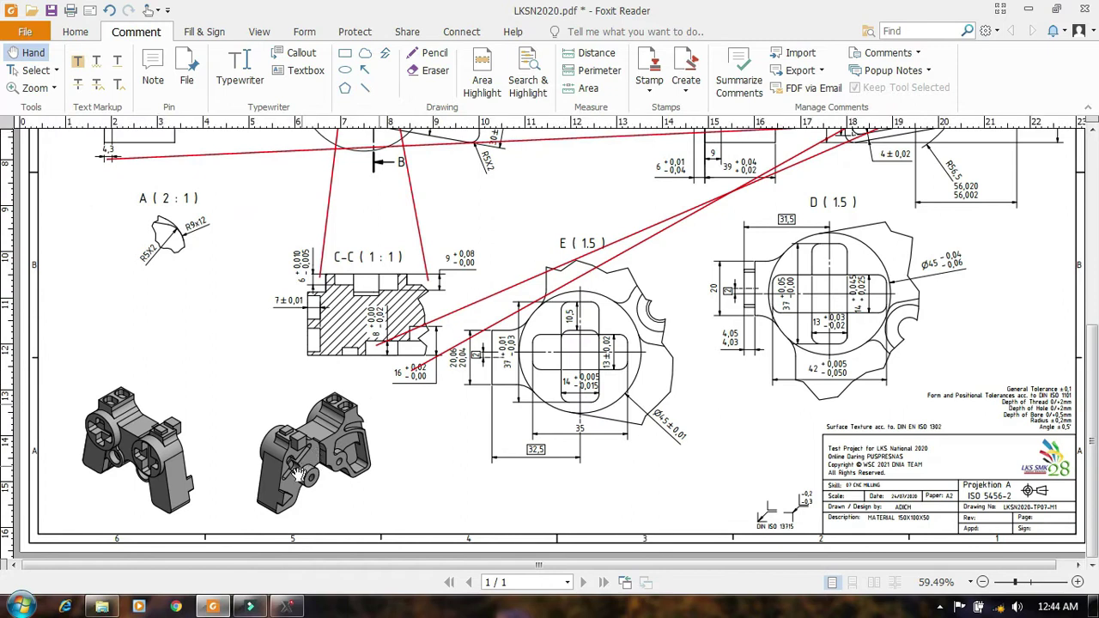
{"action": "scroll", "coordinate": [287, 485], "scroll_direction": "up", "scroll_amount": 5, "text": "ctrl"}
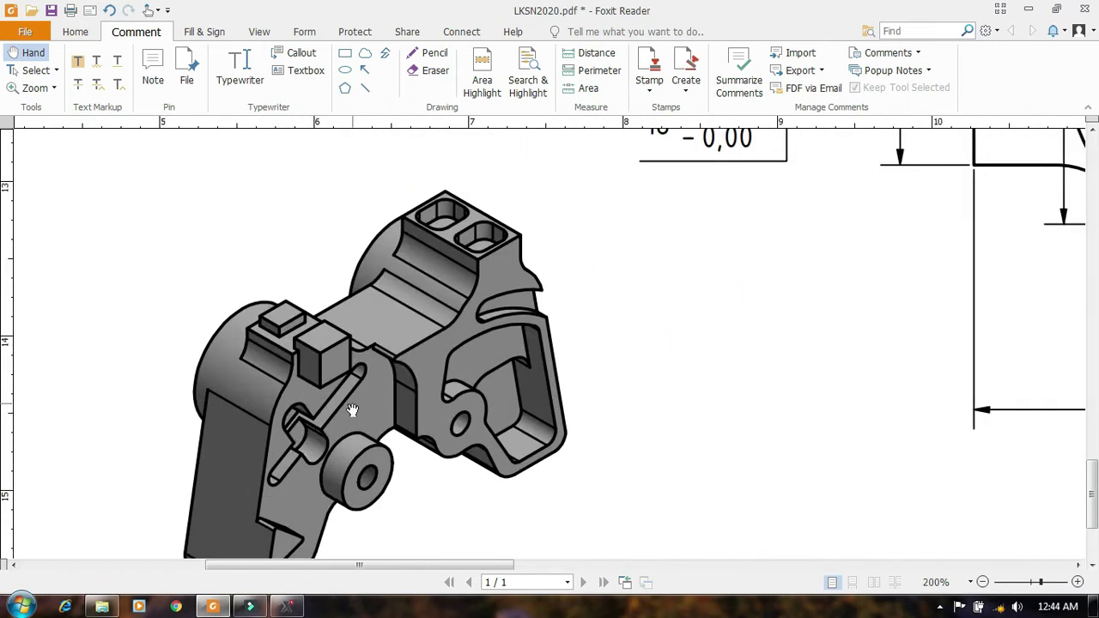
{"action": "scroll", "coordinate": [352, 411], "scroll_direction": "down", "scroll_amount": 5, "text": "ctrl"}
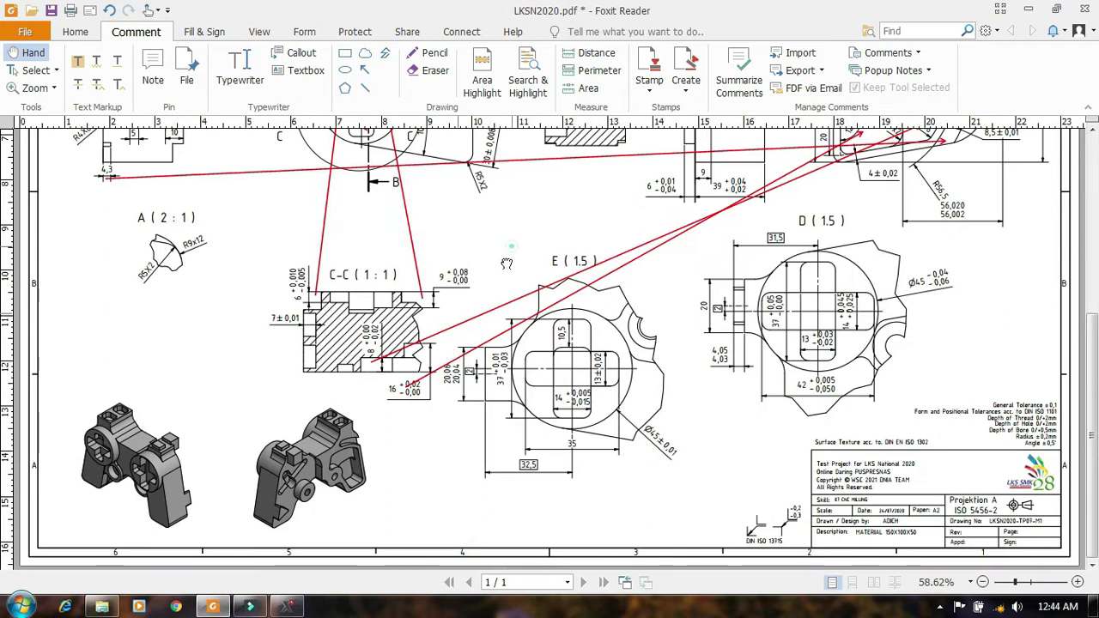
{"action": "scroll", "coordinate": [507, 264], "scroll_direction": "up", "scroll_amount": 5}
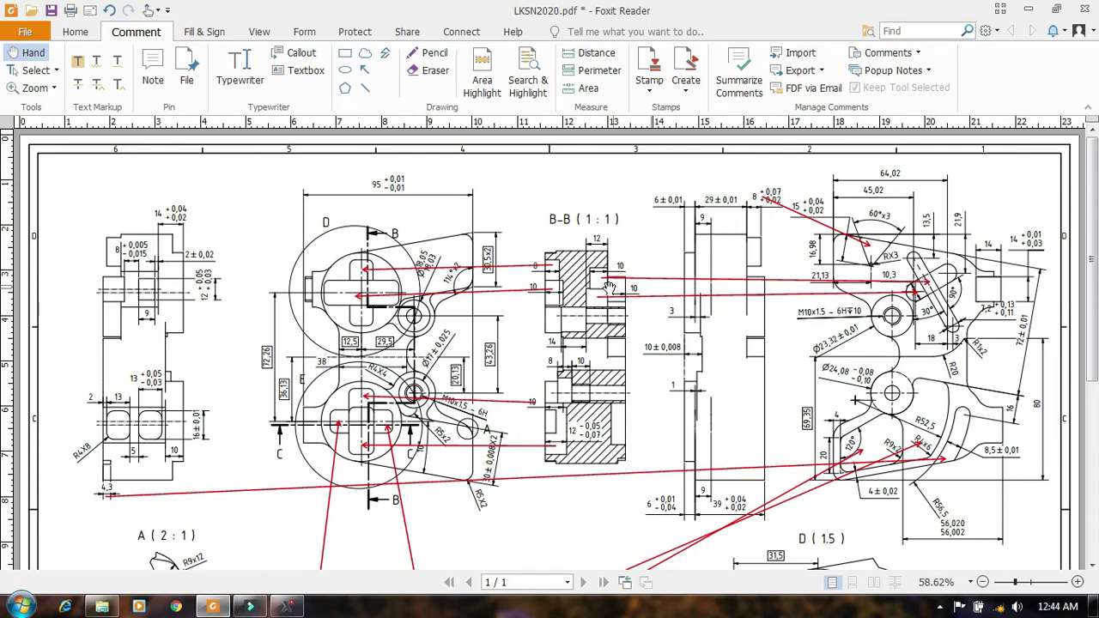
Step: Undo the upper red arrow linking section B-B to the crossing slots in the drawing, and return to Mastercam
{"action": "left_click_drag", "start_coordinate": [608, 280], "coordinate": [602, 316]}
{"action": "key", "text": "ctrl+z"}
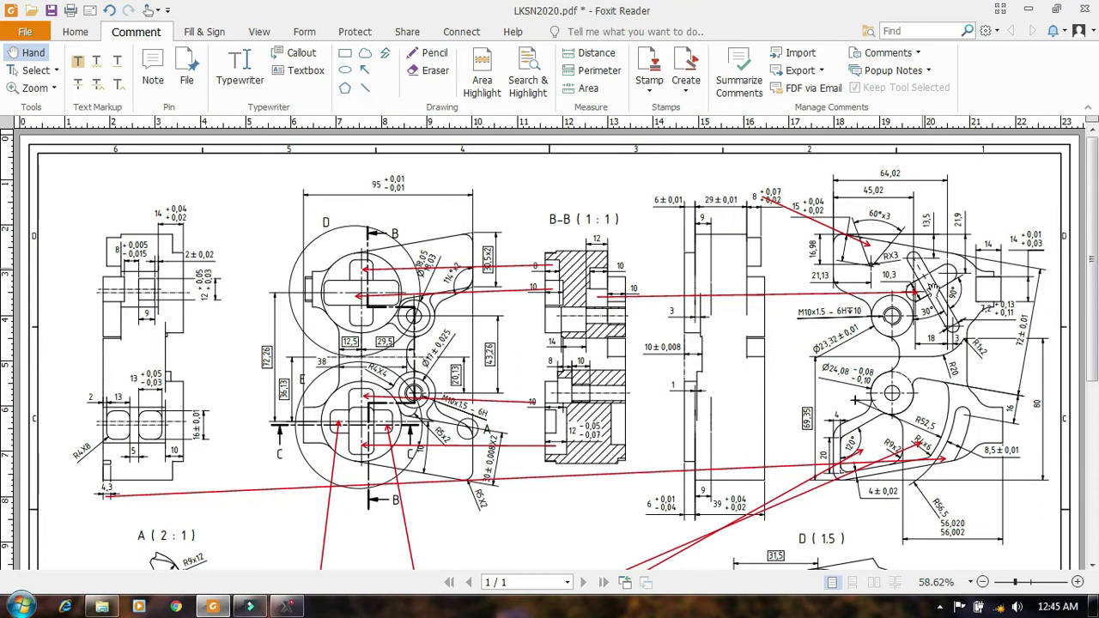
{"action": "left_click", "coordinate": [287, 606]}
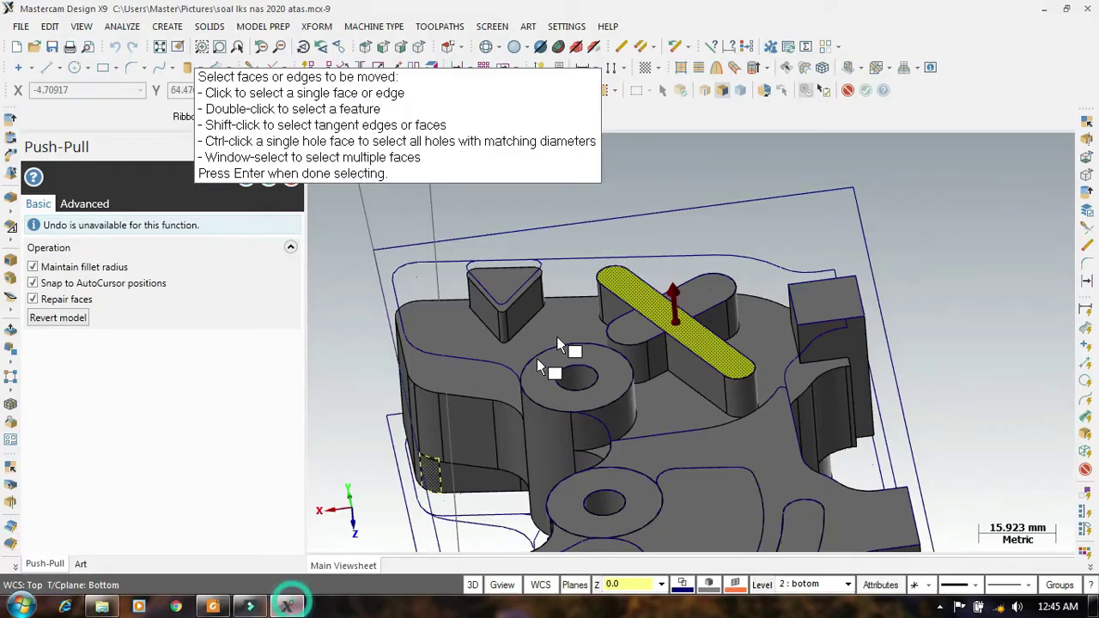
{"action": "left_click", "coordinate": [674, 292]}
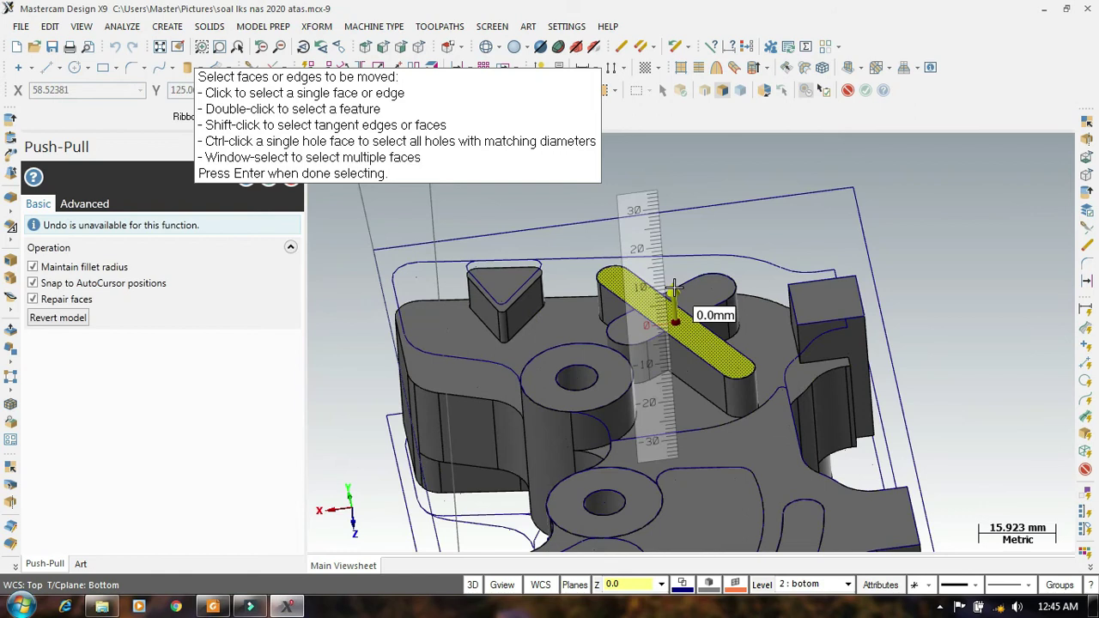
{"action": "left_click_drag", "start_coordinate": [673, 290], "coordinate": [672, 351]}
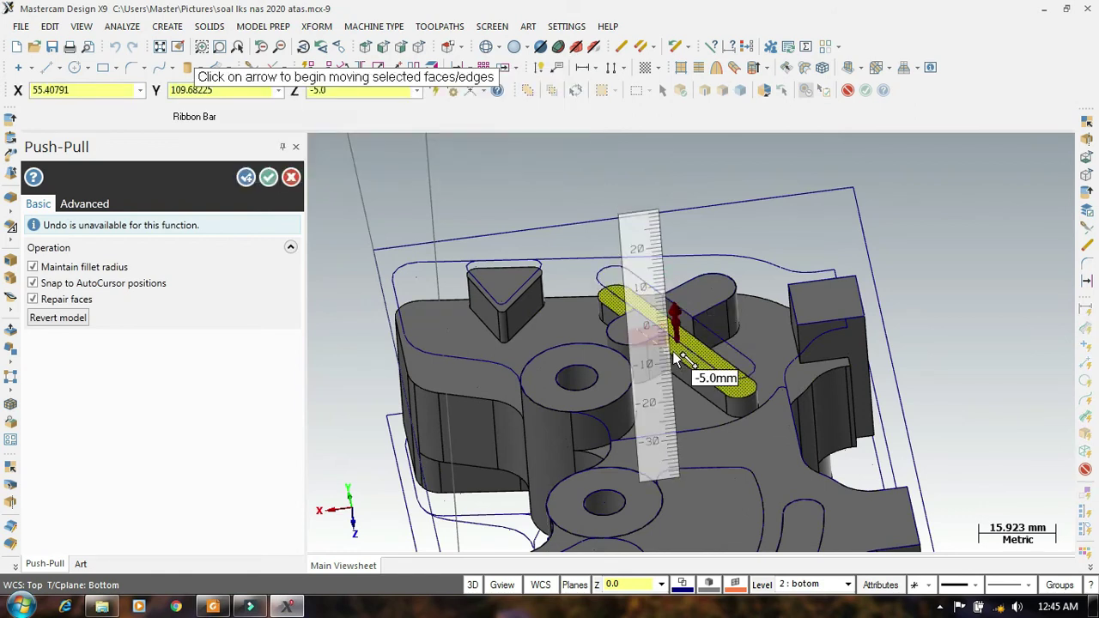
{"action": "type", "text": "-"}
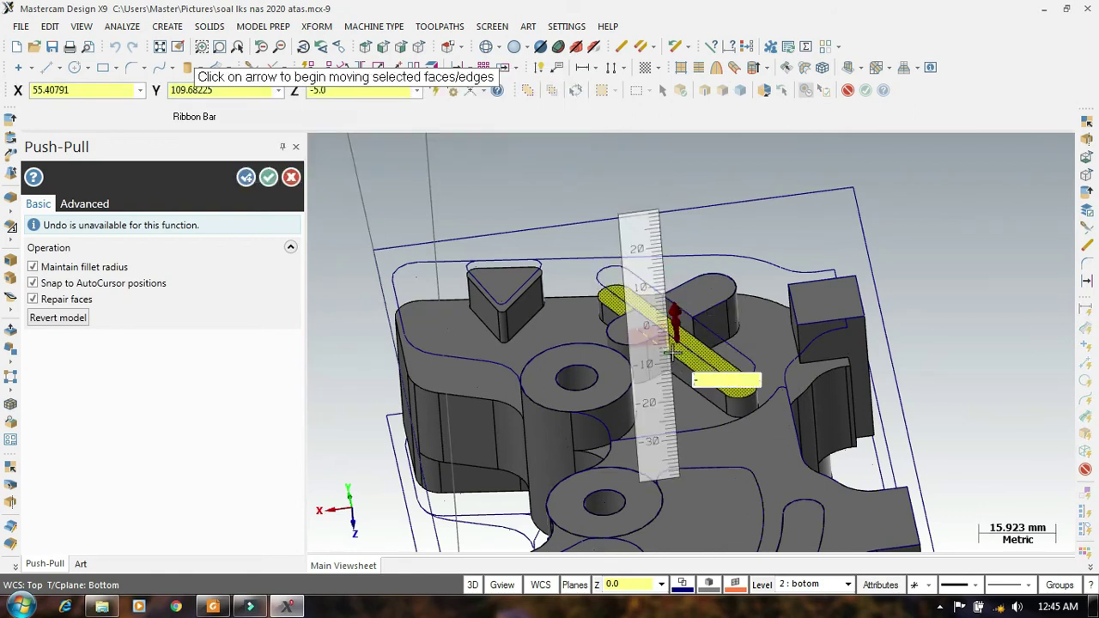
{"action": "type", "text": "22"}
{"action": "key", "text": "Return"}
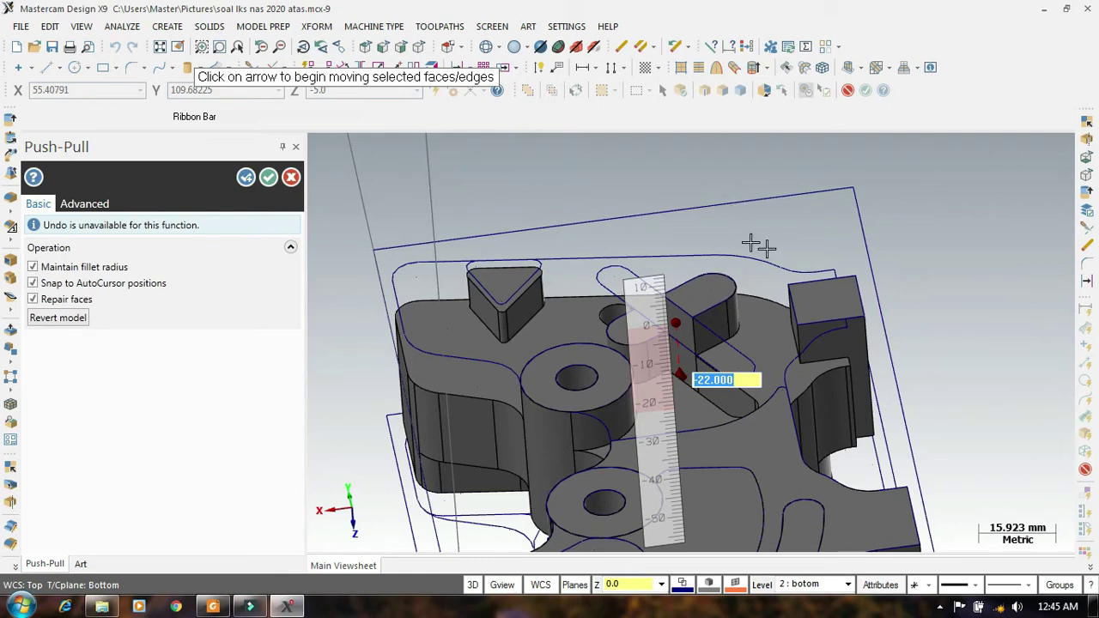
{"action": "mouse_move", "coordinate": [690, 227]}
{"action": "middle_mouse_down"}
{"action": "mouse_move", "coordinate": [736, 231]}
{"action": "mouse_move", "coordinate": [704, 241]}
{"action": "middle_mouse_up"}
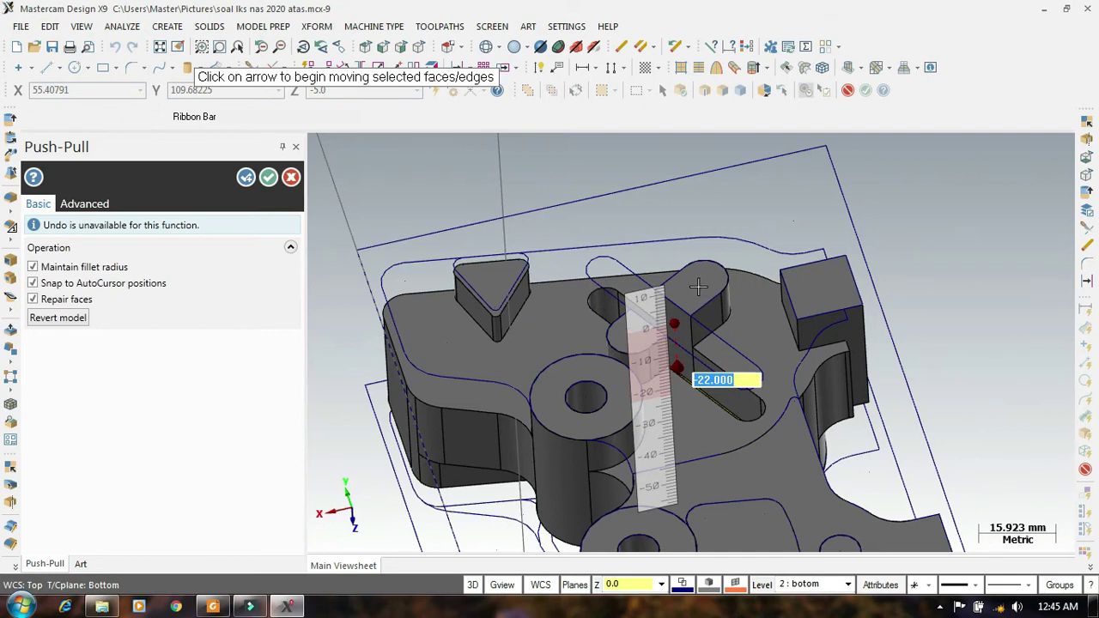
{"action": "left_click", "coordinate": [680, 331]}
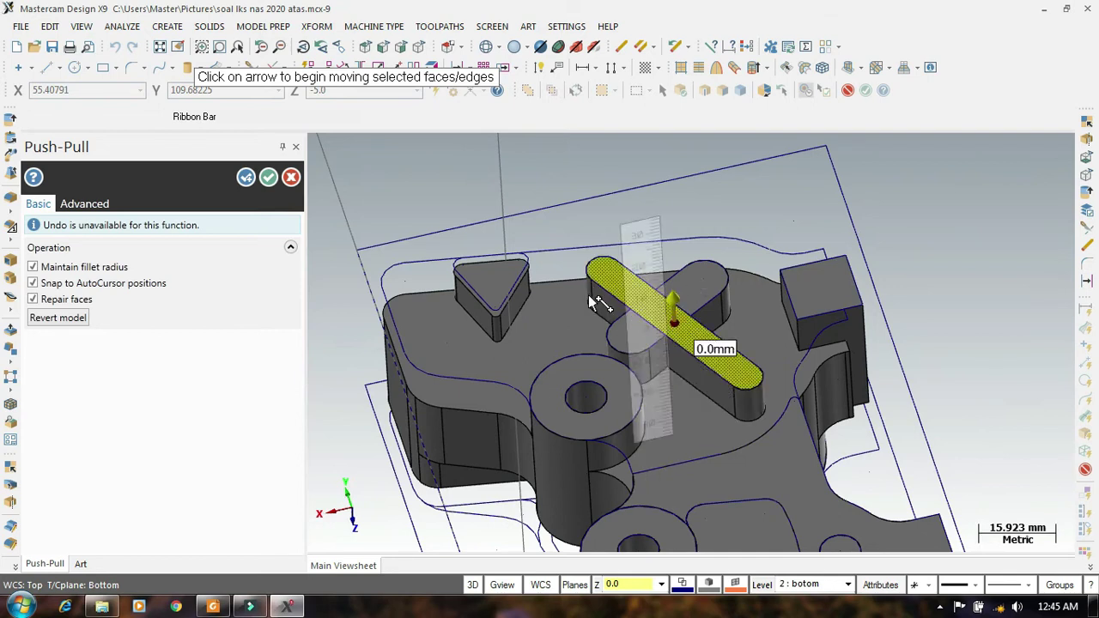
Step: Push the long diagonal slot boss's top face down by -22 mm to sink it into the part
{"action": "left_click", "coordinate": [675, 308]}
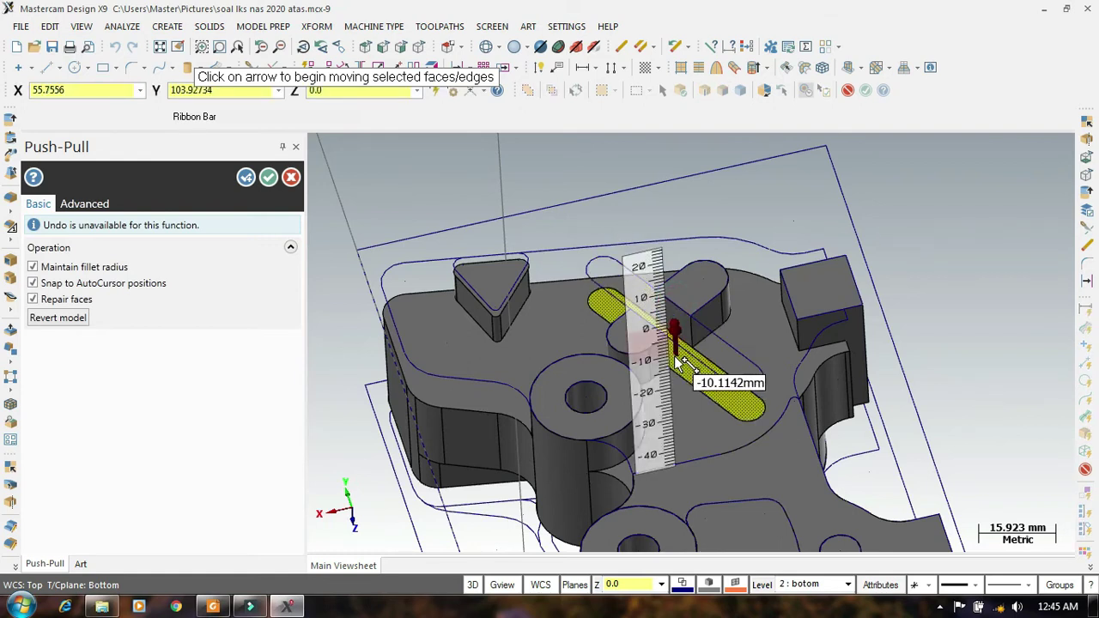
{"action": "type", "text": "-22"}
{"action": "key", "text": "Return"}
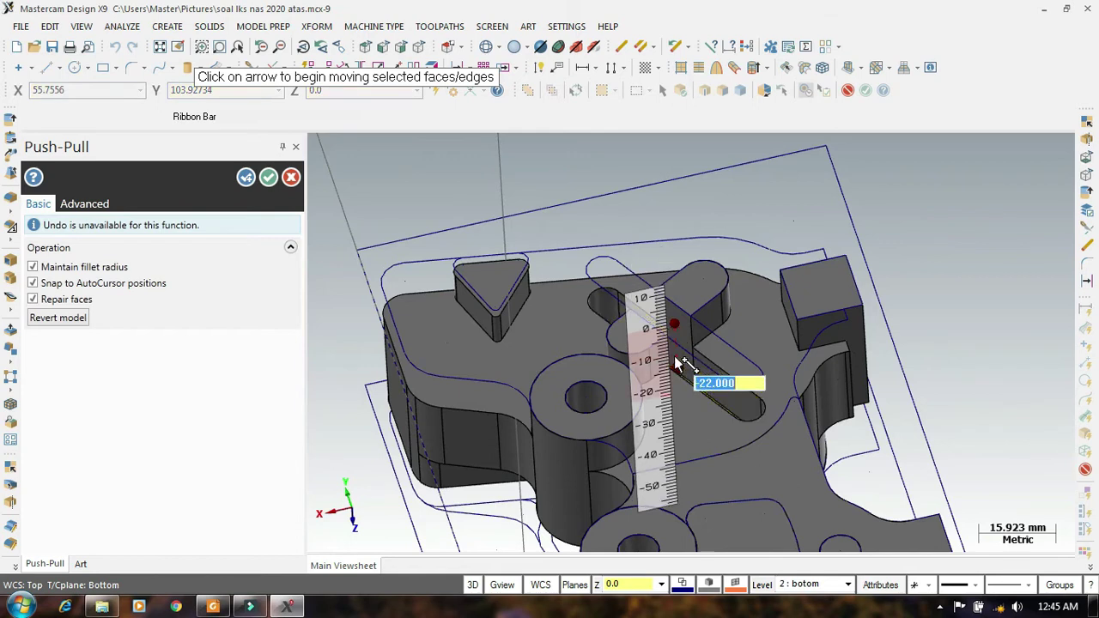
Step: Push both end faces of the shorter crossing slot boss down together by -20 mm and apply the Push-Pull
{"action": "middle_click_drag", "start_coordinate": [690, 226], "coordinate": [715, 212]}
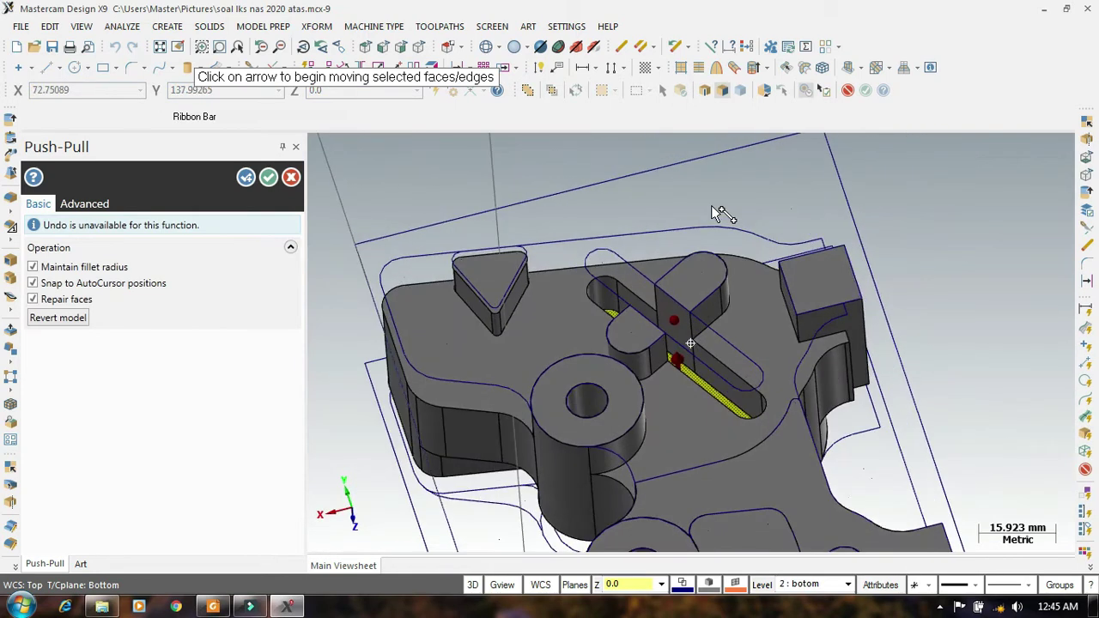
{"action": "left_click", "coordinate": [699, 284]}
{"action": "left_click", "coordinate": [636, 343]}
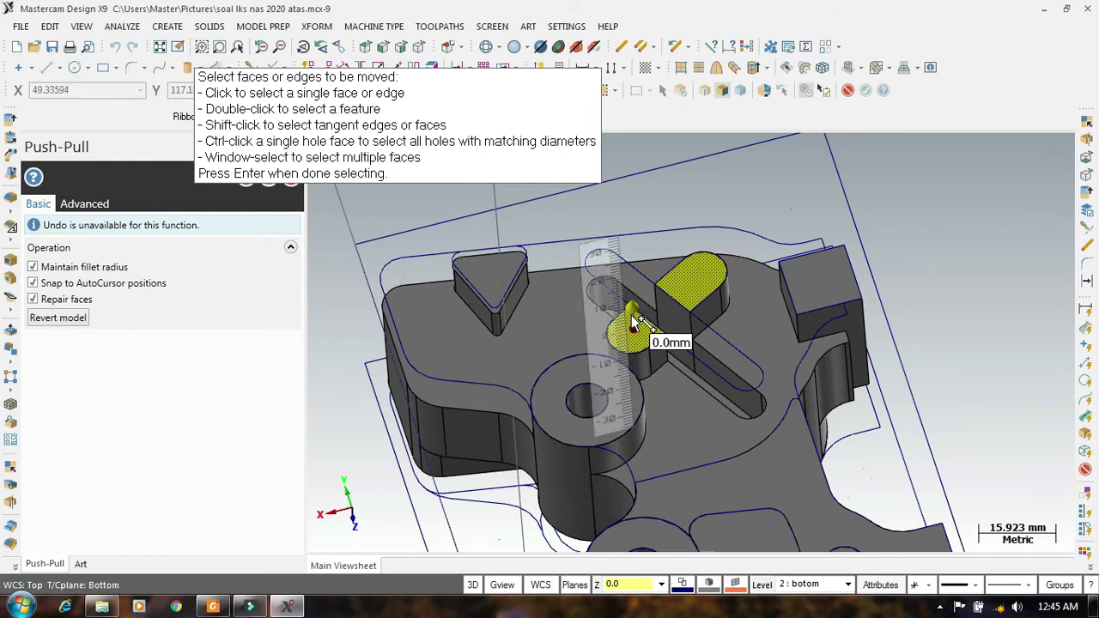
{"action": "left_click", "coordinate": [632, 319]}
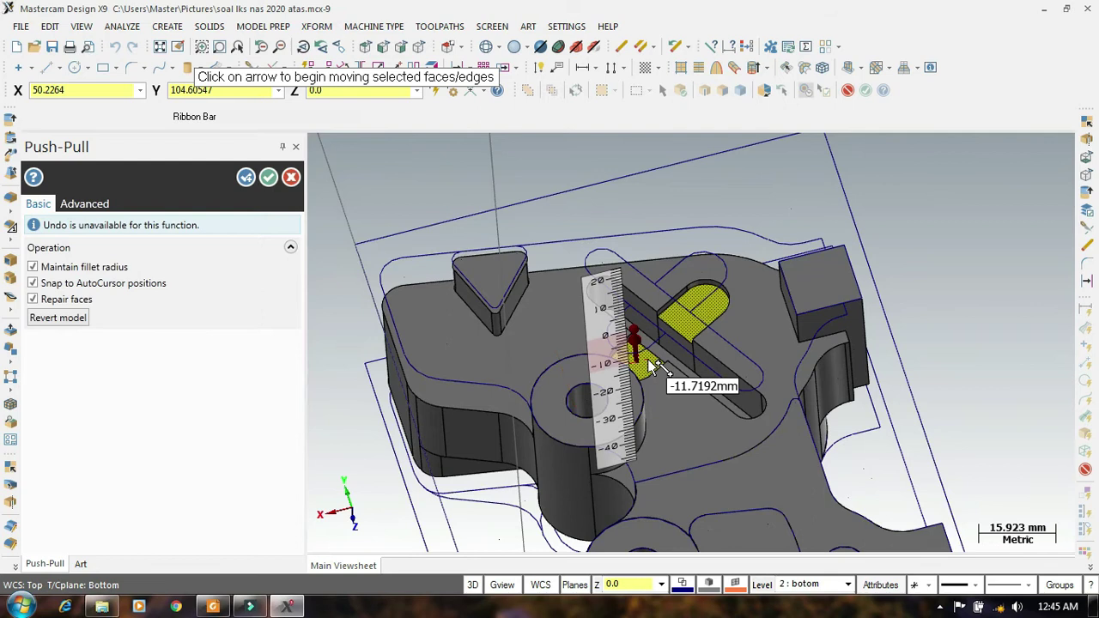
{"action": "type", "text": "-"}
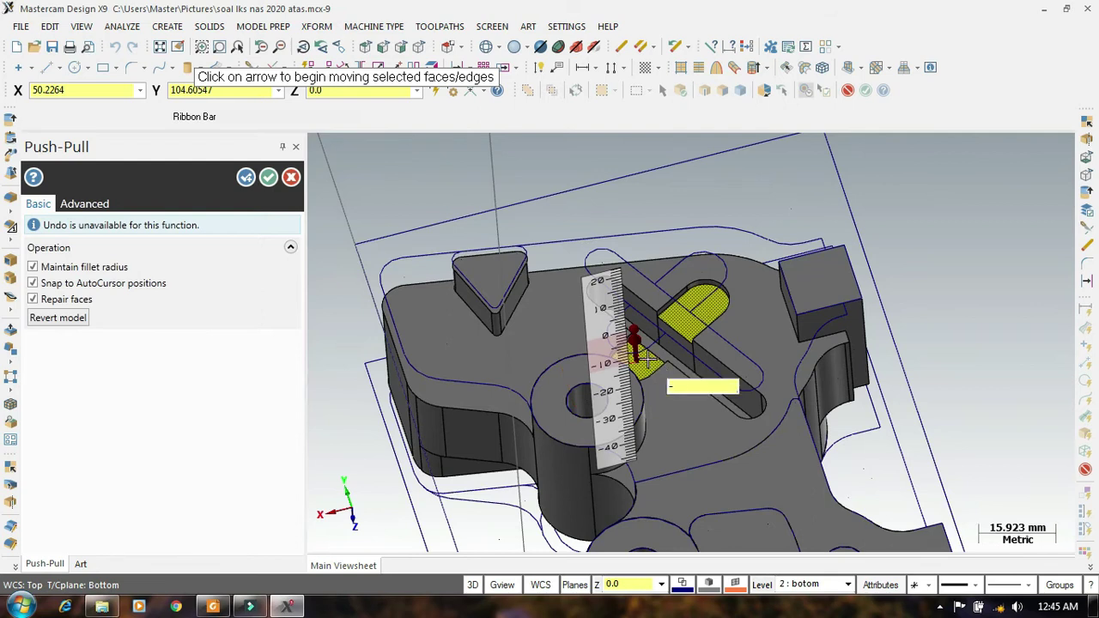
{"action": "type", "text": "20"}
{"action": "key", "text": "Return"}
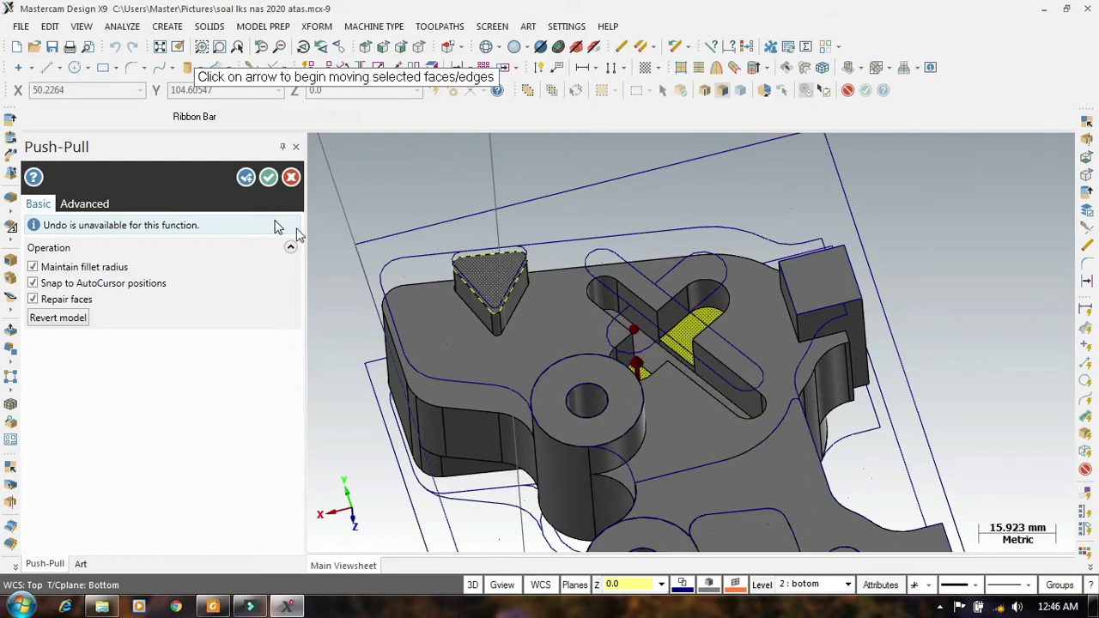
{"action": "left_click", "coordinate": [247, 176]}
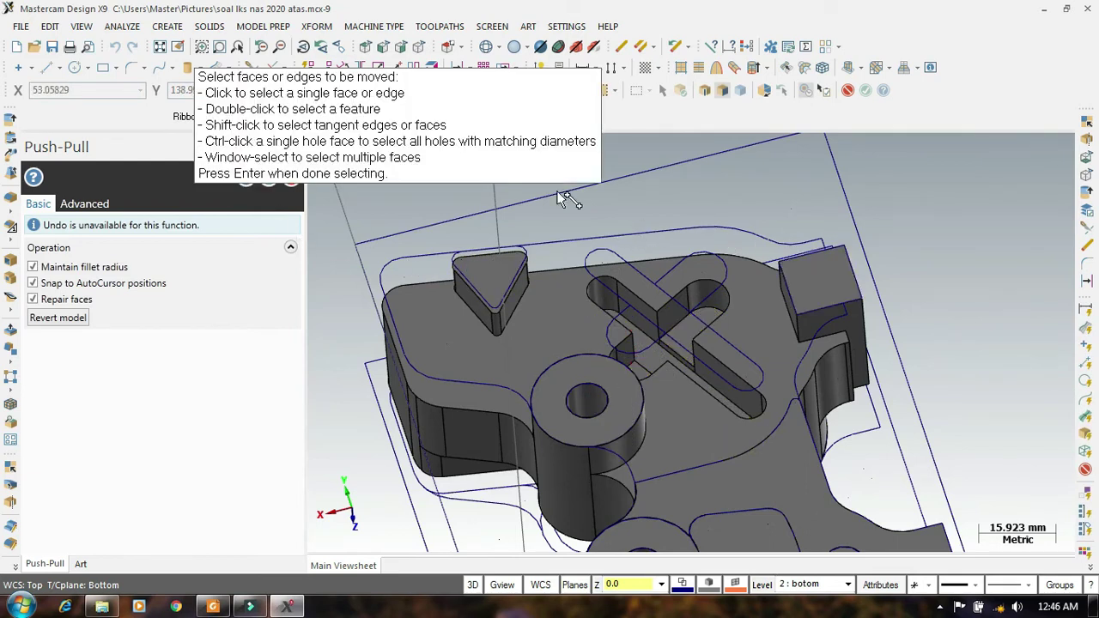
Step: Check the narrow curved slot's depth in the Foxit Reader drawing, return to Mastercam and push the slot's face down by -4.3 mm
{"action": "middle_click_drag", "start_coordinate": [655, 297], "coordinate": [723, 455]}
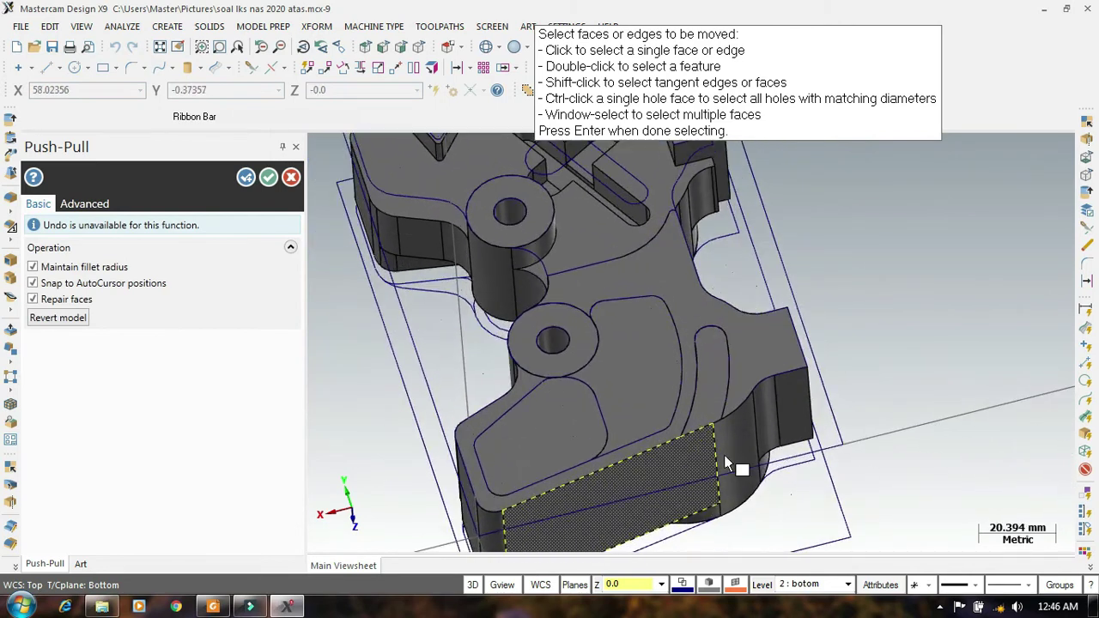
{"action": "left_click", "coordinate": [717, 403]}
{"action": "left_click_drag", "start_coordinate": [711, 376], "coordinate": [701, 362]}
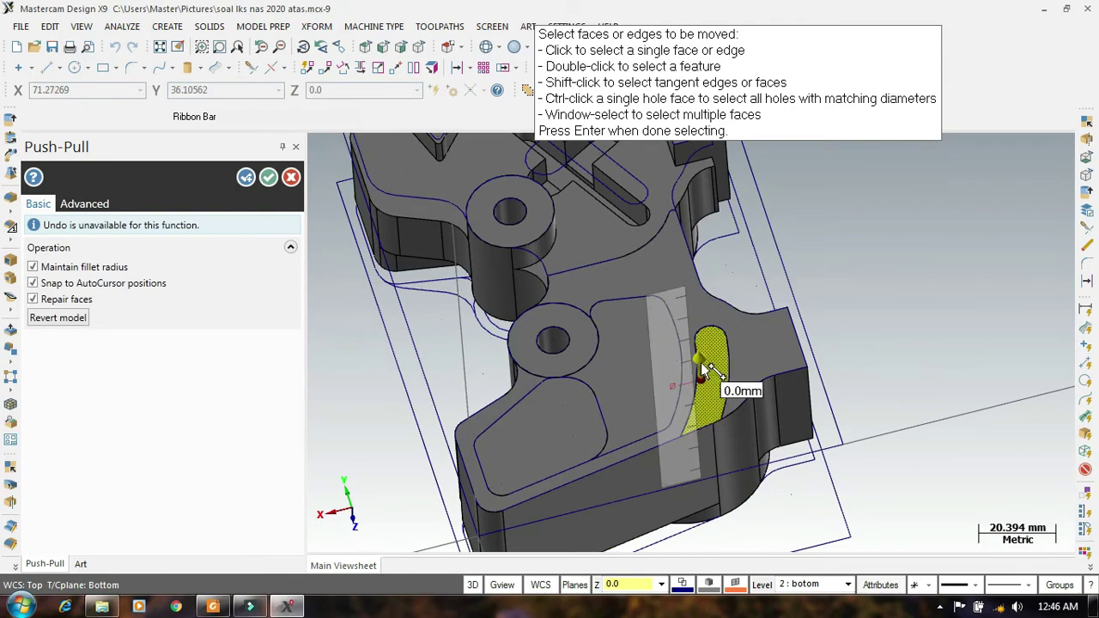
{"action": "left_click", "coordinate": [212, 606]}
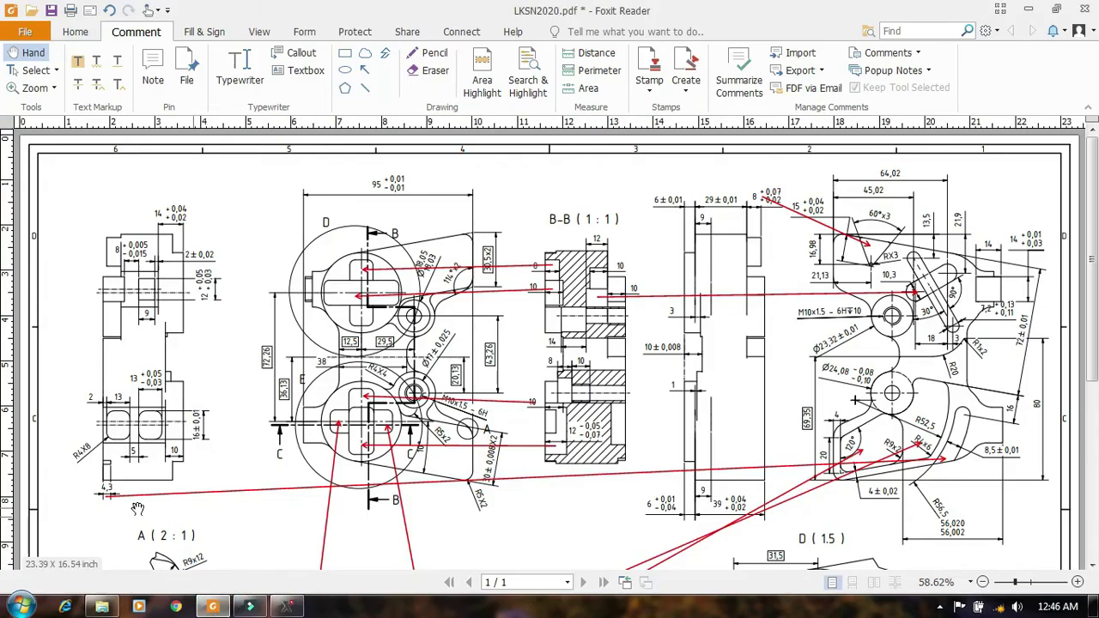
{"action": "left_click", "coordinate": [288, 606]}
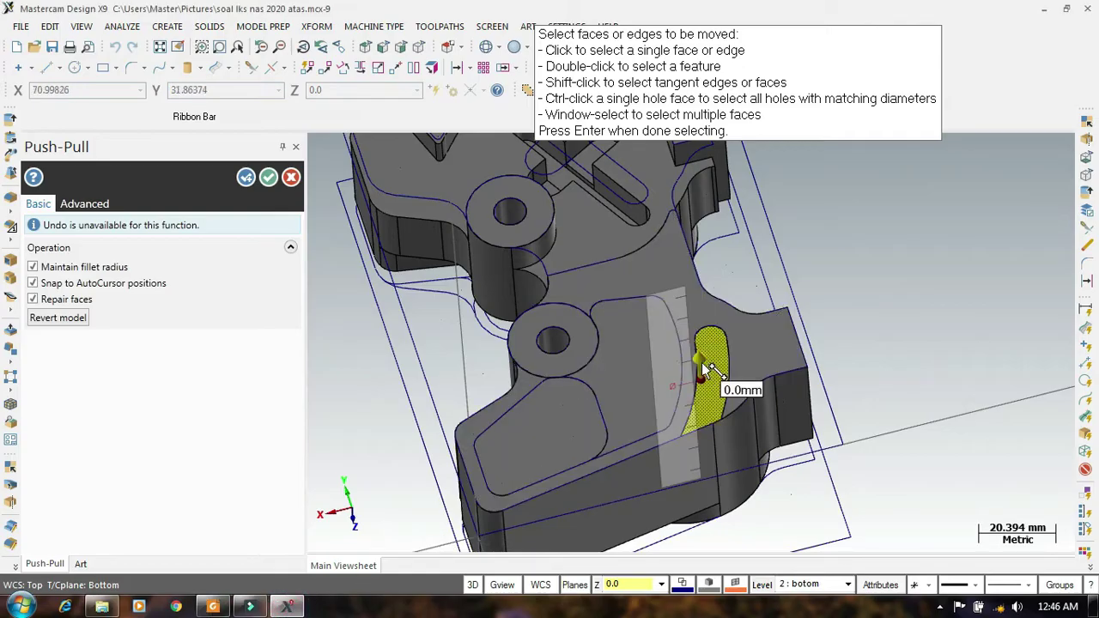
{"action": "left_click_drag", "start_coordinate": [705, 369], "coordinate": [702, 420]}
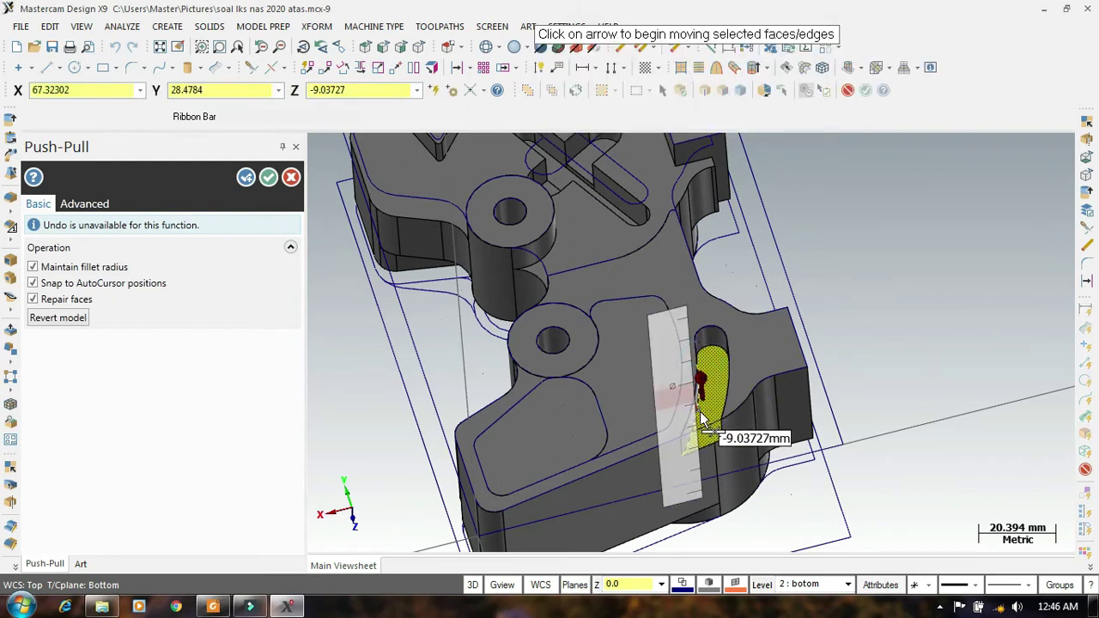
{"action": "type", "text": "-4.300"}
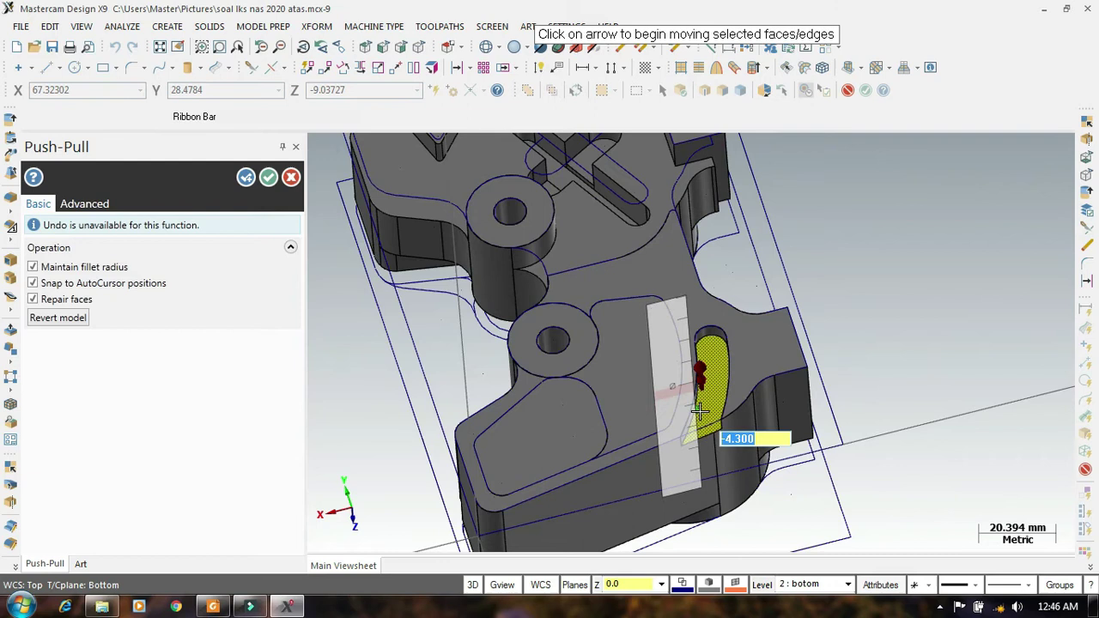
{"action": "key", "text": "Return"}
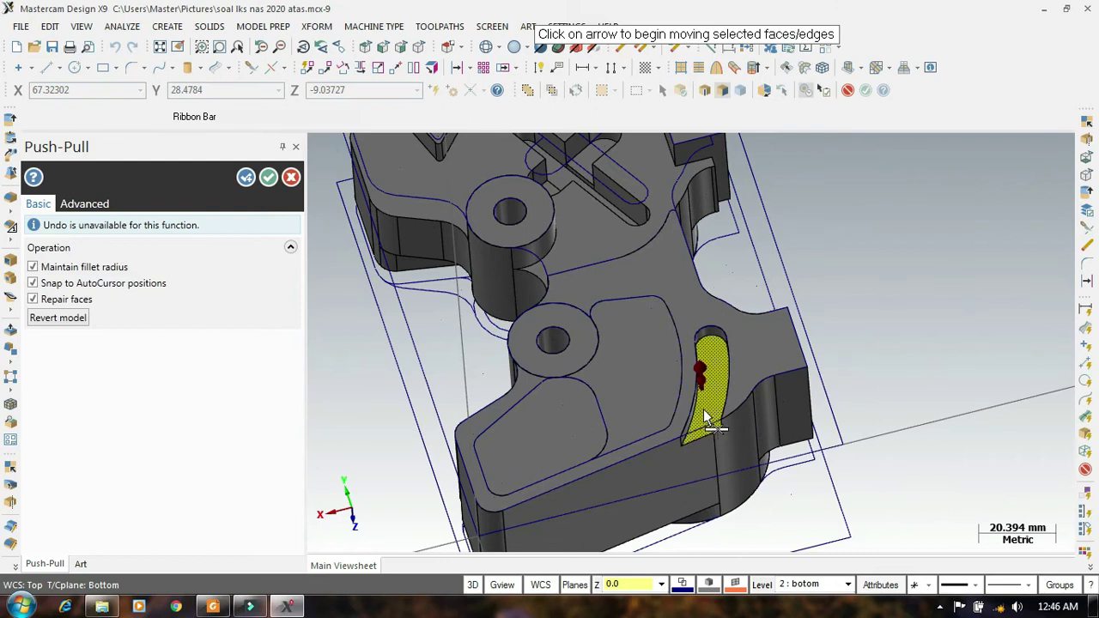
Step: Check section C-C in the Foxit Reader drawing for the corner pocket's depth and push the pocket's face down by -16 mm in Mastercam
{"action": "left_click", "coordinate": [564, 426]}
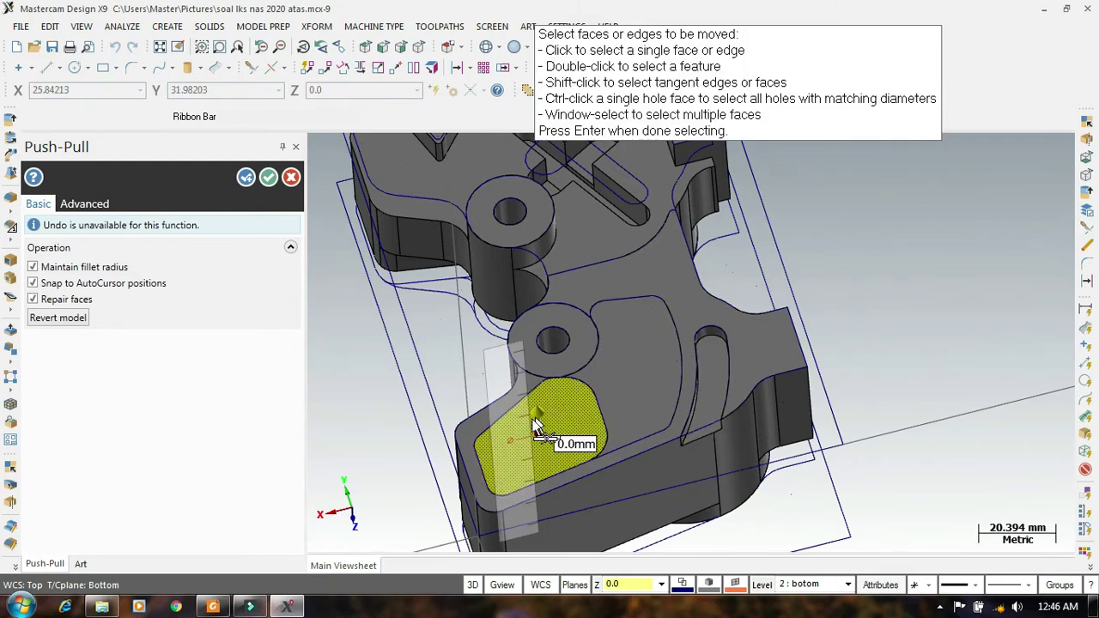
{"action": "left_click", "coordinate": [219, 607]}
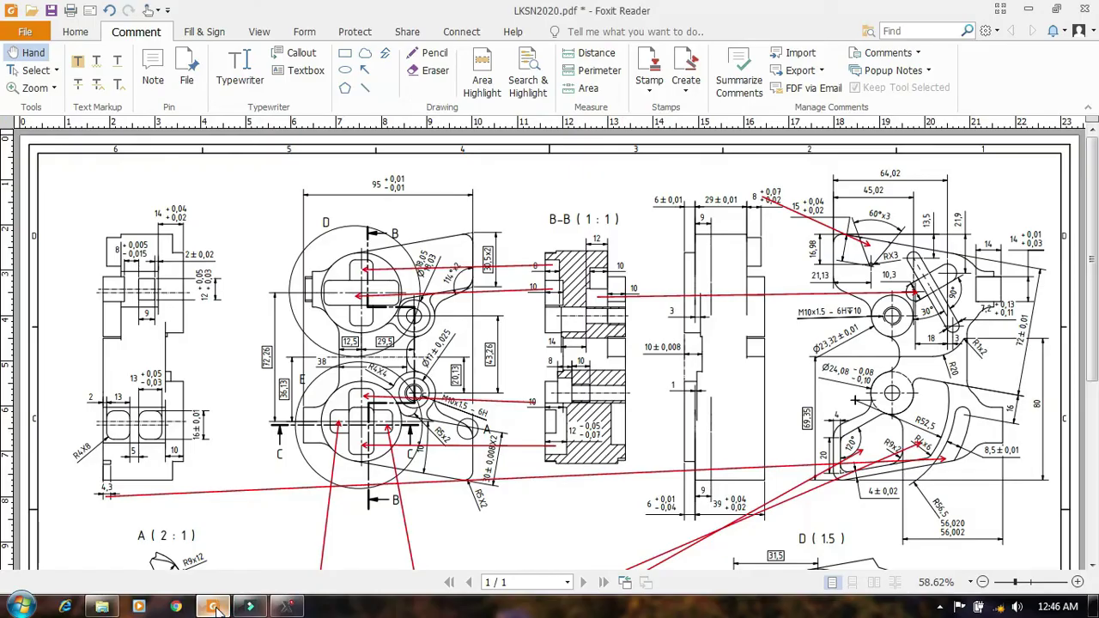
{"action": "scroll", "coordinate": [504, 346], "scroll_direction": "down", "scroll_amount": 2}
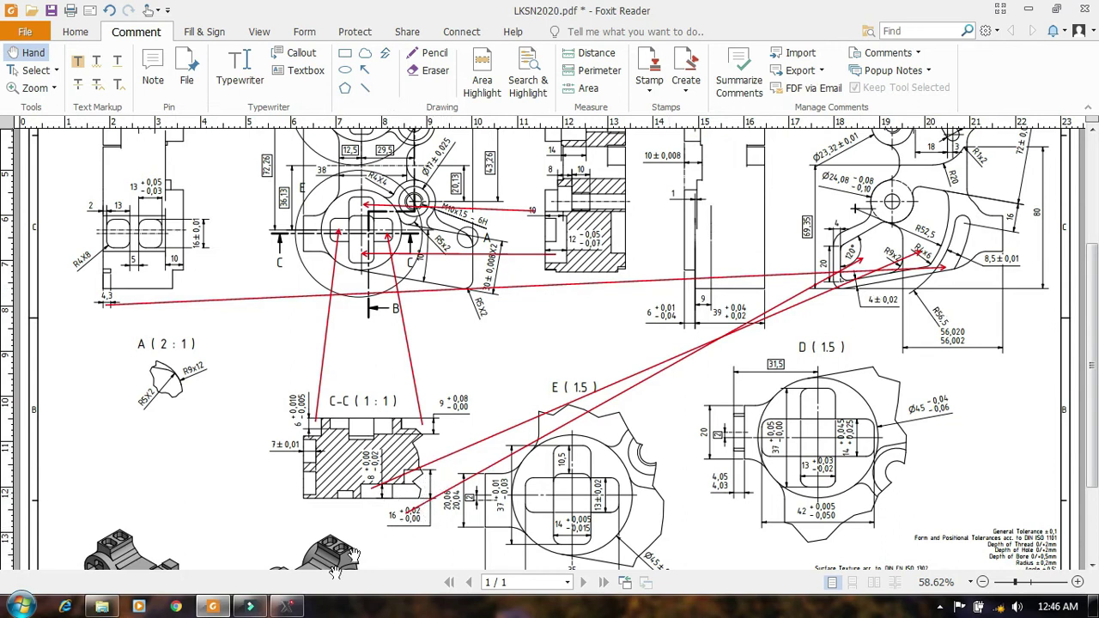
{"action": "left_click", "coordinate": [288, 606]}
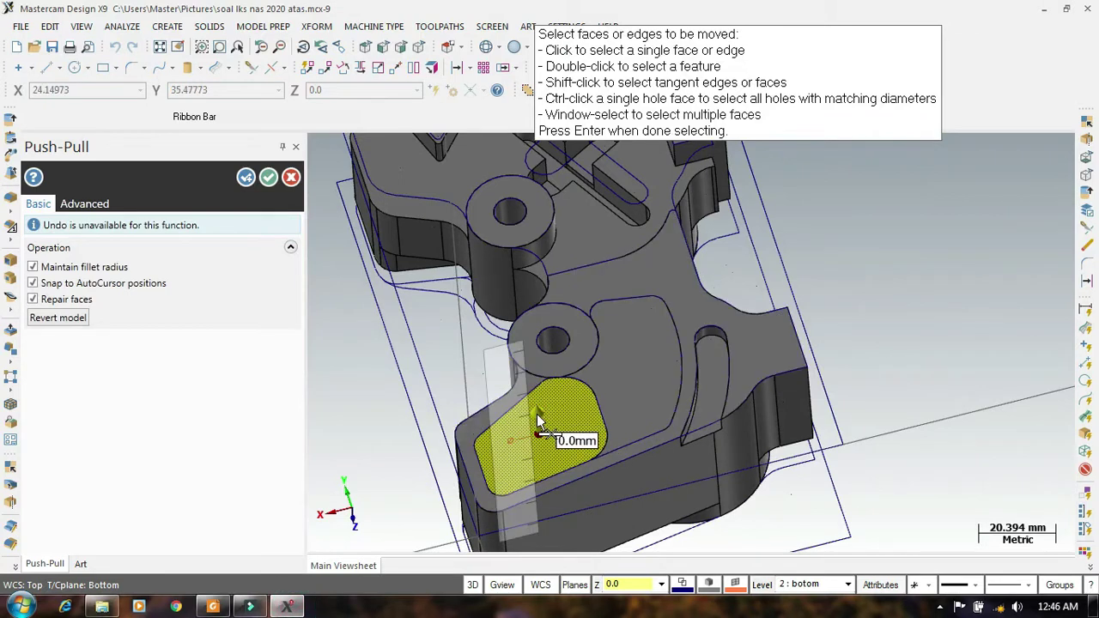
{"action": "left_click", "coordinate": [536, 413]}
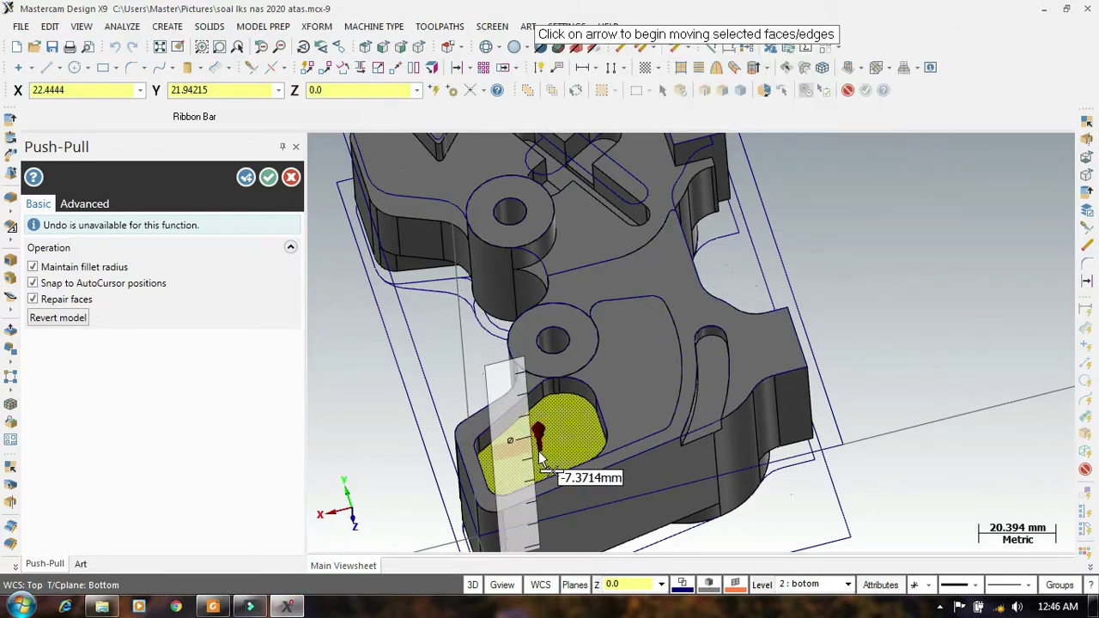
{"action": "type", "text": "-16"}
{"action": "key", "text": "Return"}
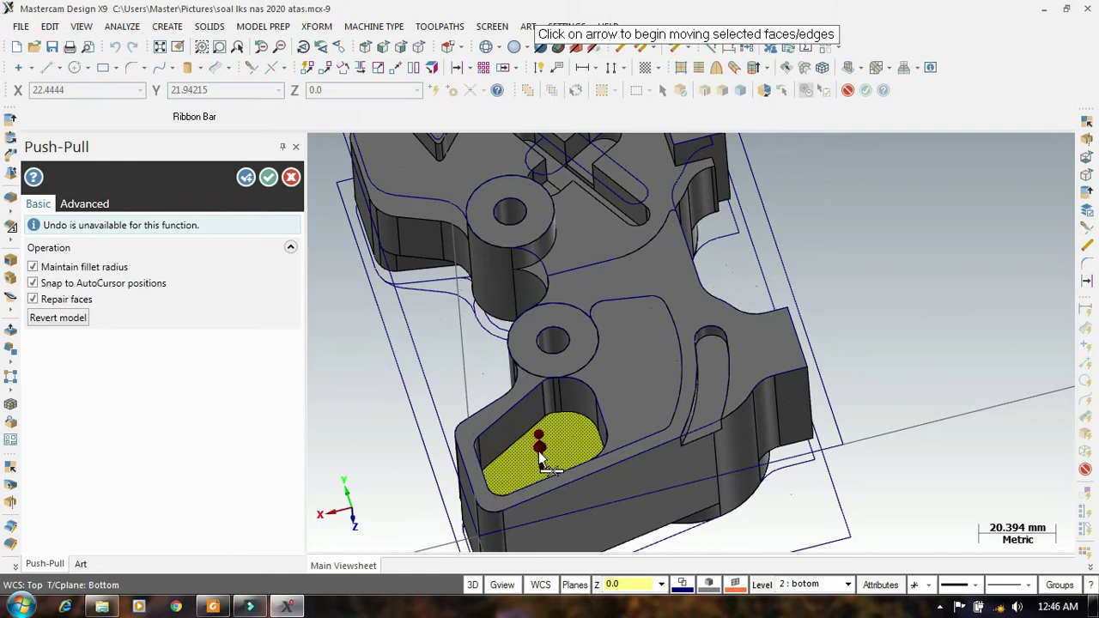
Step: Push the pocket face between the round boss and the curved slot down by -8 mm and apply the Push-Pull
{"action": "left_click", "coordinate": [644, 386]}
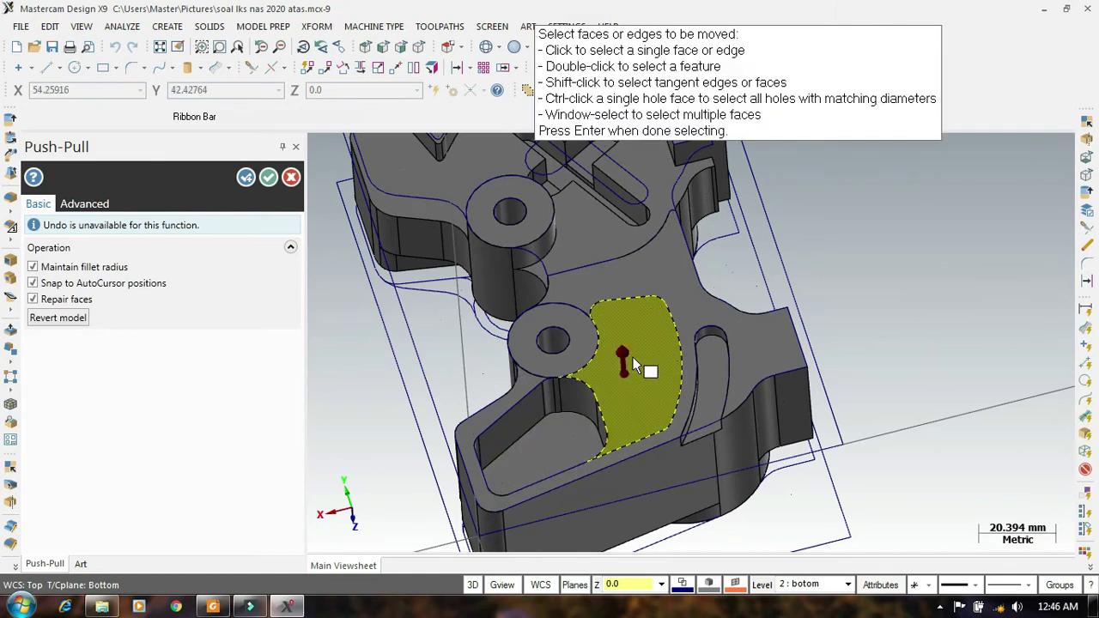
{"action": "left_click", "coordinate": [625, 356]}
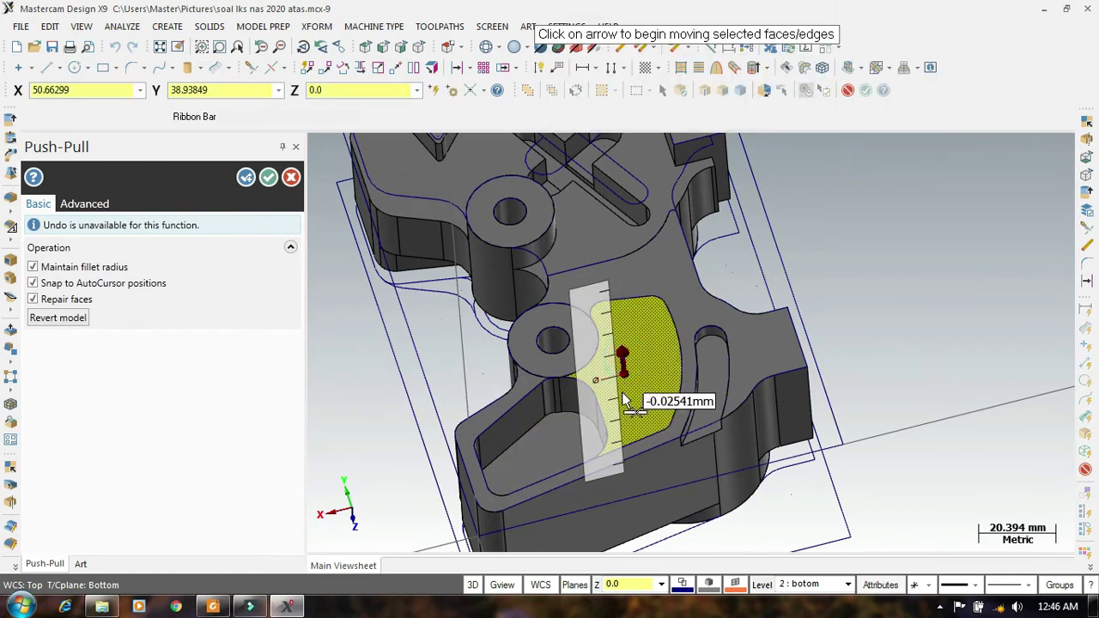
{"action": "type", "text": "-8.000"}
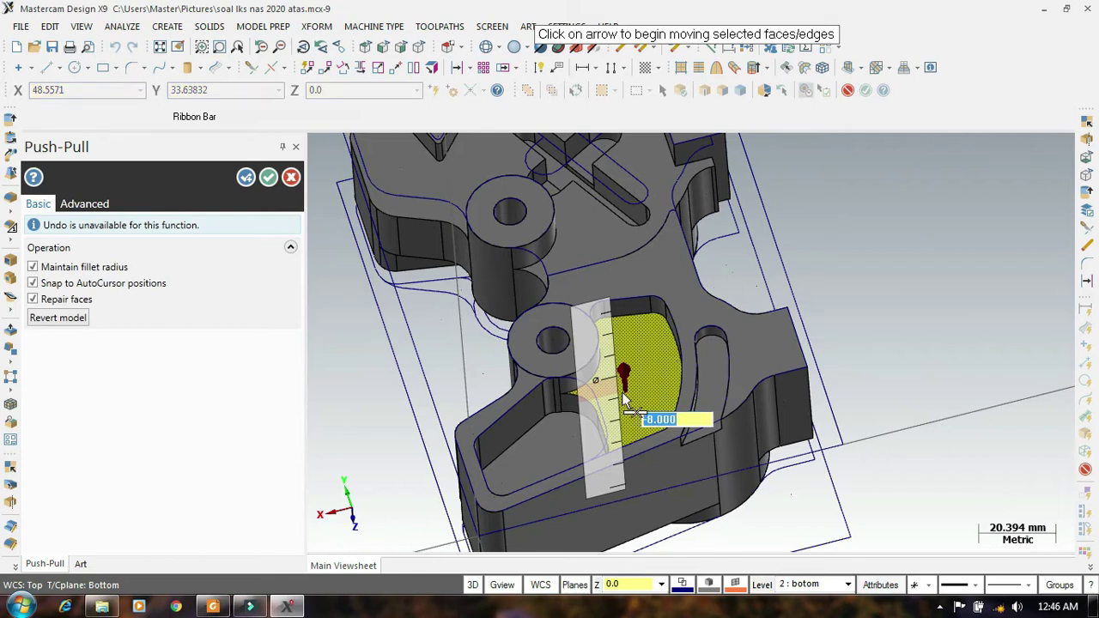
{"action": "key", "text": "Return"}
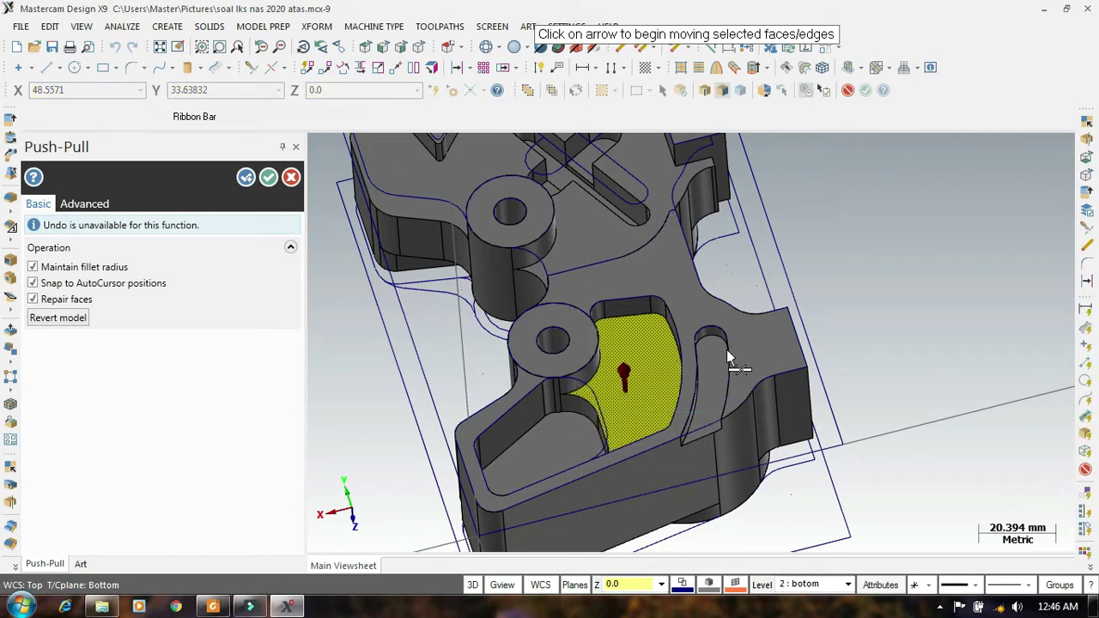
{"action": "mouse_move", "coordinate": [877, 275]}
{"action": "middle_mouse_down"}
{"action": "mouse_move", "coordinate": [861, 311]}
{"action": "mouse_move", "coordinate": [861, 290]}
{"action": "middle_mouse_up"}
{"action": "left_click", "coordinate": [248, 178]}
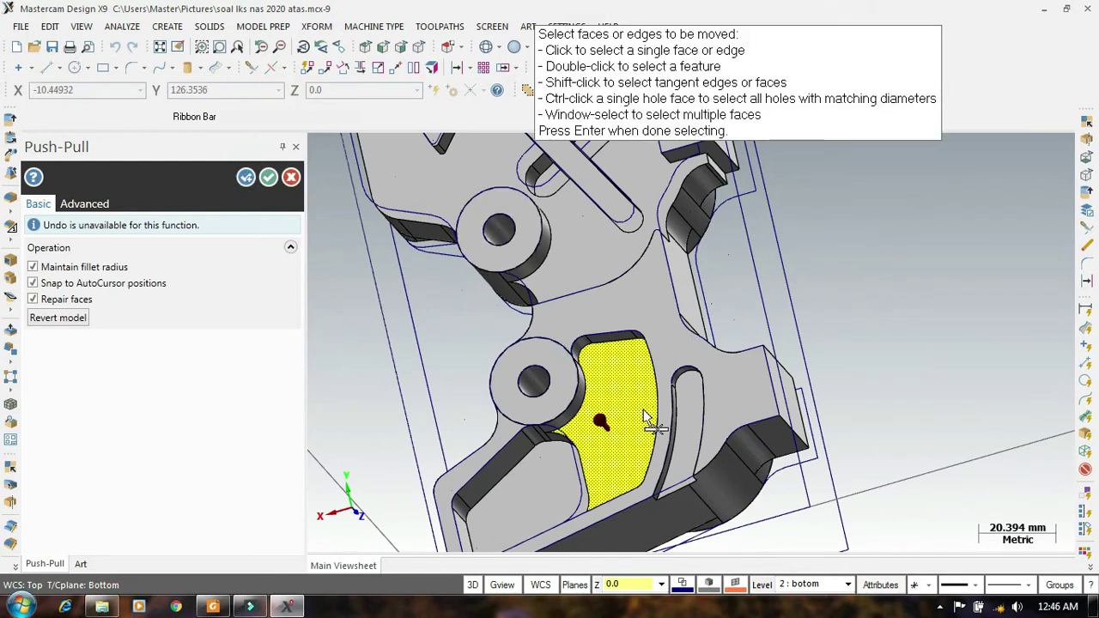
Step: Inspect the part from its opposite side and set the graphics view to Left (WCS)
{"action": "scroll", "coordinate": [652, 447], "scroll_direction": "down", "scroll_amount": 3}
{"action": "middle_click_drag", "start_coordinate": [661, 448], "coordinate": [585, 295]}
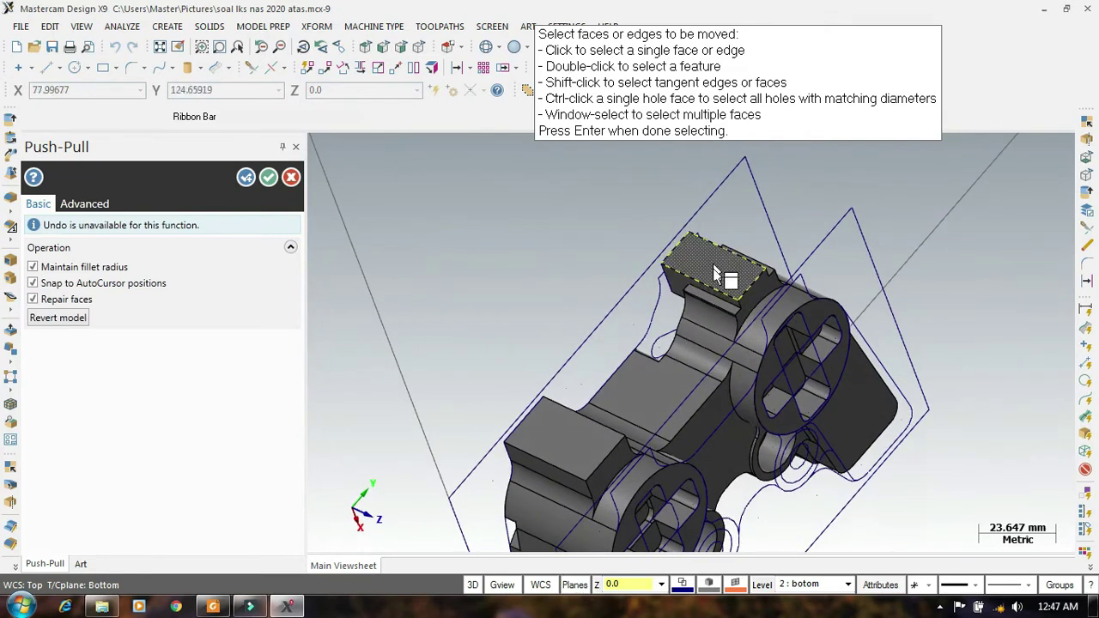
{"action": "middle_click_drag", "start_coordinate": [503, 287], "coordinate": [477, 455]}
{"action": "left_click", "coordinate": [502, 584]}
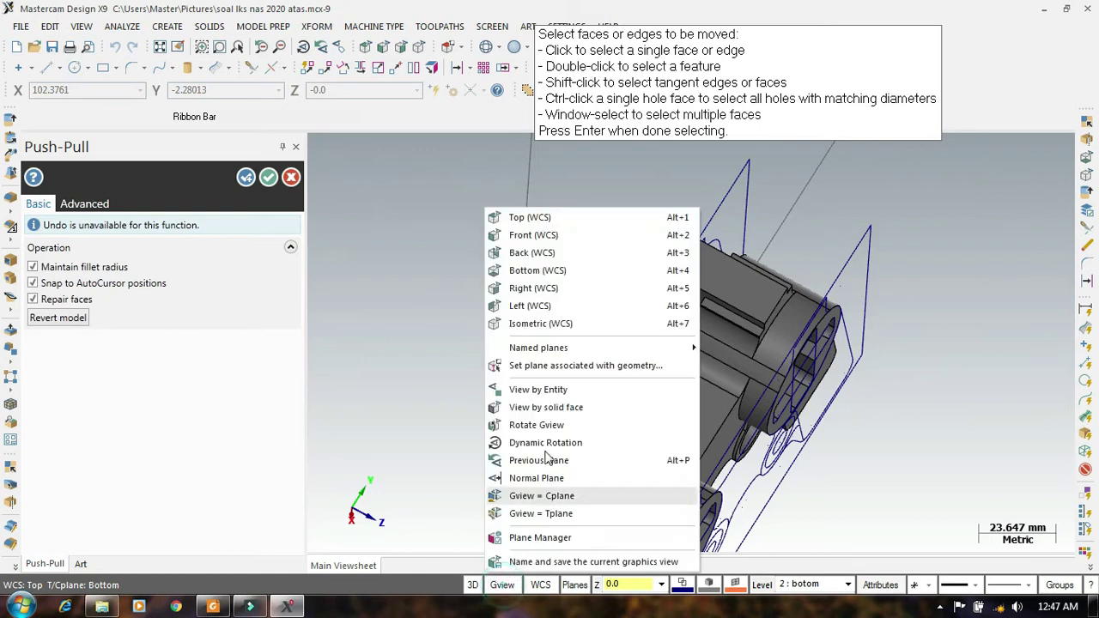
{"action": "left_click", "coordinate": [533, 306]}
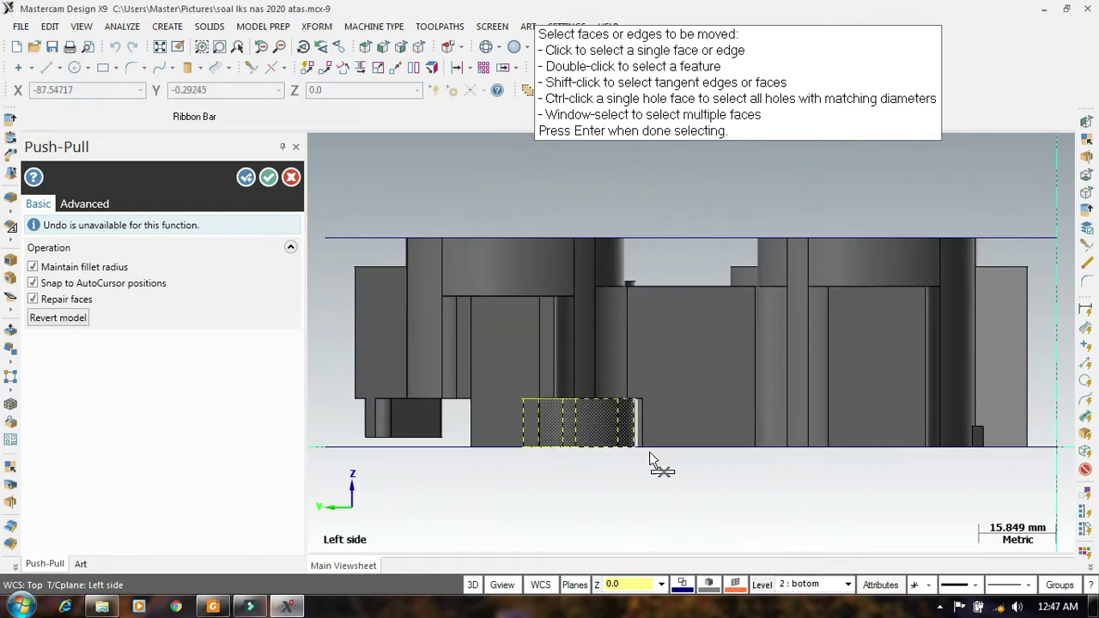
Step: Inspect the part's underside and finish the Push-Pull function, keeping its changes
{"action": "mouse_move", "coordinate": [582, 494]}
{"action": "middle_mouse_down"}
{"action": "mouse_move", "coordinate": [590, 472]}
{"action": "mouse_move", "coordinate": [583, 484]}
{"action": "middle_mouse_up"}
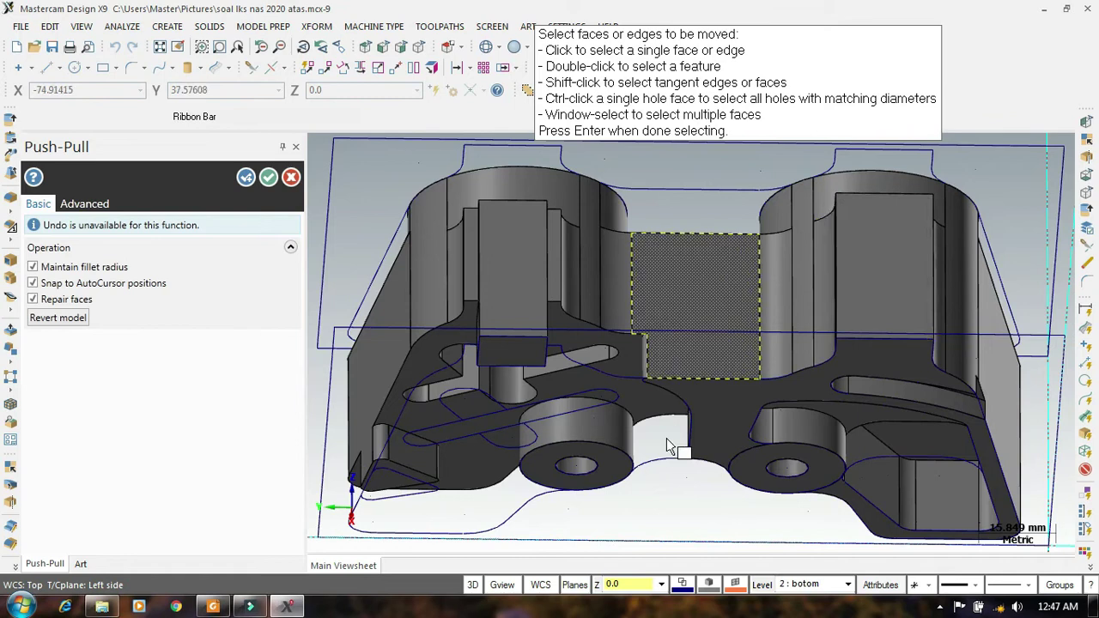
{"action": "scroll", "coordinate": [664, 443], "scroll_direction": "down", "scroll_amount": 2}
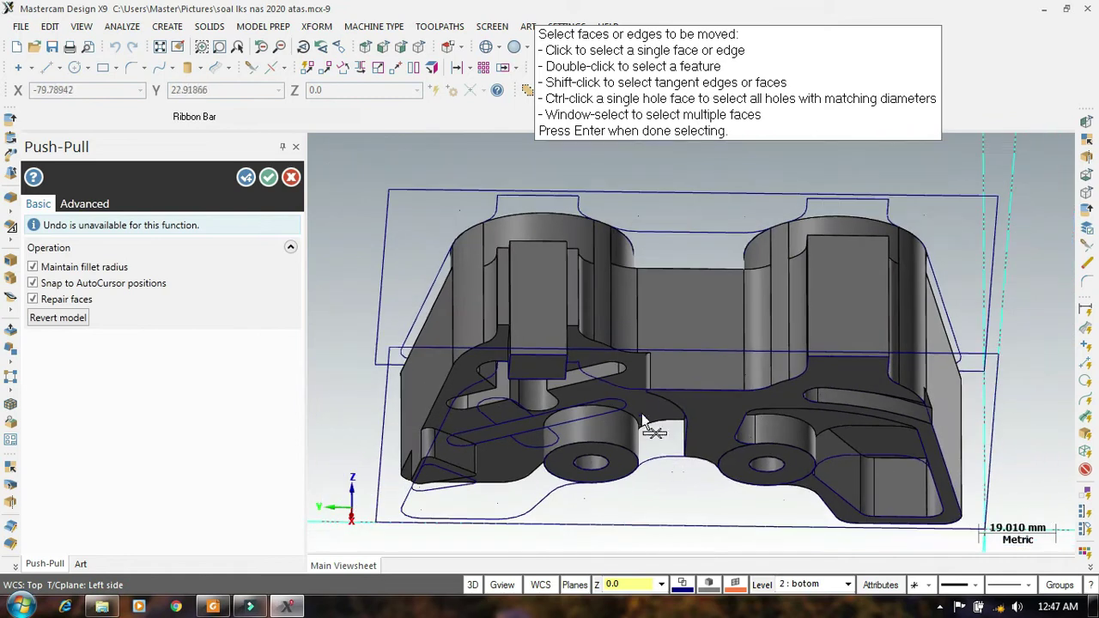
{"action": "left_click", "coordinate": [268, 180]}
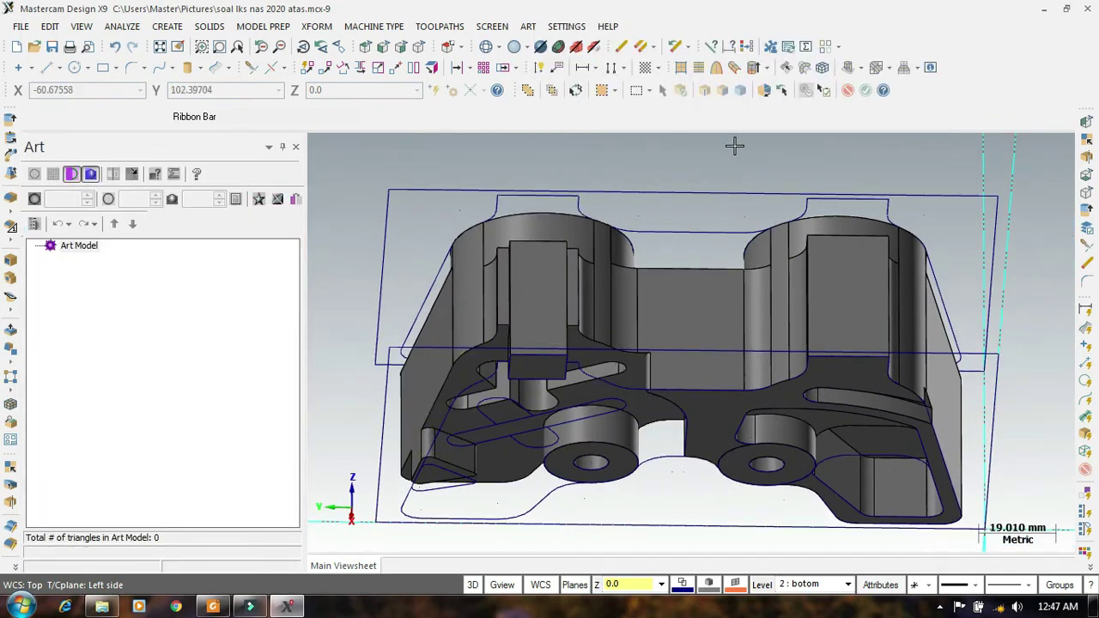
Step: Switch to the LKSN2020 drawing in Foxit Reader and examine the side view's dimensions for the narrow block's rectangular features
{"action": "left_click", "coordinate": [212, 606]}
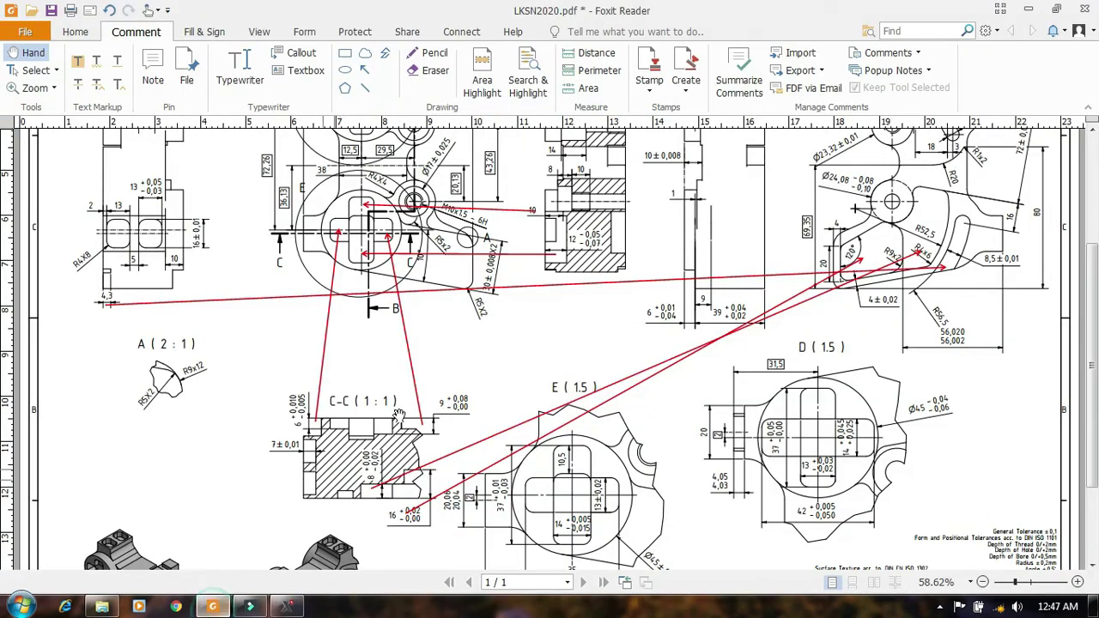
{"action": "left_click_drag", "start_coordinate": [230, 226], "coordinate": [238, 252]}
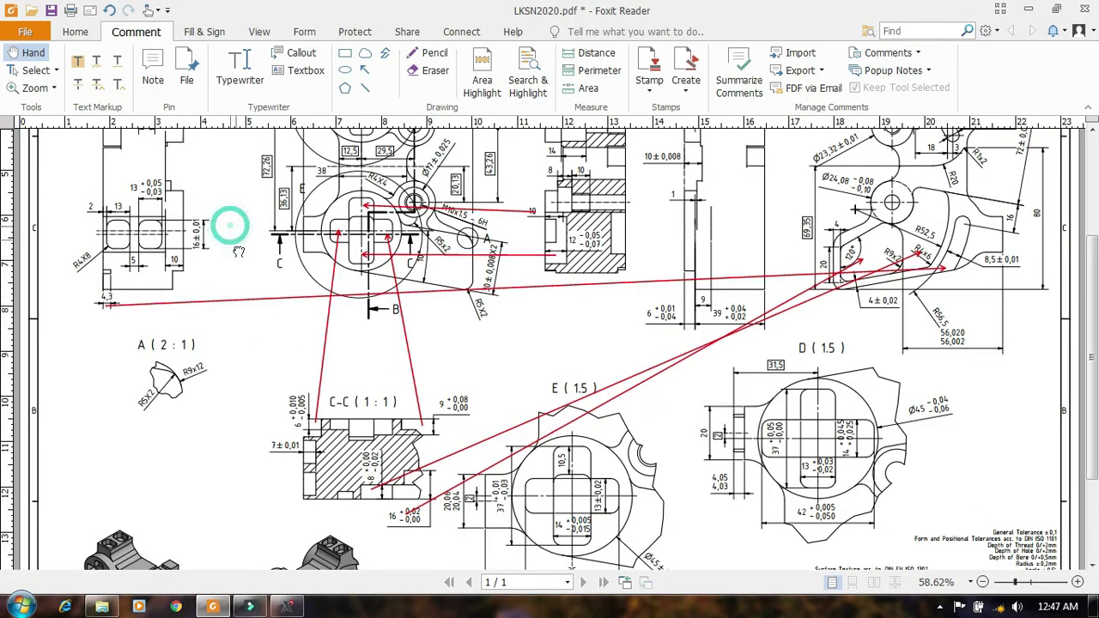
{"action": "scroll", "coordinate": [238, 252], "scroll_direction": "up", "scroll_amount": 5}
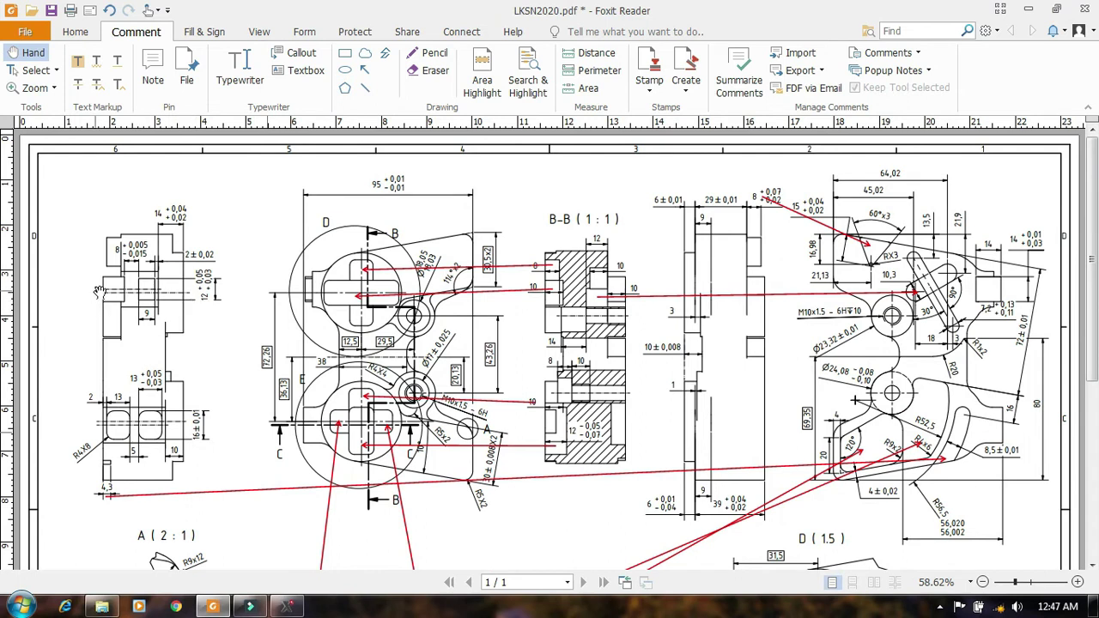
{"action": "scroll", "coordinate": [99, 296], "scroll_direction": "up", "scroll_amount": 1, "text": "ctrl"}
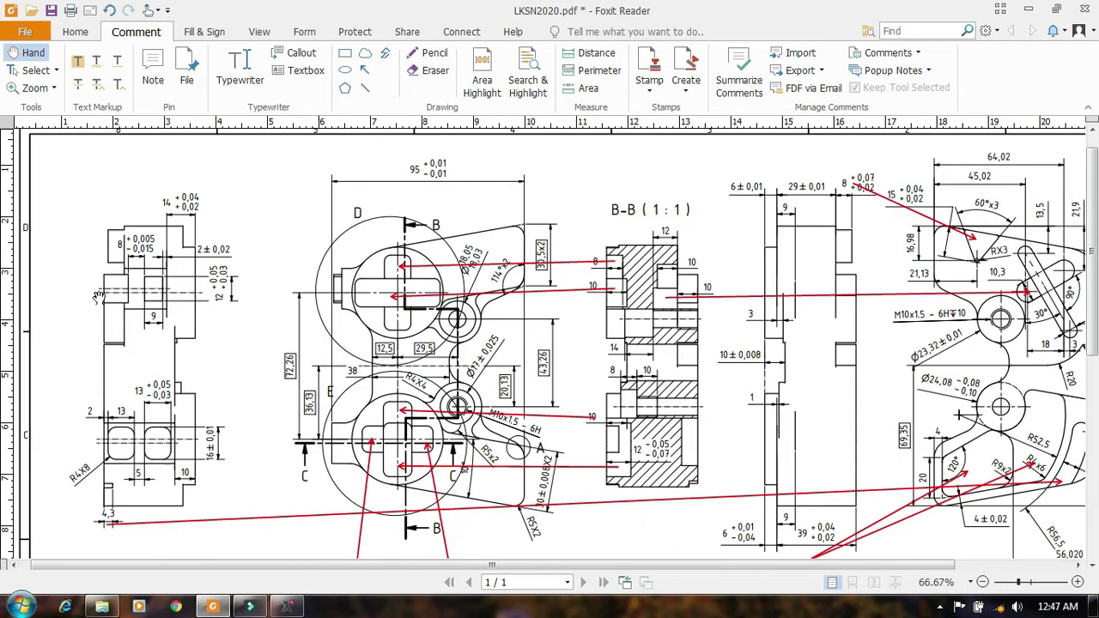
{"action": "scroll", "coordinate": [103, 311], "scroll_direction": "up", "scroll_amount": 2, "text": "ctrl"}
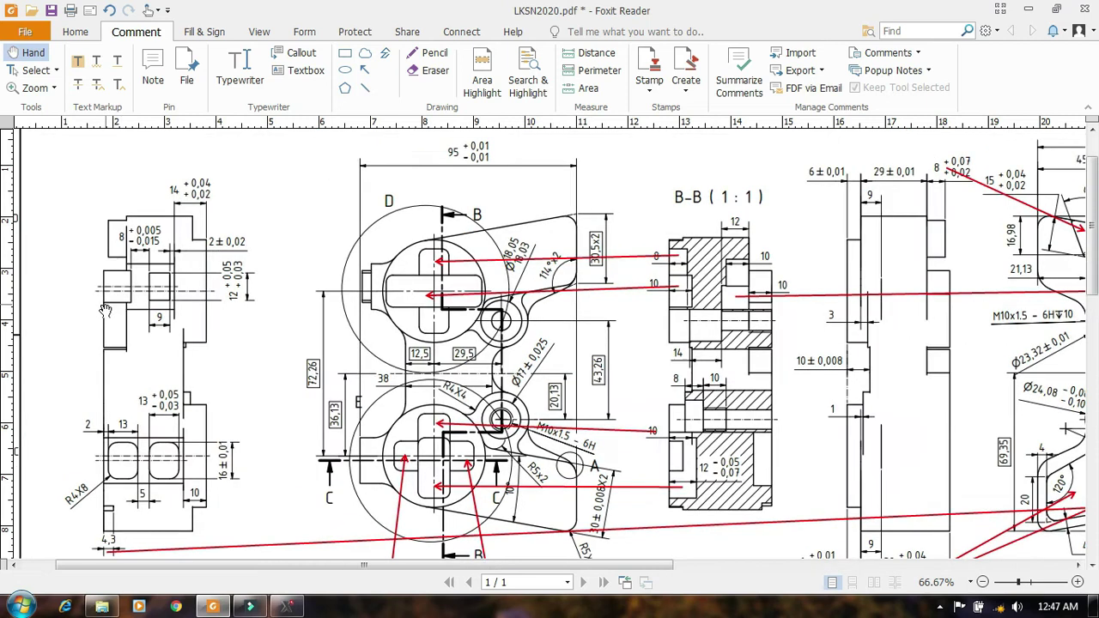
{"action": "scroll", "coordinate": [177, 309], "scroll_direction": "up", "scroll_amount": 1, "text": "ctrl"}
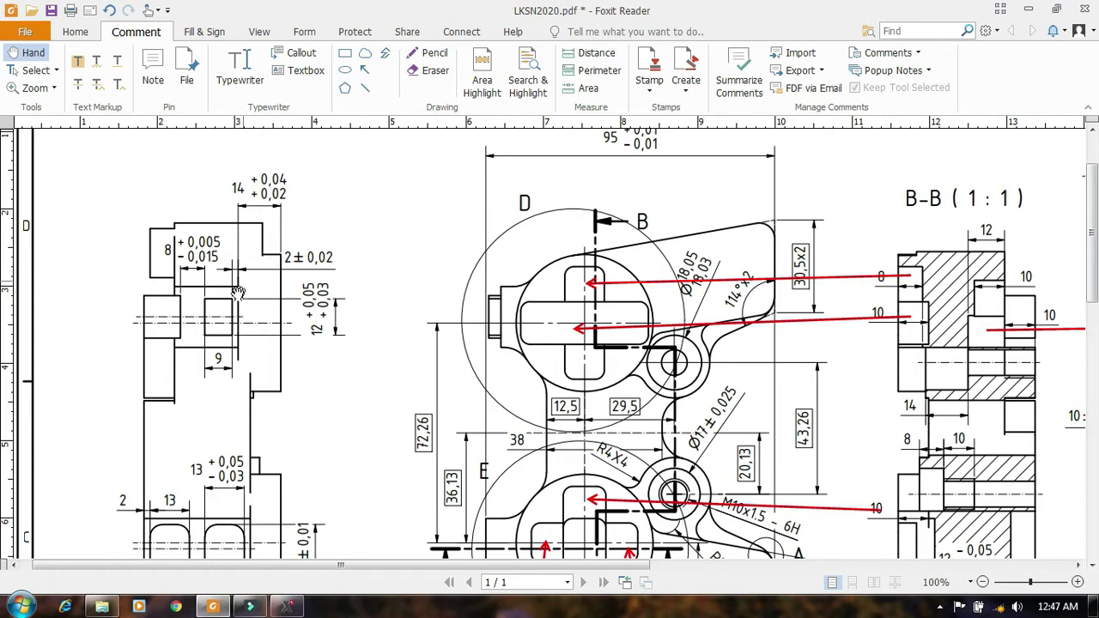
{"action": "left_click_drag", "start_coordinate": [214, 349], "coordinate": [211, 333]}
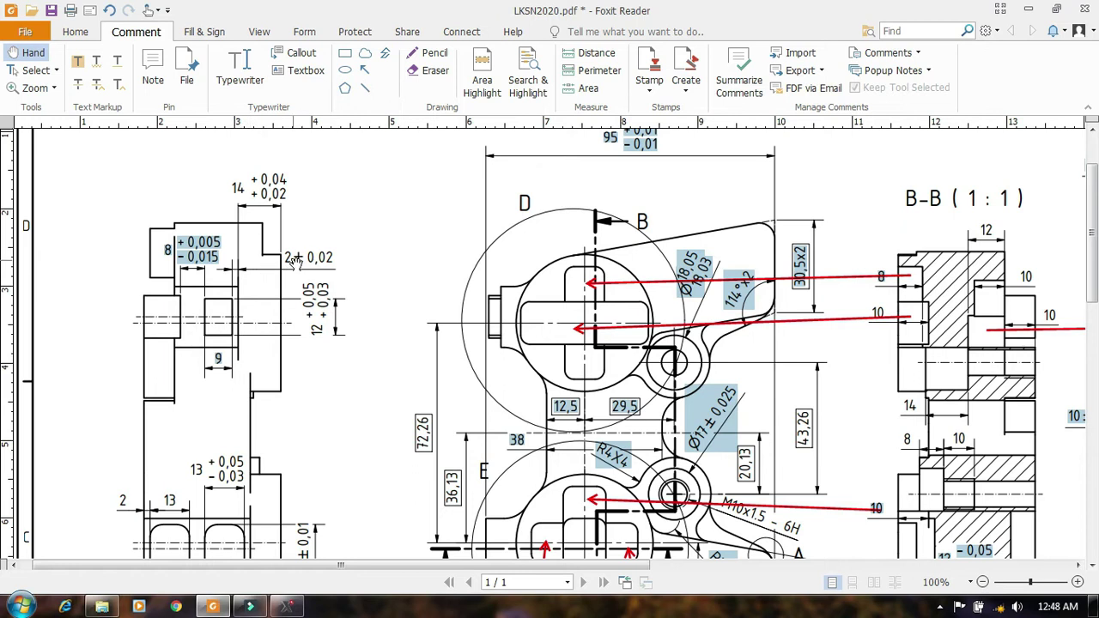
{"action": "left_click", "coordinate": [350, 371]}
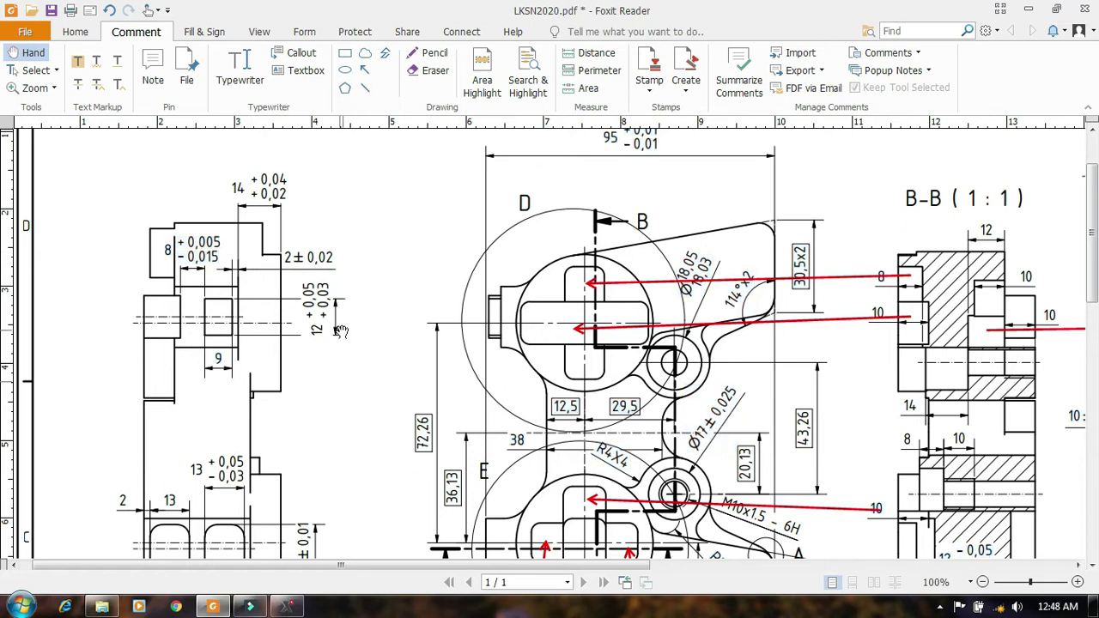
{"action": "scroll", "coordinate": [317, 400], "scroll_direction": "down", "scroll_amount": 1}
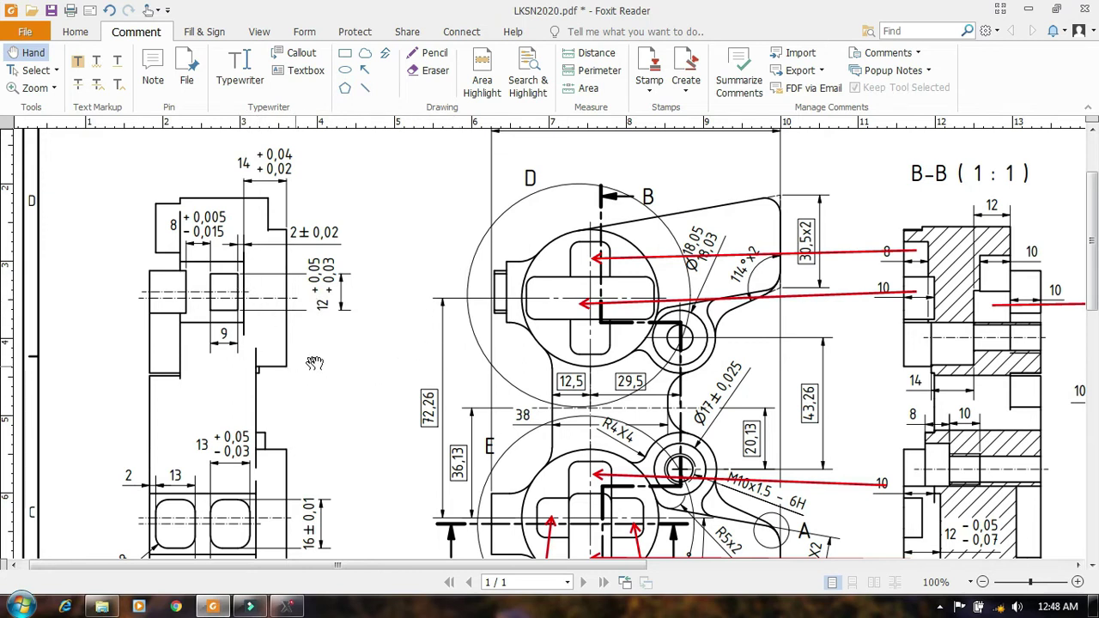
Step: Return to Mastercam and offset a copy of the narrow block's upper front edge 2 mm downward onto its face
{"action": "left_click", "coordinate": [288, 605]}
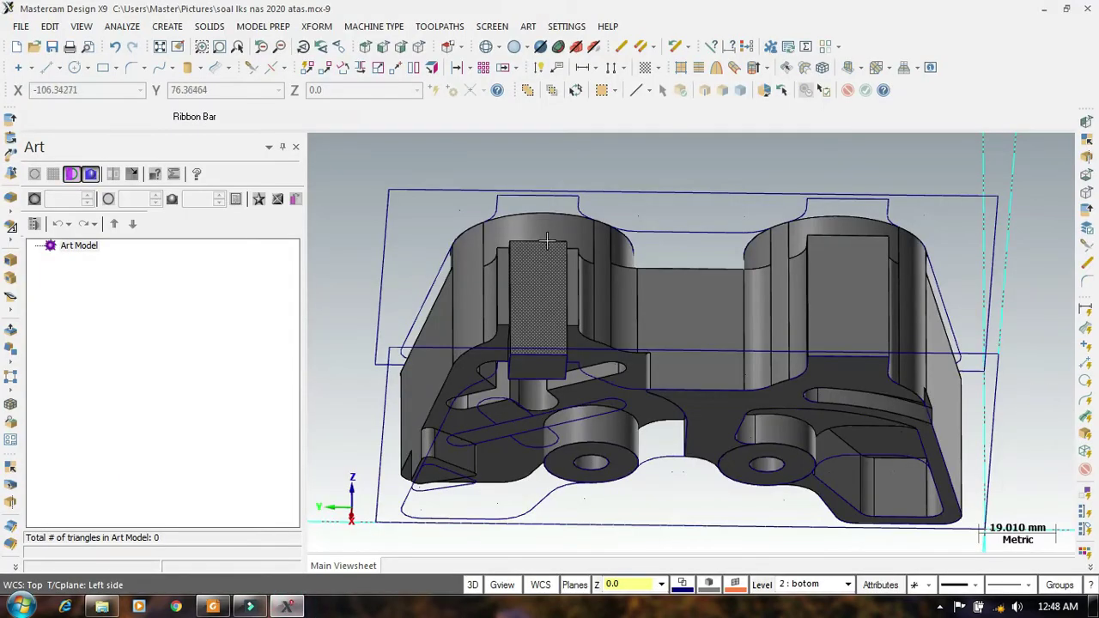
{"action": "middle_click_drag", "start_coordinate": [613, 163], "coordinate": [616, 180]}
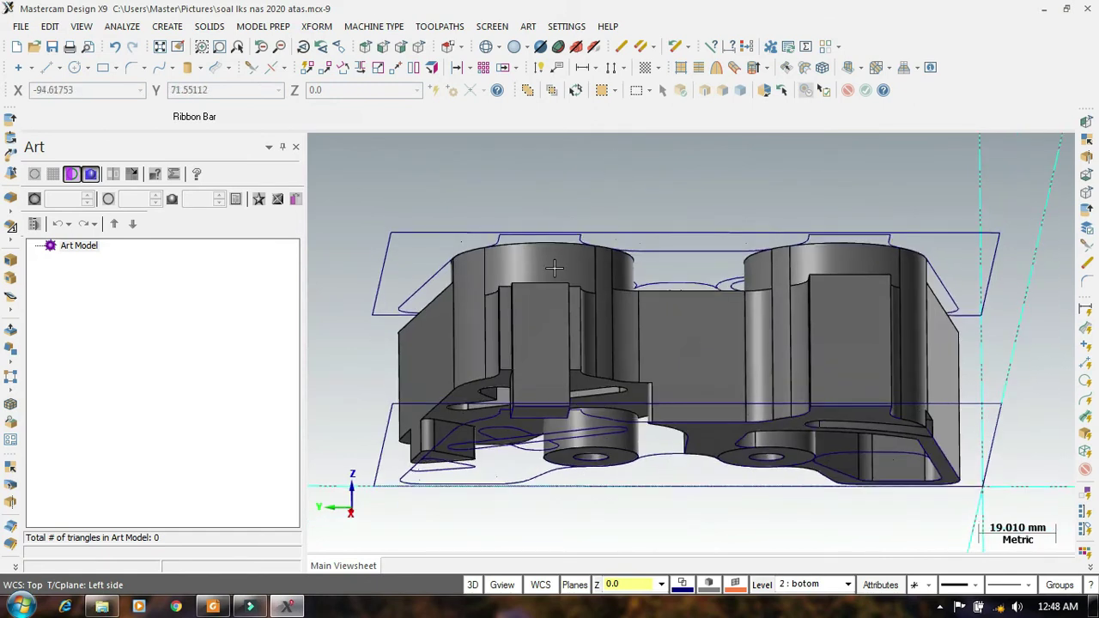
{"action": "left_click", "coordinate": [456, 69]}
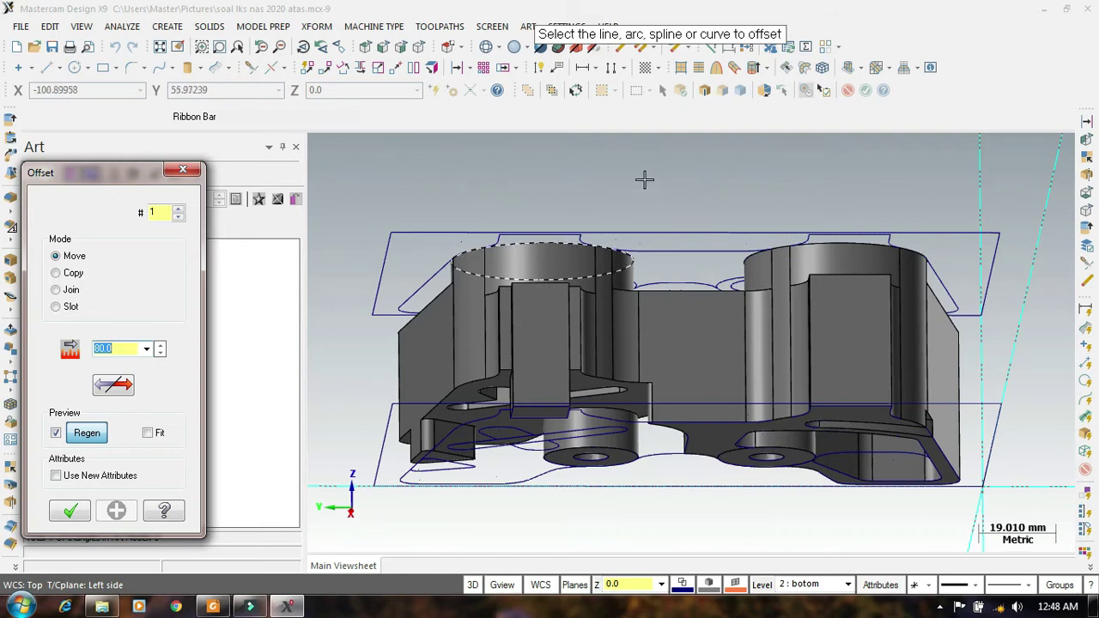
{"action": "left_click", "coordinate": [704, 90]}
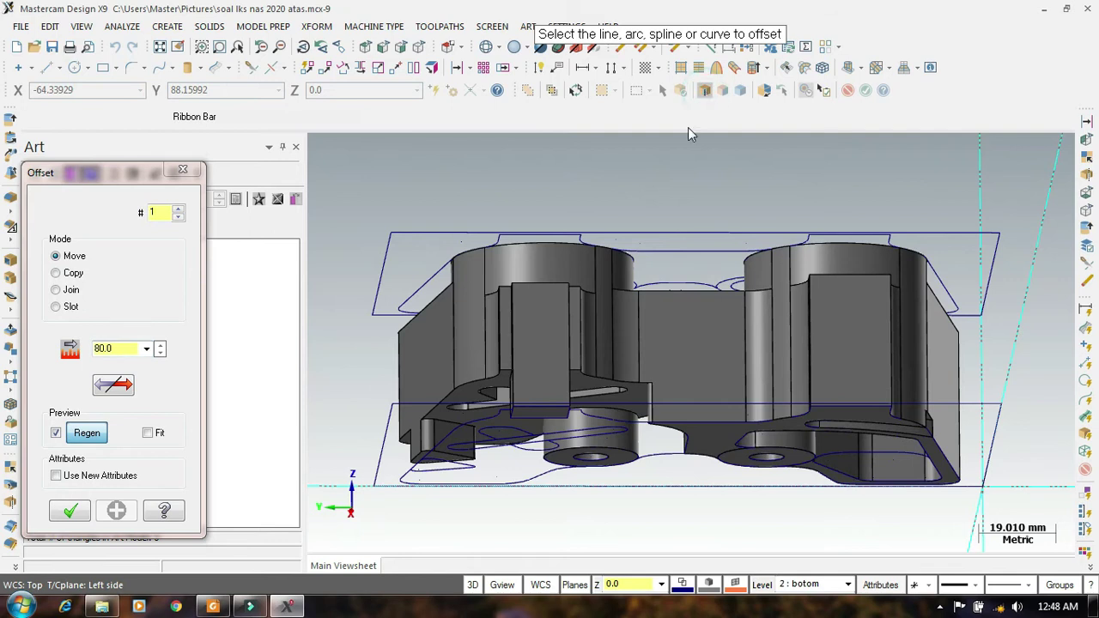
{"action": "left_click", "coordinate": [542, 285]}
{"action": "left_click", "coordinate": [539, 300]}
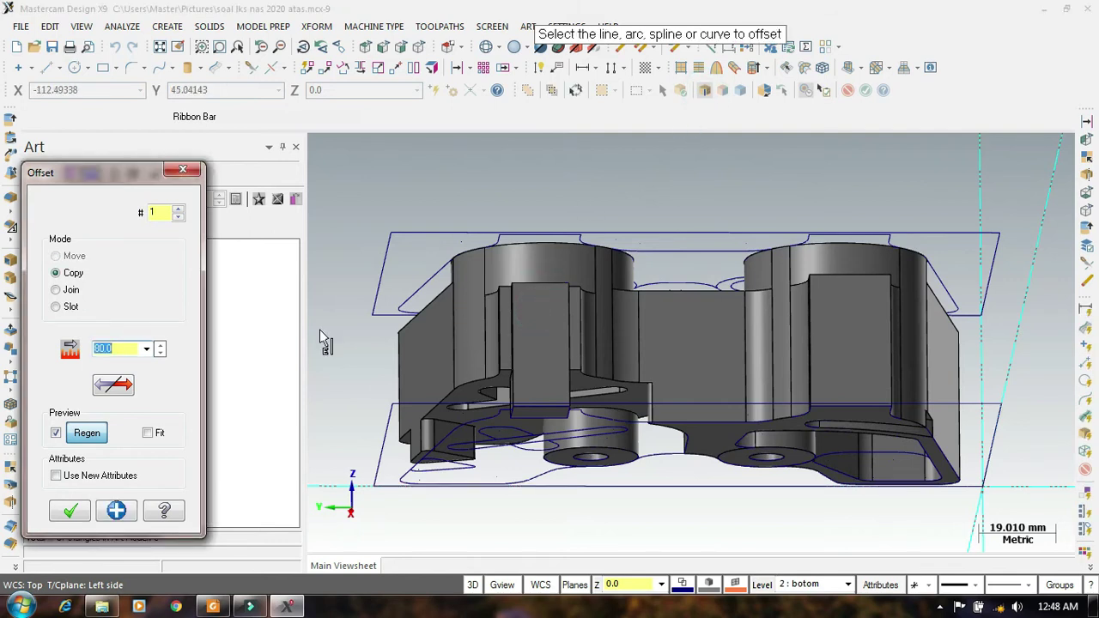
{"action": "type", "text": "2"}
{"action": "key", "text": "Return"}
{"action": "left_click", "coordinate": [114, 385]}
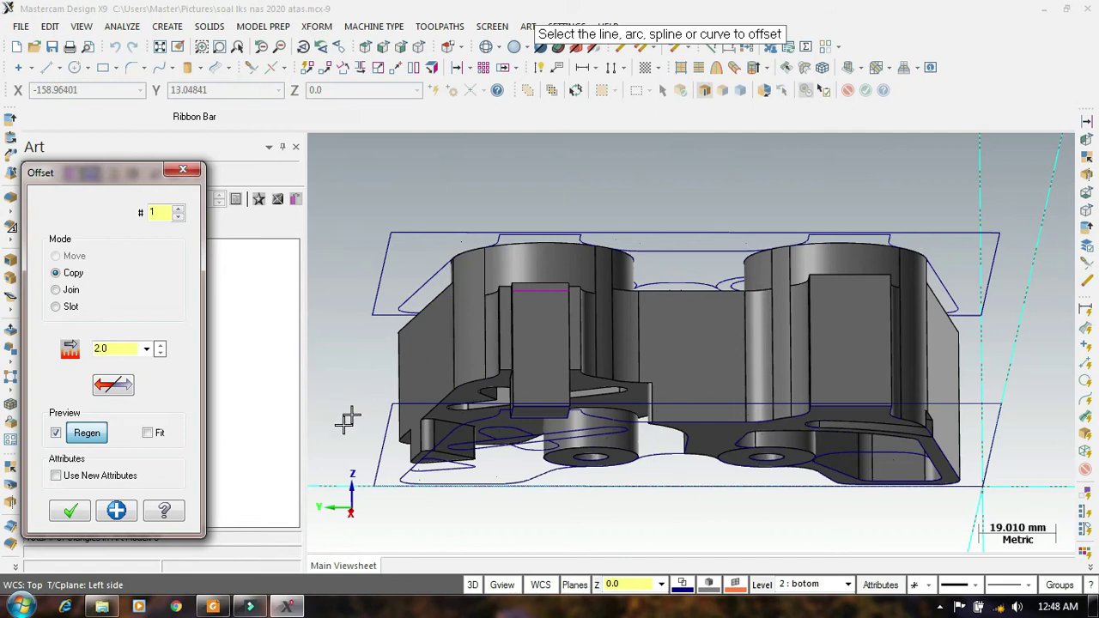
Step: Examine section C-C, detail E and the side view in the Foxit Reader drawing for the block's dimensions
{"action": "left_click", "coordinate": [215, 609]}
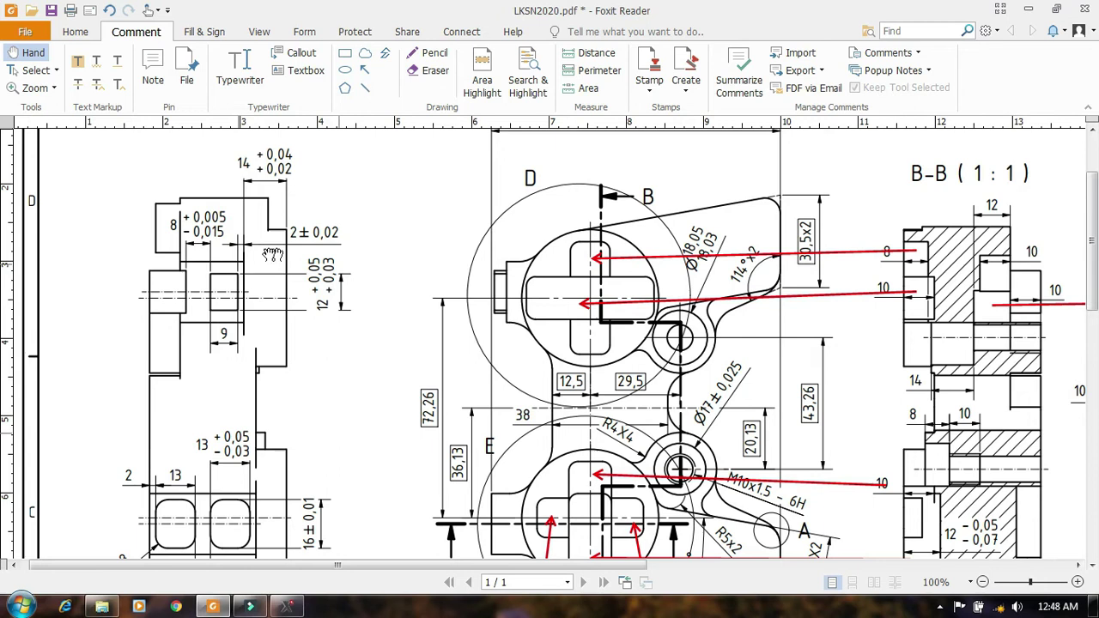
{"action": "left_click_drag", "start_coordinate": [369, 369], "coordinate": [218, 56]}
{"action": "left_click_drag", "start_coordinate": [449, 412], "coordinate": [350, 145]}
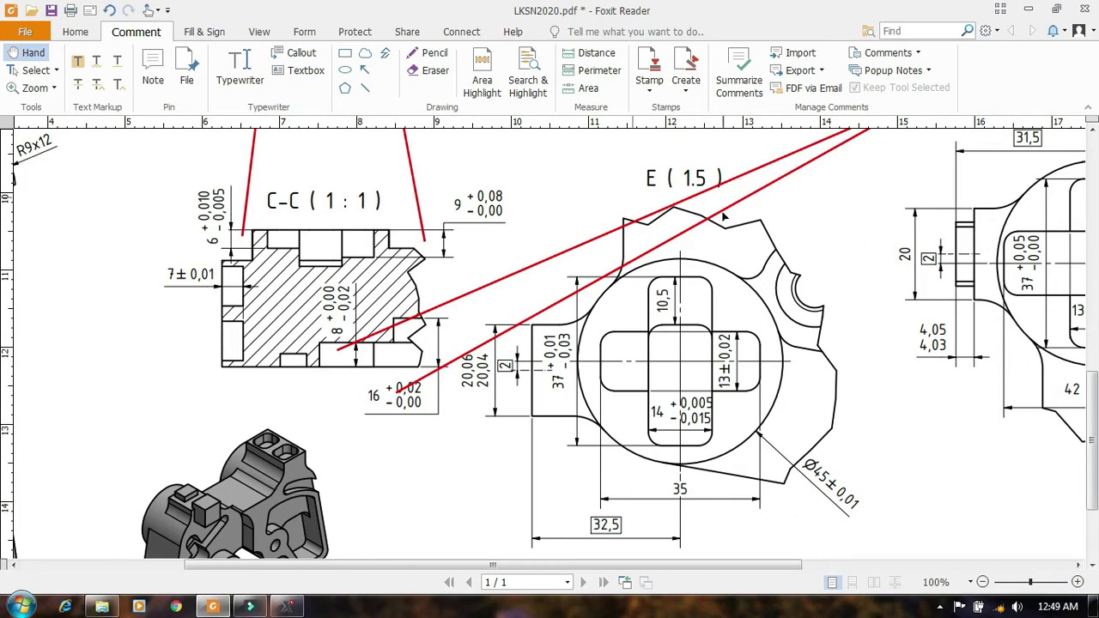
{"action": "left_click_drag", "start_coordinate": [601, 164], "coordinate": [729, 507]}
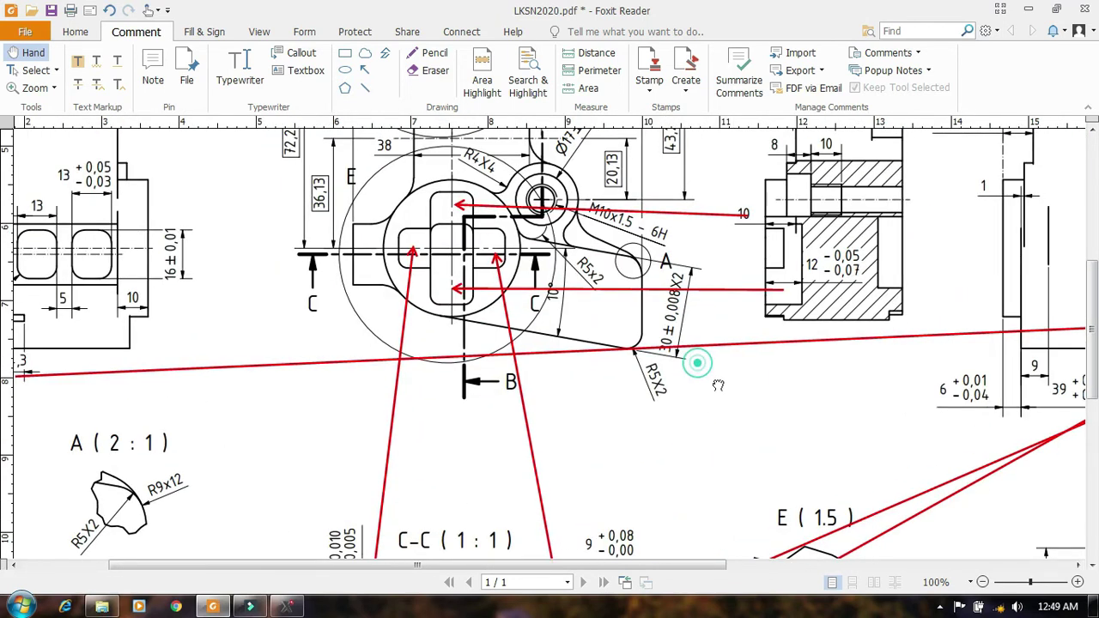
{"action": "left_click_drag", "start_coordinate": [698, 367], "coordinate": [728, 389]}
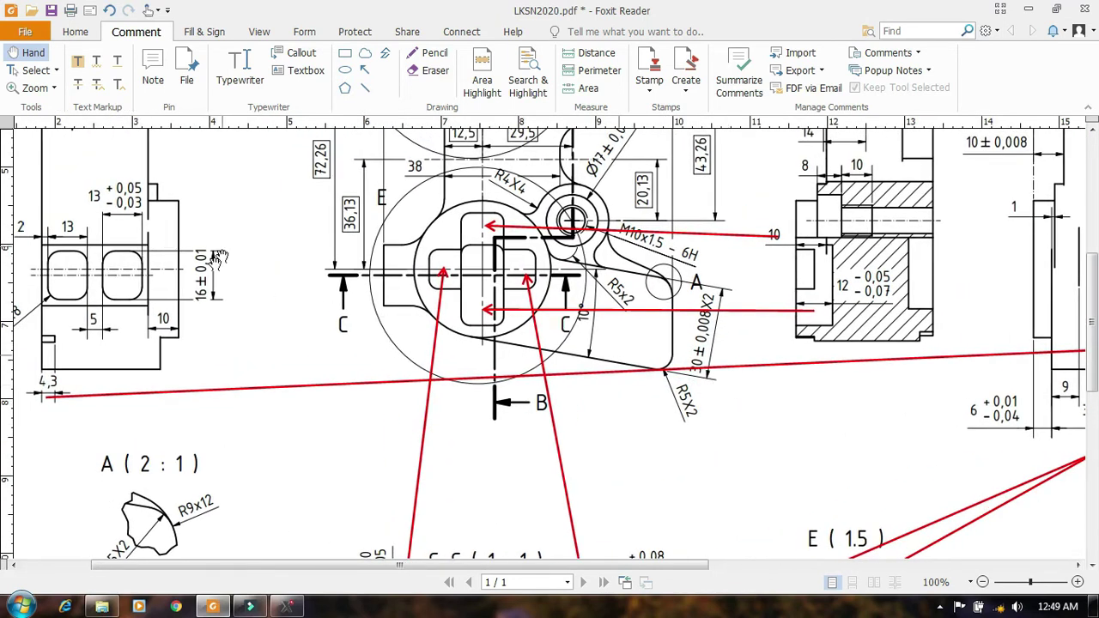
{"action": "left_click_drag", "start_coordinate": [274, 220], "coordinate": [290, 342]}
{"action": "scroll", "coordinate": [290, 341], "scroll_direction": "down", "scroll_amount": 1, "text": "ctrl"}
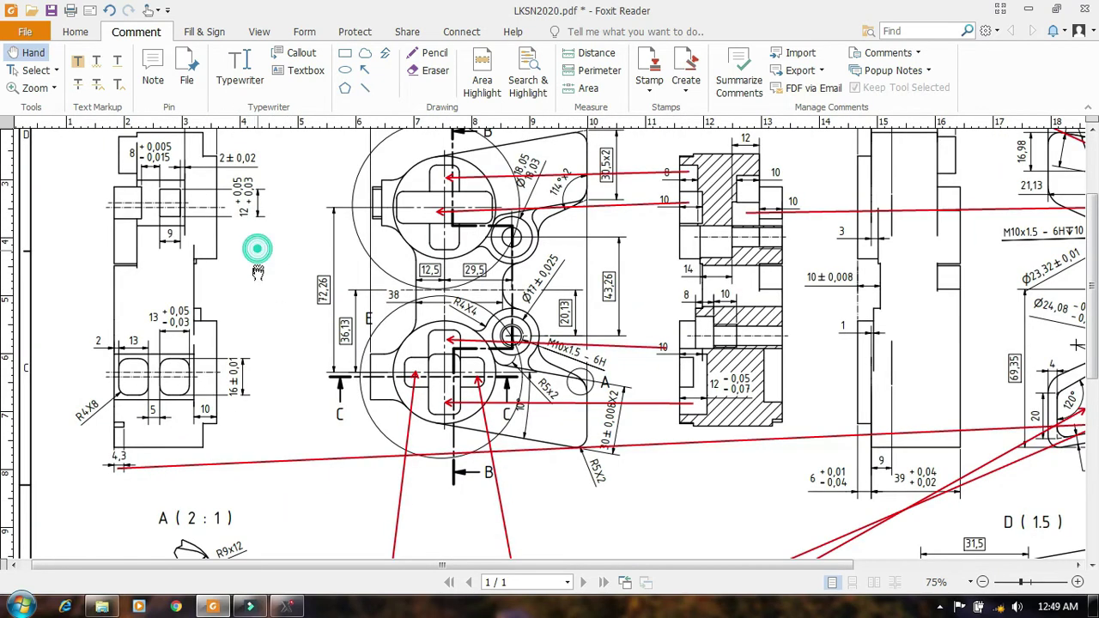
{"action": "left_click_drag", "start_coordinate": [257, 246], "coordinate": [258, 302]}
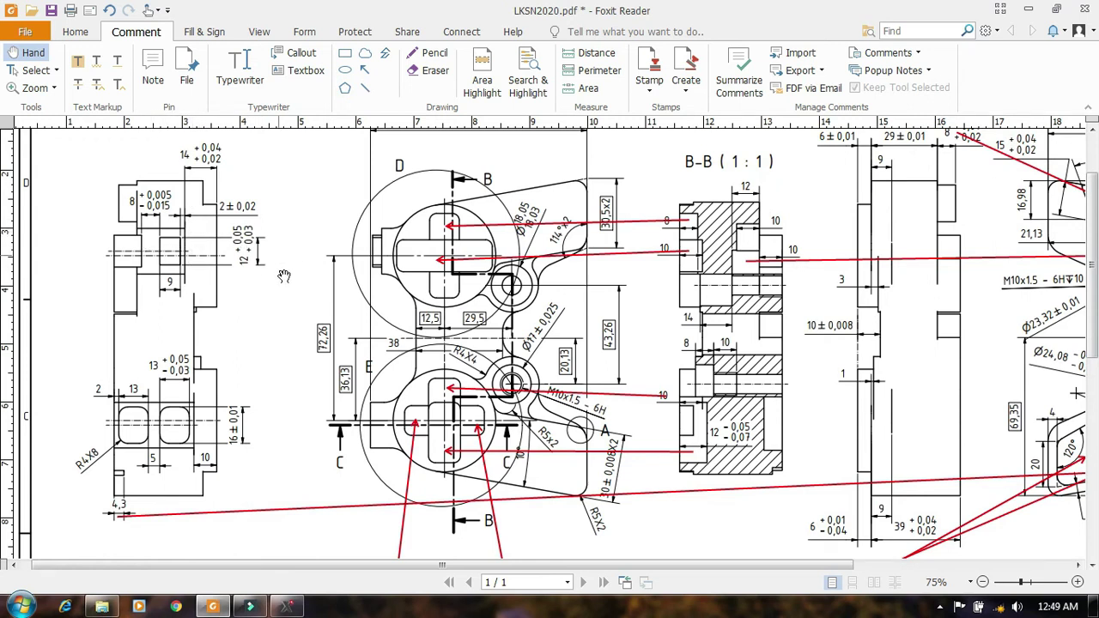
Step: Return to Mastercam, accept the offset line on the narrow block and analyze that line's length
{"action": "left_click", "coordinate": [290, 608]}
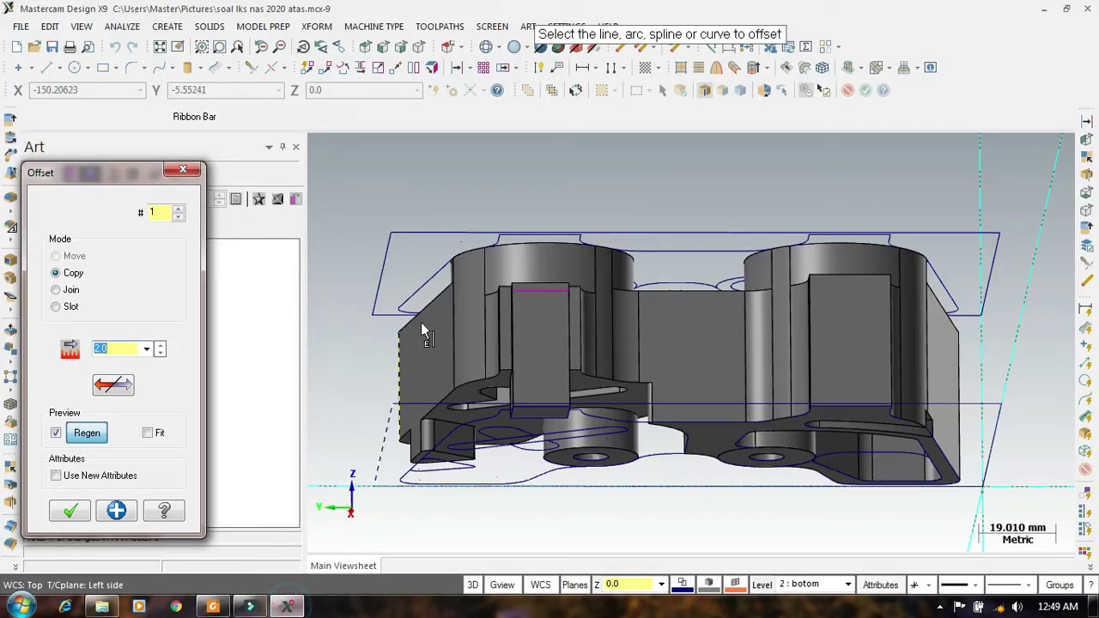
{"action": "left_click", "coordinate": [70, 511]}
{"action": "scroll", "coordinate": [554, 249], "scroll_direction": "up", "scroll_amount": 4}
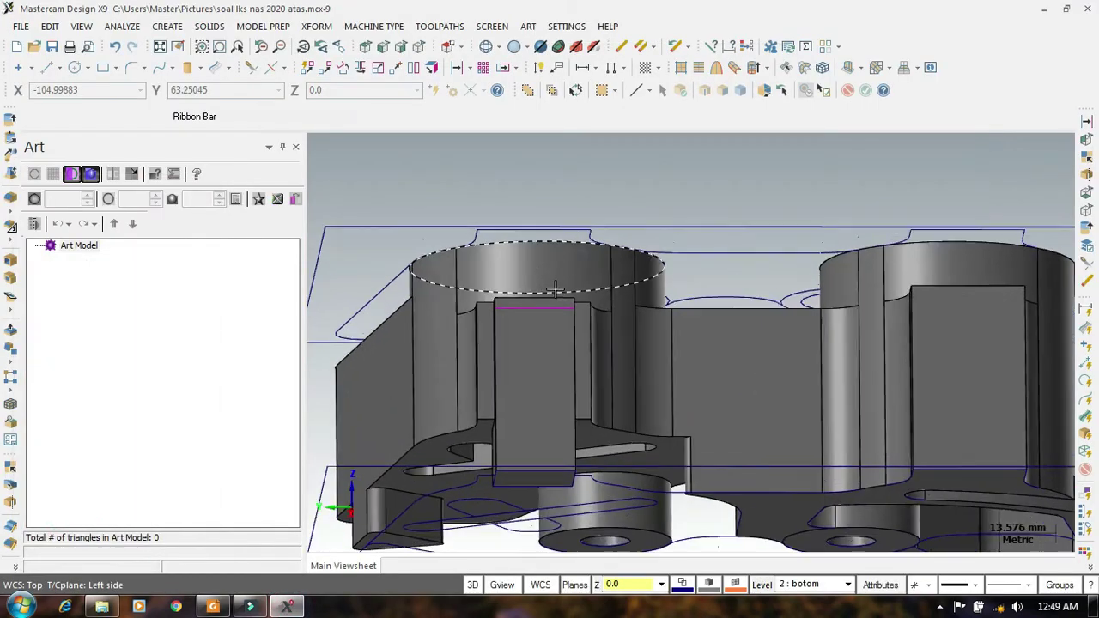
{"action": "left_click", "coordinate": [712, 49]}
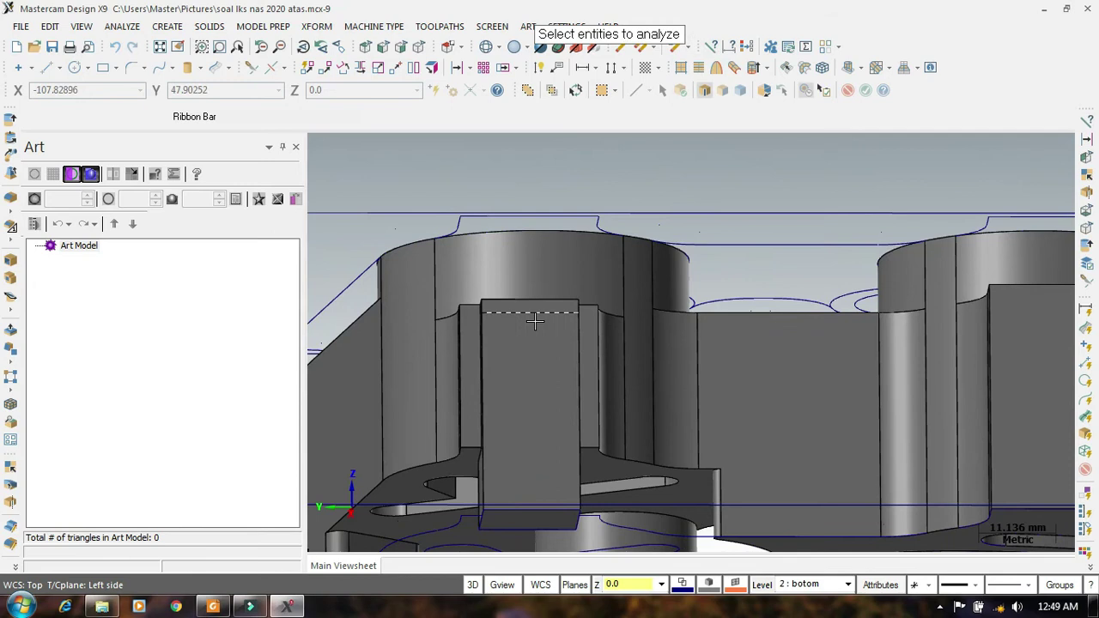
{"action": "left_click", "coordinate": [527, 314]}
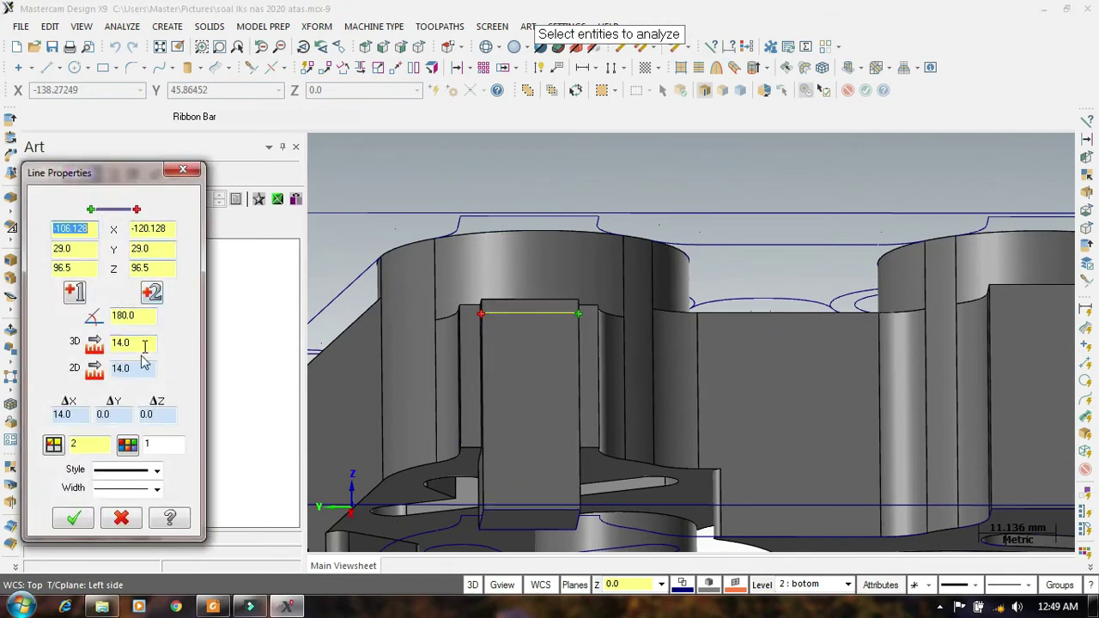
{"action": "left_click", "coordinate": [182, 171]}
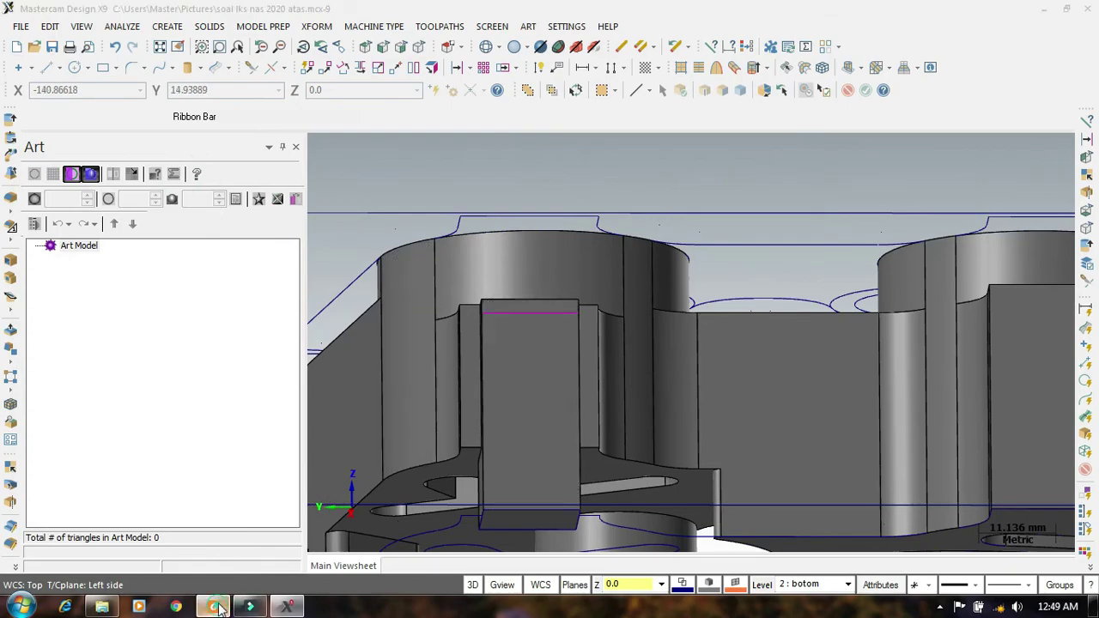
Step: Recheck the block's width in the drawing and offset copies of the narrow block's two vertical front edges 1 mm inward in Mastercam
{"action": "left_click", "coordinate": [246, 607]}
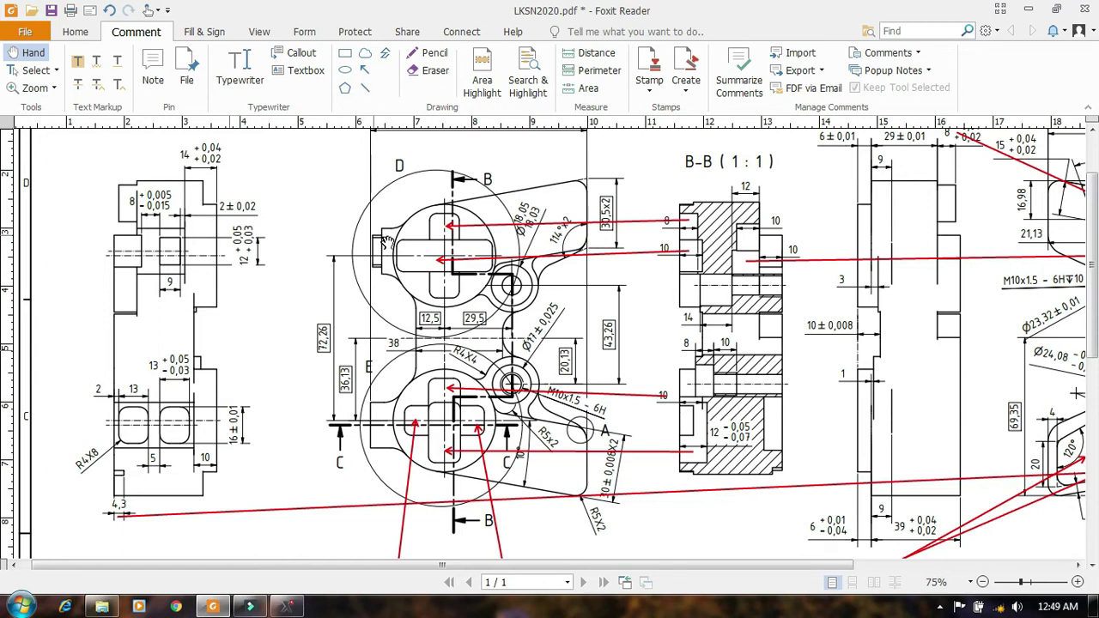
{"action": "left_click", "coordinate": [290, 607]}
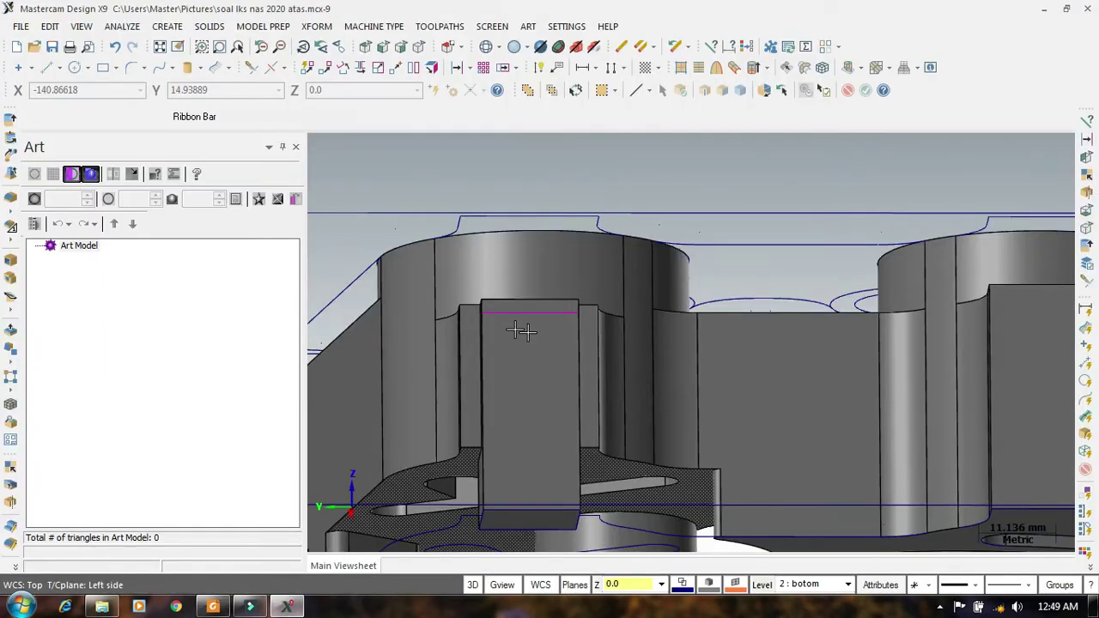
{"action": "left_click", "coordinate": [457, 67]}
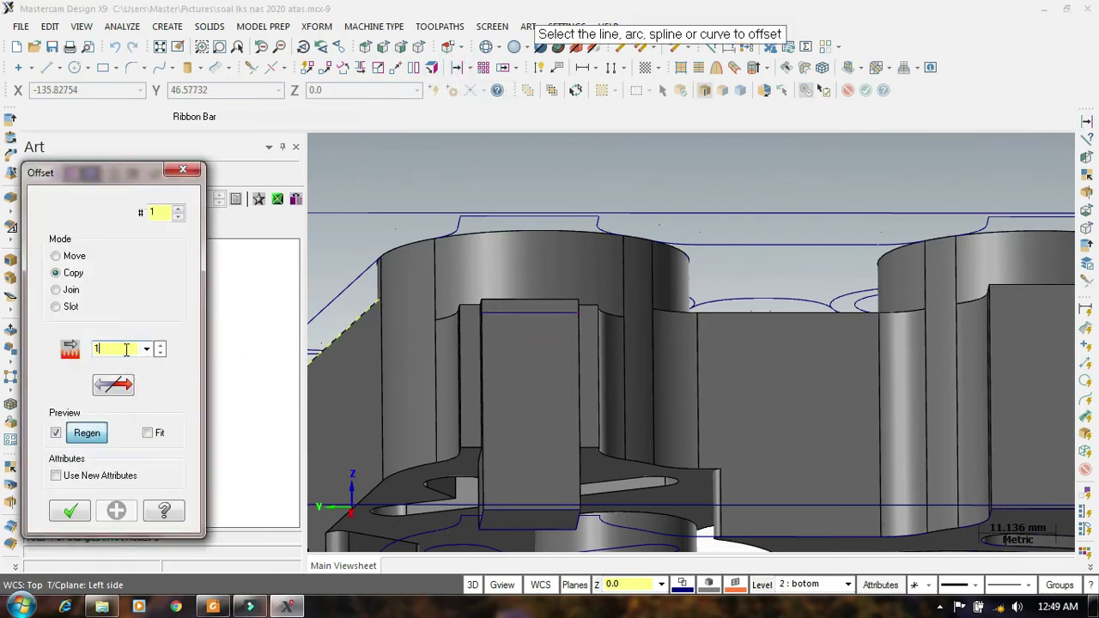
{"action": "left_click", "coordinate": [482, 385]}
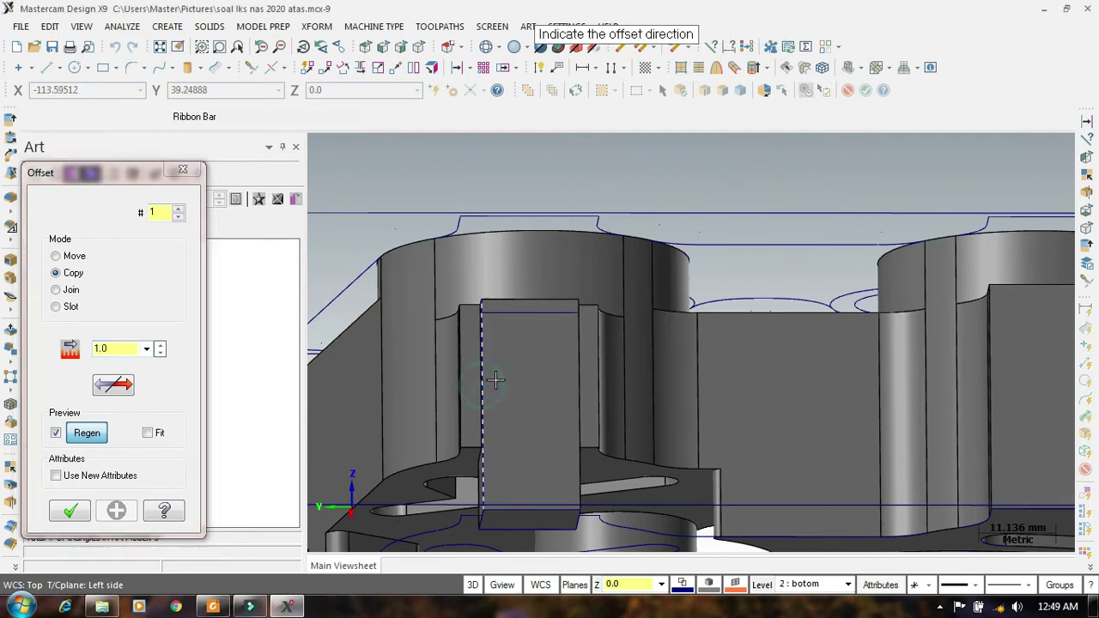
{"action": "left_click", "coordinate": [512, 379]}
{"action": "left_click", "coordinate": [574, 380]}
{"action": "left_click", "coordinate": [550, 380]}
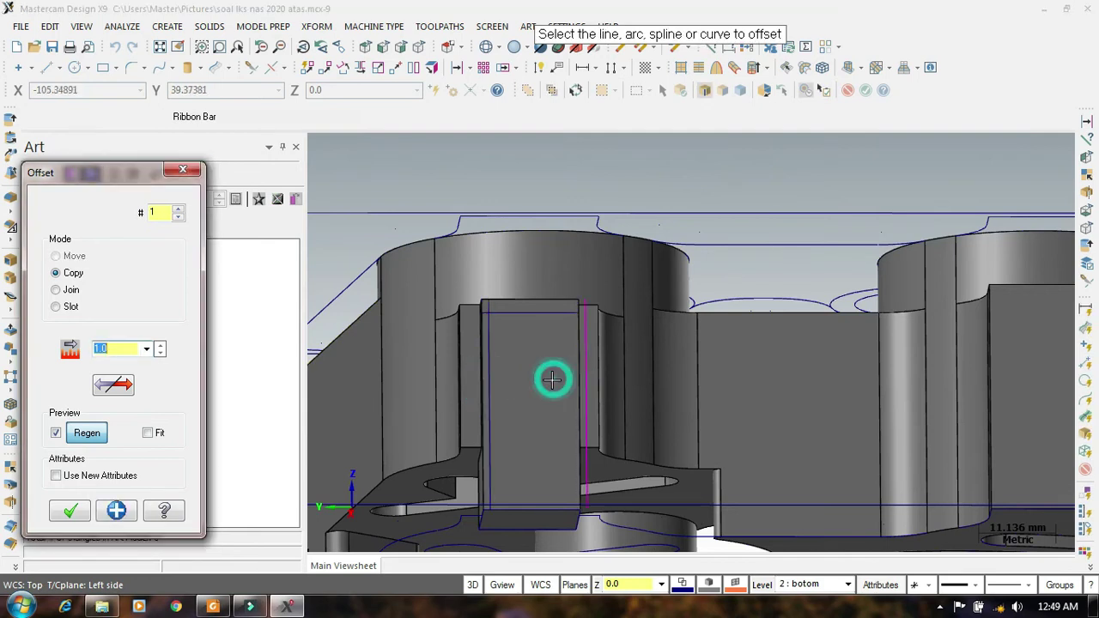
{"action": "left_click", "coordinate": [114, 385]}
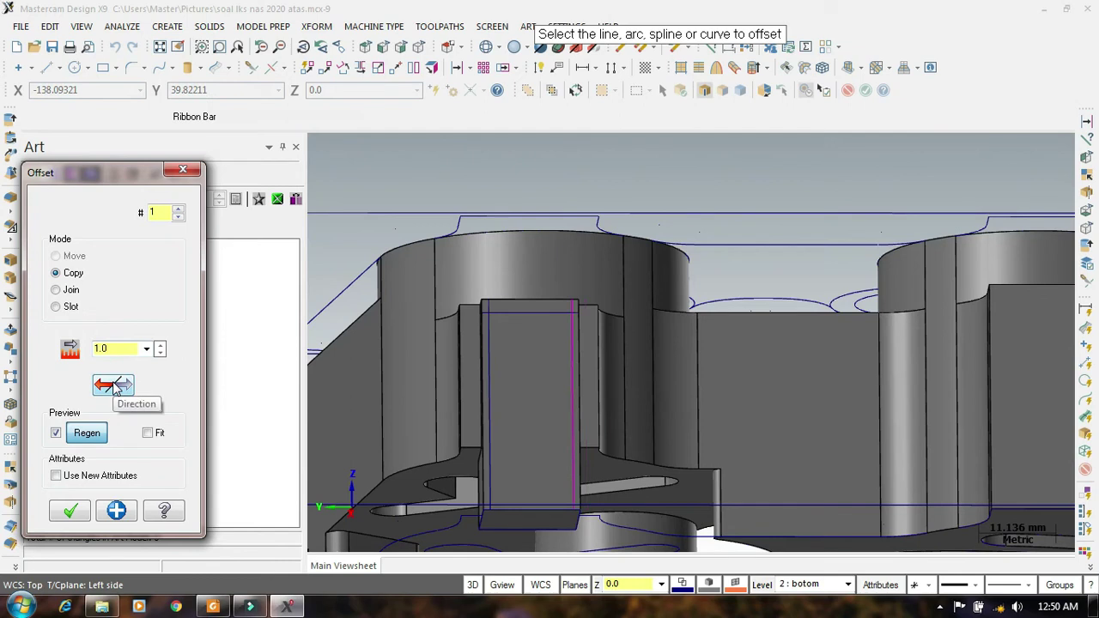
Step: Accept the inward offset lines on the narrow block and check the side-view dimensions in the Foxit Reader drawing
{"action": "left_click", "coordinate": [72, 512]}
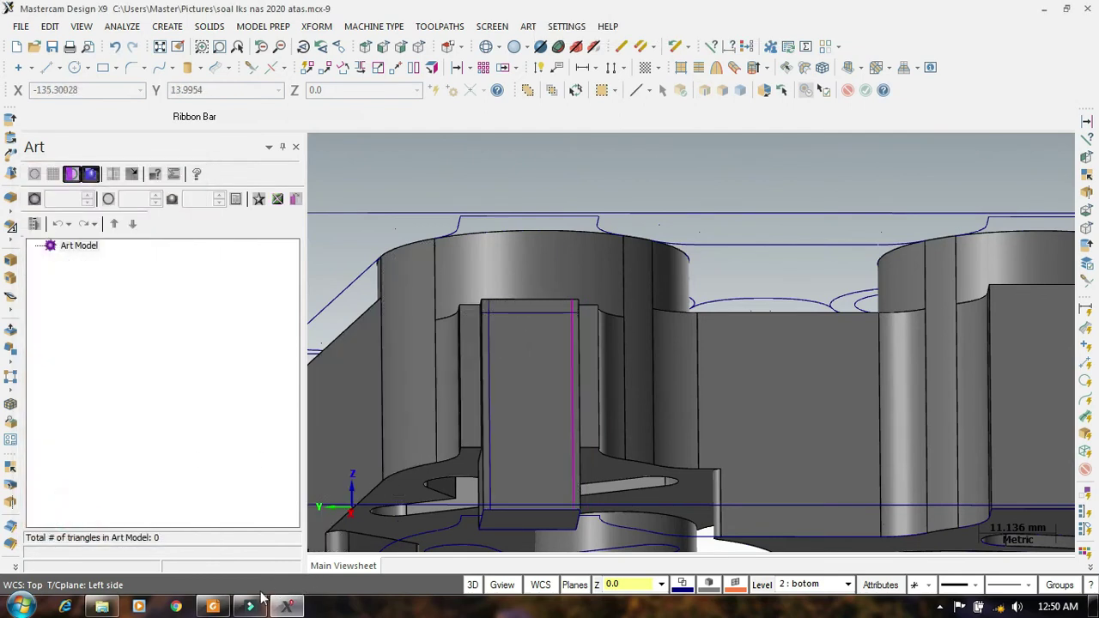
{"action": "left_click", "coordinate": [213, 606]}
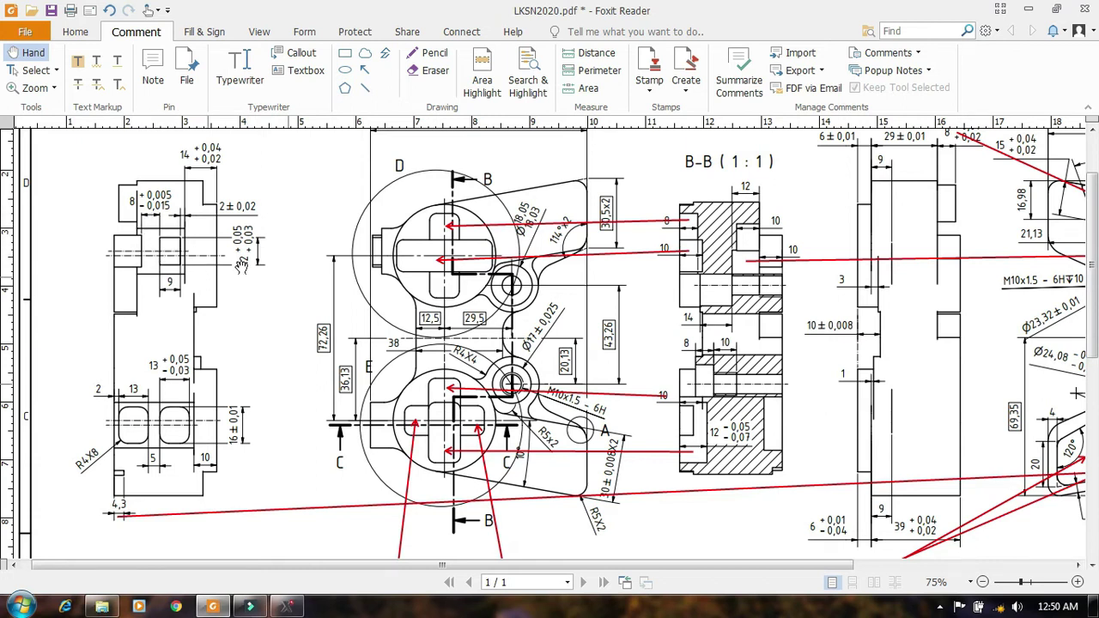
Step: Return to Mastercam and offset a copy of the upper horizontal line 9 mm downward on the narrow block's front face
{"action": "left_click", "coordinate": [287, 606]}
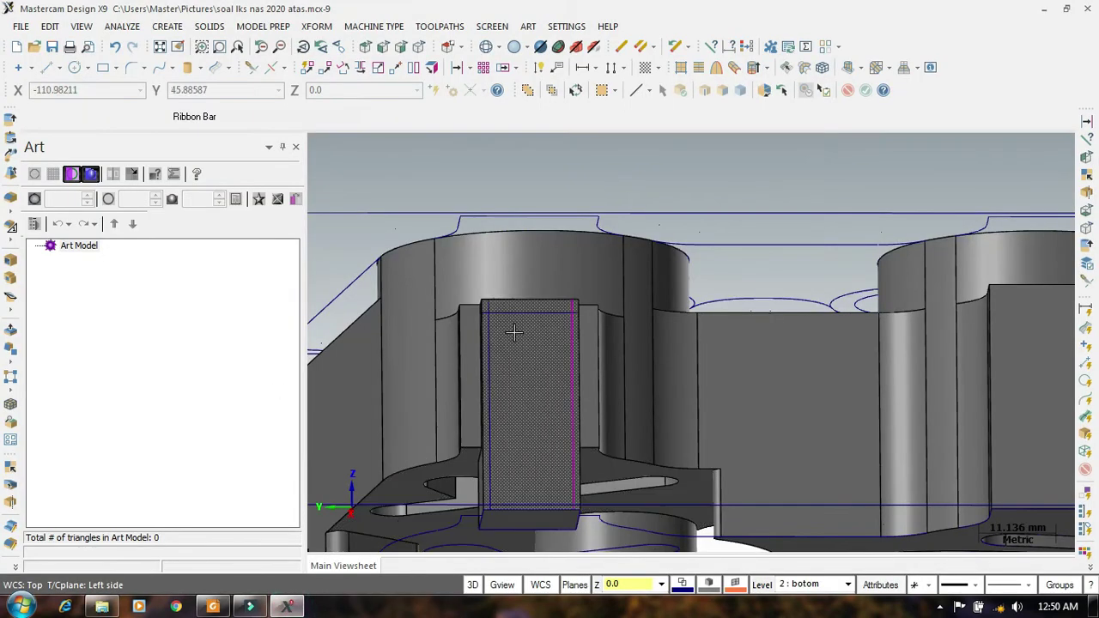
{"action": "left_click", "coordinate": [455, 67]}
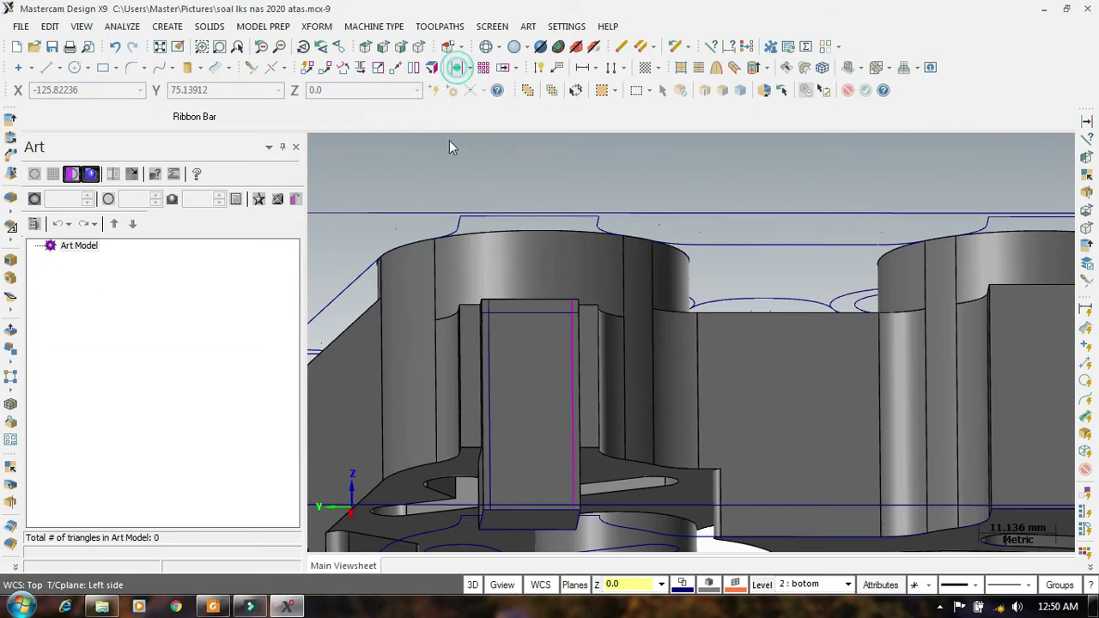
{"action": "left_click", "coordinate": [505, 305]}
{"action": "left_click", "coordinate": [512, 359]}
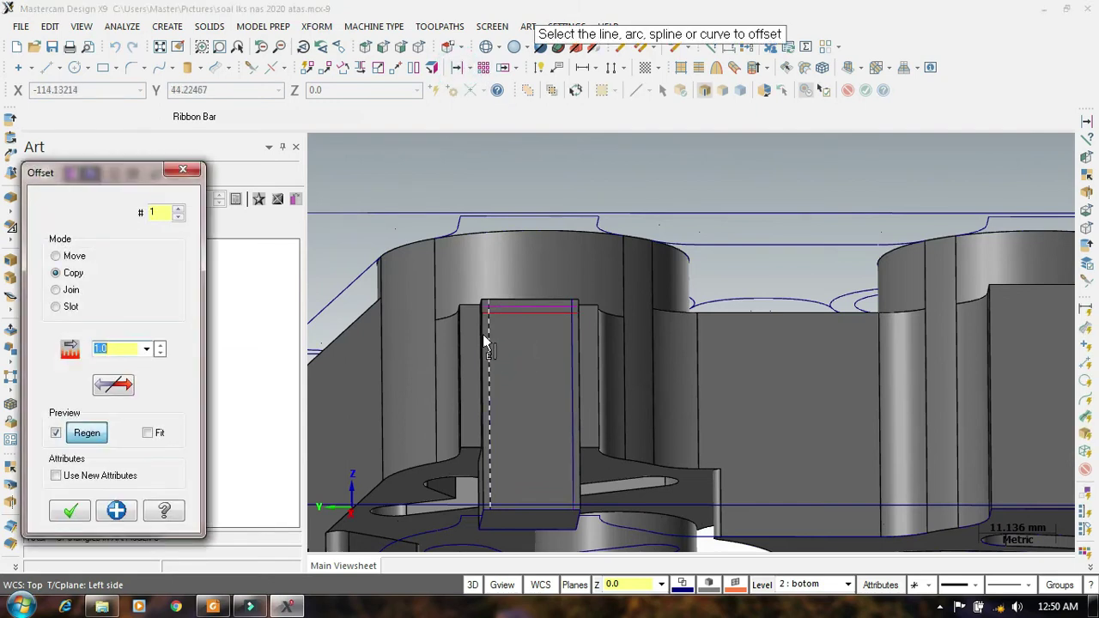
{"action": "left_click", "coordinate": [127, 348]}
{"action": "left_click", "coordinate": [114, 384]}
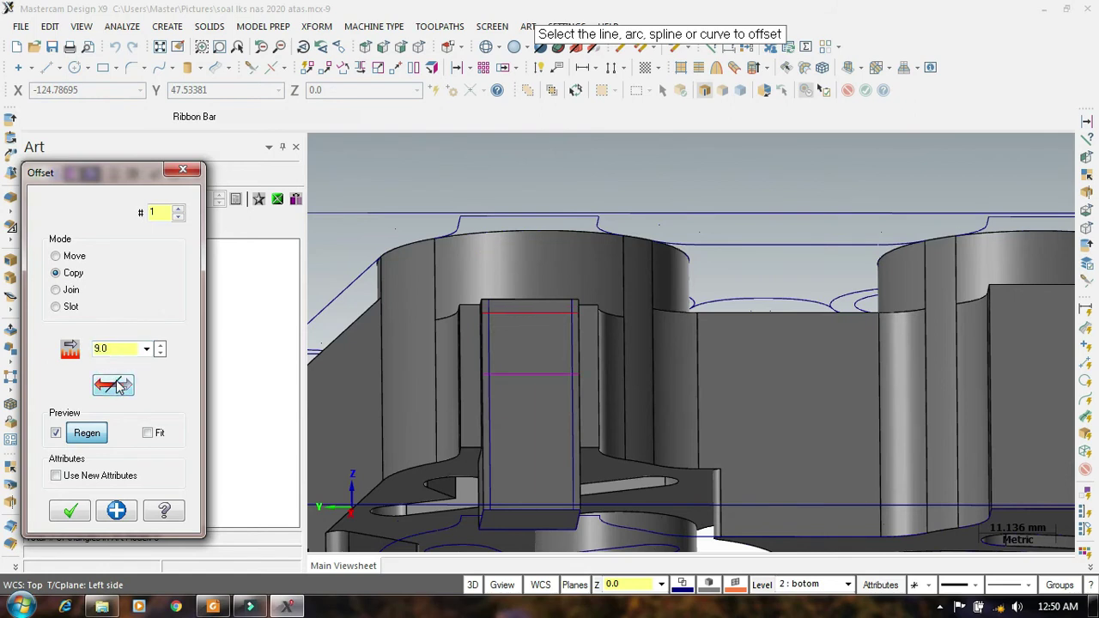
Step: Offset a copy of the new horizontal line another 8 mm downward on the narrow block and accept it
{"action": "left_click", "coordinate": [516, 372]}
{"action": "left_click", "coordinate": [510, 403]}
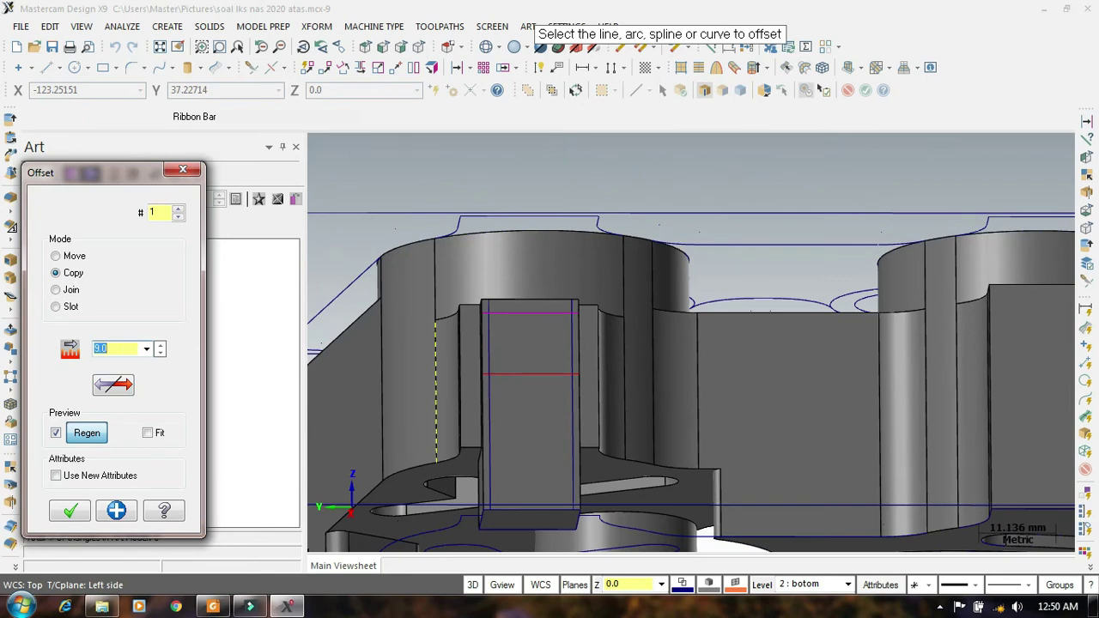
{"action": "left_click", "coordinate": [115, 389]}
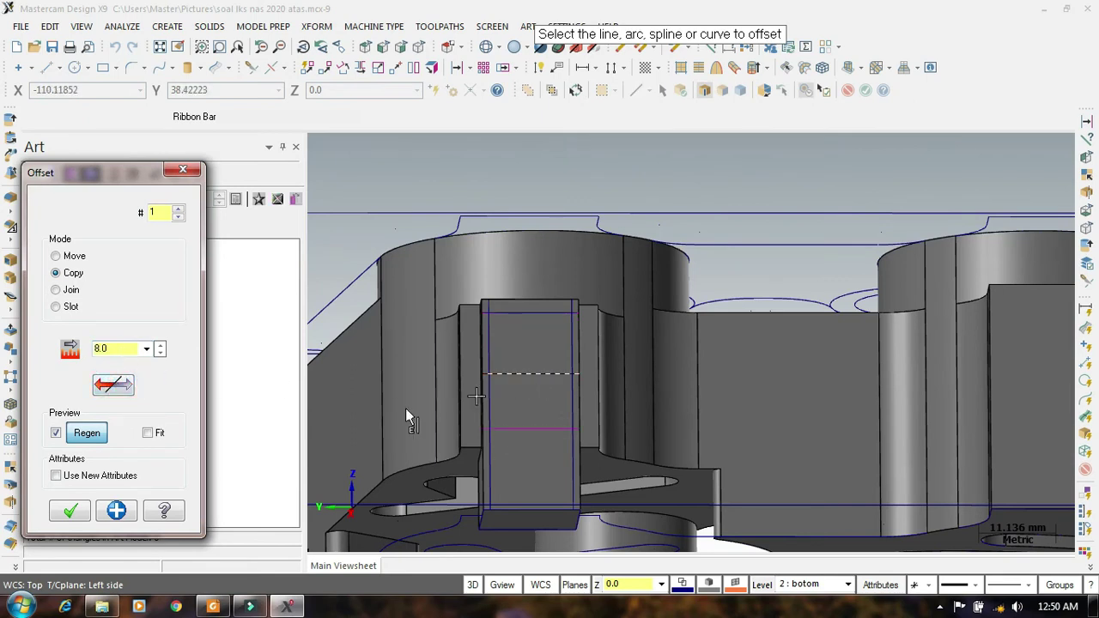
{"action": "left_click", "coordinate": [78, 507]}
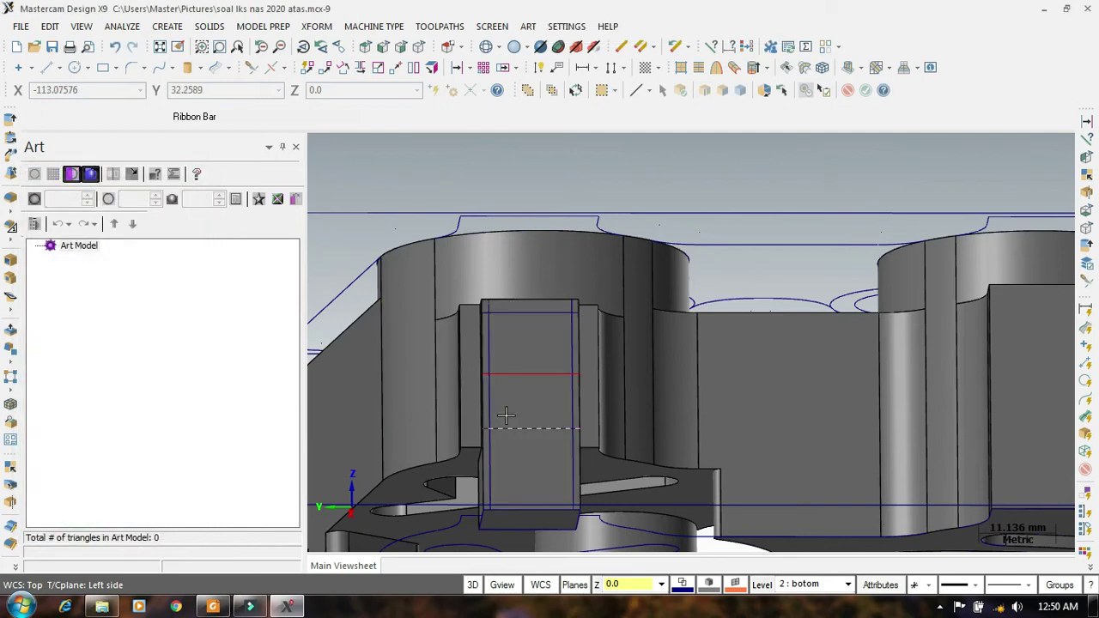
Step: Trim the two vertical lines and the upper two horizontal lines to each other, forming a closed rectangle on the narrow block's face
{"action": "left_click", "coordinate": [249, 68]}
{"action": "left_click", "coordinate": [98, 117]}
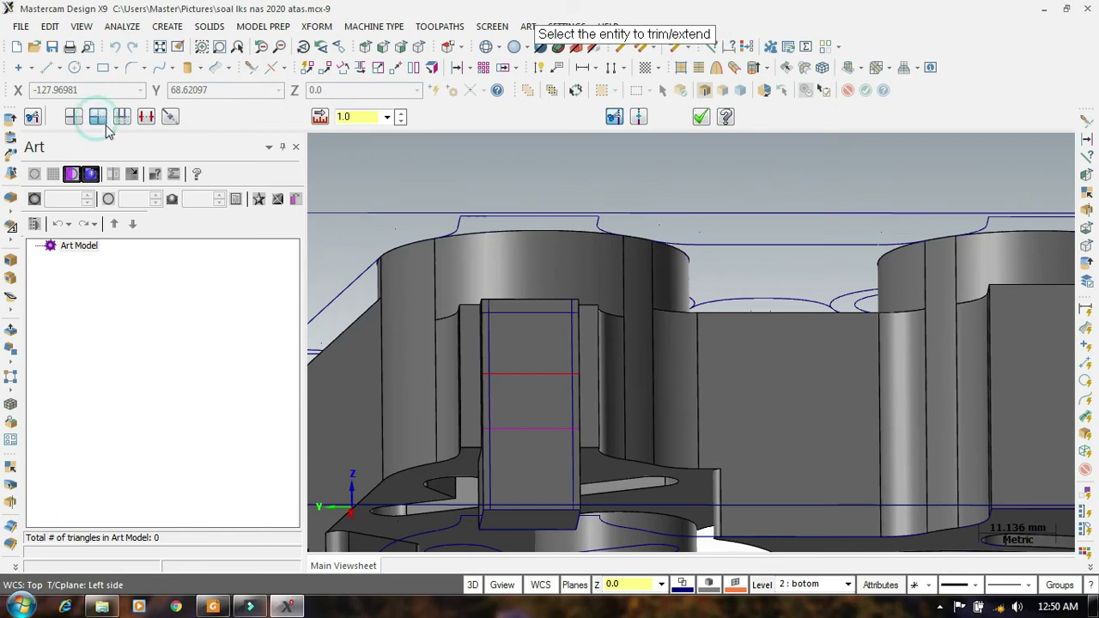
{"action": "left_click", "coordinate": [491, 326]}
{"action": "left_click", "coordinate": [507, 315]}
{"action": "left_click", "coordinate": [550, 315]}
{"action": "left_click", "coordinate": [570, 327]}
{"action": "left_click", "coordinate": [546, 374]}
{"action": "left_click", "coordinate": [545, 371]}
{"action": "left_click", "coordinate": [492, 366]}
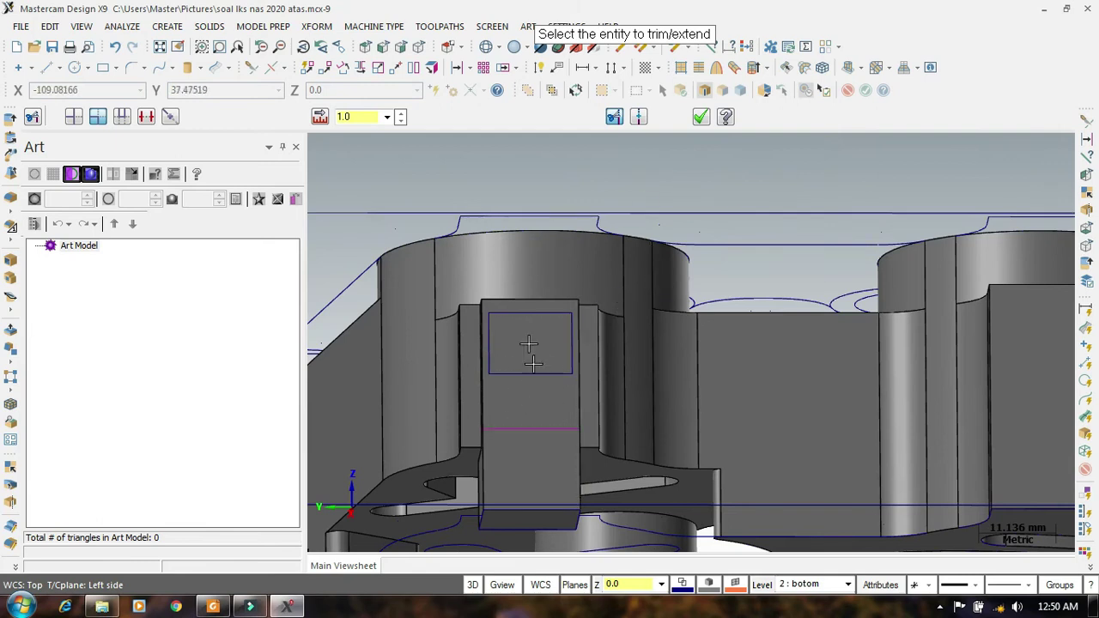
Step: Split the narrow block's front face using the rectangle's four lines and the lower horizontal line as wireframe
{"action": "left_click", "coordinate": [263, 27]}
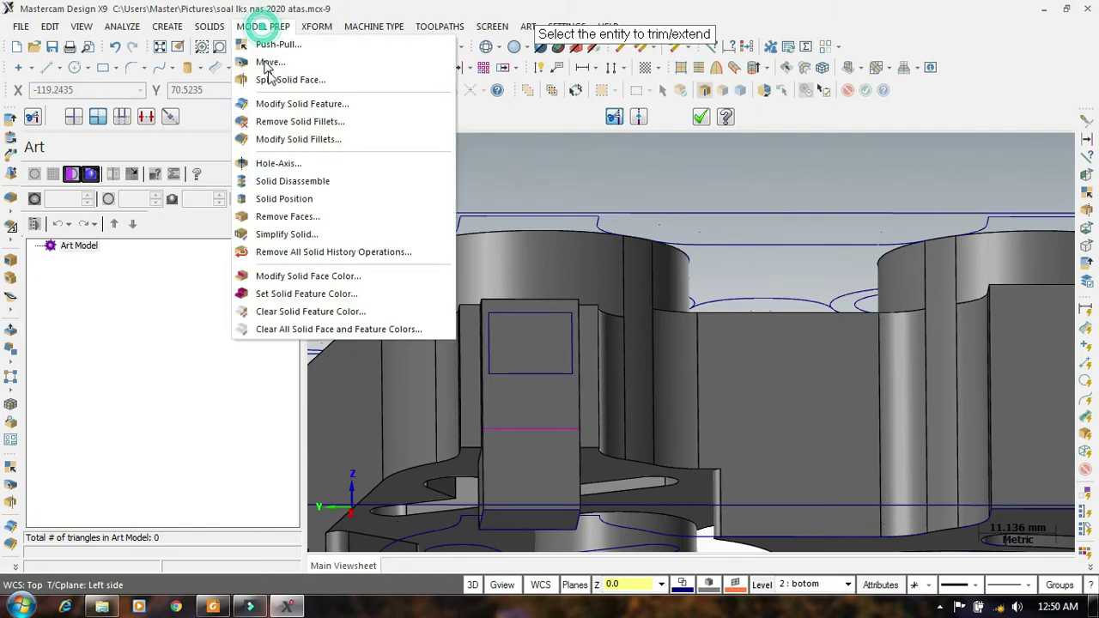
{"action": "left_click", "coordinate": [311, 86]}
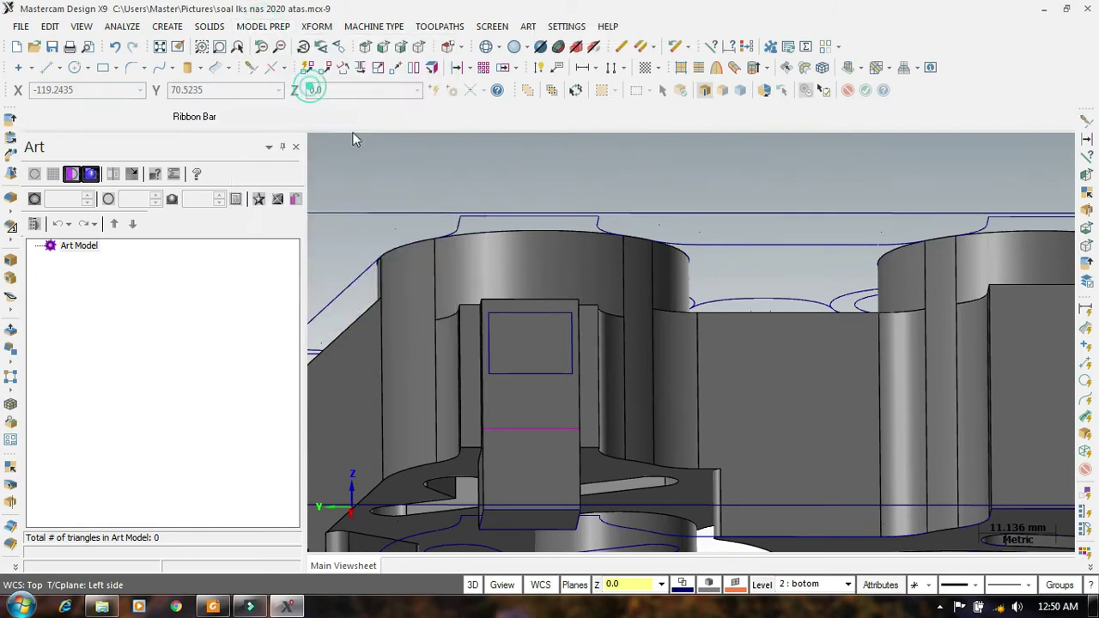
{"action": "left_click", "coordinate": [529, 416]}
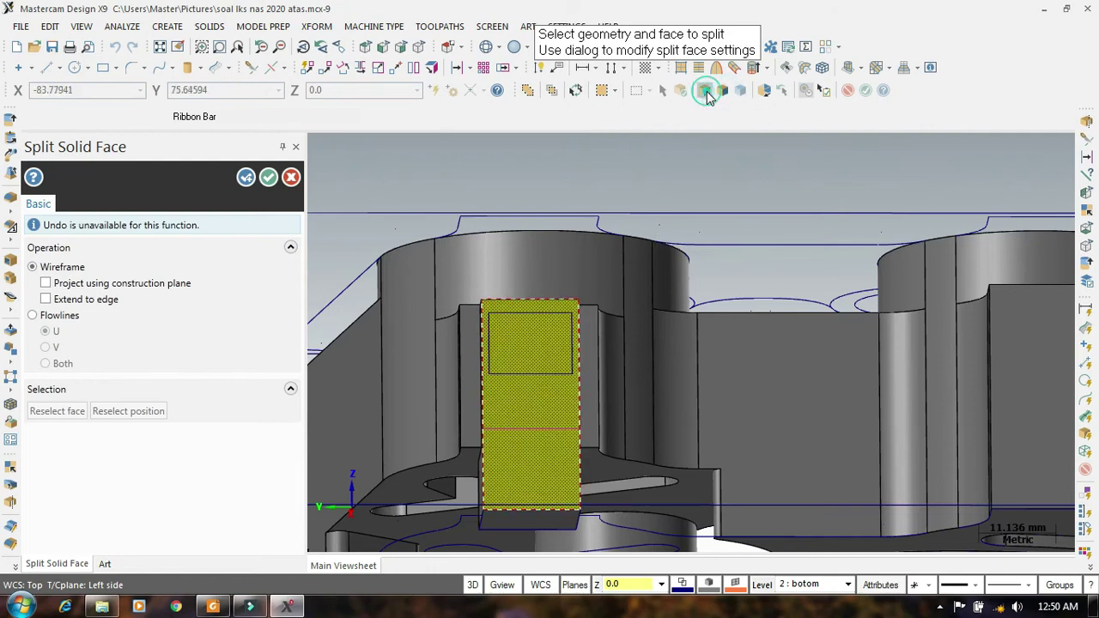
{"action": "scroll", "coordinate": [492, 346], "scroll_direction": "up", "scroll_amount": 2}
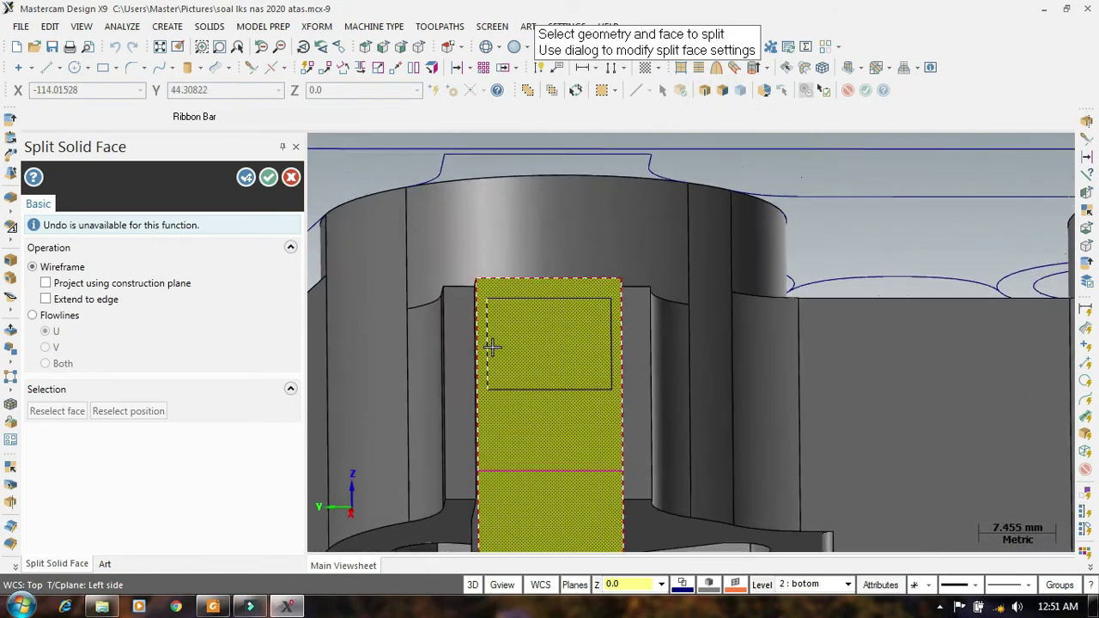
{"action": "scroll", "coordinate": [492, 346], "scroll_direction": "up", "scroll_amount": 1}
{"action": "left_click", "coordinate": [490, 326]}
{"action": "left_click", "coordinate": [511, 285]}
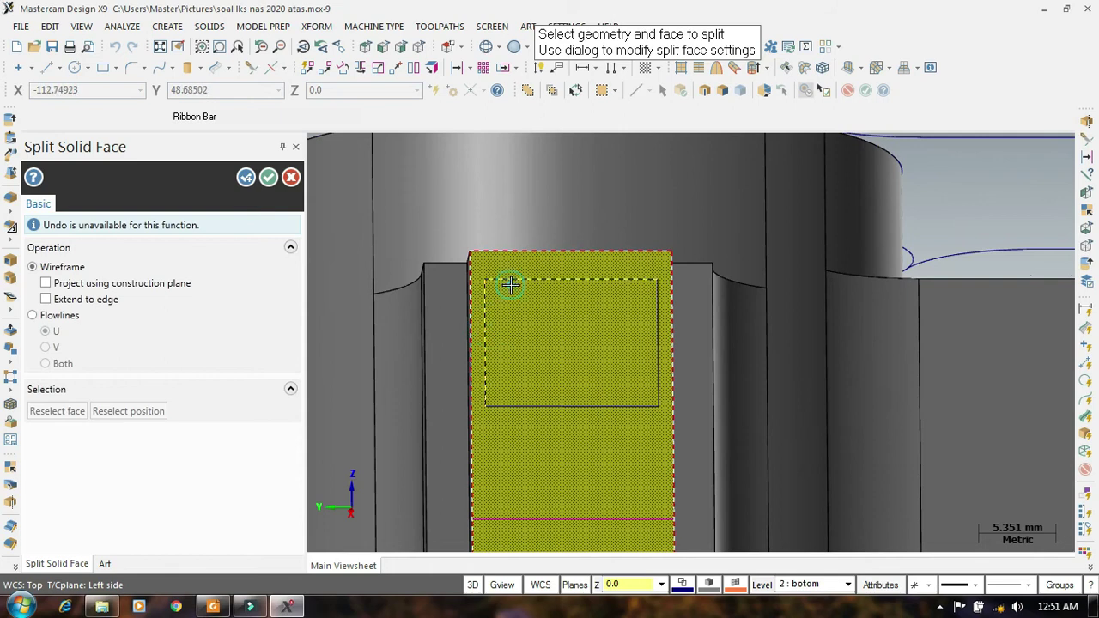
{"action": "left_click", "coordinate": [662, 309]}
{"action": "left_click", "coordinate": [595, 403]}
{"action": "left_click", "coordinate": [561, 514]}
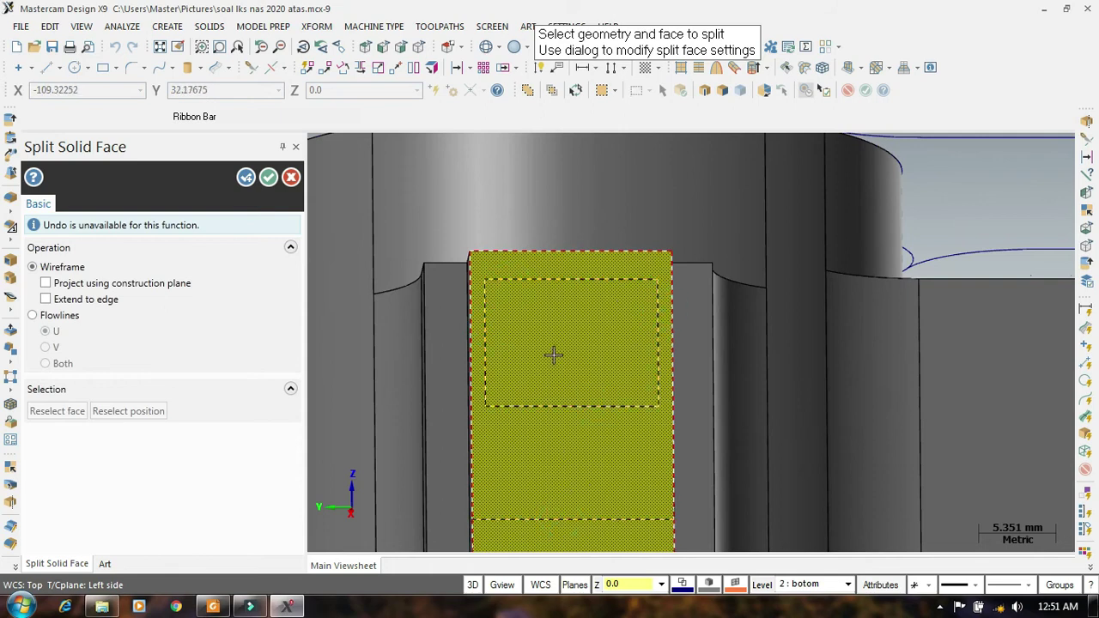
{"action": "key", "text": "Return"}
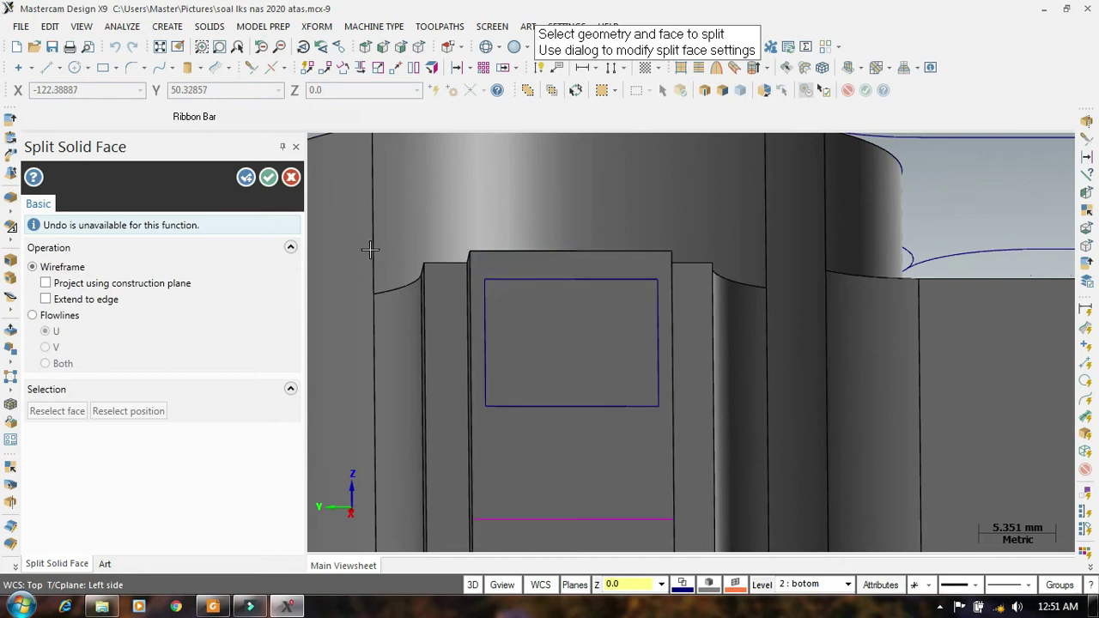
{"action": "left_click", "coordinate": [269, 177]}
Step: Start Push-Pull with face selection and select the narrow block's face area surrounding the rectangle above the lower line
{"action": "scroll", "coordinate": [528, 206], "scroll_direction": "down", "scroll_amount": 2}
{"action": "scroll", "coordinate": [528, 202], "scroll_direction": "down", "scroll_amount": 2}
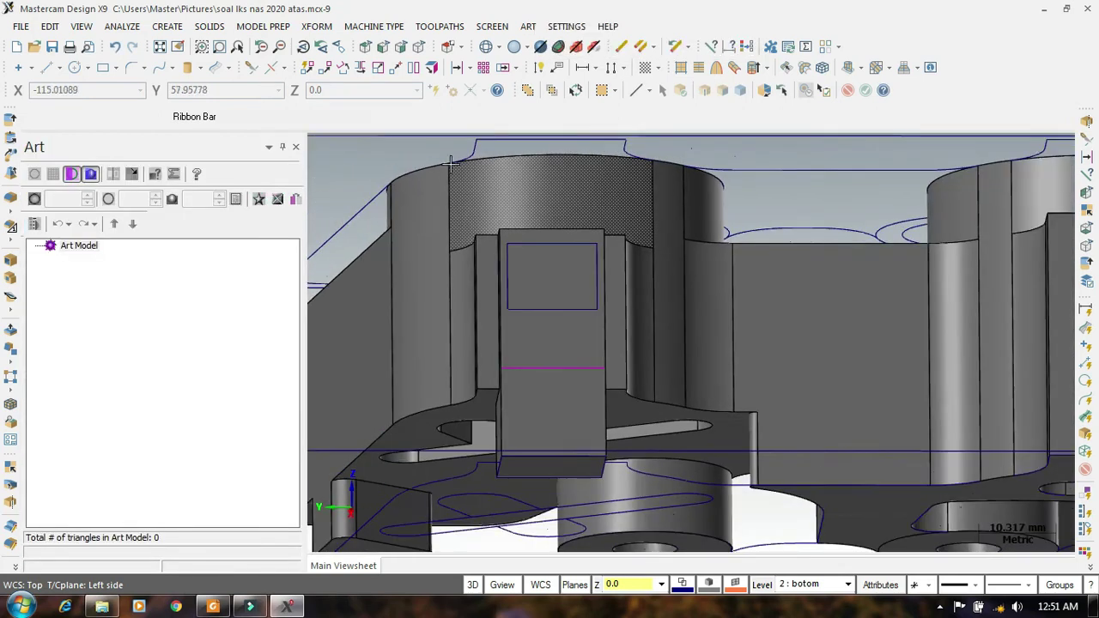
{"action": "left_click", "coordinate": [262, 26]}
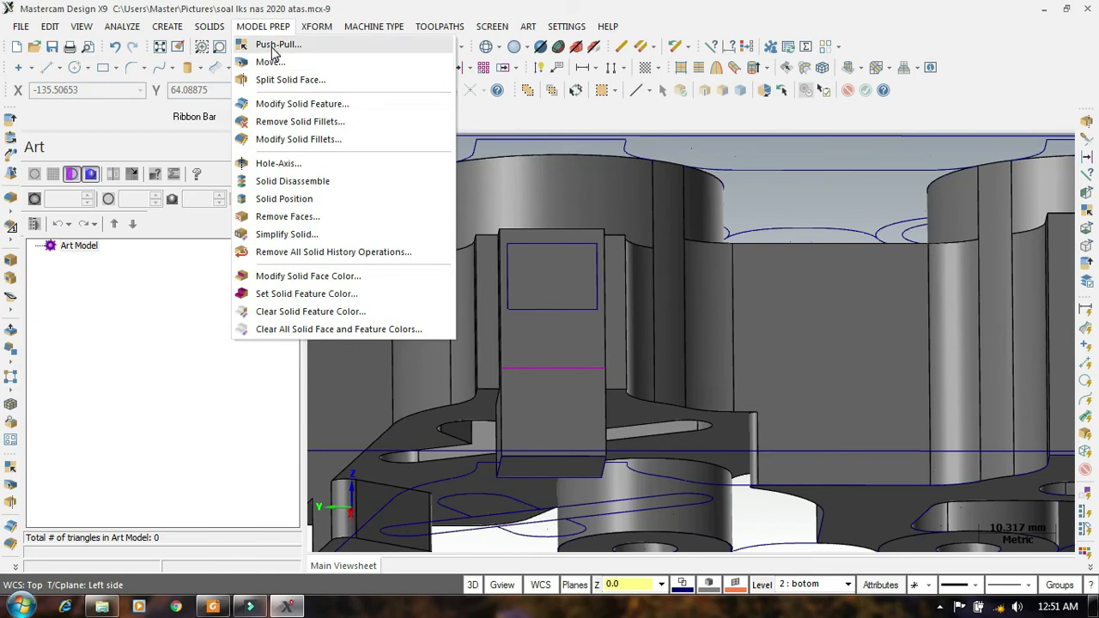
{"action": "left_click", "coordinate": [273, 43]}
{"action": "middle_click_drag", "start_coordinate": [426, 260], "coordinate": [492, 265]}
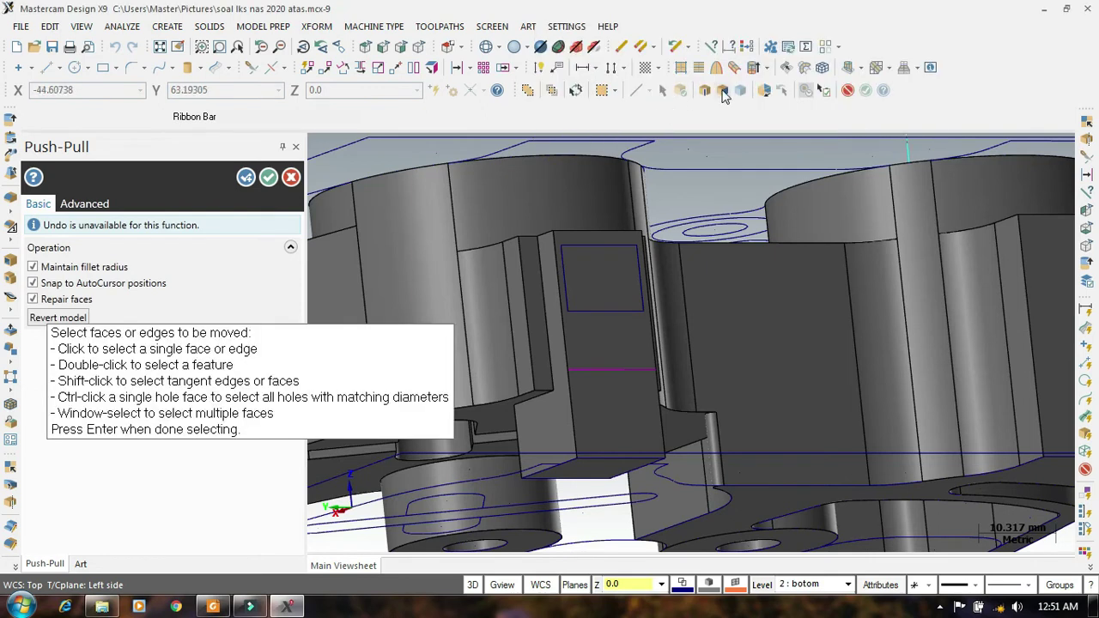
{"action": "left_click", "coordinate": [721, 91]}
{"action": "left_click", "coordinate": [601, 308]}
{"action": "scroll", "coordinate": [601, 312], "scroll_direction": "up", "scroll_amount": 1}
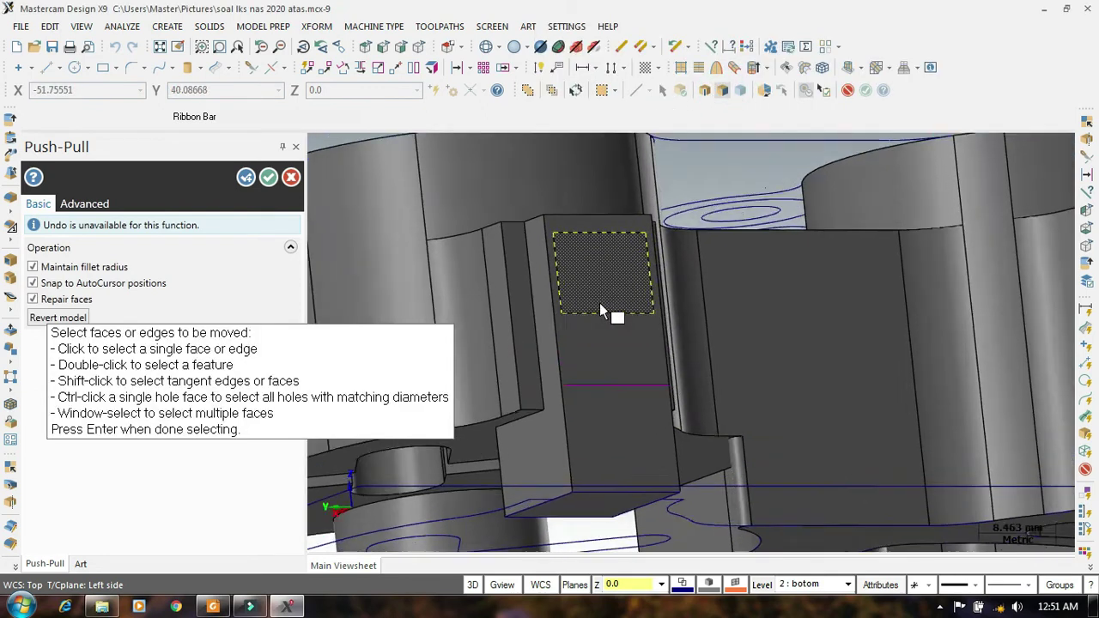
{"action": "scroll", "coordinate": [600, 305], "scroll_direction": "up", "scroll_amount": 2}
{"action": "left_click", "coordinate": [608, 386]}
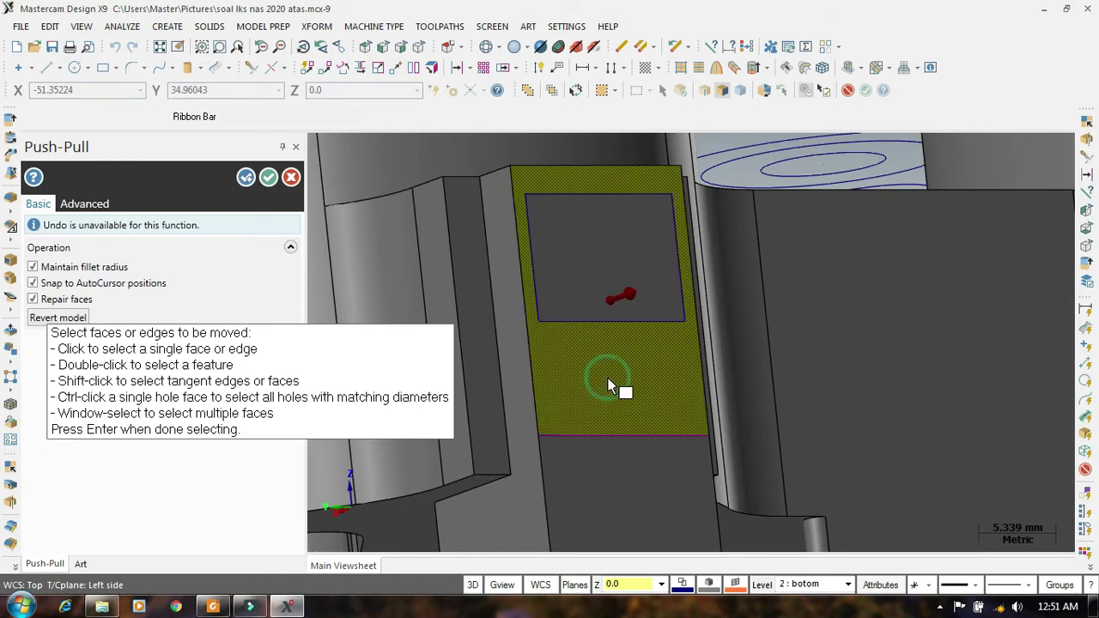
Step: Examine the side view, section C-C and details E and D in the Foxit Reader drawing for the recess depth
{"action": "left_click", "coordinate": [212, 607]}
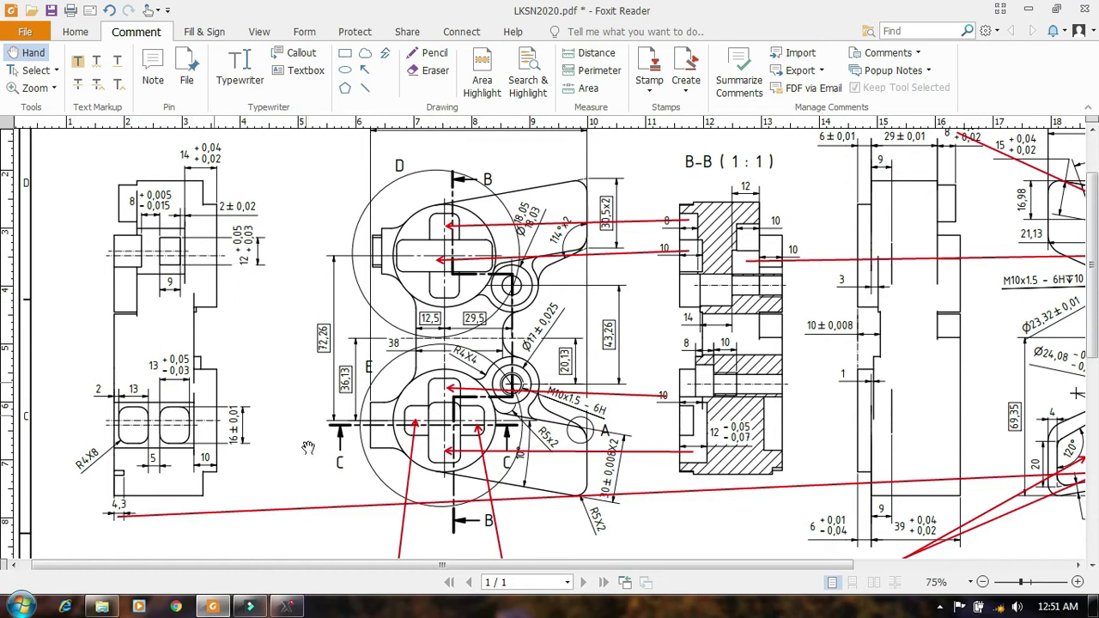
{"action": "mouse_move", "coordinate": [336, 455]}
{"action": "left_mouse_down"}
{"action": "mouse_move", "coordinate": [345, 139]}
{"action": "mouse_move", "coordinate": [325, 341]}
{"action": "left_mouse_up"}
{"action": "scroll", "coordinate": [331, 348], "scroll_direction": "down", "scroll_amount": 1, "text": "ctrl"}
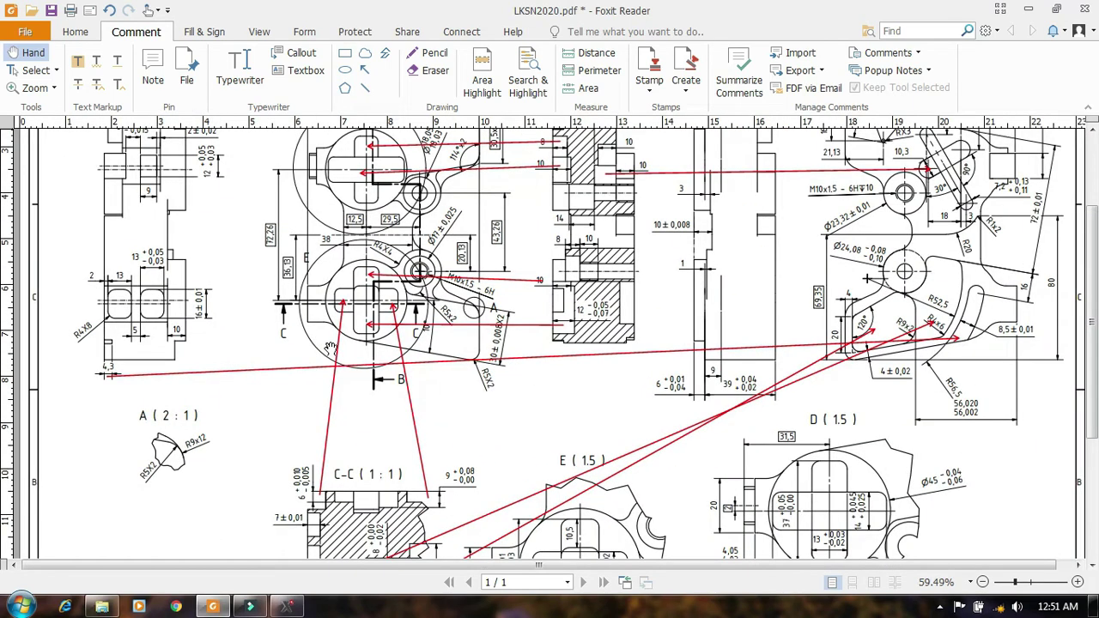
{"action": "scroll", "coordinate": [330, 348], "scroll_direction": "down", "scroll_amount": 1, "text": "ctrl"}
{"action": "scroll", "coordinate": [330, 345], "scroll_direction": "down", "scroll_amount": 1, "text": "ctrl"}
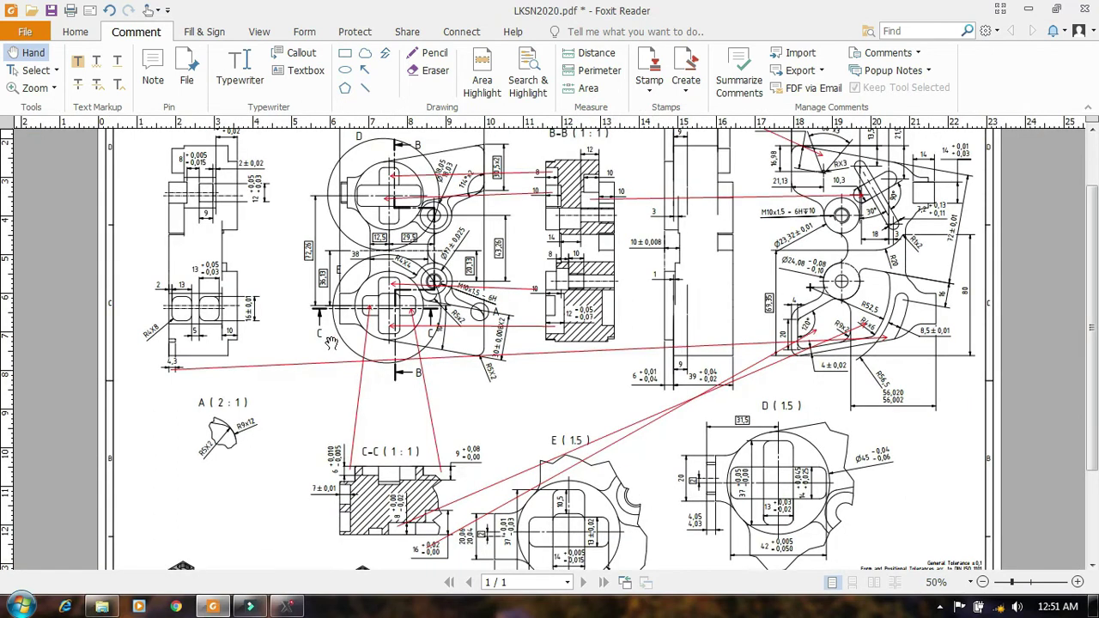
{"action": "scroll", "coordinate": [664, 439], "scroll_direction": "down", "scroll_amount": 3}
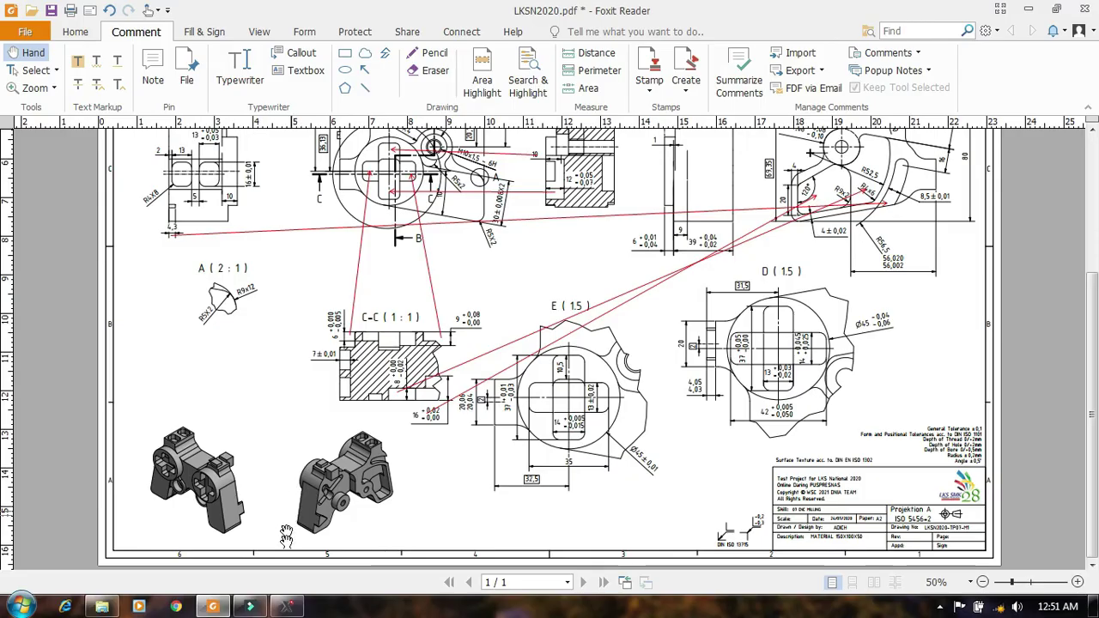
Step: Return to Mastercam and push the selected face around the rectangle 4 mm inward with a distance of -4
{"action": "left_click", "coordinate": [286, 606]}
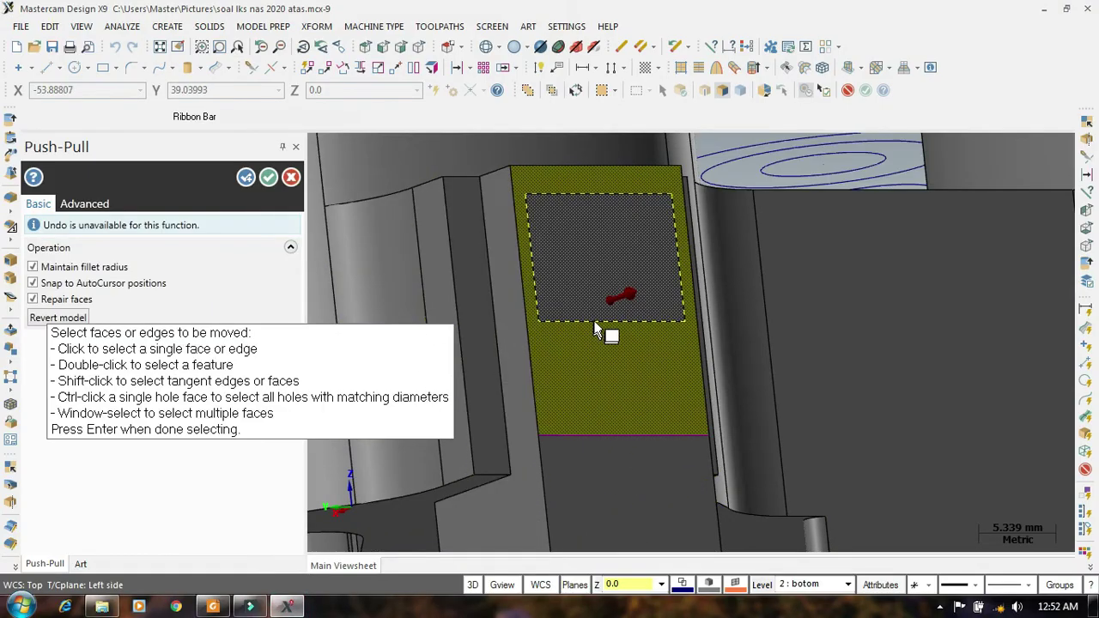
{"action": "left_click", "coordinate": [625, 295]}
{"action": "left_click_drag", "start_coordinate": [629, 294], "coordinate": [572, 312]}
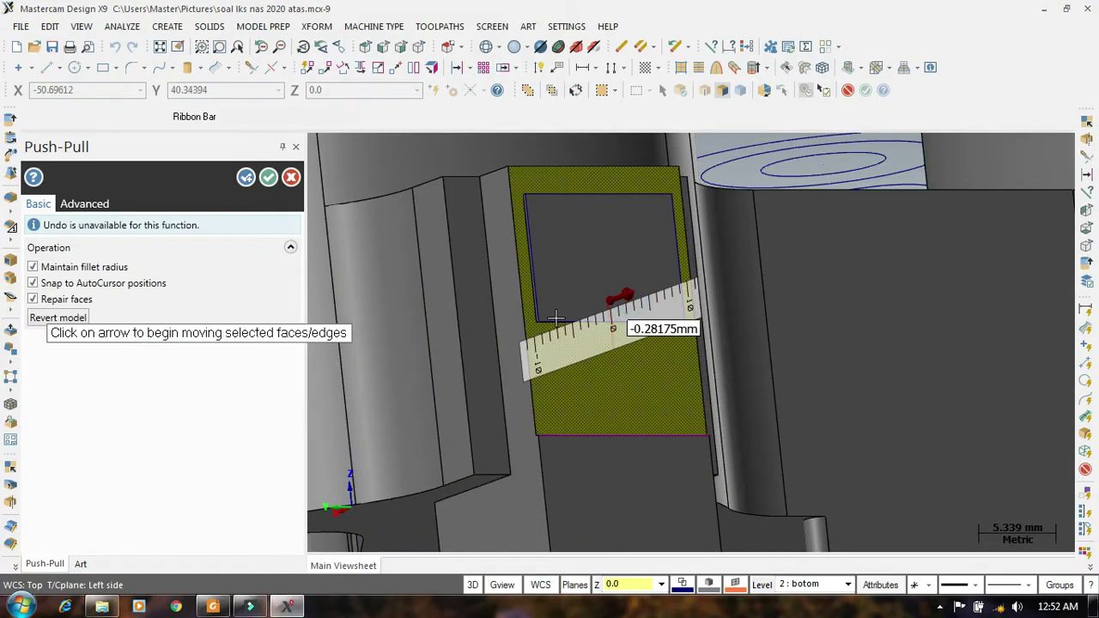
{"action": "type", "text": "-4"}
{"action": "key", "text": "Return"}
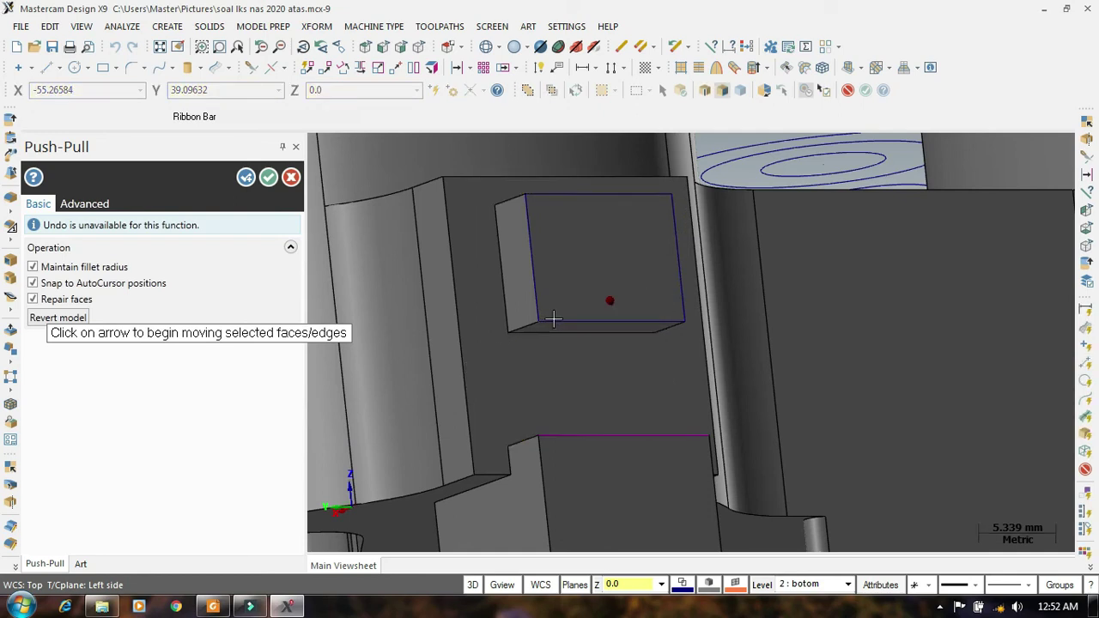
{"action": "scroll", "coordinate": [554, 319], "scroll_direction": "down", "scroll_amount": 4}
{"action": "middle_click_drag", "start_coordinate": [549, 335], "coordinate": [581, 284]}
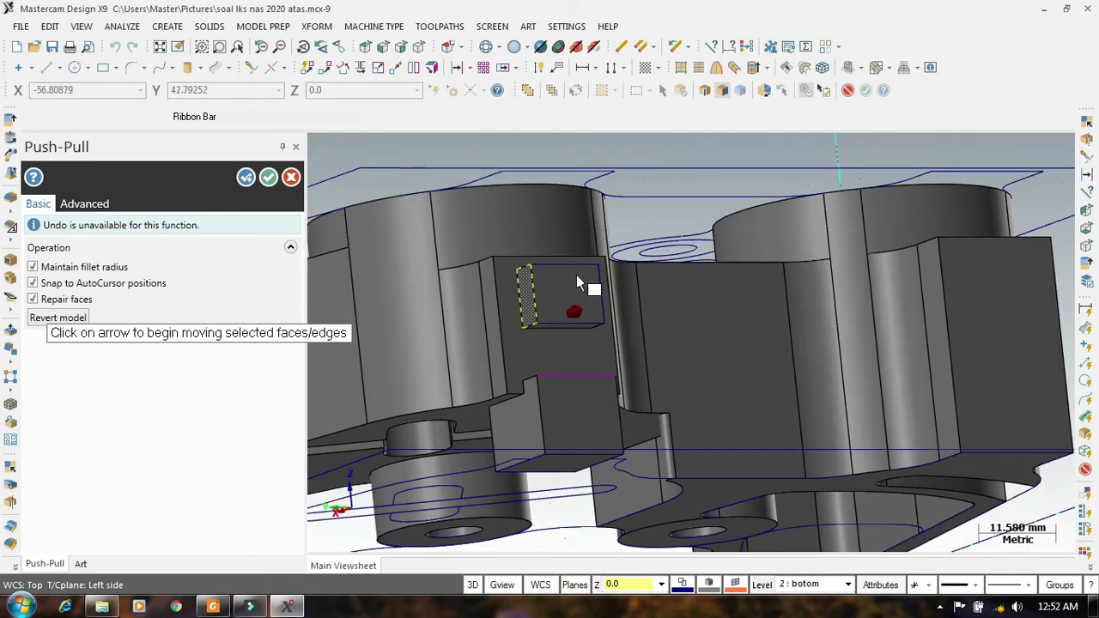
{"action": "scroll", "coordinate": [575, 244], "scroll_direction": "down", "scroll_amount": 2}
{"action": "left_click", "coordinate": [271, 178]}
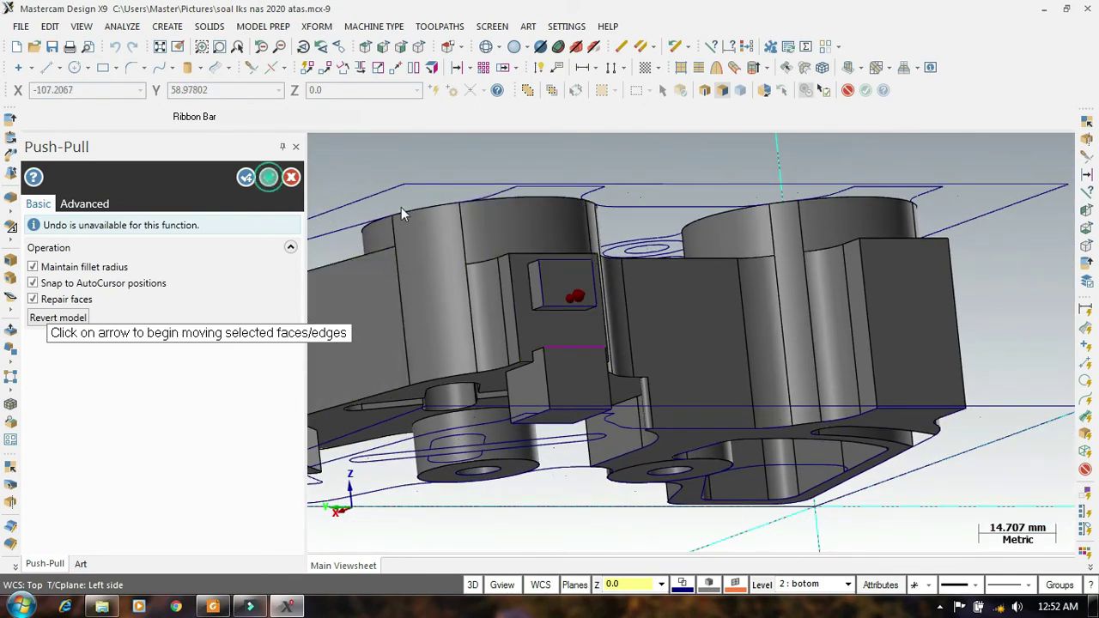
Step: Analyze the properties of the horizontal line along the lower block's upper front edge
{"action": "middle_click_drag", "start_coordinate": [664, 187], "coordinate": [589, 212]}
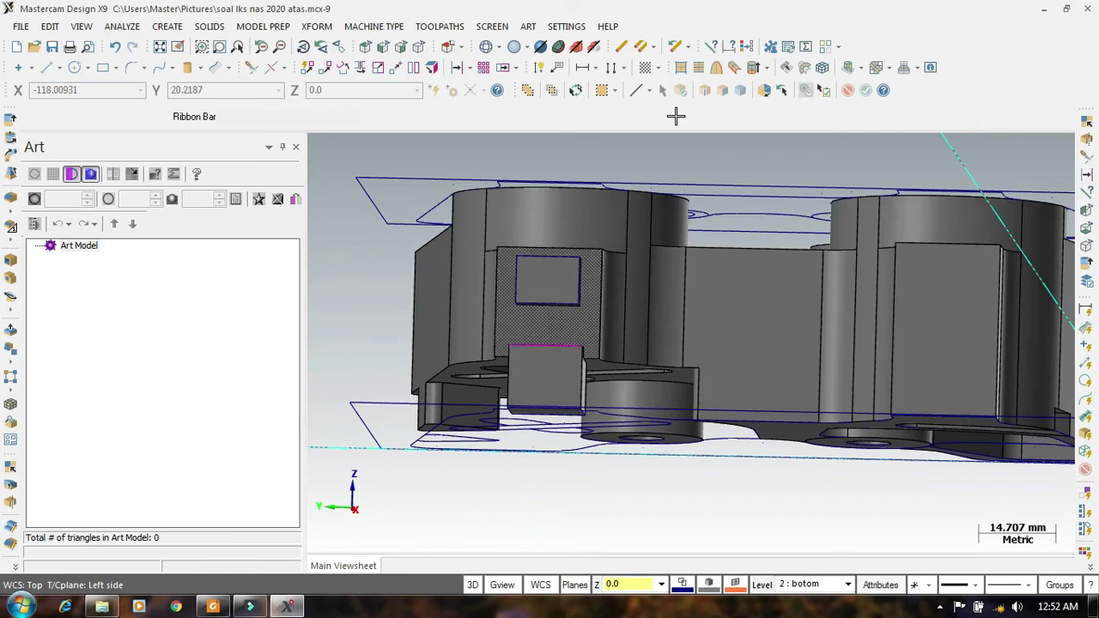
{"action": "left_click", "coordinate": [710, 48]}
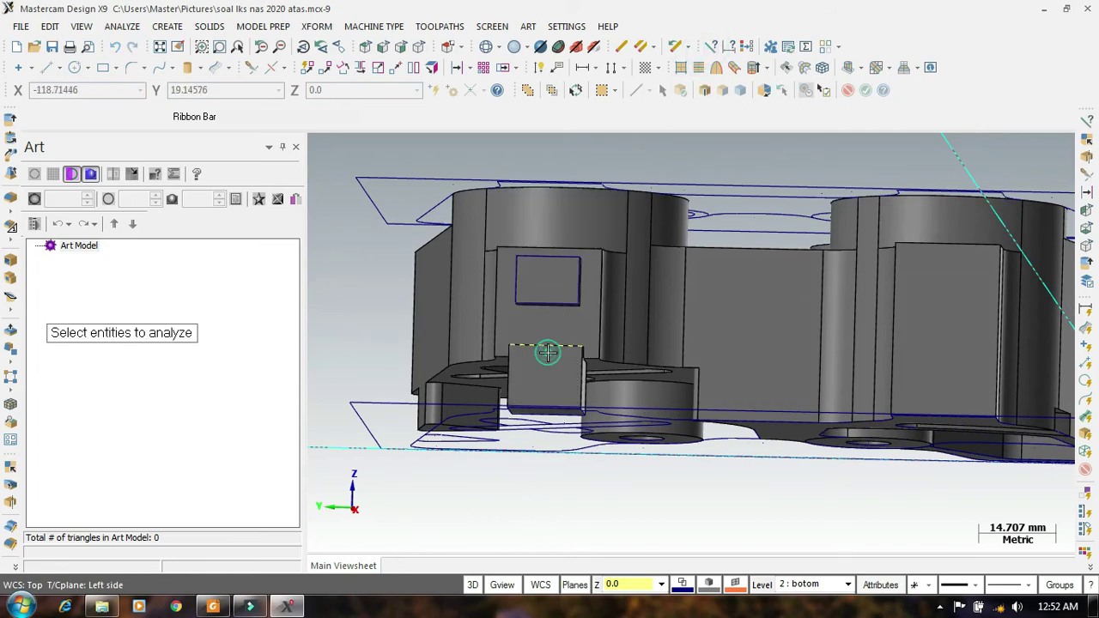
{"action": "left_click", "coordinate": [546, 346]}
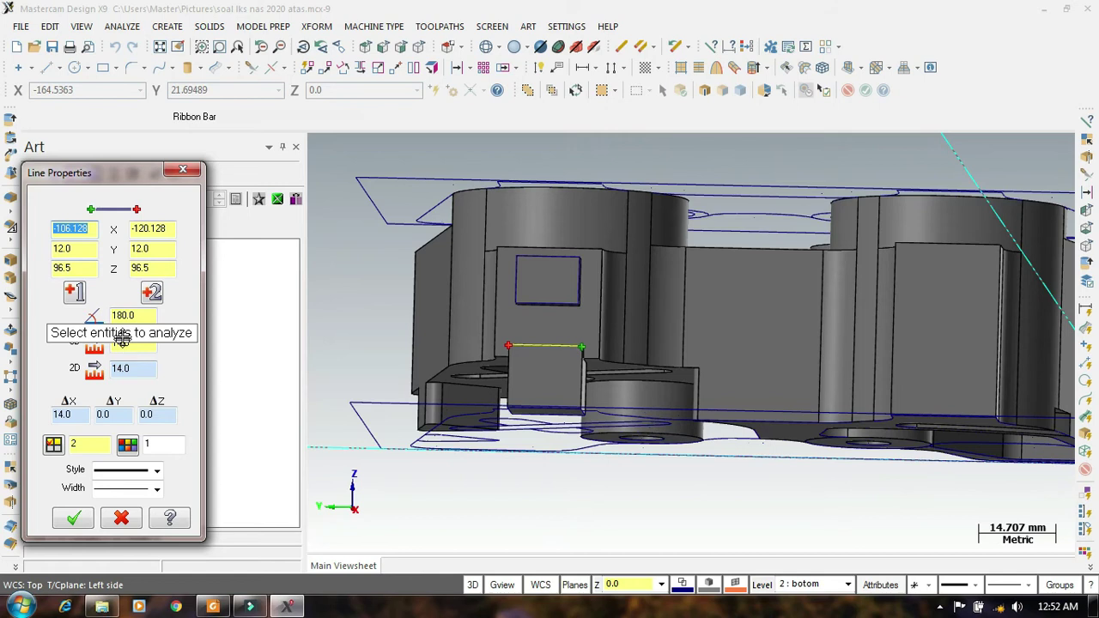
Step: Close the line properties and examine the side view's two rounded pockets and related views in the Foxit Reader drawing
{"action": "left_click_drag", "start_coordinate": [109, 180], "coordinate": [123, 153]}
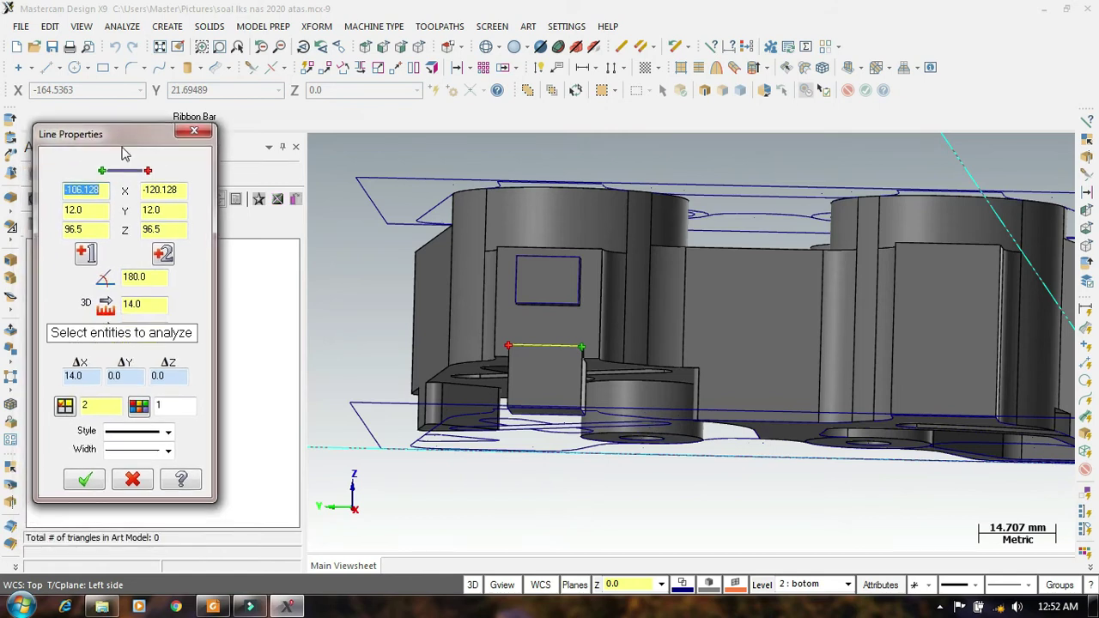
{"action": "left_click", "coordinate": [194, 131]}
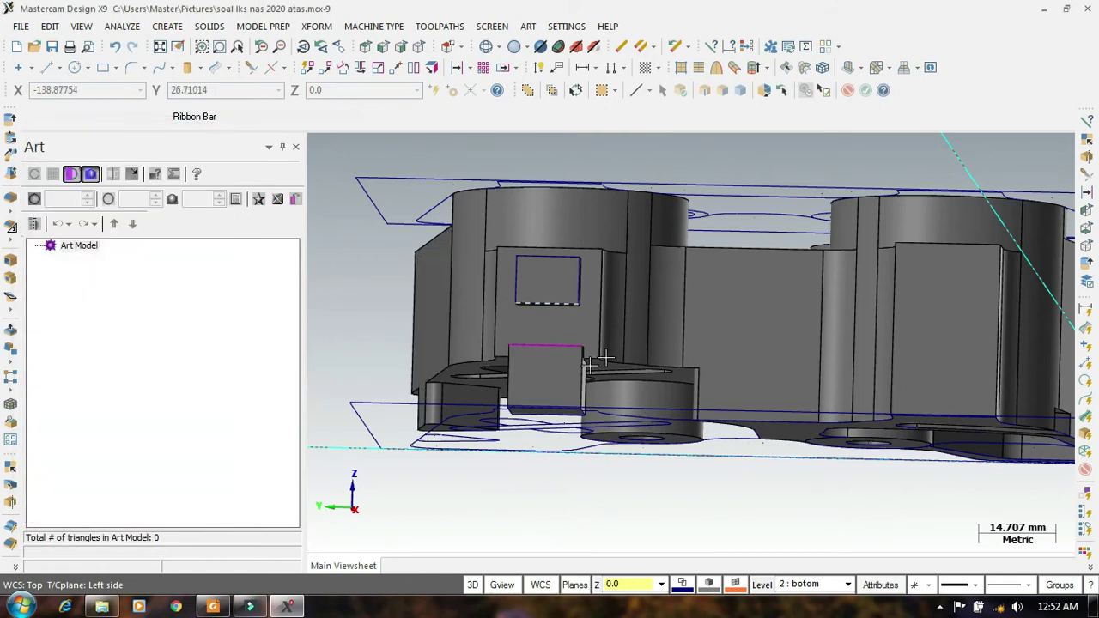
{"action": "left_click", "coordinate": [212, 607]}
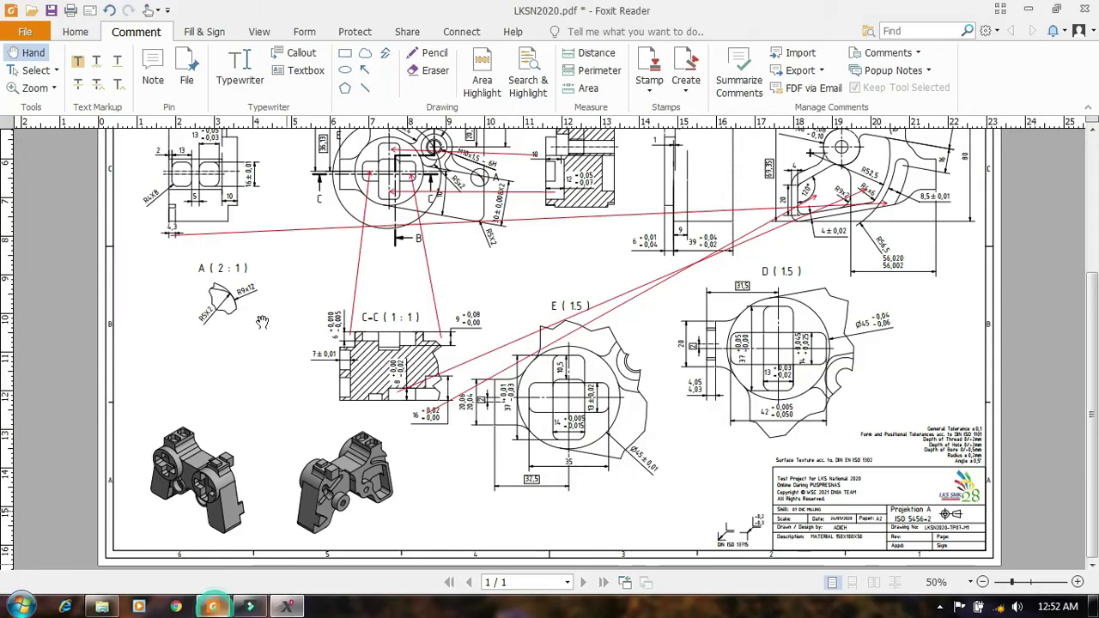
{"action": "scroll", "coordinate": [222, 219], "scroll_direction": "up", "scroll_amount": 1}
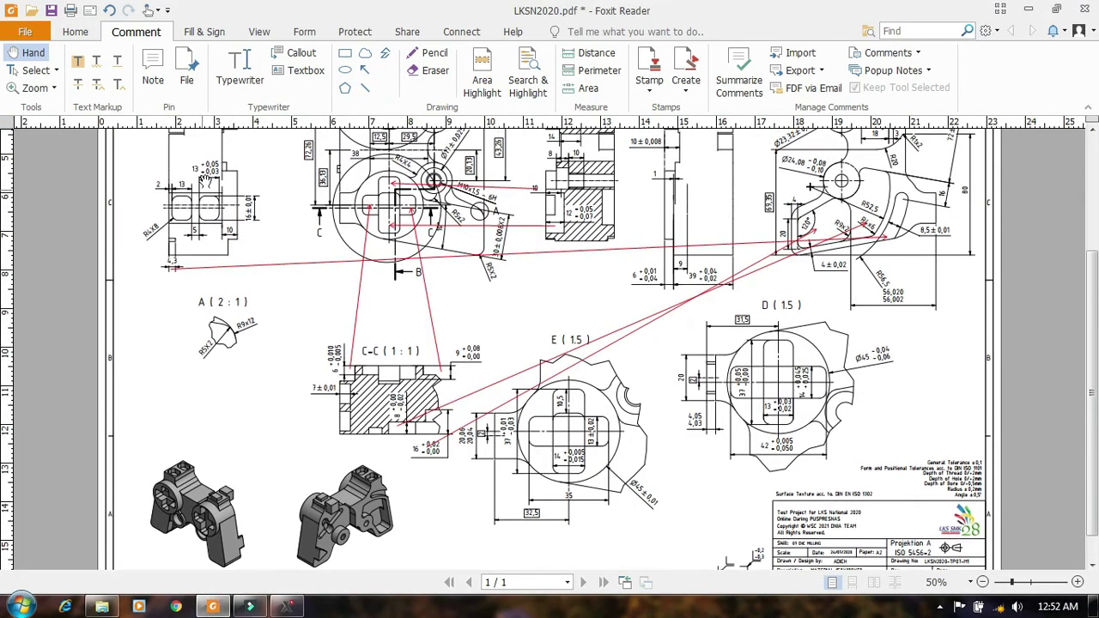
{"action": "scroll", "coordinate": [231, 206], "scroll_direction": "up", "scroll_amount": 5}
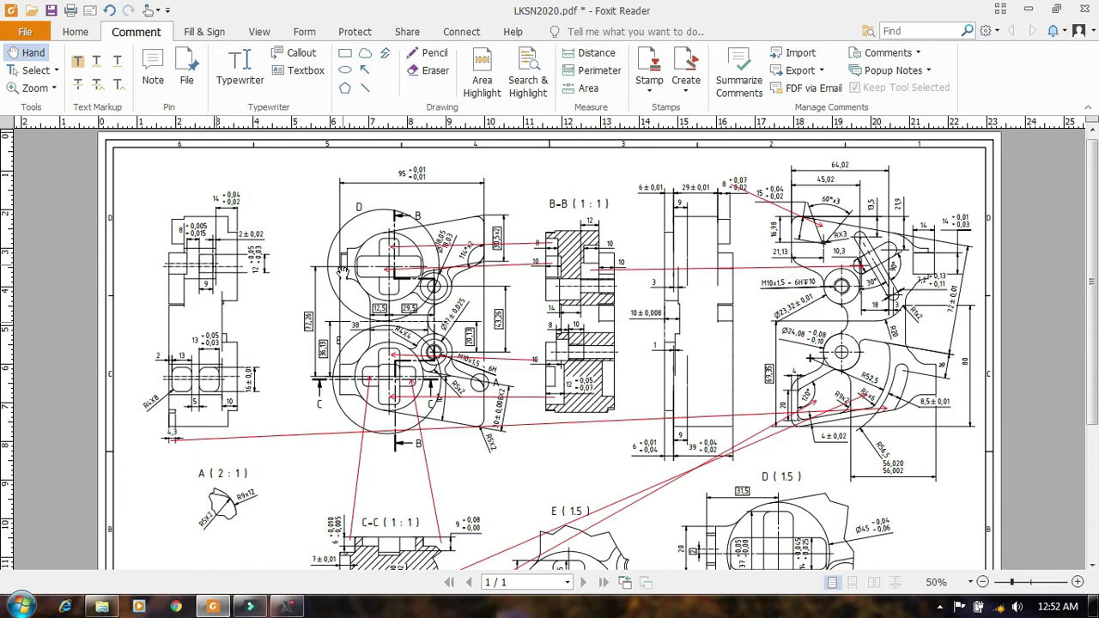
{"action": "scroll", "coordinate": [345, 391], "scroll_direction": "down", "scroll_amount": 5}
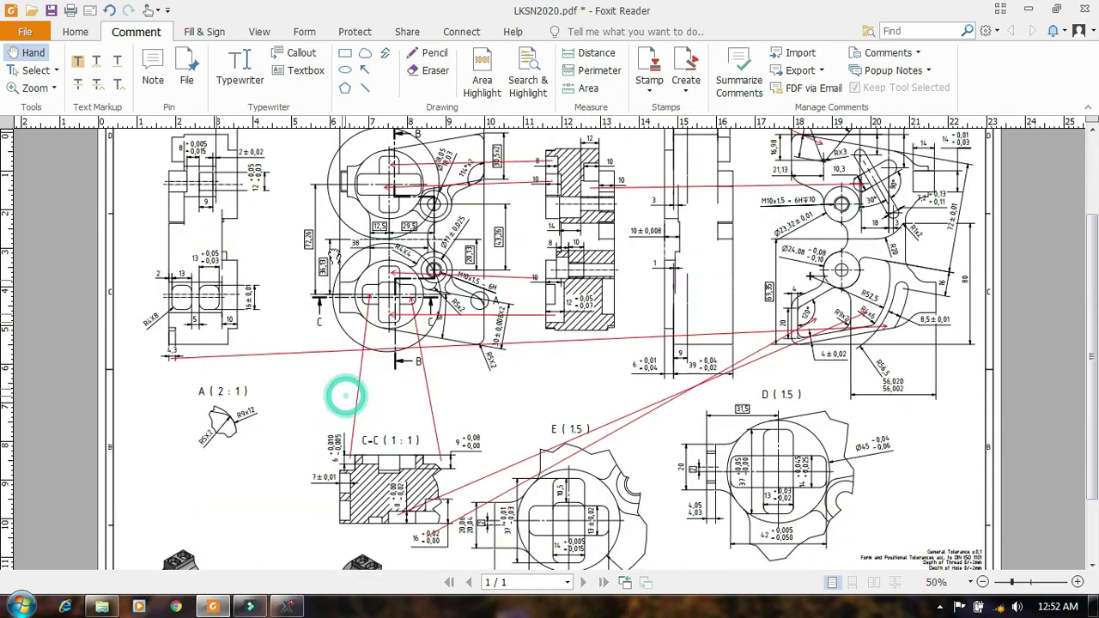
{"action": "scroll", "coordinate": [381, 330], "scroll_direction": "down", "scroll_amount": 1}
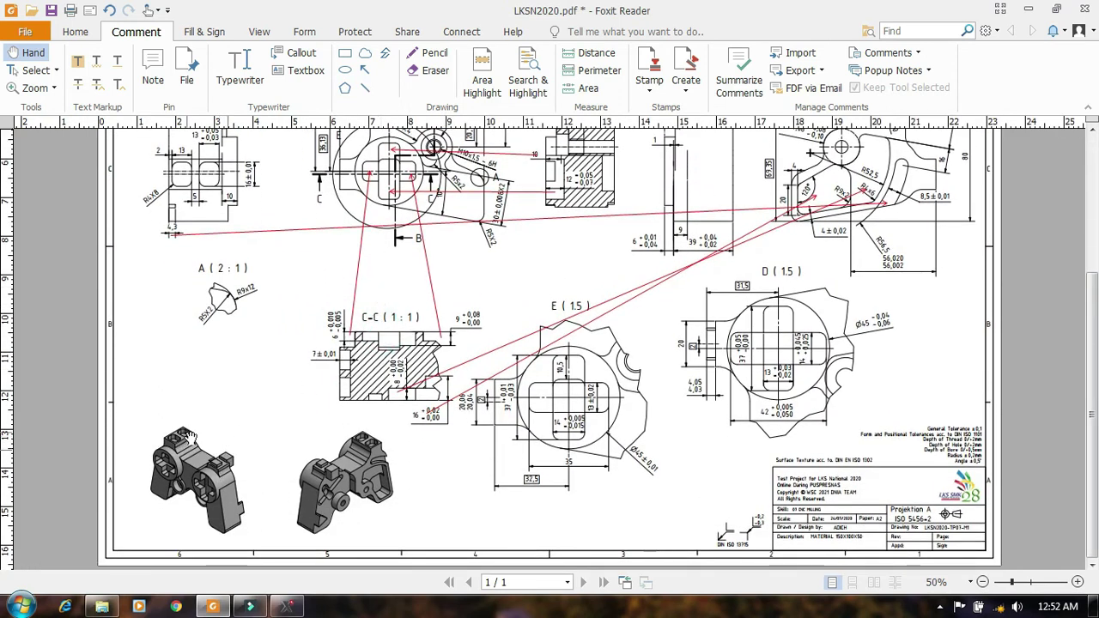
{"action": "left_click_drag", "start_coordinate": [347, 267], "coordinate": [352, 360]}
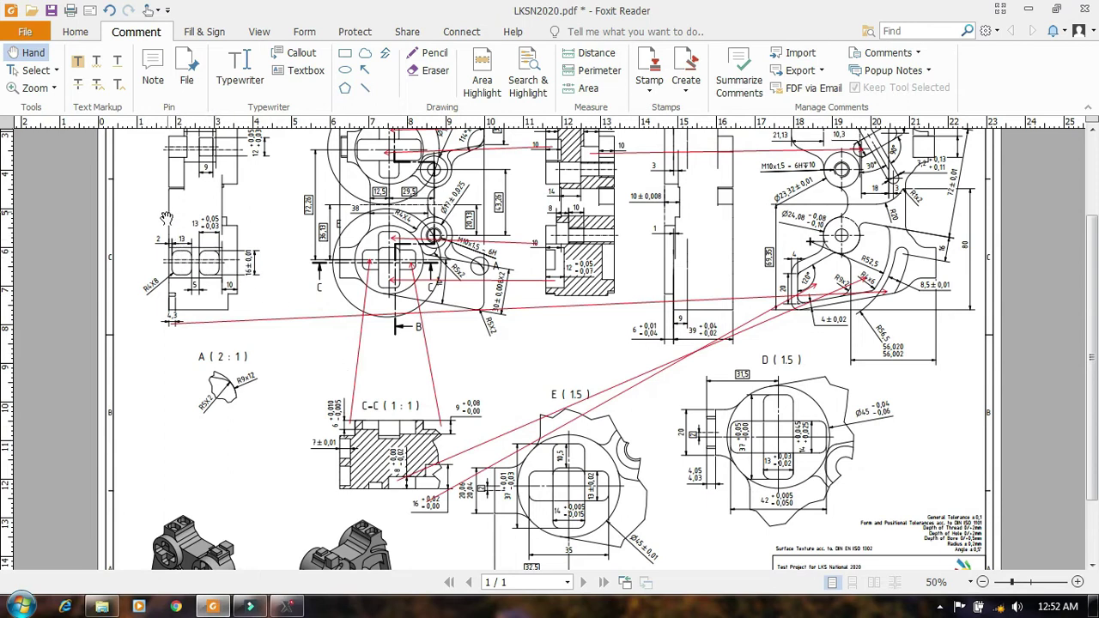
{"action": "scroll", "coordinate": [166, 219], "scroll_direction": "up", "scroll_amount": 1, "text": "ctrl"}
{"action": "scroll", "coordinate": [140, 362], "scroll_direction": "up", "scroll_amount": 1, "text": "ctrl"}
{"action": "left_click_drag", "start_coordinate": [194, 379], "coordinate": [322, 392]}
{"action": "scroll", "coordinate": [300, 388], "scroll_direction": "up", "scroll_amount": 3, "text": "ctrl"}
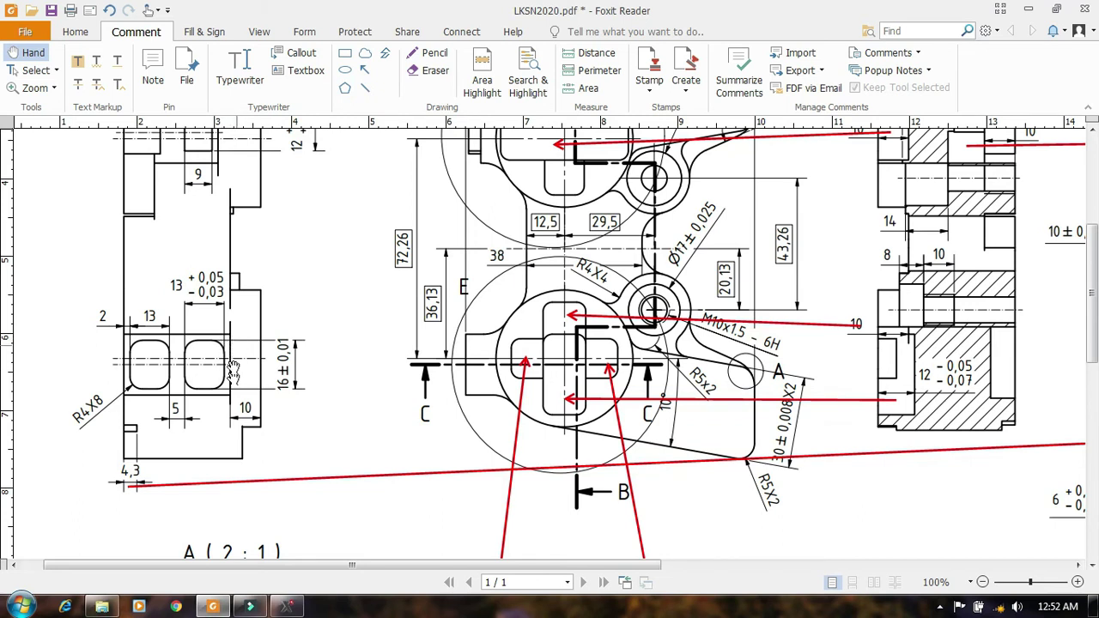
{"action": "left_click_drag", "start_coordinate": [371, 491], "coordinate": [351, 49]}
{"action": "left_click_drag", "start_coordinate": [694, 487], "coordinate": [688, 476]}
{"action": "left_click_drag", "start_coordinate": [359, 190], "coordinate": [397, 524]}
{"action": "left_click_drag", "start_coordinate": [327, 246], "coordinate": [334, 302]}
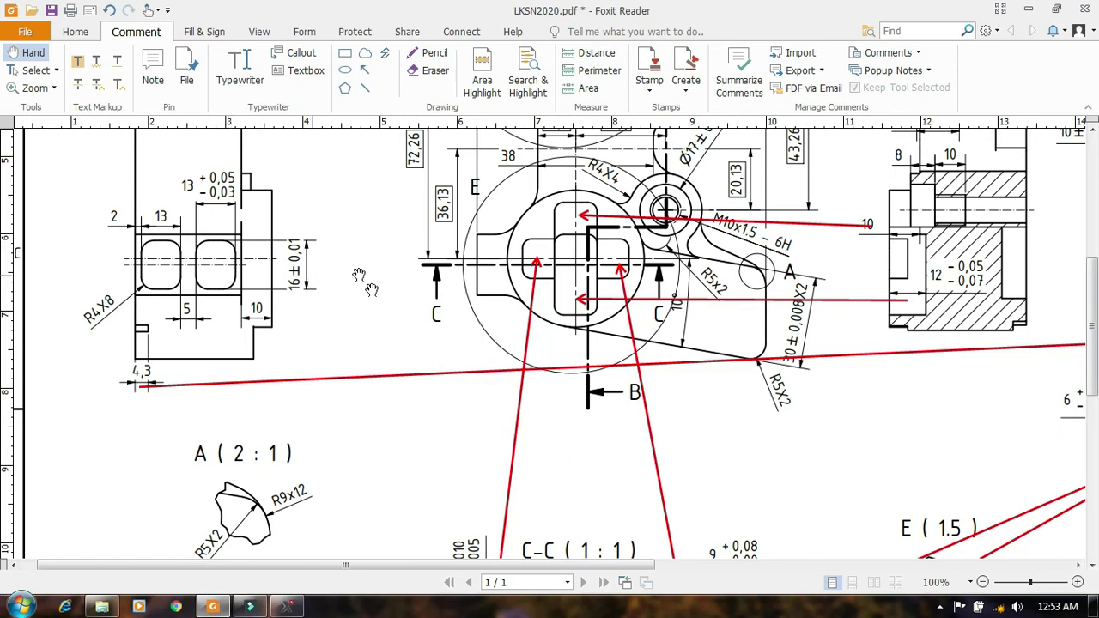
Step: Return to Mastercam and offset the upper edge of the wide block's face 2 mm inward as a copy
{"action": "left_click", "coordinate": [288, 607]}
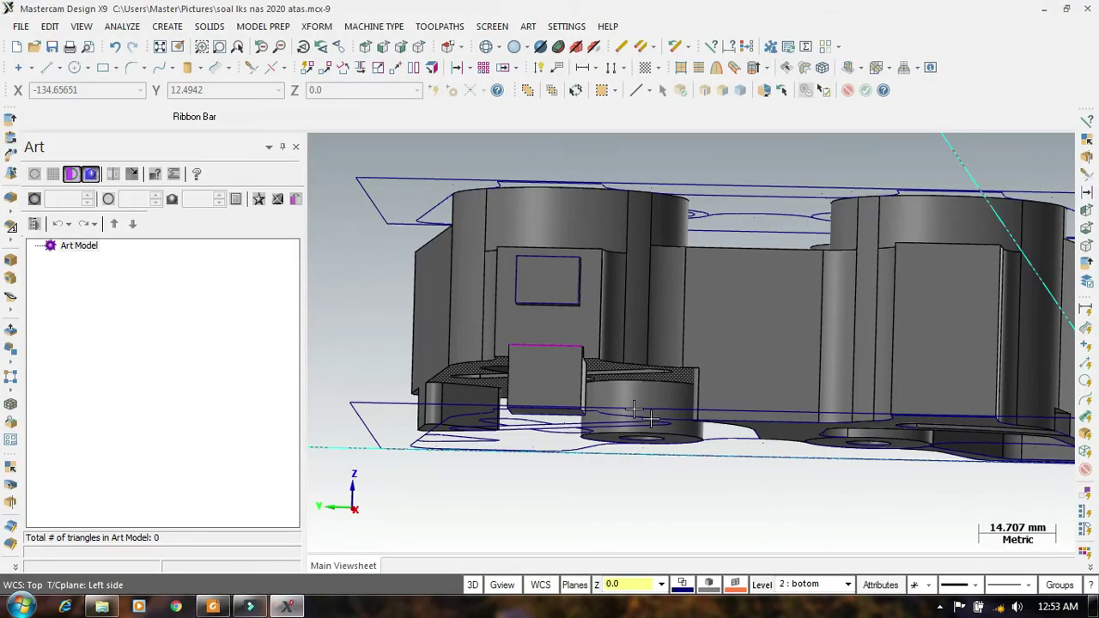
{"action": "middle_click_drag", "start_coordinate": [692, 507], "coordinate": [398, 494]}
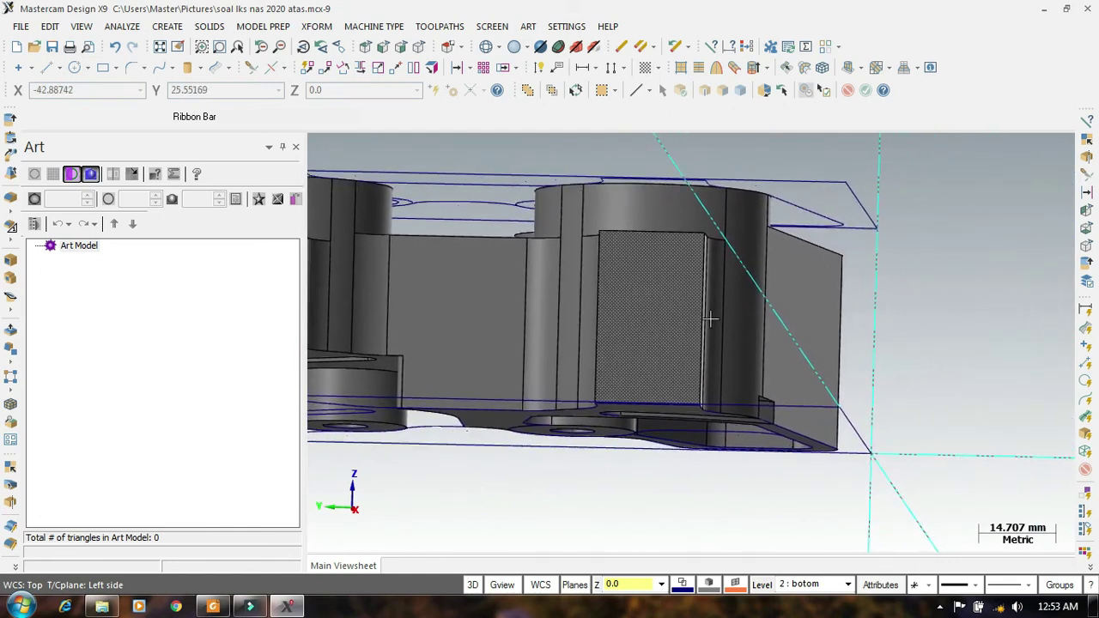
{"action": "scroll", "coordinate": [724, 277], "scroll_direction": "up", "scroll_amount": 1}
{"action": "mouse_move", "coordinate": [770, 371]}
{"action": "middle_mouse_down"}
{"action": "mouse_move", "coordinate": [753, 353]}
{"action": "mouse_move", "coordinate": [759, 359]}
{"action": "middle_mouse_up"}
{"action": "scroll", "coordinate": [643, 503], "scroll_direction": "down", "scroll_amount": 1}
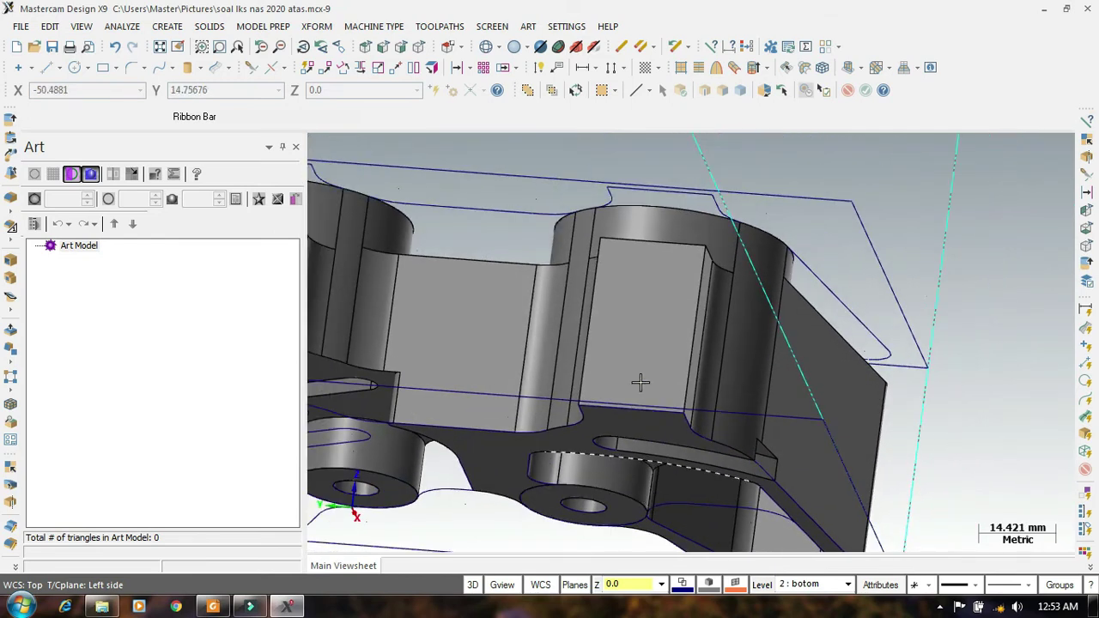
{"action": "scroll", "coordinate": [638, 330], "scroll_direction": "up", "scroll_amount": 1}
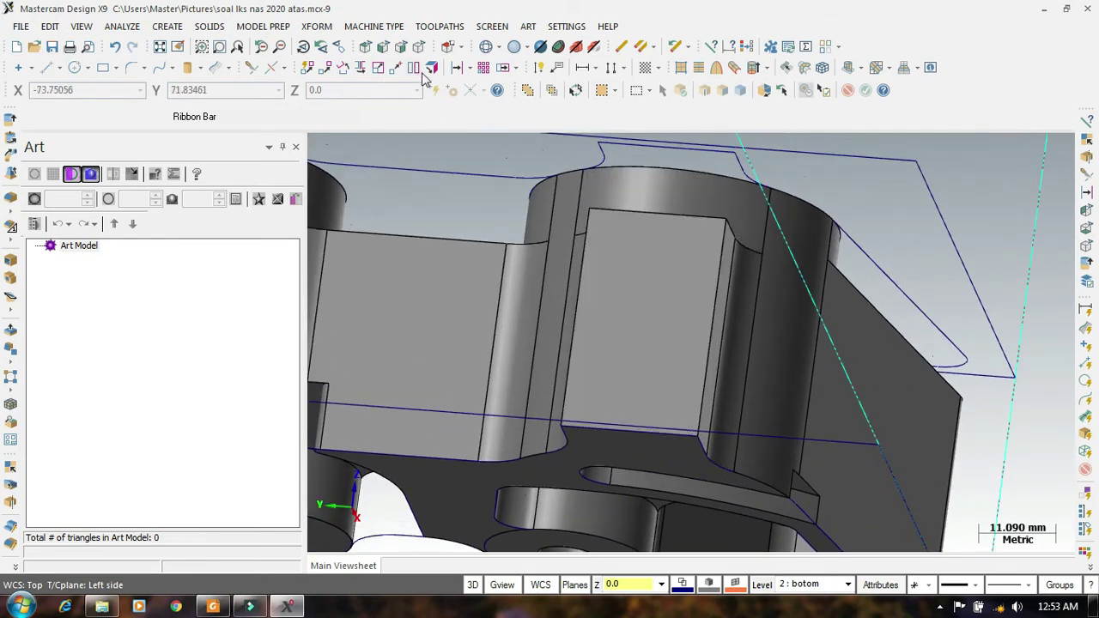
{"action": "left_click", "coordinate": [457, 68]}
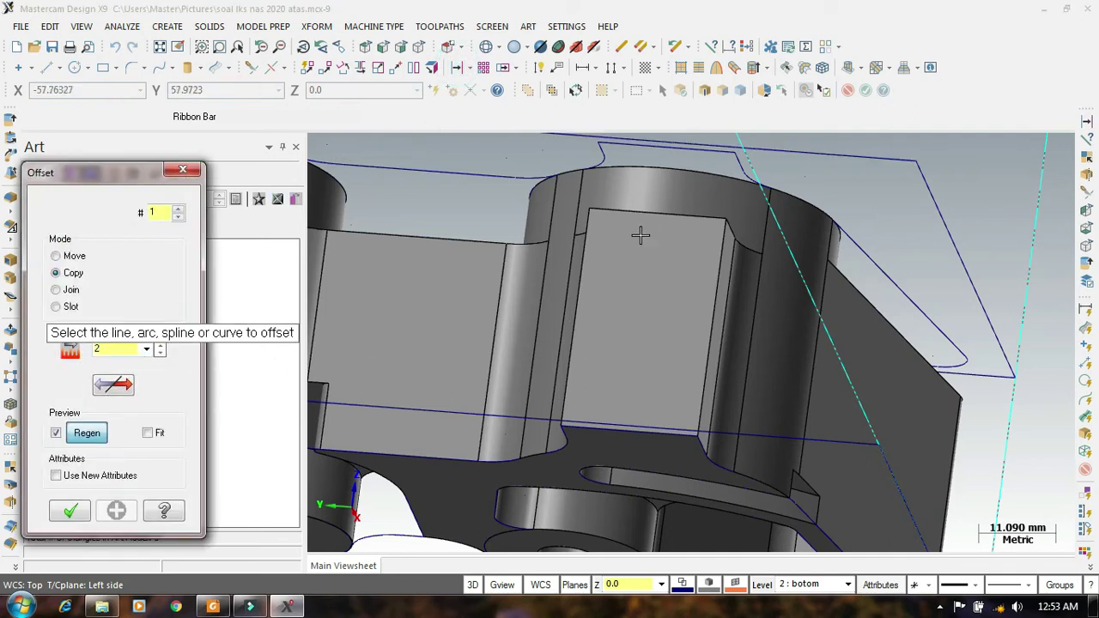
{"action": "left_click", "coordinate": [682, 176]}
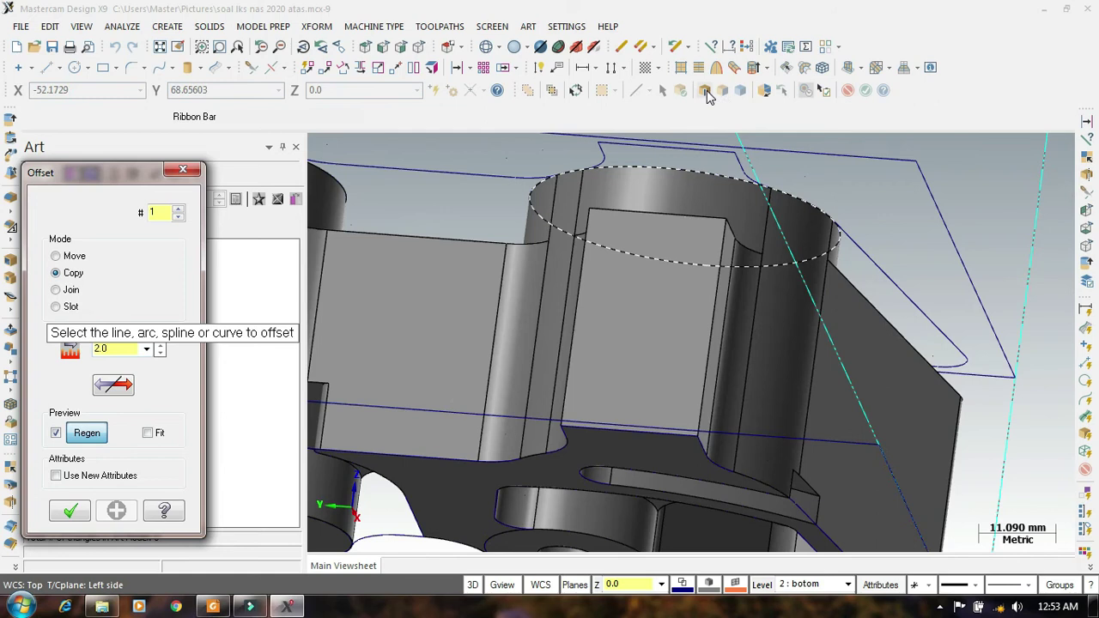
{"action": "left_click", "coordinate": [706, 90]}
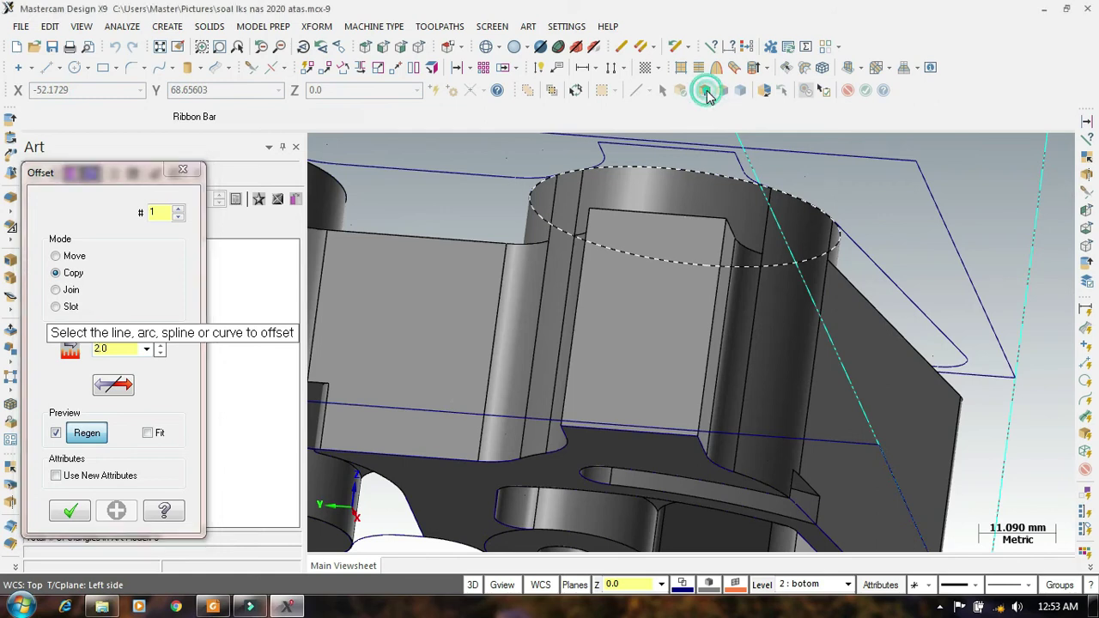
{"action": "left_click", "coordinate": [644, 210]}
{"action": "left_click", "coordinate": [639, 236]}
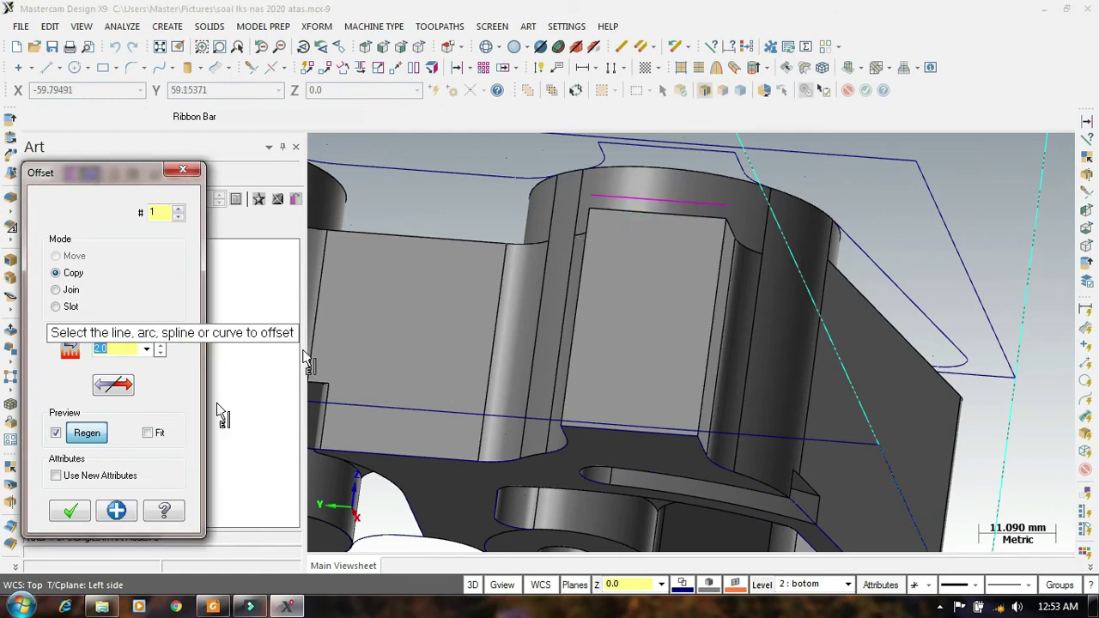
{"action": "left_click", "coordinate": [113, 384]}
Step: Offset the two side edges and the lower edge of the wide block's face 2 mm inward as copies
{"action": "left_click", "coordinate": [581, 295]}
{"action": "left_click", "coordinate": [606, 297]}
{"action": "left_click", "coordinate": [120, 388]}
{"action": "left_click", "coordinate": [123, 389]}
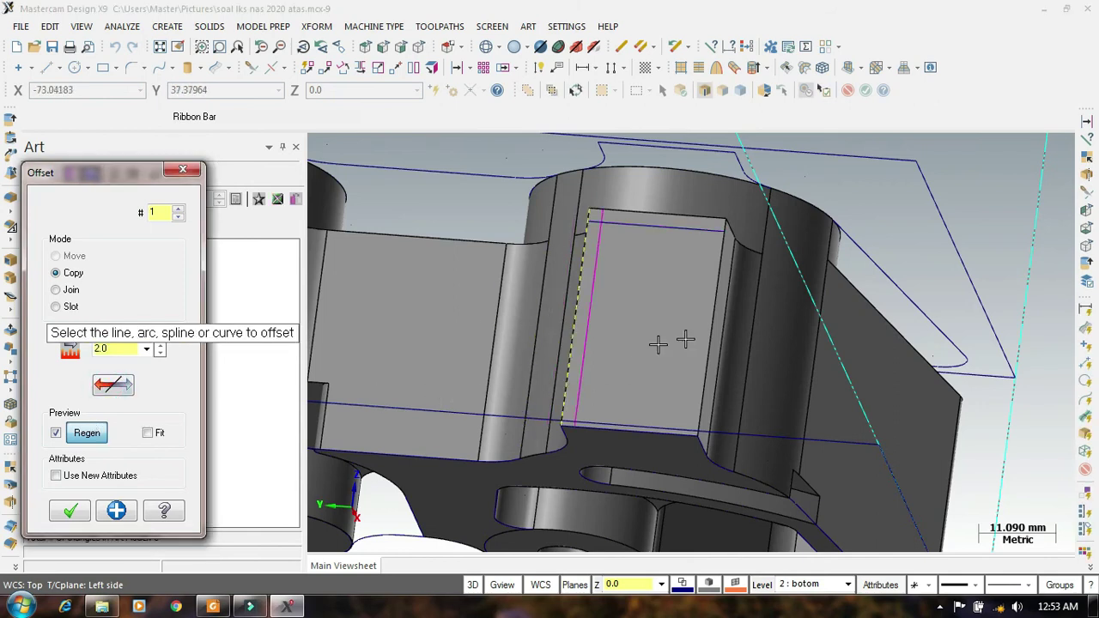
{"action": "left_click", "coordinate": [713, 314]}
{"action": "left_click", "coordinate": [682, 314]}
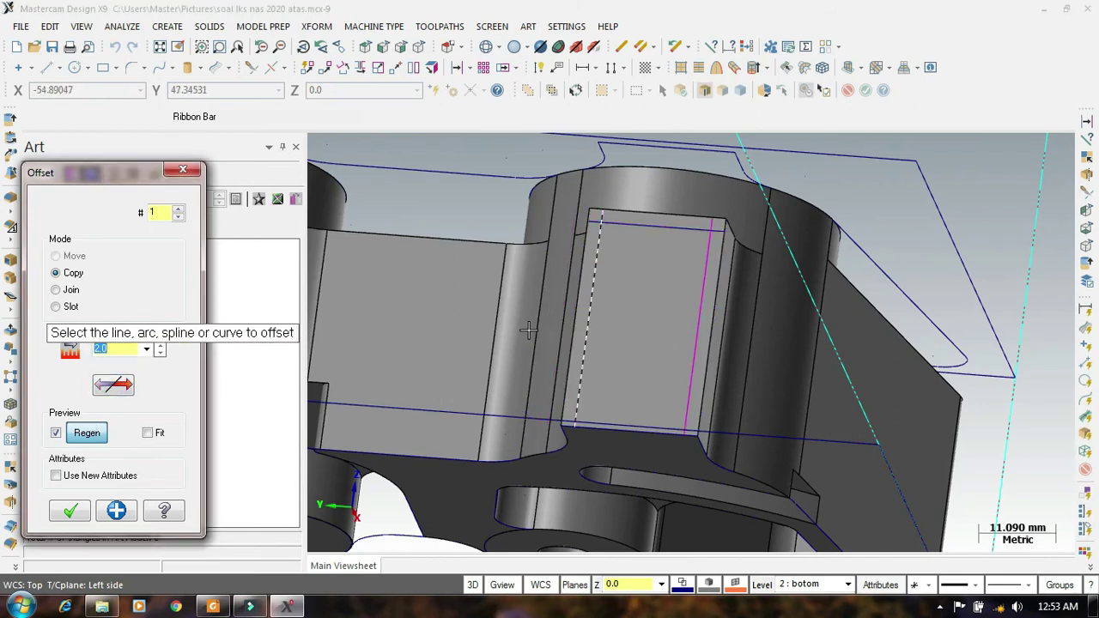
{"action": "left_click", "coordinate": [622, 429]}
{"action": "left_click", "coordinate": [635, 336]}
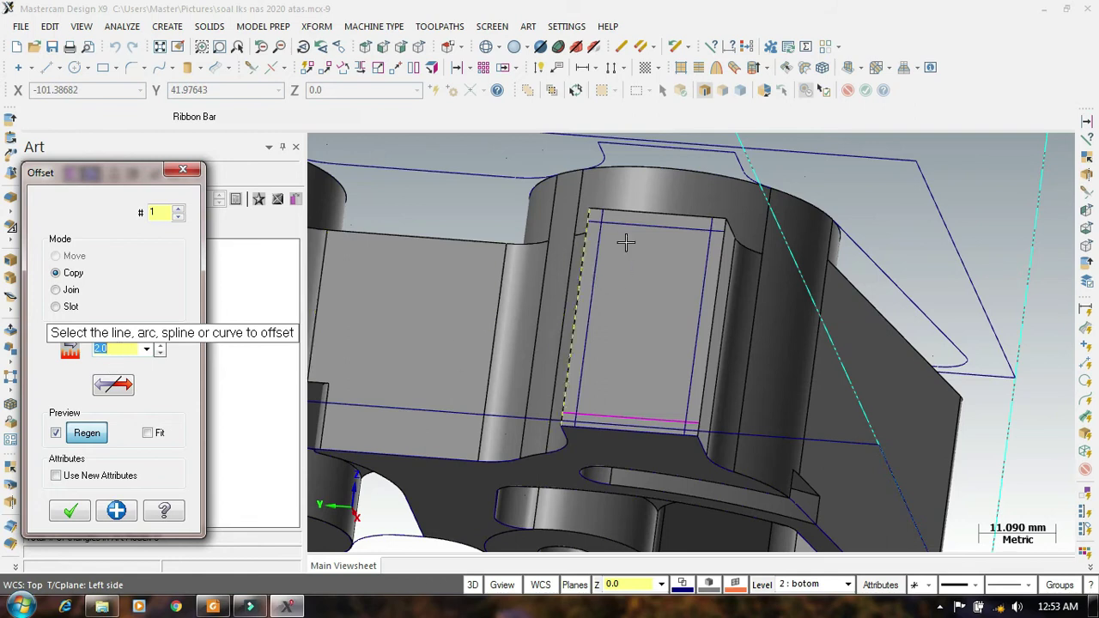
Step: Check the pocket width in the drawing, then offset the upper inset line 13 mm down and the lower inset line 13 mm up
{"action": "left_click", "coordinate": [657, 225]}
{"action": "left_click", "coordinate": [112, 384]}
{"action": "left_click", "coordinate": [250, 607]}
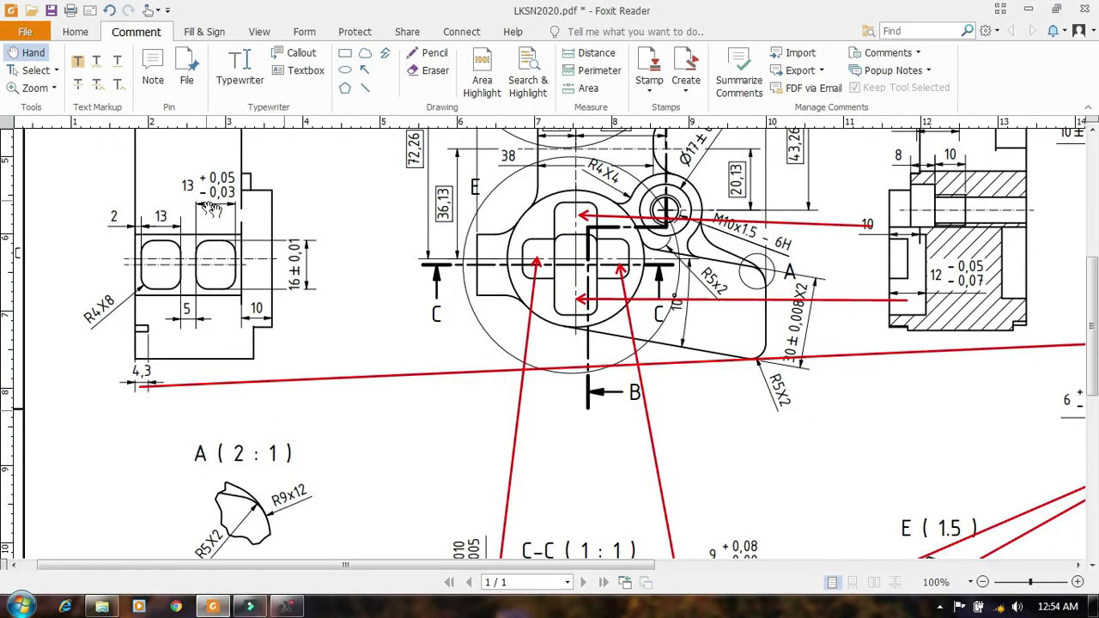
{"action": "left_click", "coordinate": [288, 607]}
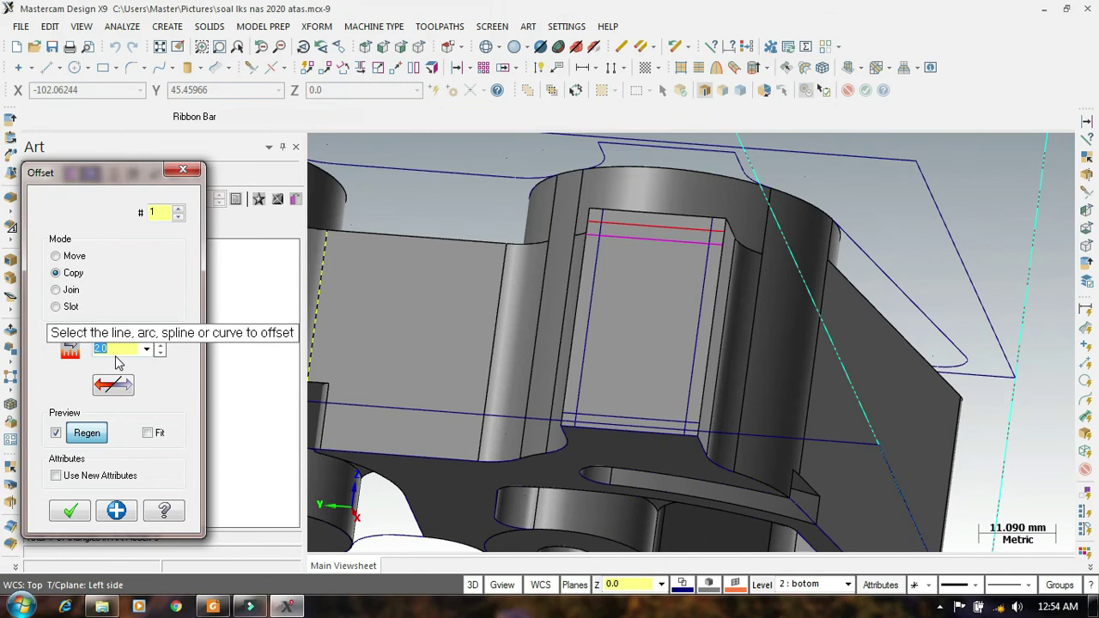
{"action": "type", "text": "13"}
{"action": "key", "text": "Return"}
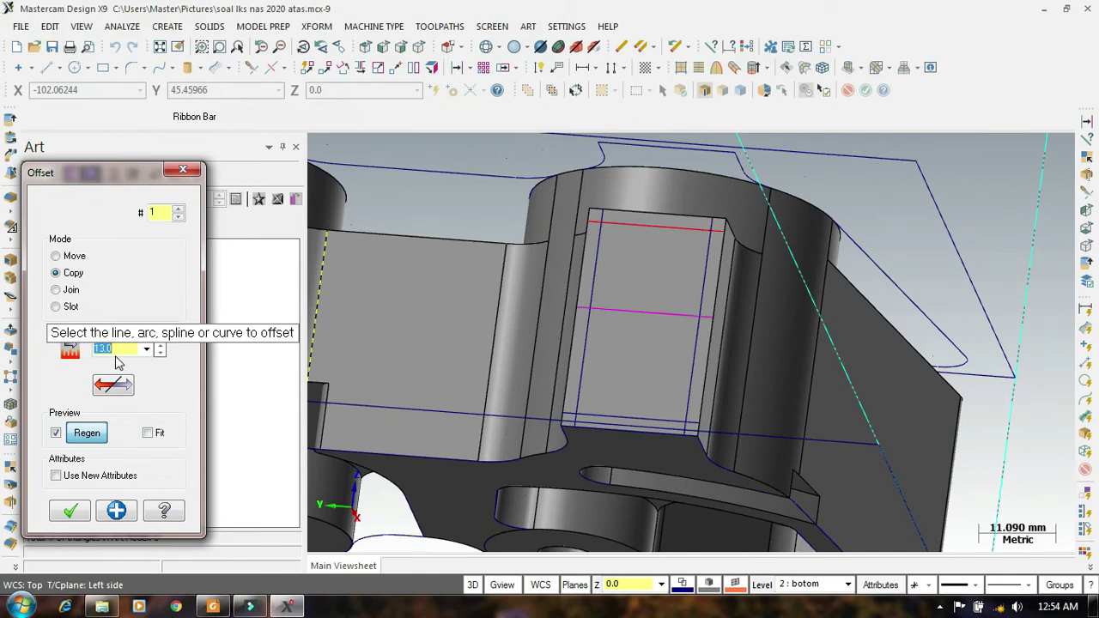
{"action": "left_click", "coordinate": [633, 417]}
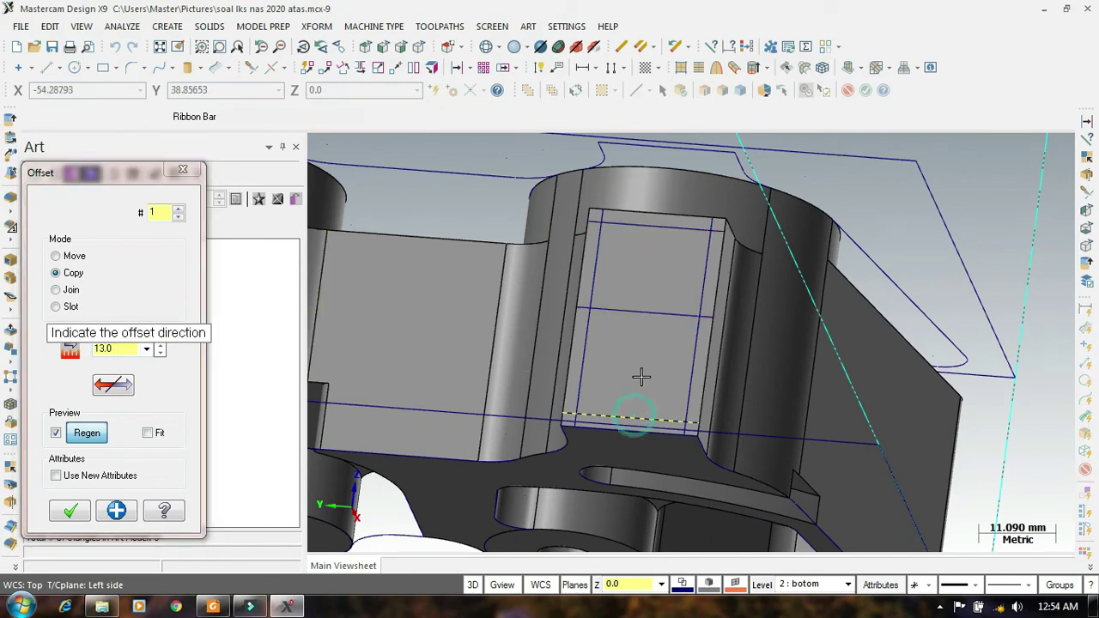
{"action": "left_click", "coordinate": [634, 371]}
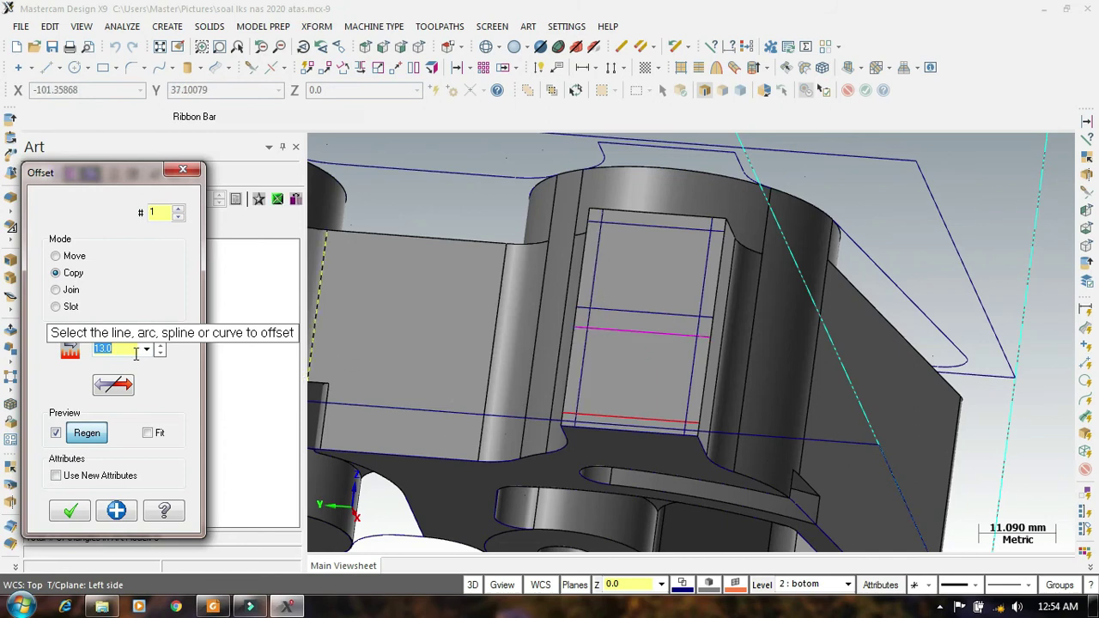
{"action": "left_click", "coordinate": [72, 511]}
{"action": "middle_click_drag", "start_coordinate": [609, 395], "coordinate": [635, 297]}
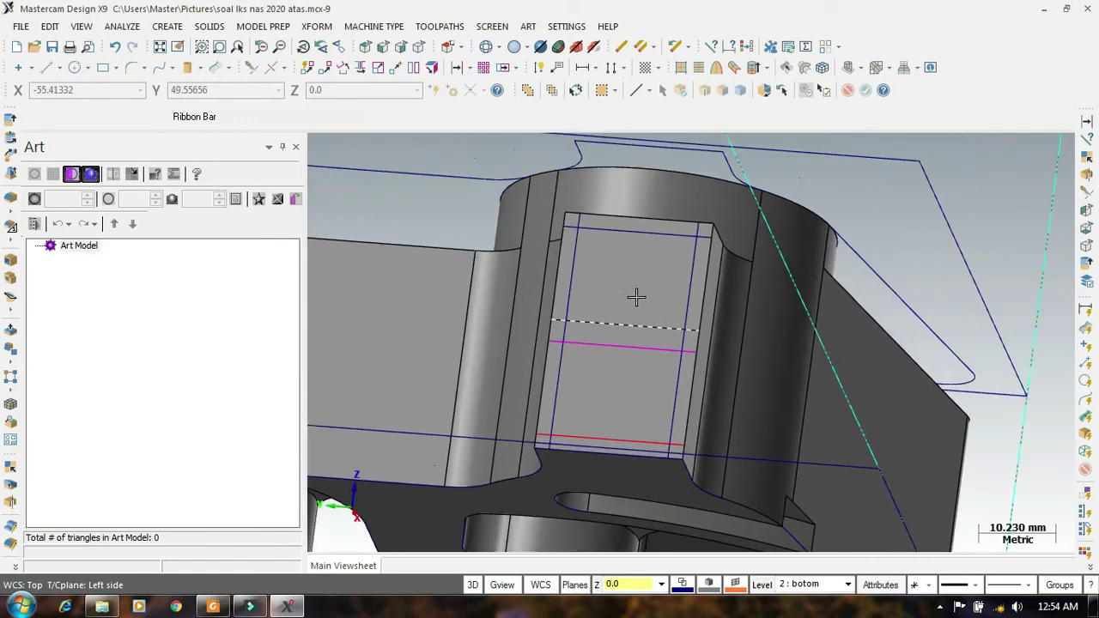
Step: Check the corner radius in the drawing and fillet the four outer corners of the inset rectangle with a 4 mm radius
{"action": "left_click", "coordinate": [288, 606]}
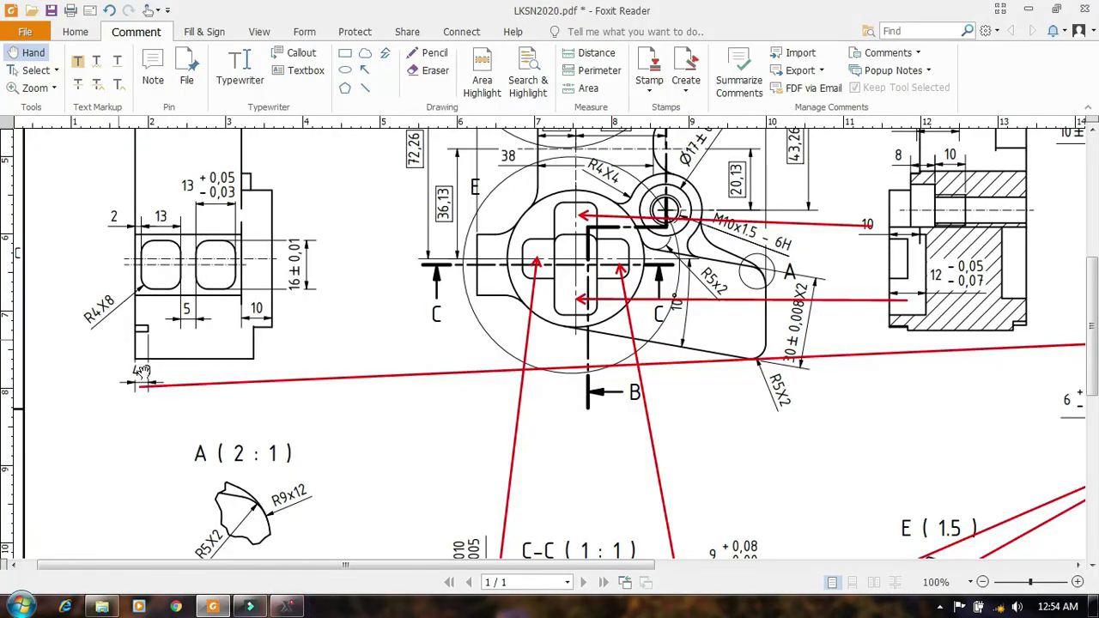
{"action": "left_click", "coordinate": [288, 606]}
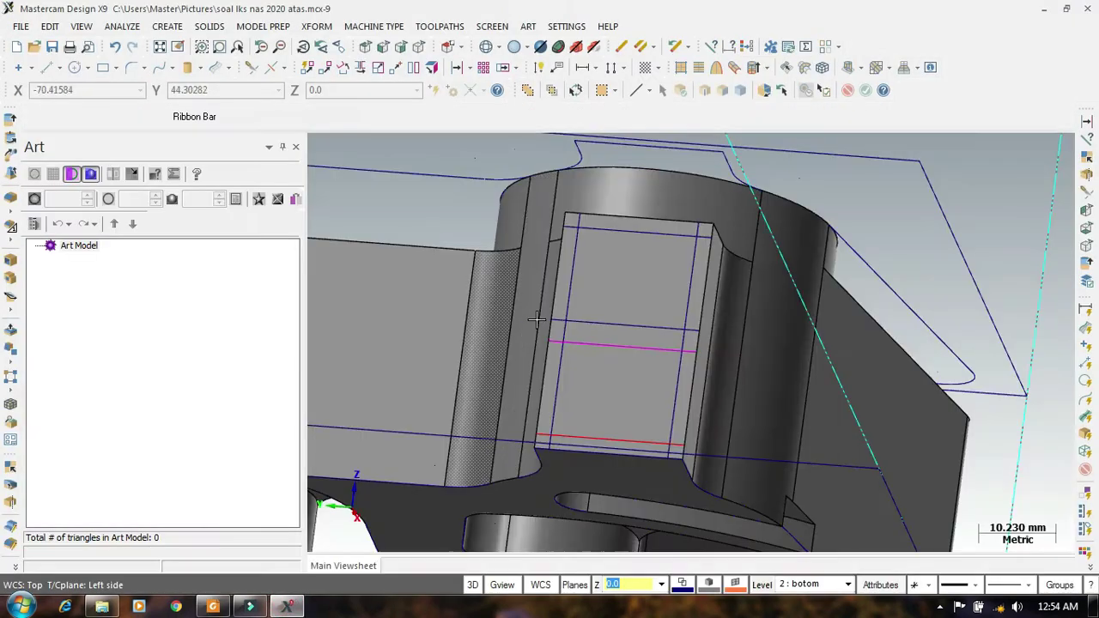
{"action": "left_click", "coordinate": [132, 68]}
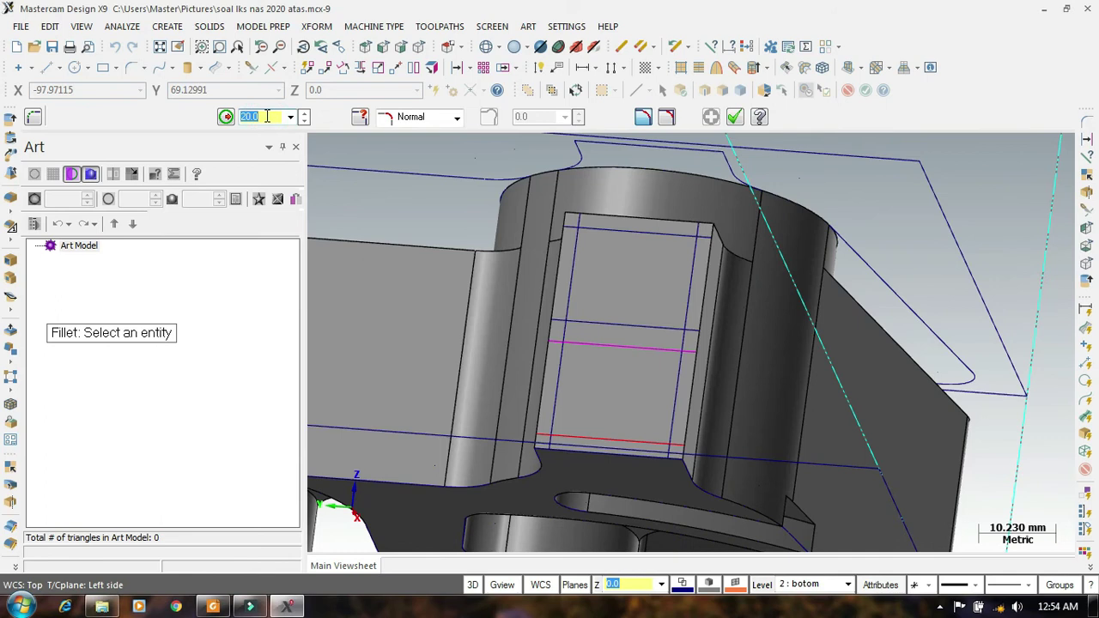
{"action": "type", "text": "4"}
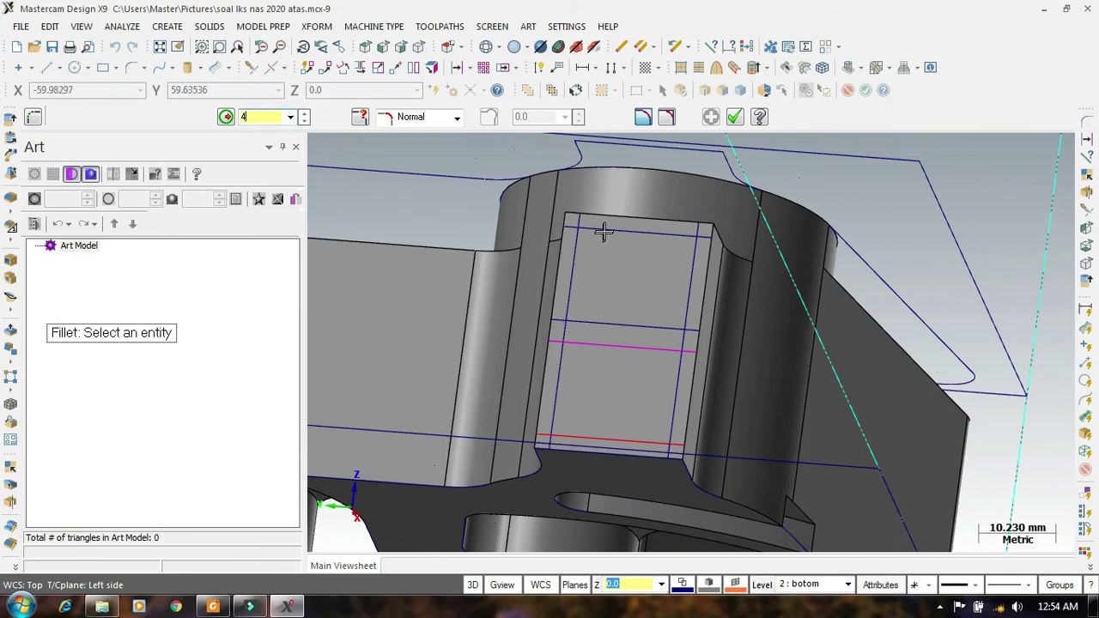
{"action": "left_click", "coordinate": [578, 243]}
{"action": "left_click", "coordinate": [601, 236]}
{"action": "left_click", "coordinate": [676, 235]}
{"action": "left_click", "coordinate": [691, 255]}
{"action": "left_click", "coordinate": [659, 425]}
{"action": "left_click", "coordinate": [606, 437]}
{"action": "left_click", "coordinate": [566, 435]}
{"action": "left_click", "coordinate": [558, 419]}
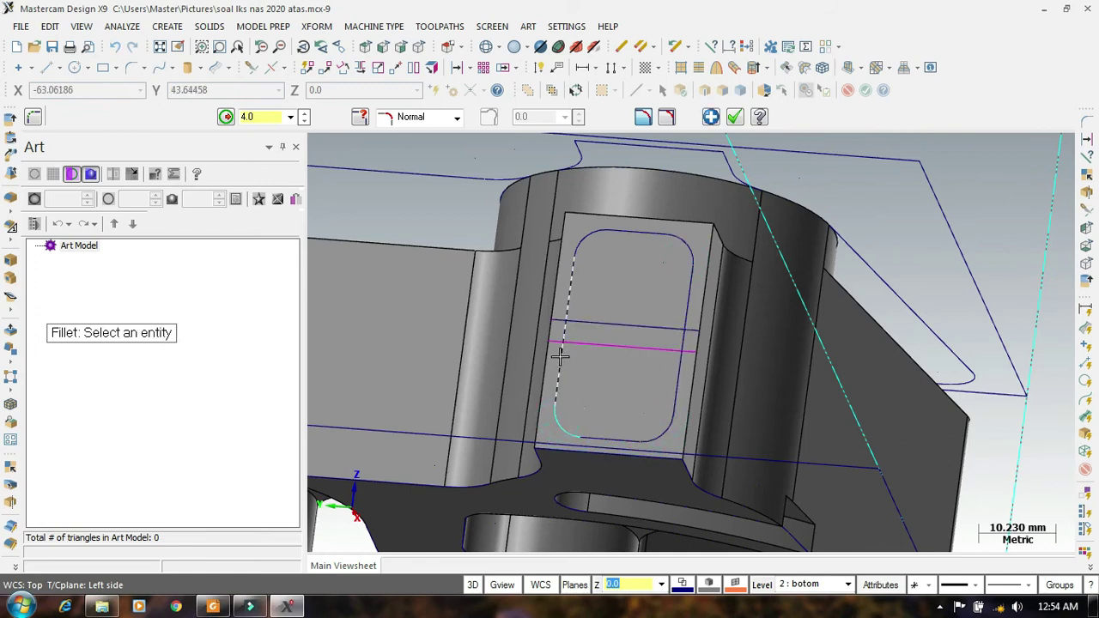
Step: Fillet the lower pocket outline's two upper corners with a 4 mm radius
{"action": "left_click", "coordinate": [562, 356]}
{"action": "left_click", "coordinate": [581, 350]}
{"action": "left_click", "coordinate": [656, 352]}
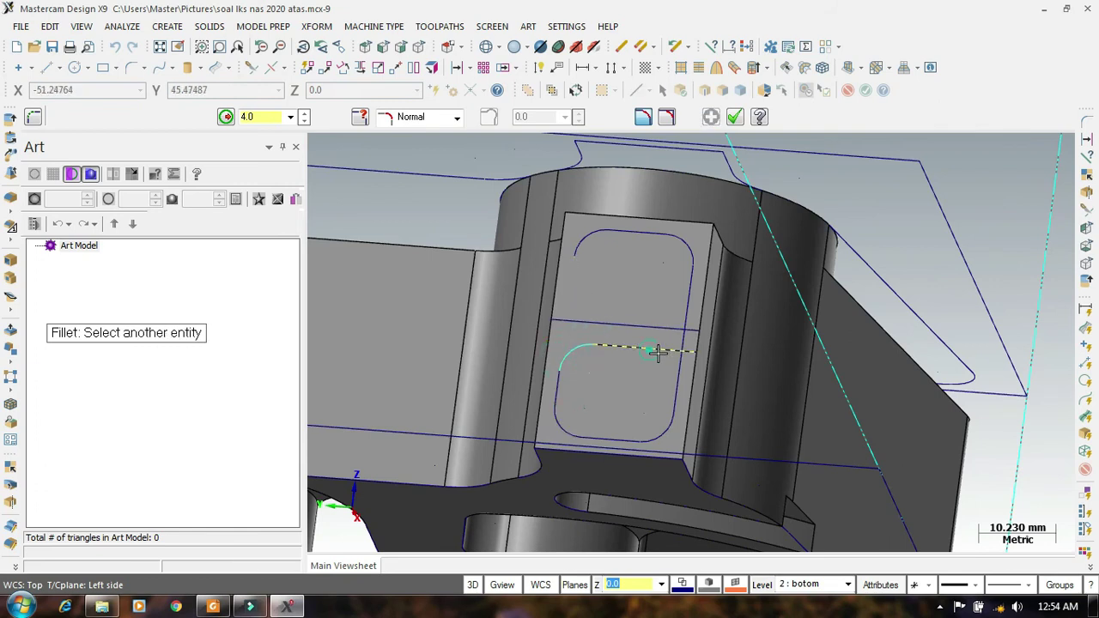
{"action": "left_click", "coordinate": [676, 378]}
{"action": "left_click", "coordinate": [661, 146]}
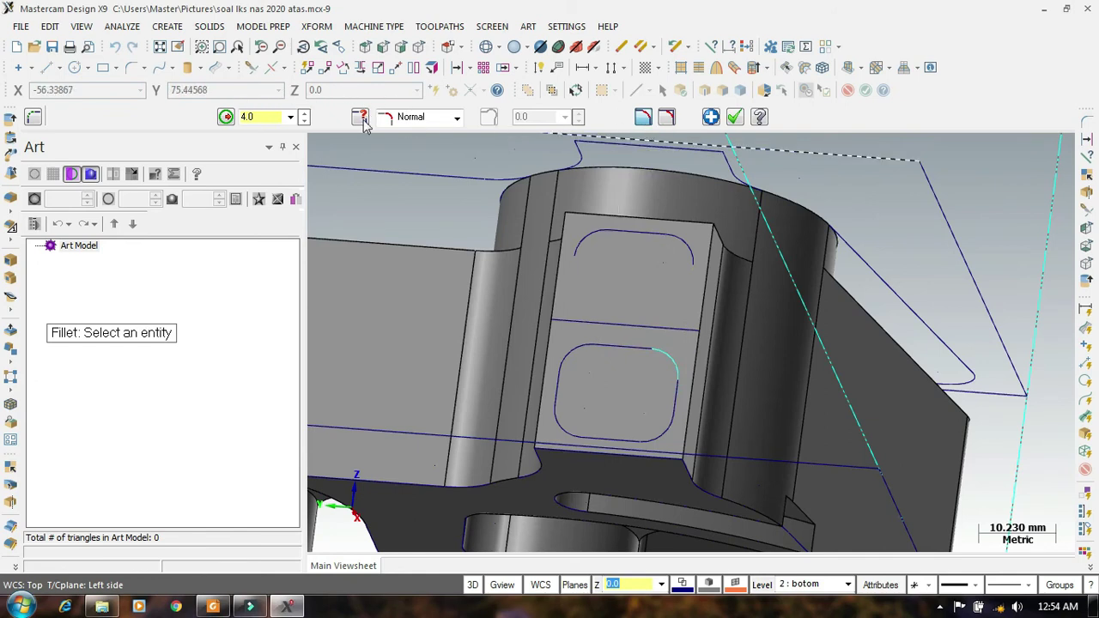
Step: Extend the lower pocket outline's two side lines up to the upper outline's corner arcs
{"action": "left_click", "coordinate": [250, 68]}
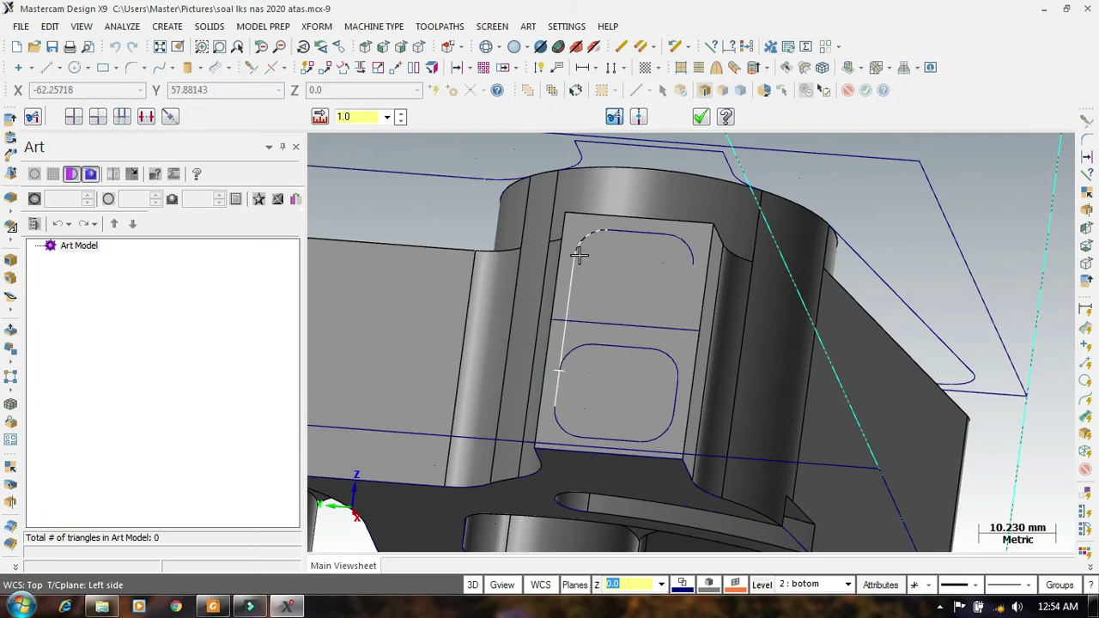
{"action": "left_click", "coordinate": [668, 391]}
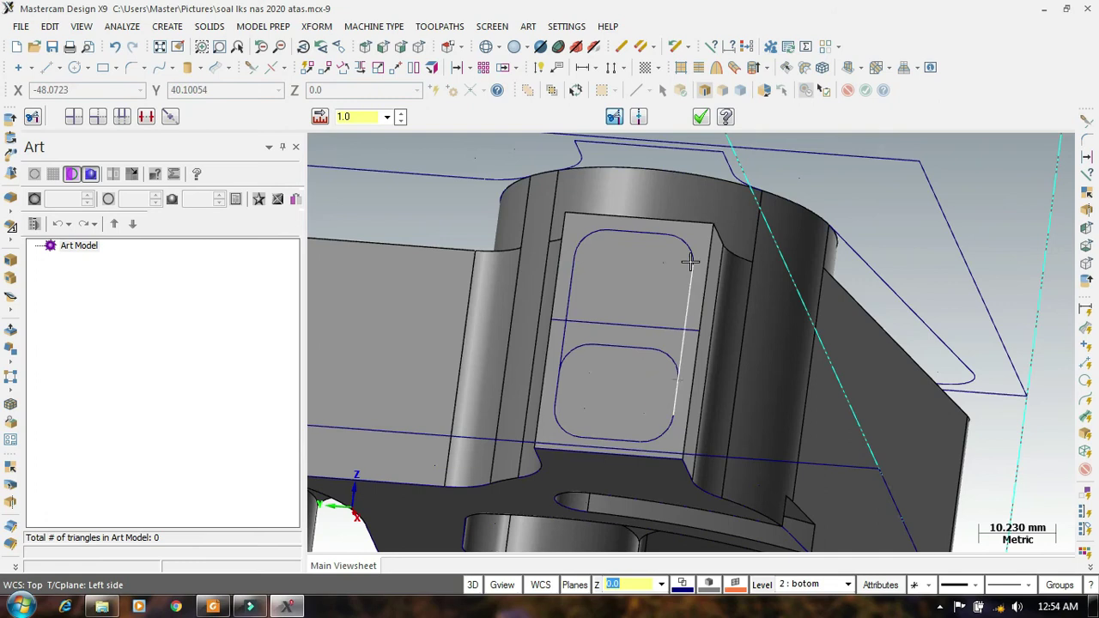
{"action": "left_click", "coordinate": [691, 259]}
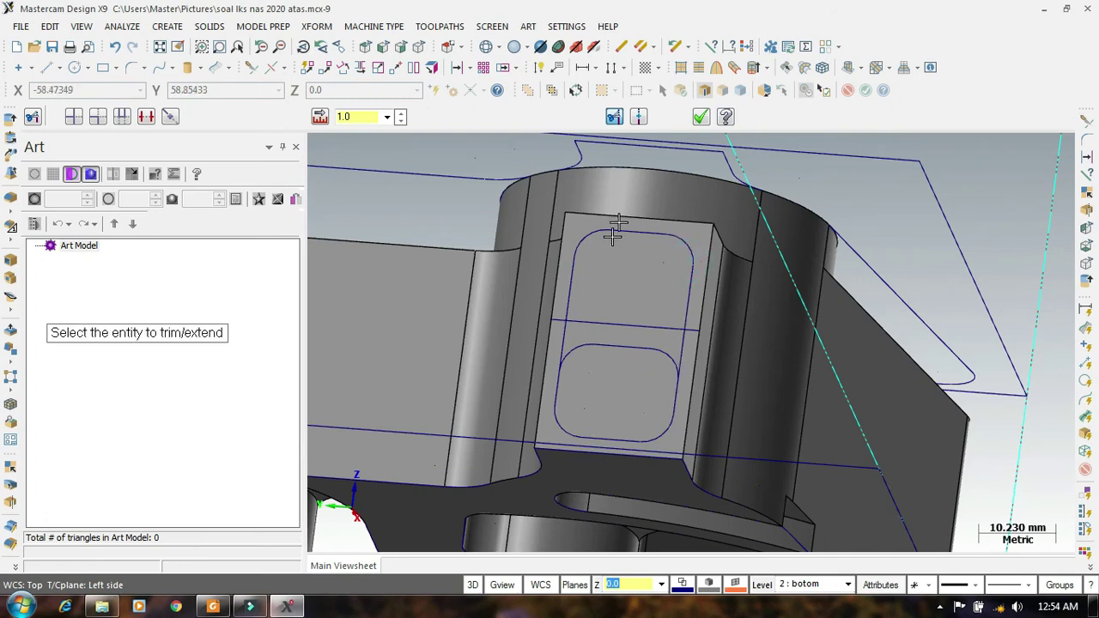
{"action": "left_click", "coordinate": [700, 117]}
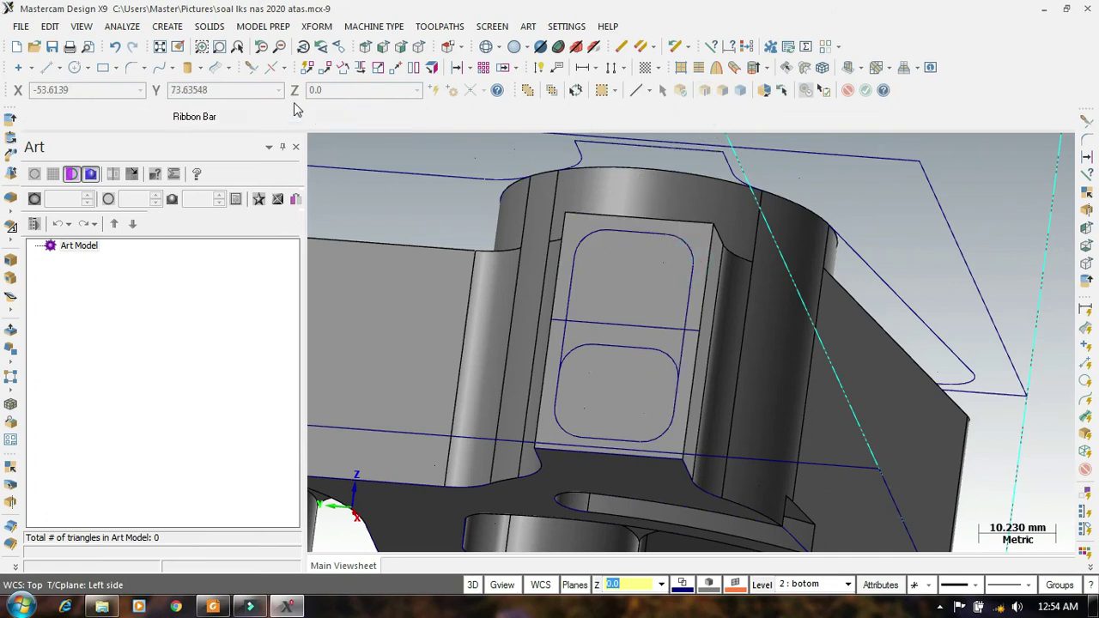
Step: Fillet the upper pocket outline's two lower corners with a 4 mm radius
{"action": "left_click", "coordinate": [133, 68]}
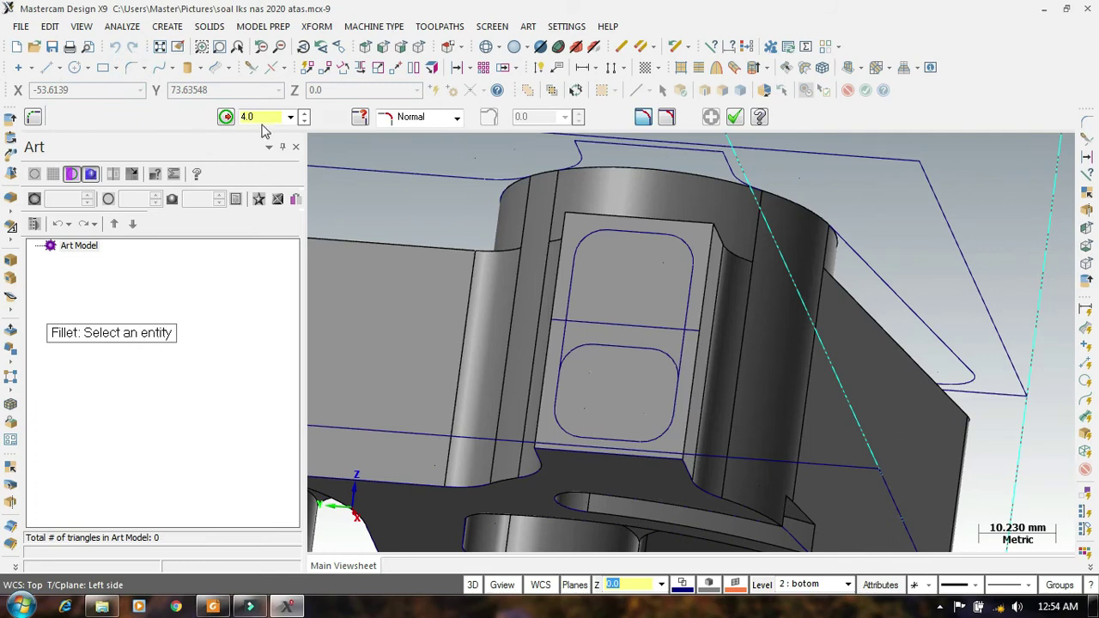
{"action": "left_click", "coordinate": [570, 301]}
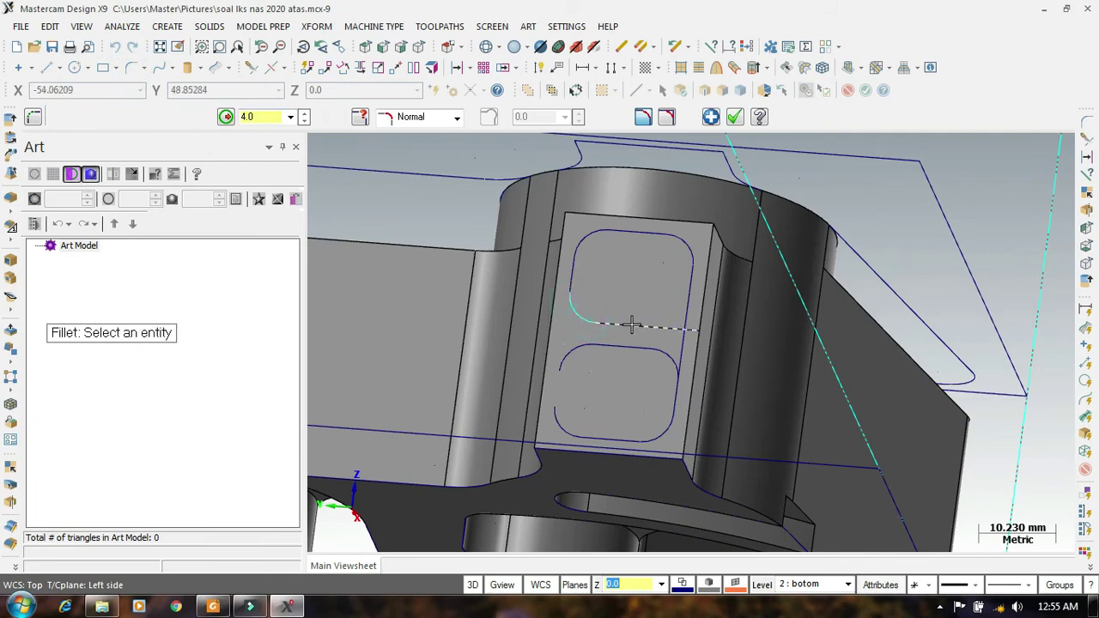
{"action": "left_click", "coordinate": [686, 310]}
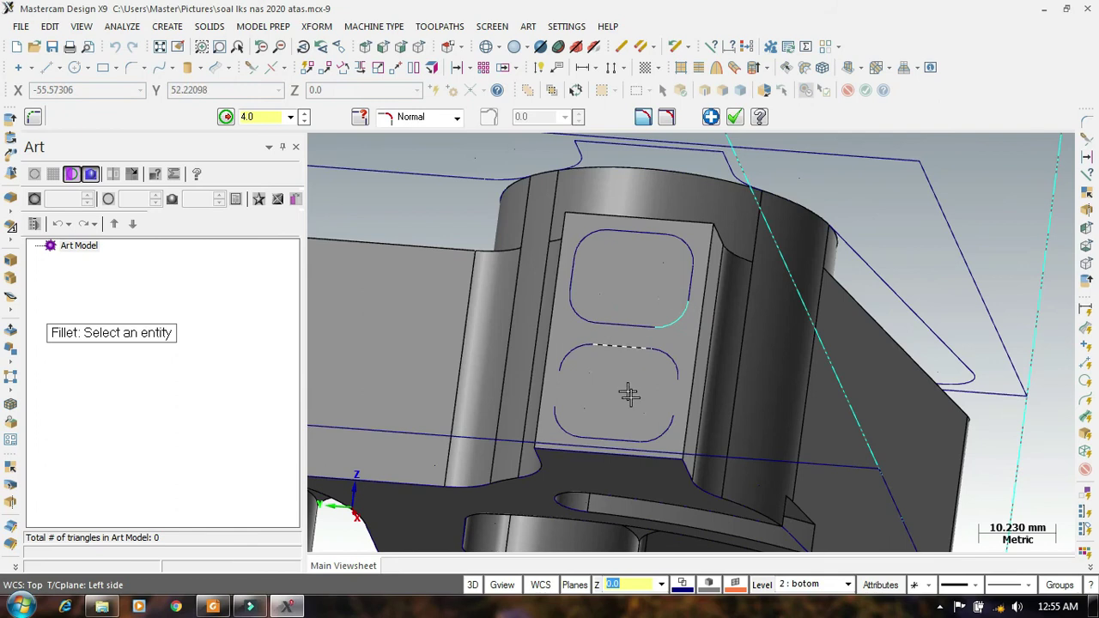
Step: Close the lower pocket outline with a 5 mm line between the corner arcs on each side
{"action": "scroll", "coordinate": [588, 390], "scroll_direction": "up", "scroll_amount": 3}
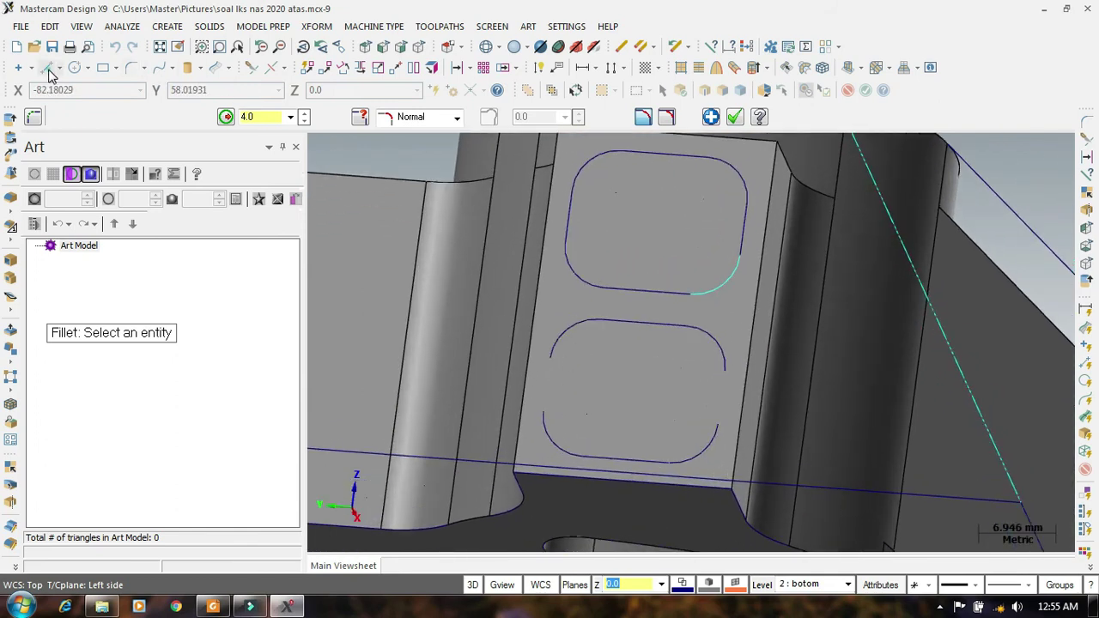
{"action": "left_click", "coordinate": [47, 67]}
{"action": "left_click", "coordinate": [544, 413]}
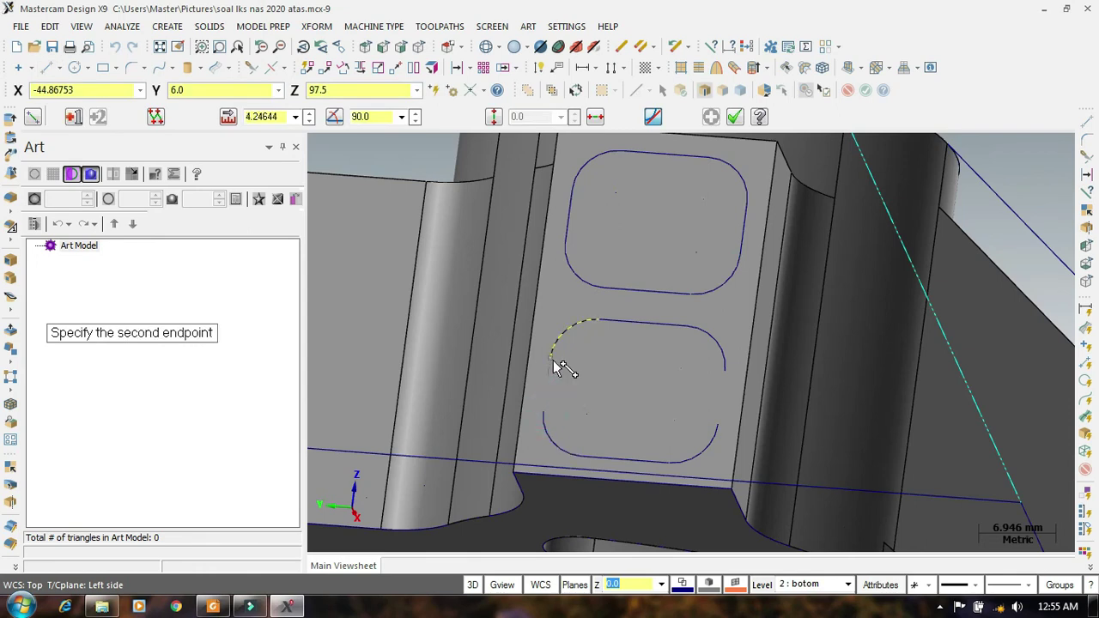
{"action": "left_click", "coordinate": [553, 360]}
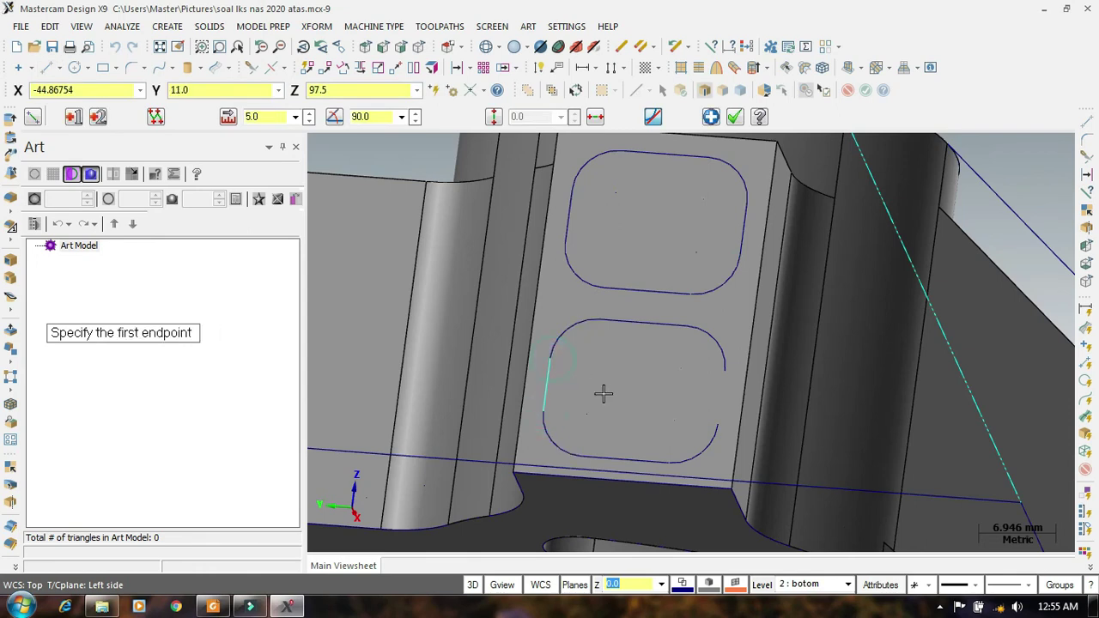
{"action": "left_click", "coordinate": [723, 372]}
{"action": "left_click", "coordinate": [713, 424]}
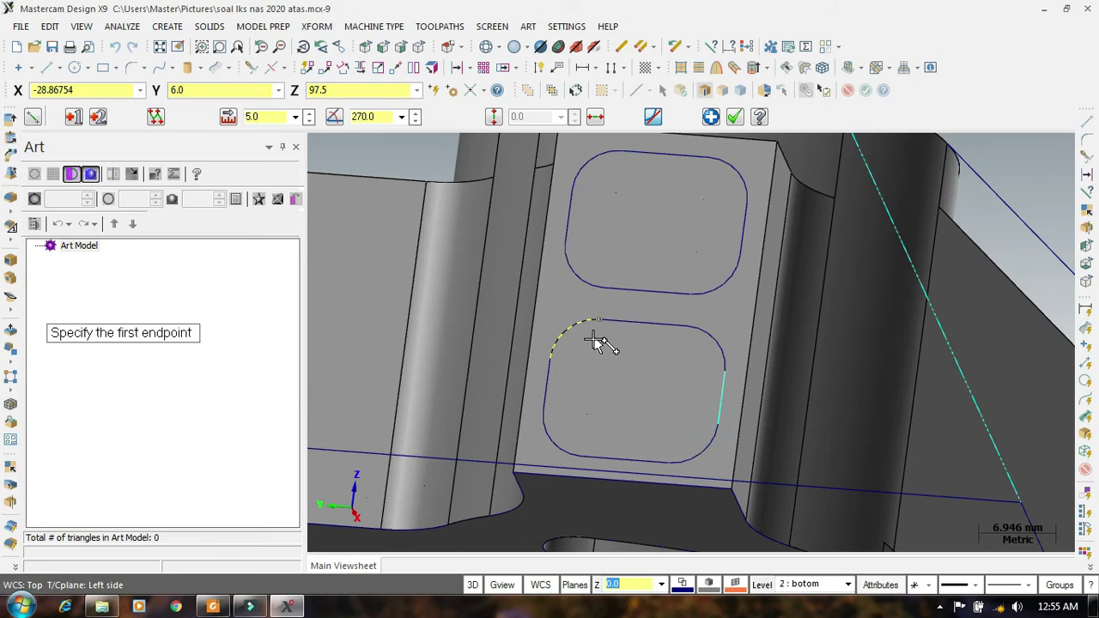
{"action": "scroll", "coordinate": [594, 340], "scroll_direction": "down", "scroll_amount": 3}
{"action": "left_click", "coordinate": [735, 117]}
Step: Start a wireframe Split Solid Face on the wide block's face and select all segments of the upper rounded outline
{"action": "scroll", "coordinate": [622, 310], "scroll_direction": "down", "scroll_amount": 2}
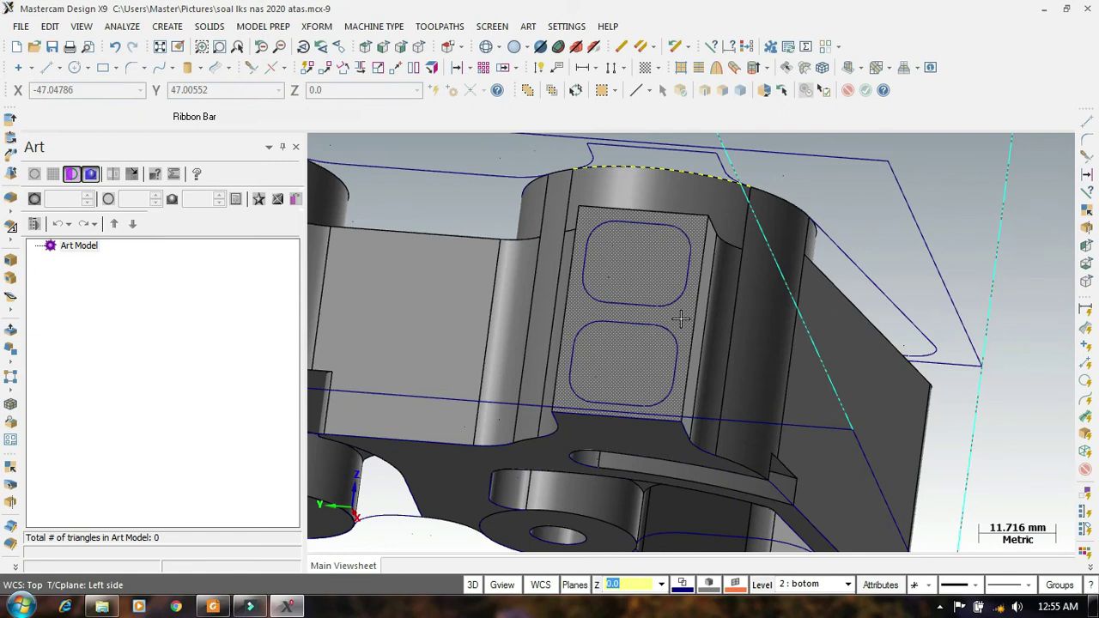
{"action": "left_click", "coordinate": [262, 27]}
{"action": "left_click", "coordinate": [263, 79]}
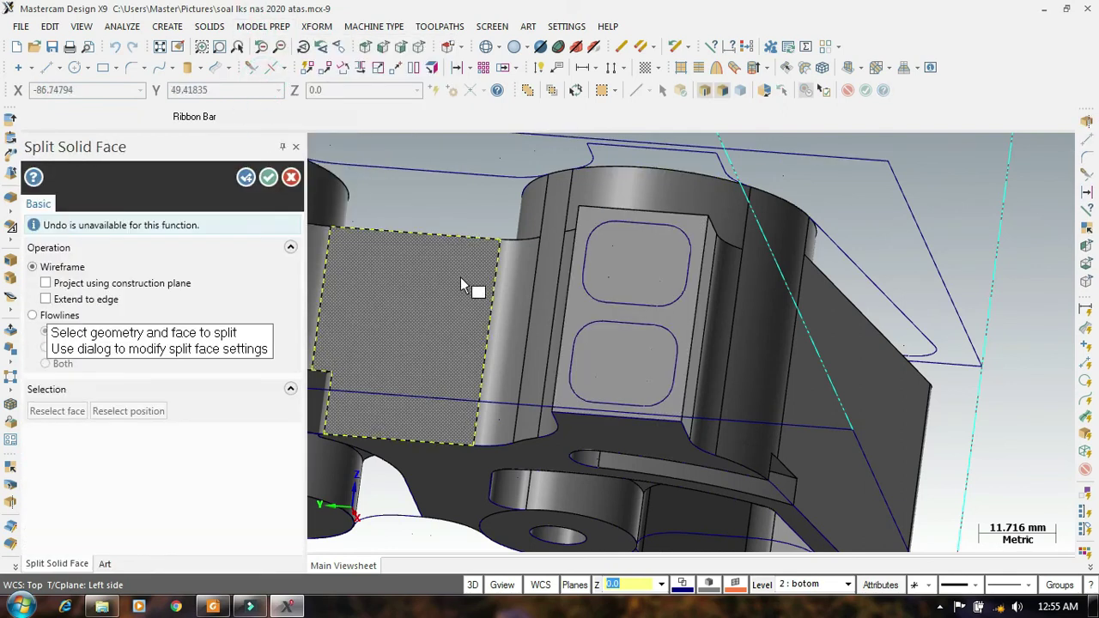
{"action": "left_click", "coordinate": [666, 308]}
{"action": "left_click", "coordinate": [704, 91]}
{"action": "scroll", "coordinate": [613, 208], "scroll_direction": "up", "scroll_amount": 5}
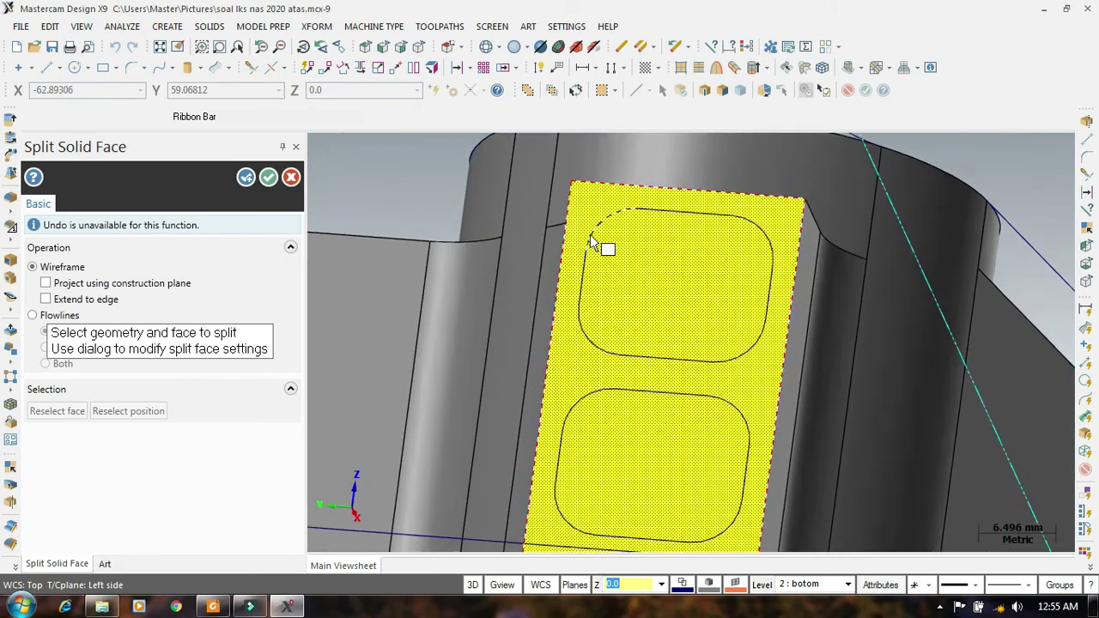
{"action": "left_click", "coordinate": [605, 215]}
{"action": "left_click", "coordinate": [707, 190]}
{"action": "left_click", "coordinate": [861, 204]}
{"action": "left_click", "coordinate": [914, 320]}
{"action": "left_click", "coordinate": [902, 433]}
{"action": "left_click", "coordinate": [788, 462]}
{"action": "left_click", "coordinate": [768, 461]}
{"action": "left_click", "coordinate": [618, 447]}
{"action": "left_click", "coordinate": [572, 354]}
{"action": "scroll", "coordinate": [682, 257], "scroll_direction": "down", "scroll_amount": 4}
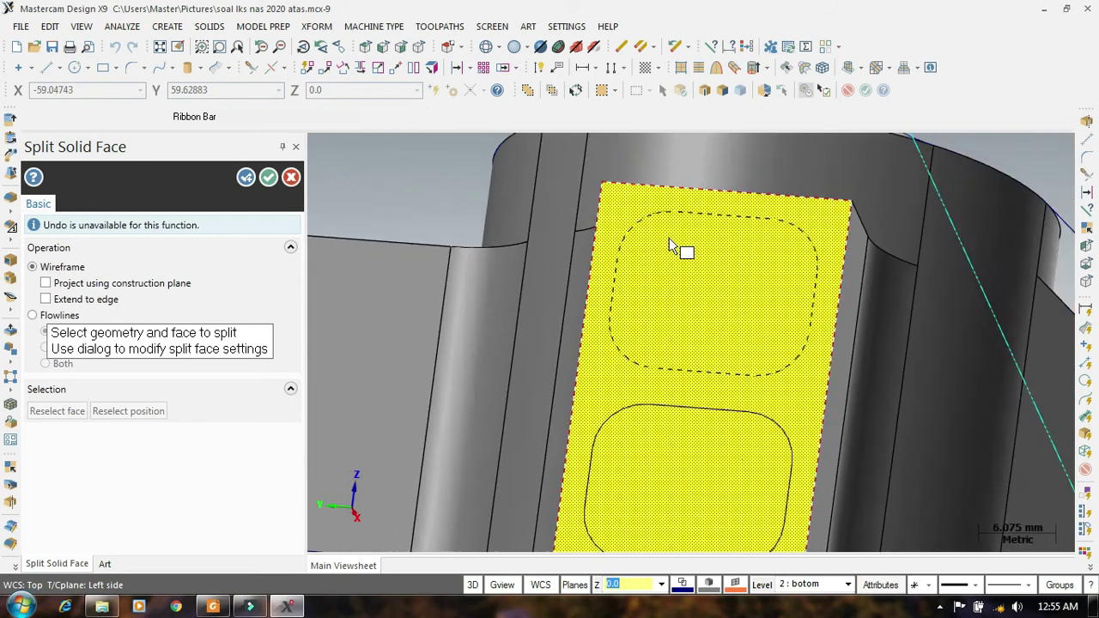
Step: Add all segments of the lower rounded outline to the selection and split the block's face along both outlines
{"action": "scroll", "coordinate": [637, 482], "scroll_direction": "up", "scroll_amount": 2}
{"action": "left_click", "coordinate": [618, 367]}
{"action": "left_click", "coordinate": [690, 352]}
{"action": "left_click", "coordinate": [813, 369]}
{"action": "left_click", "coordinate": [835, 464]}
{"action": "left_click", "coordinate": [813, 524]}
{"action": "left_click", "coordinate": [699, 544]}
{"action": "left_click", "coordinate": [613, 525]}
{"action": "left_click", "coordinate": [583, 467]}
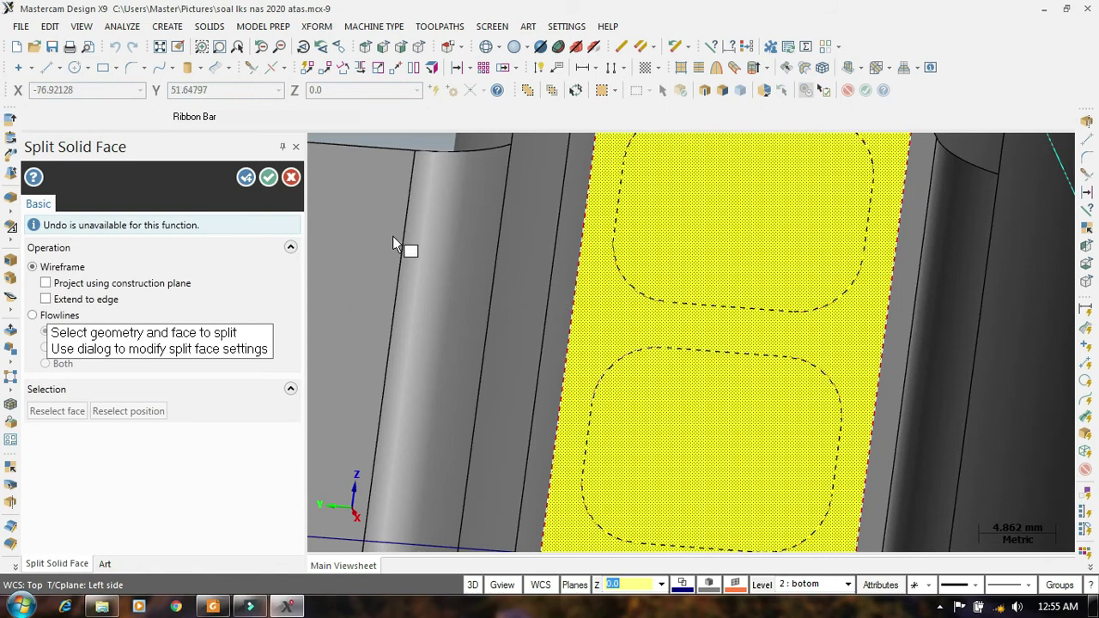
{"action": "key", "text": "Return"}
{"action": "left_click", "coordinate": [269, 176]}
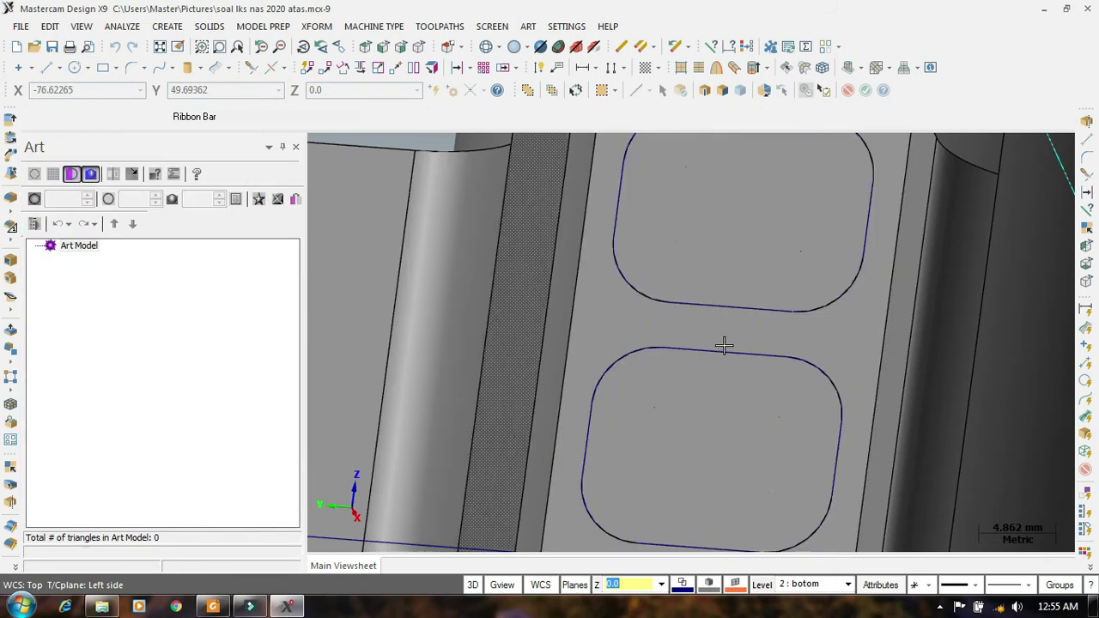
Step: Check the side pocket depth in section C-C of the PDF drawing, then Push-Pull both rounded faces -7 mm into the block
{"action": "scroll", "coordinate": [712, 350], "scroll_direction": "down", "scroll_amount": 2}
{"action": "scroll", "coordinate": [591, 355], "scroll_direction": "down", "scroll_amount": 1}
{"action": "scroll", "coordinate": [738, 341], "scroll_direction": "up", "scroll_amount": 1}
{"action": "scroll", "coordinate": [691, 340], "scroll_direction": "down", "scroll_amount": 1}
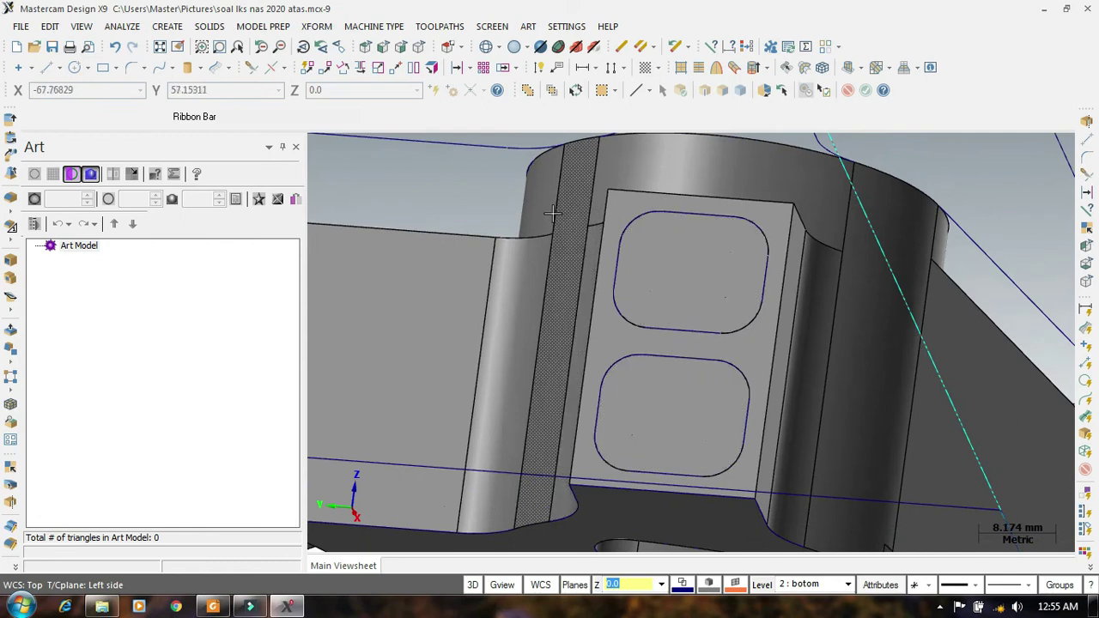
{"action": "left_click", "coordinate": [212, 606]}
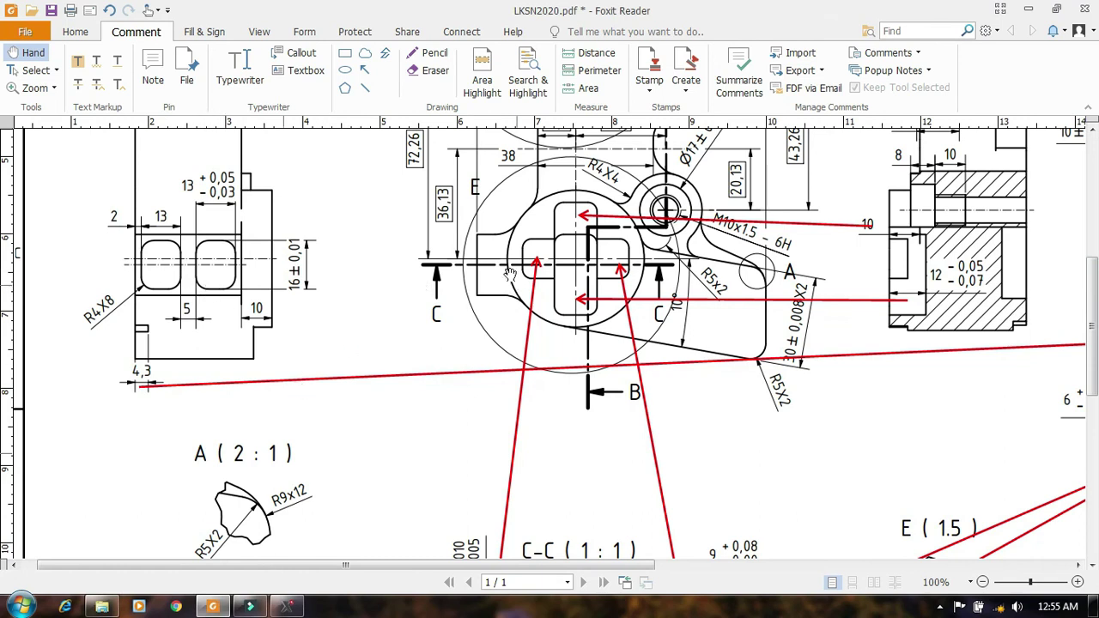
{"action": "scroll", "coordinate": [392, 432], "scroll_direction": "down", "scroll_amount": 5}
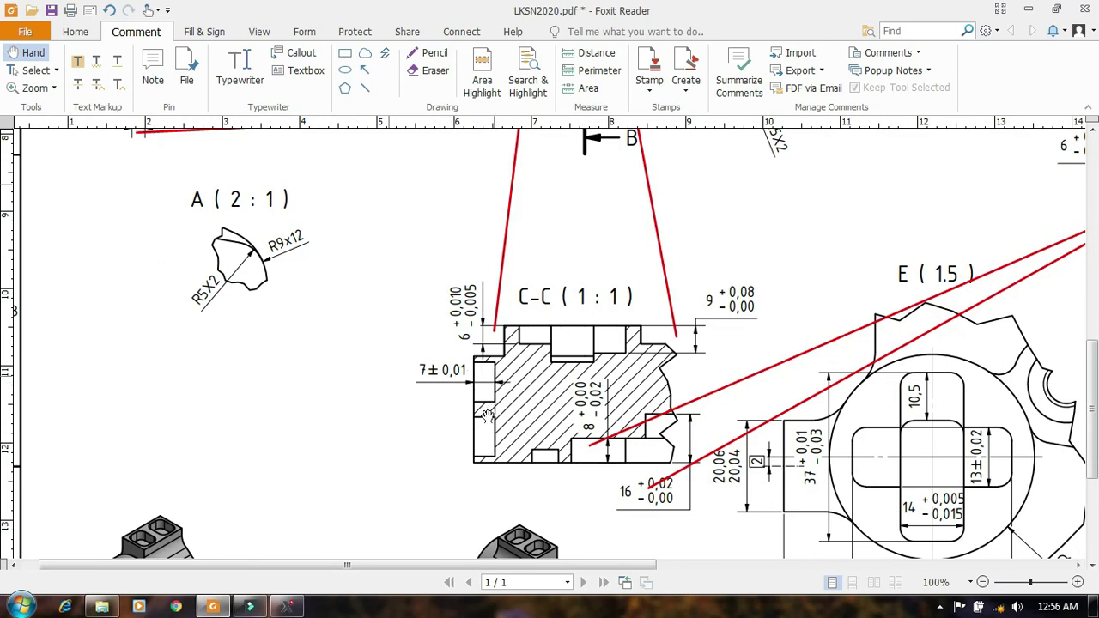
{"action": "left_click", "coordinate": [292, 607]}
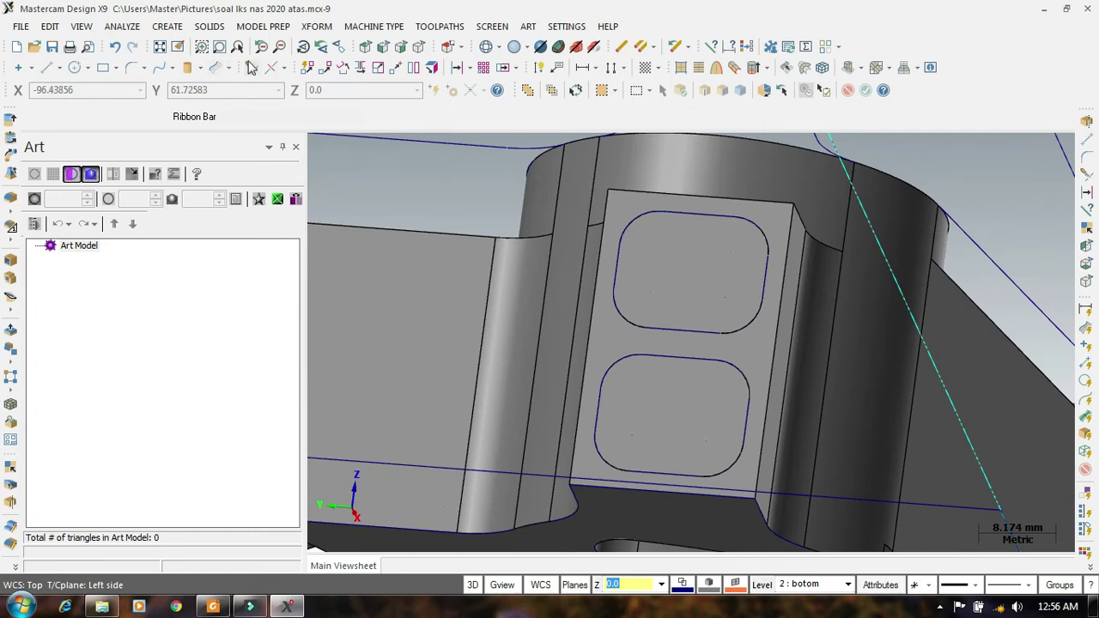
{"action": "left_click", "coordinate": [248, 27]}
{"action": "left_click", "coordinate": [287, 45]}
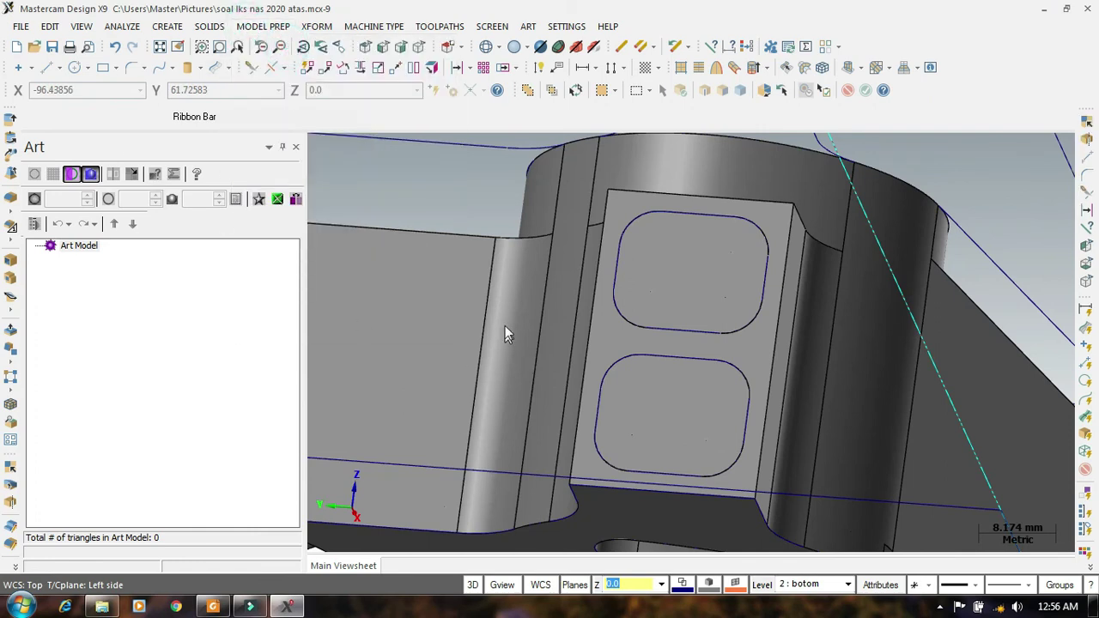
{"action": "left_click", "coordinate": [720, 93]}
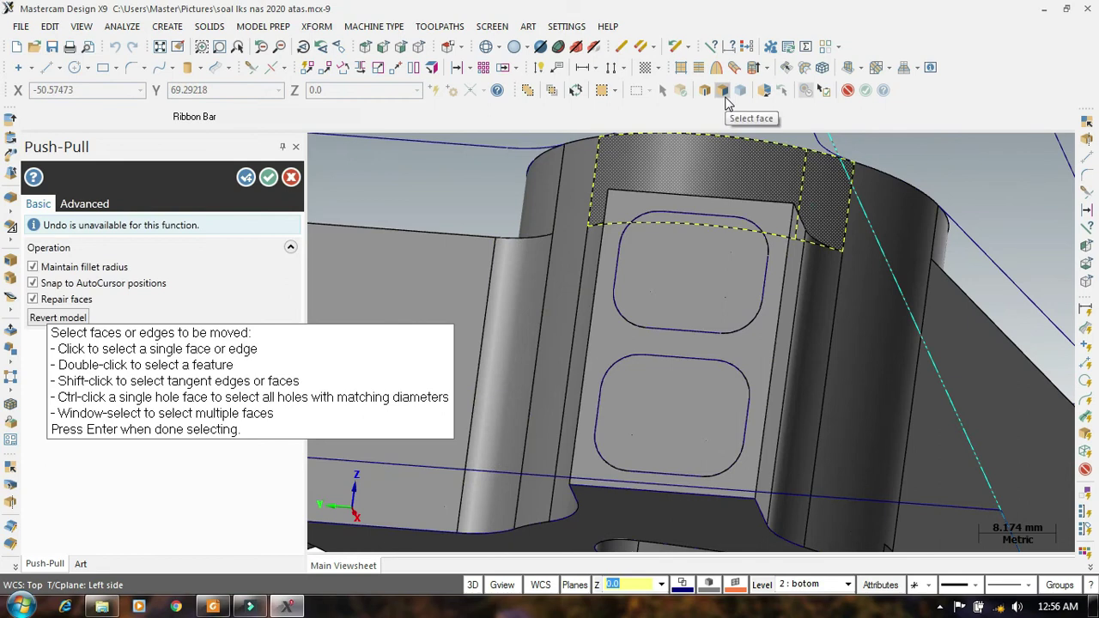
{"action": "left_click", "coordinate": [683, 266]}
{"action": "left_click", "coordinate": [669, 405]}
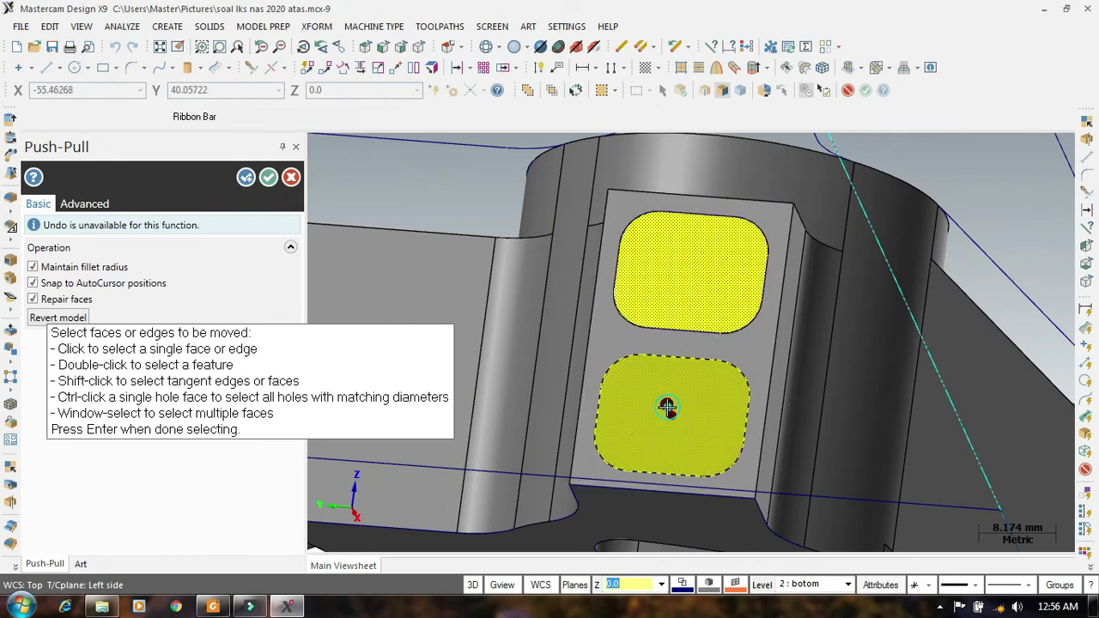
{"action": "left_click", "coordinate": [668, 411]}
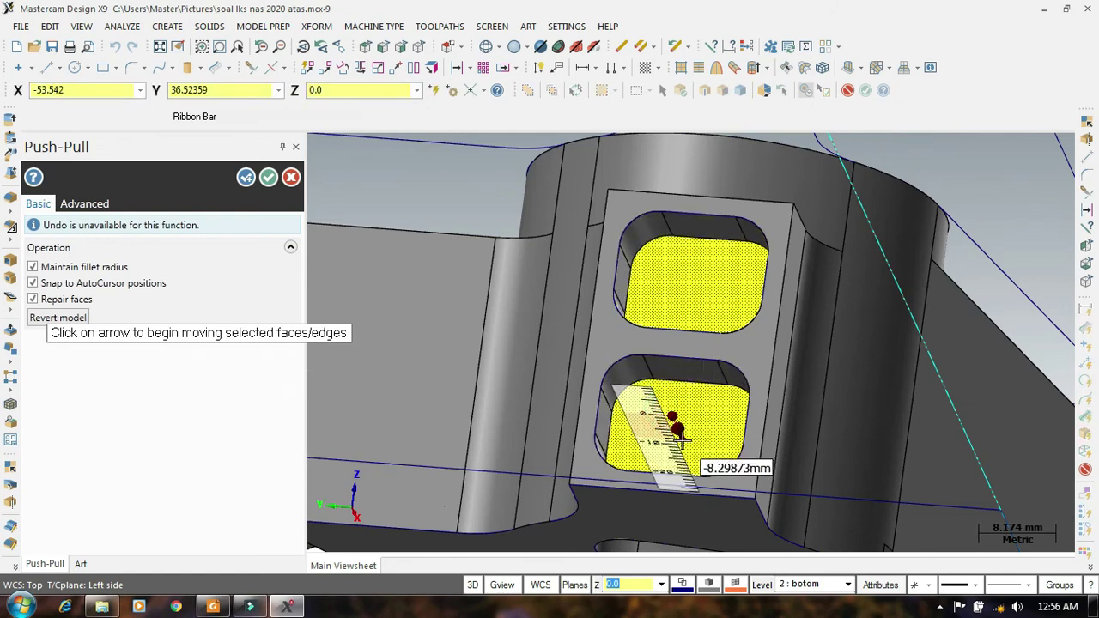
{"action": "type", "text": "-96."}
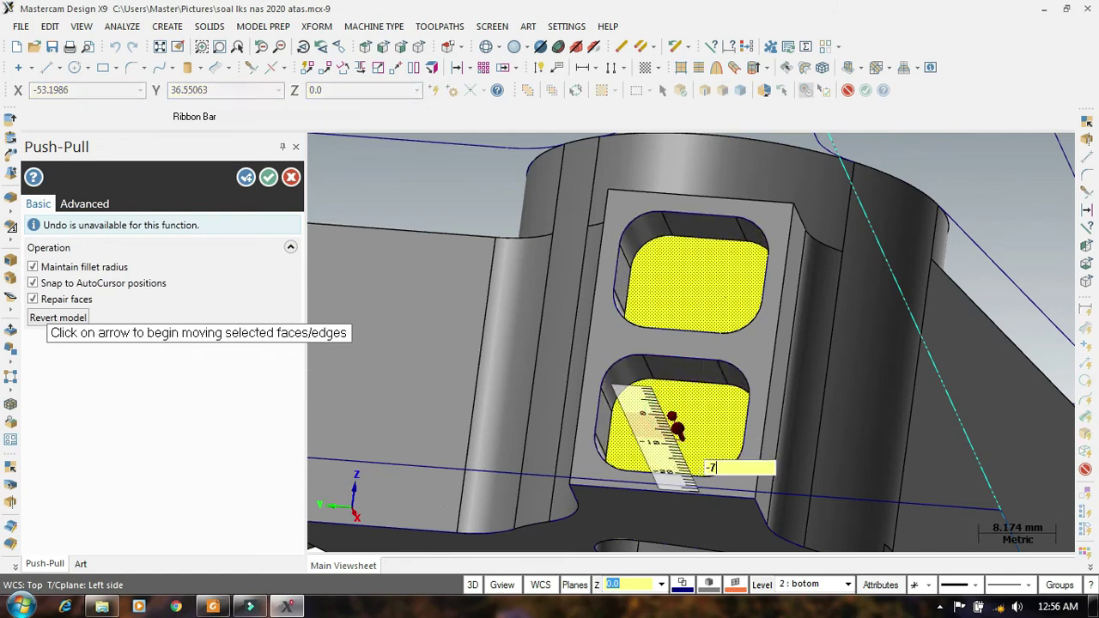
{"action": "type", "text": "7"}
{"action": "key", "text": "Return"}
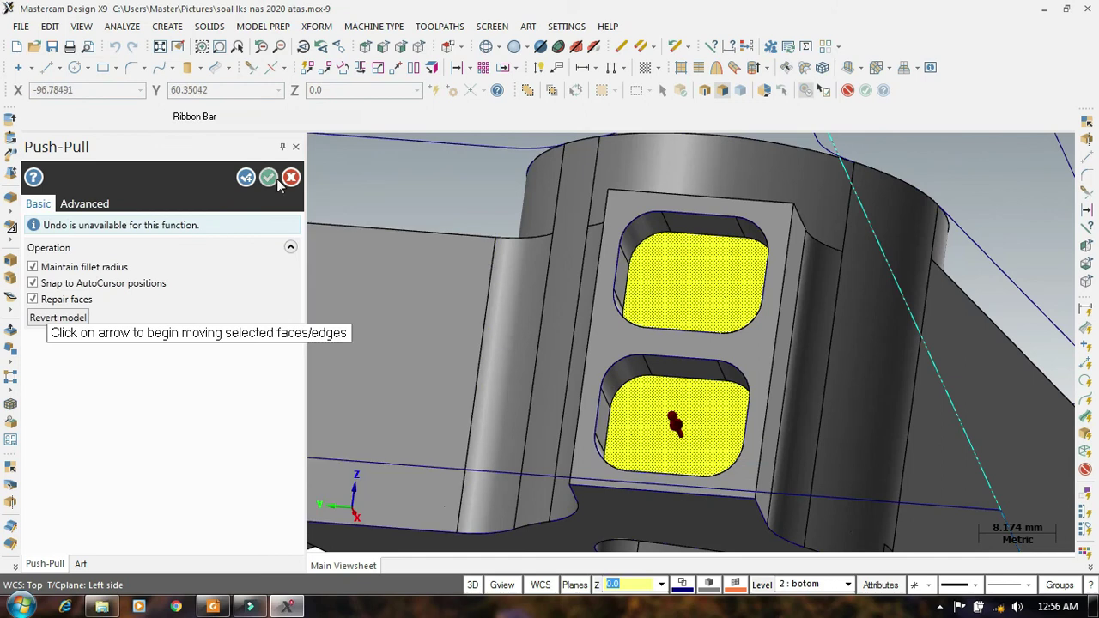
{"action": "left_click", "coordinate": [268, 177]}
Step: Close the Art manager and inspect the whole model, including its side pockets, cross pockets and bosses, from several angles
{"action": "middle_click_drag", "start_coordinate": [490, 255], "coordinate": [516, 269]}
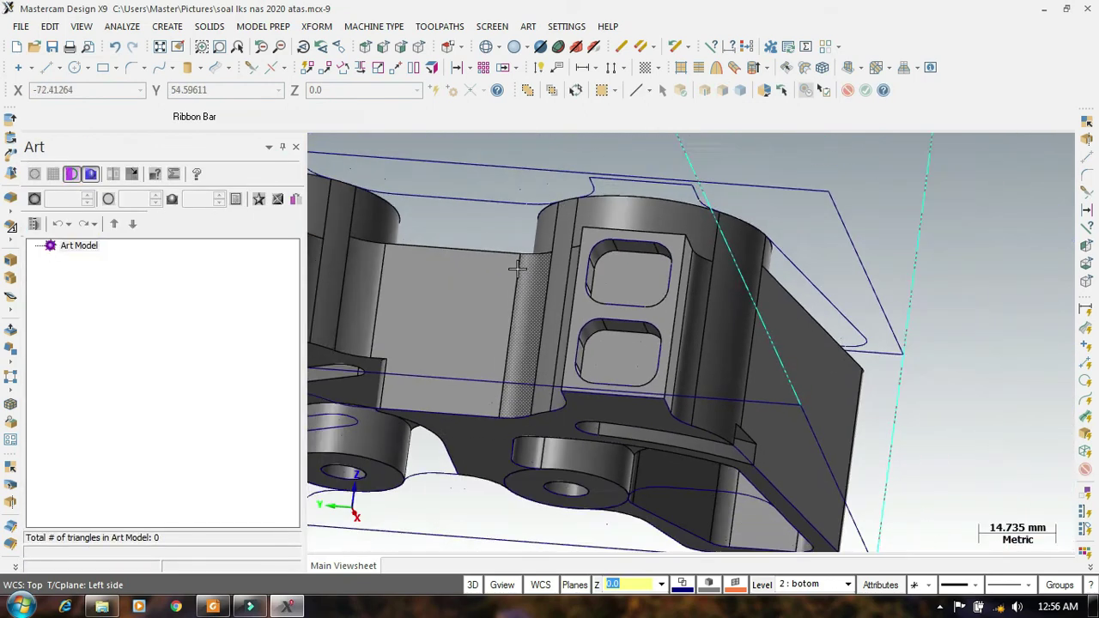
{"action": "scroll", "coordinate": [517, 269], "scroll_direction": "down", "scroll_amount": 4}
{"action": "scroll", "coordinate": [484, 350], "scroll_direction": "up", "scroll_amount": 2}
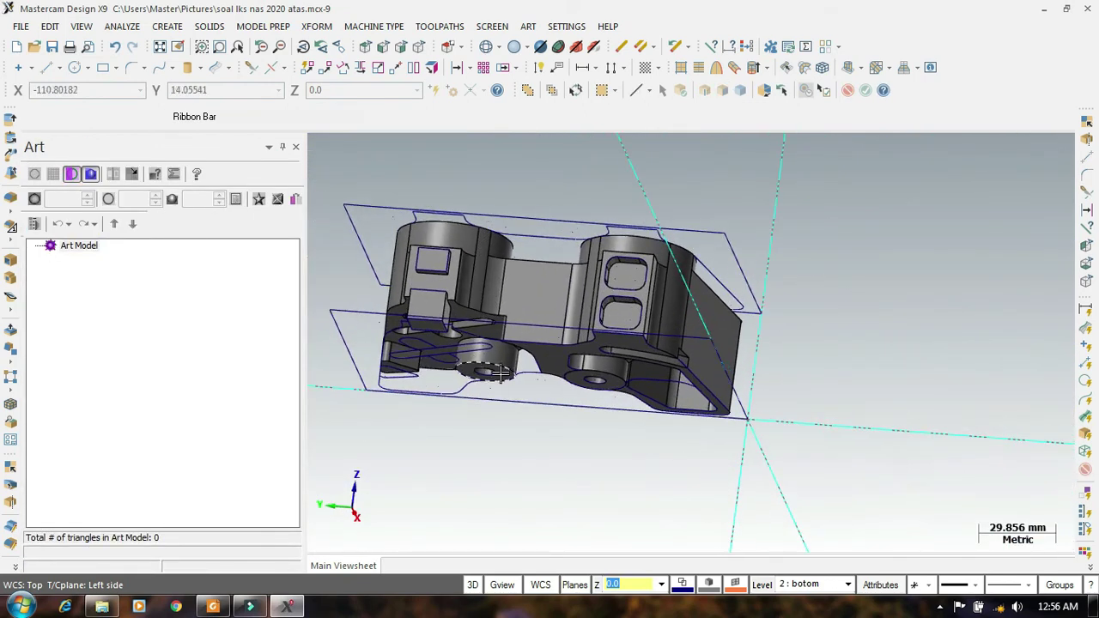
{"action": "middle_click_drag", "start_coordinate": [528, 446], "coordinate": [366, 321]}
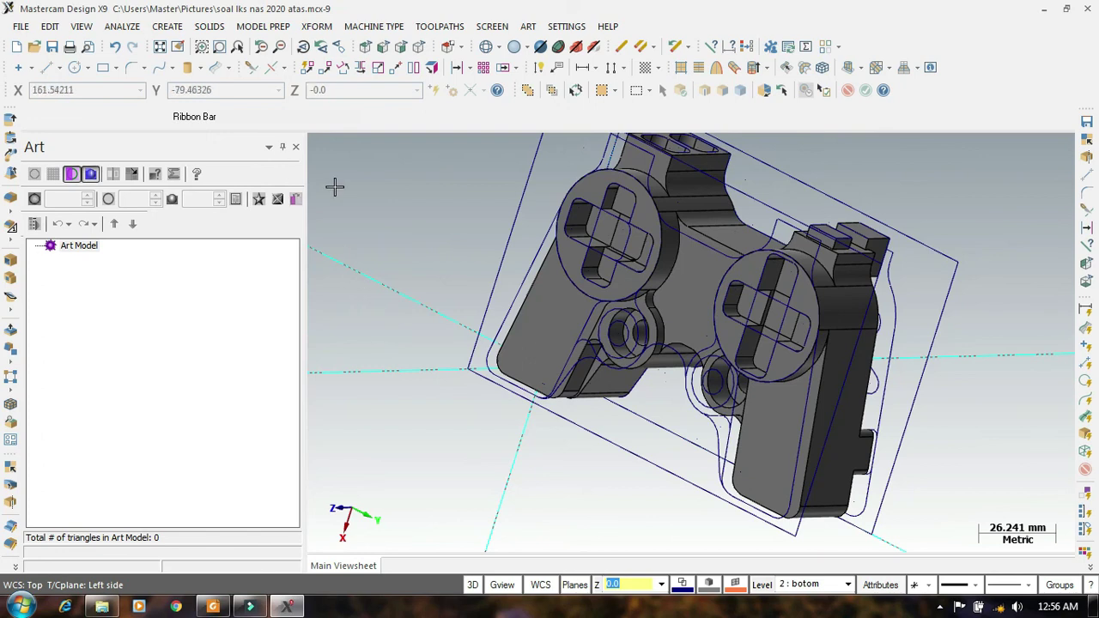
{"action": "left_click", "coordinate": [296, 149]}
{"action": "middle_click_drag", "start_coordinate": [521, 420], "coordinate": [650, 417]}
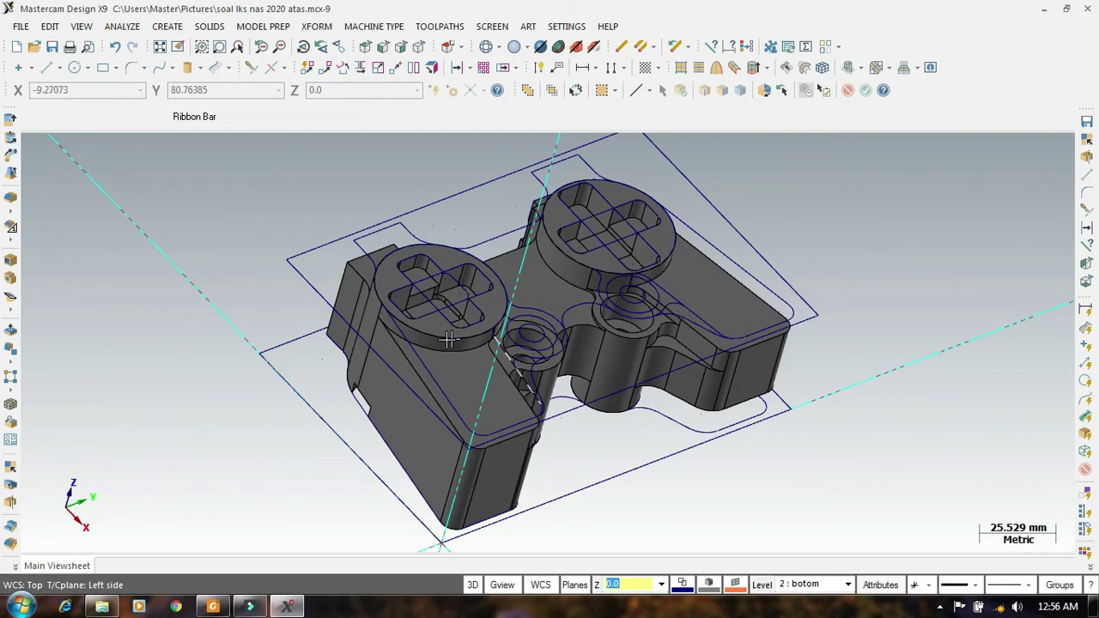
{"action": "mouse_move", "coordinate": [736, 475]}
{"action": "middle_mouse_down"}
{"action": "mouse_move", "coordinate": [787, 455]}
{"action": "mouse_move", "coordinate": [697, 335]}
{"action": "mouse_move", "coordinate": [760, 238]}
{"action": "mouse_move", "coordinate": [821, 437]}
{"action": "mouse_move", "coordinate": [931, 435]}
{"action": "middle_mouse_up"}
{"action": "middle_click_drag", "start_coordinate": [744, 474], "coordinate": [792, 478]}
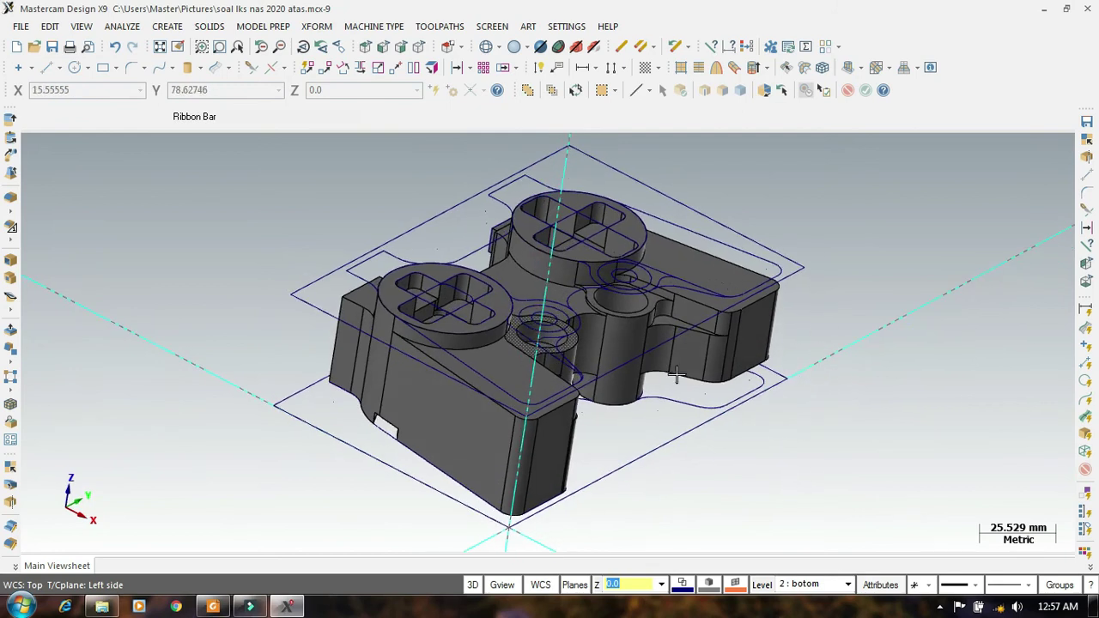
{"action": "scroll", "coordinate": [807, 421], "scroll_direction": "down", "scroll_amount": 2}
{"action": "scroll", "coordinate": [393, 447], "scroll_direction": "up", "scroll_amount": 1}
{"action": "scroll", "coordinate": [386, 433], "scroll_direction": "up", "scroll_amount": 1}
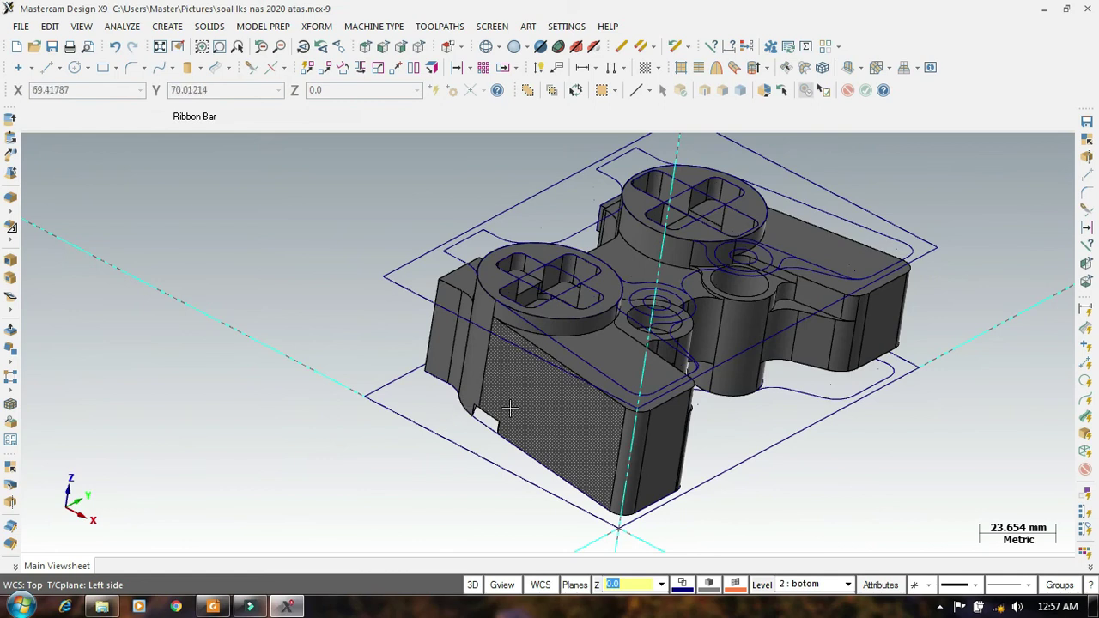
{"action": "scroll", "coordinate": [506, 412], "scroll_direction": "down", "scroll_amount": 1}
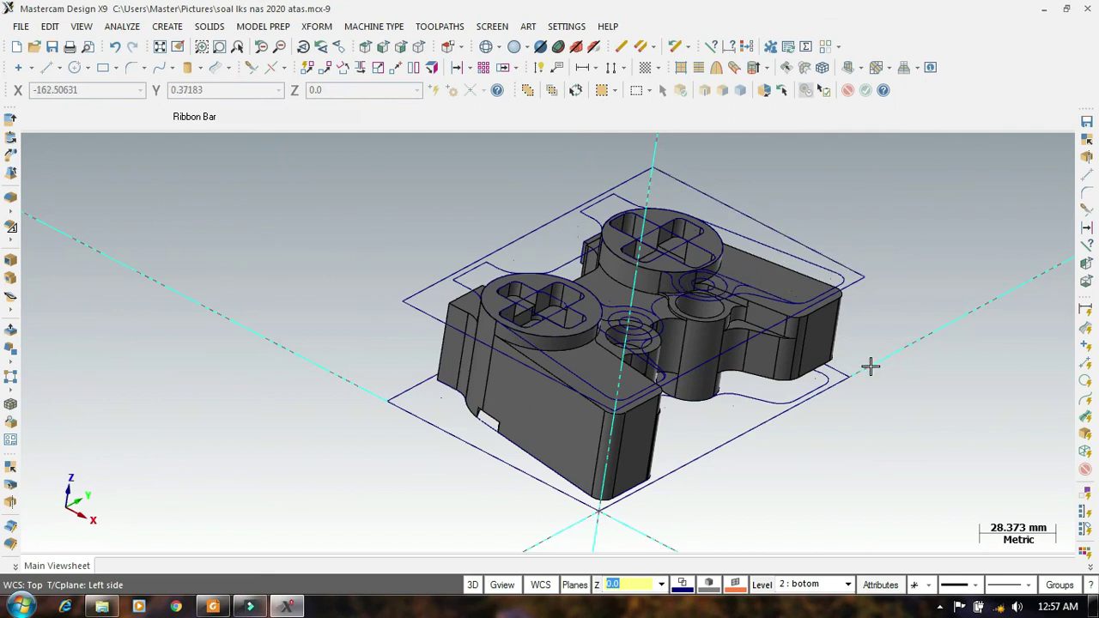
{"action": "scroll", "coordinate": [870, 369], "scroll_direction": "down", "scroll_amount": 2}
{"action": "scroll", "coordinate": [936, 343], "scroll_direction": "up", "scroll_amount": 3}
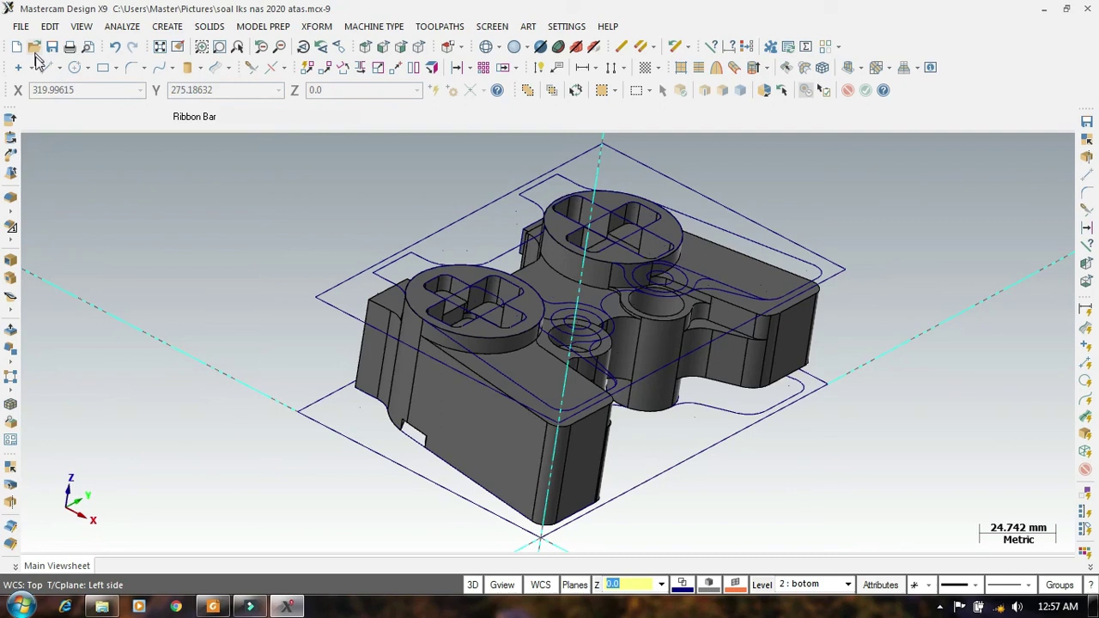
Step: Copy only the finished solid, without its wireframe, and paste it into a new file with its existing attributes
{"action": "left_click", "coordinate": [443, 415]}
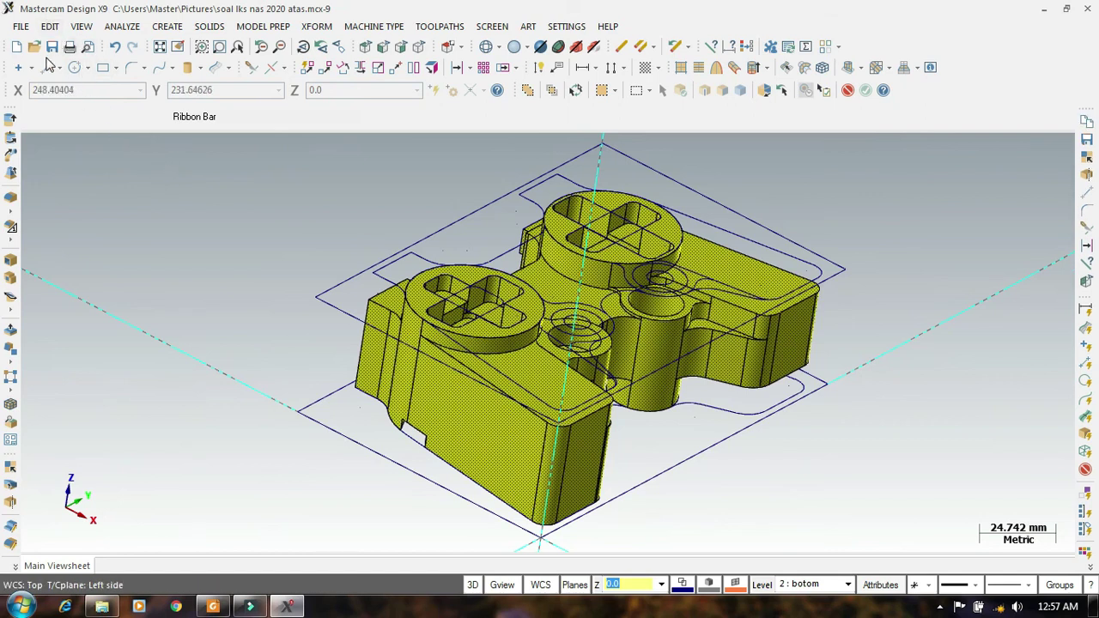
{"action": "left_click", "coordinate": [16, 48]}
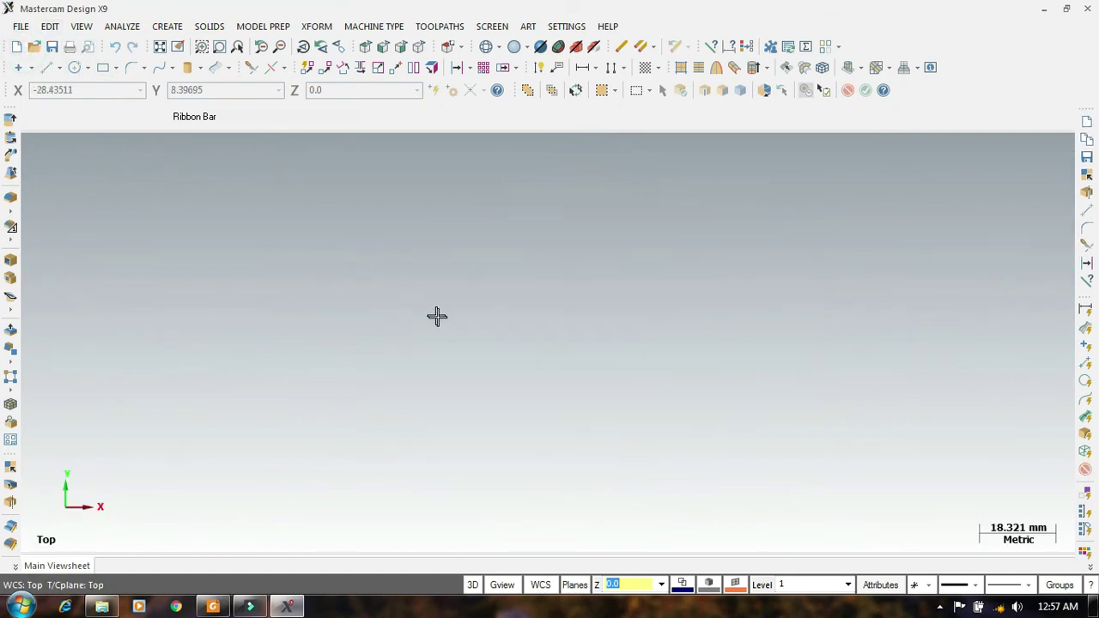
{"action": "left_click", "coordinate": [53, 32]}
{"action": "left_click", "coordinate": [66, 119]}
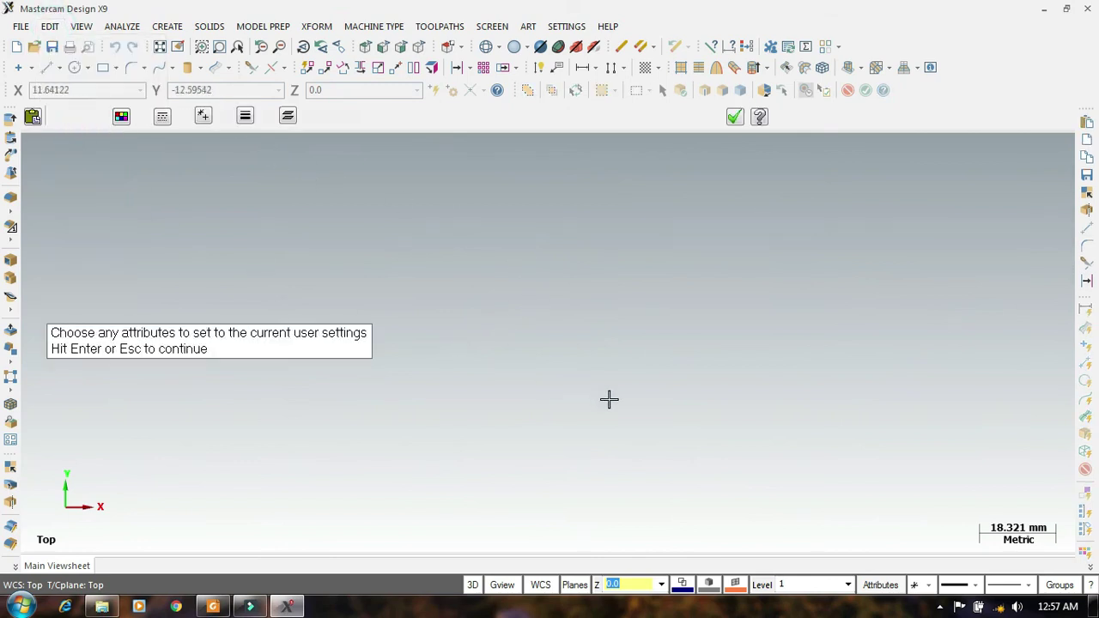
{"action": "left_click", "coordinate": [736, 120]}
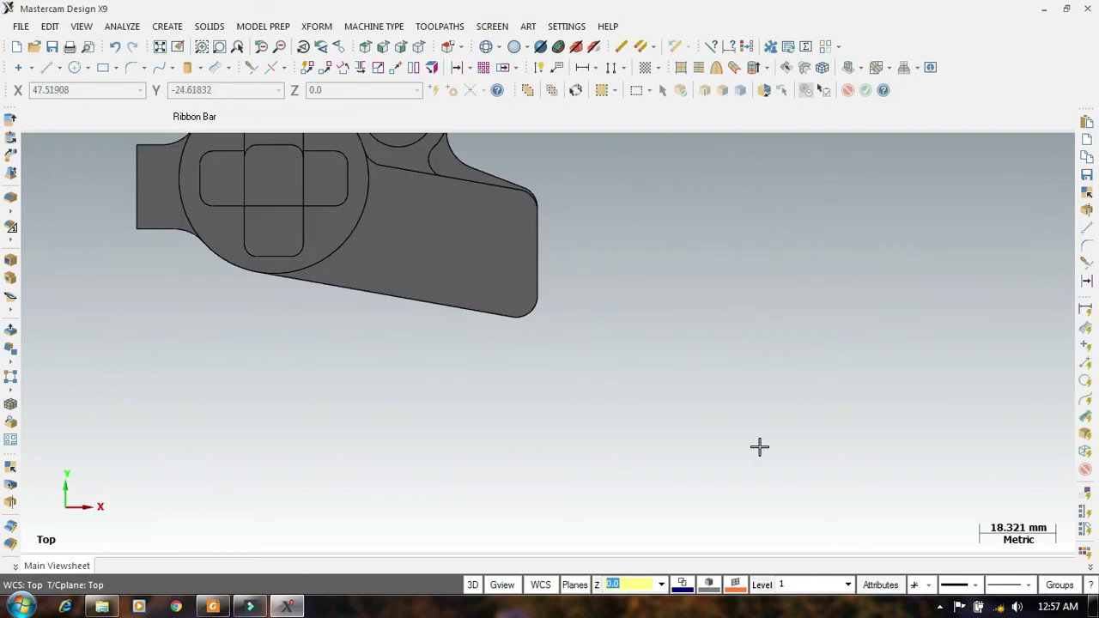
Step: Show the coordinate axes and examine the pasted solid's bosses, cross pockets, holes and side faces from several angles
{"action": "scroll", "coordinate": [744, 463], "scroll_direction": "down", "scroll_amount": 4}
{"action": "scroll", "coordinate": [699, 457], "scroll_direction": "down", "scroll_amount": 1}
{"action": "middle_click_drag", "start_coordinate": [708, 432], "coordinate": [726, 342]}
{"action": "left_click", "coordinate": [928, 68]}
{"action": "middle_click_drag", "start_coordinate": [544, 418], "coordinate": [443, 412]}
{"action": "middle_click_drag", "start_coordinate": [733, 384], "coordinate": [876, 426]}
{"action": "middle_click_drag", "start_coordinate": [717, 373], "coordinate": [695, 283]}
{"action": "middle_click_drag", "start_coordinate": [658, 430], "coordinate": [728, 368]}
{"action": "scroll", "coordinate": [430, 387], "scroll_direction": "up", "scroll_amount": 4}
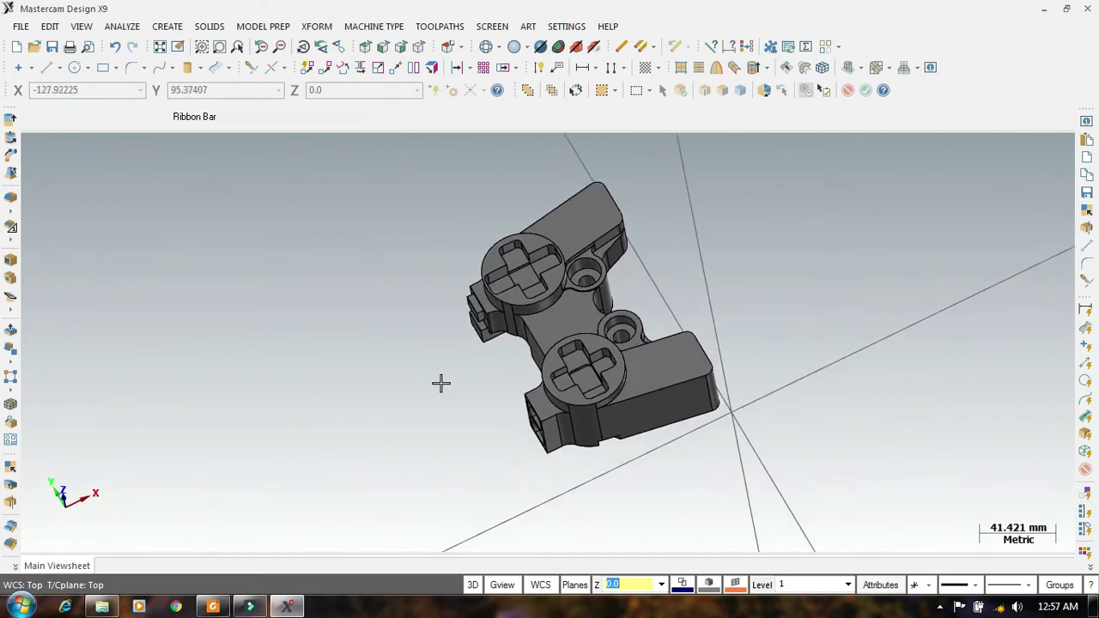
{"action": "middle_click_drag", "start_coordinate": [455, 413], "coordinate": [743, 446]}
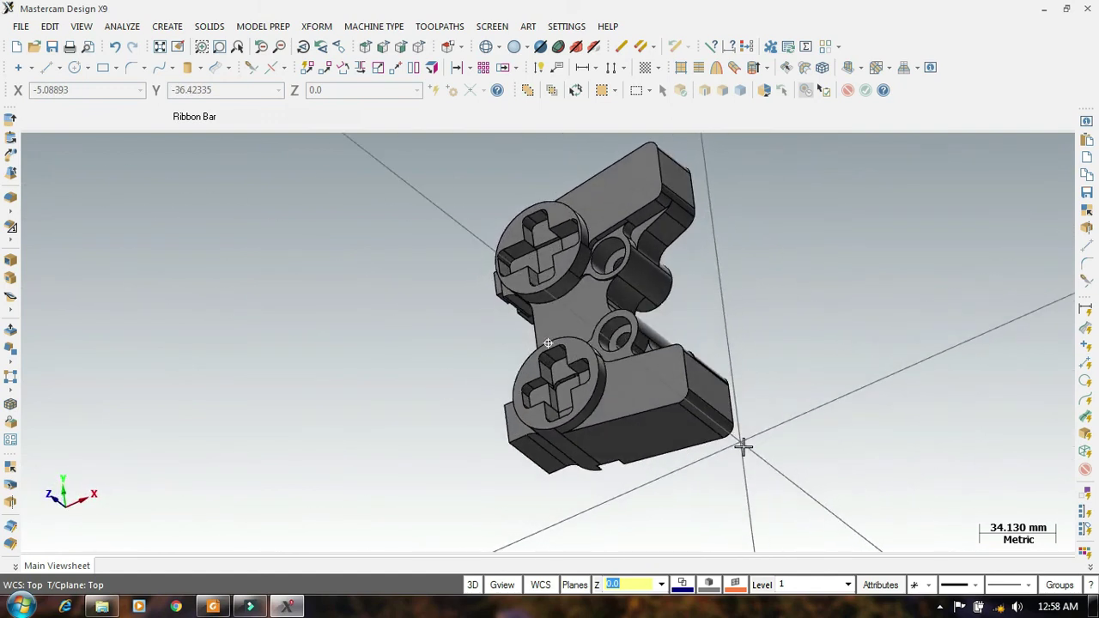